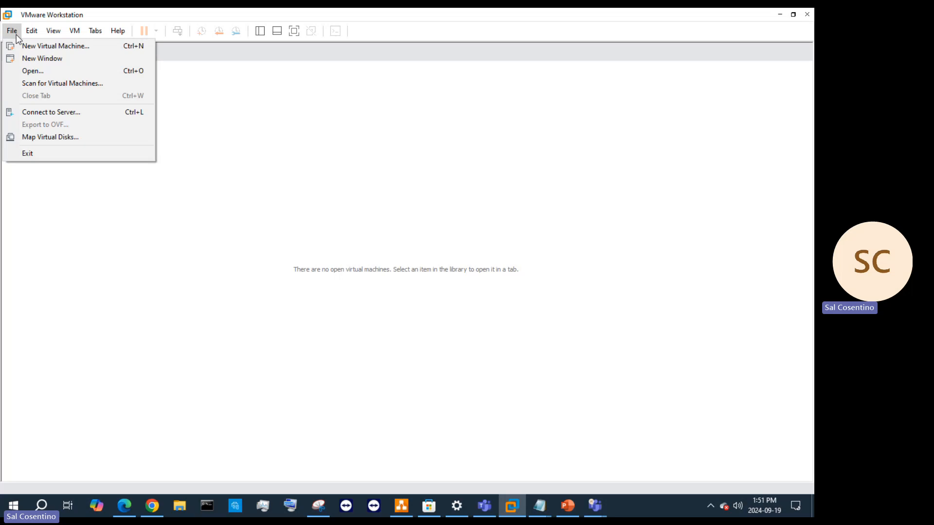
{"action": "left_click", "coordinate": [30, 69]}
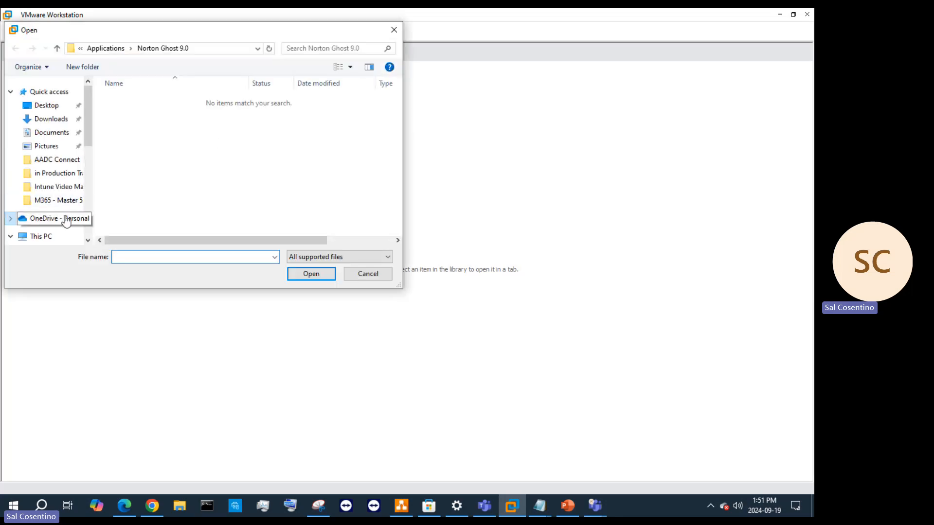
{"action": "left_click", "coordinate": [54, 135]}
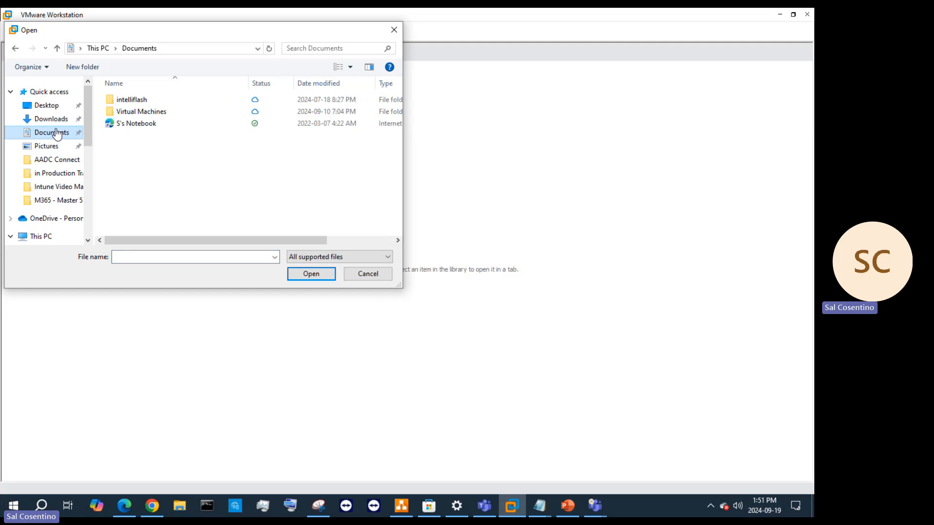
{"action": "double_click", "coordinate": [122, 116]}
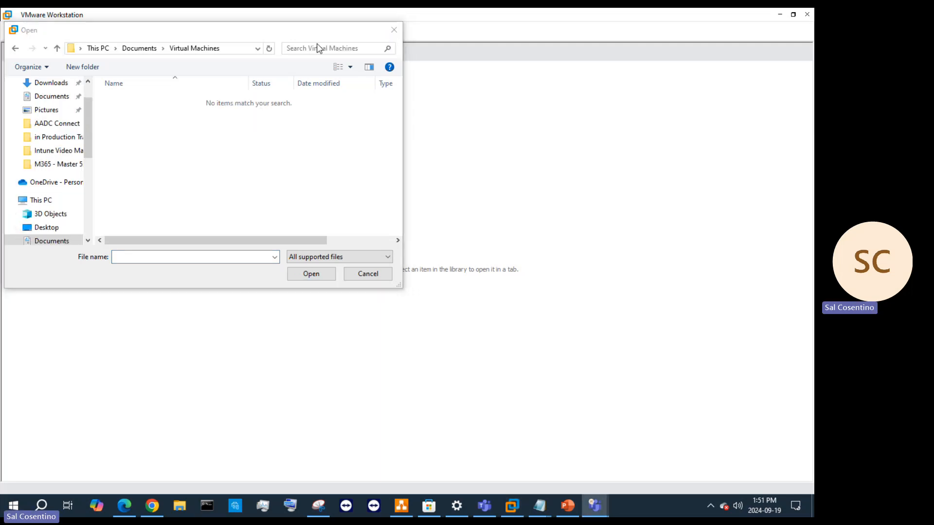
{"action": "left_click_drag", "start_coordinate": [145, 38], "coordinate": [184, 103]}
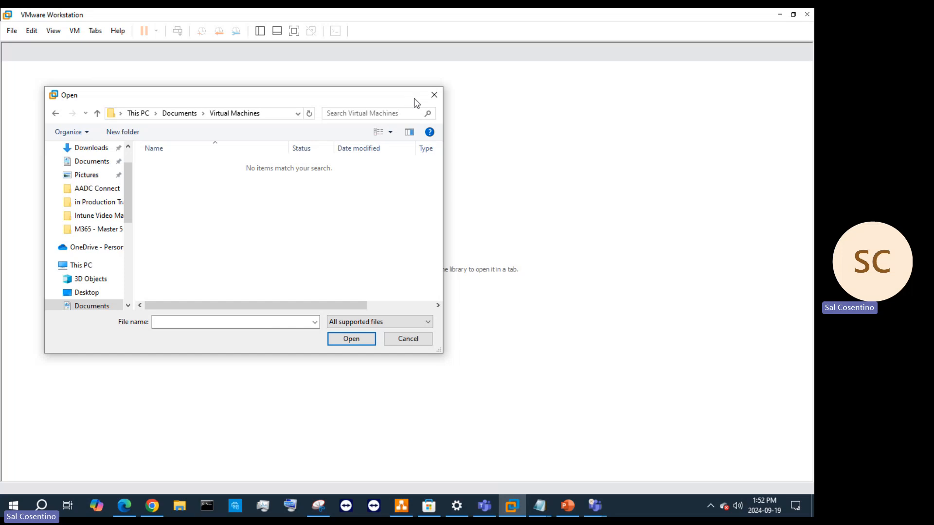
{"action": "left_click", "coordinate": [434, 95]}
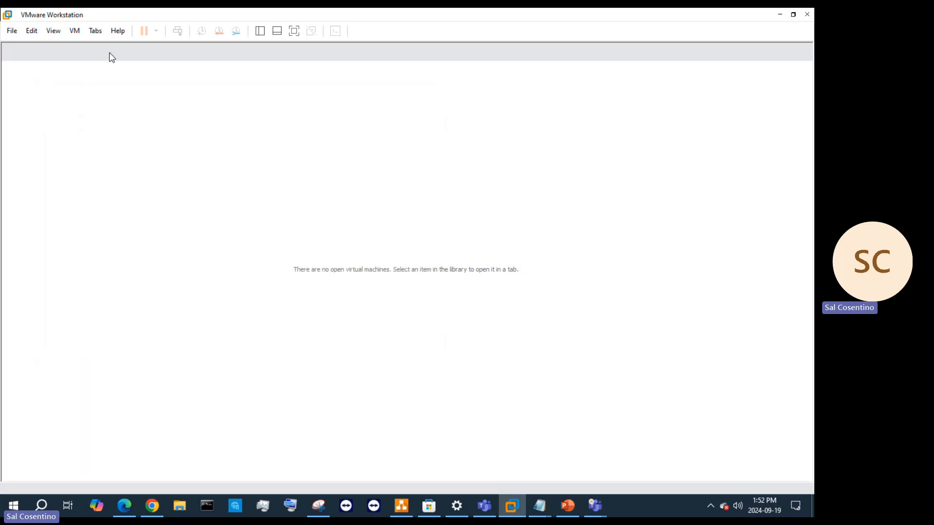
{"action": "left_click", "coordinate": [12, 31]}
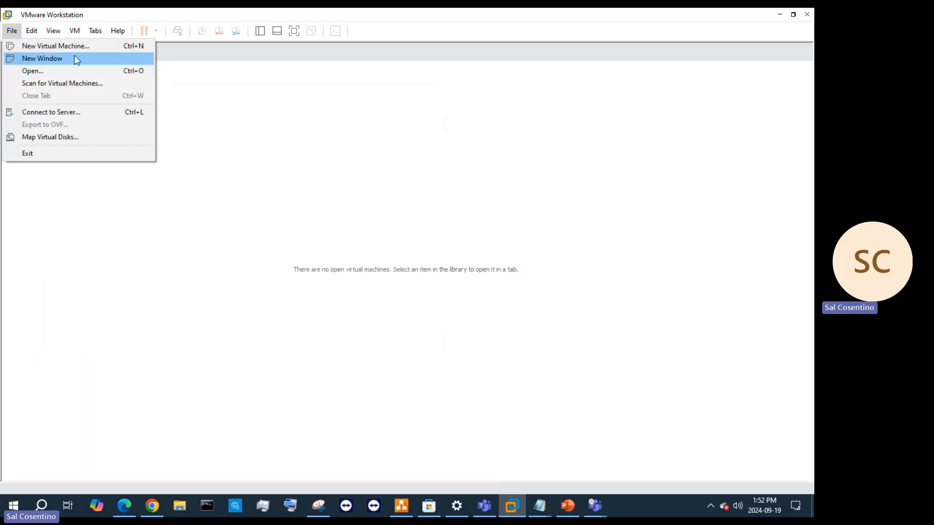
Step: Show the virtual machine library, open the SCDCSRV-01Sept2024 machine from the MECM-2024Sept folder, and hide the library again
{"action": "left_click", "coordinate": [256, 32]}
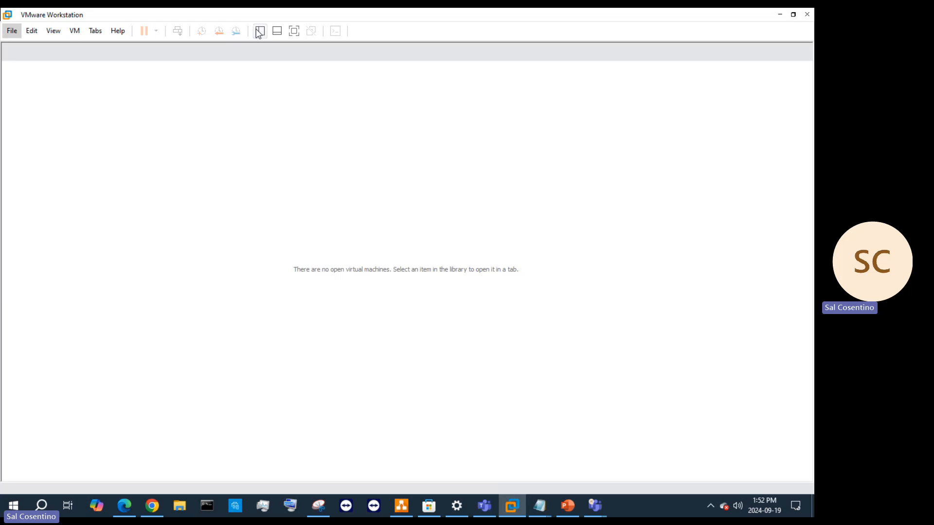
{"action": "left_click", "coordinate": [260, 31]}
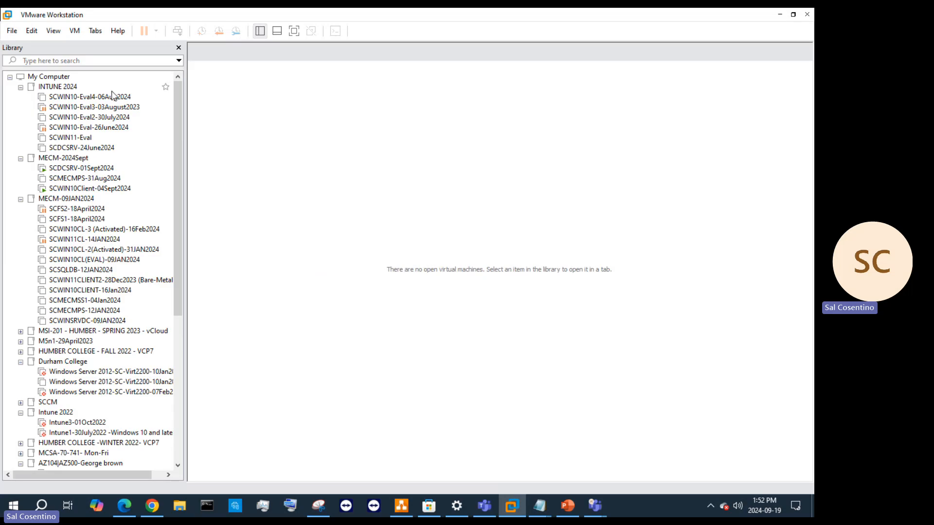
{"action": "left_click", "coordinate": [72, 170]}
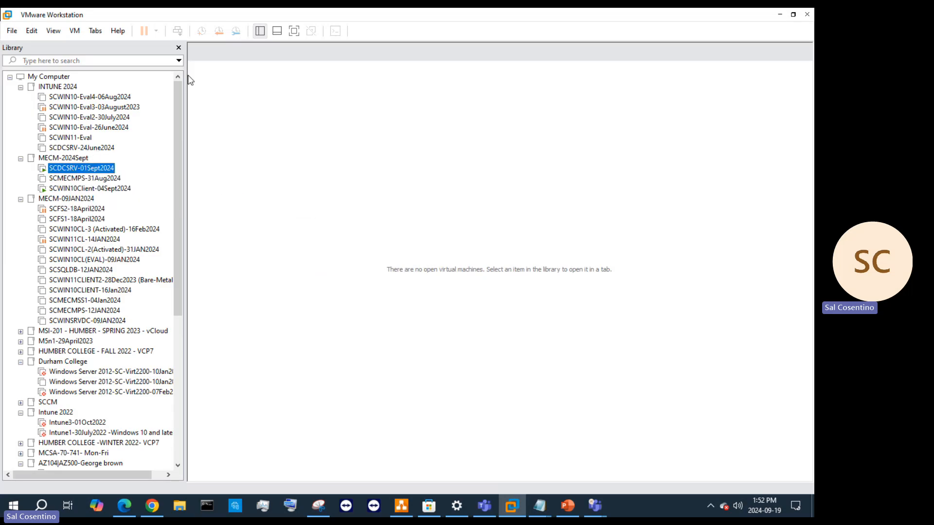
{"action": "left_click", "coordinate": [259, 31]}
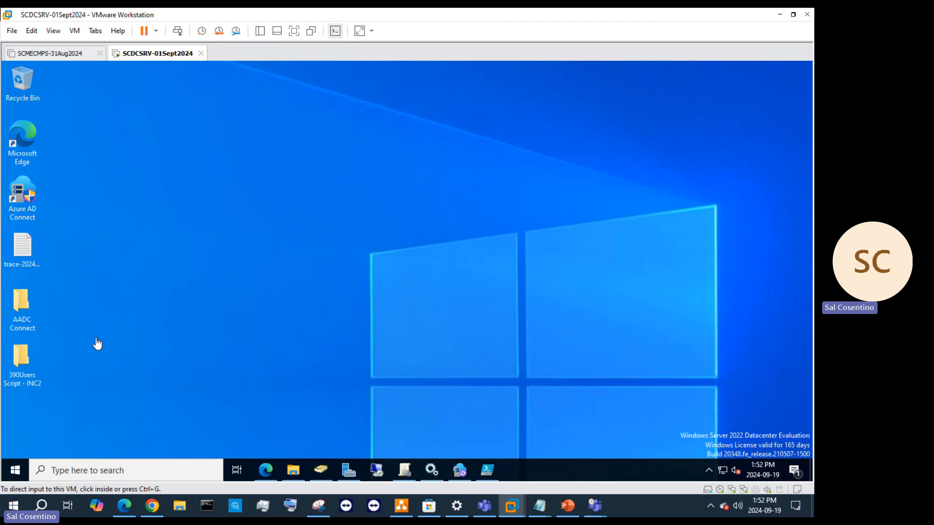
Step: In Active Directory Users and Computers, view the attributes of SCUser09 in the Boston unit of US Datacenter, then close its properties
{"action": "left_click", "coordinate": [321, 470]}
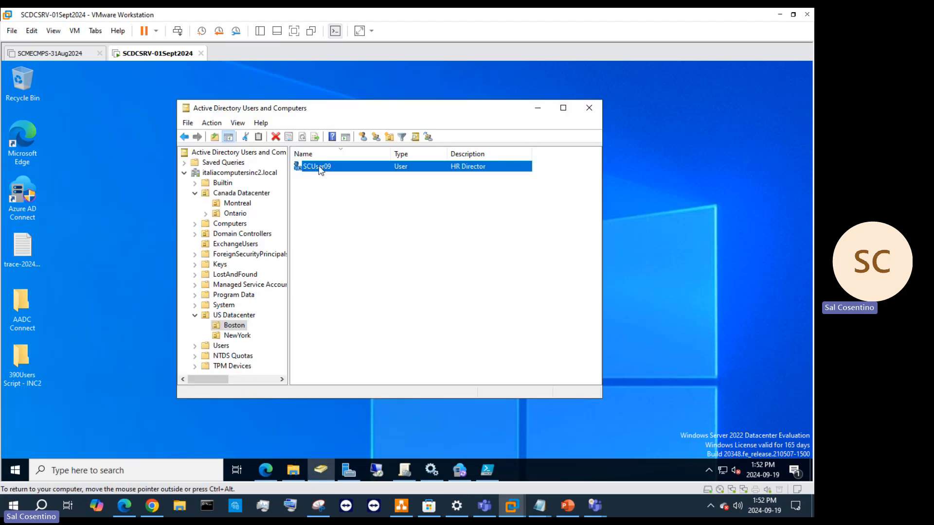
{"action": "left_click", "coordinate": [242, 317]}
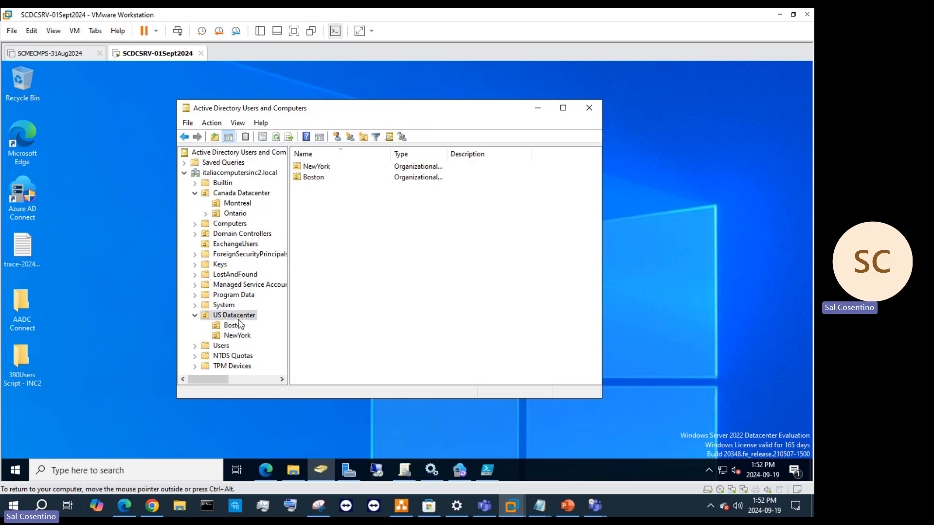
{"action": "left_click", "coordinate": [235, 325]}
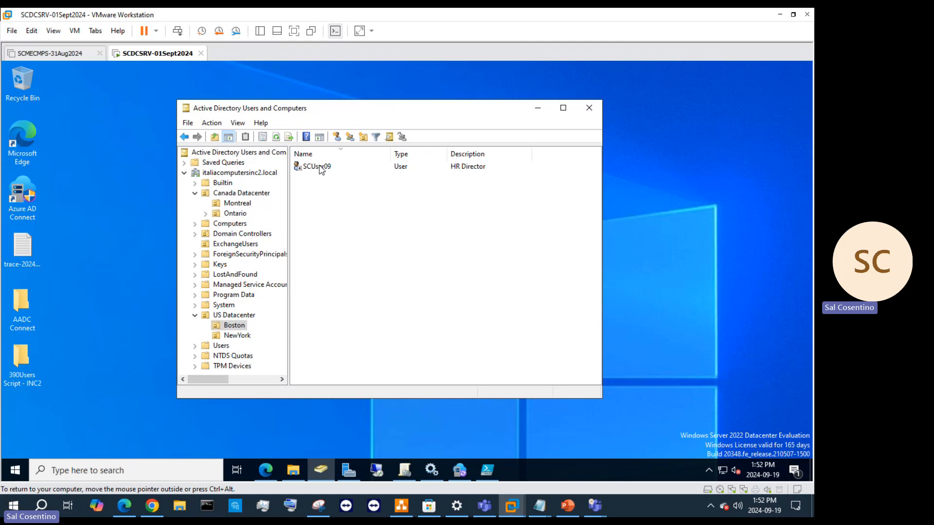
{"action": "right_click", "coordinate": [319, 168]}
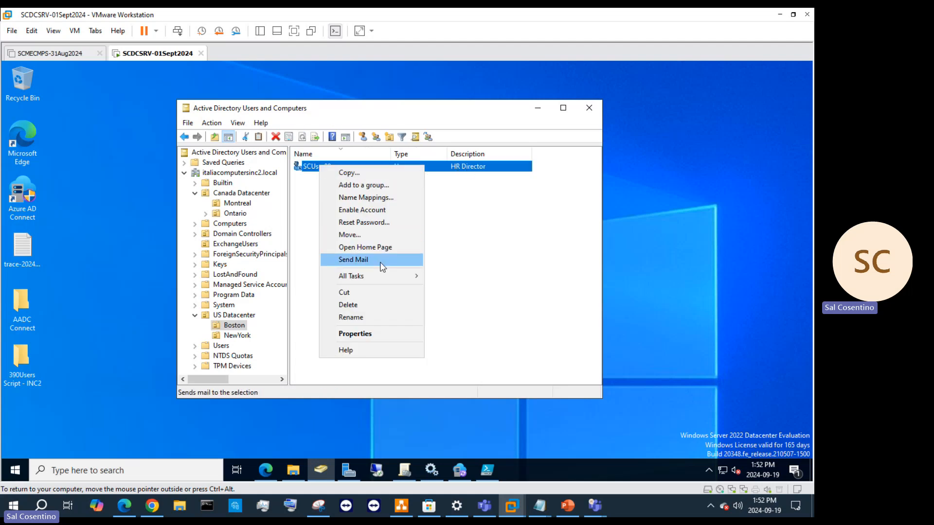
{"action": "left_click", "coordinate": [372, 333]}
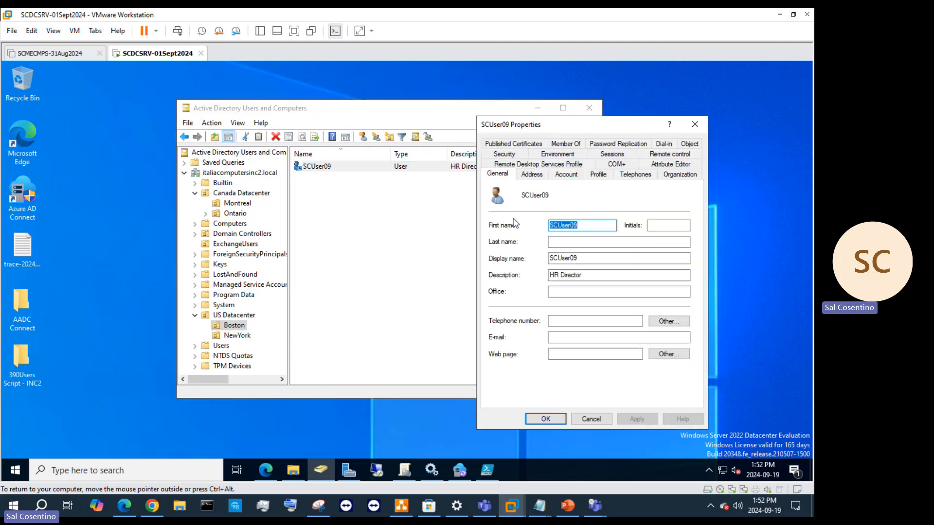
{"action": "left_click", "coordinate": [676, 166]}
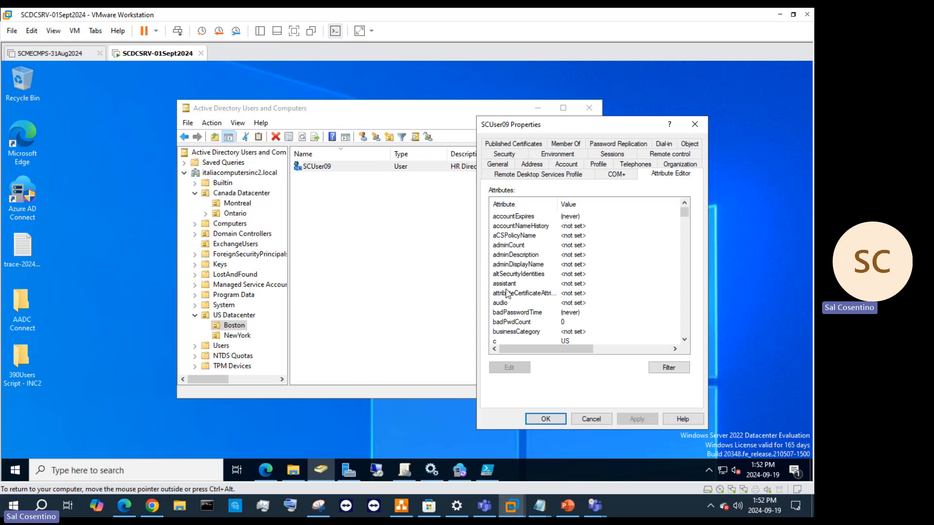
{"action": "left_click", "coordinate": [705, 125]}
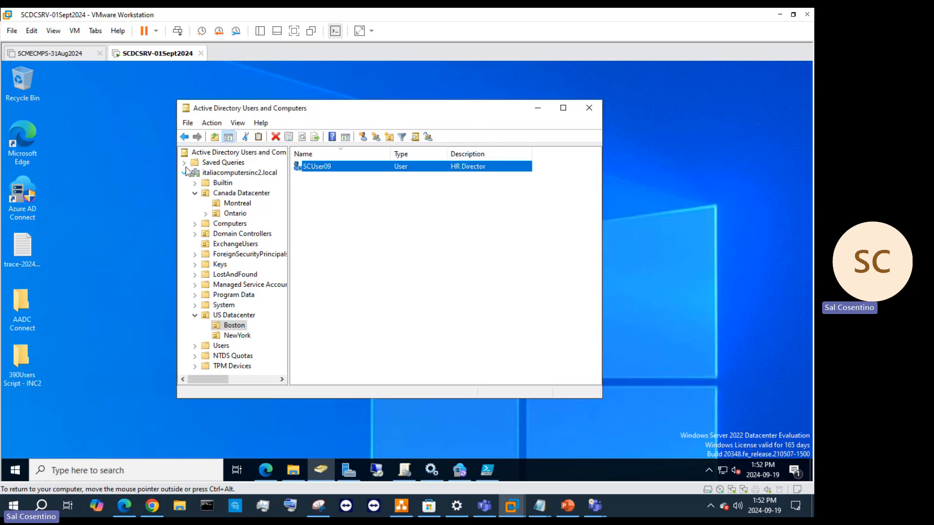
Step: Turn off the Advanced Features view in Active Directory Users and Computers and turn it back on
{"action": "left_click", "coordinate": [238, 123]}
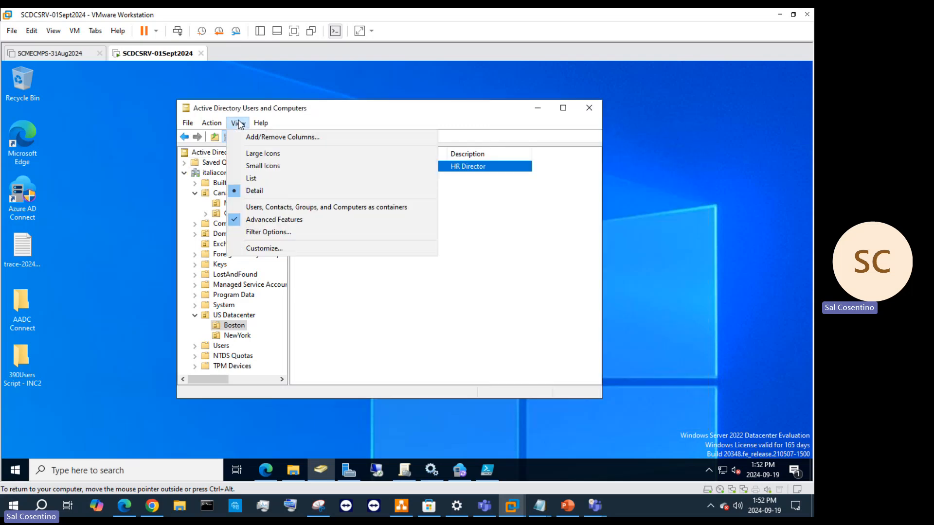
{"action": "left_click", "coordinate": [266, 225]}
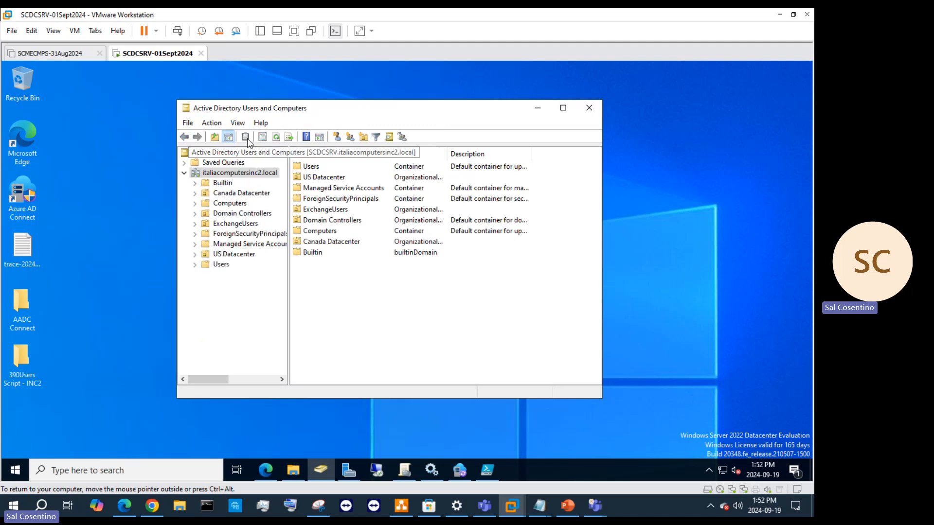
{"action": "left_click", "coordinate": [238, 123]}
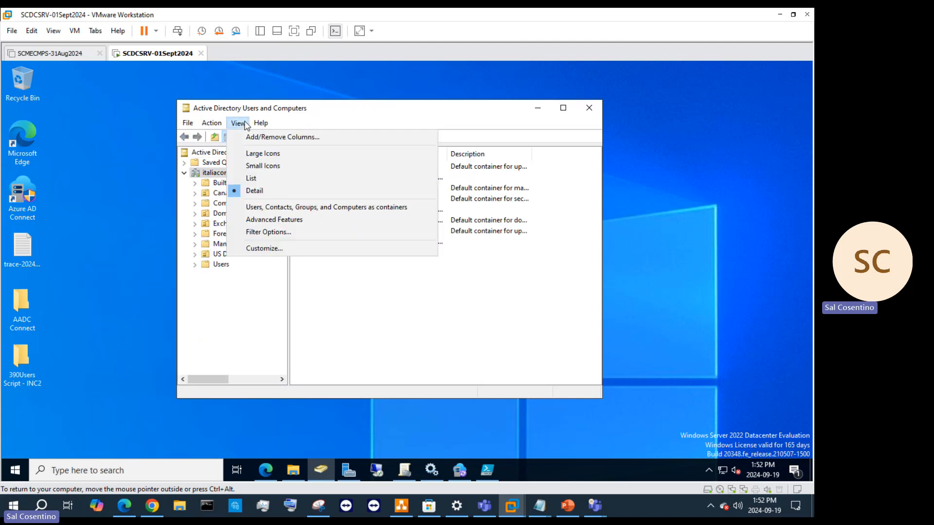
{"action": "left_click", "coordinate": [258, 221]}
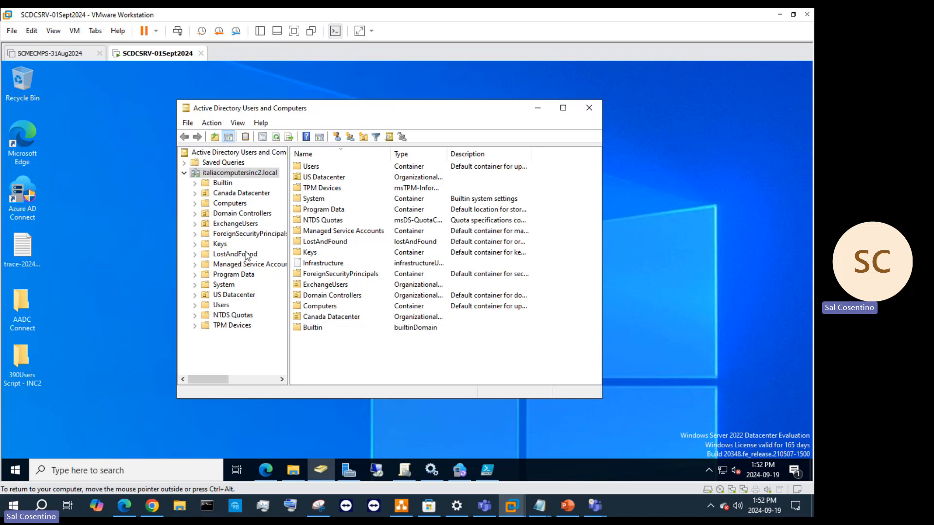
Step: Set the filter option for the maximum number of items displayed per folder to 9999 and apply it
{"action": "left_click", "coordinate": [238, 124]}
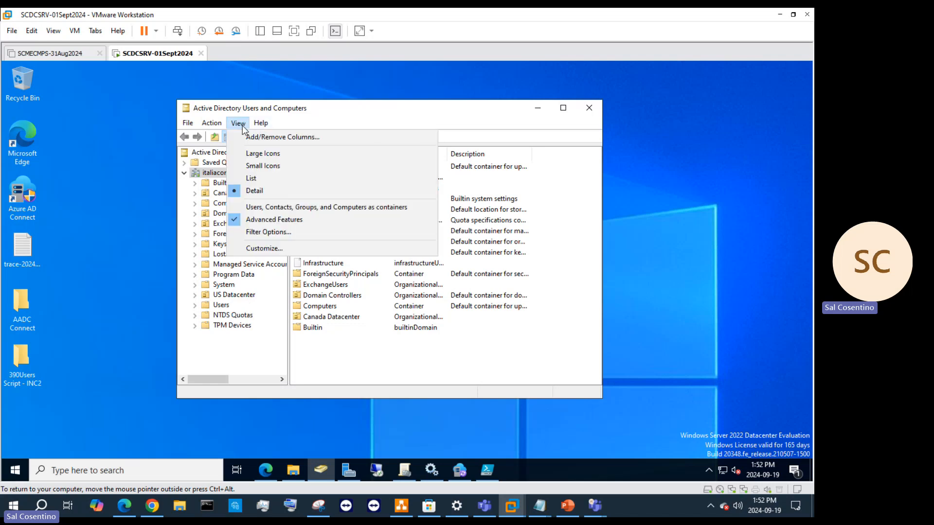
{"action": "left_click", "coordinate": [271, 234]}
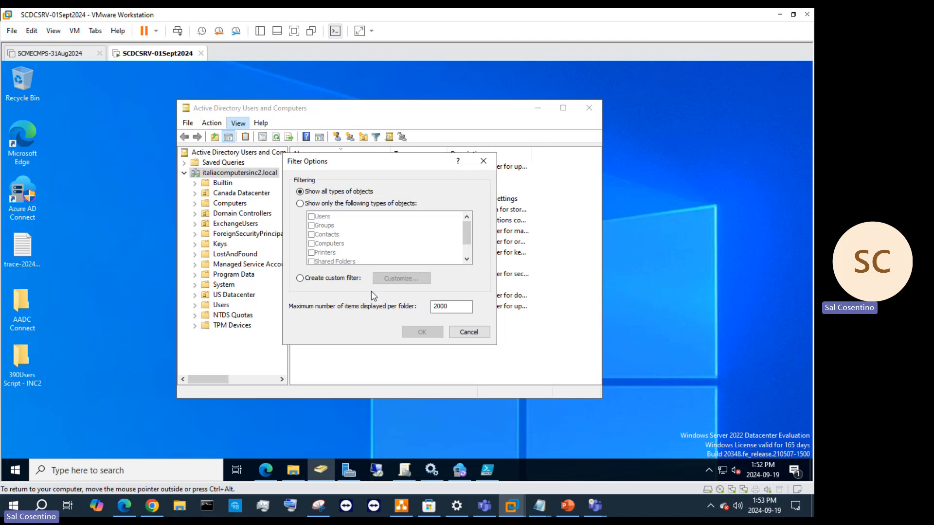
{"action": "left_click_drag", "start_coordinate": [462, 307], "coordinate": [394, 306]}
{"action": "type", "text": "99999"}
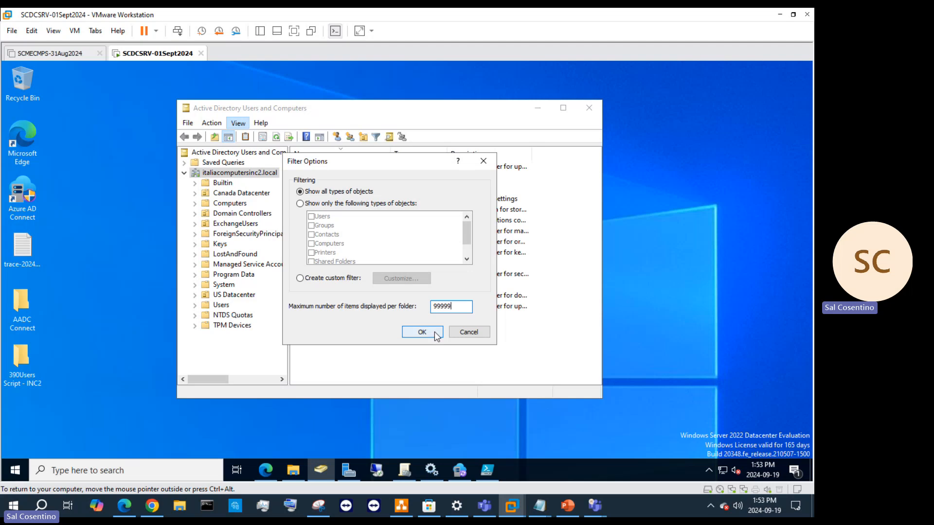
{"action": "key", "text": "BackSpace"}
{"action": "left_click", "coordinate": [426, 334]}
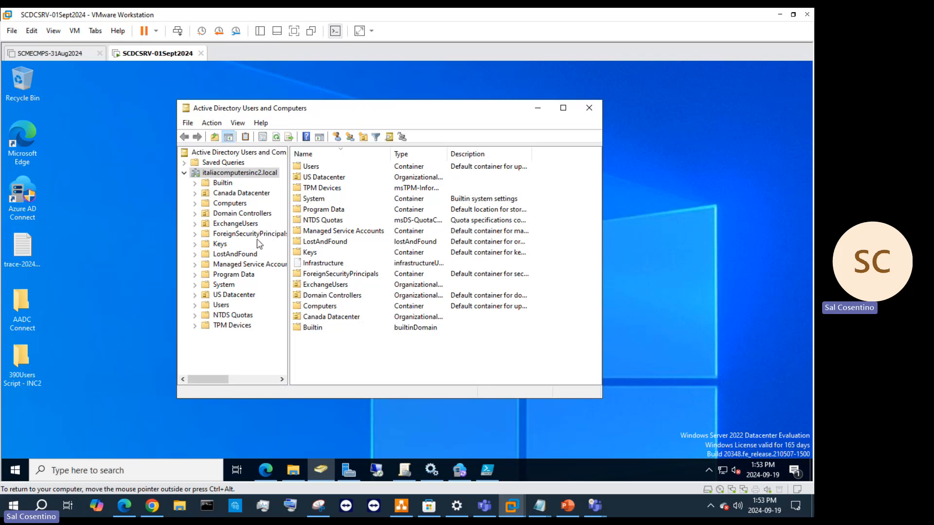
Step: Browse the NewYork organizational unit under US Datacenter, then open the Boston unit
{"action": "left_click", "coordinate": [333, 316]}
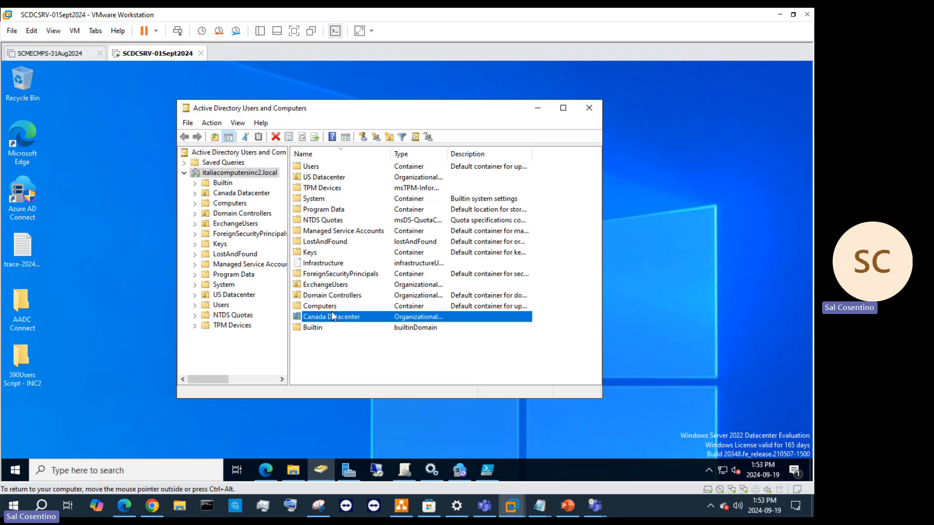
{"action": "double_click", "coordinate": [328, 177]}
{"action": "double_click", "coordinate": [320, 166]}
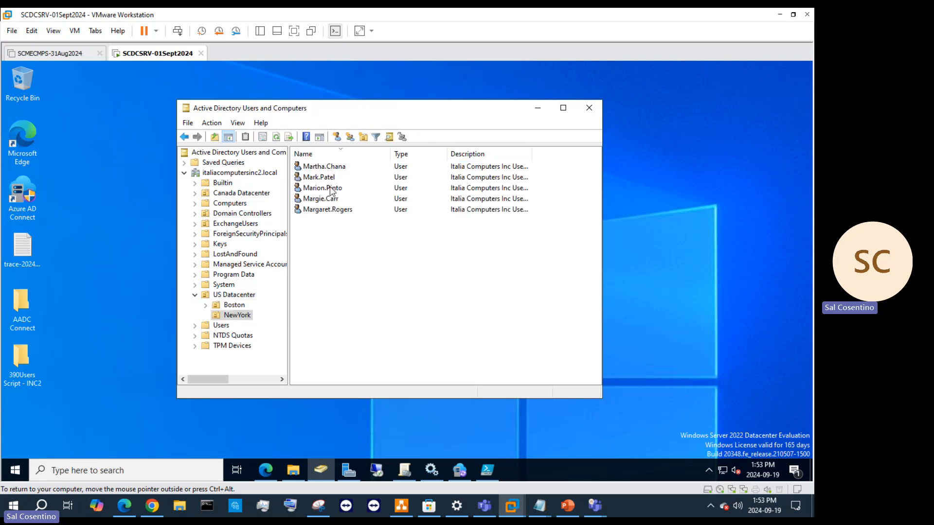
{"action": "left_click", "coordinate": [248, 296]}
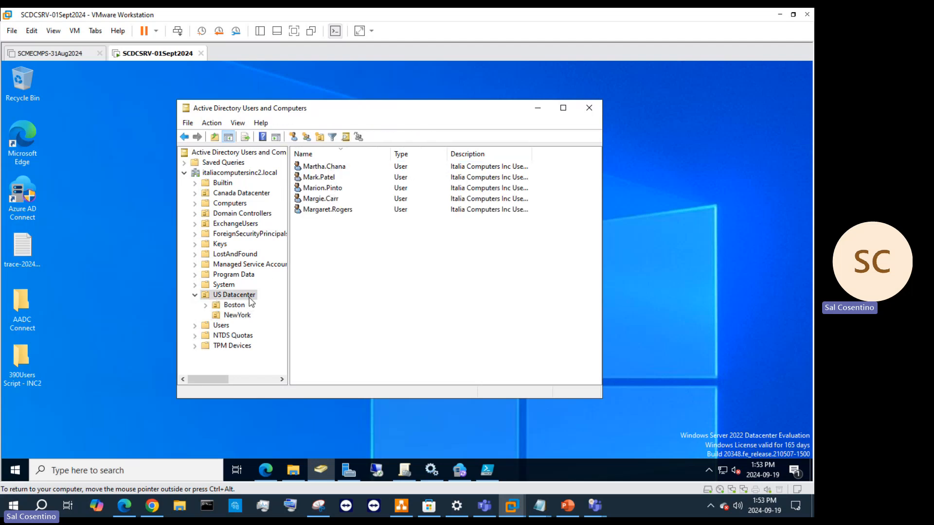
{"action": "double_click", "coordinate": [313, 177]}
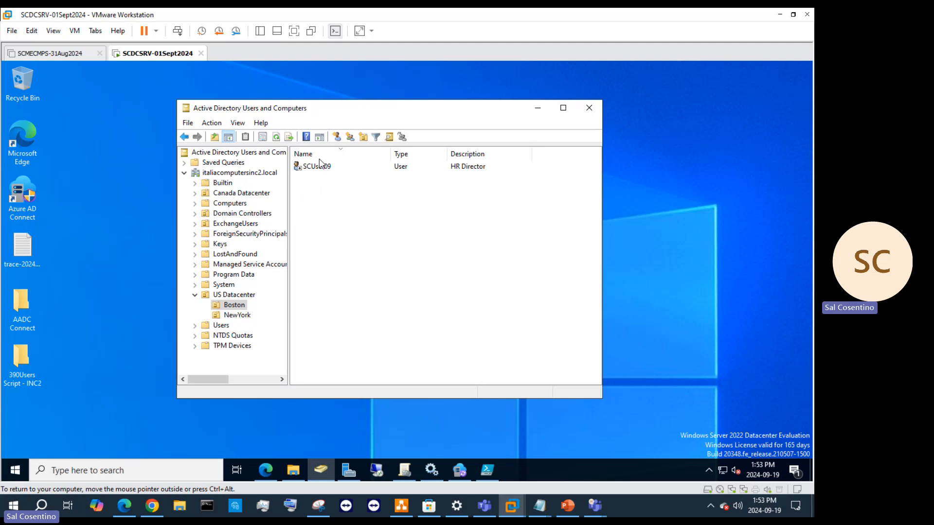
Step: Open the properties of SCUser09 in the Boston unit and examine its c, co and countryCode attributes
{"action": "left_click", "coordinate": [318, 168]}
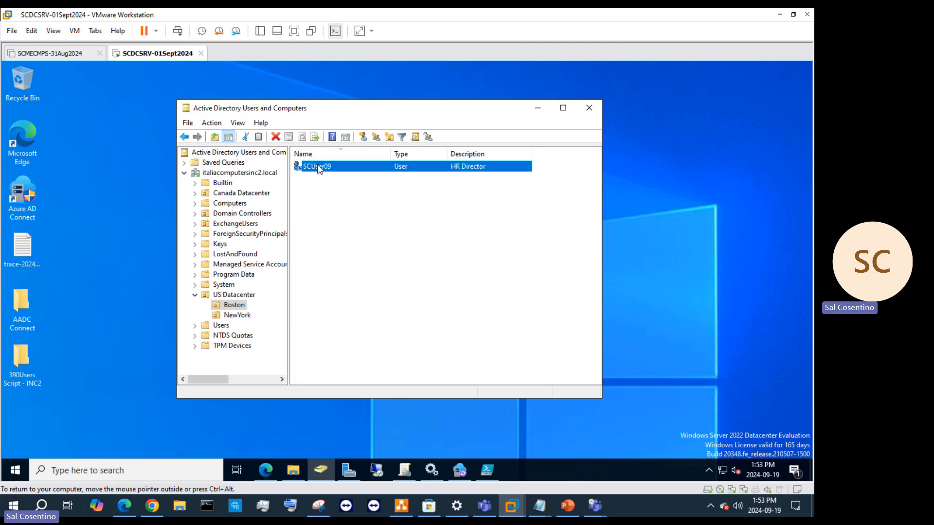
{"action": "right_click", "coordinate": [348, 174]}
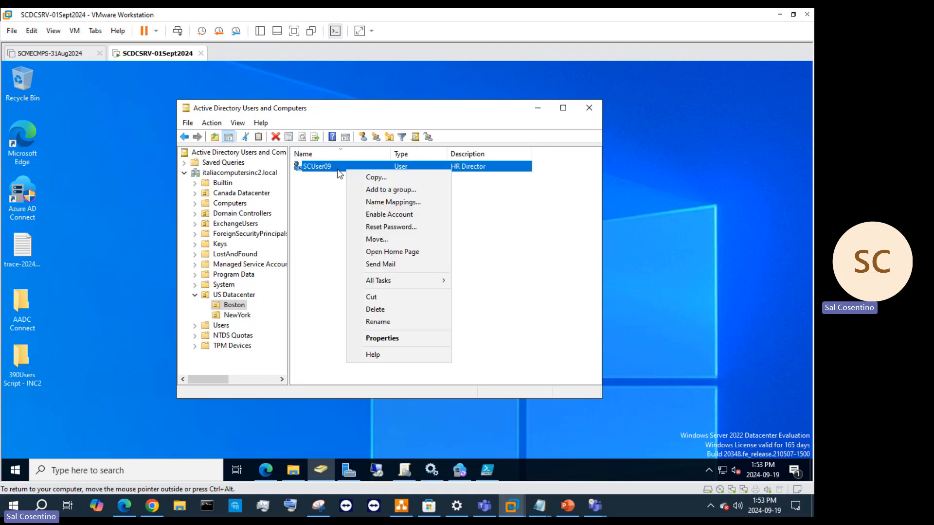
{"action": "double_click", "coordinate": [319, 168]}
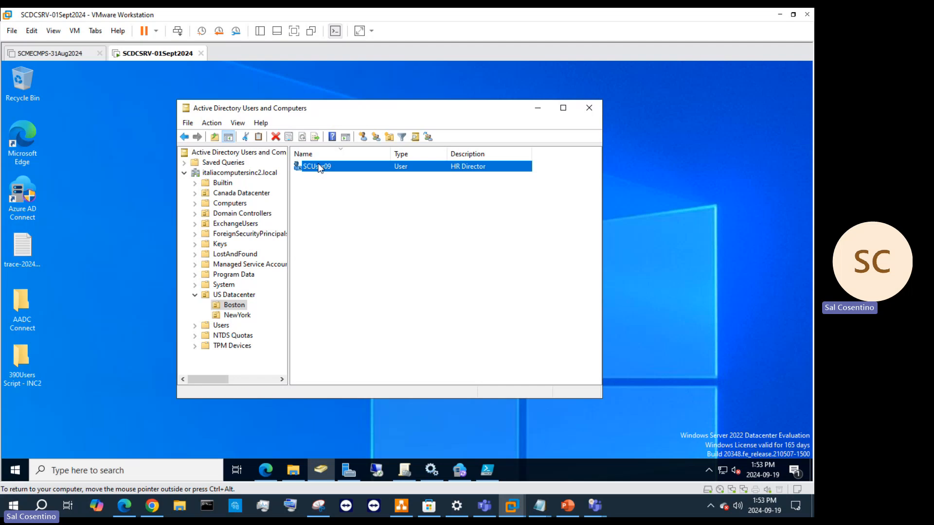
{"action": "left_click", "coordinate": [629, 133]}
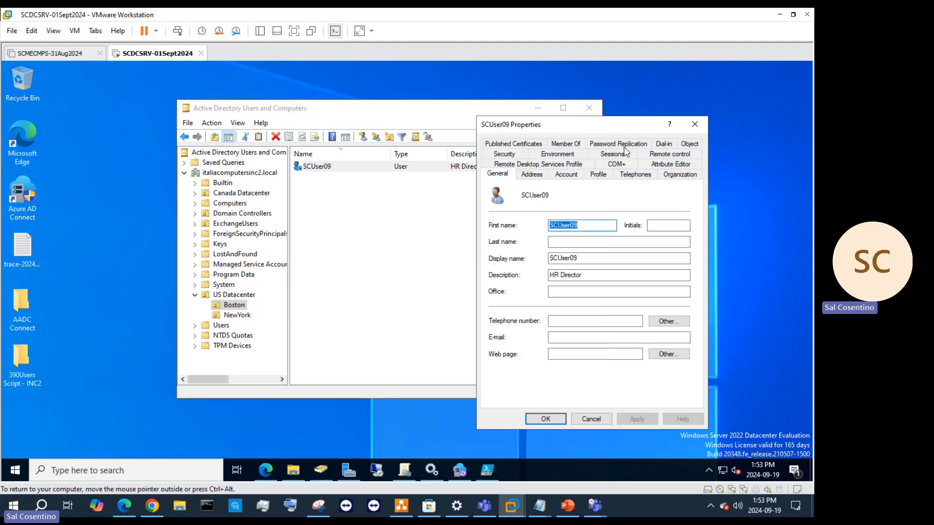
{"action": "left_click", "coordinate": [672, 166]}
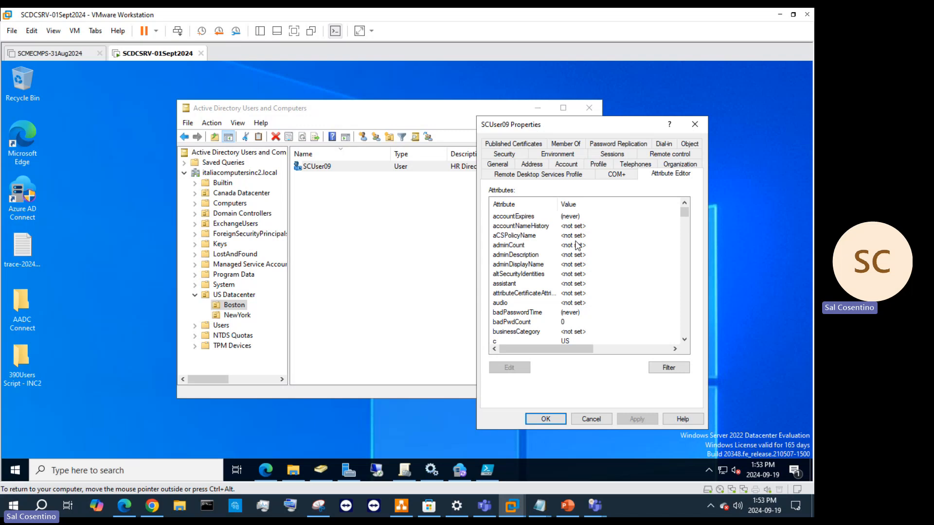
{"action": "scroll", "coordinate": [581, 278], "scroll_direction": "down", "scroll_amount": 3}
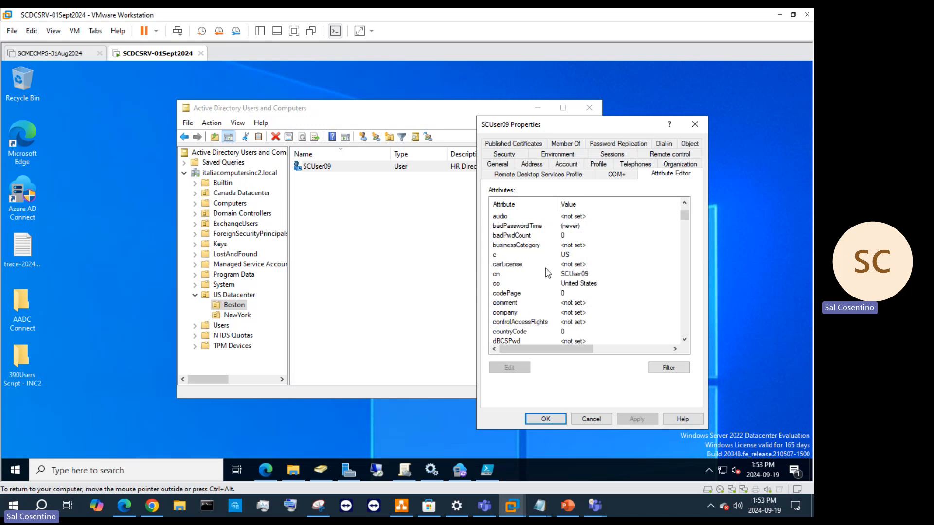
{"action": "left_click", "coordinate": [513, 256]}
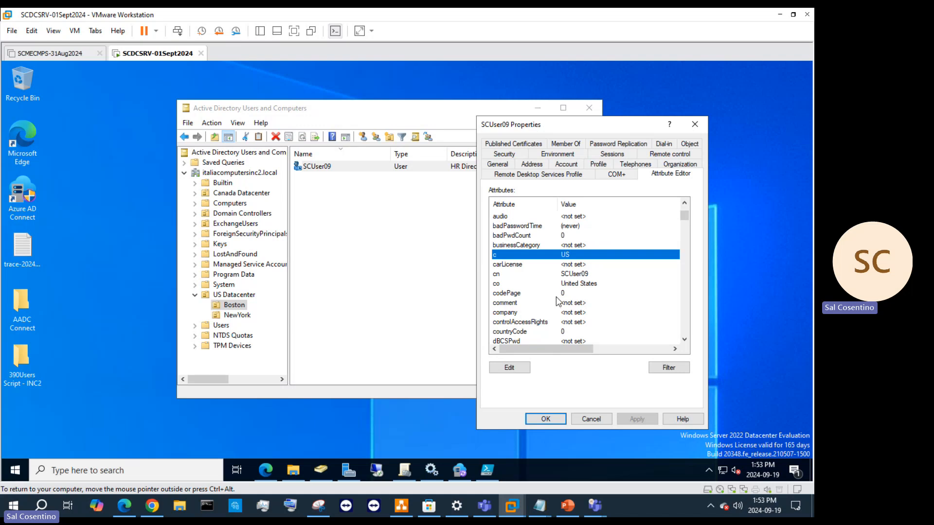
{"action": "left_click", "coordinate": [577, 287]}
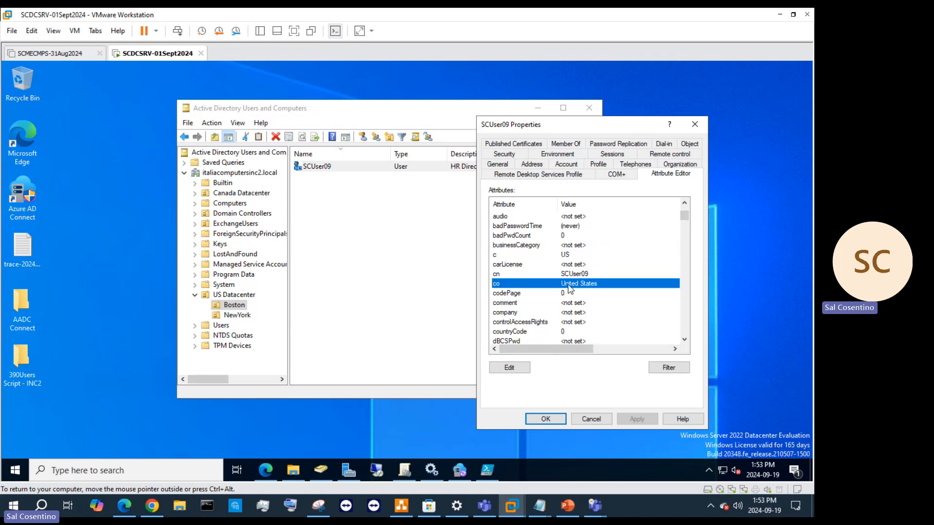
{"action": "left_click", "coordinate": [564, 333]}
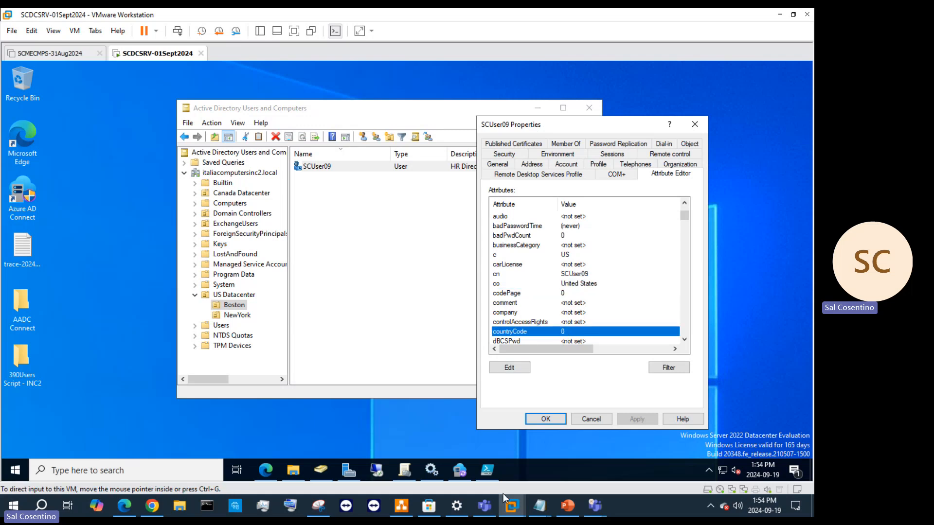
Step: Switch to the PowerPoint deck, look up the United States countrycode on the User Address Book Attributes slide, and return to the virtual machine
{"action": "left_click", "coordinate": [566, 506]}
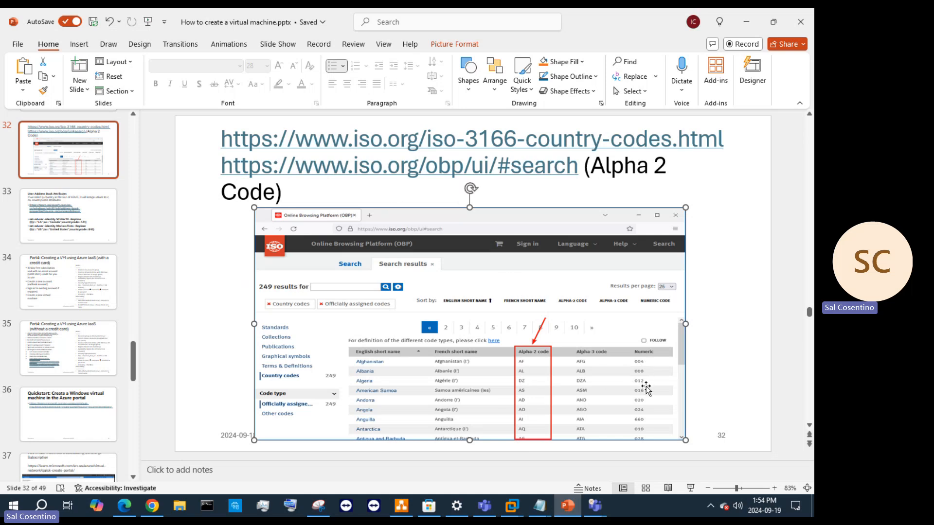
{"action": "left_click", "coordinate": [99, 241]}
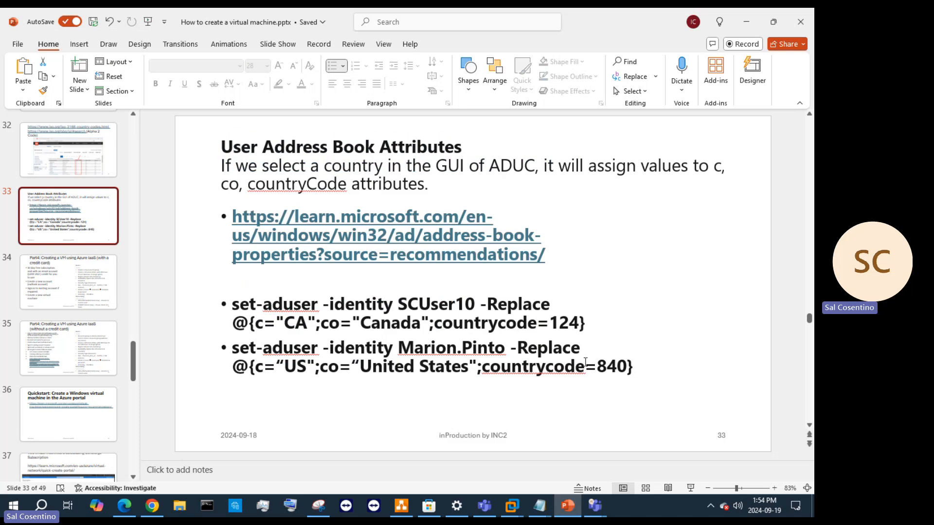
{"action": "double_click", "coordinate": [603, 373]}
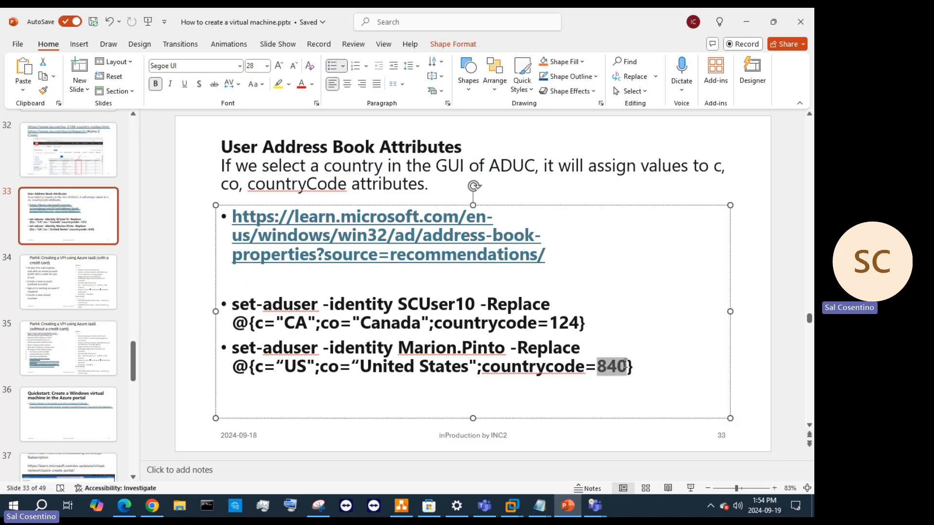
{"action": "left_click", "coordinate": [747, 23]}
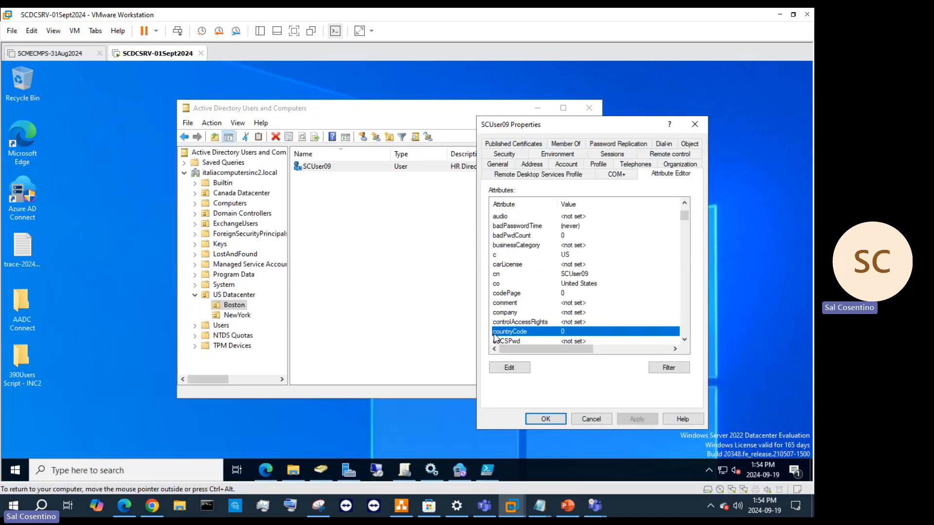
Step: Set the countryCode attribute of SCUser09 to 840 and apply the change
{"action": "left_click", "coordinate": [513, 371]}
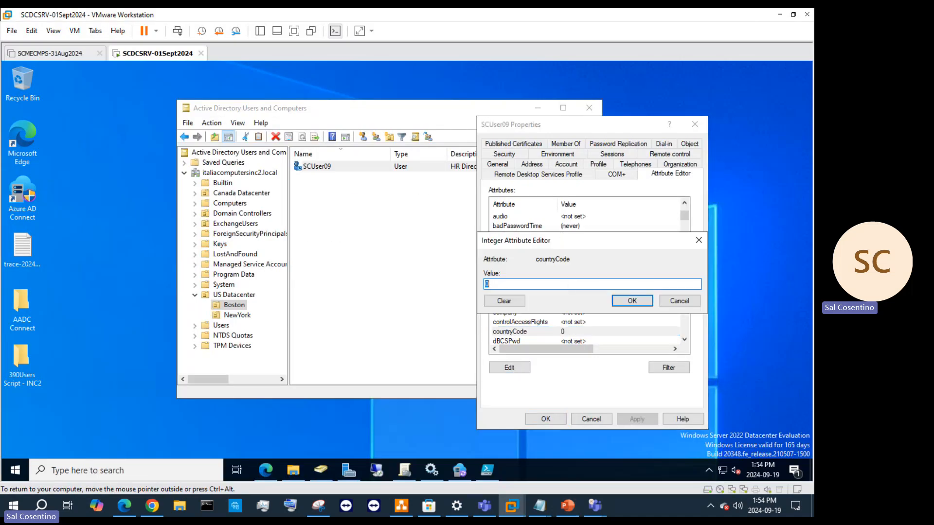
{"action": "left_click", "coordinate": [632, 301]}
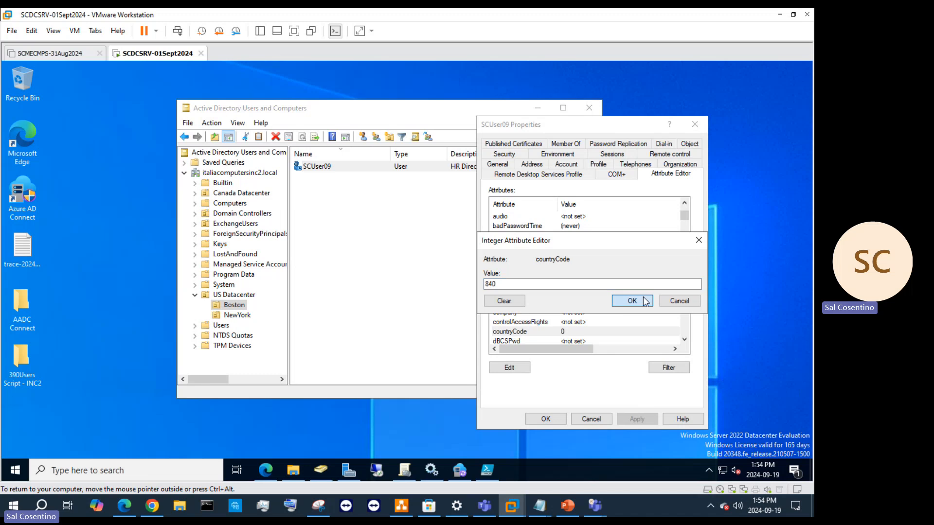
{"action": "left_click", "coordinate": [641, 421]}
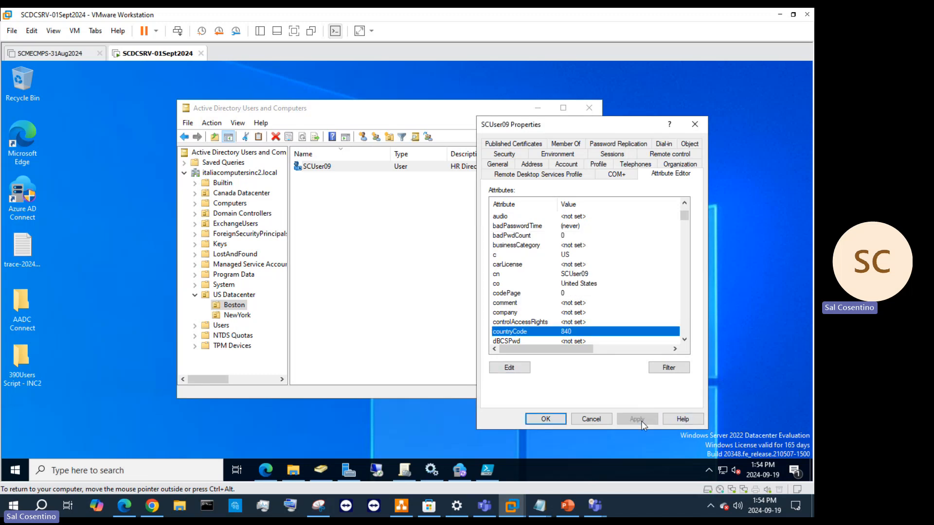
Step: Look through SCUser09's full attribute list, from the country attributes down to the msRADIUS and msSFU30 entries
{"action": "scroll", "coordinate": [585, 251], "scroll_direction": "down", "scroll_amount": 3}
{"action": "scroll", "coordinate": [585, 252], "scroll_direction": "up", "scroll_amount": 2}
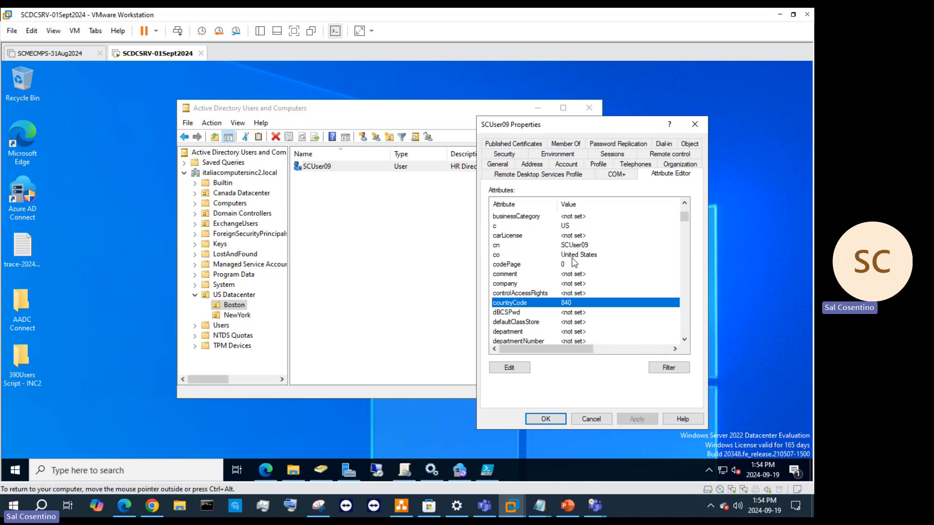
{"action": "scroll", "coordinate": [582, 315], "scroll_direction": "down", "scroll_amount": 1}
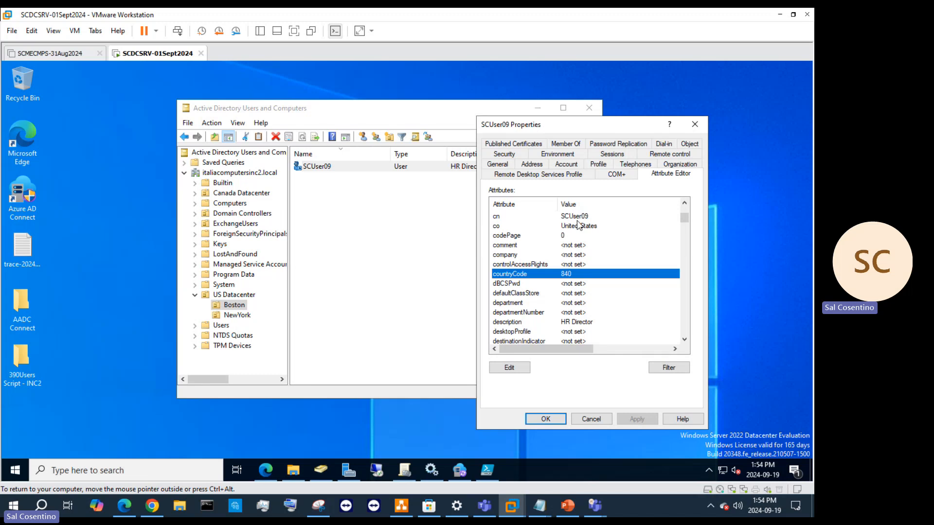
{"action": "scroll", "coordinate": [603, 313], "scroll_direction": "down", "scroll_amount": 3}
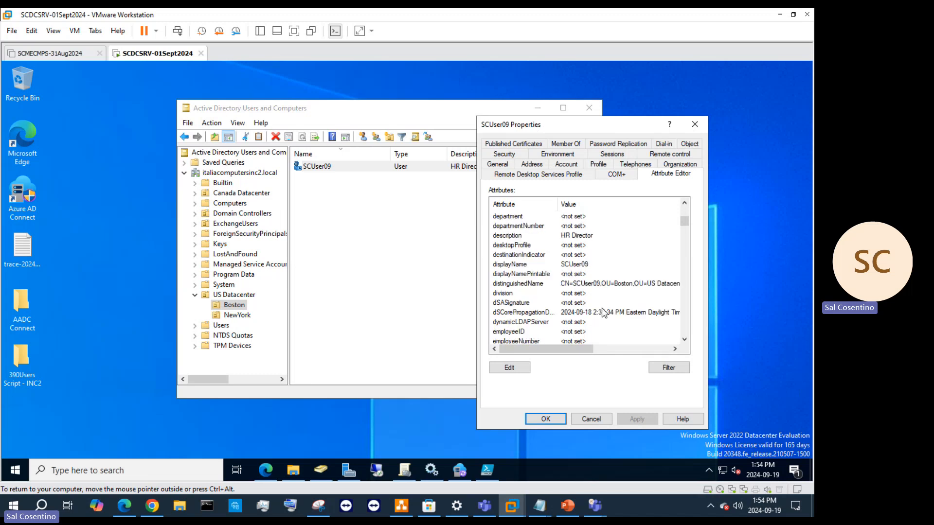
{"action": "scroll", "coordinate": [542, 259], "scroll_direction": "down", "scroll_amount": 4}
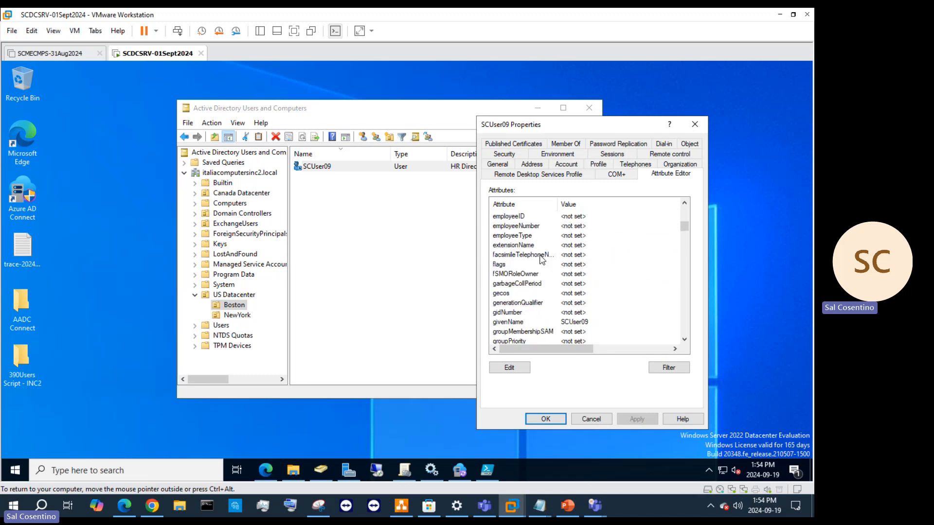
{"action": "scroll", "coordinate": [541, 260], "scroll_direction": "down", "scroll_amount": 4}
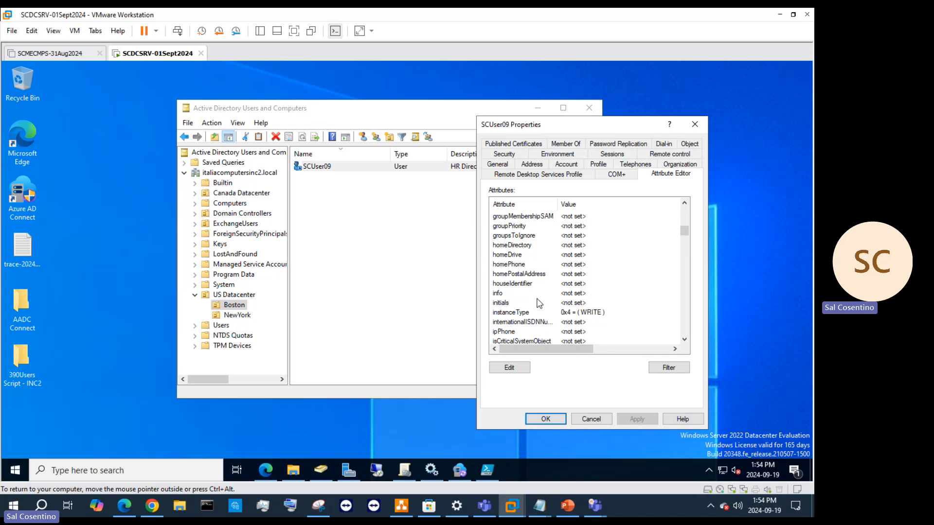
{"action": "scroll", "coordinate": [539, 303], "scroll_direction": "up", "scroll_amount": 15}
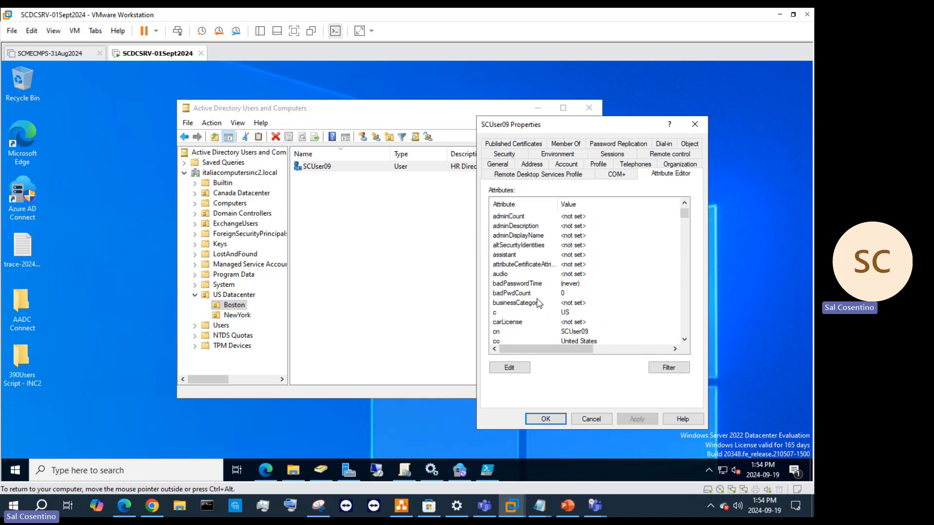
{"action": "scroll", "coordinate": [539, 303], "scroll_direction": "up", "scroll_amount": 1}
{"action": "scroll", "coordinate": [539, 303], "scroll_direction": "down", "scroll_amount": 20}
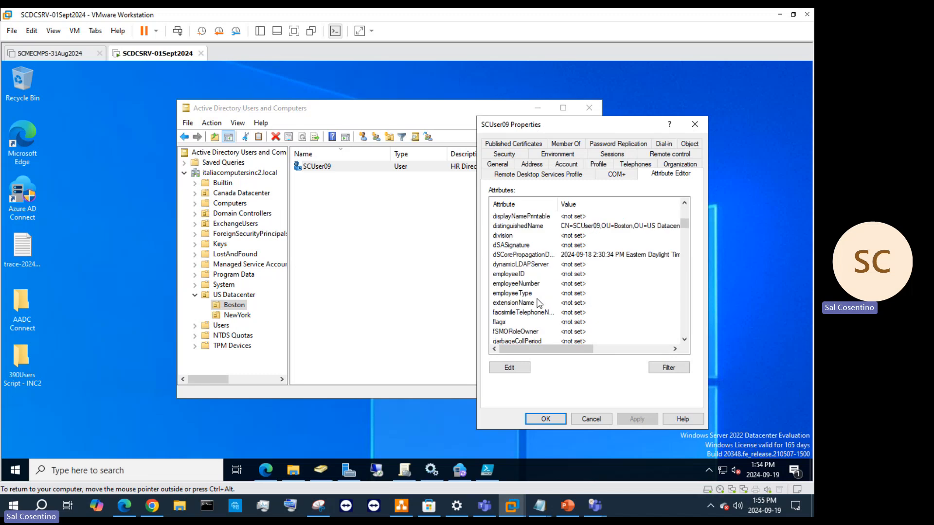
{"action": "scroll", "coordinate": [539, 304], "scroll_direction": "down", "scroll_amount": 20}
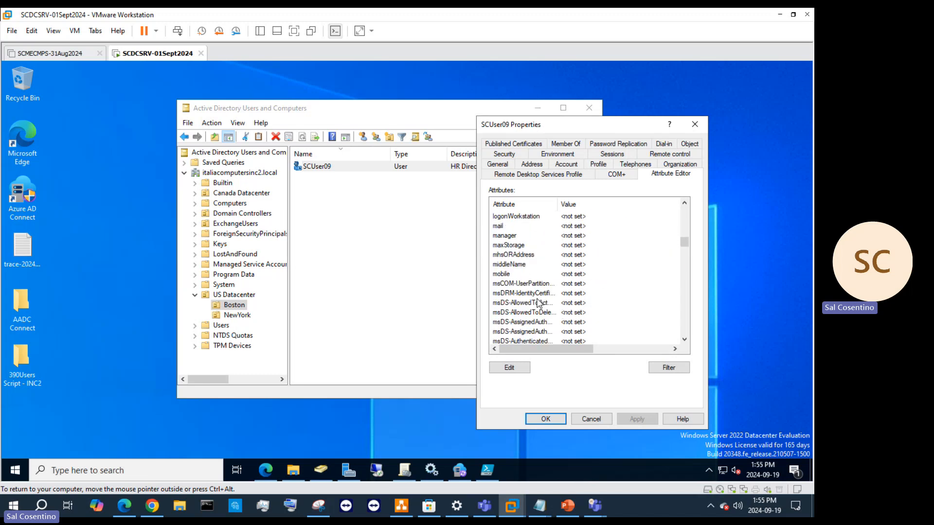
{"action": "scroll", "coordinate": [534, 305], "scroll_direction": "down", "scroll_amount": 5}
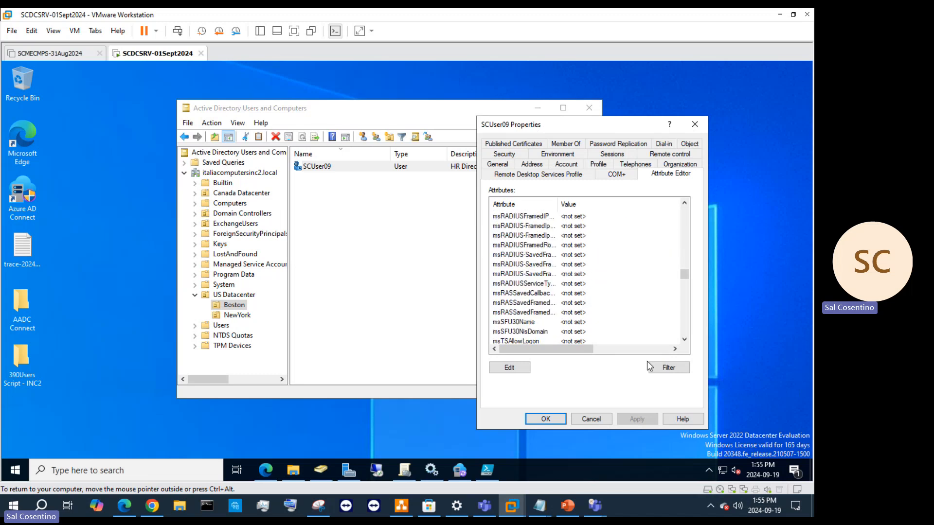
Step: Filter SCUser09's attribute list to show only writable attributes and only attributes that have values
{"action": "left_click", "coordinate": [668, 367]}
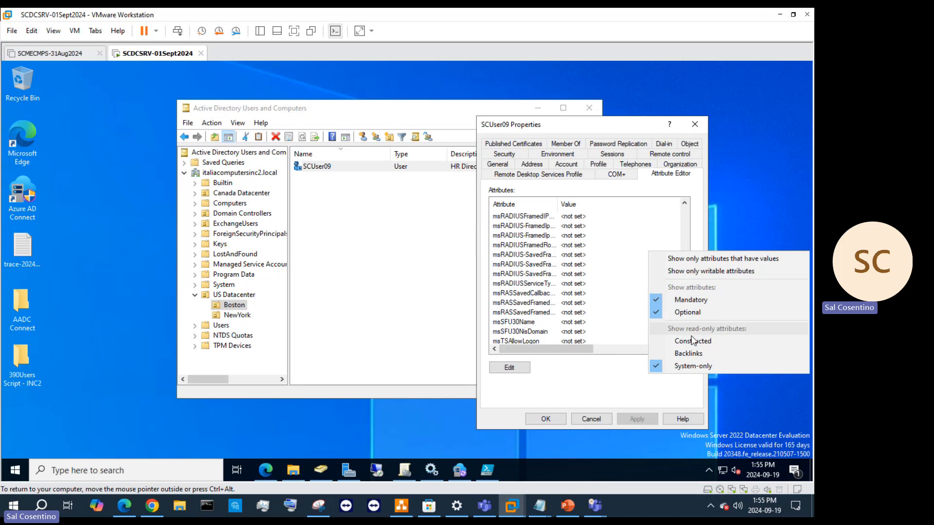
{"action": "left_click", "coordinate": [709, 271]}
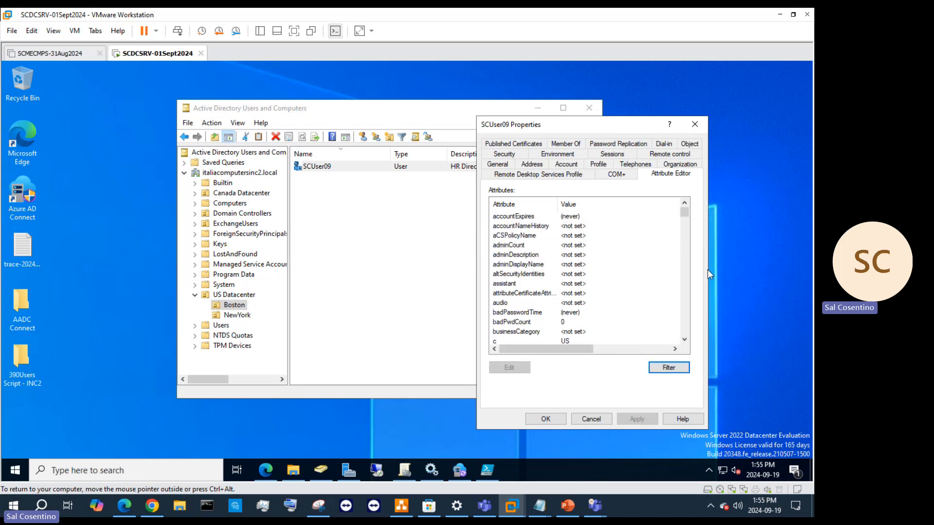
{"action": "left_click", "coordinate": [668, 371]}
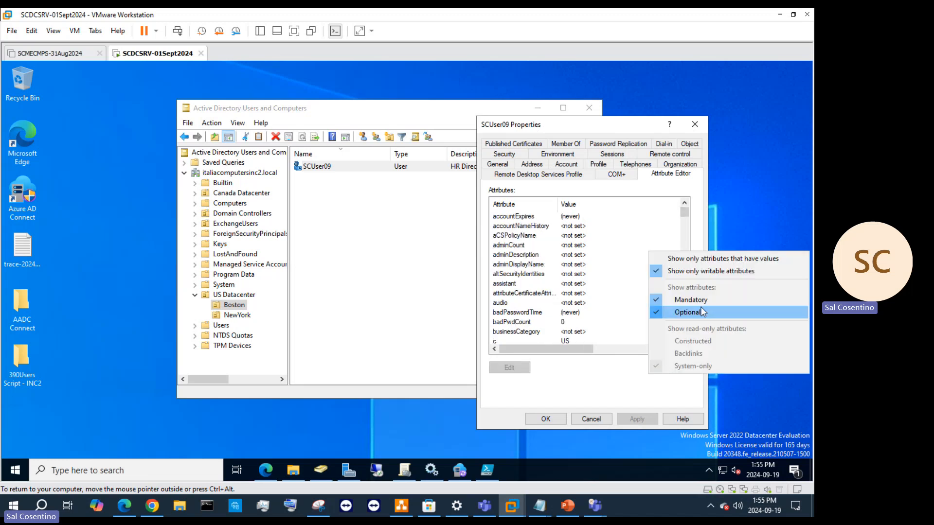
{"action": "left_click", "coordinate": [717, 260]}
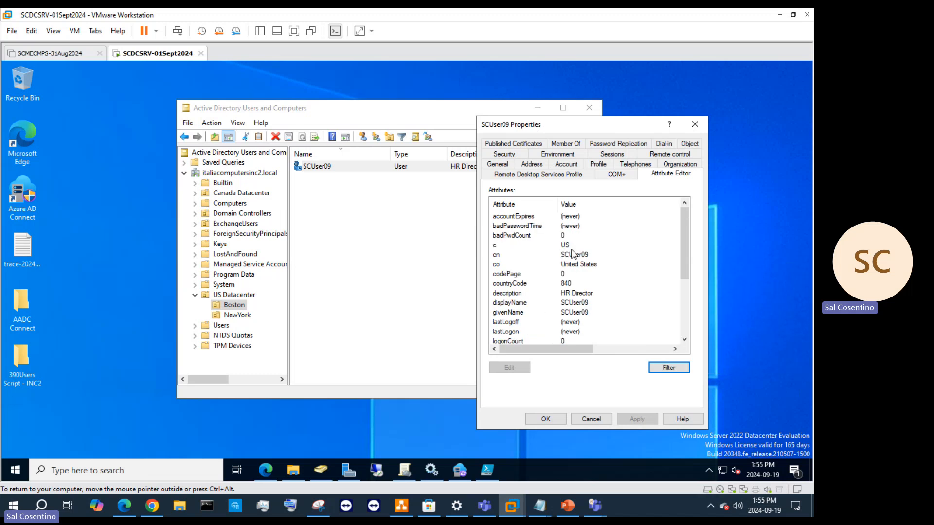
Step: Review the filtered attributes of SCUser09, including lastLogon, then apply the changes and close the properties
{"action": "scroll", "coordinate": [572, 253], "scroll_direction": "down", "scroll_amount": 4}
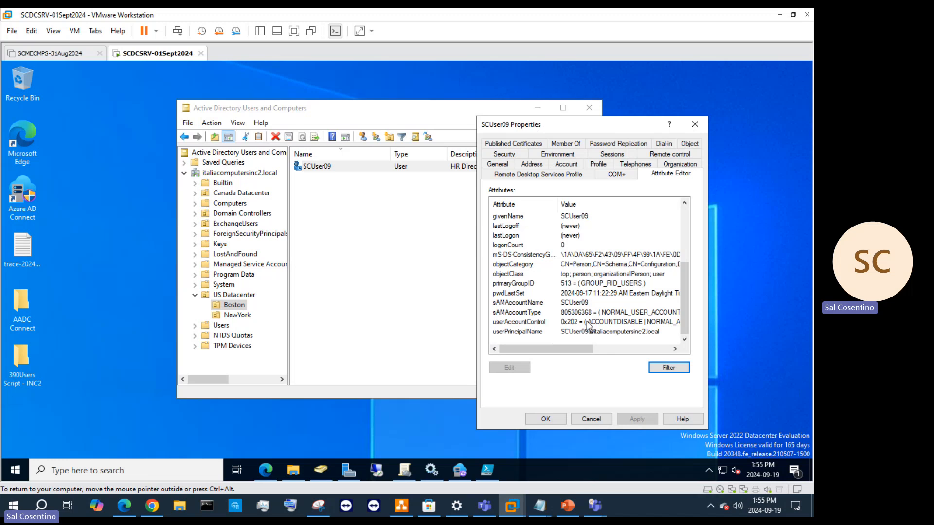
{"action": "scroll", "coordinate": [591, 318], "scroll_direction": "up", "scroll_amount": 3}
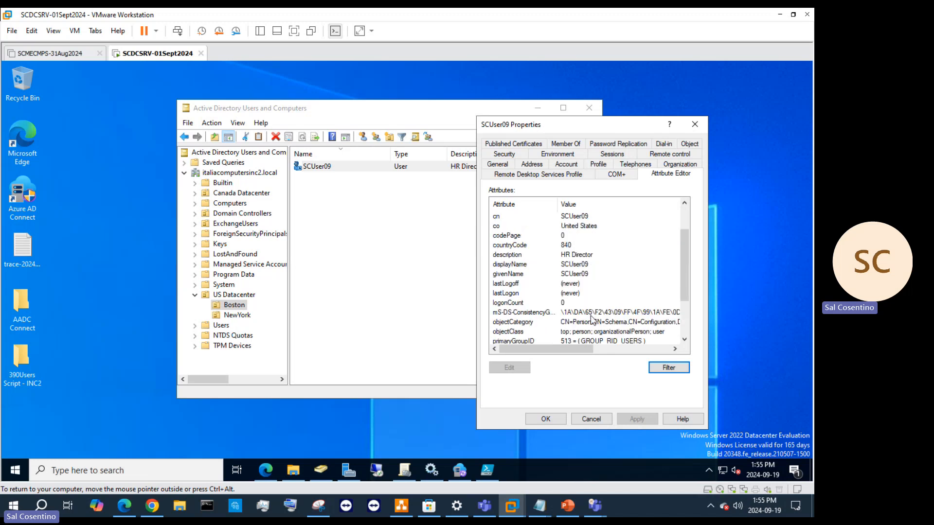
{"action": "scroll", "coordinate": [591, 318], "scroll_direction": "down", "scroll_amount": 3}
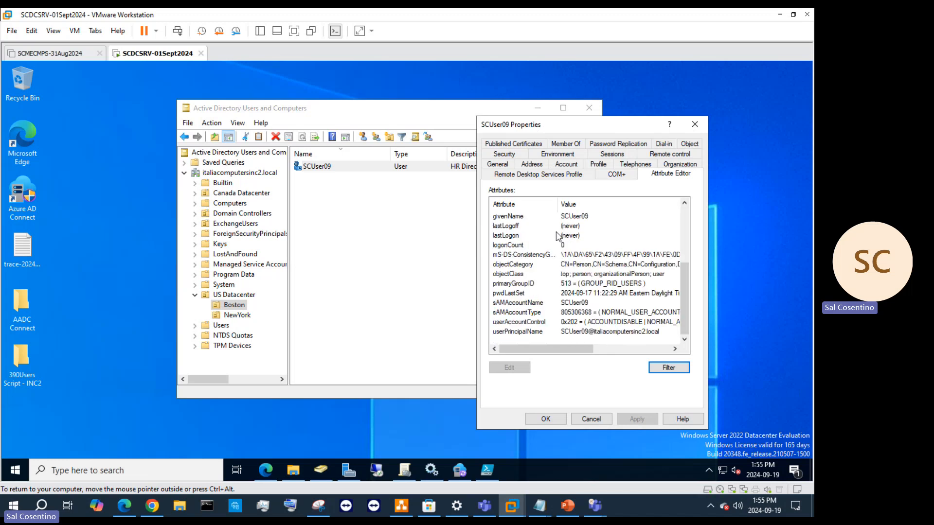
{"action": "left_click", "coordinate": [537, 236]}
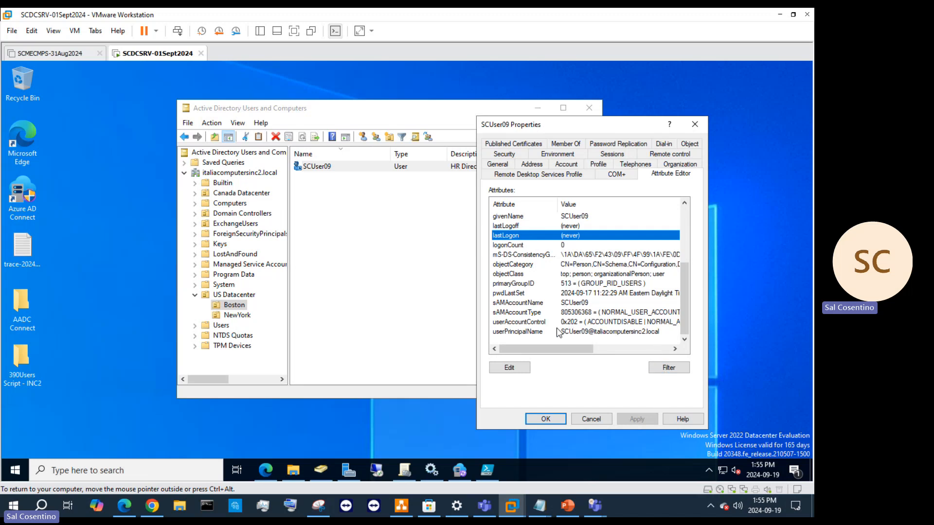
{"action": "scroll", "coordinate": [529, 304], "scroll_direction": "up", "scroll_amount": 2}
{"action": "scroll", "coordinate": [535, 301], "scroll_direction": "down", "scroll_amount": 2}
{"action": "left_click", "coordinate": [497, 156]}
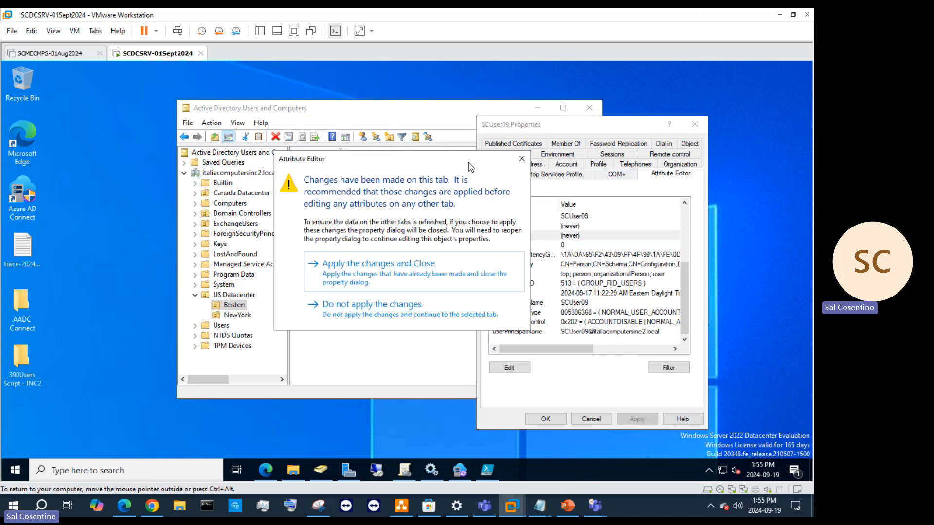
{"action": "left_click", "coordinate": [414, 278]}
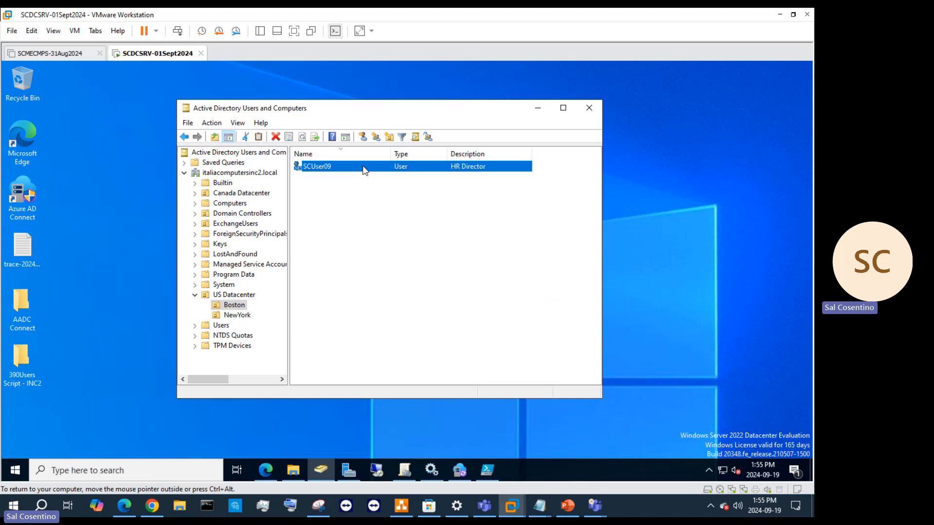
Step: Reopen SCUser09's properties, review the filtered attribute list and the security permissions, and close the properties without changes
{"action": "right_click", "coordinate": [363, 166]}
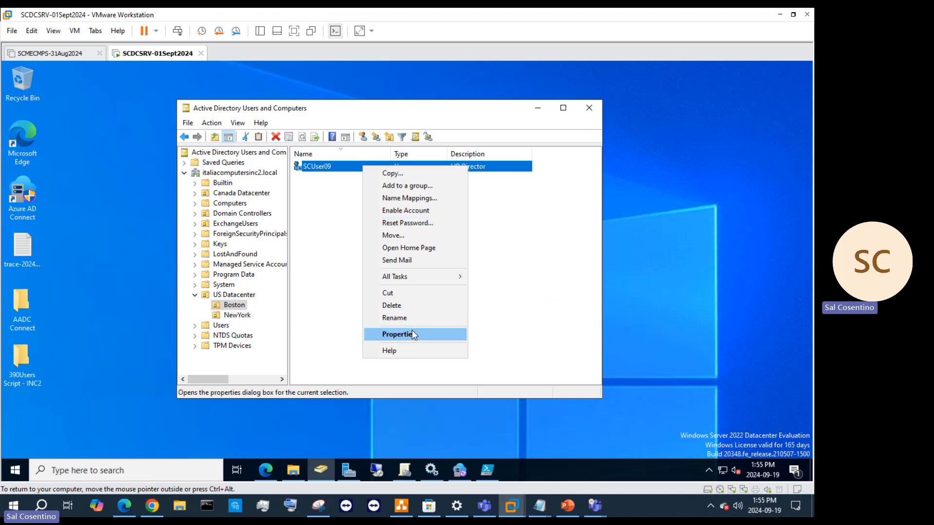
{"action": "left_click", "coordinate": [398, 335]}
{"action": "left_click", "coordinate": [671, 164]}
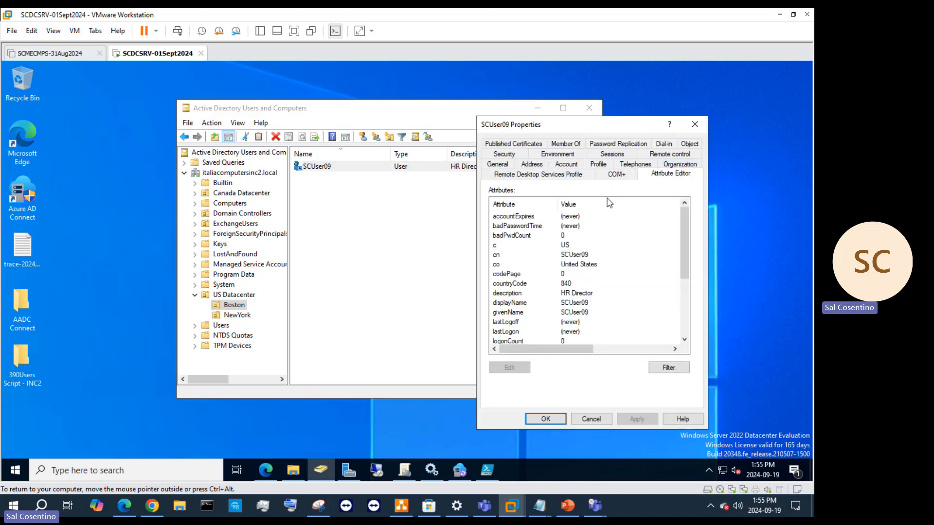
{"action": "scroll", "coordinate": [603, 244], "scroll_direction": "down", "scroll_amount": 4}
{"action": "scroll", "coordinate": [617, 287], "scroll_direction": "up", "scroll_amount": 4}
{"action": "left_click", "coordinate": [497, 155]}
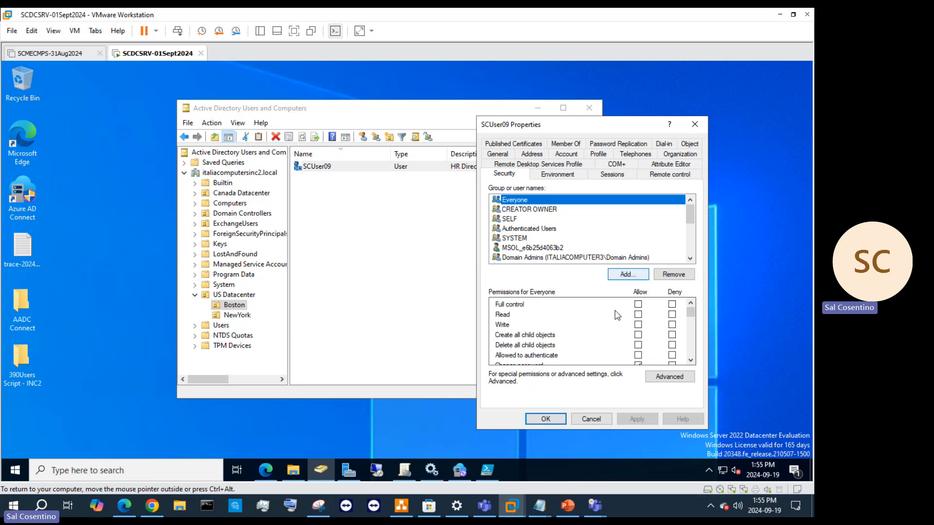
{"action": "left_click", "coordinate": [683, 165]}
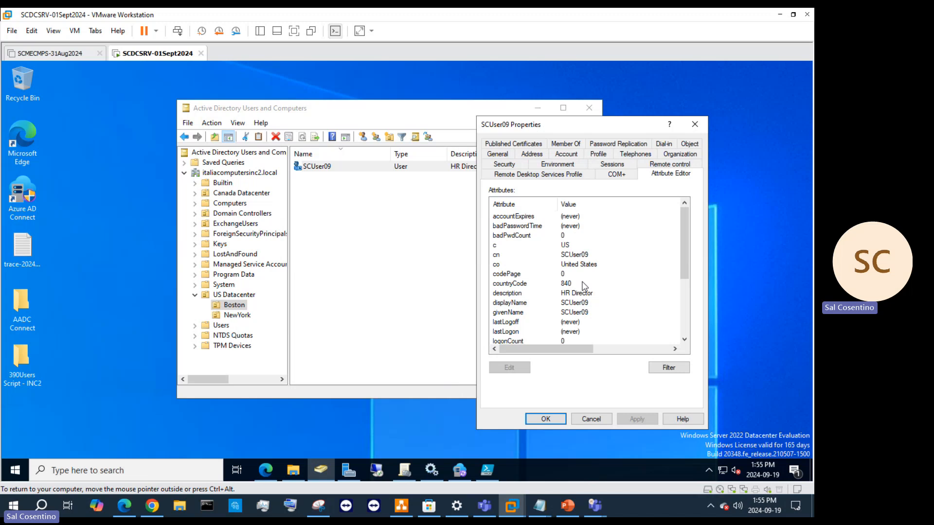
{"action": "scroll", "coordinate": [587, 285], "scroll_direction": "down", "scroll_amount": 3}
{"action": "scroll", "coordinate": [589, 289], "scroll_direction": "up", "scroll_amount": 3}
{"action": "left_click", "coordinate": [694, 125]}
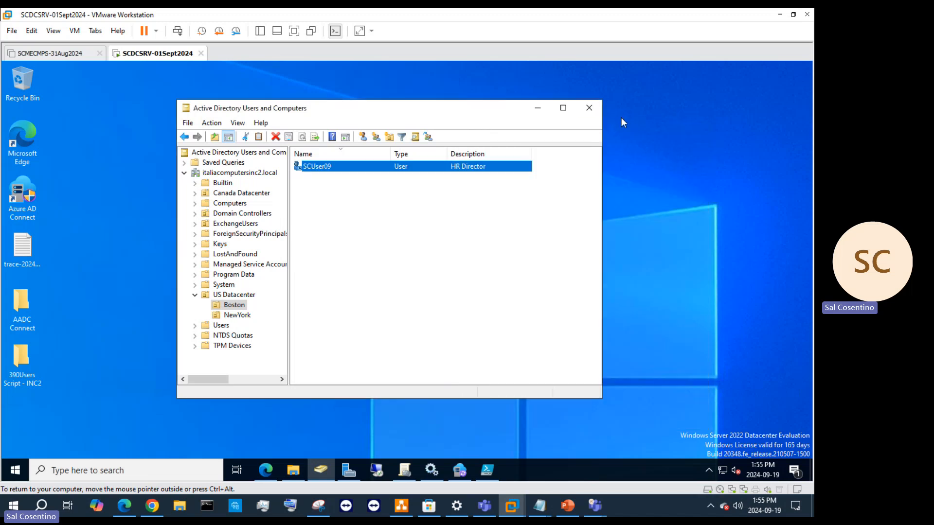
Step: Minimize Active Directory Users and Computers and close both virtual machine tabs, leaving SCDCSRV-01Sept2024 running in the background
{"action": "left_click", "coordinate": [538, 108]}
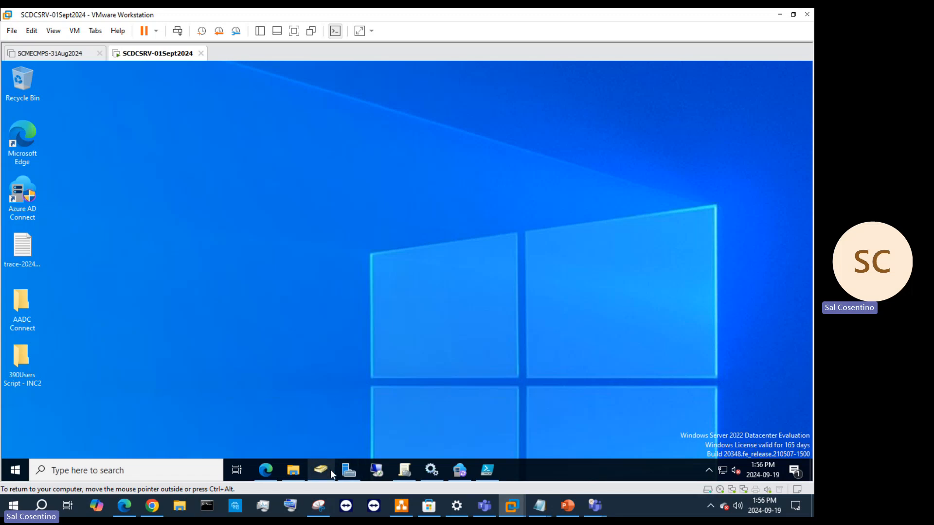
{"action": "mouse_move", "coordinate": [331, 469]}
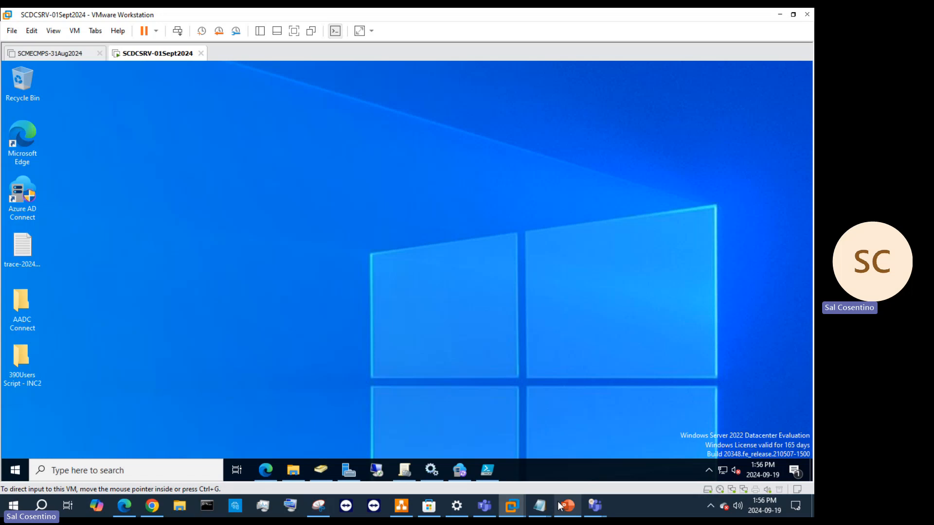
{"action": "left_click", "coordinate": [98, 55]}
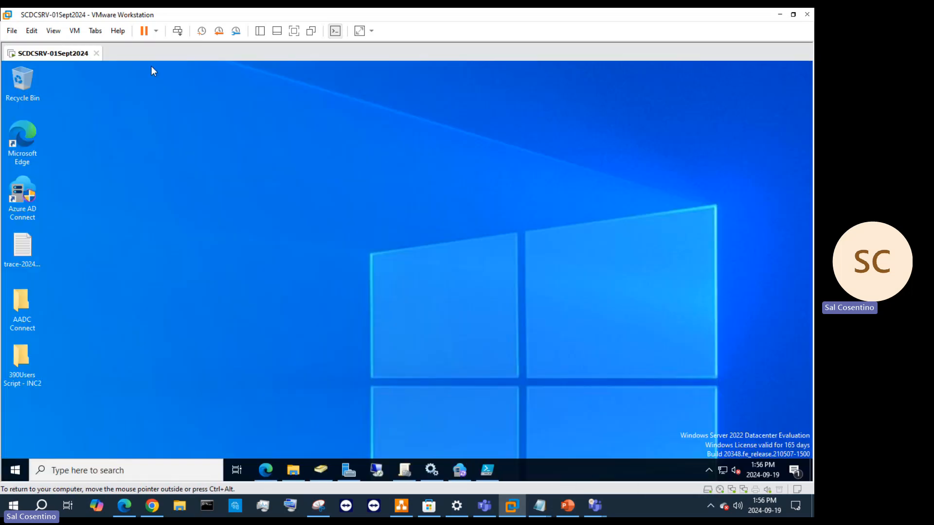
{"action": "left_click", "coordinate": [96, 53]}
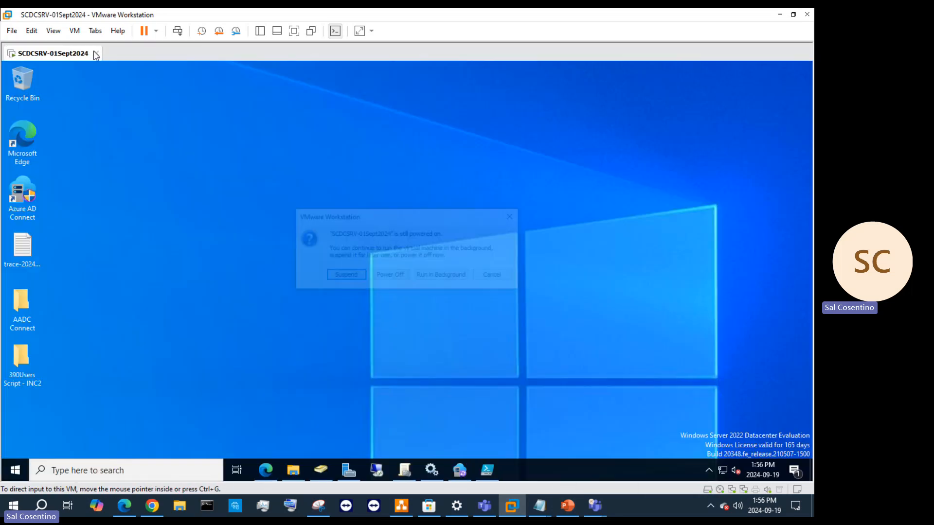
{"action": "left_click", "coordinate": [441, 279]}
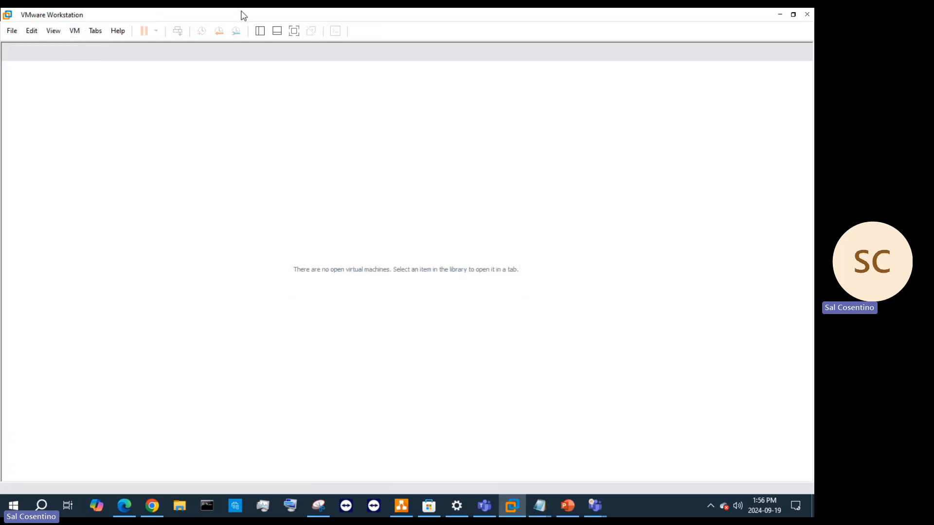
{"action": "left_click", "coordinate": [12, 31]}
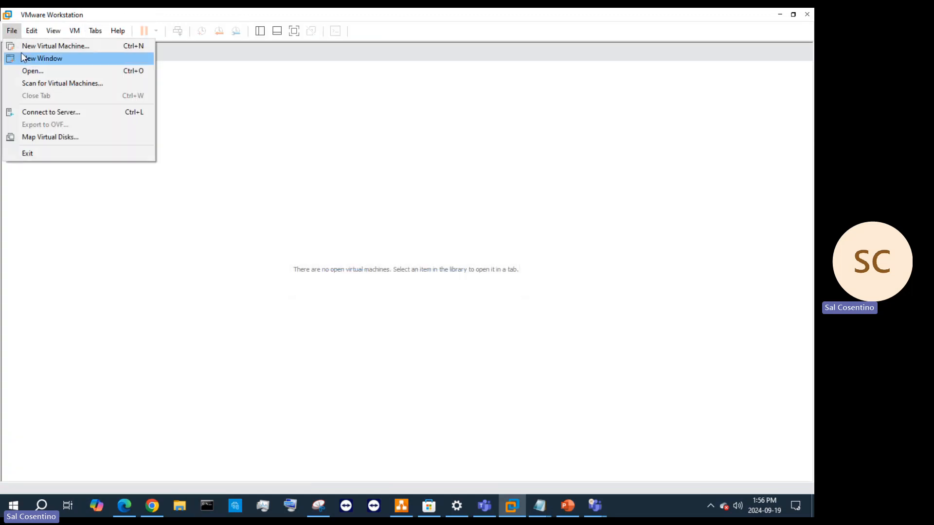
Step: Switch to PowerPoint and look through the slide thumbnails of How to create a virtual machine.pptx
{"action": "left_click", "coordinate": [567, 506]}
{"action": "scroll", "coordinate": [121, 262], "scroll_direction": "down", "scroll_amount": 3}
{"action": "scroll", "coordinate": [121, 267], "scroll_direction": "down", "scroll_amount": 3}
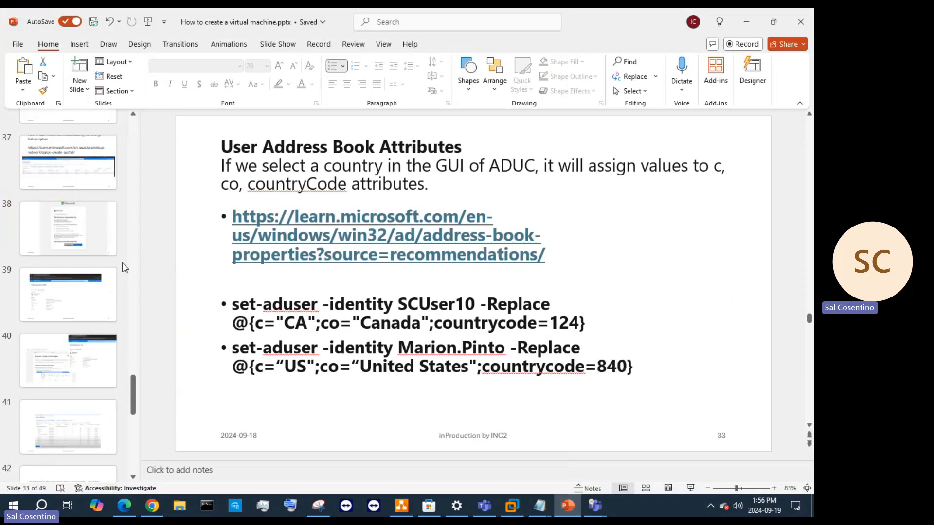
Step: Switch to draw.io and place a large upward-pointing triangle left of centre on Page-3
{"action": "left_click", "coordinate": [403, 506]}
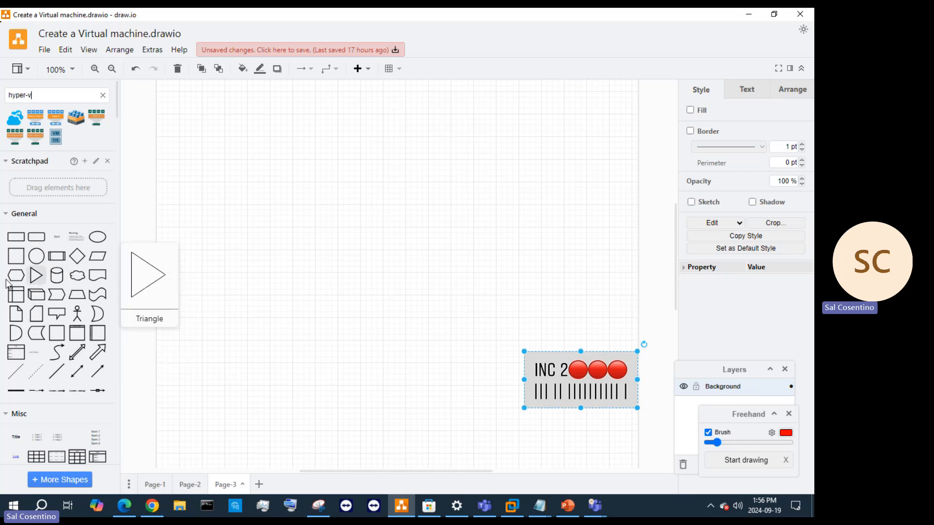
{"action": "left_click", "coordinate": [33, 278]}
{"action": "left_click_drag", "start_coordinate": [415, 244], "coordinate": [338, 231]}
{"action": "left_click_drag", "start_coordinate": [382, 285], "coordinate": [242, 344]}
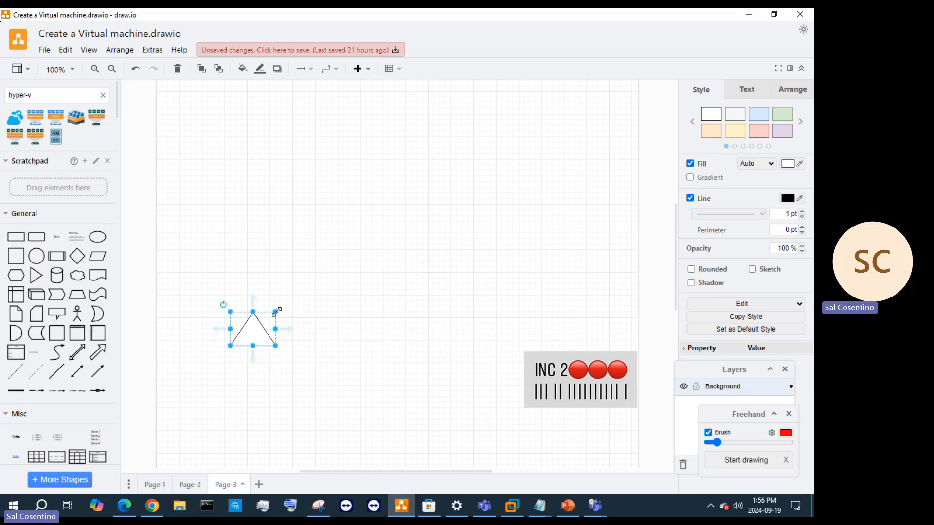
{"action": "left_click_drag", "start_coordinate": [275, 312], "coordinate": [434, 171]}
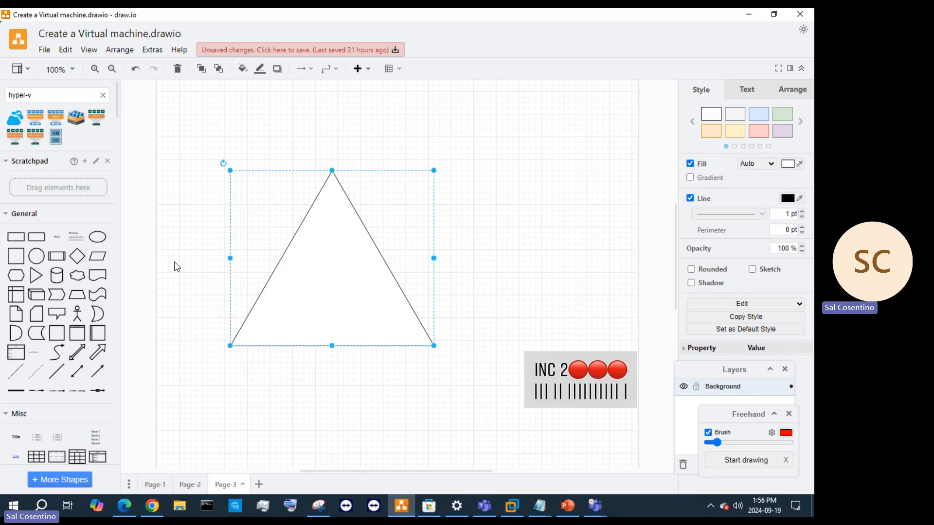
{"action": "left_click", "coordinate": [310, 375]}
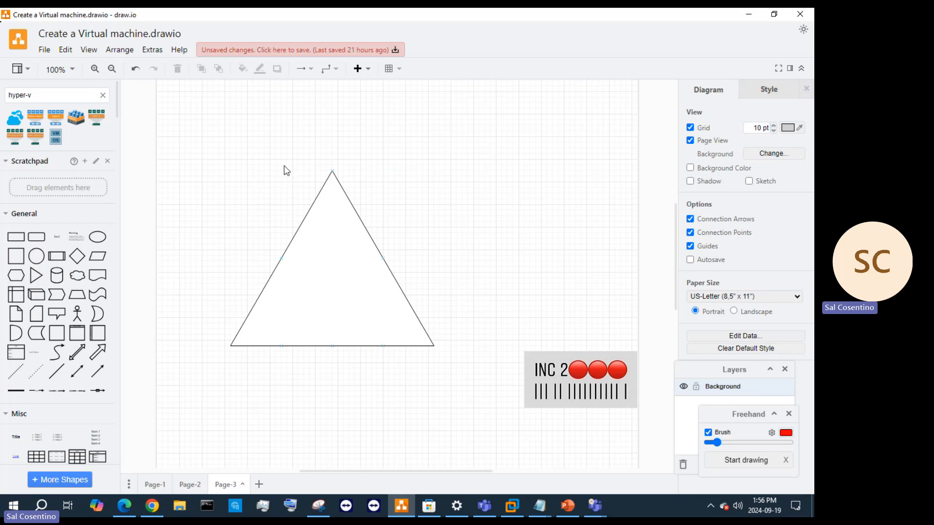
{"action": "left_click_drag", "start_coordinate": [334, 194], "coordinate": [304, 208]}
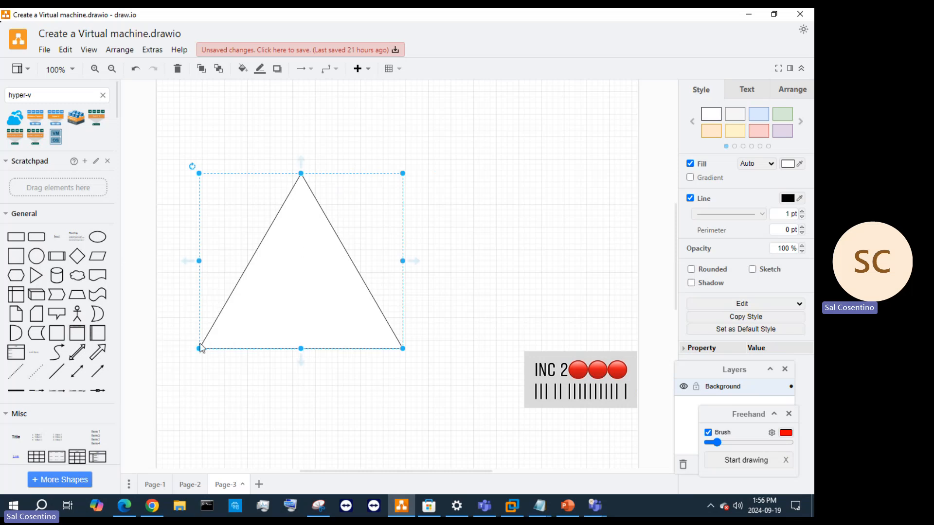
{"action": "left_click", "coordinate": [217, 162]}
Step: Add a square and enlarge it so that it overlaps the middle of the triangle's base
{"action": "left_click", "coordinate": [16, 255]}
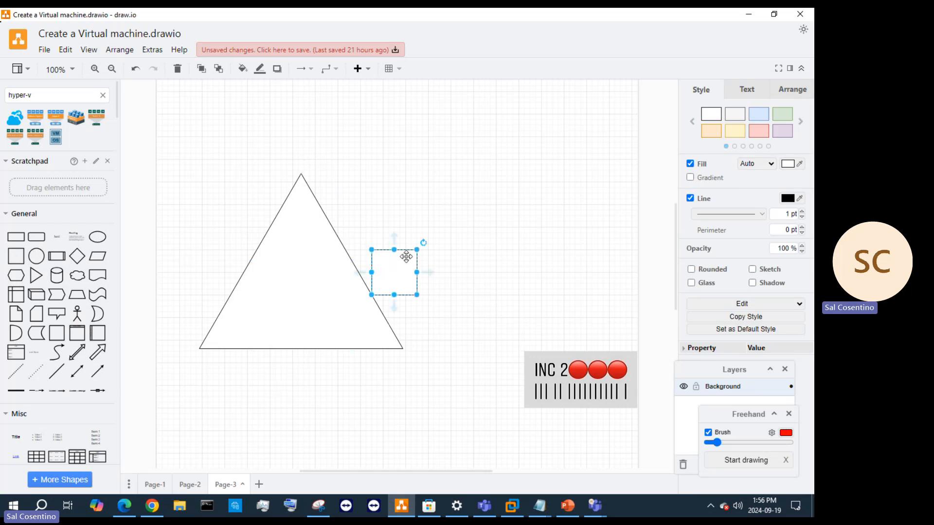
{"action": "left_click_drag", "start_coordinate": [408, 253], "coordinate": [296, 291]}
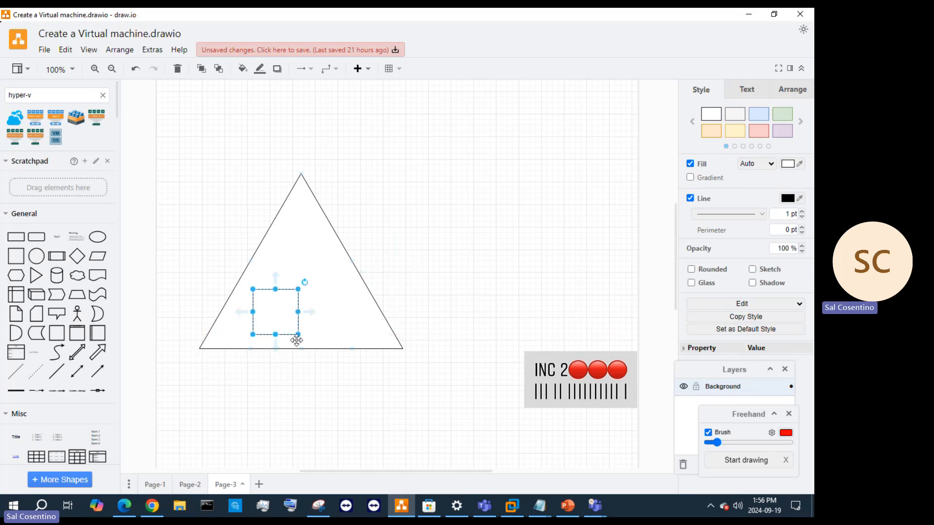
{"action": "left_click_drag", "start_coordinate": [297, 334], "coordinate": [339, 402]}
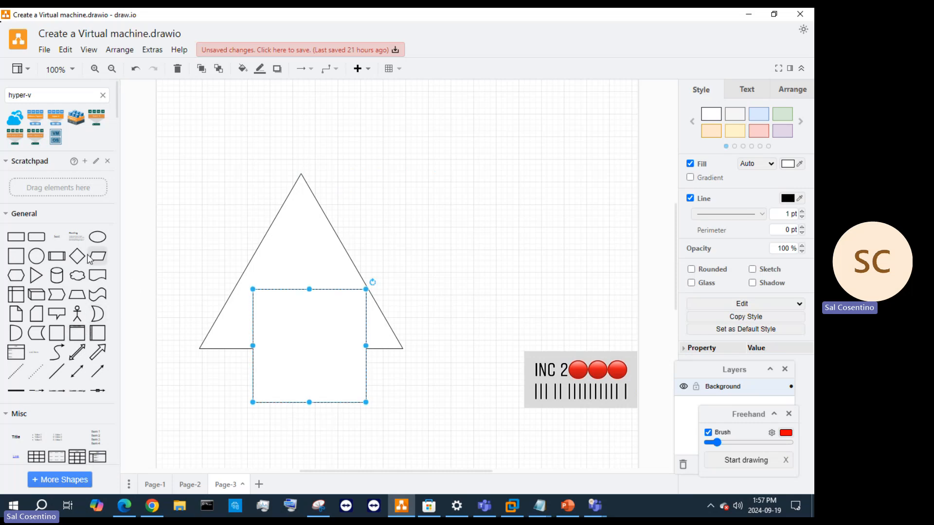
Step: Search the shape library for "nic" and place the network card shape on the square's bottom edge at about 280, 650
{"action": "scroll", "coordinate": [77, 316], "scroll_direction": "down", "scroll_amount": 3}
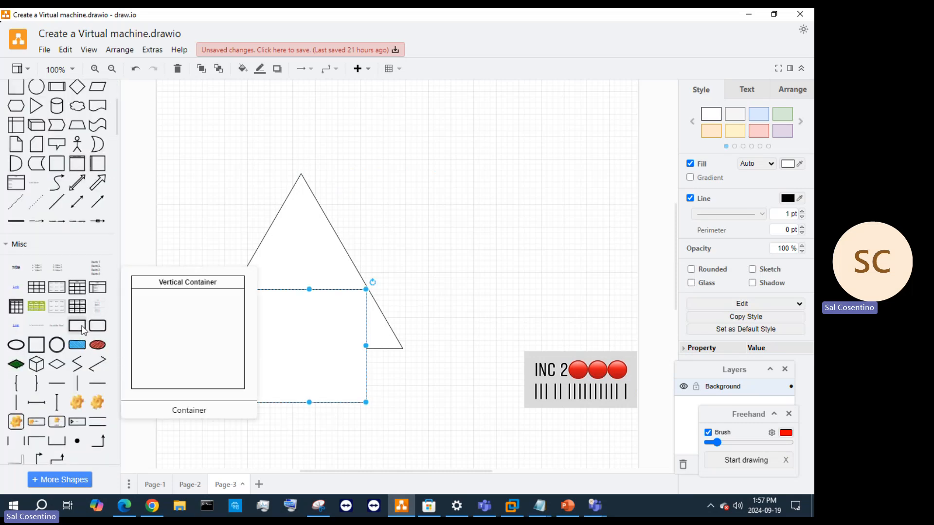
{"action": "scroll", "coordinate": [34, 165], "scroll_direction": "up", "scroll_amount": 3}
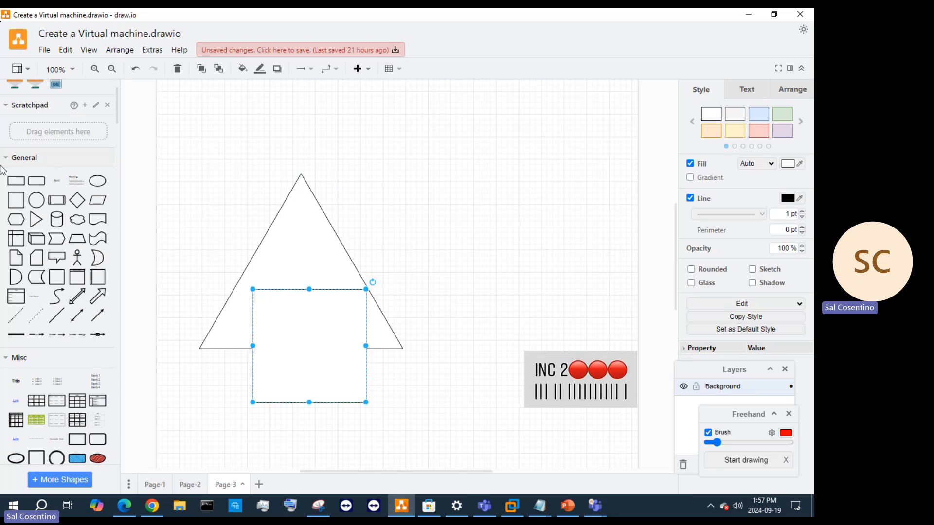
{"action": "left_click_drag", "start_coordinate": [59, 95], "coordinate": [2, 98]}
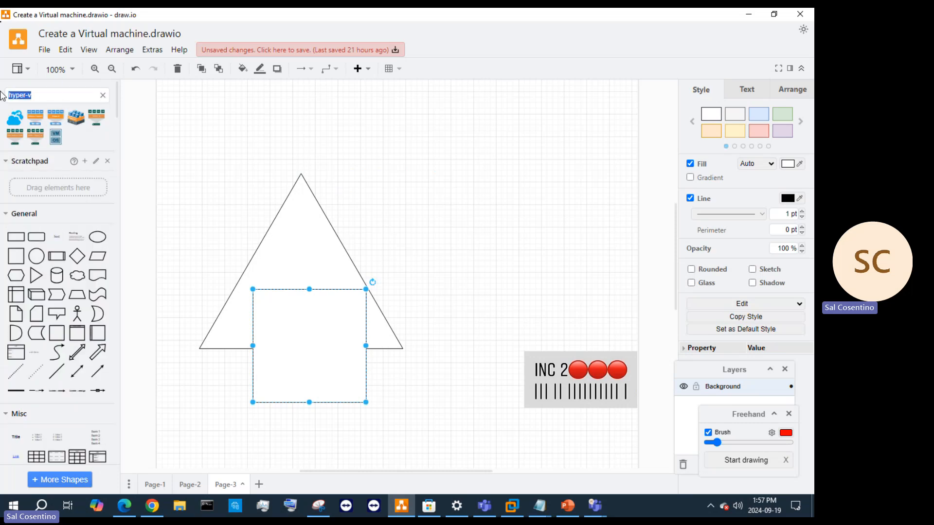
{"action": "type", "text": "vir"}
{"action": "key", "text": "BackSpace"}
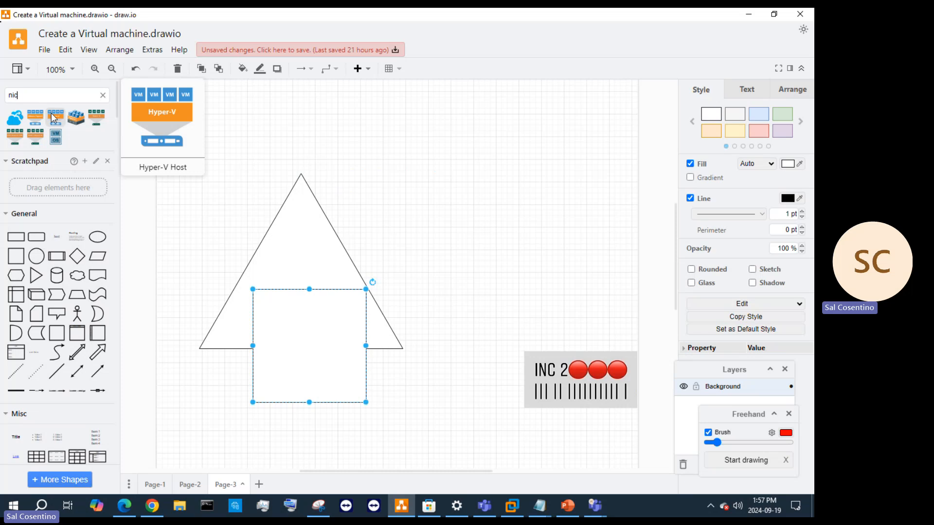
{"action": "key", "text": "Return"}
{"action": "left_click", "coordinate": [15, 118]}
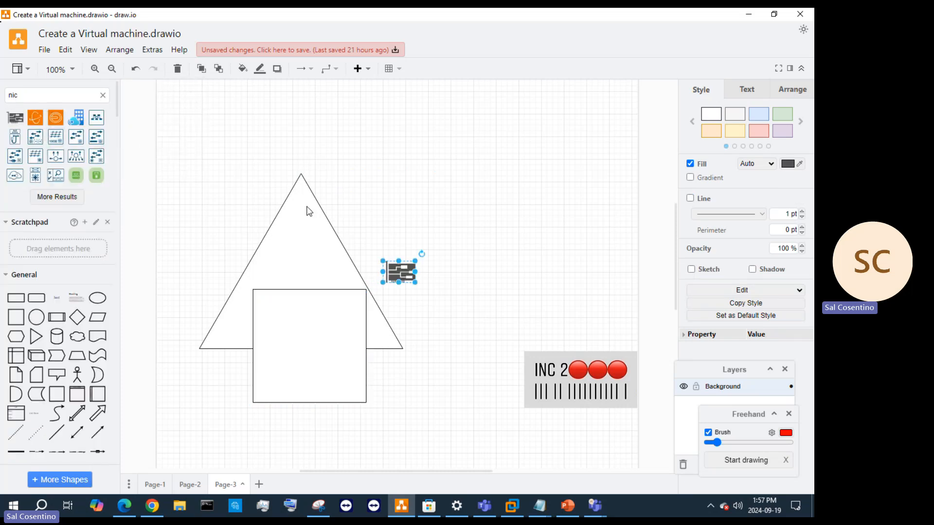
{"action": "left_click_drag", "start_coordinate": [399, 272], "coordinate": [333, 402]}
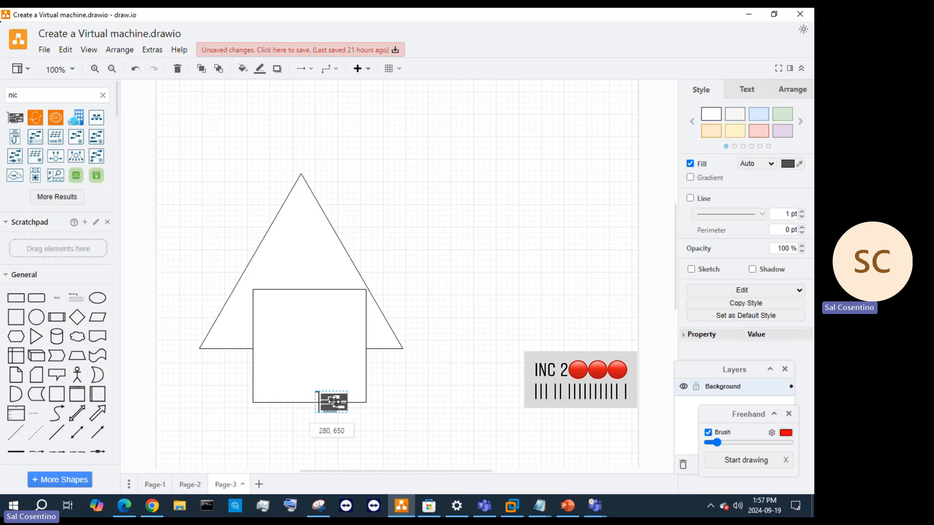
{"action": "left_click_drag", "start_coordinate": [334, 402], "coordinate": [334, 402]}
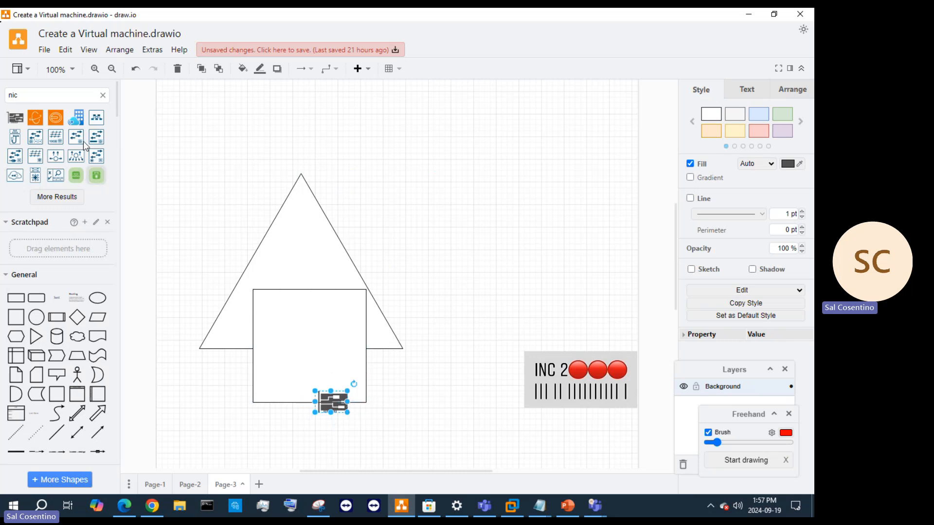
Step: Search the shape library for "harddisk" and replace the search text with "har"
{"action": "left_click_drag", "start_coordinate": [47, 99], "coordinate": [2, 97]}
{"action": "key", "text": "BackSpace"}
{"action": "type", "text": "p"}
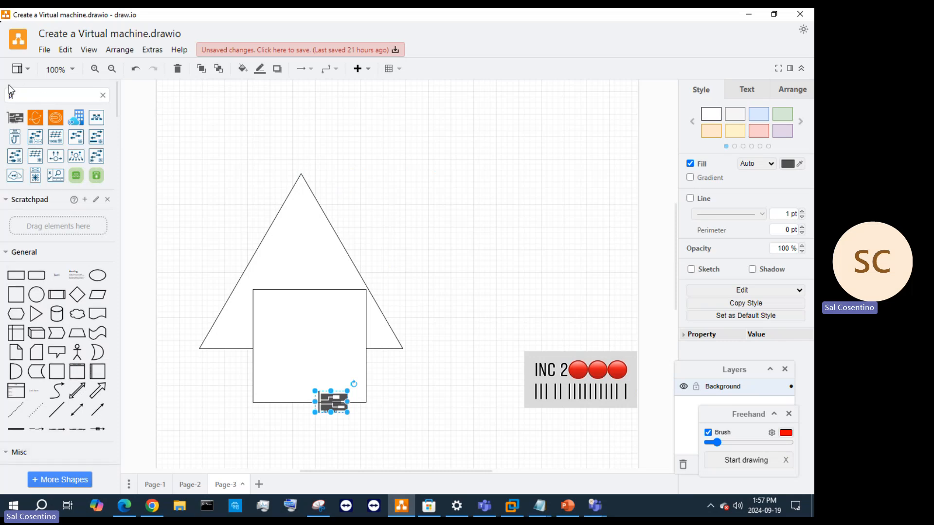
{"action": "key", "text": "BackSpace"}
{"action": "type", "text": "hard"}
{"action": "type", "text": "dis"}
{"action": "type", "text": "k"}
{"action": "left_click", "coordinate": [22, 97]}
{"action": "type", "text": "d"}
{"action": "key", "text": "Return"}
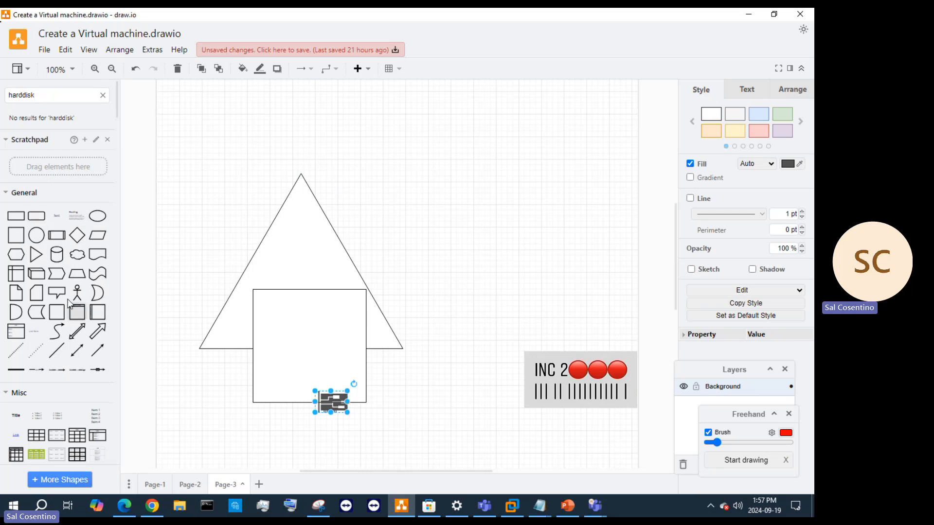
{"action": "left_click_drag", "start_coordinate": [58, 100], "coordinate": [3, 101]}
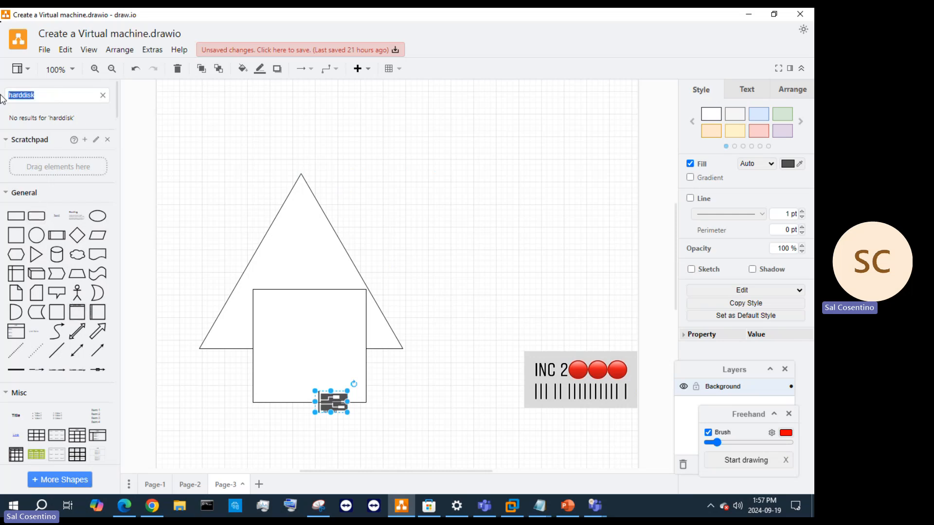
{"action": "type", "text": "har"}
Step: Copy the domain controller's hard disk and Windows server icons plus the Esxi Hypervisor icon from Page-1 and paste them onto Page-3
{"action": "left_click", "coordinate": [163, 479]}
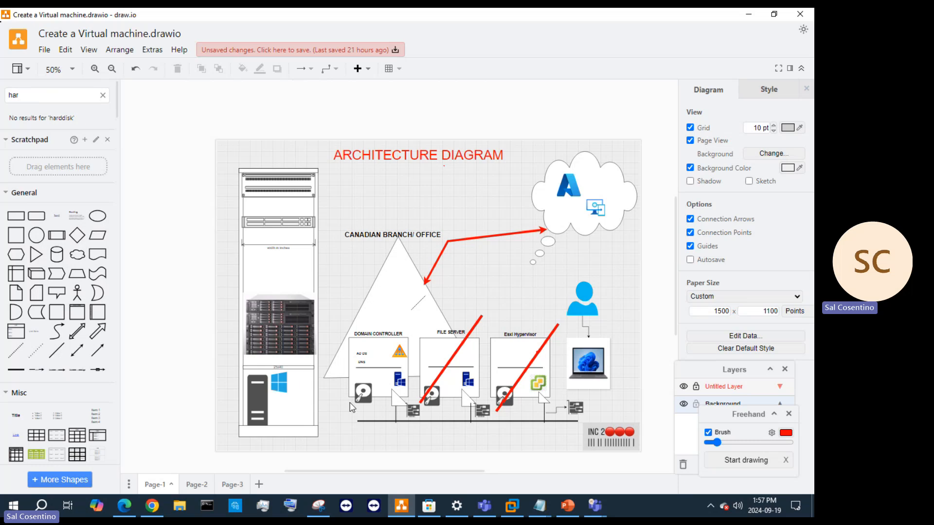
{"action": "left_click", "coordinate": [358, 391]}
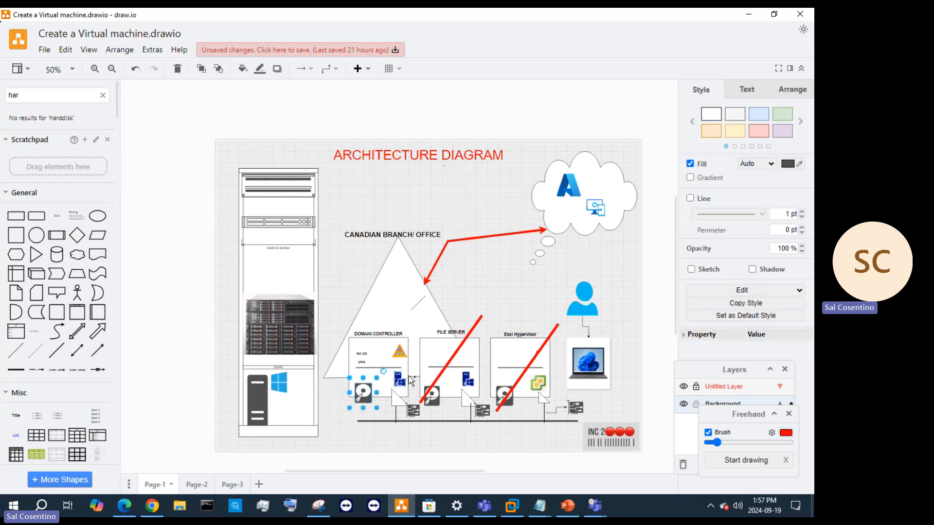
{"action": "left_click", "coordinate": [404, 376], "text": "shift"}
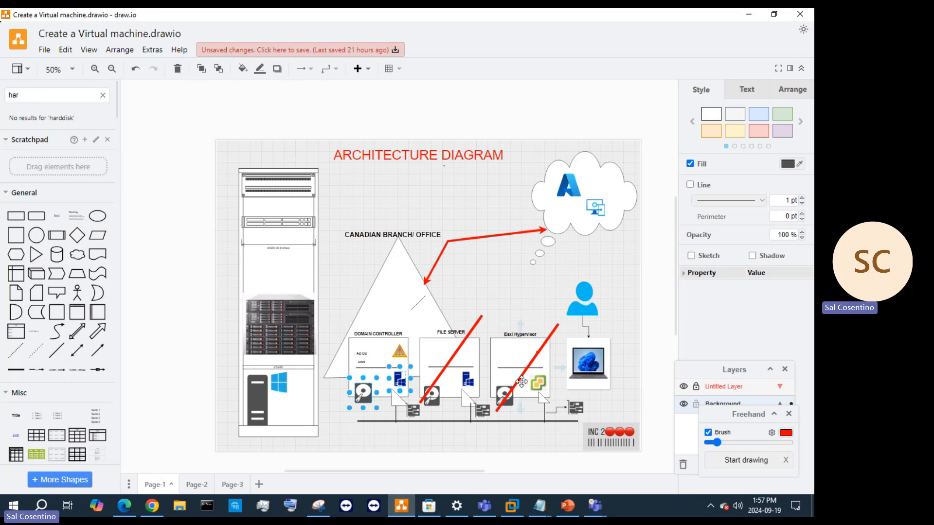
{"action": "left_click", "coordinate": [531, 381], "text": "shift"}
{"action": "left_click", "coordinate": [531, 380], "text": "shift"}
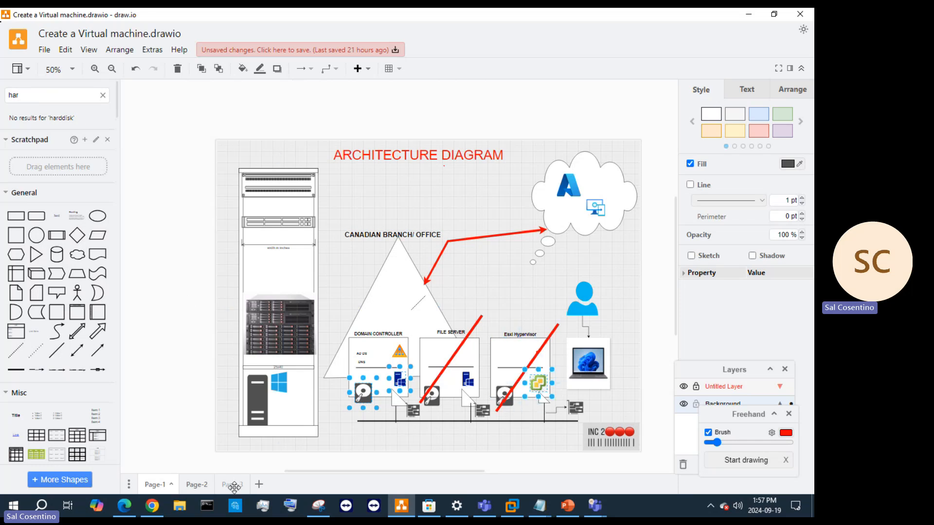
{"action": "left_click", "coordinate": [232, 483]}
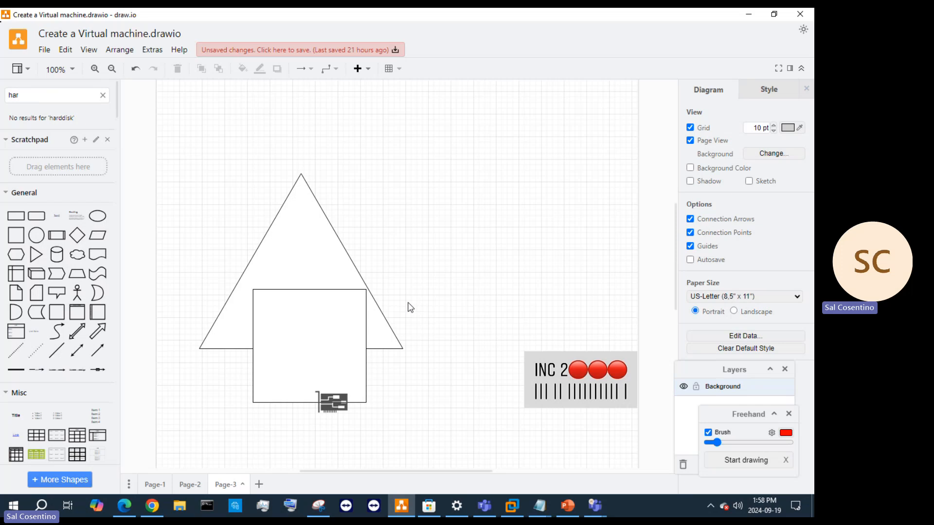
{"action": "key", "text": "ctrl+v"}
Step: Move the pasted hard disk into the square and enlarge the square until it extends past the triangle's lower-right corner
{"action": "left_click_drag", "start_coordinate": [457, 438], "coordinate": [270, 337]}
{"action": "left_click", "coordinate": [520, 268]}
{"action": "left_click", "coordinate": [468, 203]}
{"action": "left_click", "coordinate": [365, 319]}
{"action": "left_click_drag", "start_coordinate": [366, 320], "coordinate": [451, 405]}
{"action": "left_click", "coordinate": [306, 180]}
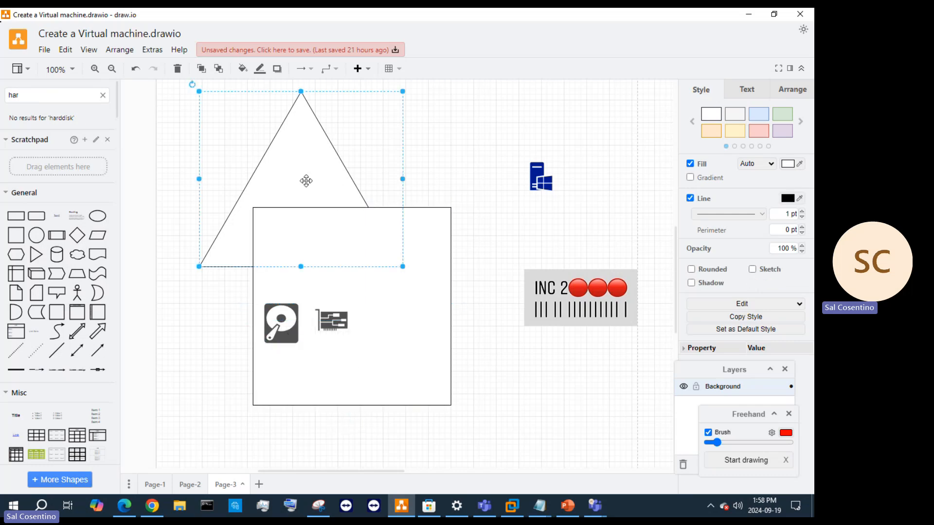
Step: Arrange the network card on the square's bottom edge, the hard disk in its lower-left corner and the Windows server icon between them
{"action": "left_click_drag", "start_coordinate": [338, 329], "coordinate": [417, 415]}
{"action": "left_click", "coordinate": [286, 316]}
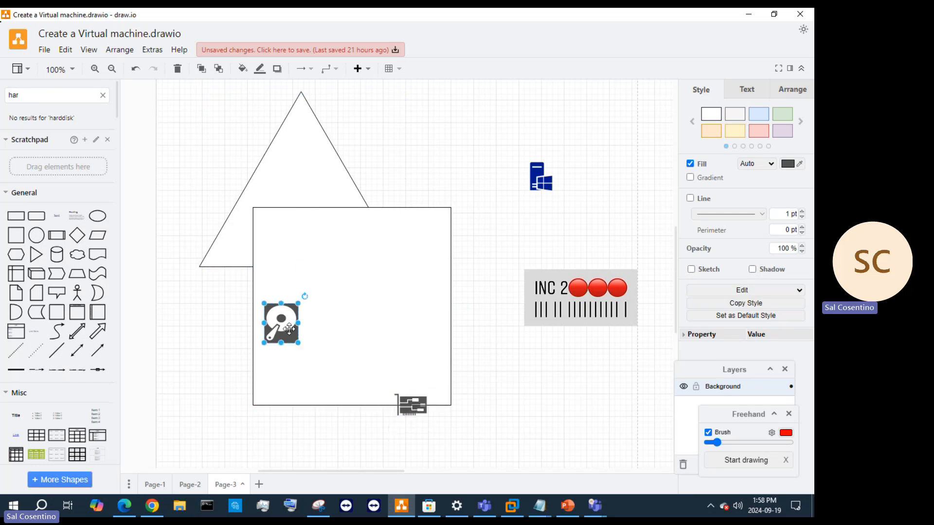
{"action": "left_click_drag", "start_coordinate": [286, 316], "coordinate": [279, 377]}
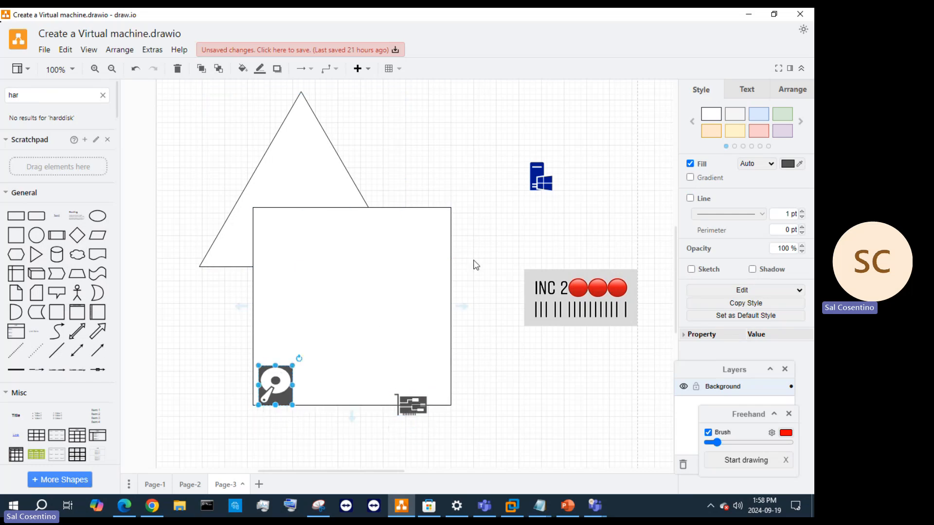
{"action": "left_click", "coordinate": [444, 326]}
{"action": "left_click_drag", "start_coordinate": [538, 196], "coordinate": [338, 353]}
{"action": "left_click", "coordinate": [458, 165]}
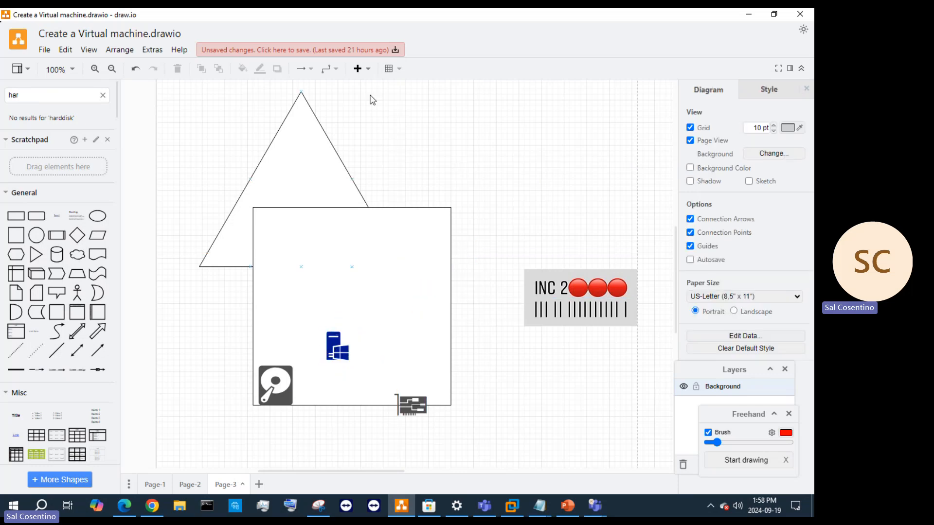
{"action": "left_click", "coordinate": [363, 74]}
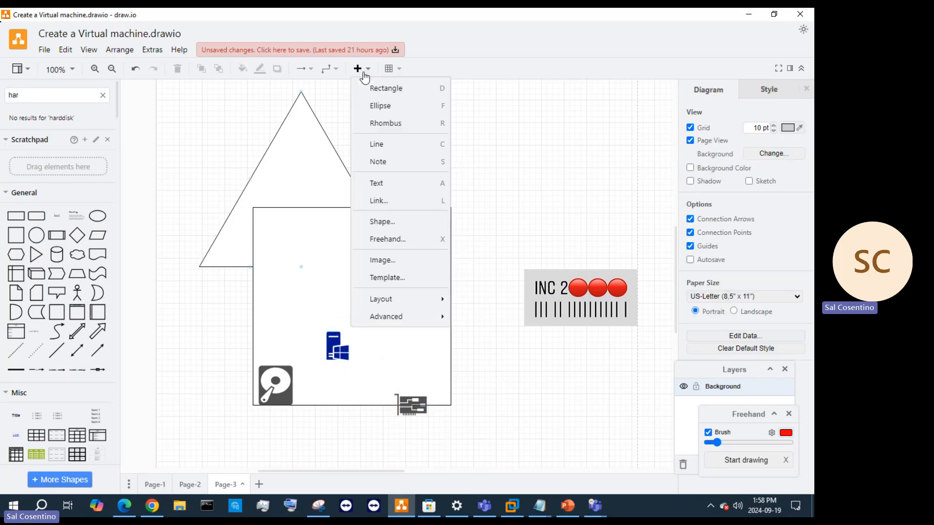
{"action": "left_click", "coordinate": [368, 337]}
{"action": "left_click", "coordinate": [362, 69]}
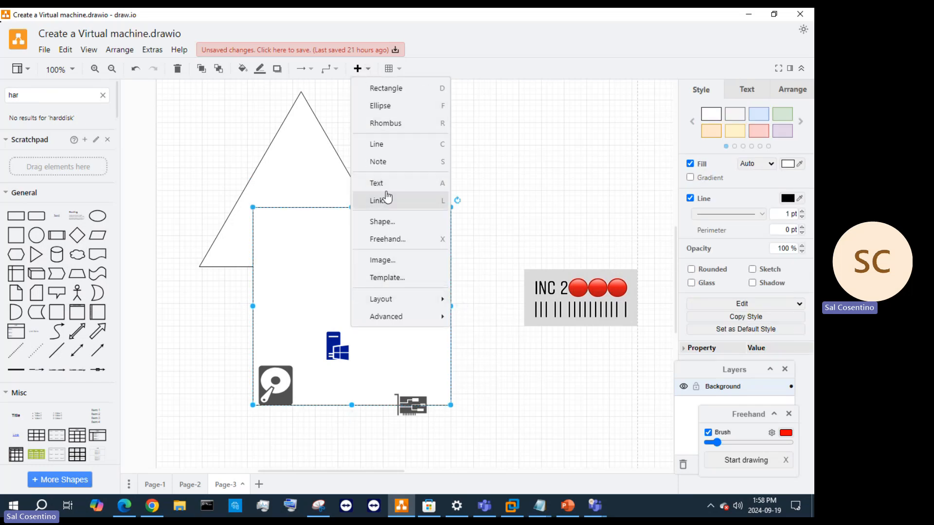
{"action": "left_click", "coordinate": [336, 309]}
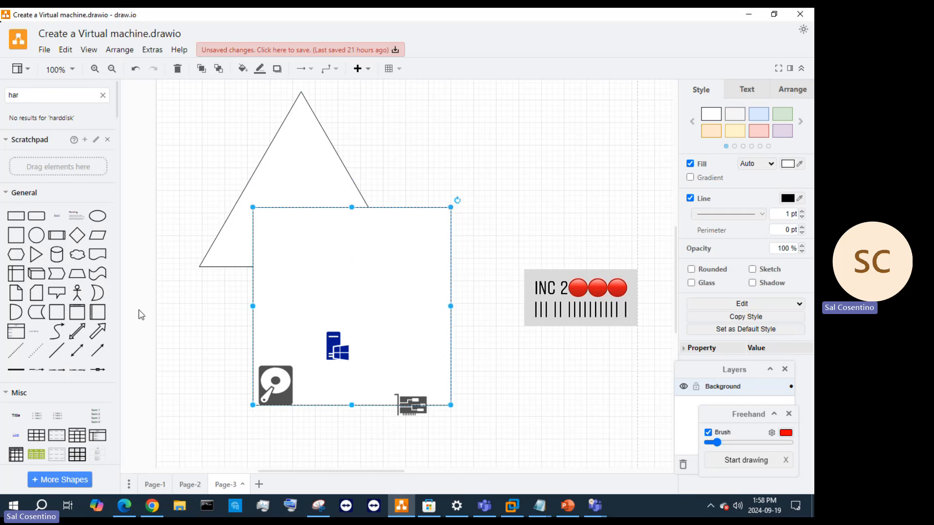
Step: Try a diagonal line and a link connector as a divider inside the square, and delete both
{"action": "left_click", "coordinate": [77, 350]}
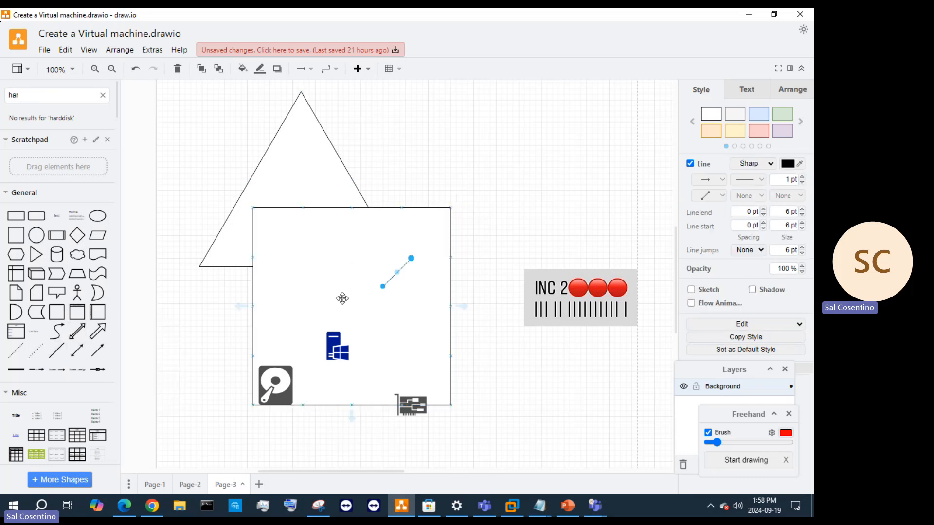
{"action": "left_click_drag", "start_coordinate": [382, 286], "coordinate": [357, 272]}
{"action": "left_click_drag", "start_coordinate": [432, 242], "coordinate": [353, 285]}
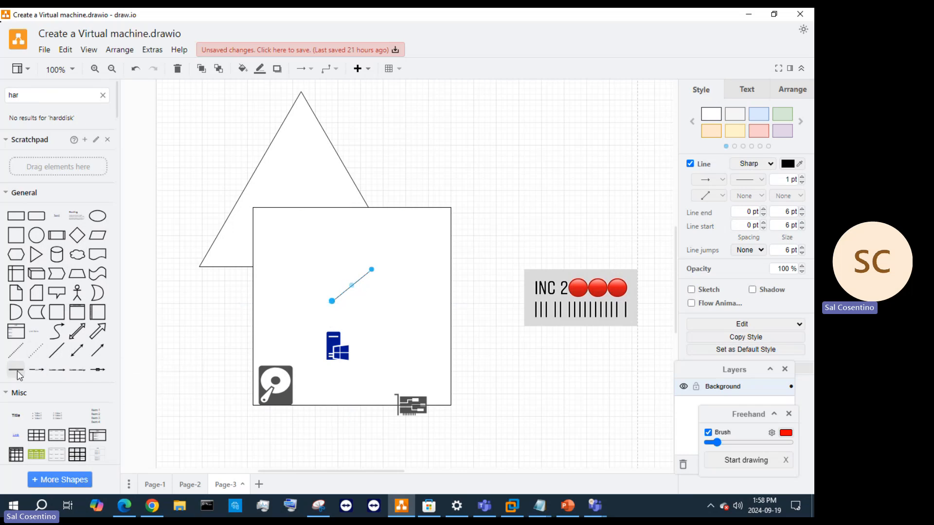
{"action": "left_click", "coordinate": [36, 369]}
{"action": "left_click", "coordinate": [341, 296]}
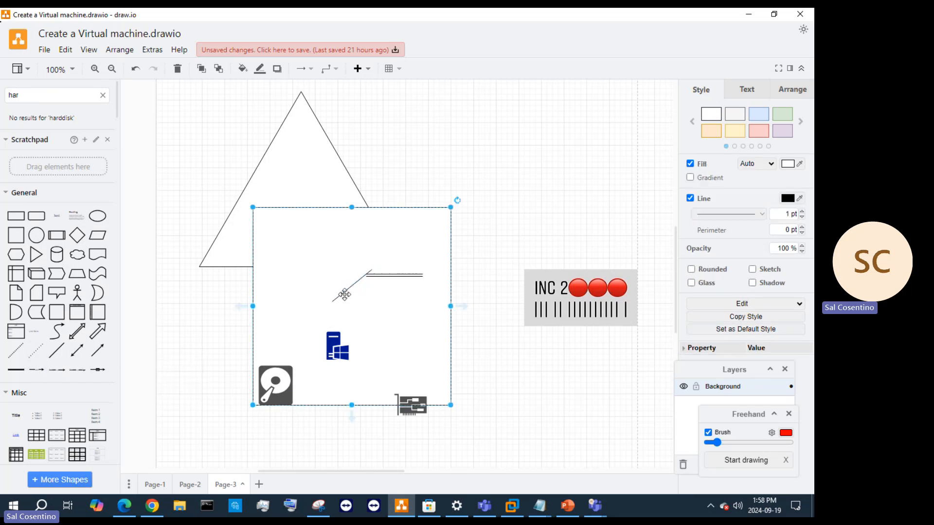
{"action": "left_click", "coordinate": [336, 293]}
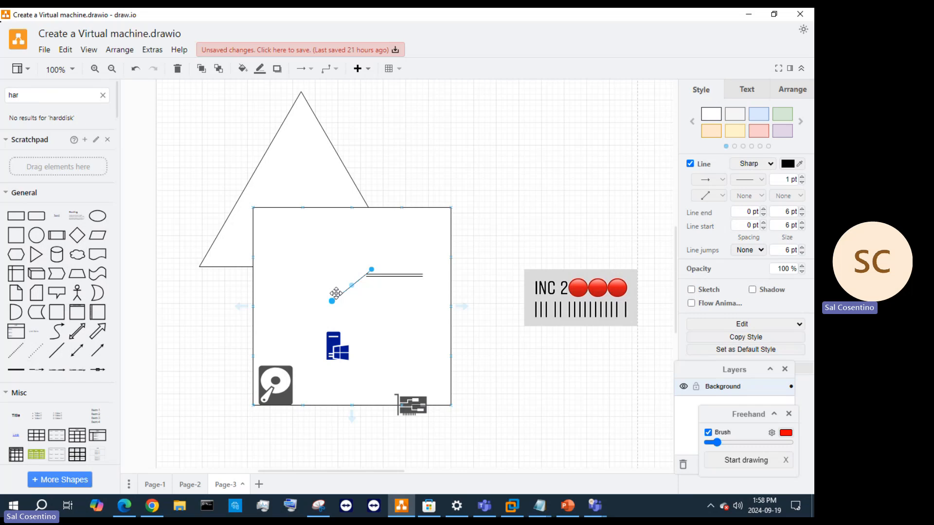
{"action": "key", "text": "Delete"}
{"action": "left_click_drag", "start_coordinate": [397, 275], "coordinate": [326, 302]}
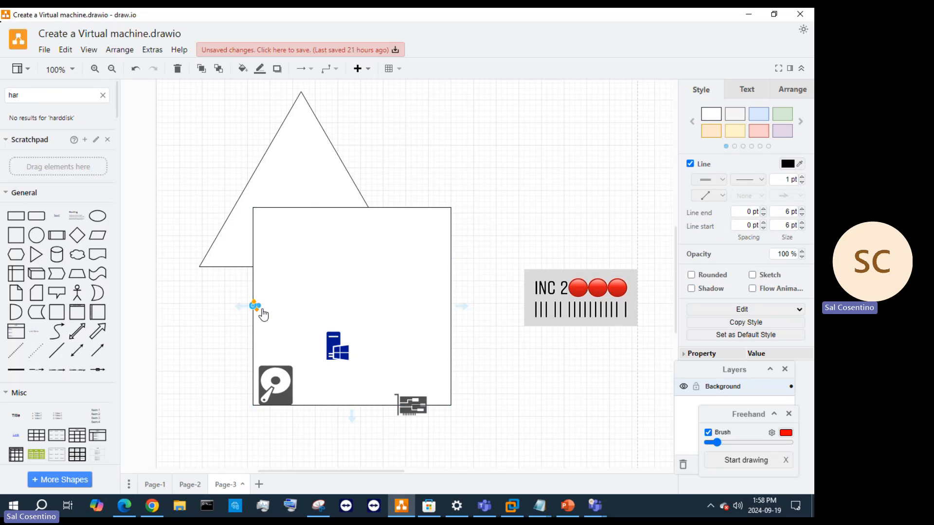
{"action": "key", "text": "Delete"}
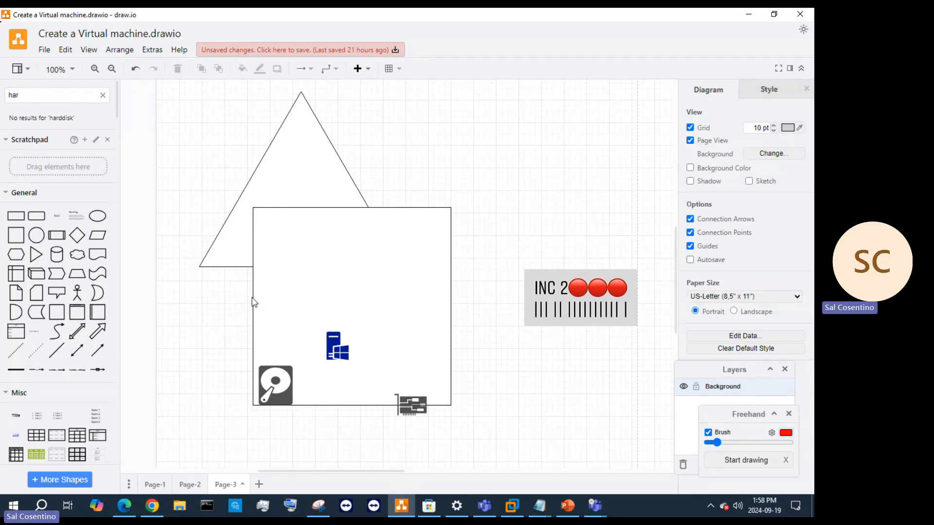
Step: Add a link connector inside the square, attach its end to the square's top edge and undo that attachment
{"action": "left_click", "coordinate": [11, 374]}
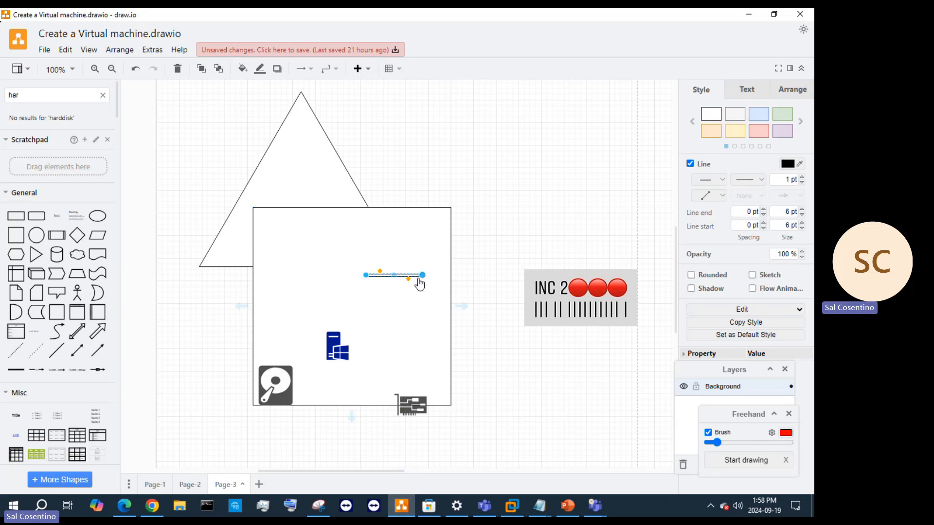
{"action": "left_click_drag", "start_coordinate": [428, 281], "coordinate": [402, 214]}
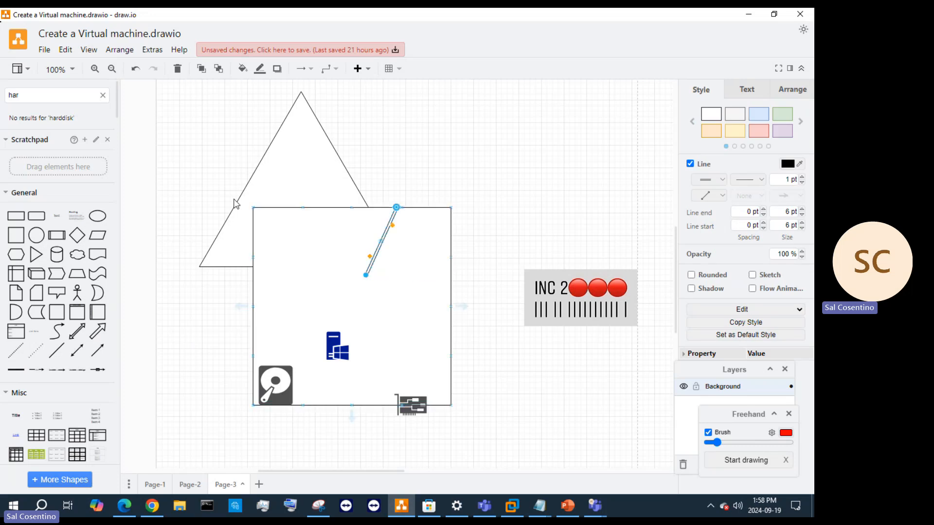
{"action": "left_click", "coordinate": [136, 68]}
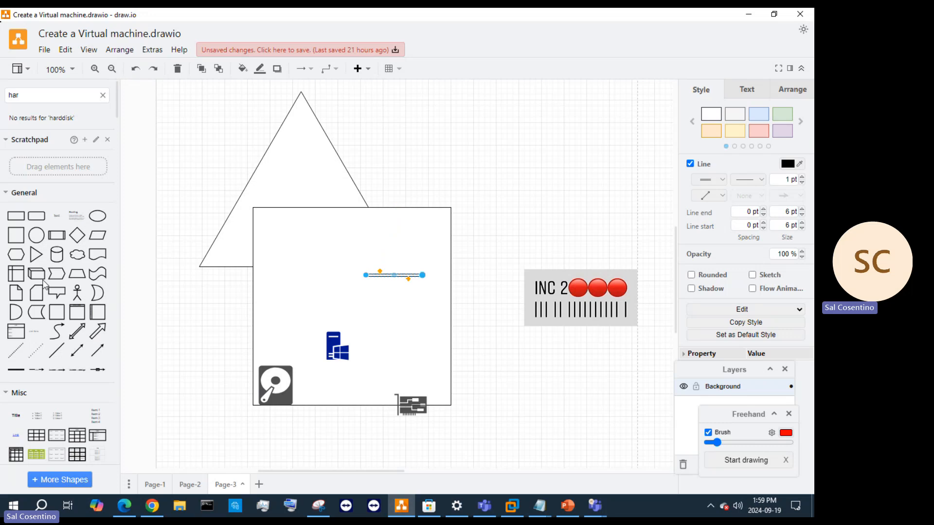
Step: Replace the link connector with a thick horizontal line spanning the square's full width just below its middle
{"action": "scroll", "coordinate": [31, 314], "scroll_direction": "down", "scroll_amount": 3}
{"action": "scroll", "coordinate": [32, 313], "scroll_direction": "down", "scroll_amount": 3}
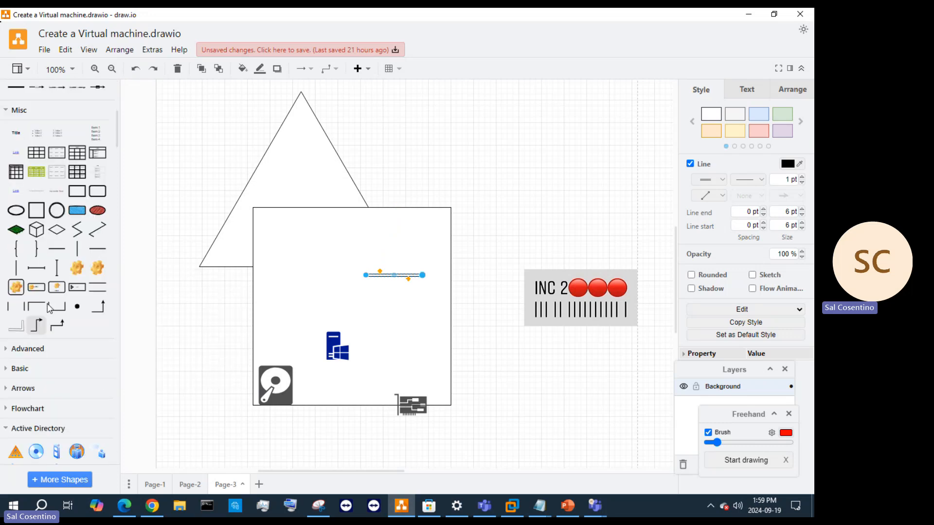
{"action": "left_click", "coordinate": [97, 249]}
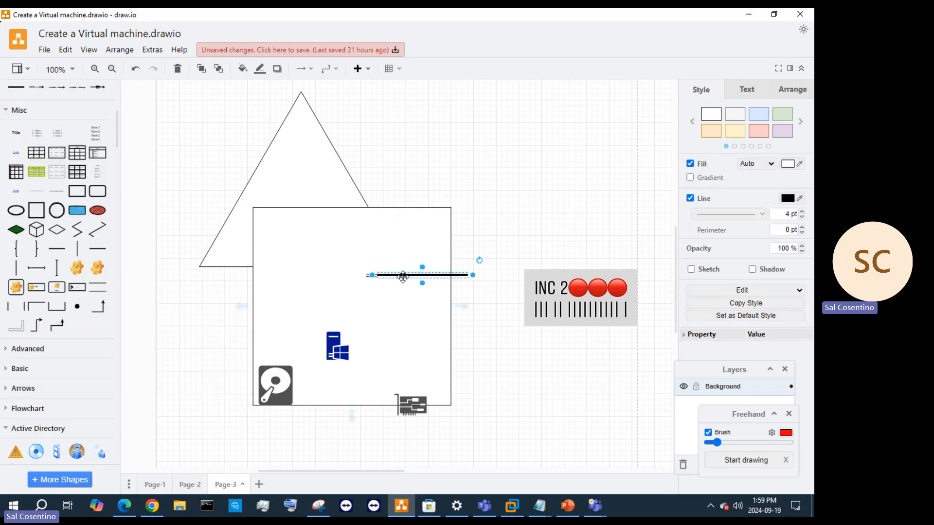
{"action": "left_click_drag", "start_coordinate": [400, 280], "coordinate": [320, 312]}
{"action": "left_click", "coordinate": [365, 287]}
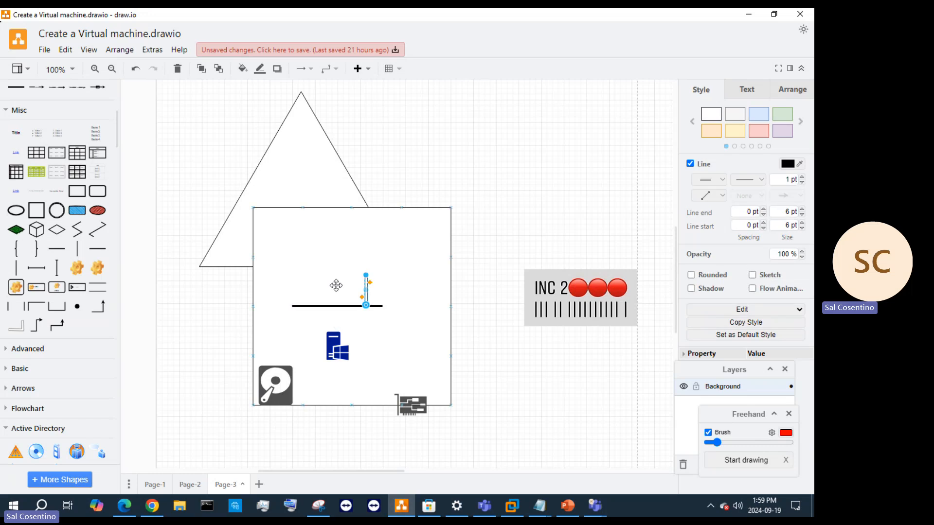
{"action": "key", "text": "Delete"}
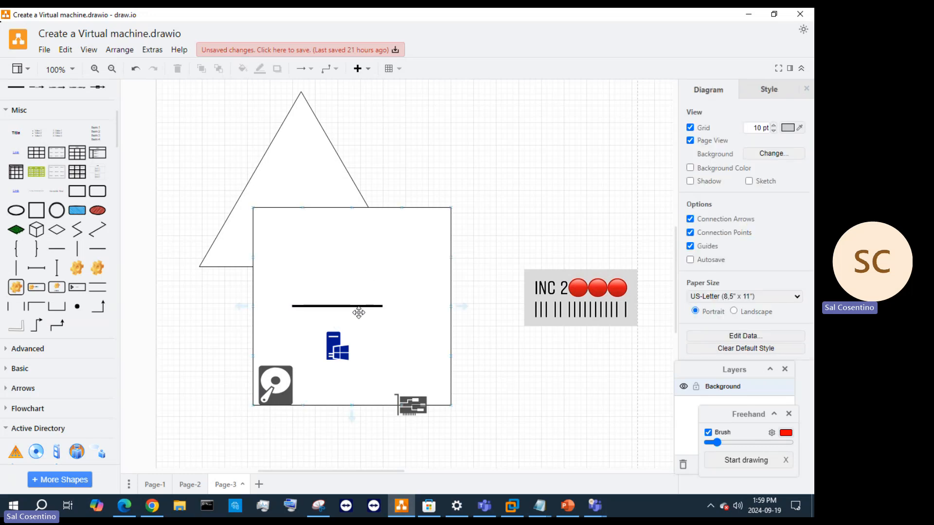
{"action": "left_click_drag", "start_coordinate": [362, 307], "coordinate": [450, 318]}
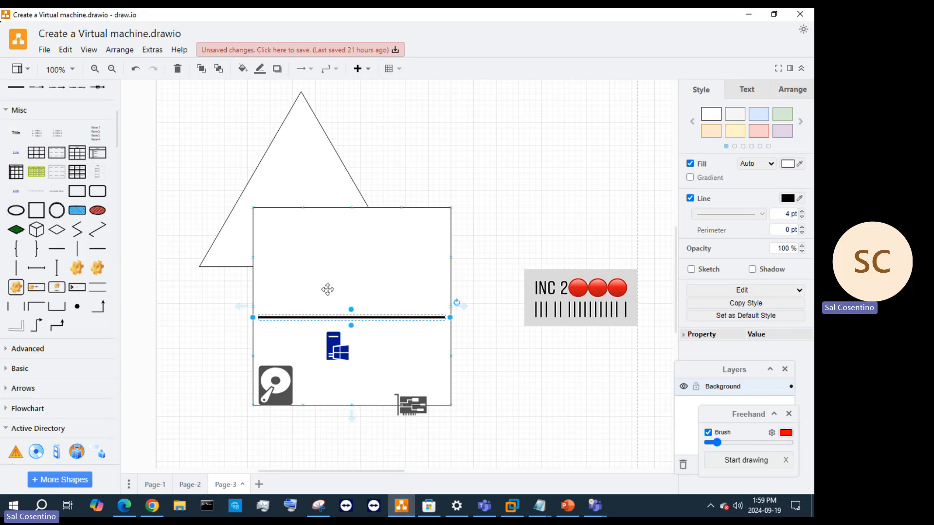
Step: Move the Windows server icon to just above the network card and the hard disk down onto the square's bottom edge
{"action": "left_click_drag", "start_coordinate": [344, 361], "coordinate": [429, 369]}
{"action": "left_click_drag", "start_coordinate": [275, 386], "coordinate": [275, 402]}
{"action": "left_click", "coordinate": [320, 441]}
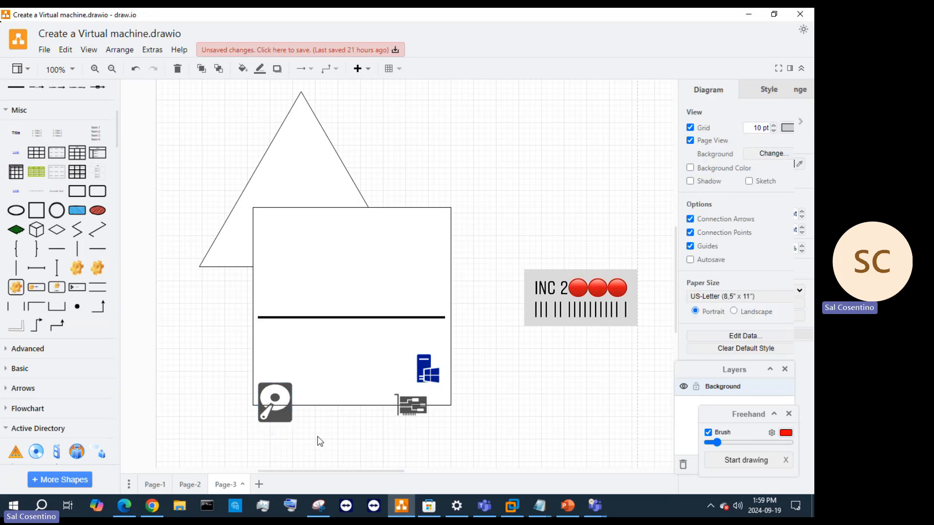
Step: Insert two text labels in the upper half of the square, one on top of the other
{"action": "left_click", "coordinate": [371, 70]}
{"action": "left_click", "coordinate": [386, 183]}
{"action": "left_click", "coordinate": [290, 441]}
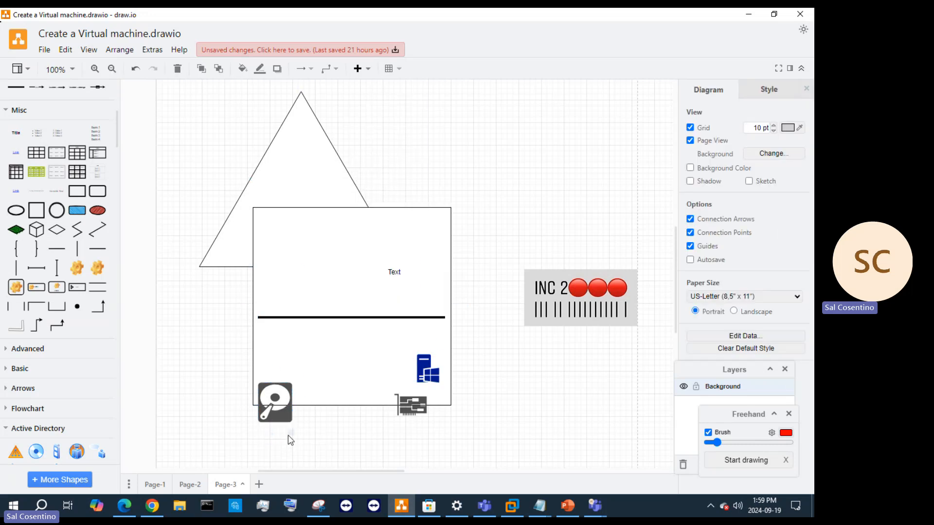
{"action": "double_click", "coordinate": [306, 432]}
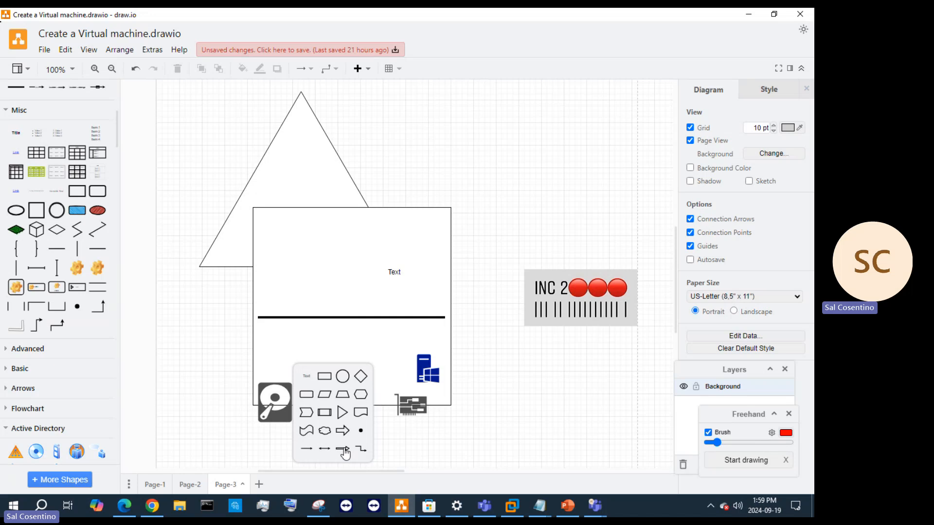
{"action": "left_click", "coordinate": [364, 70]}
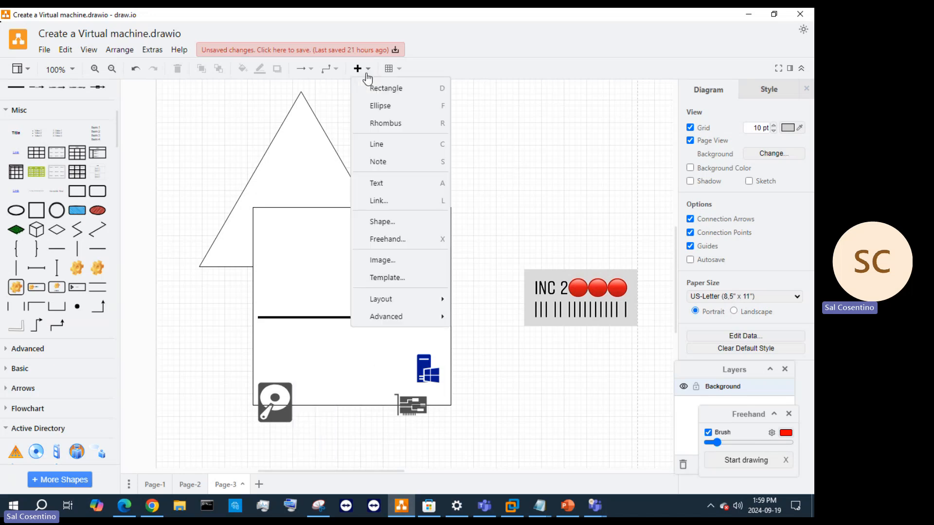
{"action": "left_click", "coordinate": [393, 181]}
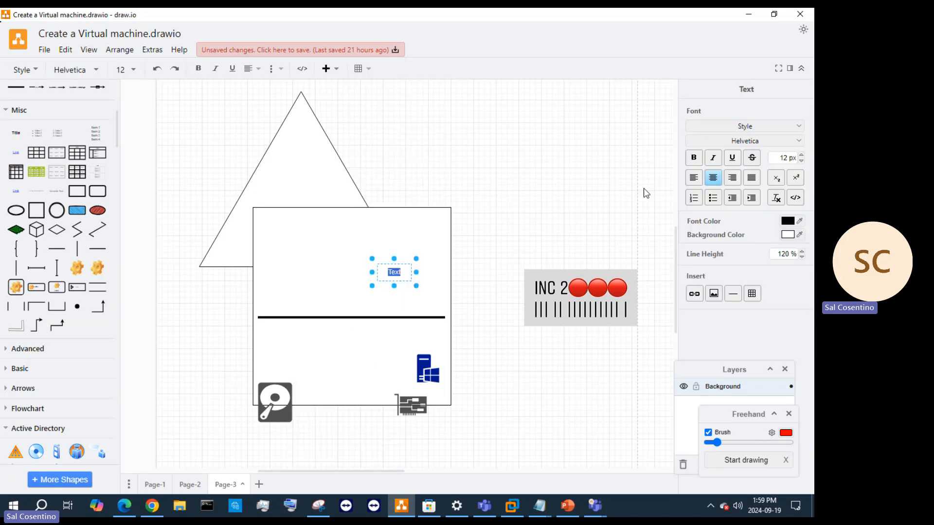
Step: Move one text label below the square, between the hard disk and network card, and change it to "Baremetal Machine"
{"action": "mouse_move", "coordinate": [404, 258]}
{"action": "left_mouse_down"}
{"action": "mouse_move", "coordinate": [380, 375]}
{"action": "mouse_move", "coordinate": [361, 411]}
{"action": "mouse_move", "coordinate": [396, 236]}
{"action": "mouse_move", "coordinate": [391, 302]}
{"action": "mouse_move", "coordinate": [402, 277]}
{"action": "mouse_move", "coordinate": [395, 266]}
{"action": "left_mouse_up"}
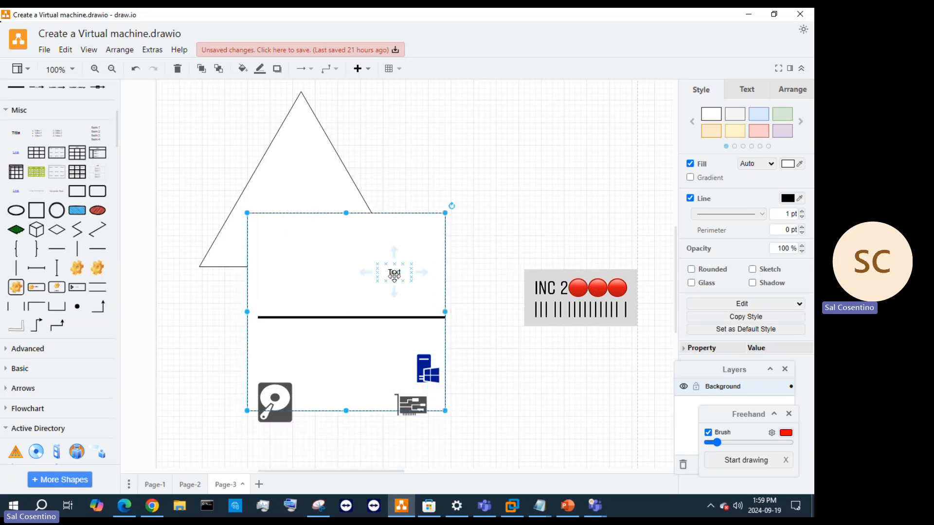
{"action": "left_click_drag", "start_coordinate": [393, 275], "coordinate": [347, 434]}
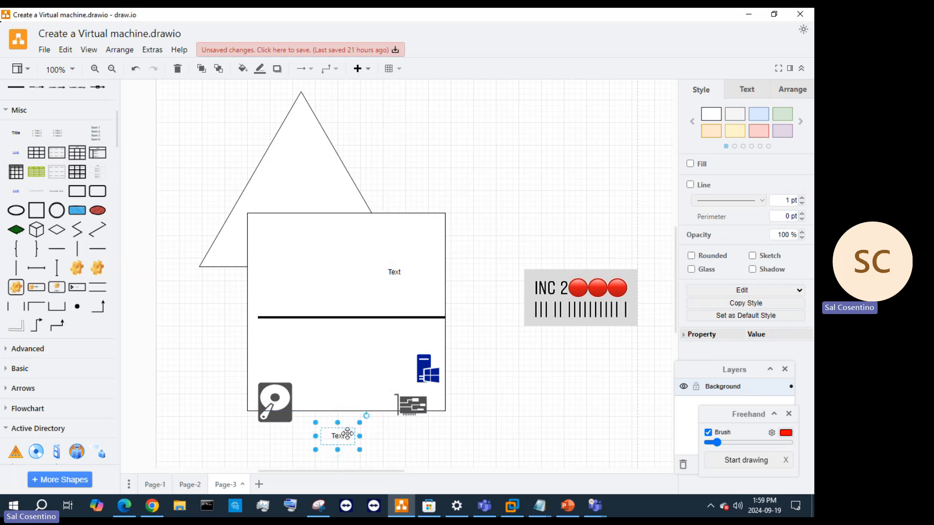
{"action": "double_click", "coordinate": [347, 435]}
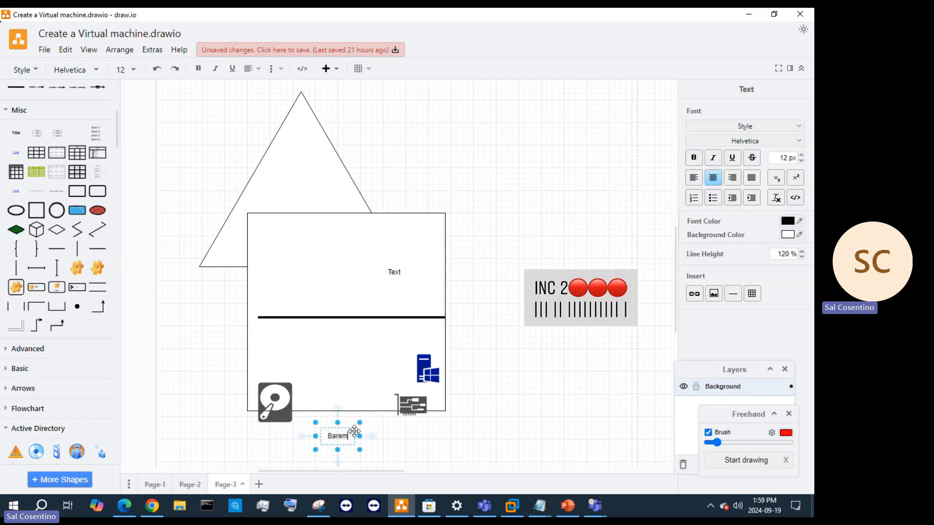
{"action": "type", "text": "Baremetal Machoine"}
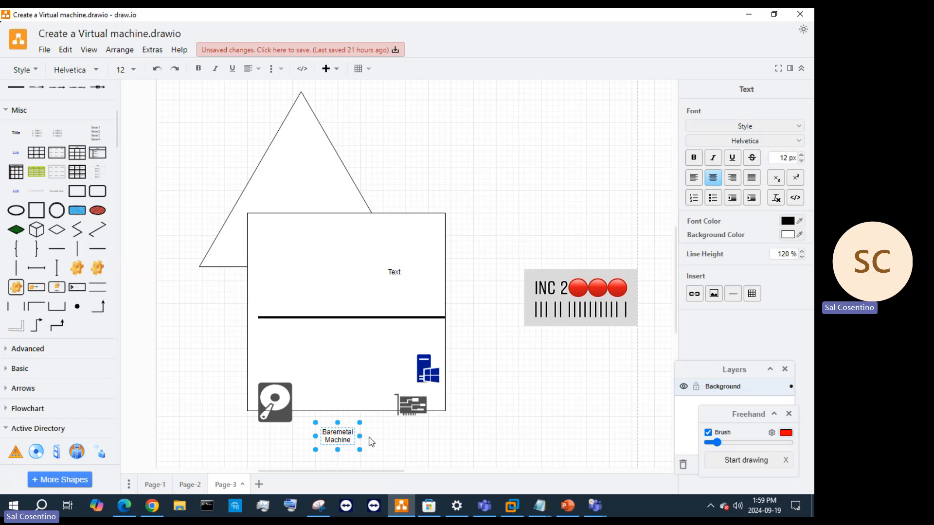
Step: Widen the "Baremetal Machine" label to fit one line, move it further below the square, and enlarge the network card icon
{"action": "left_click_drag", "start_coordinate": [359, 438], "coordinate": [410, 437]}
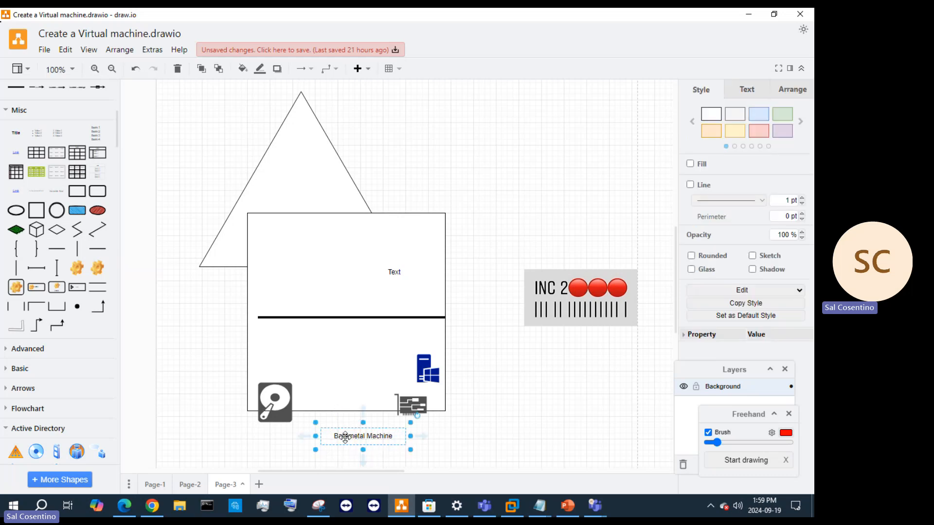
{"action": "left_click_drag", "start_coordinate": [354, 428], "coordinate": [320, 445]}
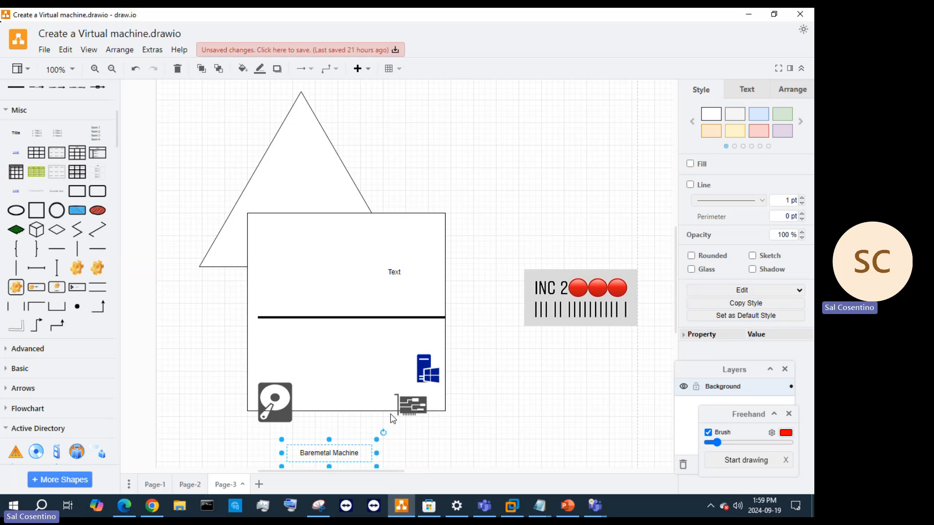
{"action": "mouse_move", "coordinate": [405, 406]}
{"action": "left_mouse_down"}
{"action": "mouse_move", "coordinate": [387, 413]}
{"action": "mouse_move", "coordinate": [419, 431]}
{"action": "mouse_move", "coordinate": [418, 415]}
{"action": "left_mouse_up"}
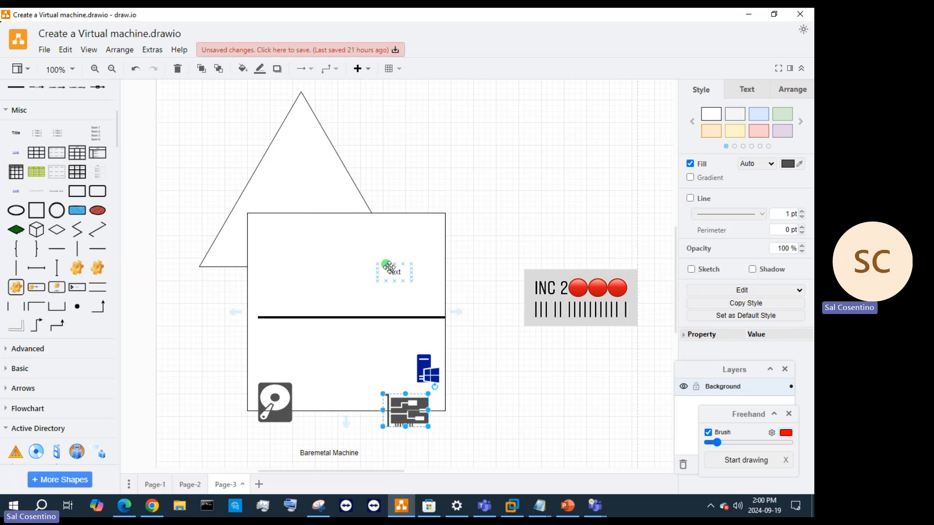
Step: Change the remaining text label to "Hypervisor" and place it just above the thick line near the square's right edge
{"action": "left_click", "coordinate": [389, 267]}
{"action": "double_click", "coordinate": [388, 267]}
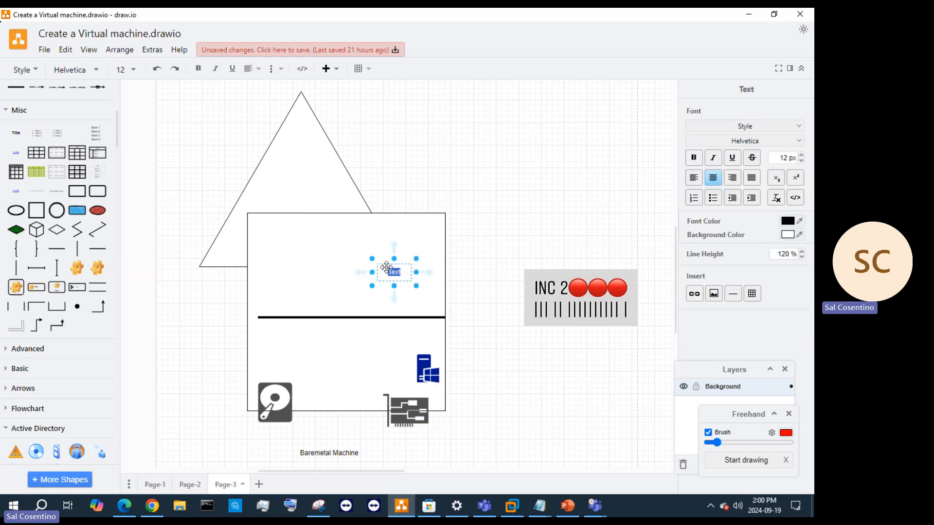
{"action": "type", "text": "Hypervisor"}
{"action": "left_click_drag", "start_coordinate": [409, 261], "coordinate": [435, 295]}
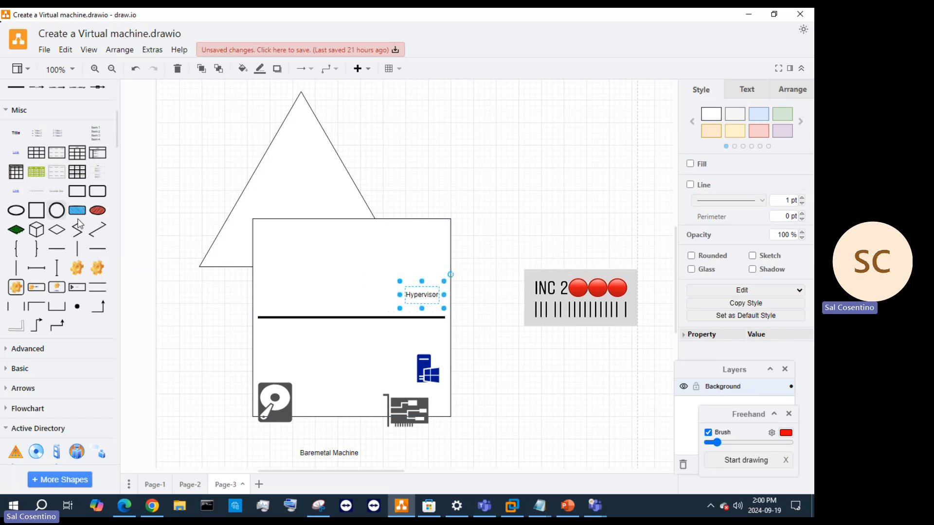
Step: Add a vertical line through the square's right part, extended below the thick horizontal line, and shift the network card left of it
{"action": "left_click_drag", "start_coordinate": [84, 256], "coordinate": [397, 275]}
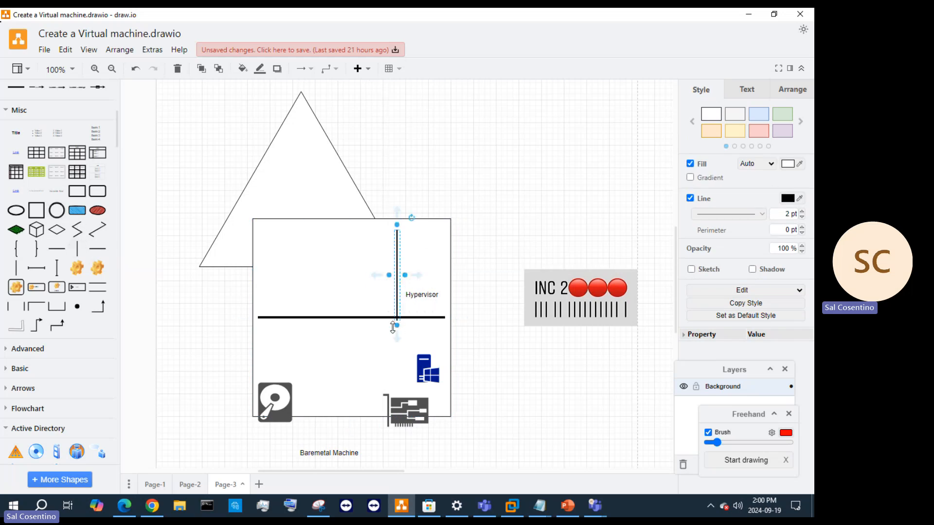
{"action": "left_click_drag", "start_coordinate": [396, 325], "coordinate": [381, 409]}
{"action": "left_click", "coordinate": [378, 313]}
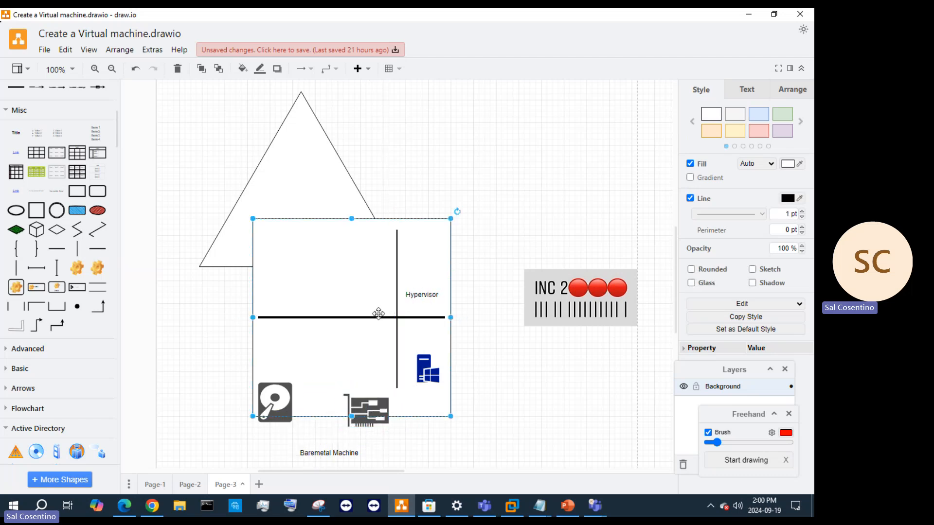
{"action": "left_click", "coordinate": [378, 316]}
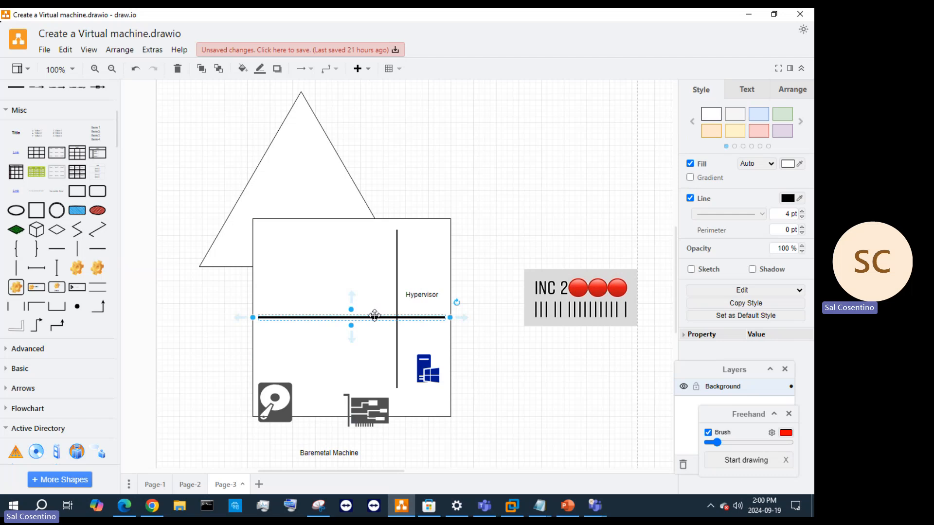
Step: Shift the vertical line closer to the square's right edge and place the Hypervisor label and Windows server icon to its right
{"action": "left_click_drag", "start_coordinate": [396, 290], "coordinate": [459, 284]}
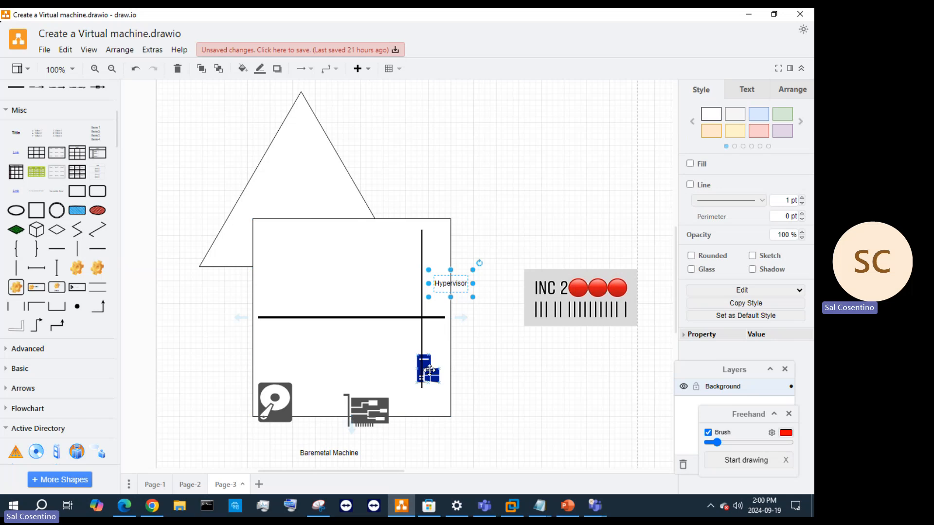
{"action": "left_click_drag", "start_coordinate": [431, 376], "coordinate": [422, 410]}
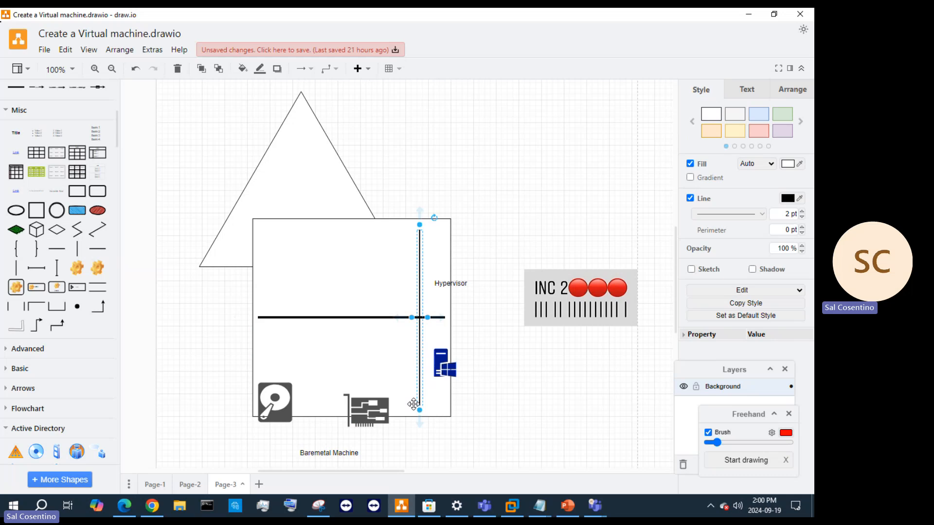
Step: Lower the thick horizontal line to just above the server icon and move the Hypervisor label slightly down
{"action": "left_click", "coordinate": [365, 317]}
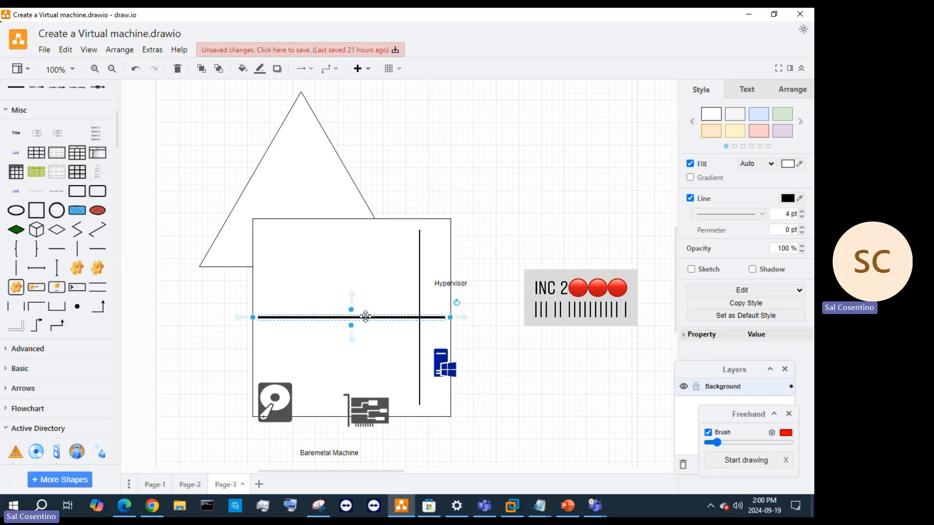
{"action": "left_click_drag", "start_coordinate": [366, 317], "coordinate": [363, 342]}
{"action": "left_click", "coordinate": [371, 329]}
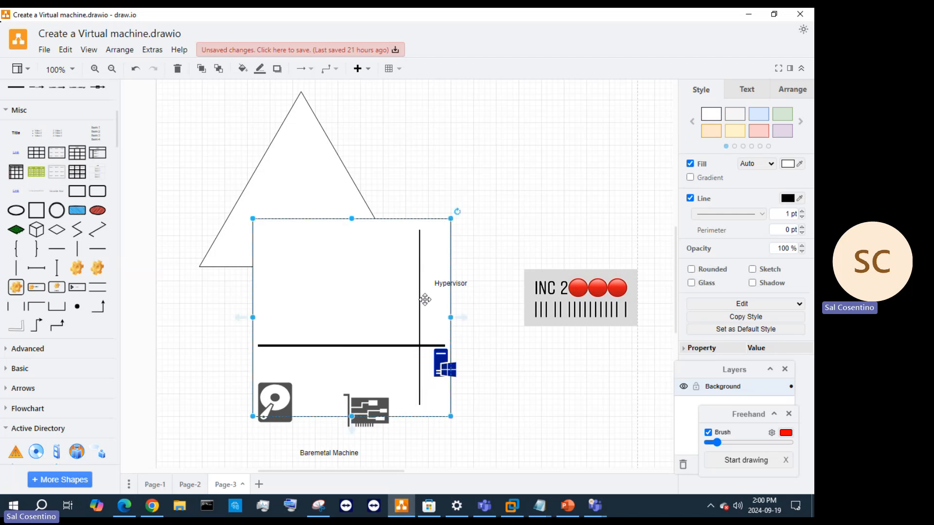
{"action": "left_click", "coordinate": [433, 283]}
{"action": "left_click_drag", "start_coordinate": [433, 283], "coordinate": [430, 307]}
Step: Duplicate the thick horizontal line and place the copy in the upper part of the square
{"action": "left_click", "coordinate": [377, 345]}
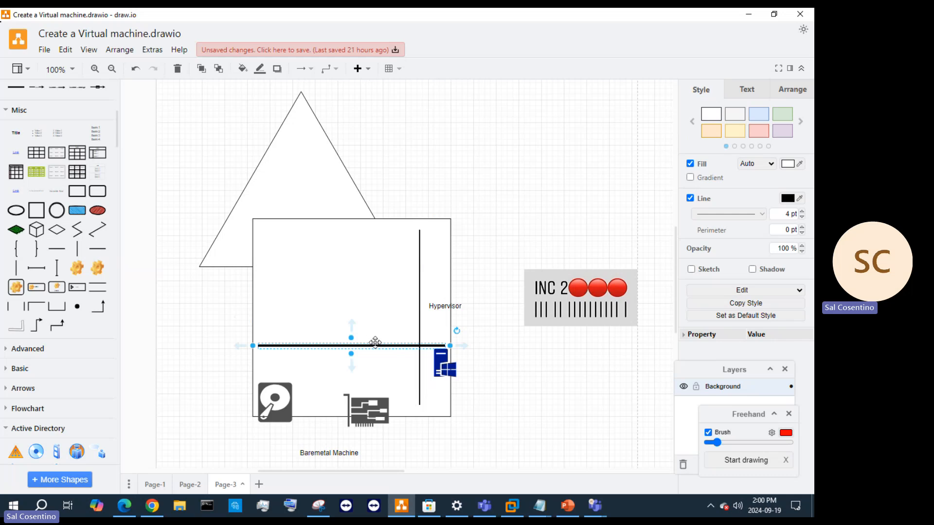
{"action": "left_click_drag", "start_coordinate": [375, 342], "coordinate": [370, 264]}
Step: Label the square "Hyper-V Manager" between the two thick horizontal lines
{"action": "left_click", "coordinate": [337, 236]}
{"action": "double_click", "coordinate": [337, 235]}
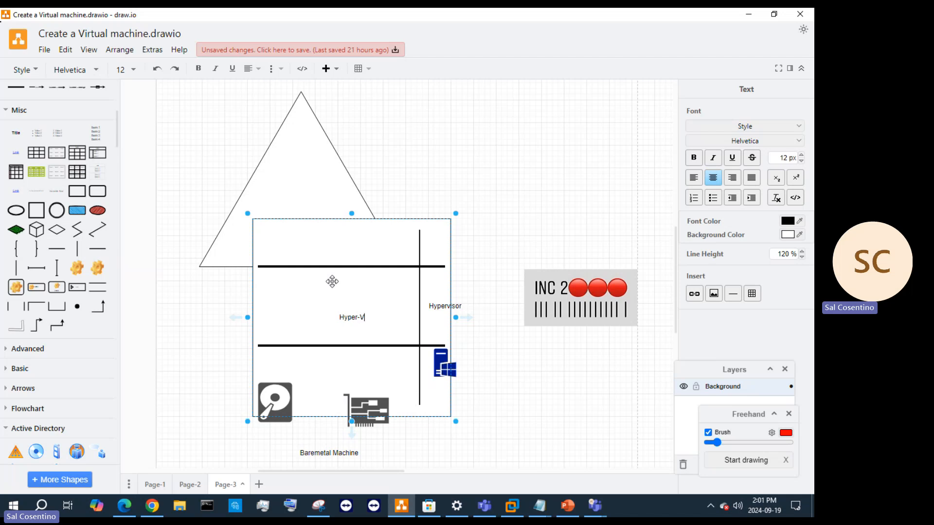
{"action": "type", "text": "Hyper-V Roles"}
{"action": "key", "text": "BackSpace"}
{"action": "key", "text": "BackSpace"}
{"action": "key", "text": "BackSpace"}
{"action": "key", "text": "BackSpace"}
{"action": "key", "text": "BackSpace"}
{"action": "type", "text": "Manager"}
{"action": "left_click", "coordinate": [354, 247]}
Step: Delete the stray thick line along the square's top edge
{"action": "double_click", "coordinate": [356, 369]}
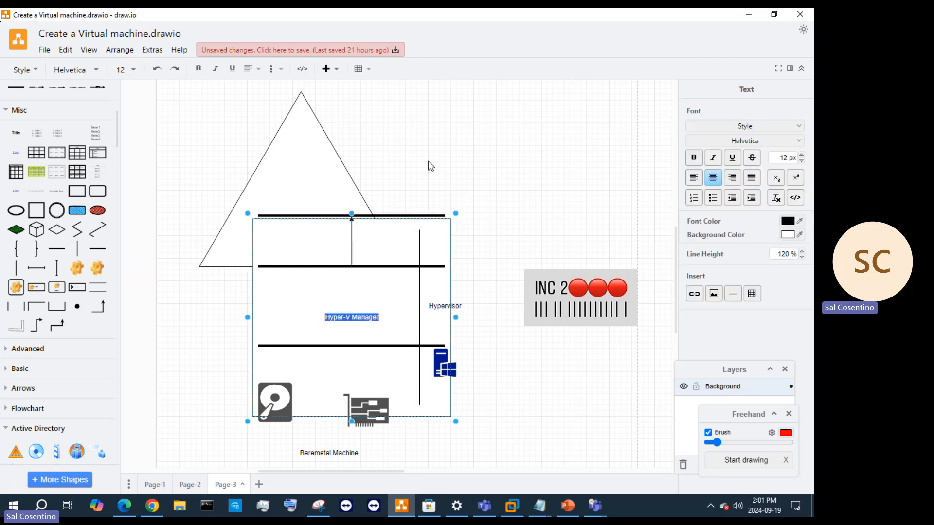
{"action": "left_click", "coordinate": [394, 108]}
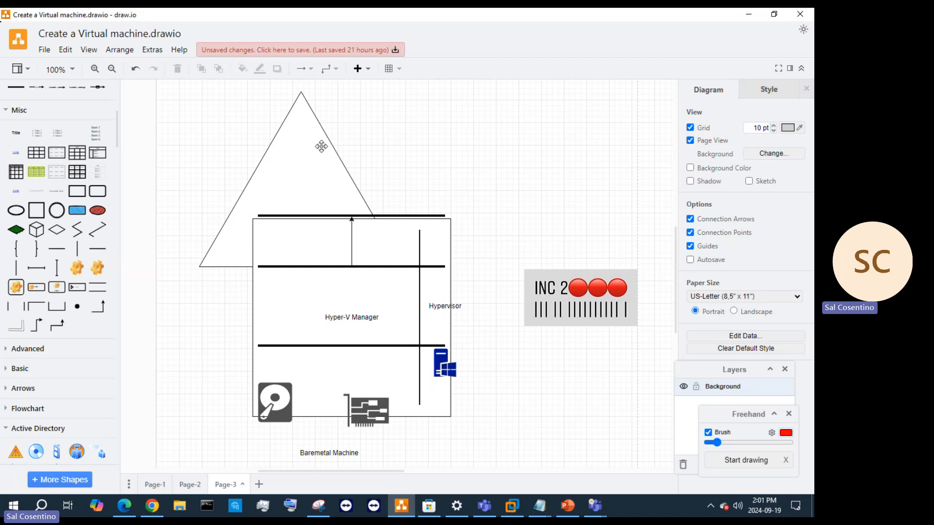
{"action": "left_click", "coordinate": [385, 216]}
{"action": "key", "text": "Delete"}
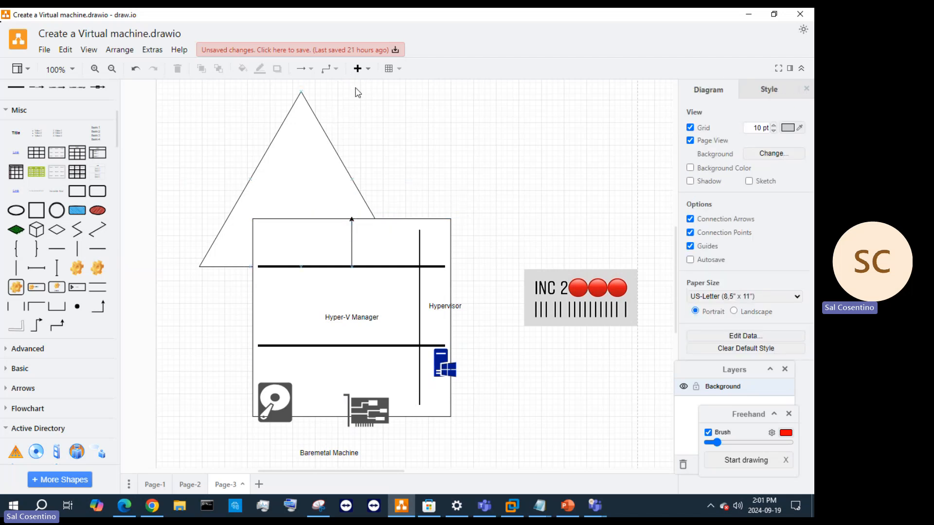
Step: Insert a new text label and remove the leftover arrow connector from the square's upper section
{"action": "left_click", "coordinate": [355, 69]}
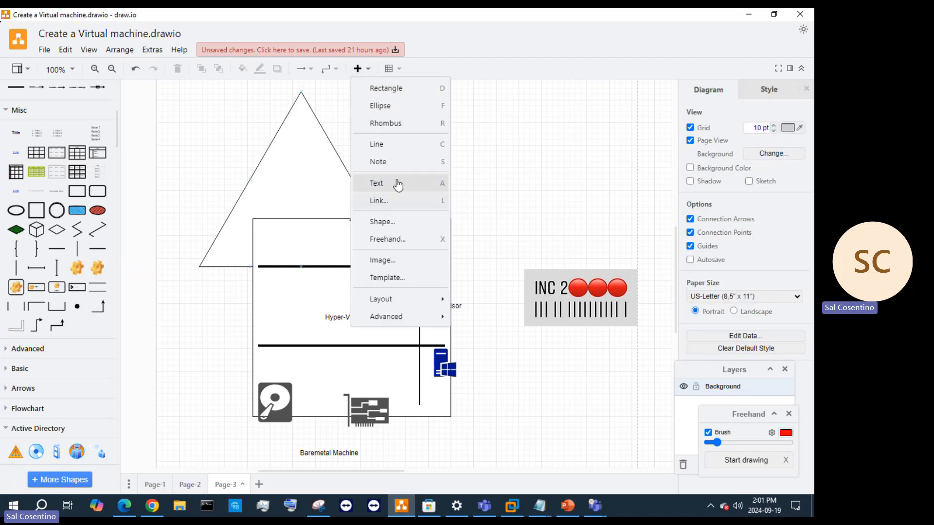
{"action": "left_click", "coordinate": [395, 183]}
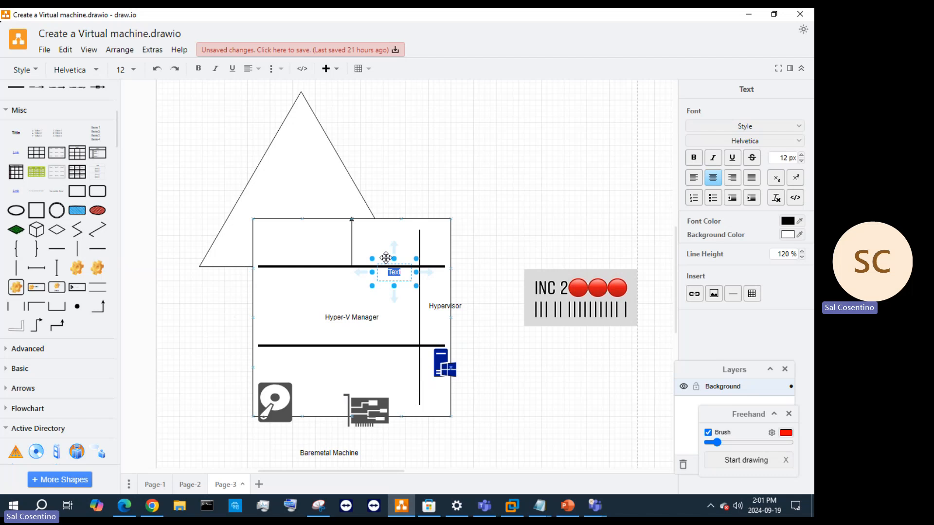
{"action": "left_click_drag", "start_coordinate": [385, 258], "coordinate": [372, 239]}
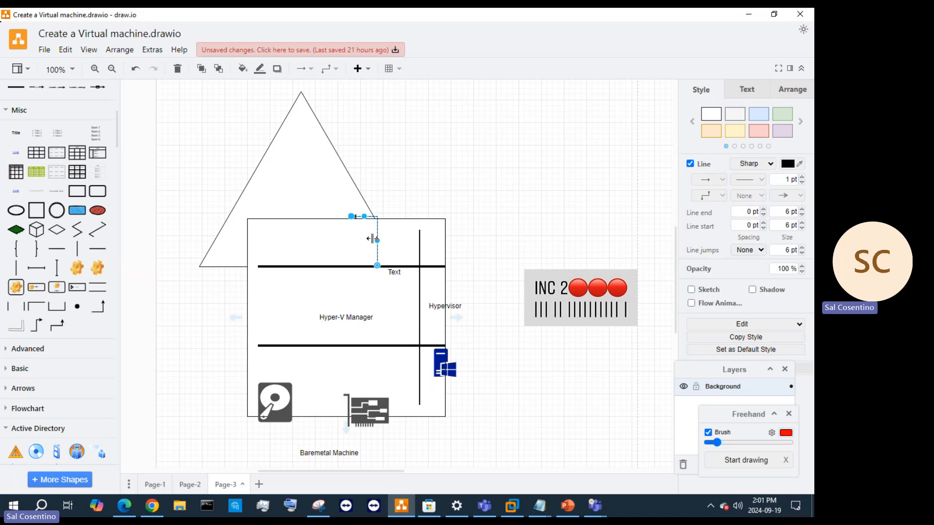
{"action": "key", "text": "Escape"}
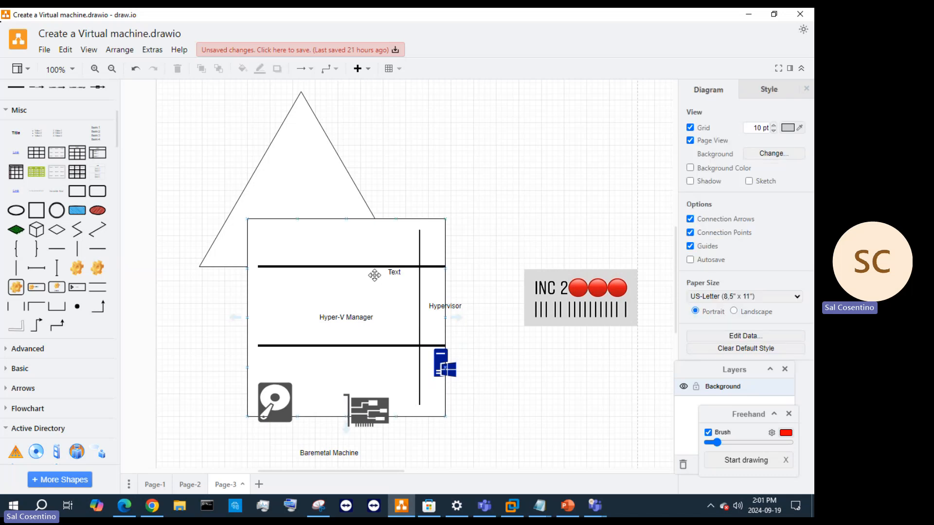
Step: Move the new text label into the square's upper section and change it to "Build our VM"
{"action": "left_click_drag", "start_coordinate": [398, 269], "coordinate": [340, 246]}
{"action": "double_click", "coordinate": [343, 249]}
{"action": "type", "text": "Buil"}
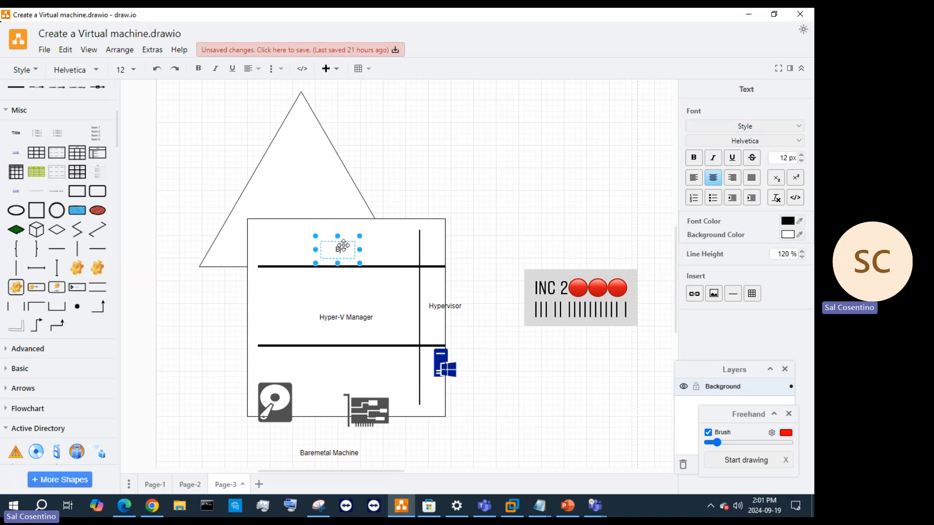
{"action": "type", "text": "d our VM"}
Step: Set the "Baremetal Machine" label's font to Verdana at 20 px
{"action": "left_click", "coordinate": [341, 447]}
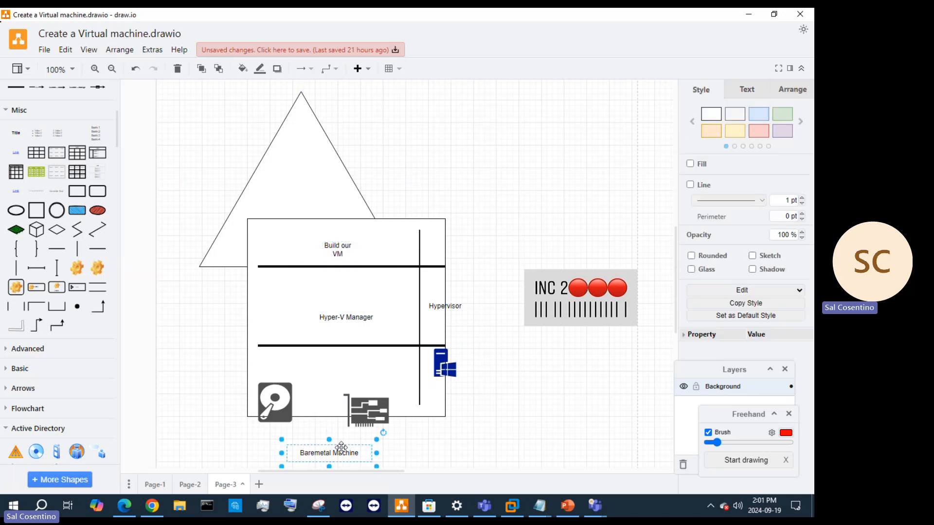
{"action": "left_click", "coordinate": [745, 92]}
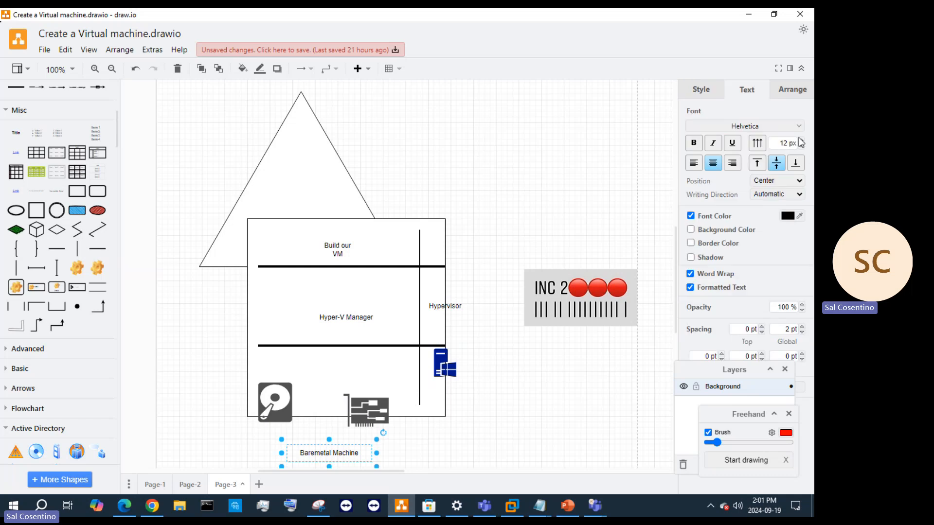
{"action": "left_click", "coordinate": [778, 127]}
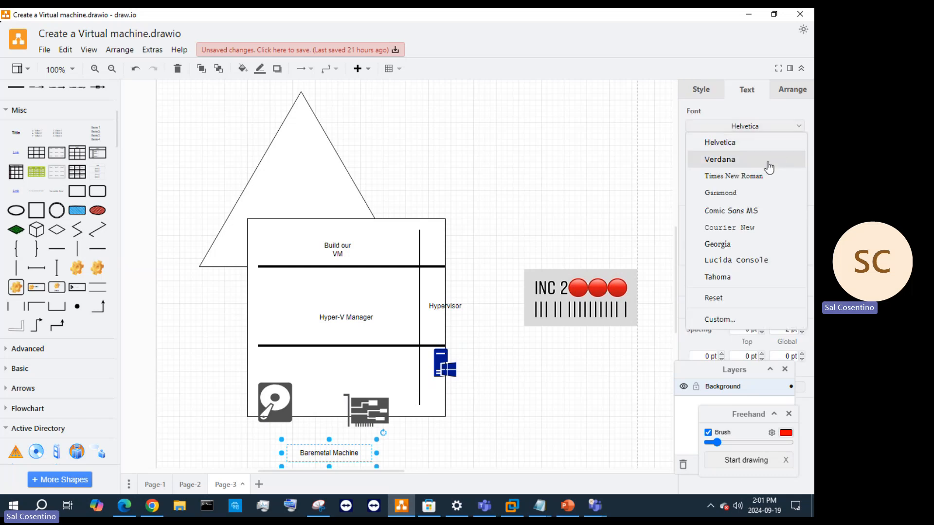
{"action": "left_click", "coordinate": [768, 167]}
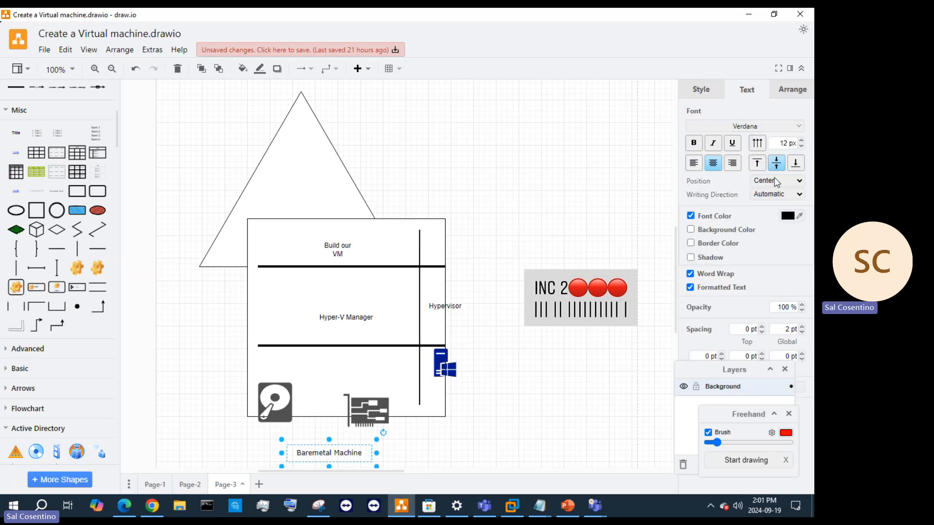
{"action": "left_click", "coordinate": [801, 140]}
{"action": "left_click", "coordinate": [801, 140]}
{"action": "left_click", "coordinate": [801, 140]}
{"action": "left_click", "coordinate": [802, 140]}
{"action": "left_click", "coordinate": [801, 140]}
{"action": "left_click", "coordinate": [802, 140]}
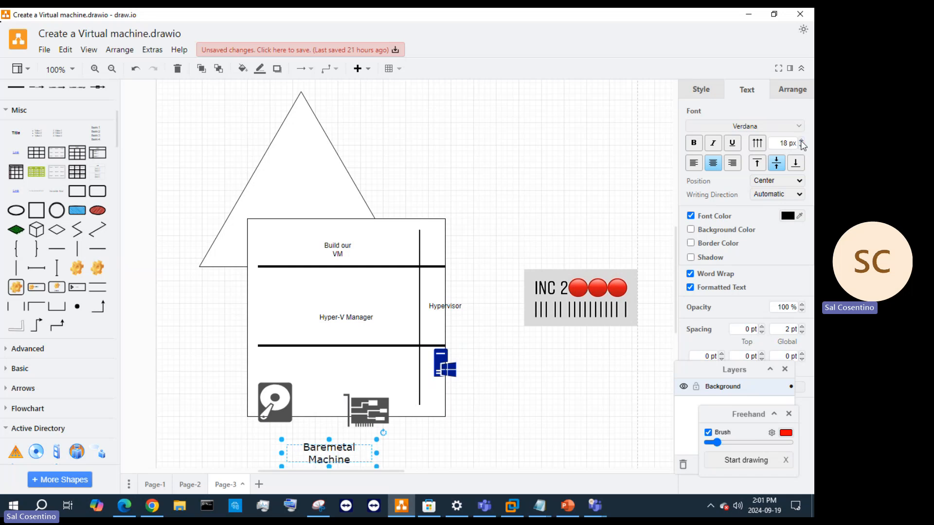
{"action": "left_click", "coordinate": [802, 140]}
{"action": "left_click", "coordinate": [801, 140]}
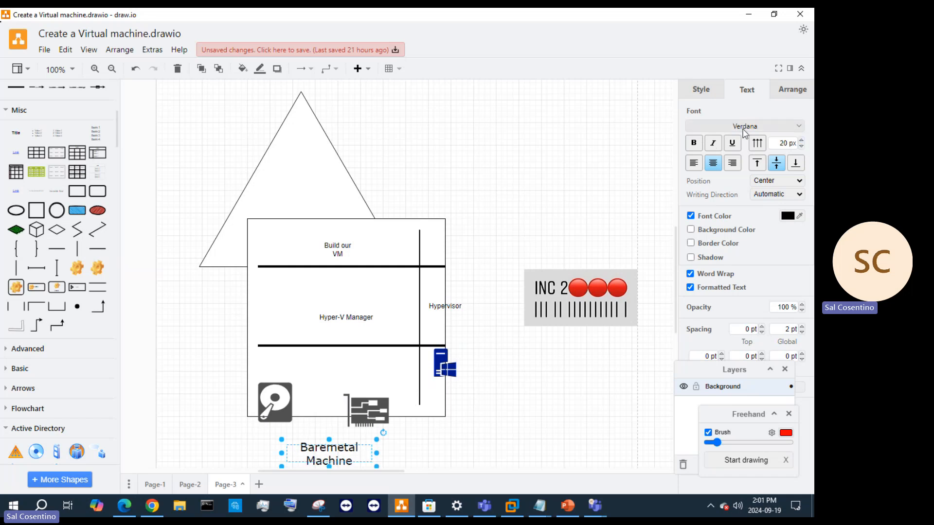
{"action": "left_click", "coordinate": [594, 159]}
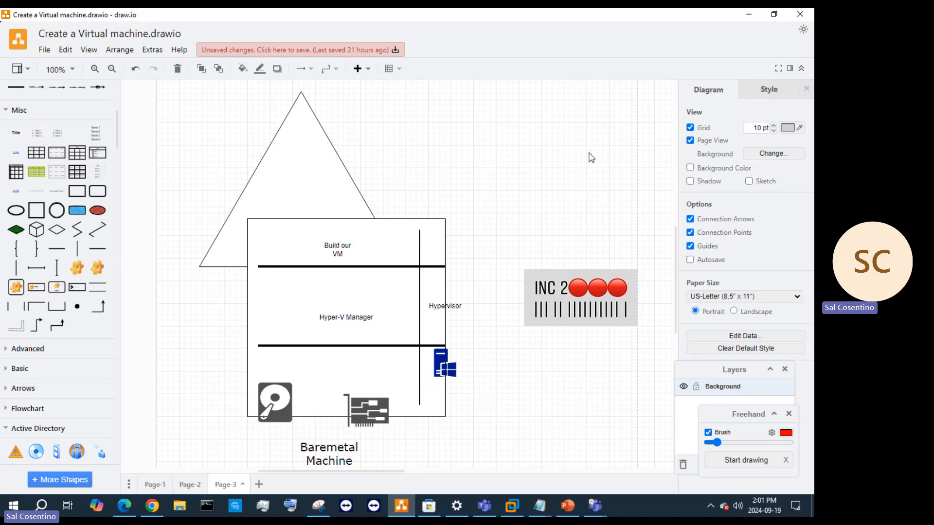
Step: Move the INC image down to the right of the network card, and nudge the Windows server icon down and left
{"action": "left_click_drag", "start_coordinate": [562, 284], "coordinate": [551, 420]}
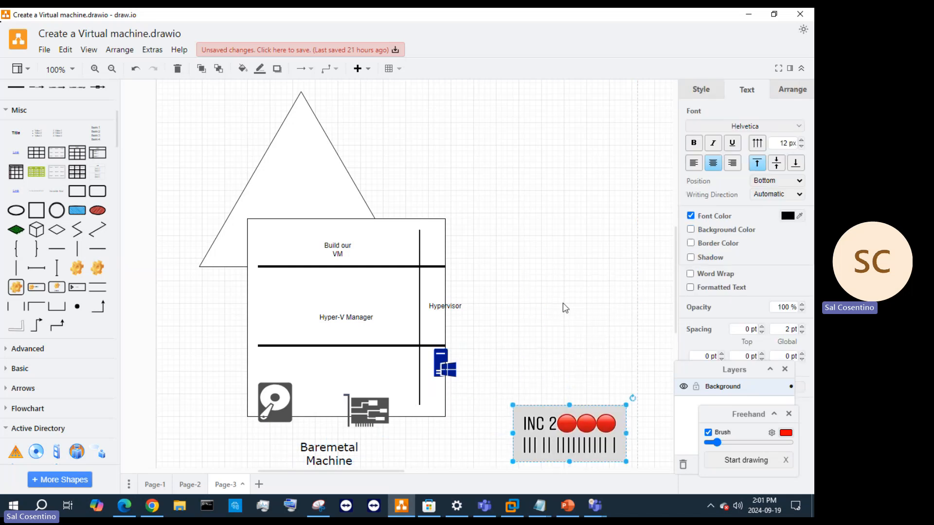
{"action": "left_click", "coordinate": [497, 244]}
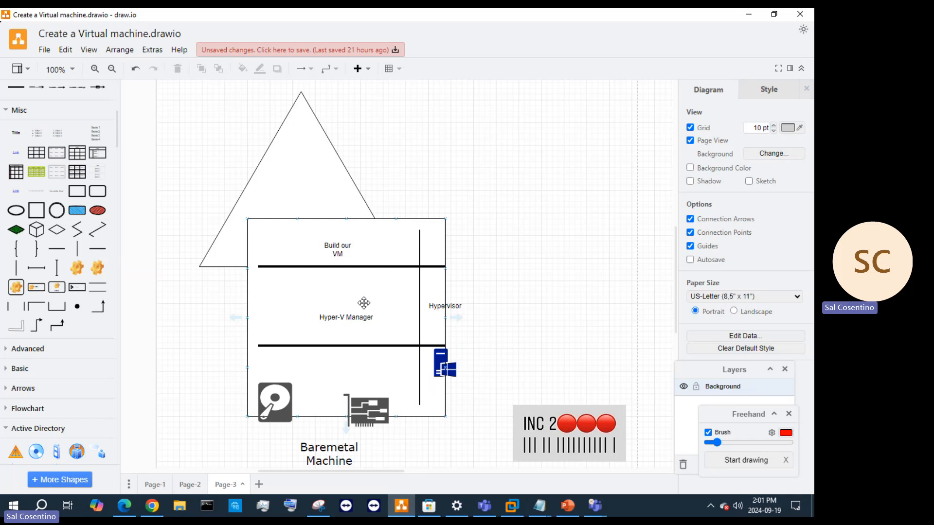
{"action": "left_click_drag", "start_coordinate": [447, 367], "coordinate": [440, 378]}
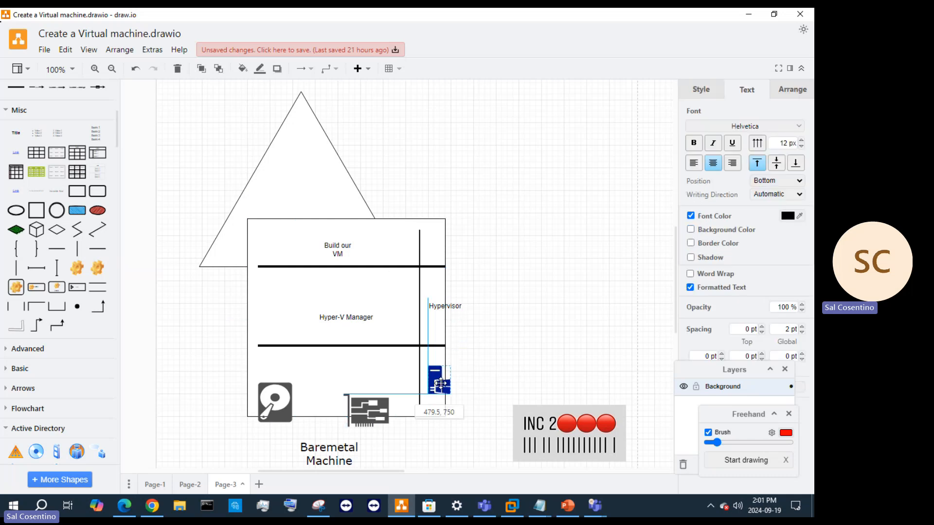
Step: Move the hard disk icon slightly down over the square's bottom edge
{"action": "left_click", "coordinate": [353, 365]}
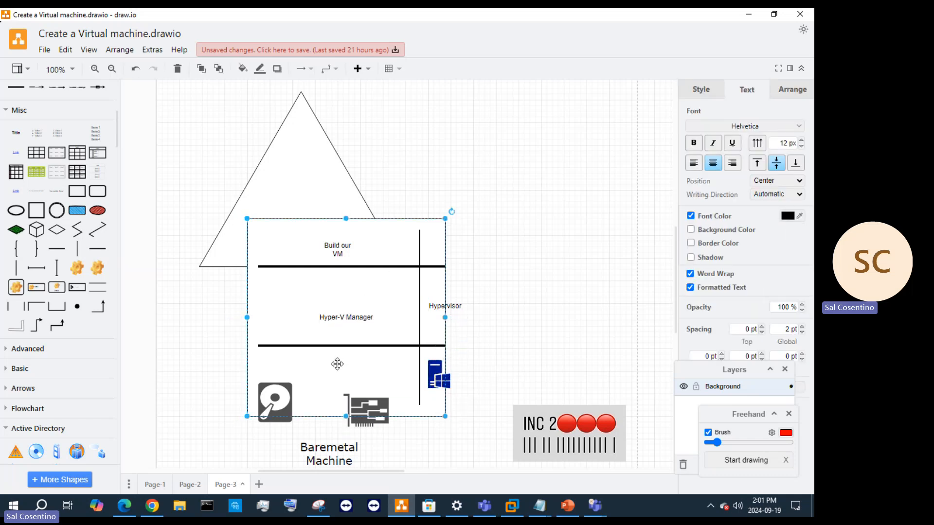
{"action": "double_click", "coordinate": [353, 364]}
{"action": "left_click", "coordinate": [517, 220]}
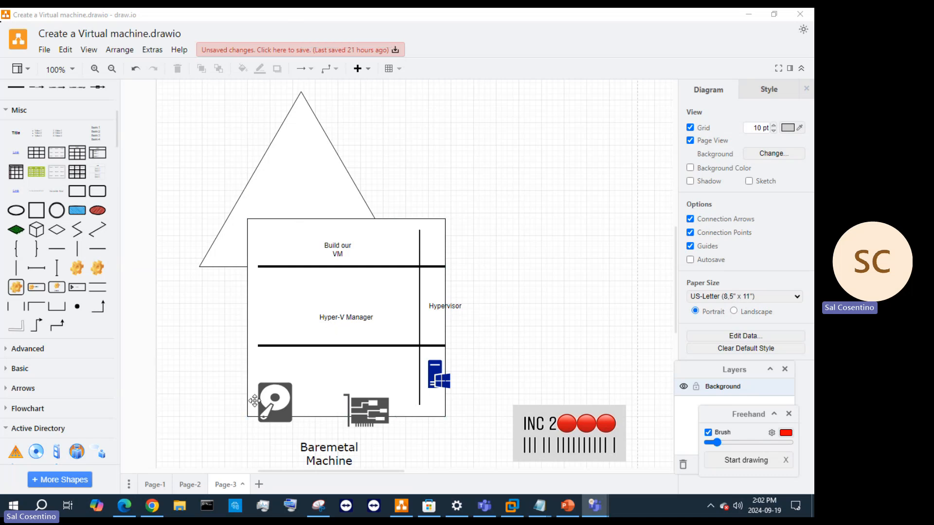
{"action": "left_click", "coordinate": [268, 410]}
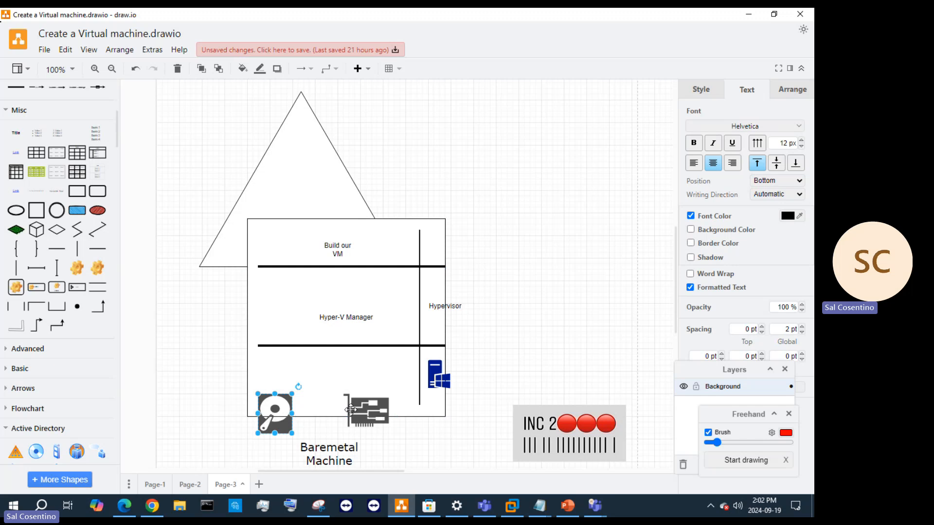
Step: Move the network card icon slightly right and widen the "Build our VM" label so its text fits on one line
{"action": "left_click_drag", "start_coordinate": [353, 411], "coordinate": [373, 415]}
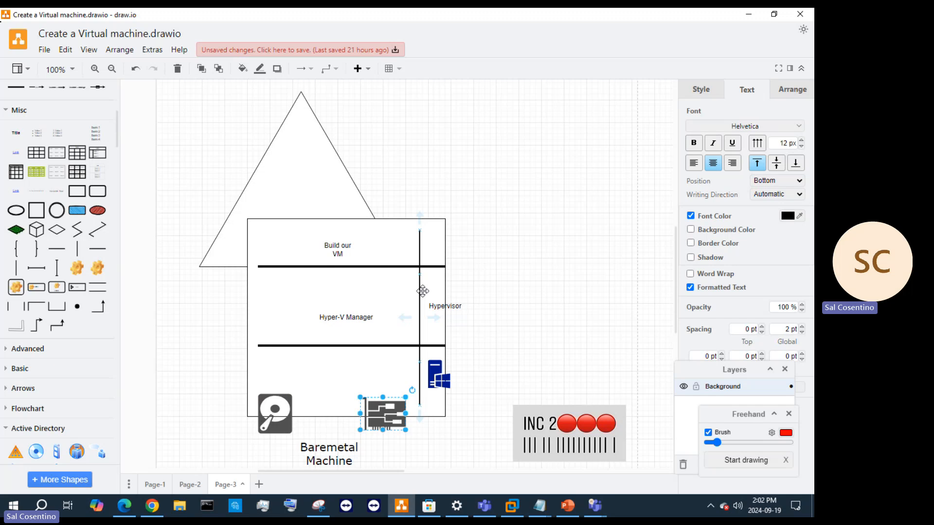
{"action": "left_click", "coordinate": [336, 247]}
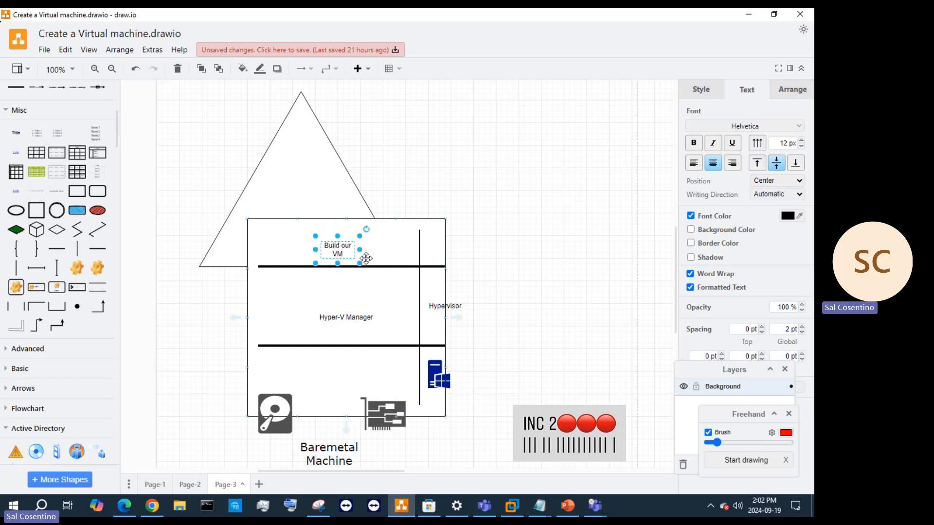
{"action": "left_click_drag", "start_coordinate": [361, 250], "coordinate": [376, 251]}
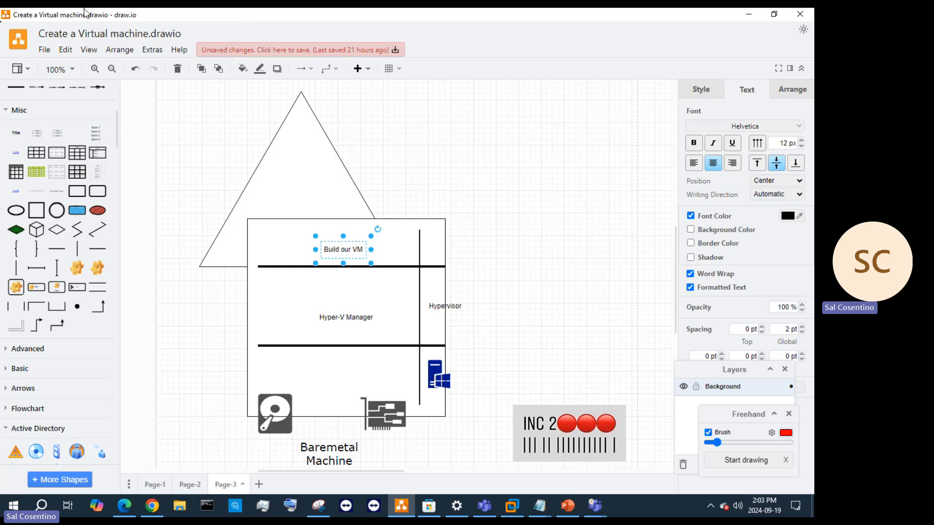
{"action": "left_click", "coordinate": [451, 171]}
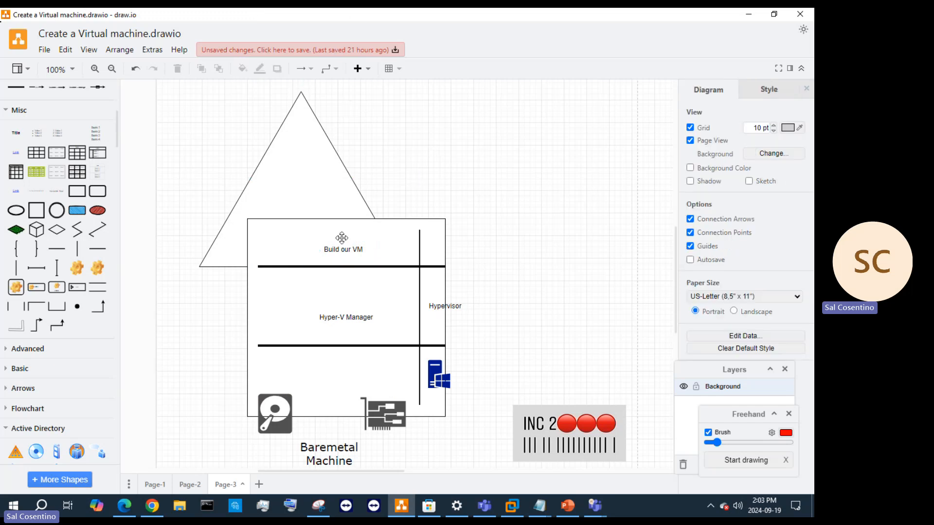
{"action": "mouse_move", "coordinate": [594, 506]}
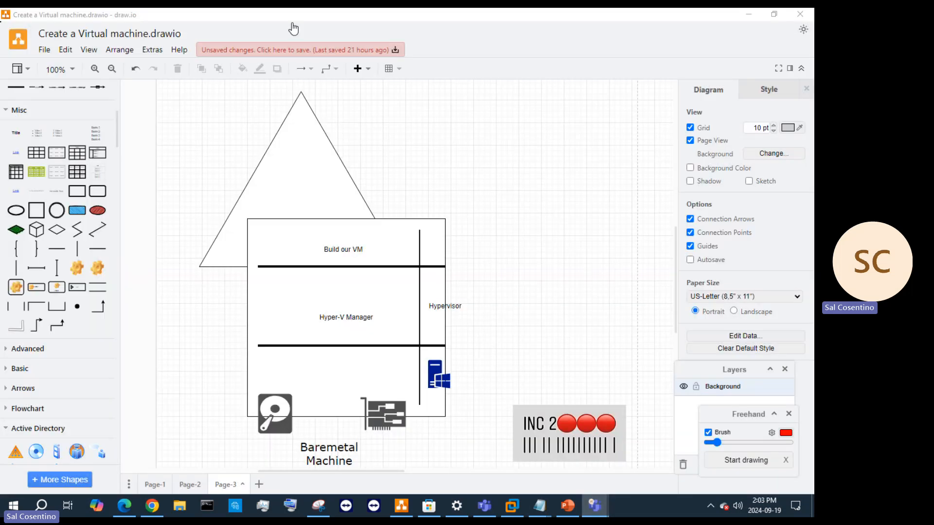
{"action": "left_click", "coordinate": [559, 228]}
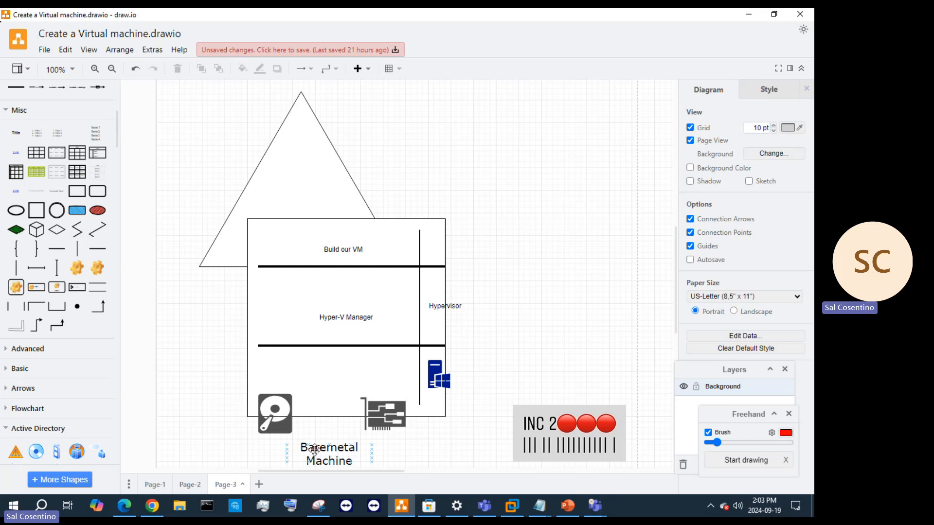
{"action": "left_click", "coordinate": [348, 376]}
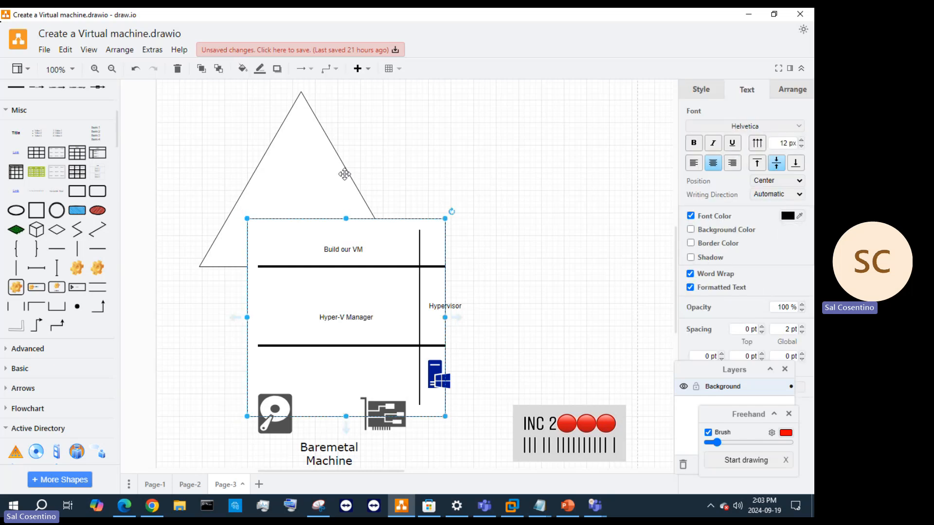
{"action": "left_click", "coordinate": [444, 168]}
{"action": "left_click", "coordinate": [358, 69]}
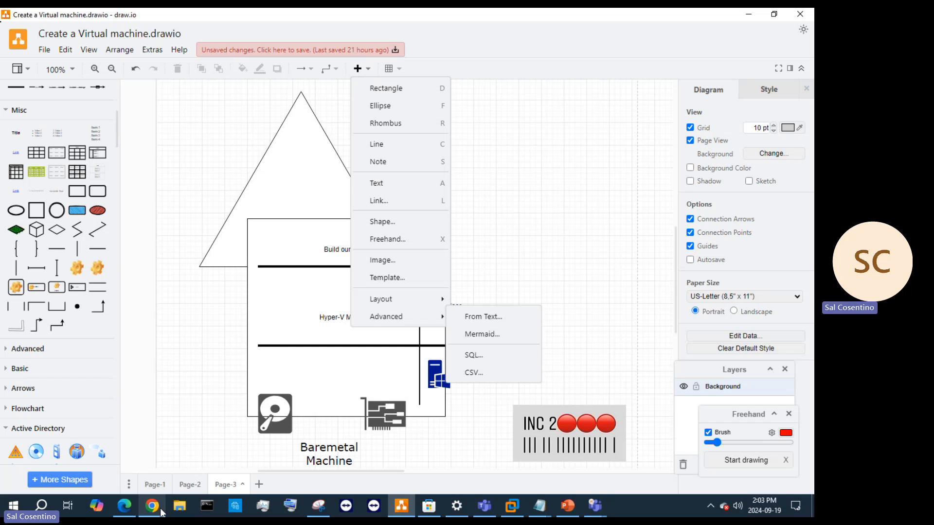
Step: Switch to File Explorer and open the Windows Server folder inside Applications on the SSD-6TB (F:) drive
{"action": "left_click", "coordinate": [179, 506]}
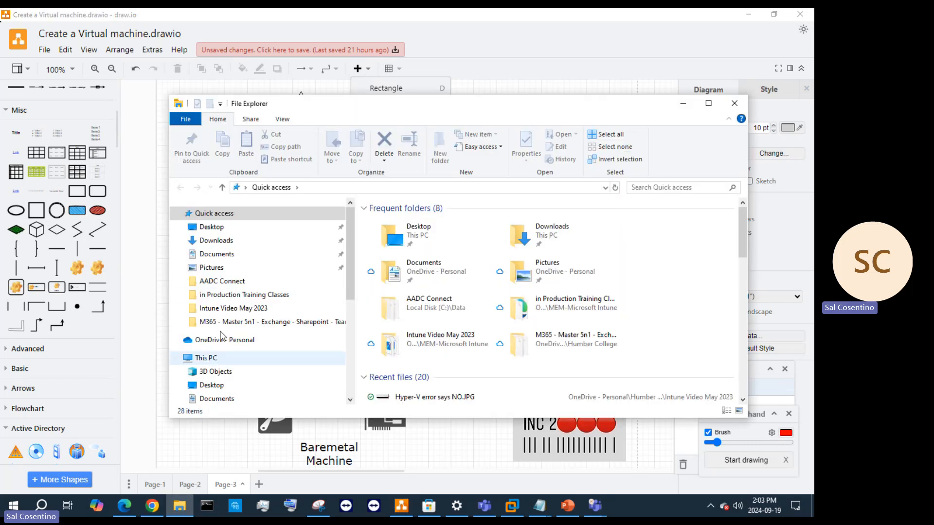
{"action": "scroll", "coordinate": [238, 351], "scroll_direction": "down", "scroll_amount": 2}
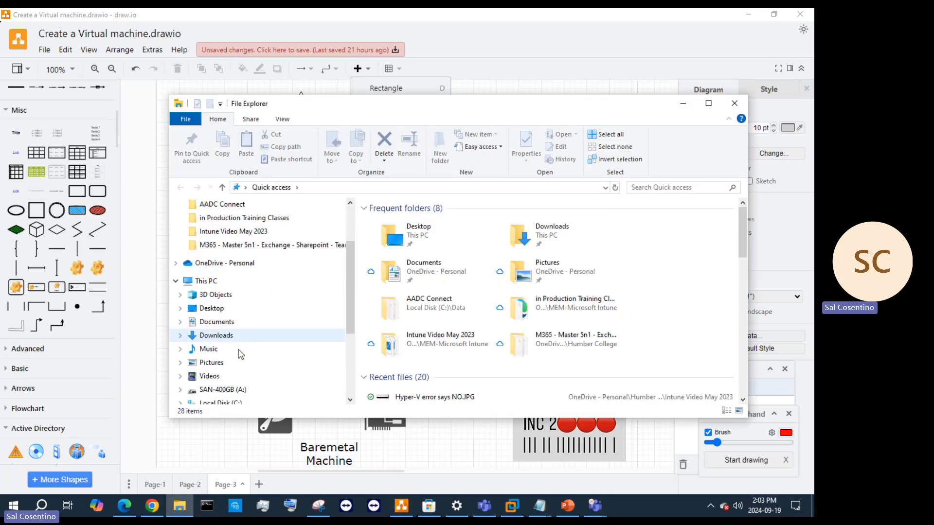
{"action": "scroll", "coordinate": [239, 354], "scroll_direction": "down", "scroll_amount": 3}
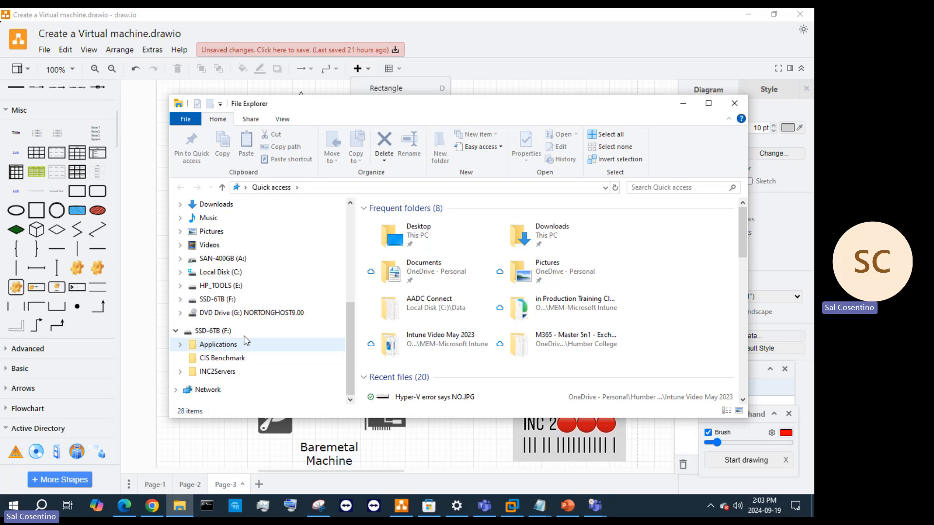
{"action": "left_click", "coordinate": [245, 333]}
{"action": "double_click", "coordinate": [410, 219]}
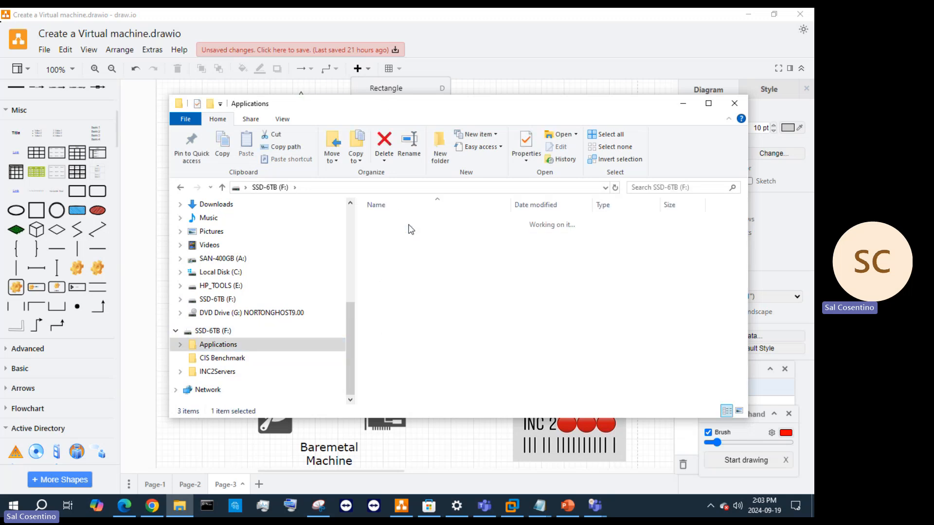
{"action": "scroll", "coordinate": [408, 272], "scroll_direction": "down", "scroll_amount": 2}
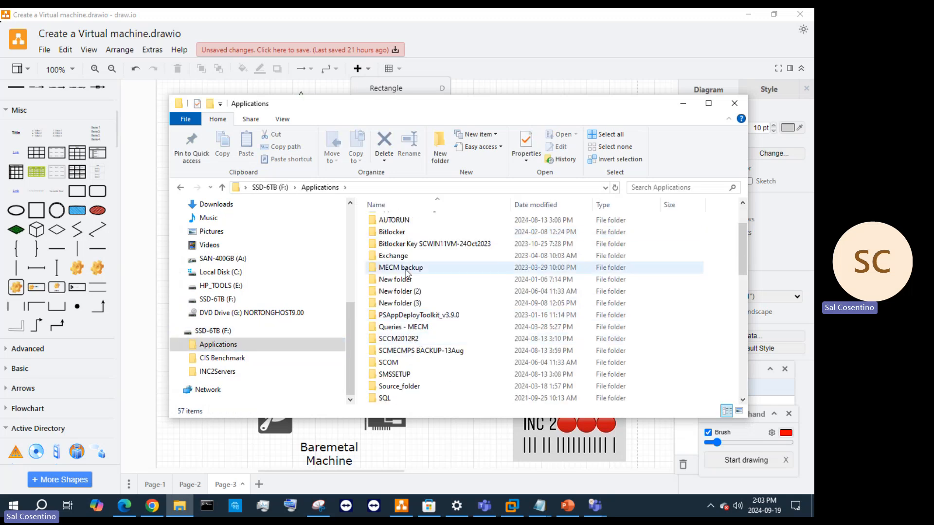
{"action": "scroll", "coordinate": [406, 273], "scroll_direction": "down", "scroll_amount": 5}
{"action": "double_click", "coordinate": [402, 291]}
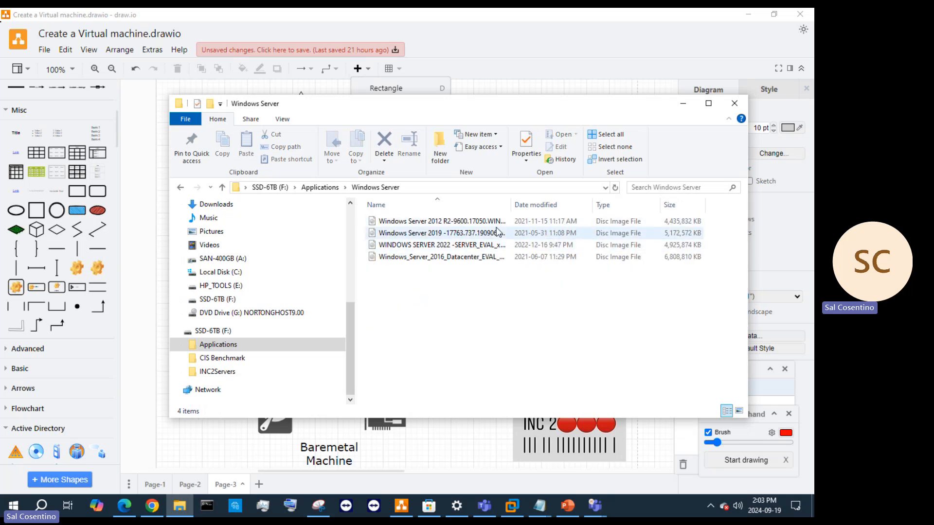
Step: Widen the Name column to read the full file names and mount the Windows Server 2012 R2 disc image
{"action": "left_click_drag", "start_coordinate": [511, 205], "coordinate": [589, 204]}
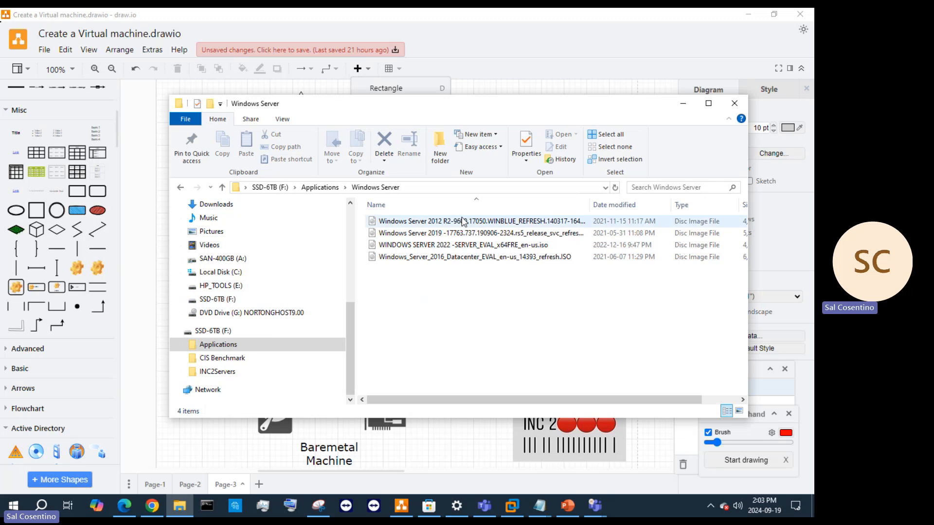
{"action": "left_click", "coordinate": [474, 221]}
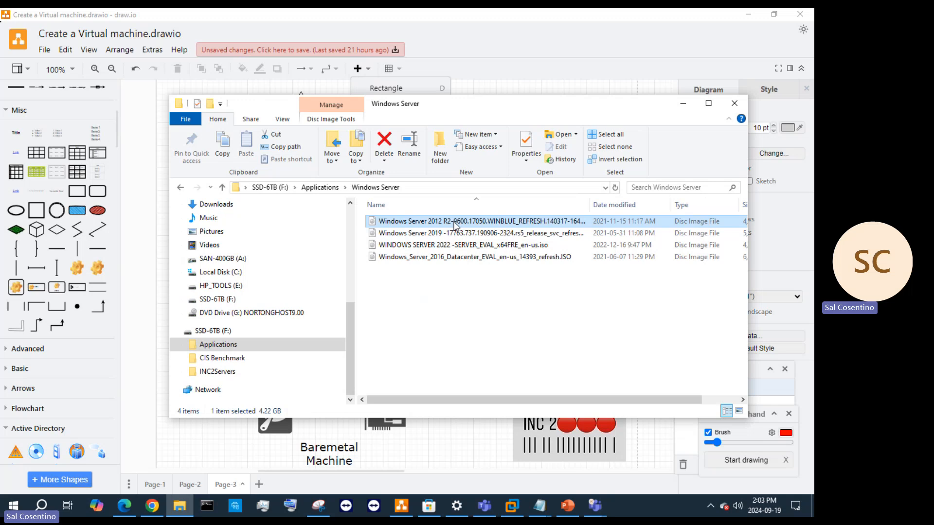
{"action": "double_click", "coordinate": [457, 223]}
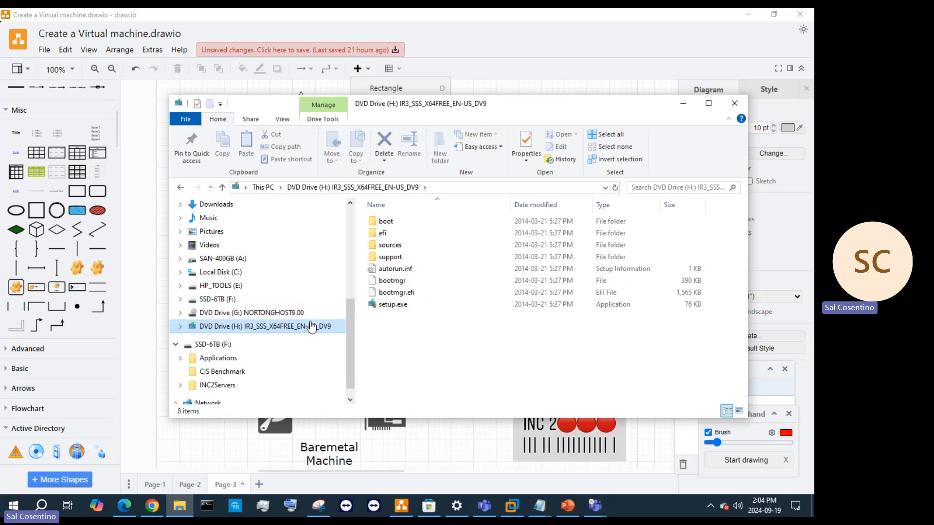
Step: Go back to the Windows Server folder under Applications on the SSD-6TB (F:) drive
{"action": "left_click", "coordinate": [214, 358]}
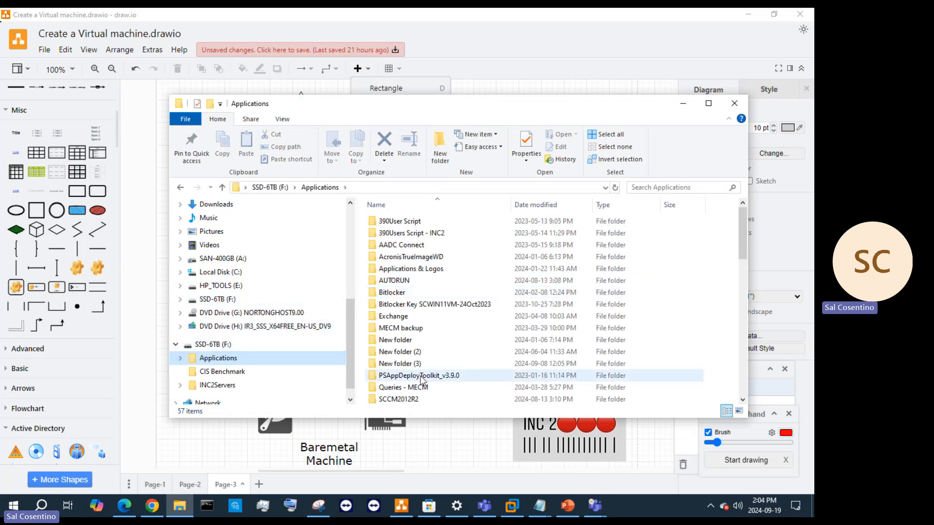
{"action": "scroll", "coordinate": [414, 382], "scroll_direction": "down", "scroll_amount": 4}
{"action": "scroll", "coordinate": [406, 372], "scroll_direction": "down", "scroll_amount": 1}
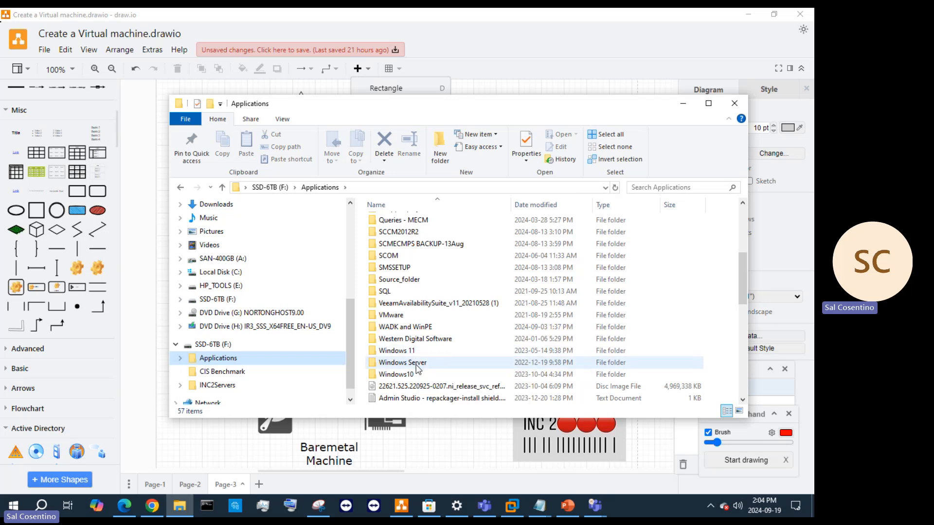
{"action": "left_click", "coordinate": [408, 365]}
{"action": "double_click", "coordinate": [409, 365]}
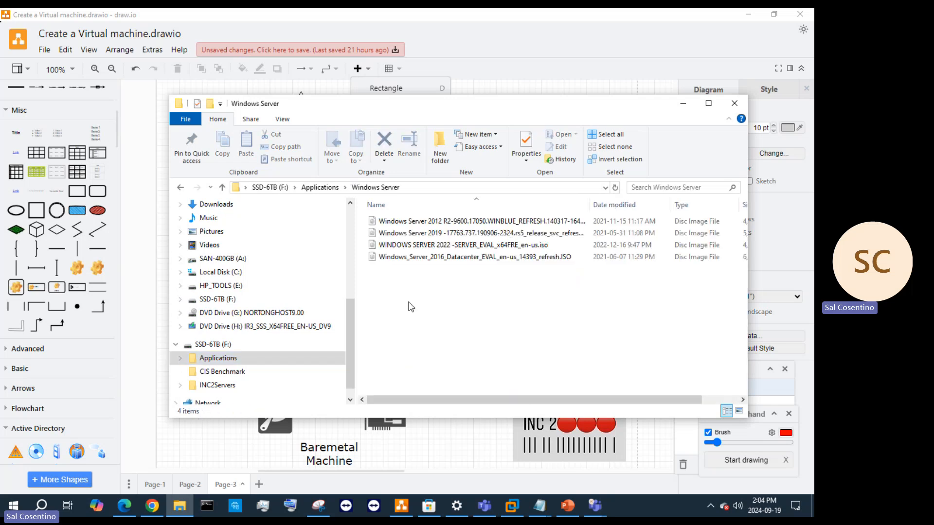
Step: Highlight the Windows Server 2012 R2 and 2016 disc images and the folder's path, and minimize File Explorer
{"action": "left_click", "coordinate": [455, 224]}
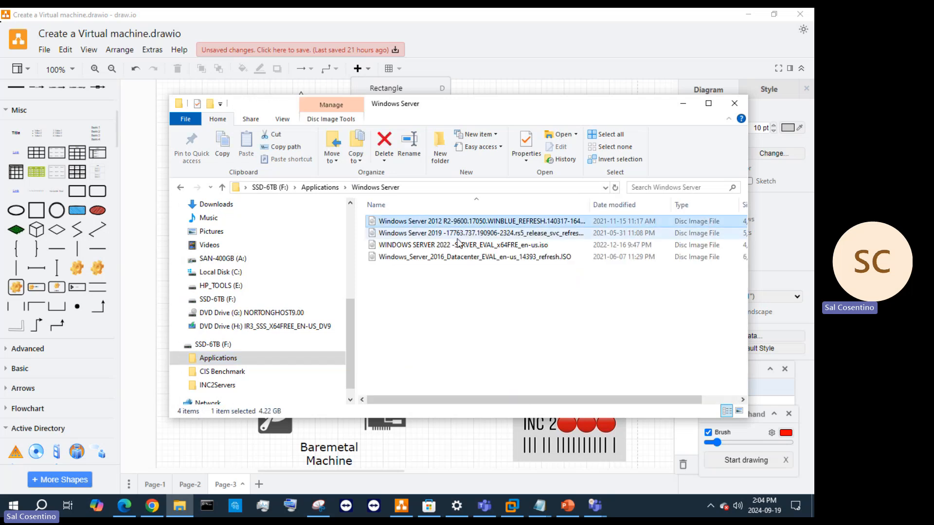
{"action": "left_click", "coordinate": [459, 258], "text": "ctrl"}
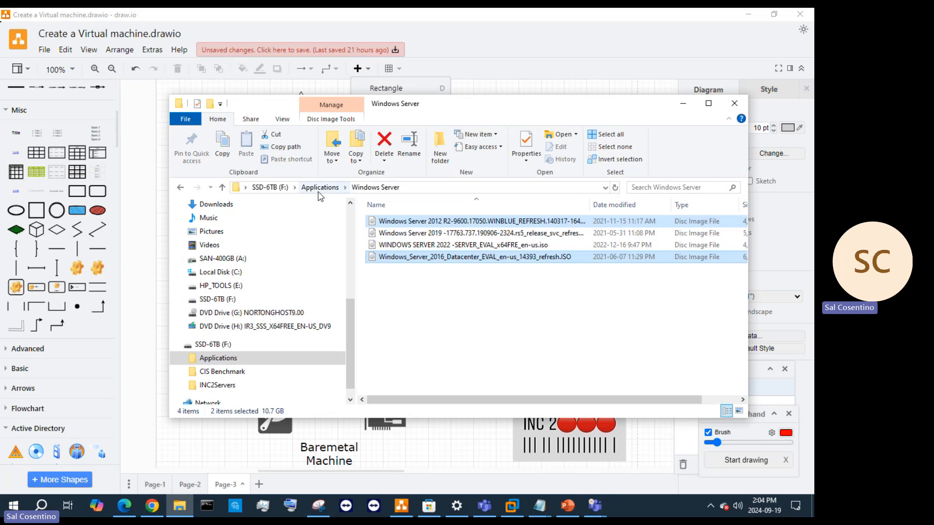
{"action": "right_click", "coordinate": [374, 186]}
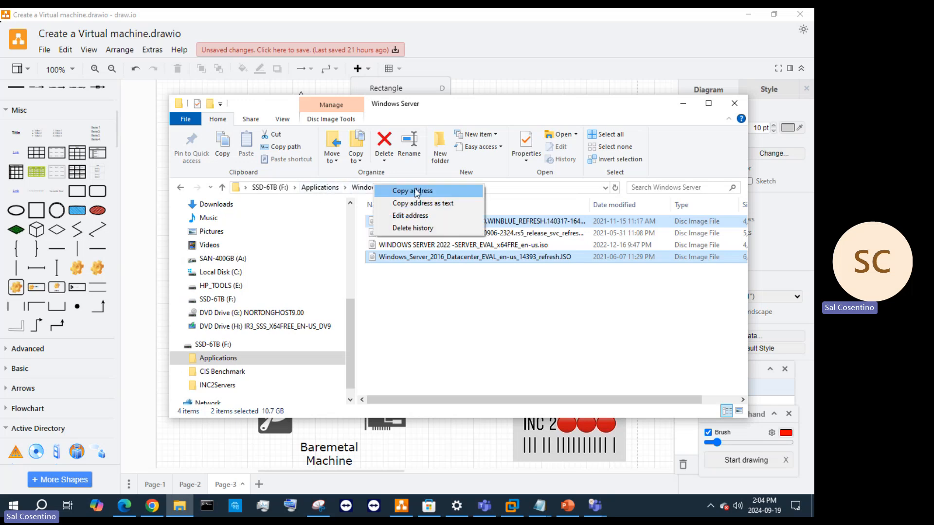
{"action": "left_click", "coordinate": [357, 189]}
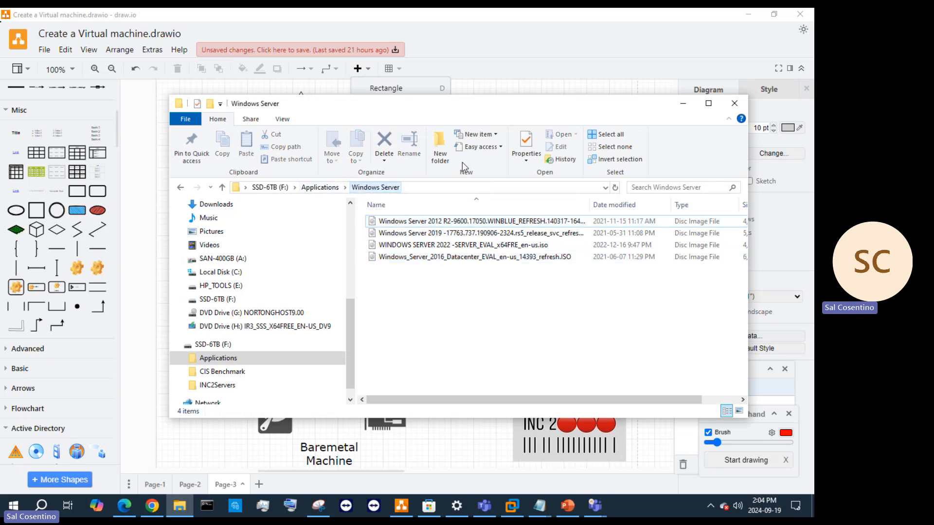
{"action": "left_click", "coordinate": [682, 103]}
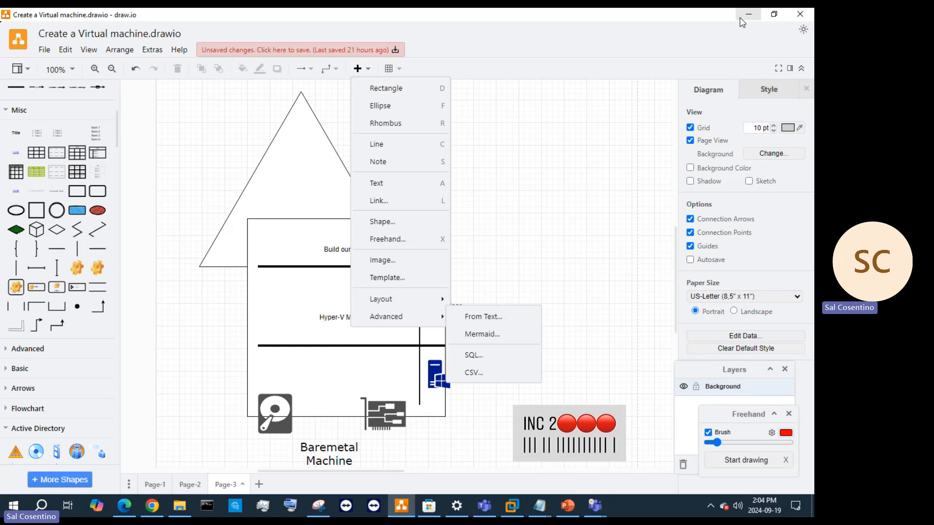
Step: Minimize draw.io and PowerPoint to reach VMware Workstation, and start the New Virtual Machine Wizard
{"action": "left_click", "coordinate": [748, 15]}
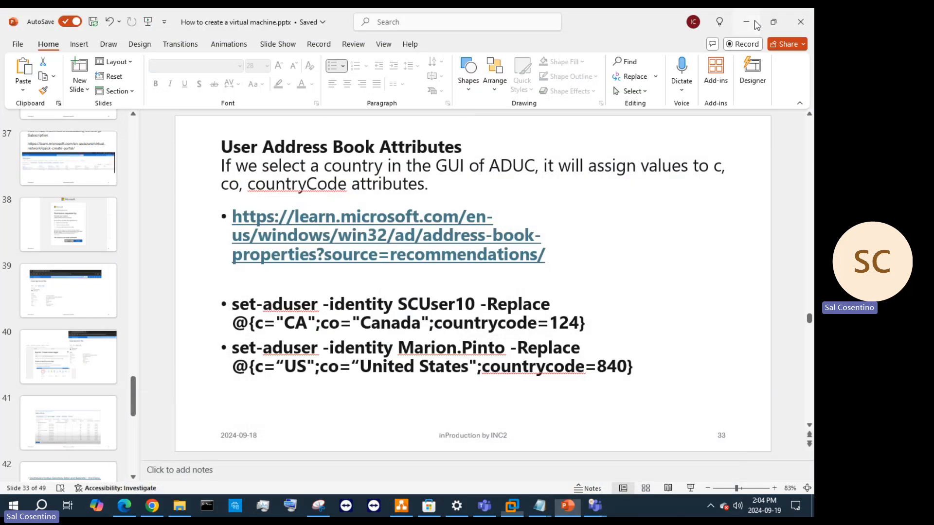
{"action": "left_click", "coordinate": [752, 20]}
{"action": "left_click", "coordinate": [18, 30]}
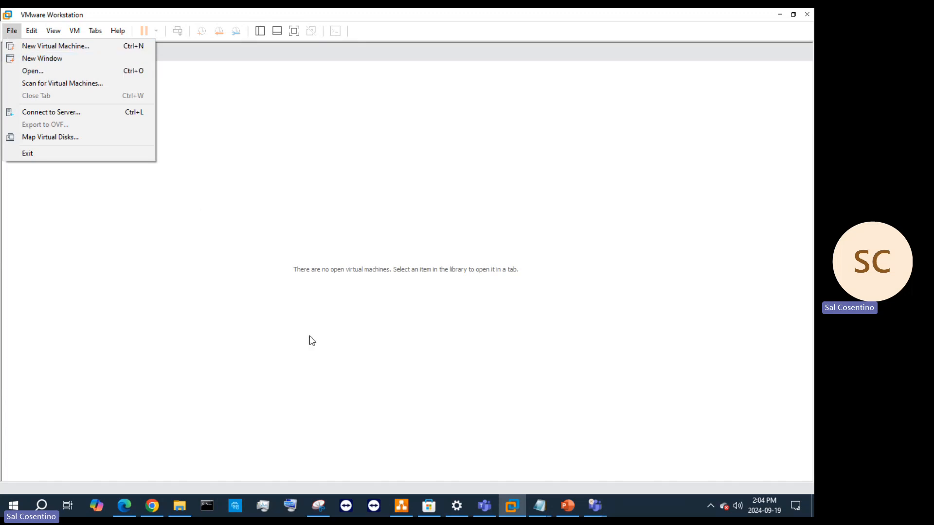
{"action": "left_click", "coordinate": [63, 46]}
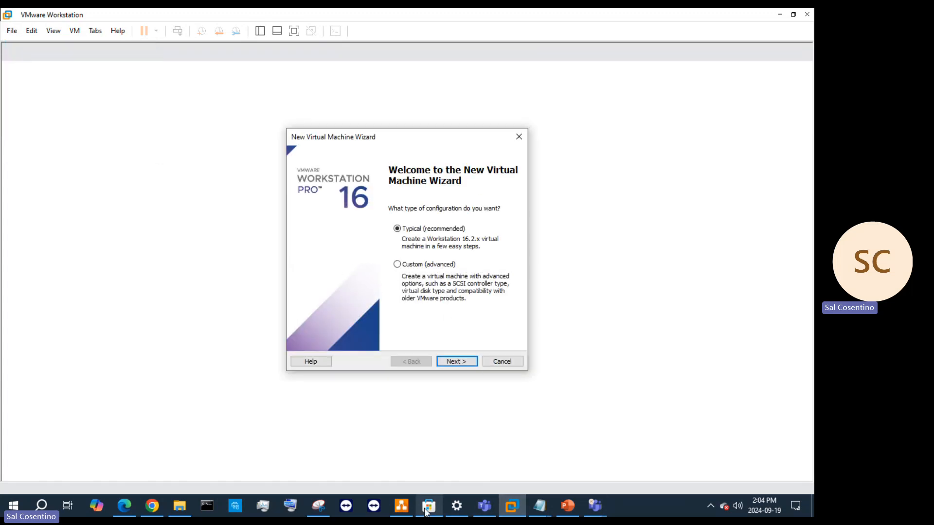
Step: Switch back to the virtual machine diagram in draw.io
{"action": "left_click", "coordinate": [400, 506]}
{"action": "left_click", "coordinate": [525, 241]}
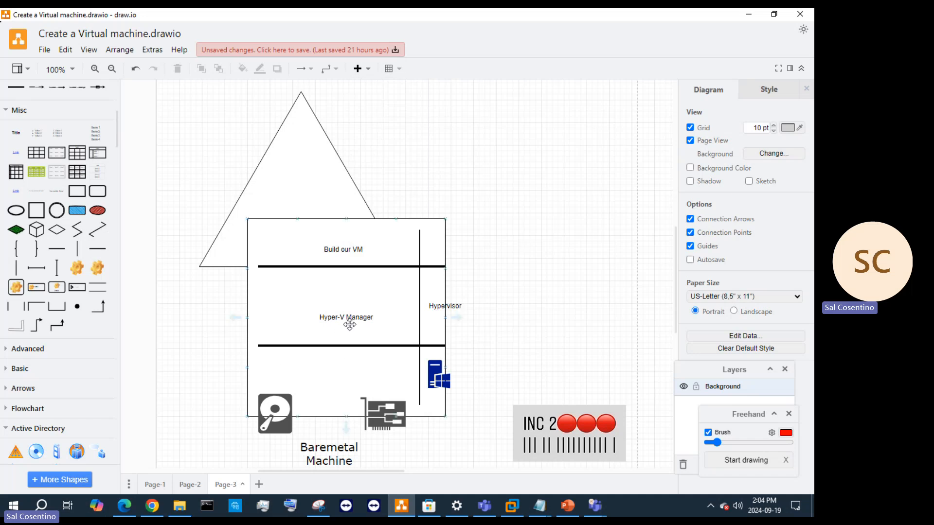
{"action": "left_click", "coordinate": [278, 408]}
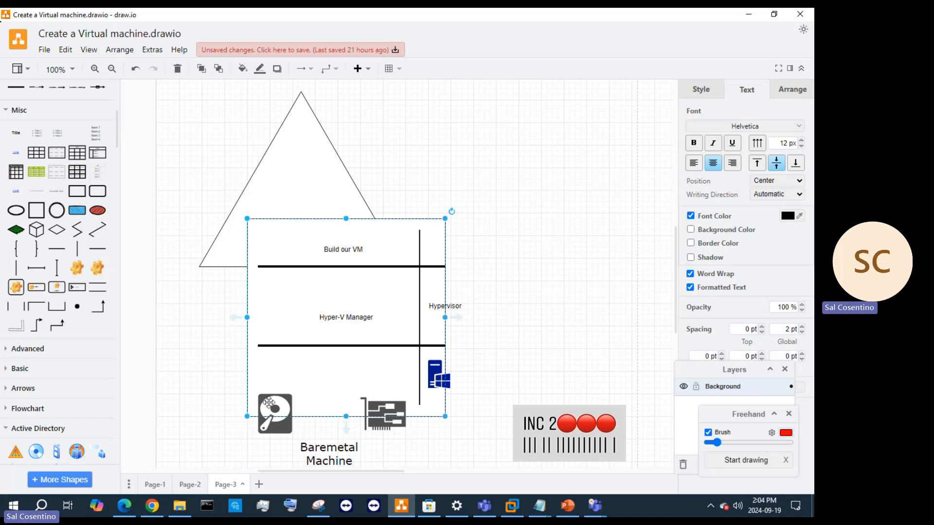
{"action": "key", "text": "ctrl+v"}
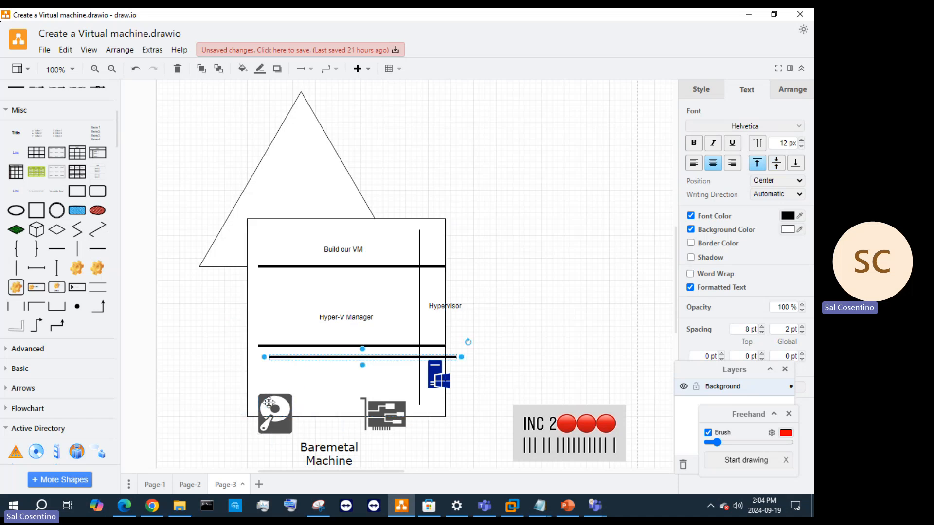
{"action": "key", "text": "Delete"}
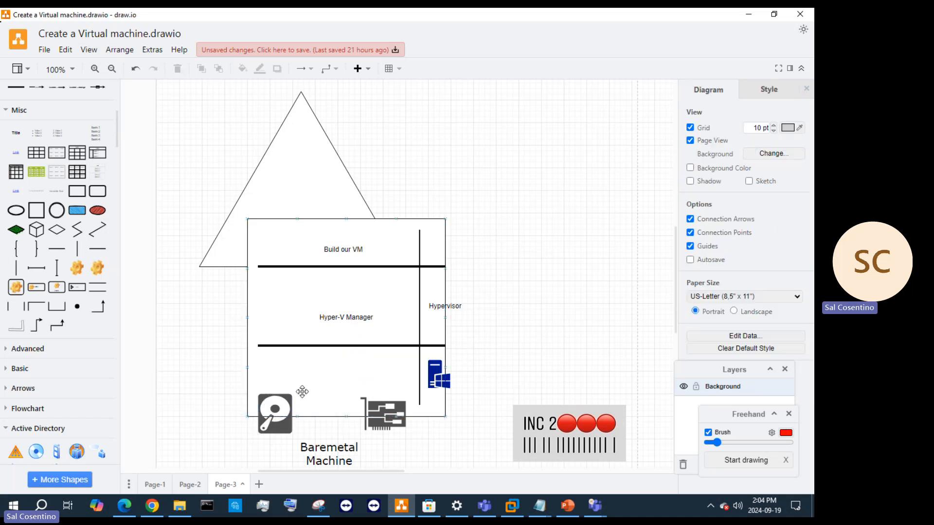
Step: Place a copy of the hard disk icon just left of the original and shift the network card slightly right and down
{"action": "left_click", "coordinate": [285, 399]}
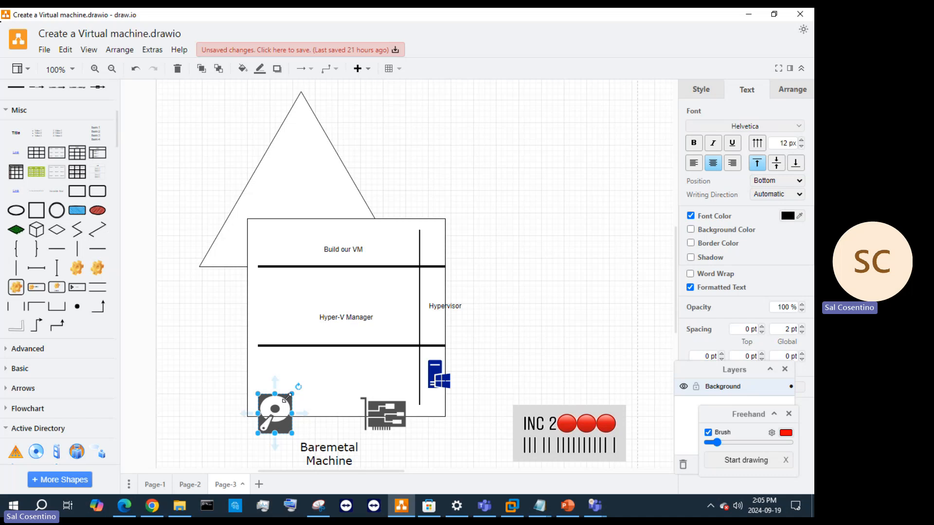
{"action": "left_click_drag", "start_coordinate": [274, 407], "coordinate": [234, 412]}
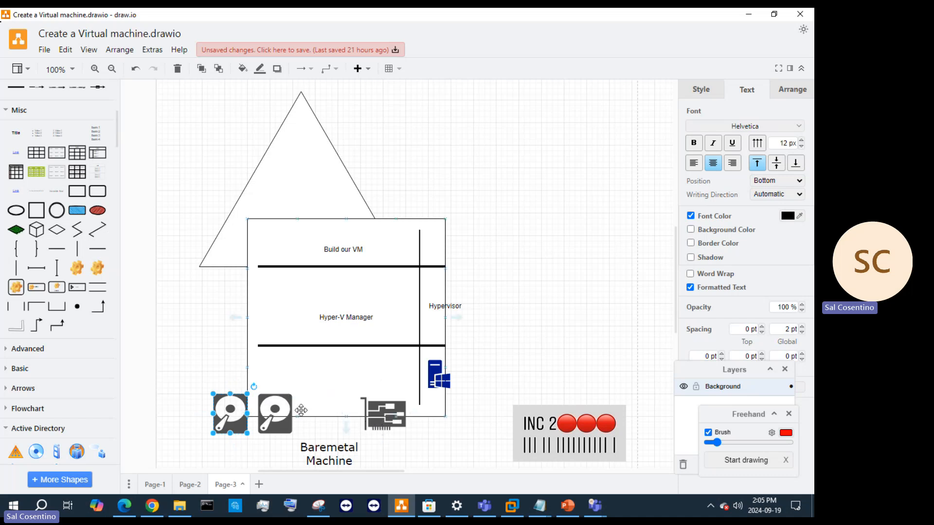
{"action": "left_click_drag", "start_coordinate": [388, 414], "coordinate": [399, 417]}
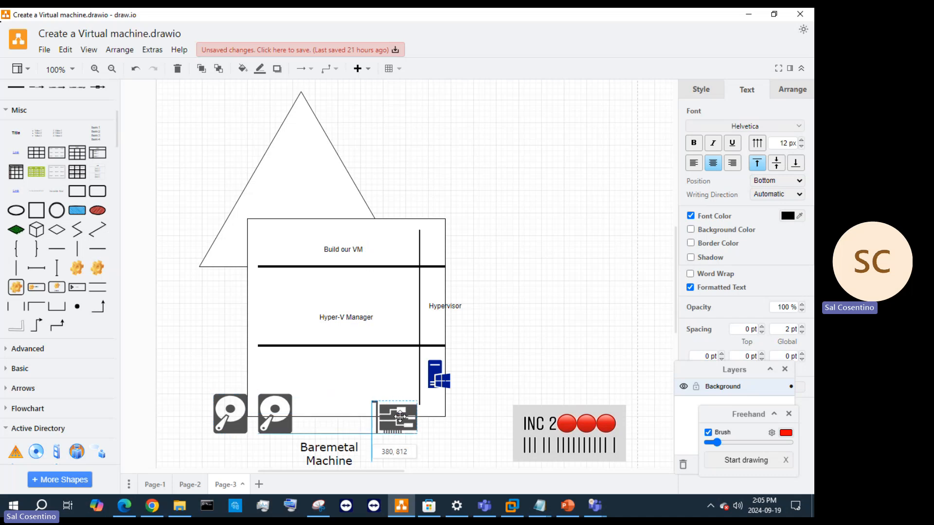
Step: Raise the network card slightly on the box's bottom edge
{"action": "left_click_drag", "start_coordinate": [400, 417], "coordinate": [400, 413]}
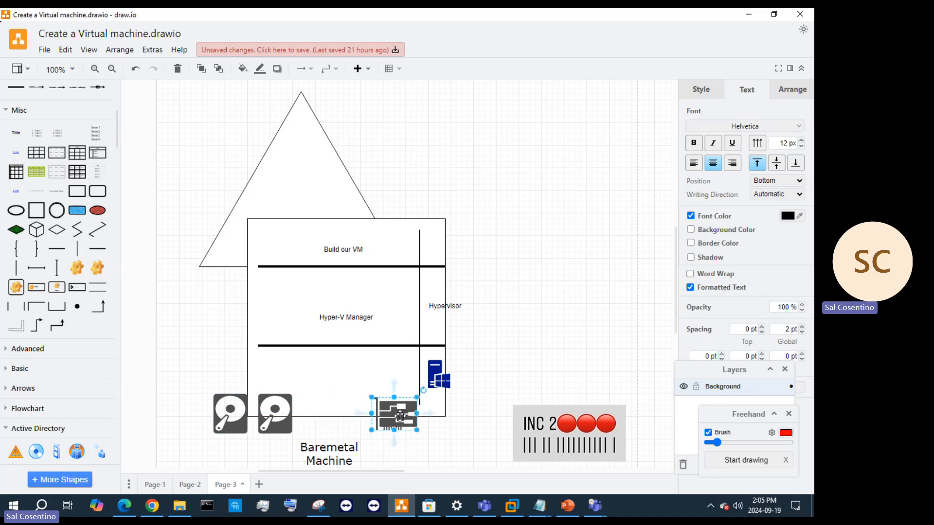
{"action": "left_click", "coordinate": [439, 416]}
{"action": "left_click", "coordinate": [399, 409]}
{"action": "key", "text": "ctrl+v"}
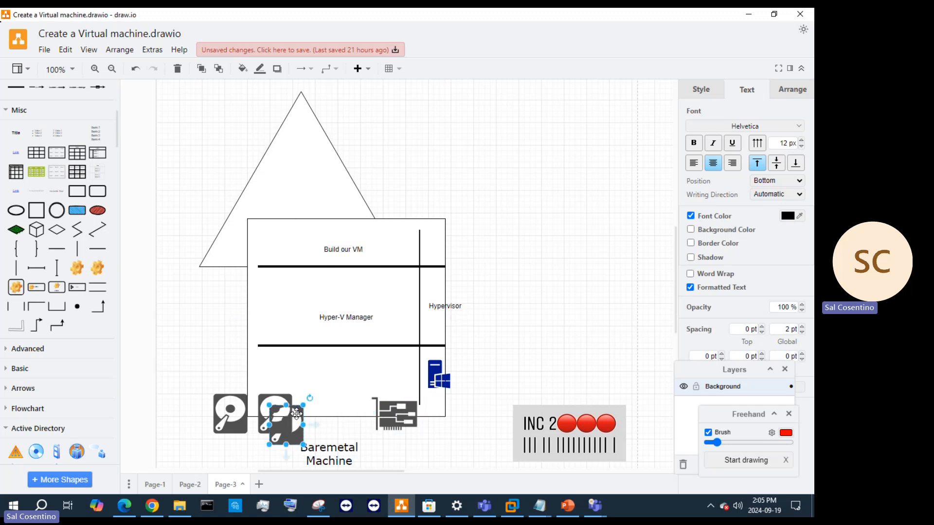
{"action": "key", "text": "Delete"}
Step: Place a copy of the network card just right of the original, across the box's lower-right corner
{"action": "left_click", "coordinate": [401, 430]}
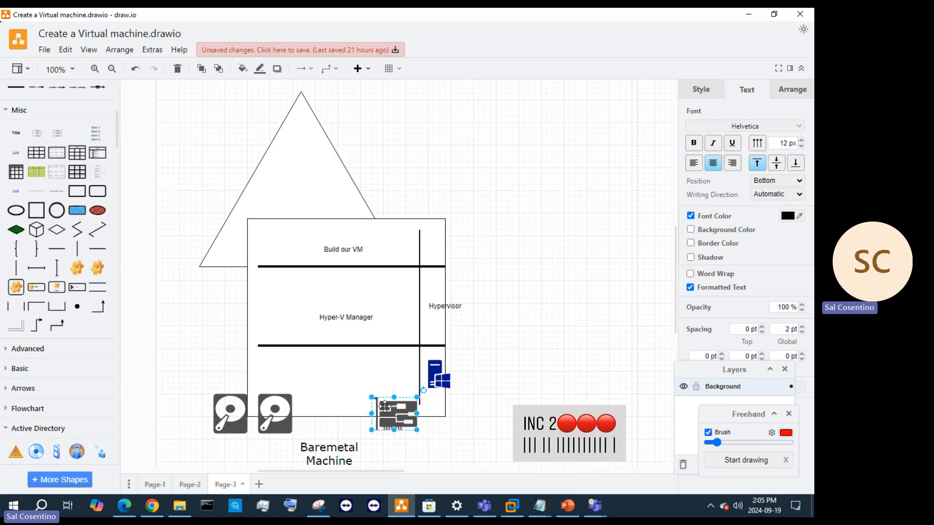
{"action": "left_click_drag", "start_coordinate": [384, 406], "coordinate": [442, 413]}
{"action": "left_click", "coordinate": [525, 324]}
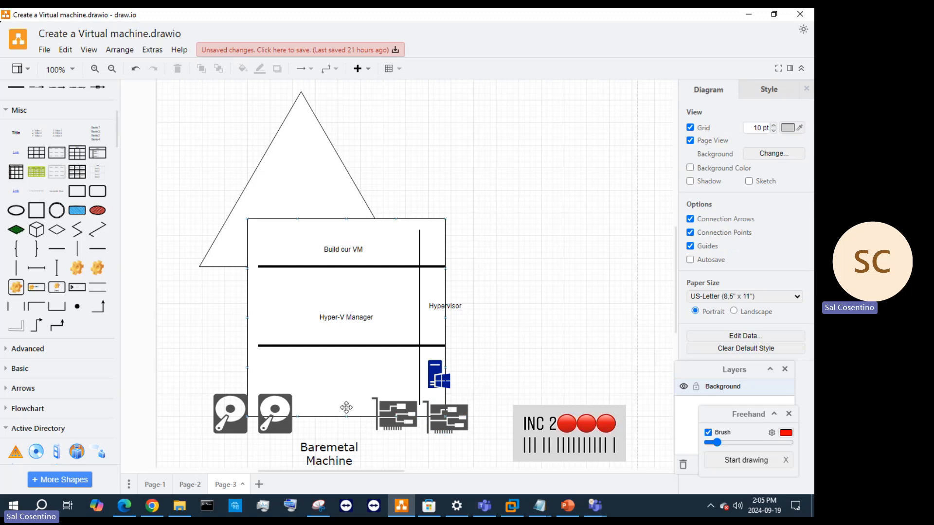
Step: Widen the Baremetal Machine label so its text fits on a single line
{"action": "left_click", "coordinate": [354, 451]}
{"action": "left_click_drag", "start_coordinate": [372, 453], "coordinate": [456, 452]}
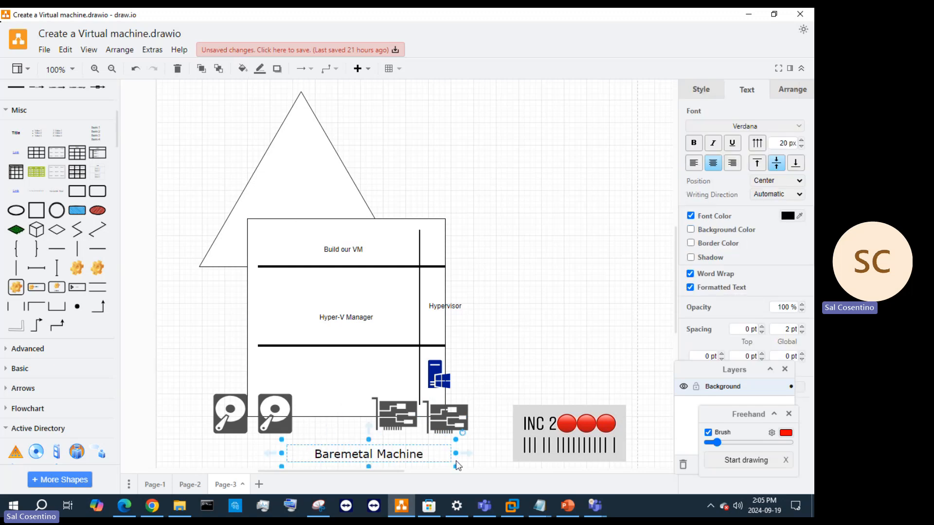
{"action": "left_click", "coordinate": [520, 346]}
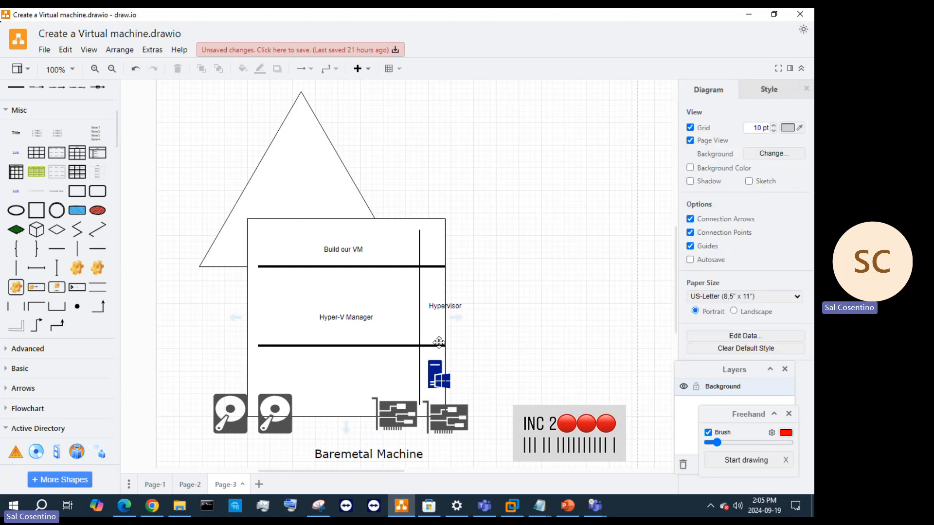
Step: Insert a text label below the Build our VM section and shift the large box slightly left and up
{"action": "left_click", "coordinate": [348, 368]}
{"action": "left_click", "coordinate": [357, 68]}
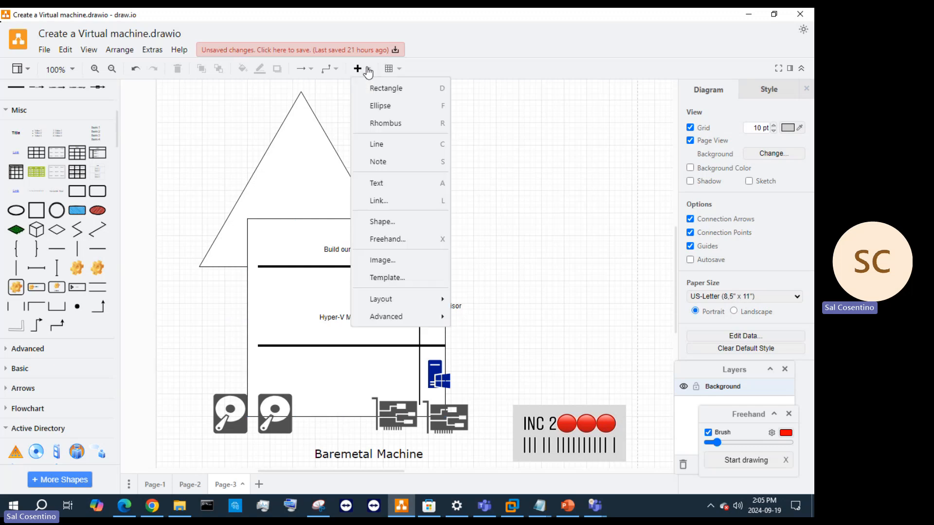
{"action": "left_click", "coordinate": [377, 183]}
{"action": "left_click_drag", "start_coordinate": [410, 261], "coordinate": [386, 250]}
Step: Line up both network cards side by side on the box's bottom edge, with the right-hand card reduced in size
{"action": "left_click_drag", "start_coordinate": [425, 410], "coordinate": [365, 415]}
{"action": "left_click", "coordinate": [397, 410]}
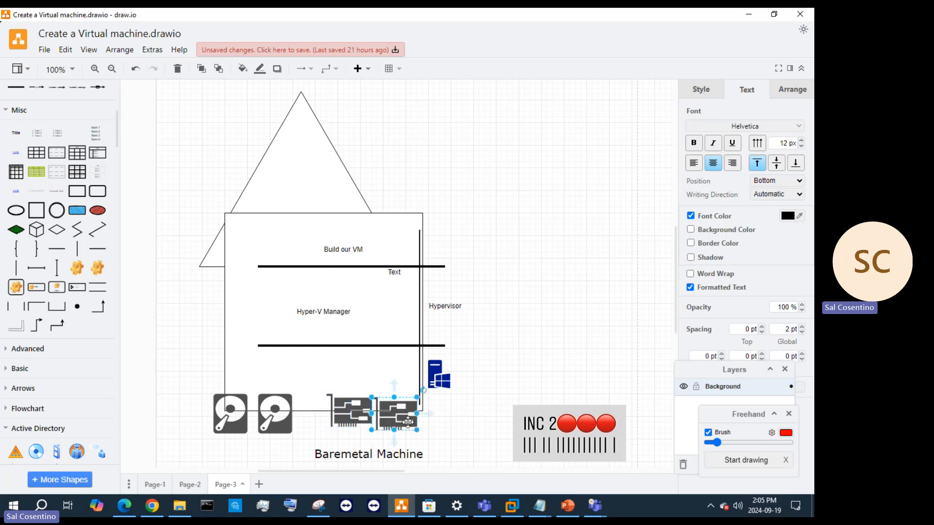
{"action": "left_click_drag", "start_coordinate": [416, 430], "coordinate": [406, 422]}
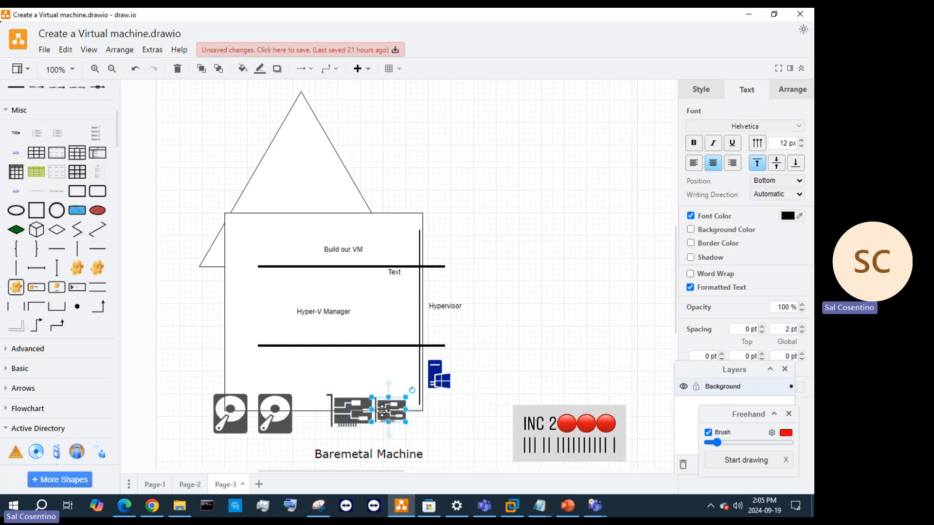
{"action": "left_click", "coordinate": [357, 408]}
{"action": "left_click_drag", "start_coordinate": [367, 395], "coordinate": [403, 407]}
{"action": "left_click", "coordinate": [459, 411]}
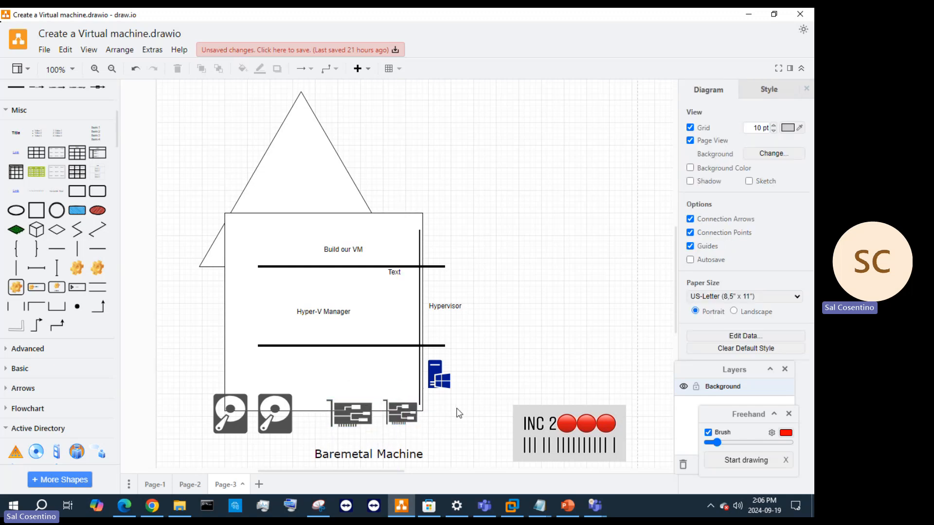
{"action": "left_click", "coordinate": [359, 417]}
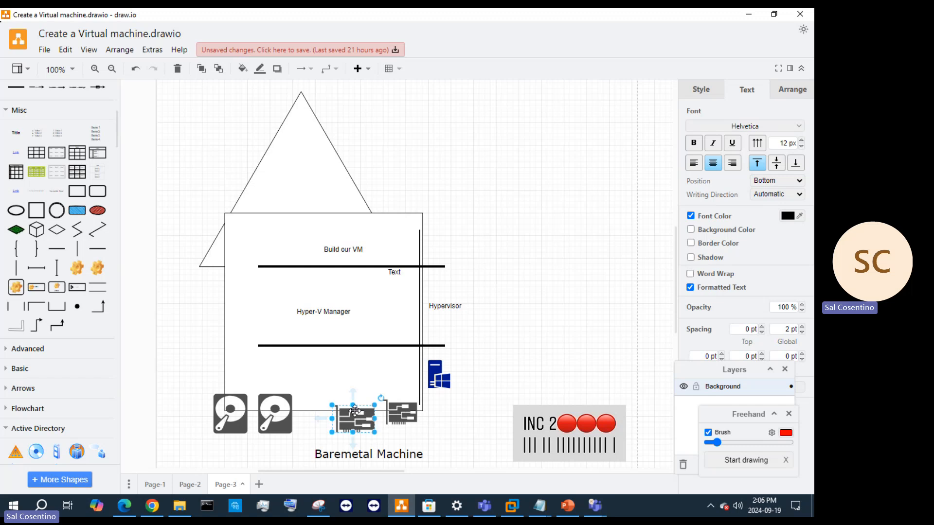
{"action": "left_click_drag", "start_coordinate": [354, 415], "coordinate": [355, 413]}
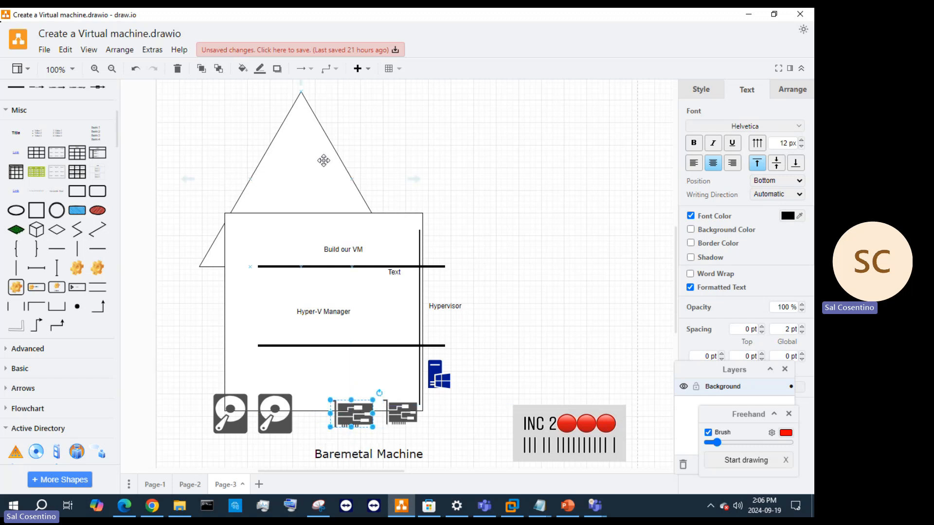
{"action": "left_click", "coordinate": [295, 158]}
{"action": "scroll", "coordinate": [441, 228], "scroll_direction": "up", "scroll_amount": 1}
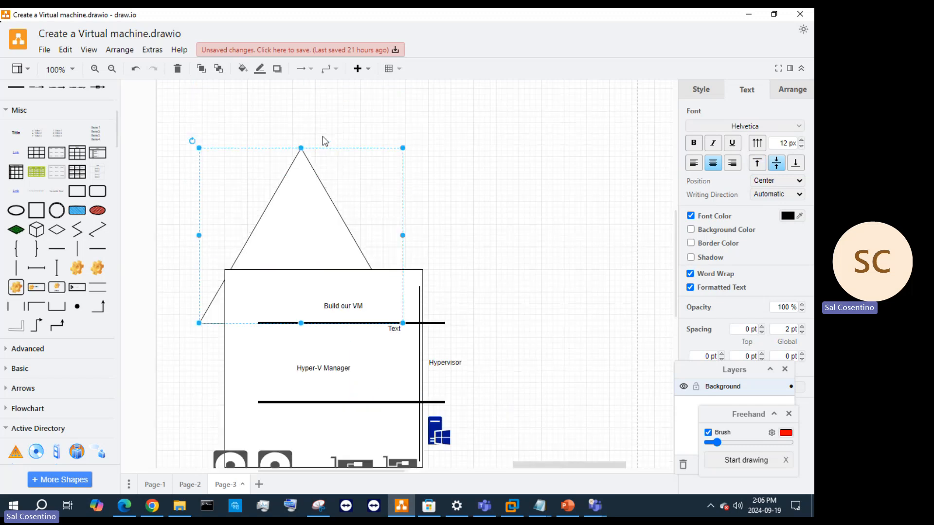
{"action": "double_click", "coordinate": [296, 127]}
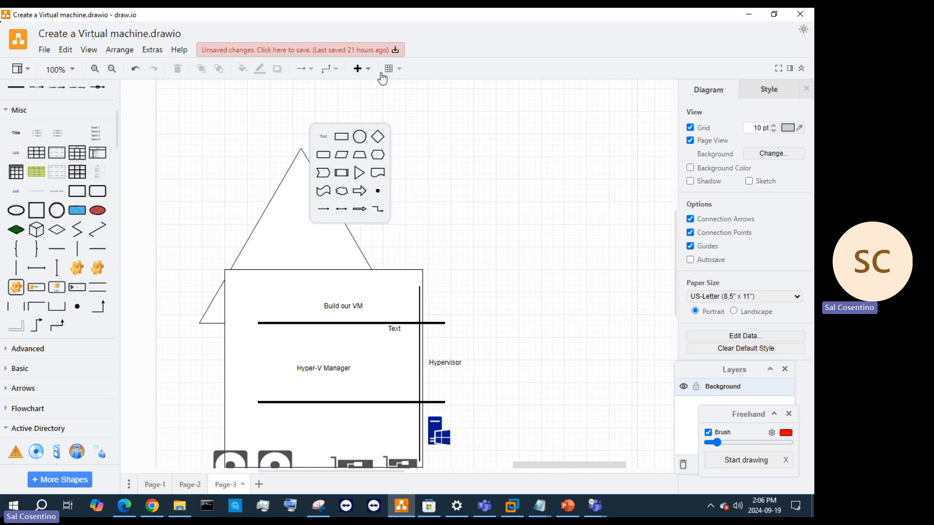
{"action": "left_click", "coordinate": [366, 71]}
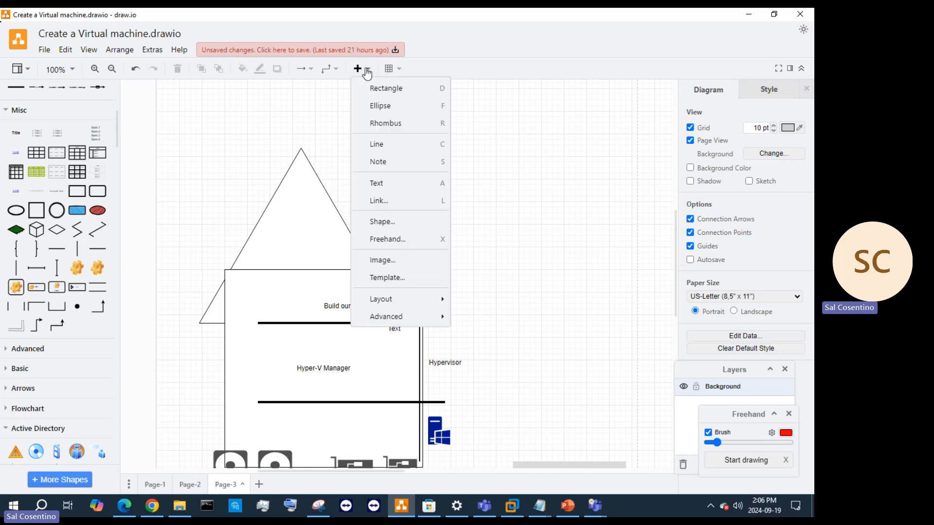
{"action": "left_click", "coordinate": [13, 389]}
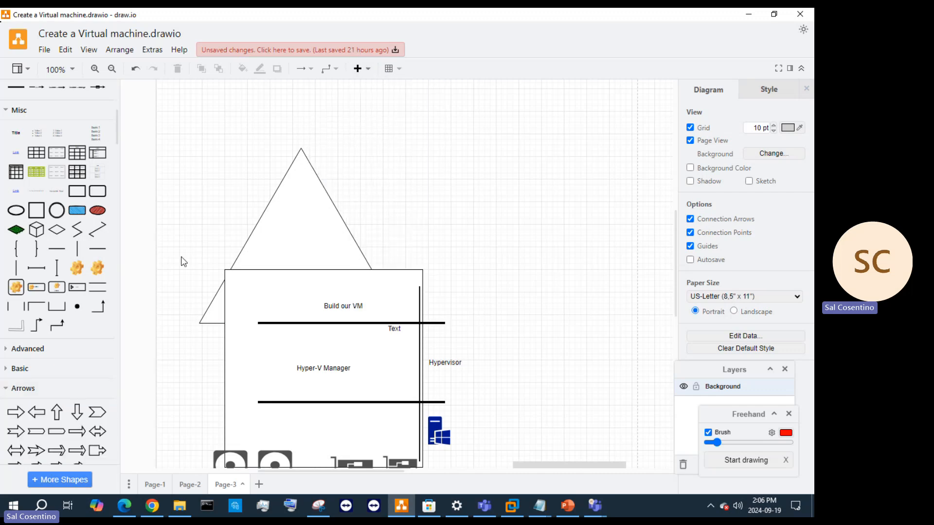
Step: Add the user shape from the Advanced shapes and place it in the empty area above the INC 2 image
{"action": "scroll", "coordinate": [63, 330], "scroll_direction": "down", "scroll_amount": 2}
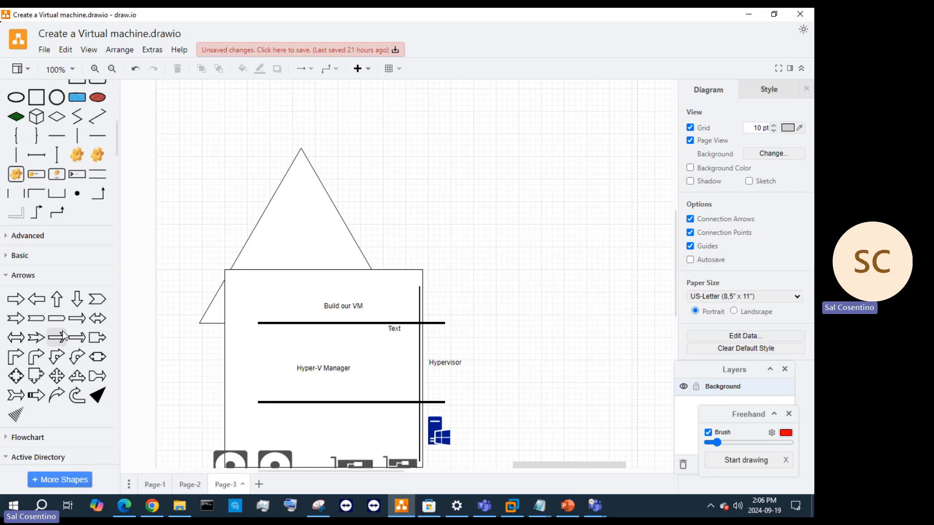
{"action": "left_click", "coordinate": [57, 241]}
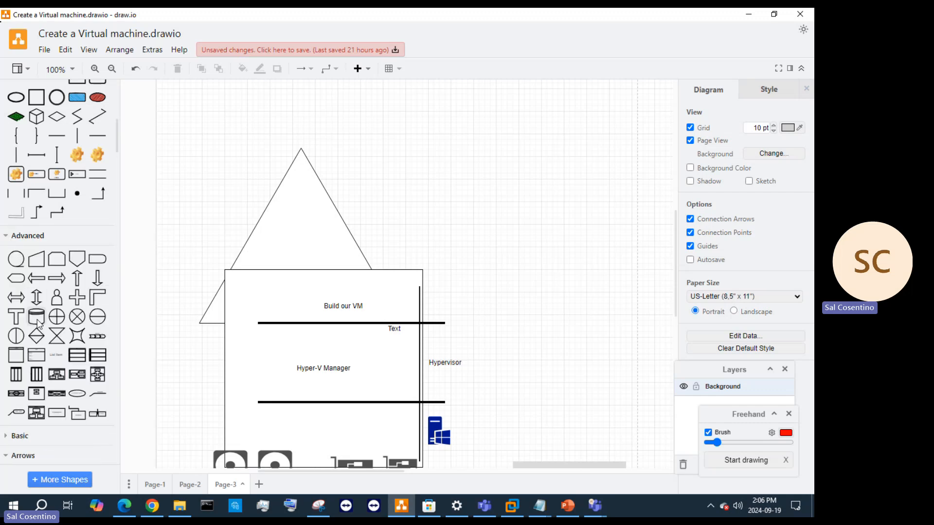
{"action": "left_click", "coordinate": [54, 298]}
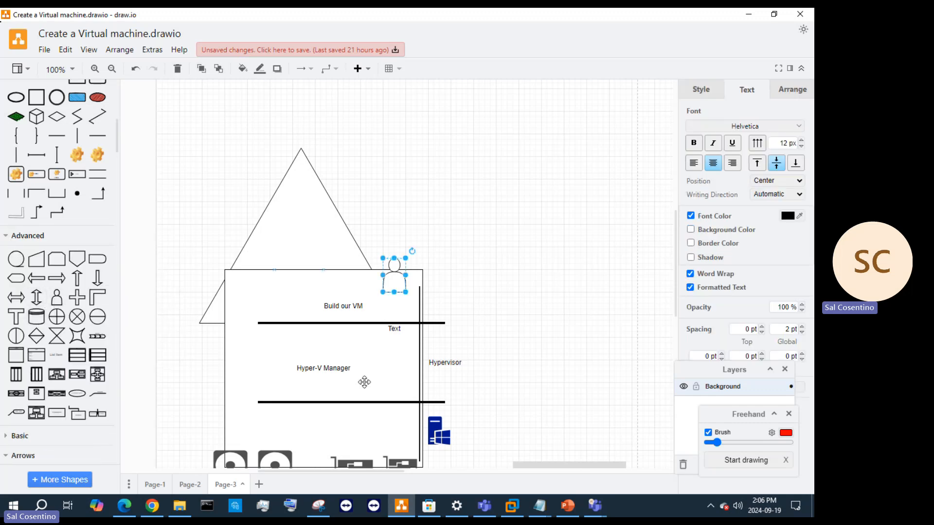
{"action": "left_click", "coordinate": [547, 366]}
{"action": "left_click_drag", "start_coordinate": [394, 286], "coordinate": [561, 395]}
{"action": "scroll", "coordinate": [602, 379], "scroll_direction": "down", "scroll_amount": 3}
{"action": "scroll", "coordinate": [146, 325], "scroll_direction": "up", "scroll_amount": 2}
{"action": "scroll", "coordinate": [104, 297], "scroll_direction": "up", "scroll_amount": 1}
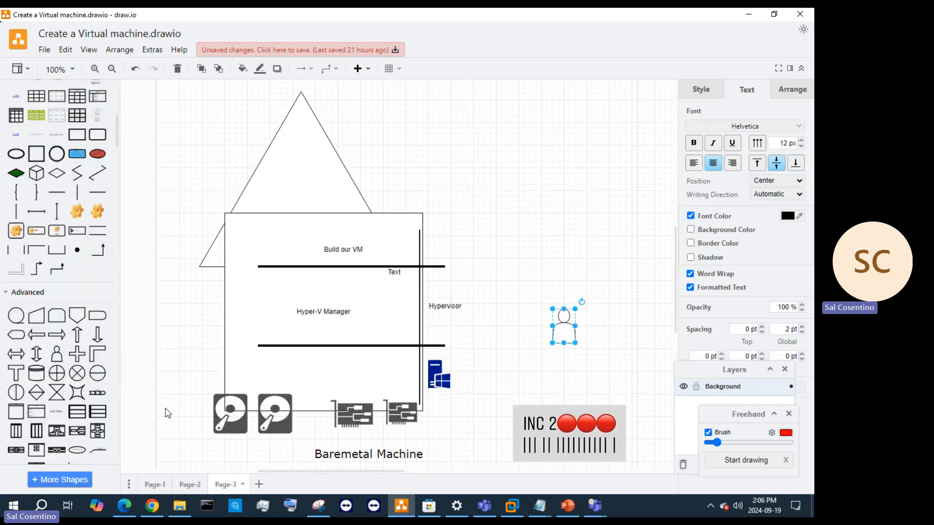
Step: Copy the laptop picture from Page-2 and return to Page-3
{"action": "left_click", "coordinate": [185, 472]}
{"action": "left_click", "coordinate": [184, 483]}
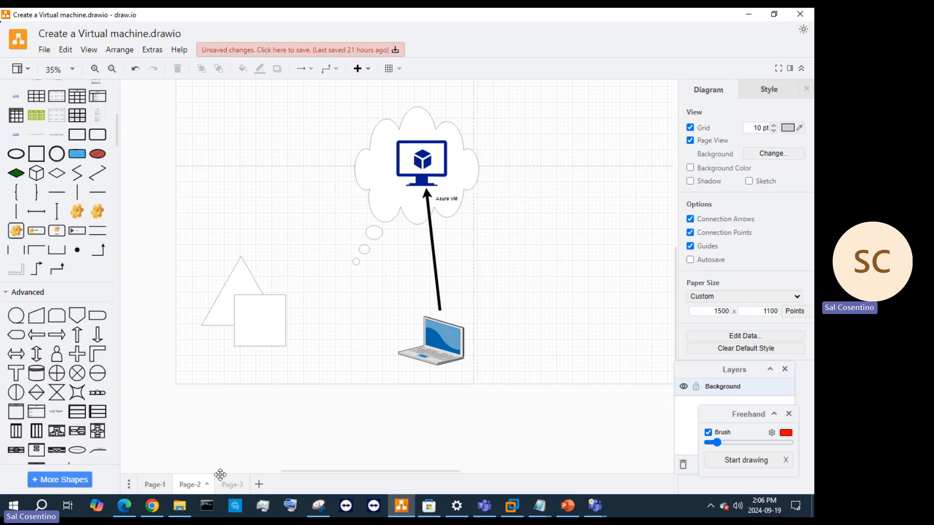
{"action": "left_click", "coordinate": [423, 325]}
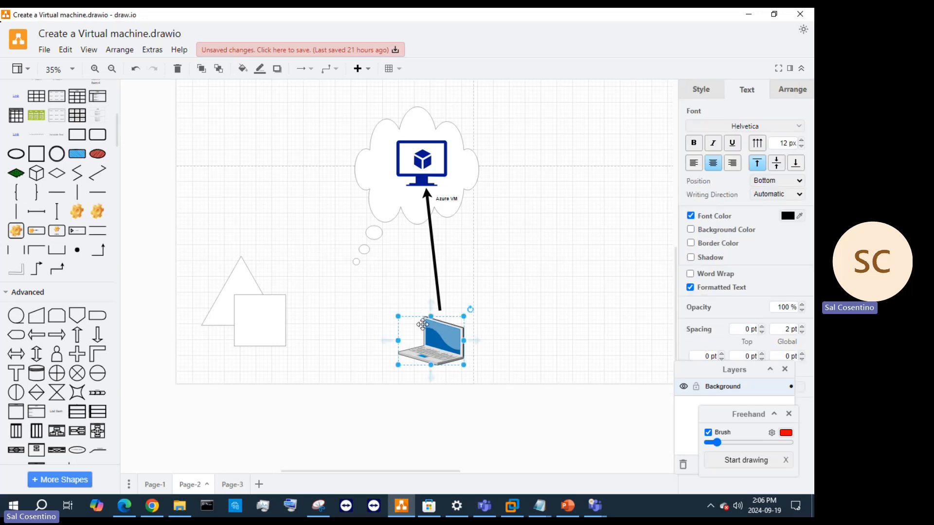
{"action": "left_click", "coordinate": [231, 485]}
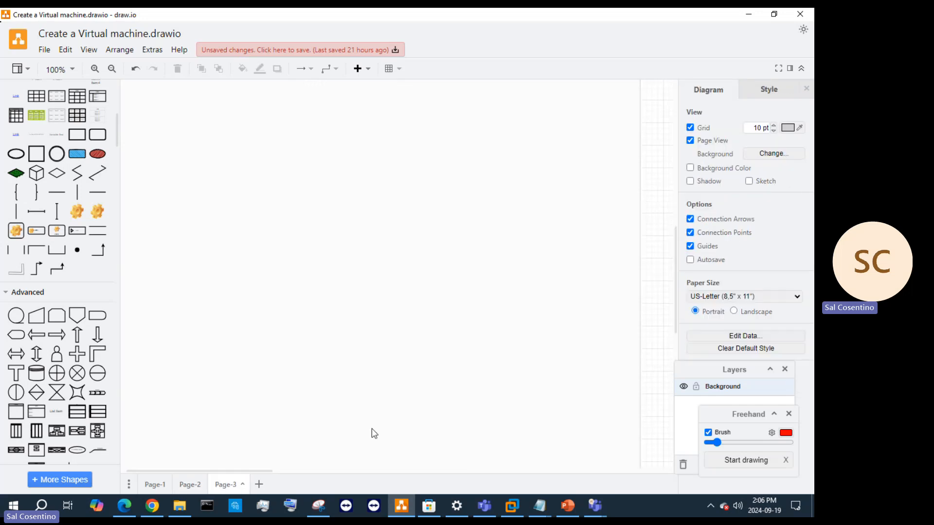
Step: Bring the green and yellow VMware icon closer, to the lower right of the user shape, and raise the user shape slightly
{"action": "scroll", "coordinate": [413, 347], "scroll_direction": "up", "scroll_amount": 5}
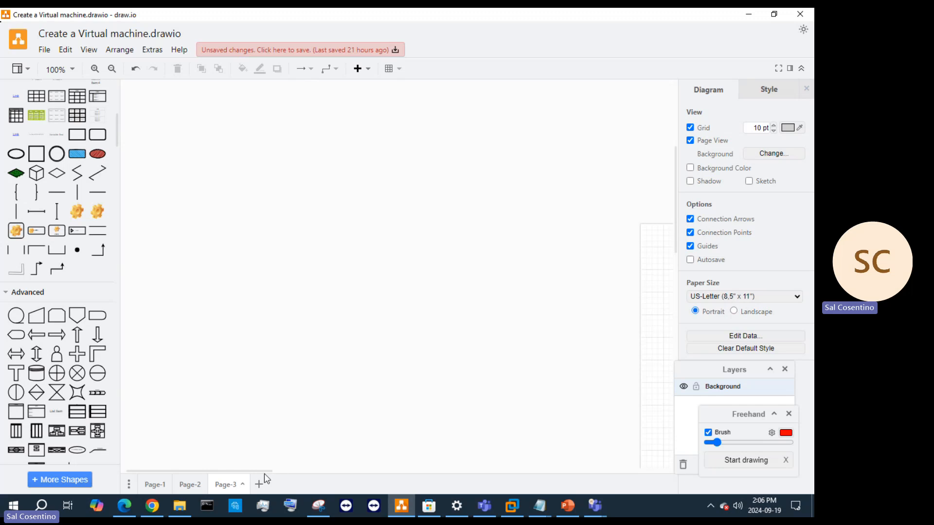
{"action": "left_click_drag", "start_coordinate": [264, 471], "coordinate": [438, 468]}
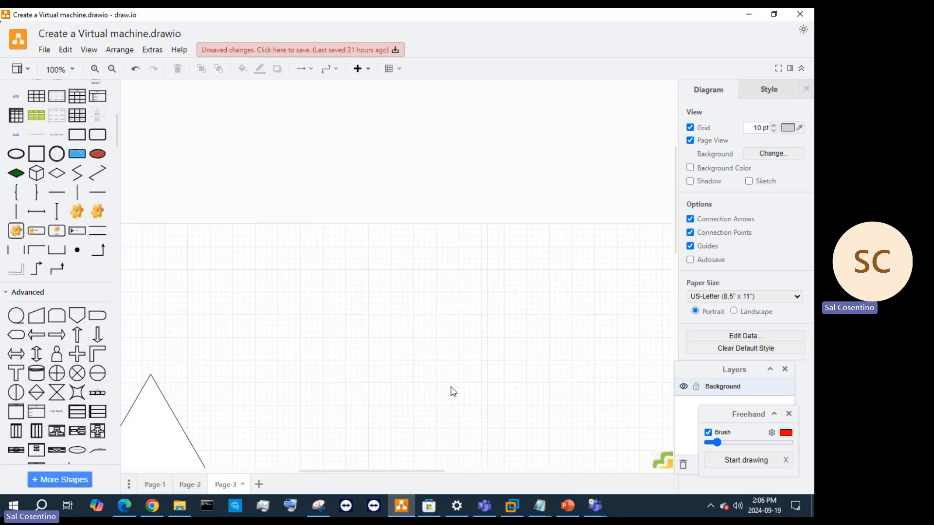
{"action": "scroll", "coordinate": [472, 369], "scroll_direction": "down", "scroll_amount": 1}
{"action": "scroll", "coordinate": [489, 354], "scroll_direction": "down", "scroll_amount": 7}
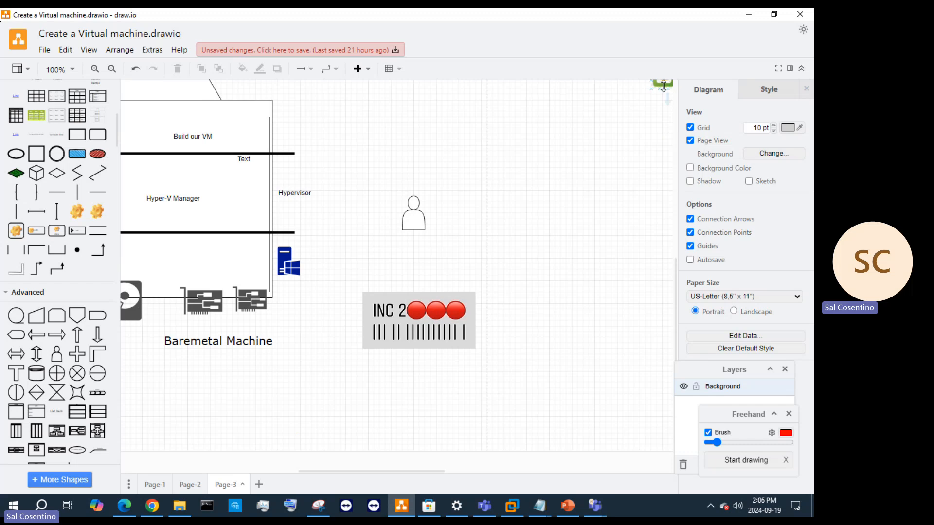
{"action": "left_click_drag", "start_coordinate": [663, 86], "coordinate": [318, 102]}
{"action": "scroll", "coordinate": [442, 161], "scroll_direction": "up", "scroll_amount": 5}
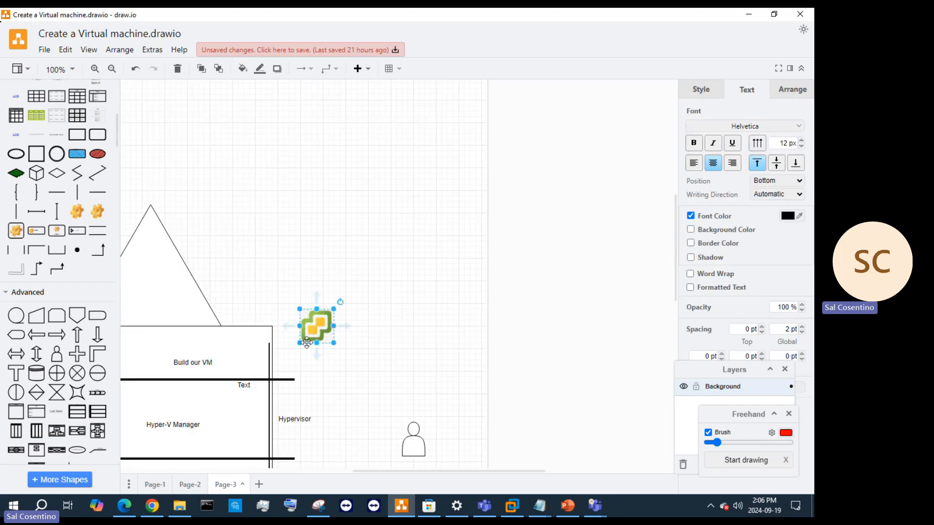
{"action": "left_click_drag", "start_coordinate": [307, 343], "coordinate": [517, 422]}
{"action": "scroll", "coordinate": [486, 340], "scroll_direction": "down", "scroll_amount": 4}
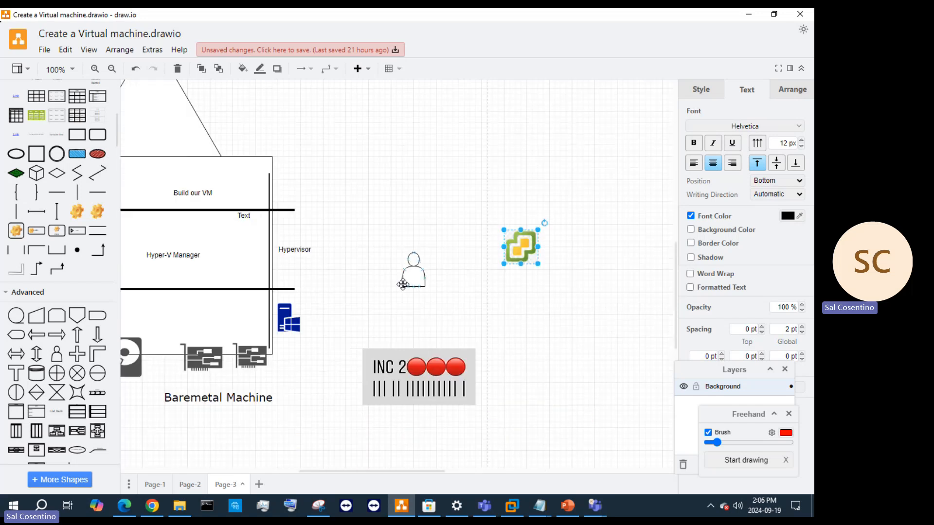
{"action": "left_click_drag", "start_coordinate": [403, 284], "coordinate": [409, 222]}
{"action": "left_click", "coordinate": [435, 292]}
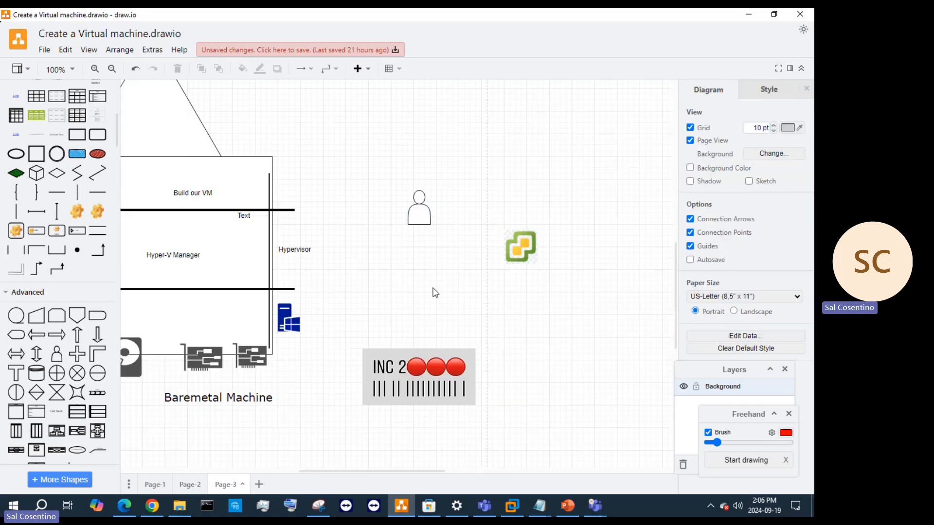
Step: Paste the laptop picture directly below the user shape and bring it to the front
{"action": "key", "text": "ctrl+v"}
{"action": "left_click_drag", "start_coordinate": [619, 394], "coordinate": [325, 304]}
{"action": "left_click_drag", "start_coordinate": [367, 248], "coordinate": [325, 267]}
{"action": "right_click", "coordinate": [325, 267]}
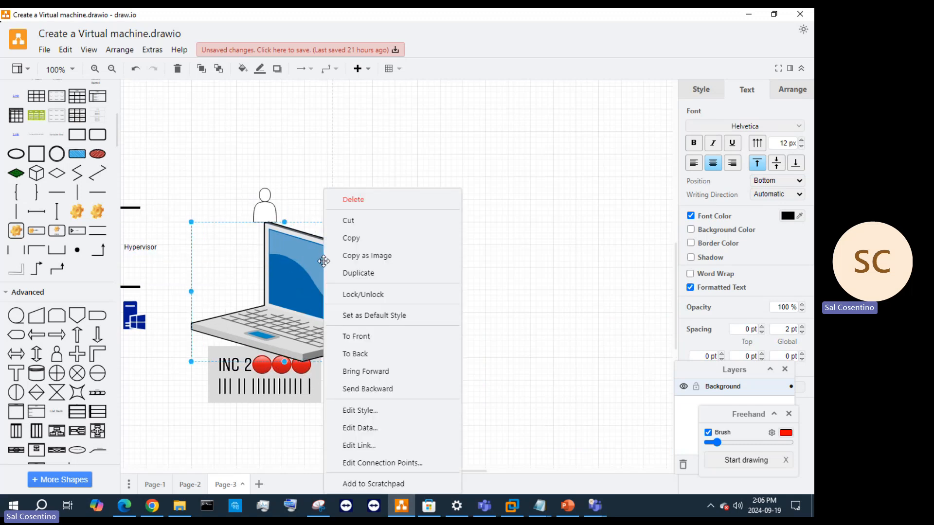
{"action": "left_click", "coordinate": [359, 338]}
{"action": "left_click", "coordinate": [353, 222]}
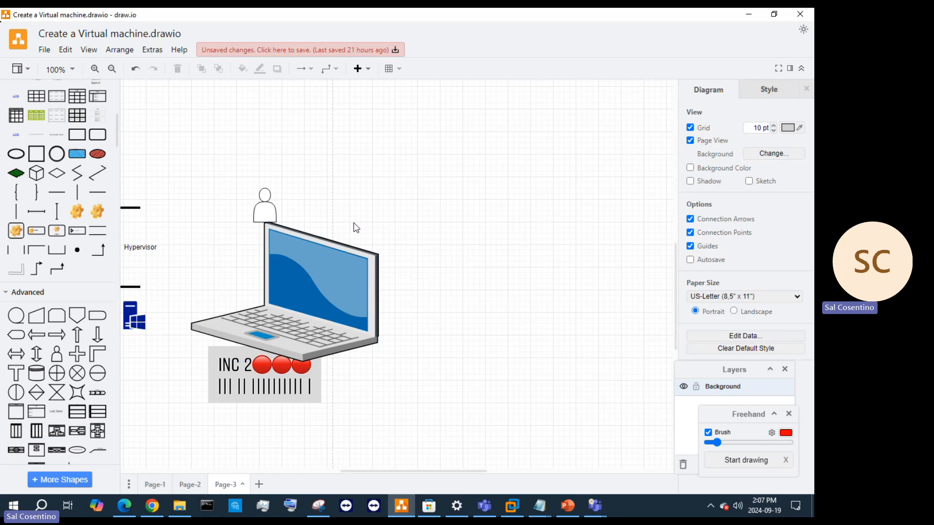
Step: Shrink the laptop and adjust its rotation so it fits between the user shape and the INC 2 image
{"action": "left_click", "coordinate": [331, 255]}
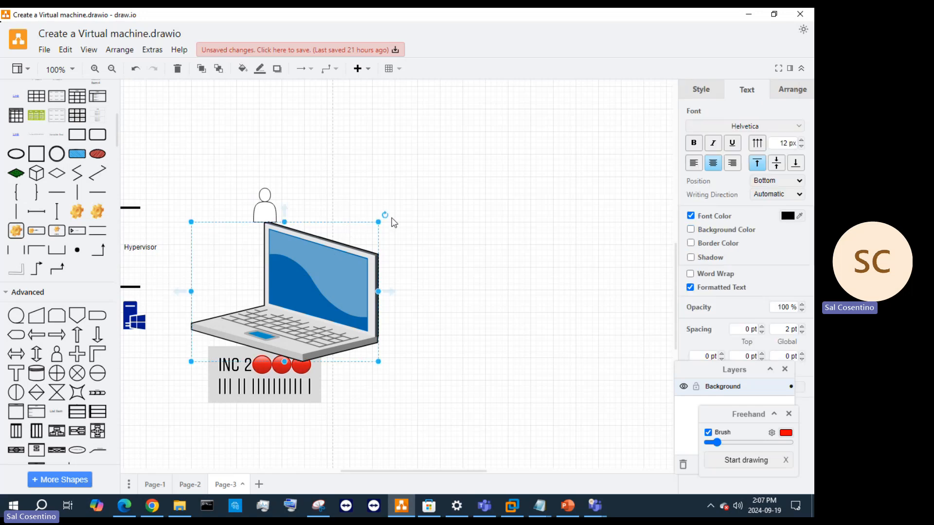
{"action": "left_click_drag", "start_coordinate": [378, 221], "coordinate": [231, 299]}
{"action": "left_click", "coordinate": [277, 290]}
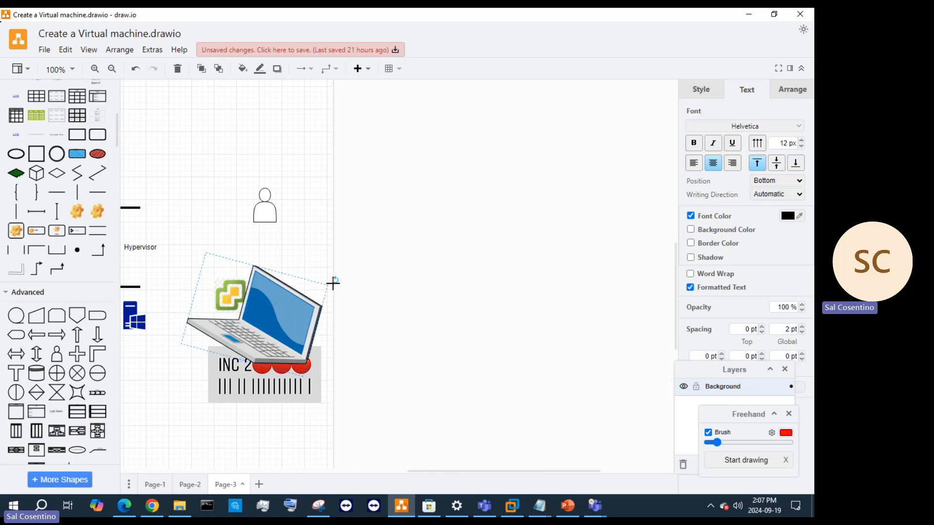
{"action": "left_click_drag", "start_coordinate": [334, 281], "coordinate": [304, 267]}
{"action": "left_click", "coordinate": [312, 266]}
Step: Move the VMware icon above the laptop's keyboard, beside its screen, and bring it forward
{"action": "left_click_drag", "start_coordinate": [230, 285], "coordinate": [218, 262]}
{"action": "right_click", "coordinate": [218, 261]}
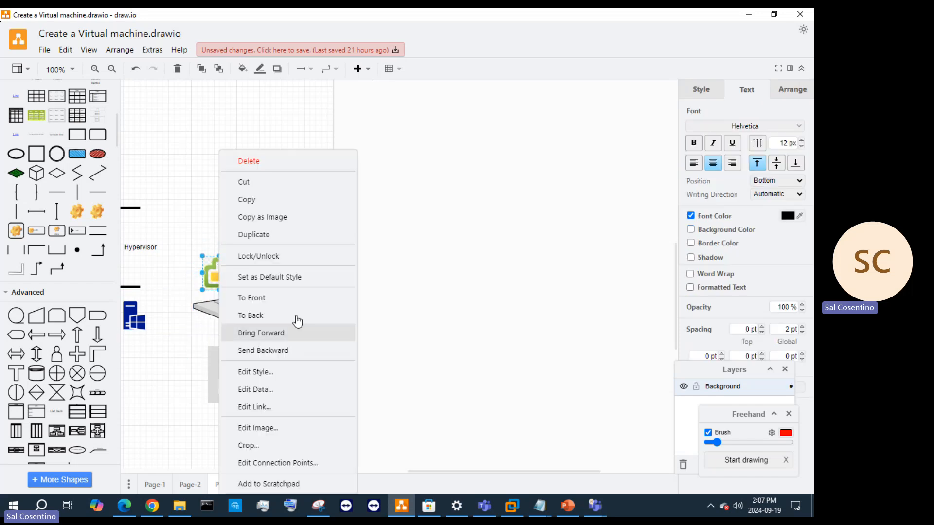
{"action": "left_click", "coordinate": [288, 335]}
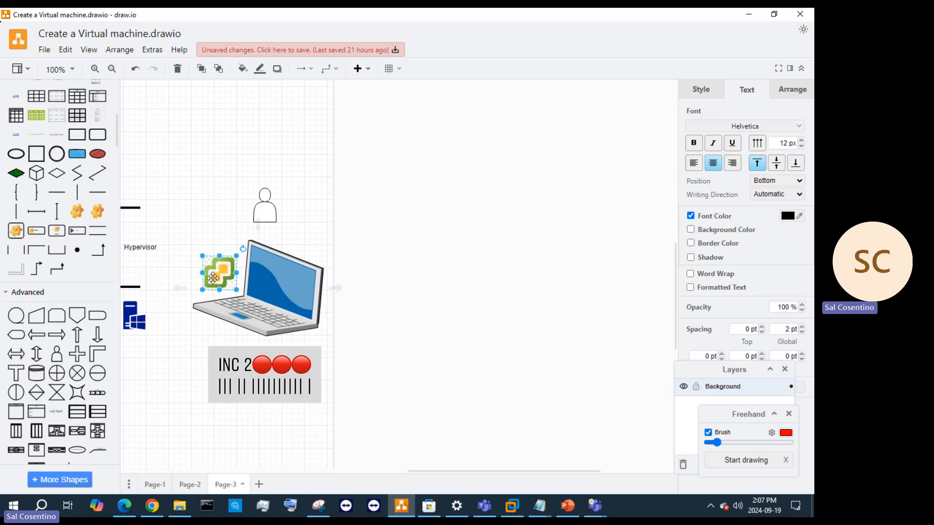
Step: Bring the VMware icon to the front on the laptop's screen, and move the user shape down to just above the laptop
{"action": "mouse_move", "coordinate": [212, 277]}
{"action": "left_mouse_down"}
{"action": "mouse_move", "coordinate": [252, 290]}
{"action": "mouse_move", "coordinate": [267, 277]}
{"action": "mouse_move", "coordinate": [217, 271]}
{"action": "left_mouse_up"}
{"action": "right_click", "coordinate": [218, 271]}
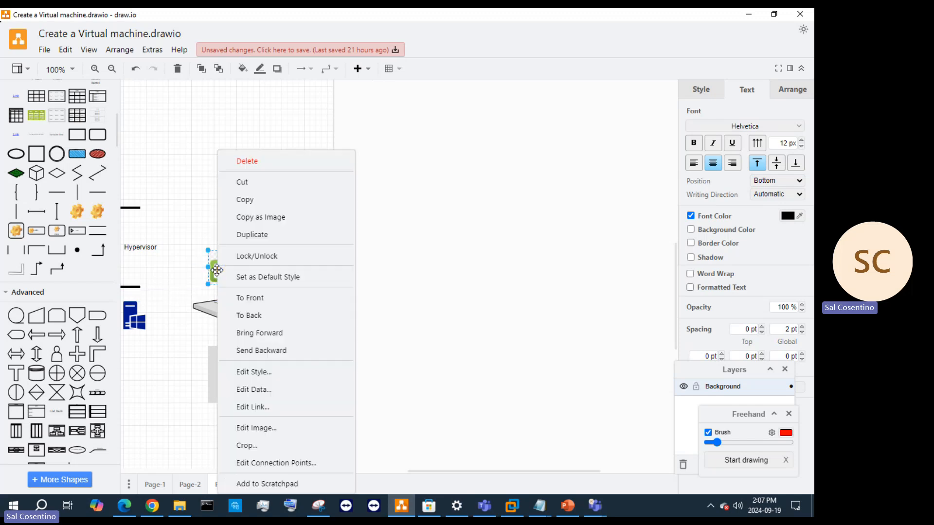
{"action": "left_click", "coordinate": [260, 306]}
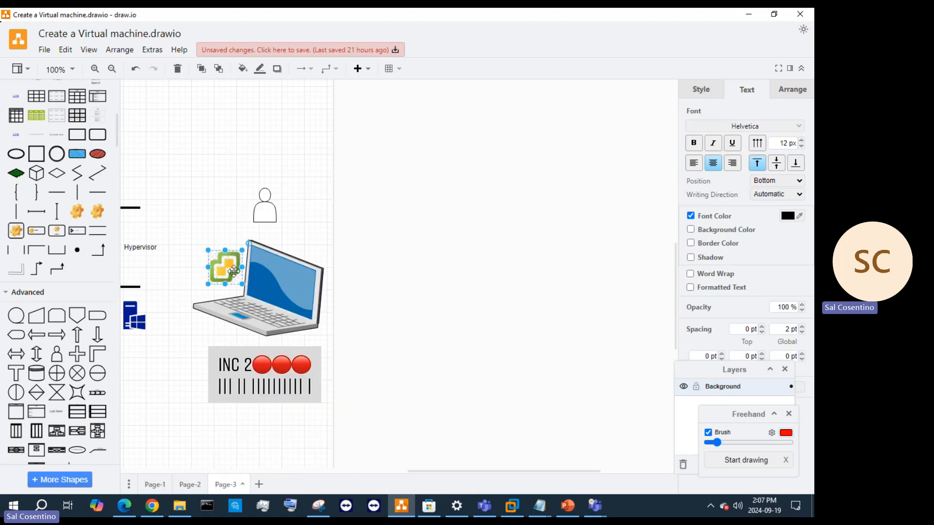
{"action": "left_click_drag", "start_coordinate": [216, 268], "coordinate": [296, 288]}
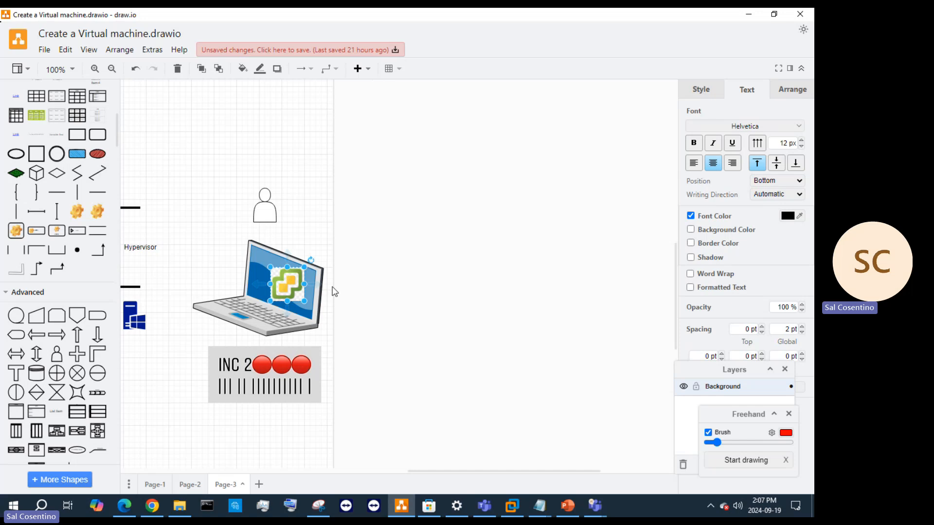
{"action": "left_click_drag", "start_coordinate": [270, 217], "coordinate": [292, 231]}
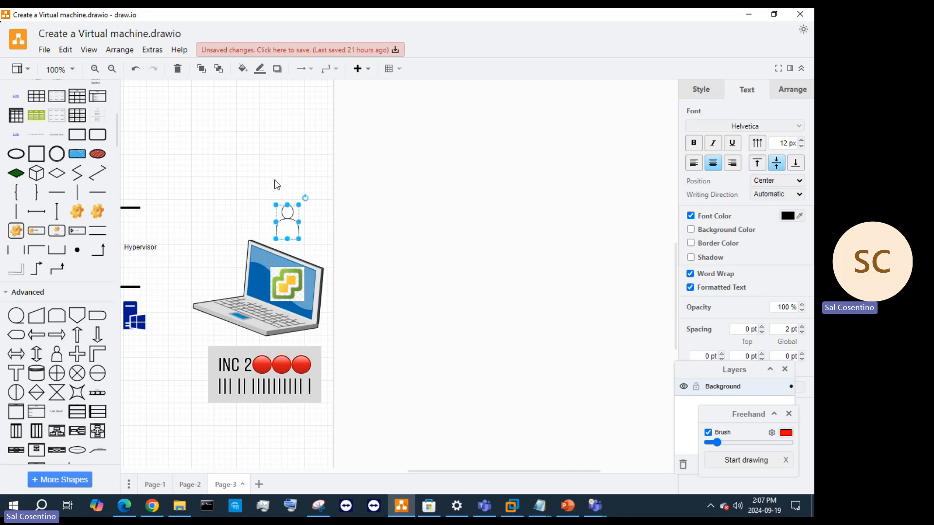
{"action": "left_click", "coordinate": [274, 182]}
Step: Insert a new text label into the bare-metal diagram, beside the Build our VM label
{"action": "left_click_drag", "start_coordinate": [421, 473], "coordinate": [315, 472]}
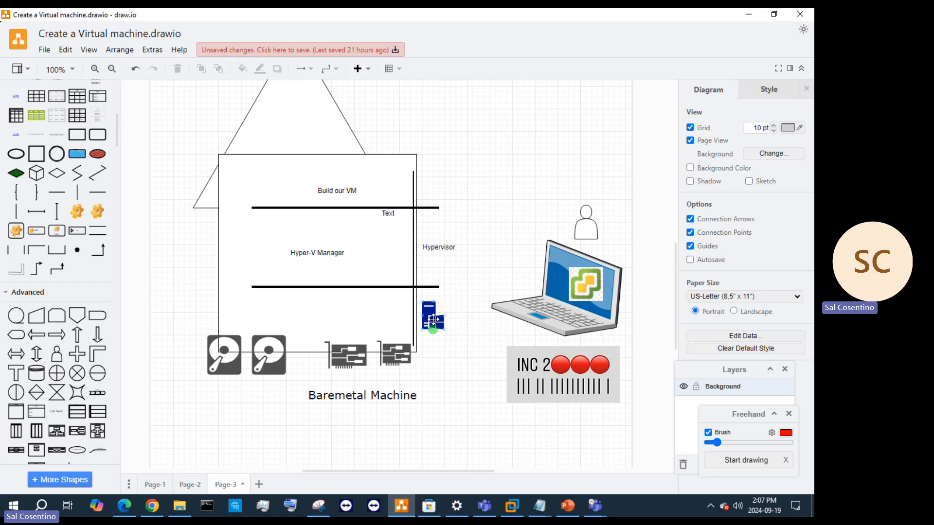
{"action": "scroll", "coordinate": [433, 321], "scroll_direction": "down", "scroll_amount": 3}
{"action": "scroll", "coordinate": [387, 297], "scroll_direction": "up", "scroll_amount": 2}
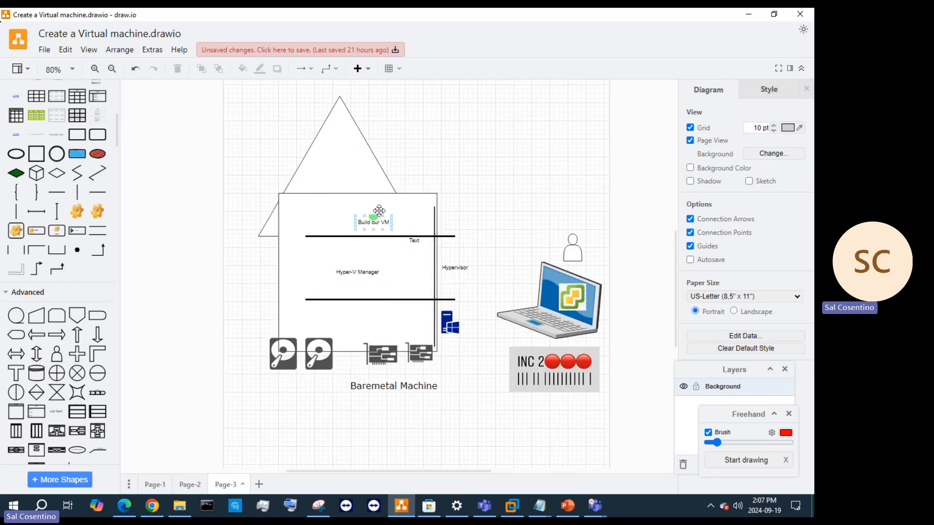
{"action": "scroll", "coordinate": [407, 213], "scroll_direction": "up", "scroll_amount": 3}
{"action": "scroll", "coordinate": [407, 213], "scroll_direction": "down", "scroll_amount": 2}
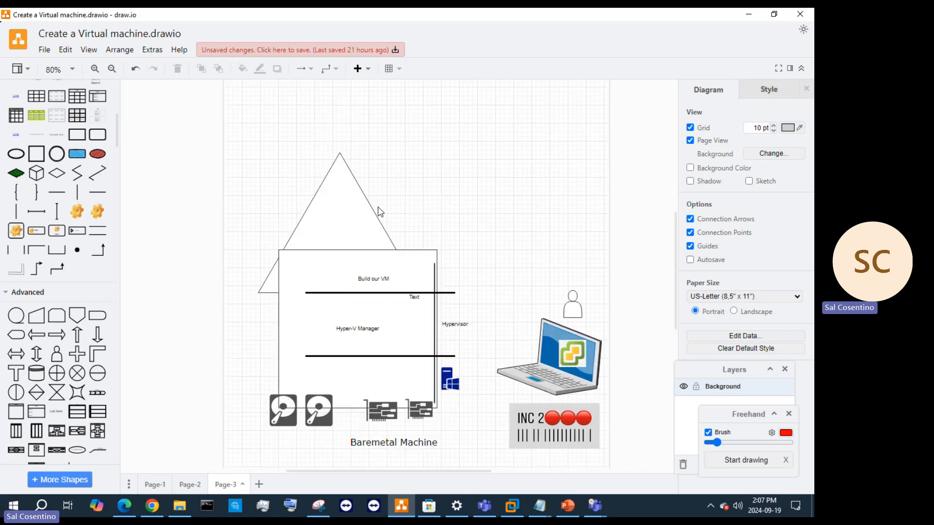
{"action": "scroll", "coordinate": [54, 148], "scroll_direction": "up", "scroll_amount": 7}
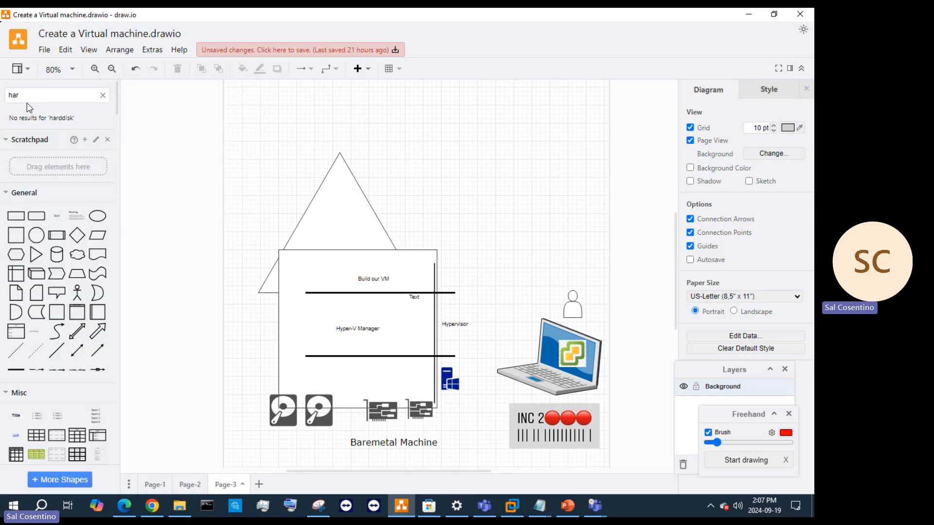
{"action": "left_click", "coordinate": [358, 68]}
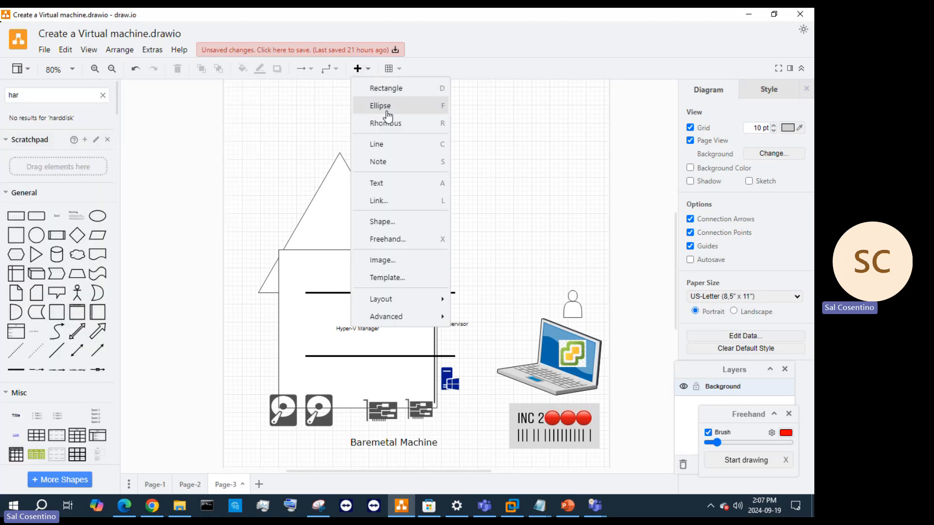
{"action": "left_click", "coordinate": [389, 183]}
Step: Shift and widen the large Hyper-V Manager rectangle so it meets the triangle's base, and delete the stray connector beside Build our VM
{"action": "mouse_move", "coordinate": [411, 263]}
{"action": "left_mouse_down"}
{"action": "mouse_move", "coordinate": [389, 152]}
{"action": "mouse_move", "coordinate": [406, 261]}
{"action": "mouse_move", "coordinate": [385, 262]}
{"action": "mouse_move", "coordinate": [394, 261]}
{"action": "left_mouse_up"}
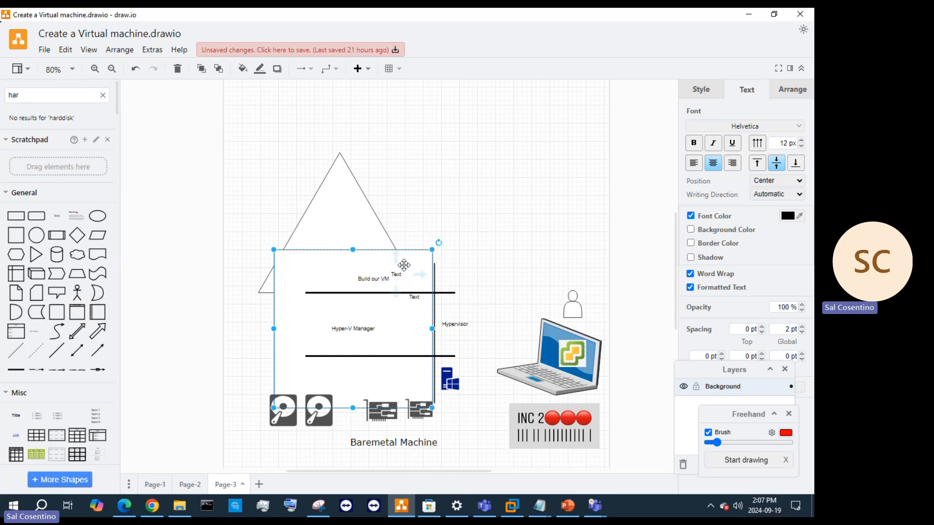
{"action": "mouse_move", "coordinate": [410, 269]}
{"action": "left_mouse_down"}
{"action": "mouse_move", "coordinate": [425, 254]}
{"action": "mouse_move", "coordinate": [420, 237]}
{"action": "mouse_move", "coordinate": [406, 260]}
{"action": "mouse_move", "coordinate": [374, 240]}
{"action": "mouse_move", "coordinate": [394, 273]}
{"action": "left_mouse_up"}
{"action": "left_click", "coordinate": [468, 259]}
{"action": "left_click", "coordinate": [396, 279]}
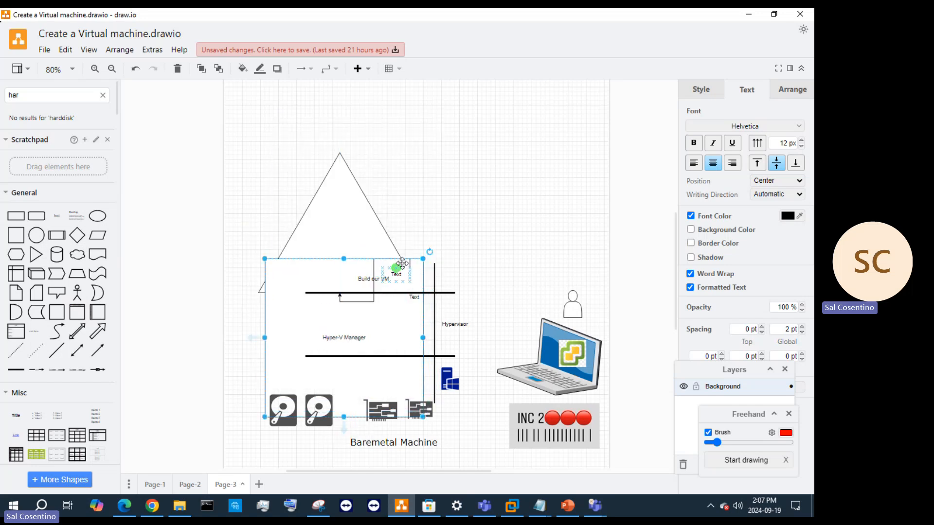
{"action": "left_click", "coordinate": [442, 265]}
{"action": "left_click", "coordinate": [374, 287]}
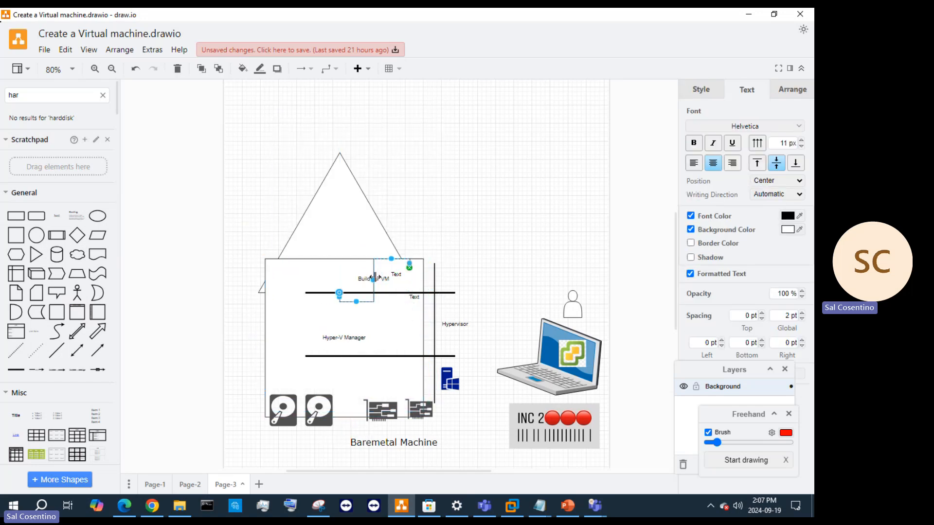
{"action": "left_click", "coordinate": [418, 276]}
{"action": "left_click_drag", "start_coordinate": [424, 258], "coordinate": [448, 251]}
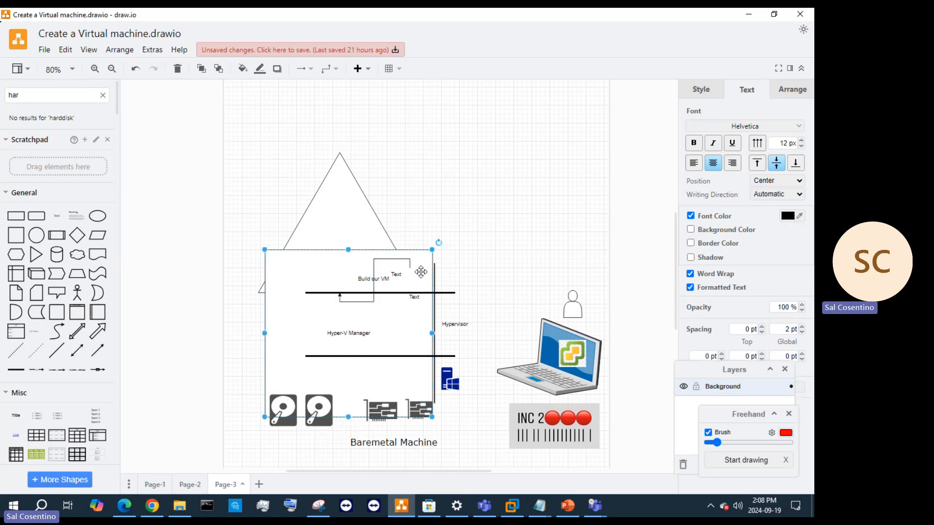
{"action": "left_click", "coordinate": [407, 259]}
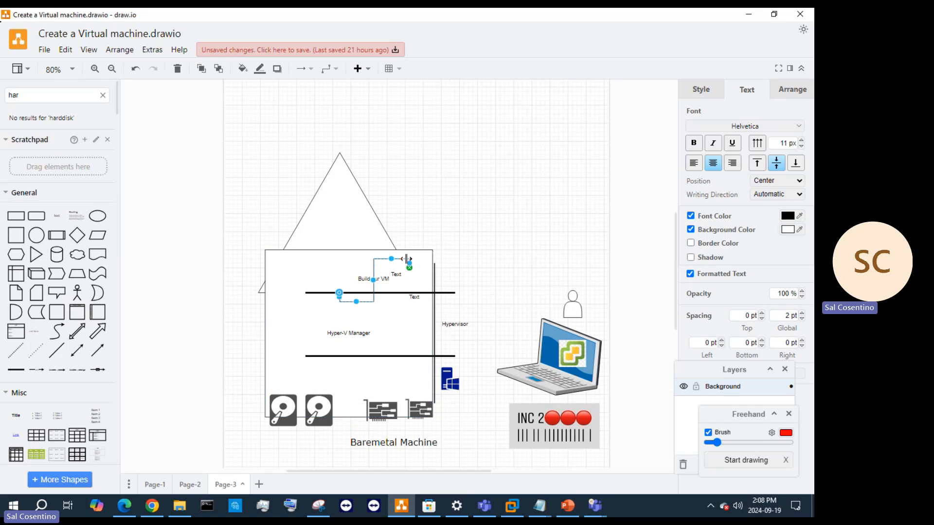
{"action": "key", "text": "Delete"}
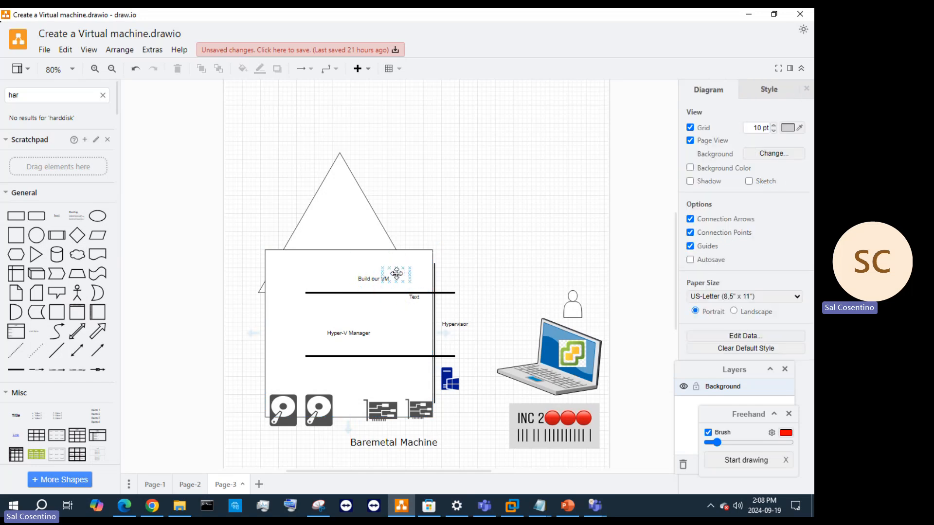
Step: Move the new text label above the triangle's peak and enter the title Archoitecture
{"action": "left_click_drag", "start_coordinate": [394, 276], "coordinate": [322, 129]}
{"action": "double_click", "coordinate": [323, 129]}
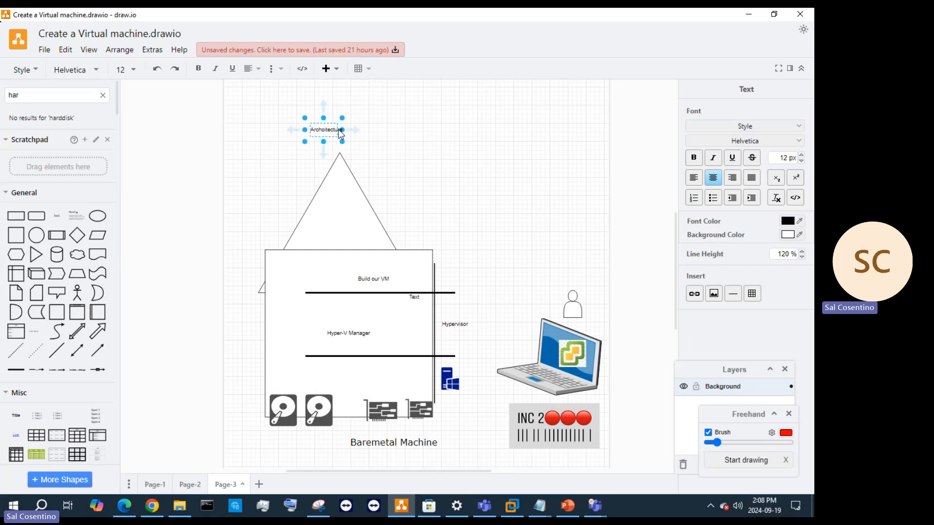
{"action": "double_click", "coordinate": [338, 130]}
{"action": "right_click", "coordinate": [327, 131]}
{"action": "right_click", "coordinate": [335, 131]}
{"action": "left_click", "coordinate": [332, 128]}
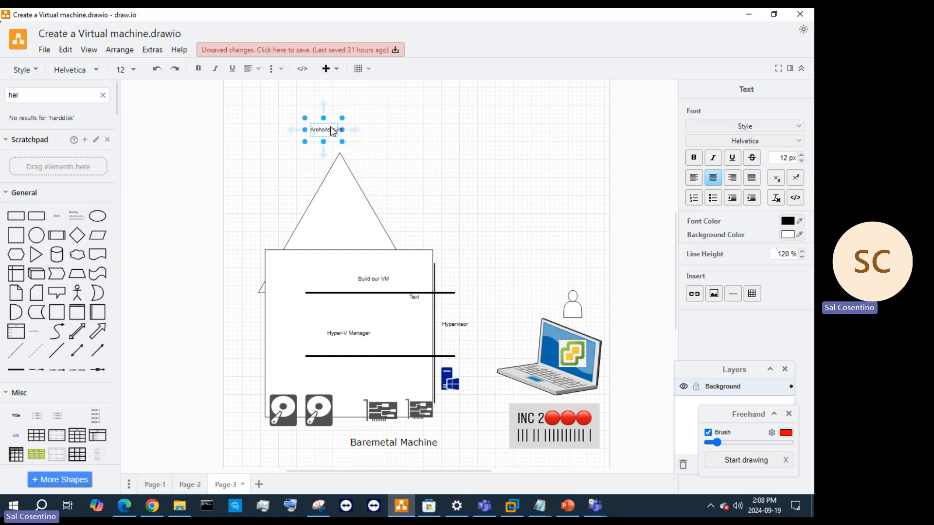
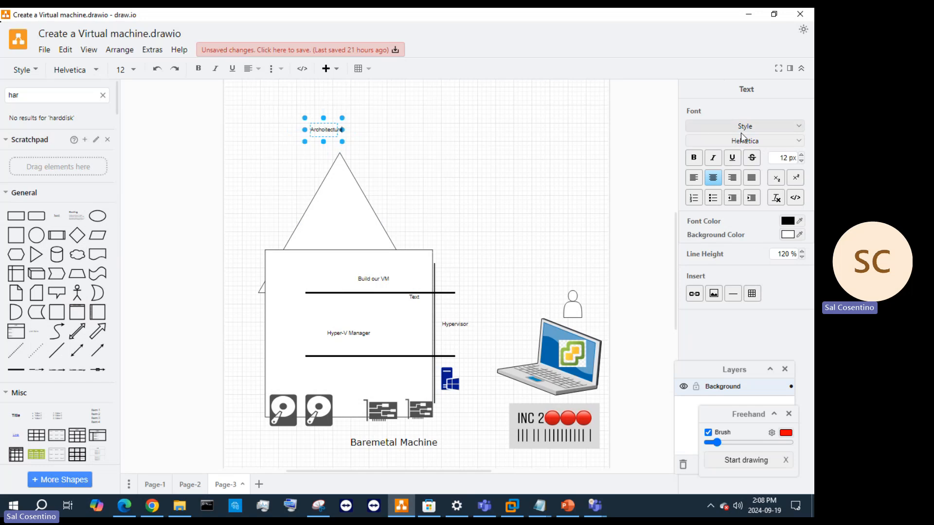
Step: Apply the Heading 1 style to the title above the triangle and try to colour it red (FF0000)
{"action": "left_click", "coordinate": [753, 126]}
{"action": "left_click", "coordinate": [734, 166]}
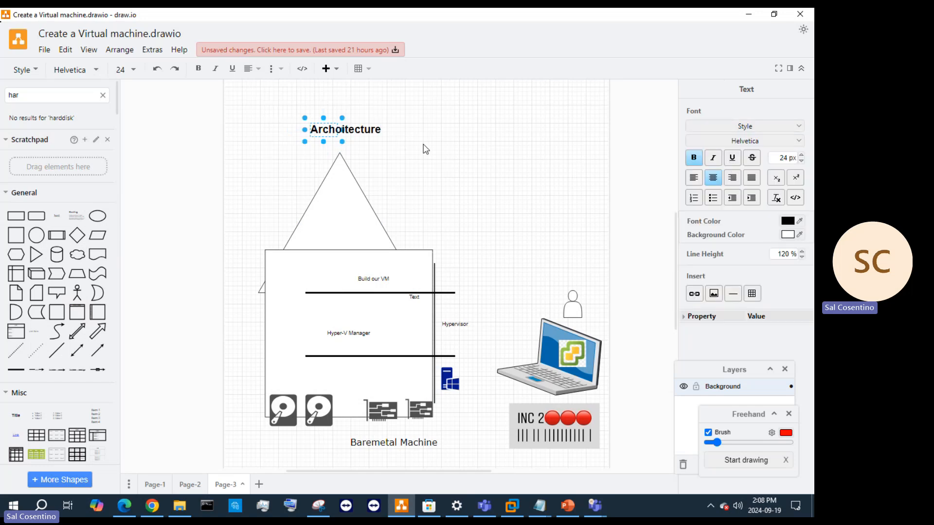
{"action": "left_click", "coordinate": [788, 222]}
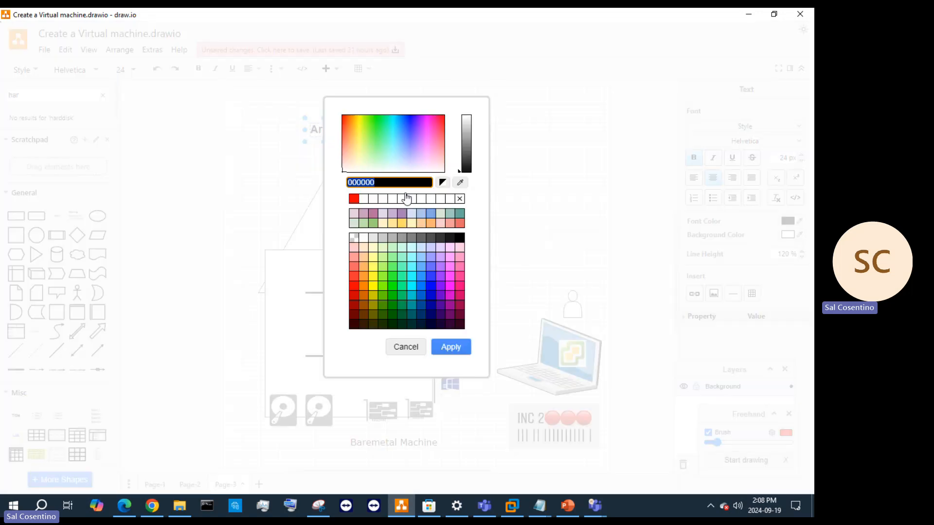
{"action": "left_click", "coordinate": [353, 285]}
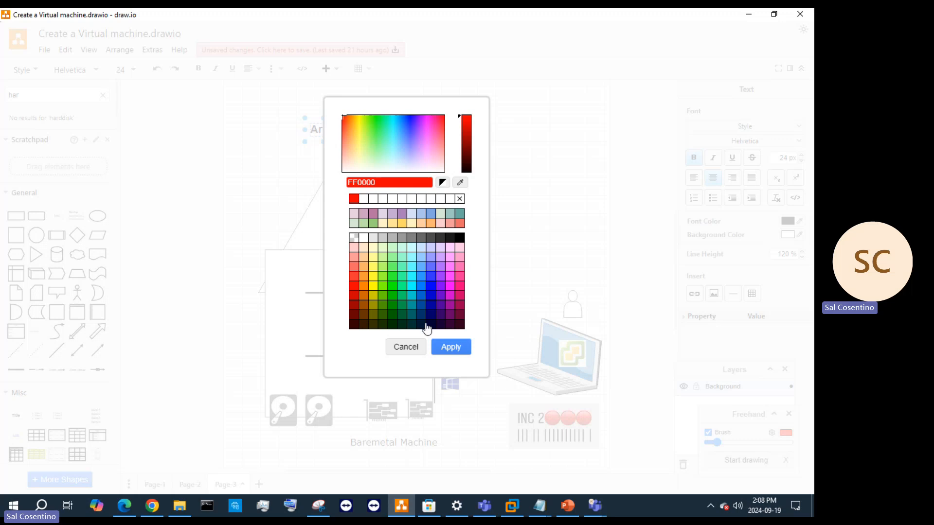
{"action": "left_click", "coordinate": [448, 346]}
{"action": "left_click", "coordinate": [391, 131]}
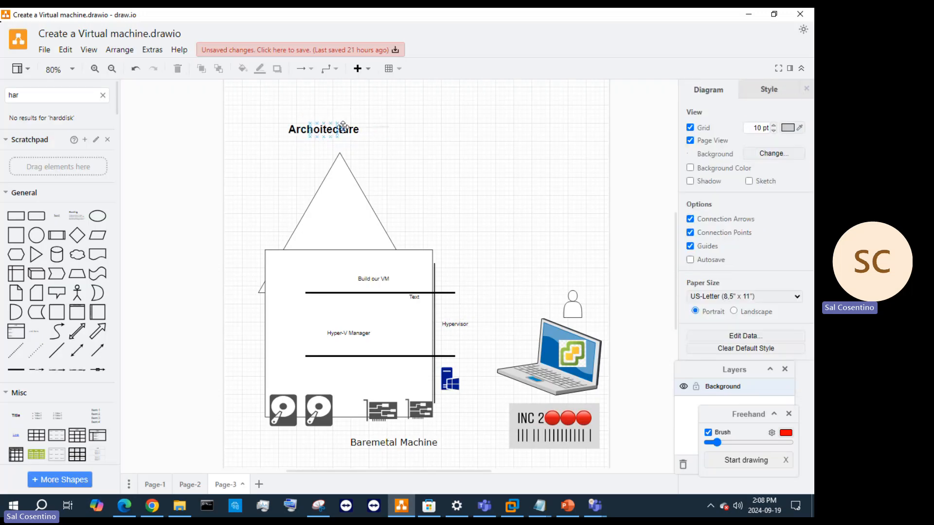
Step: Undo the title's formatting, its wording and its move above the triangle
{"action": "left_click", "coordinate": [310, 129]}
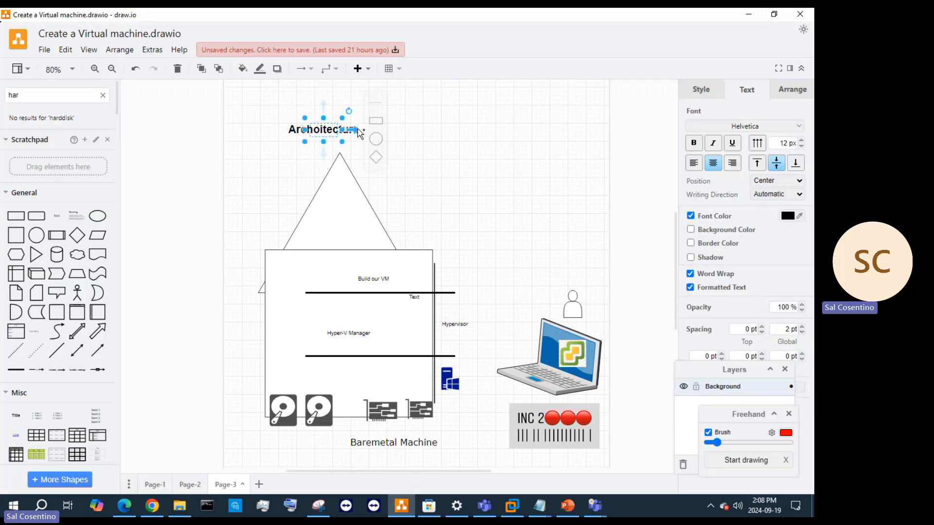
{"action": "left_click", "coordinate": [359, 121]}
{"action": "left_click", "coordinate": [350, 123]}
{"action": "left_click", "coordinate": [137, 69]}
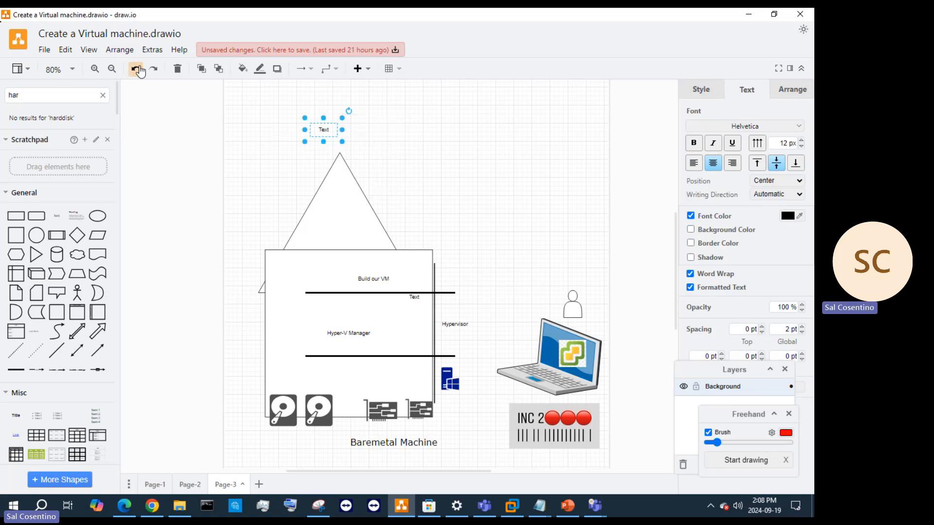
{"action": "left_click", "coordinate": [136, 69]}
Step: Place the text label just above the triangle's peak with the title Archoitecture, and widen its box well to the right
{"action": "left_click_drag", "start_coordinate": [395, 269], "coordinate": [323, 138]}
{"action": "double_click", "coordinate": [323, 142]}
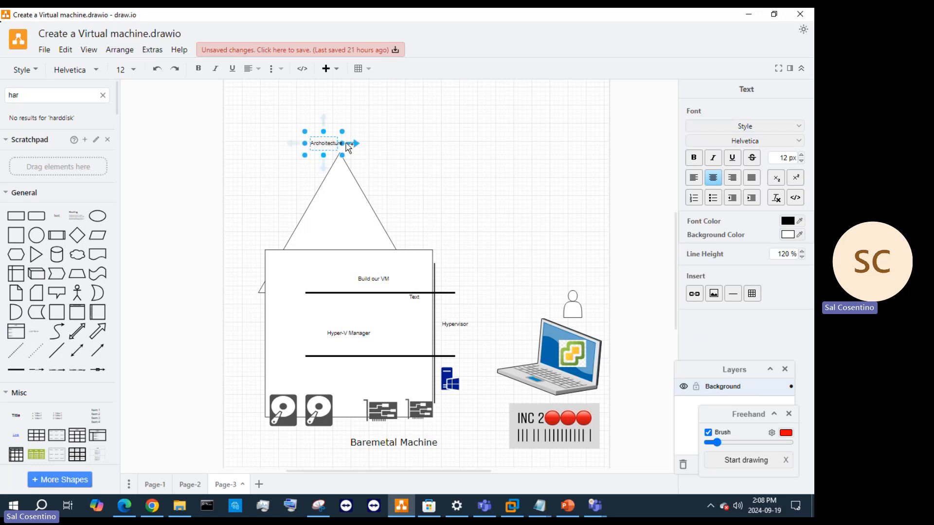
{"action": "left_click_drag", "start_coordinate": [343, 143], "coordinate": [468, 157]}
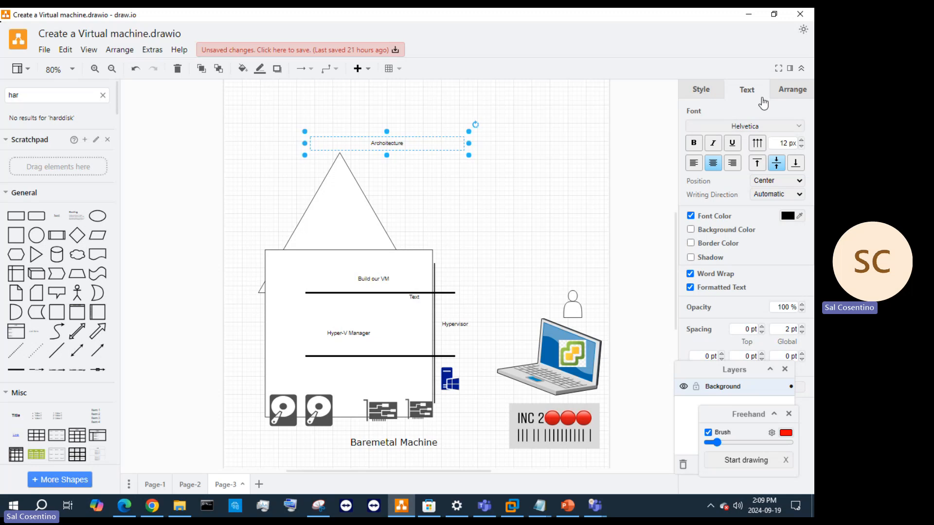
Step: Apply the Heading 1 style to the title text above the triangle
{"action": "left_click", "coordinate": [765, 133]}
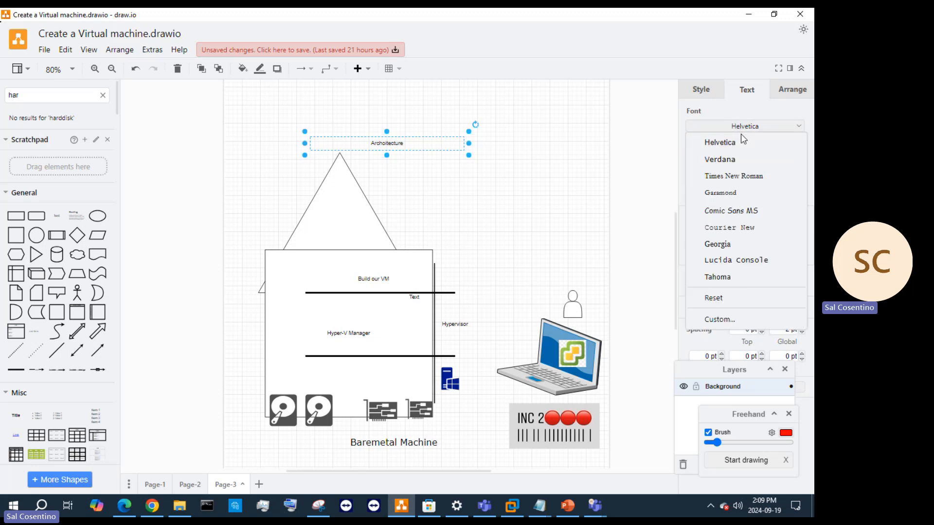
{"action": "left_click", "coordinate": [740, 133]}
{"action": "left_click", "coordinate": [533, 117]}
{"action": "left_click", "coordinate": [400, 140]}
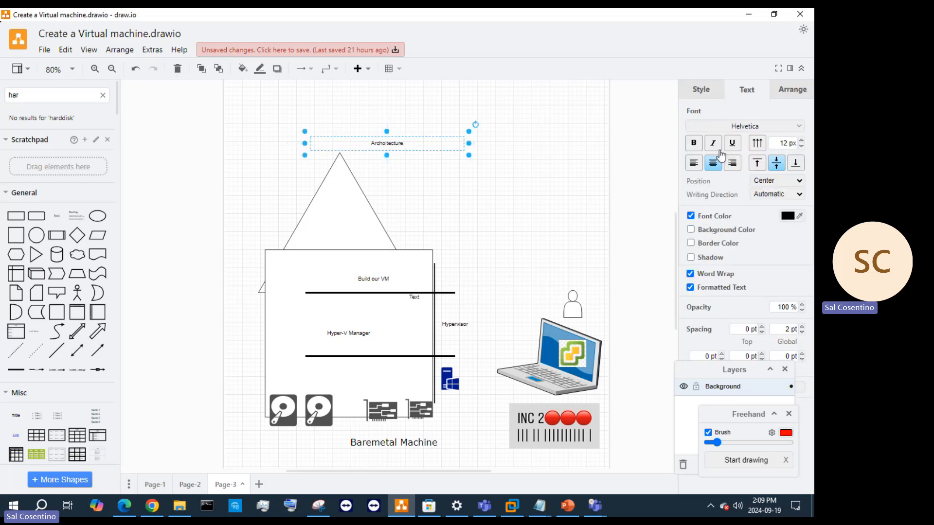
{"action": "left_click", "coordinate": [707, 92]}
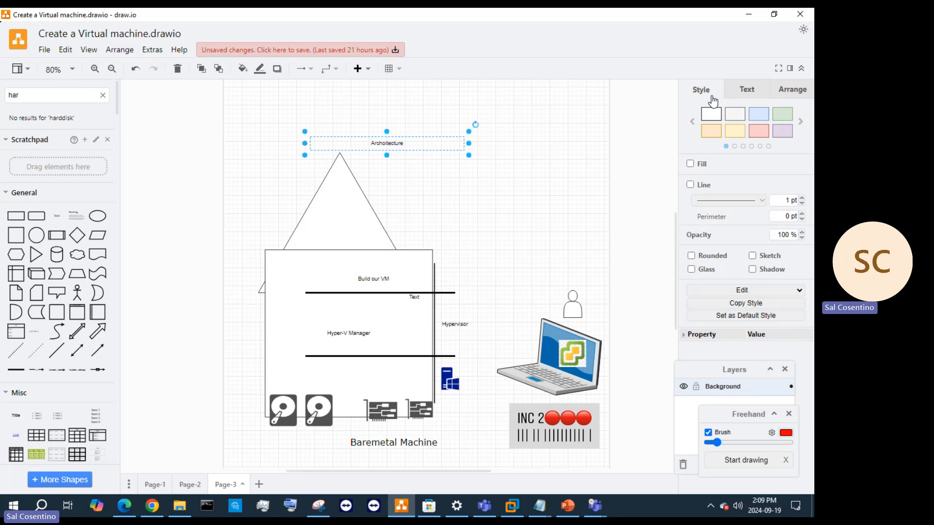
{"action": "left_click", "coordinate": [744, 91]}
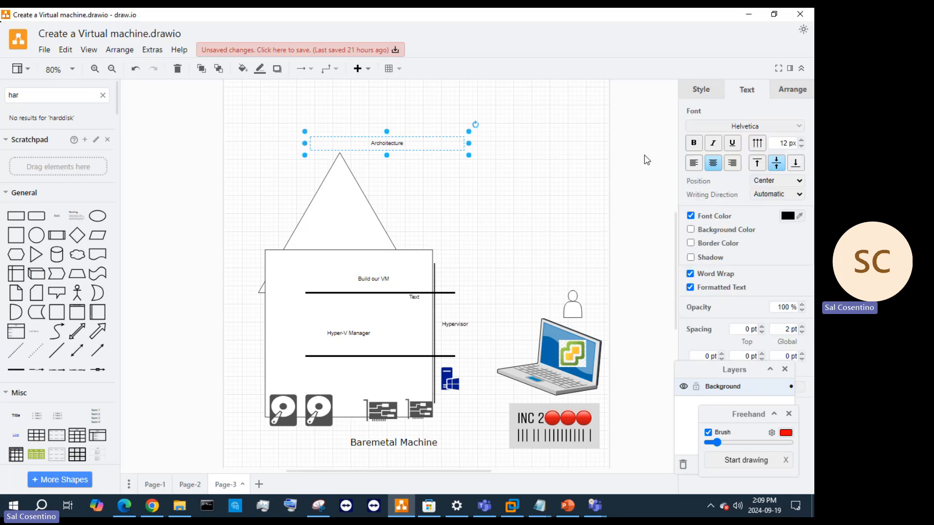
{"action": "double_click", "coordinate": [384, 138]}
{"action": "left_click", "coordinate": [789, 127]}
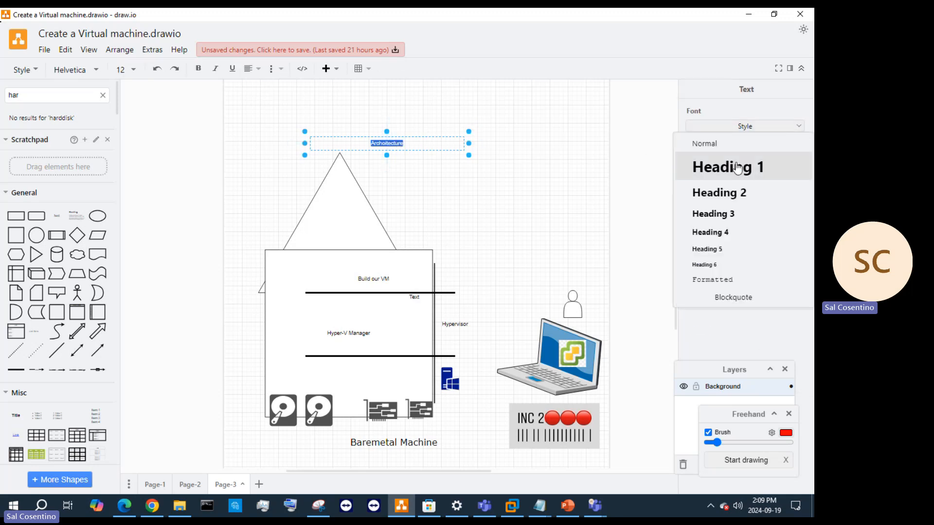
{"action": "left_click", "coordinate": [727, 164]}
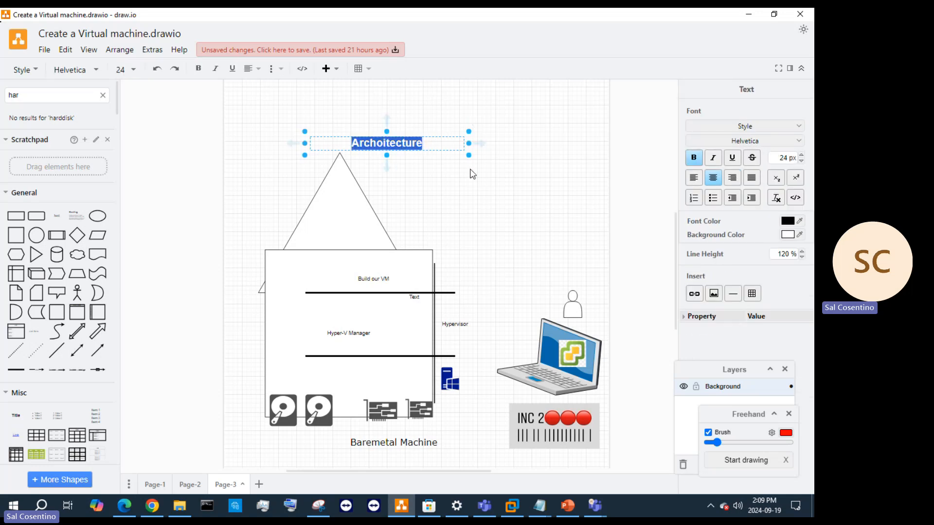
Step: Correct the title's spelling to Architecture and move it to the right of the triangle, above the user and laptop
{"action": "key", "text": "End"}
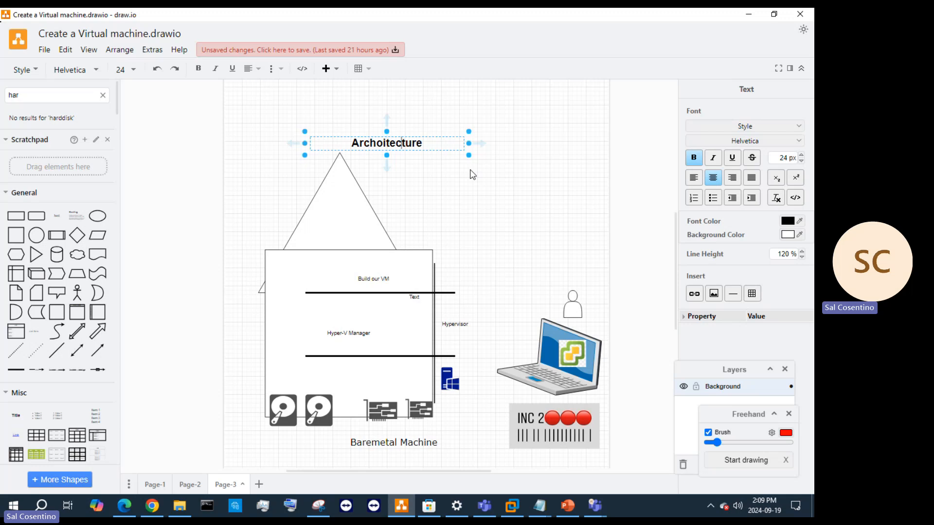
{"action": "key", "text": "BackSpace"}
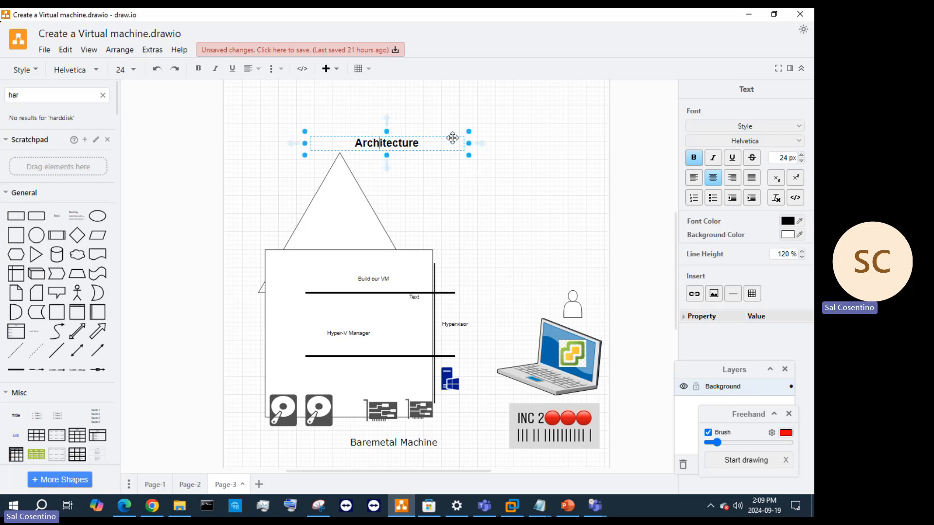
{"action": "left_click_drag", "start_coordinate": [461, 138], "coordinate": [595, 145]}
{"action": "left_click", "coordinate": [536, 214]}
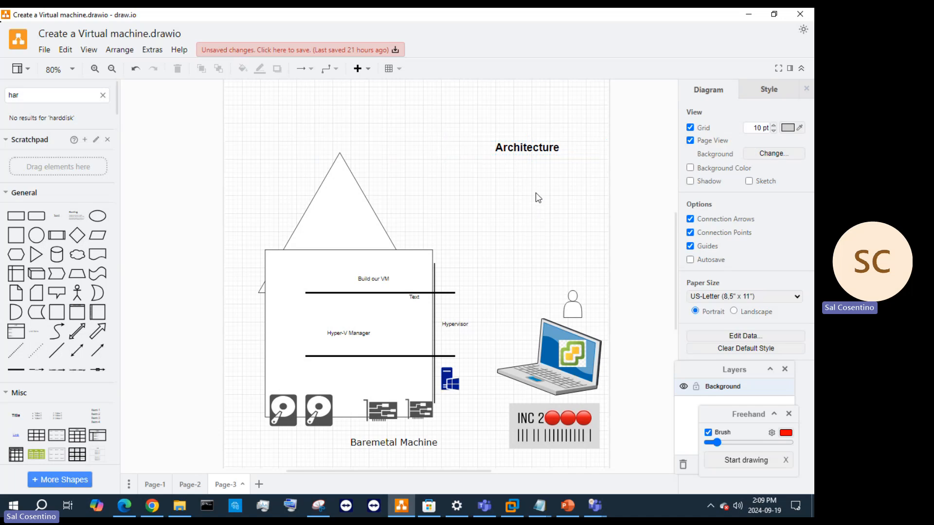
Step: Add a cloud shape below the Architecture title and enlarge it to fill the space above the person icon
{"action": "left_click", "coordinate": [521, 150]}
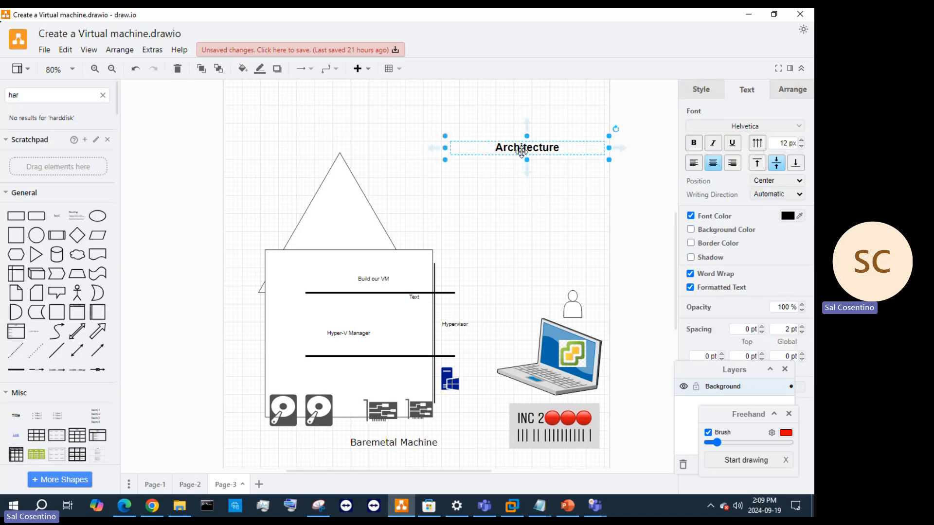
{"action": "double_click", "coordinate": [573, 147]}
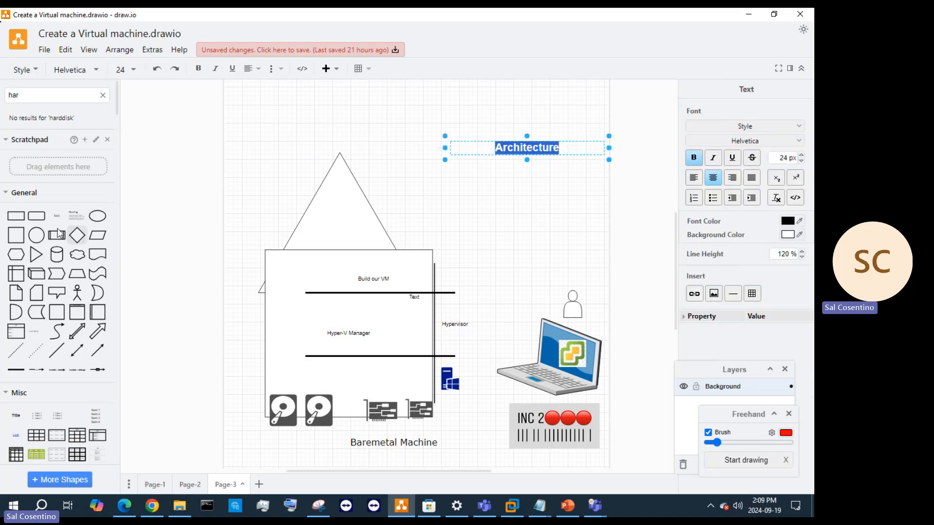
{"action": "left_click", "coordinate": [77, 254]}
{"action": "left_click", "coordinate": [524, 189]}
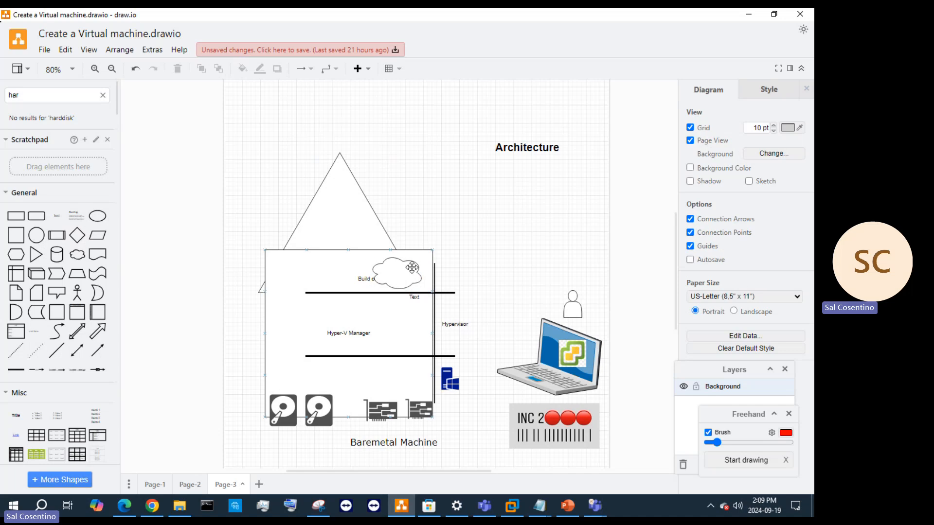
{"action": "left_click_drag", "start_coordinate": [410, 268], "coordinate": [588, 274]}
{"action": "left_click_drag", "start_coordinate": [505, 234], "coordinate": [529, 213]}
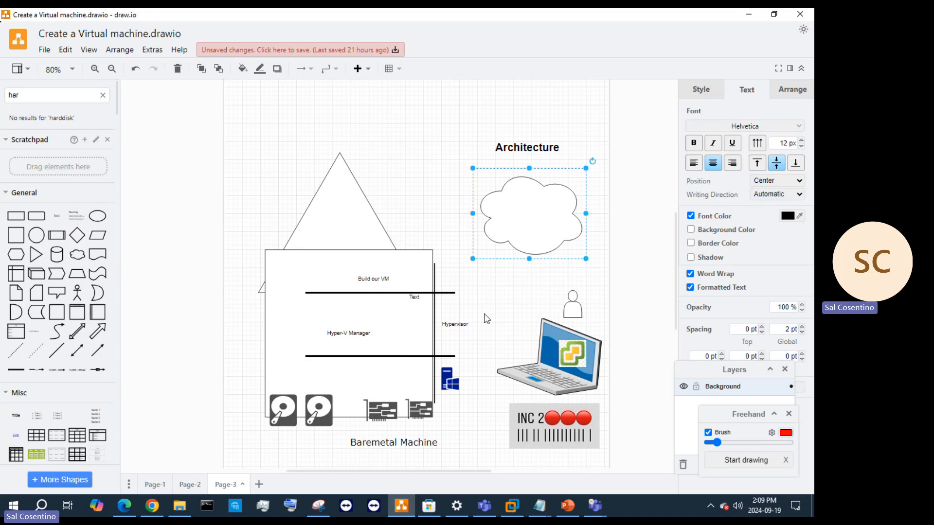
{"action": "left_click", "coordinate": [486, 319]}
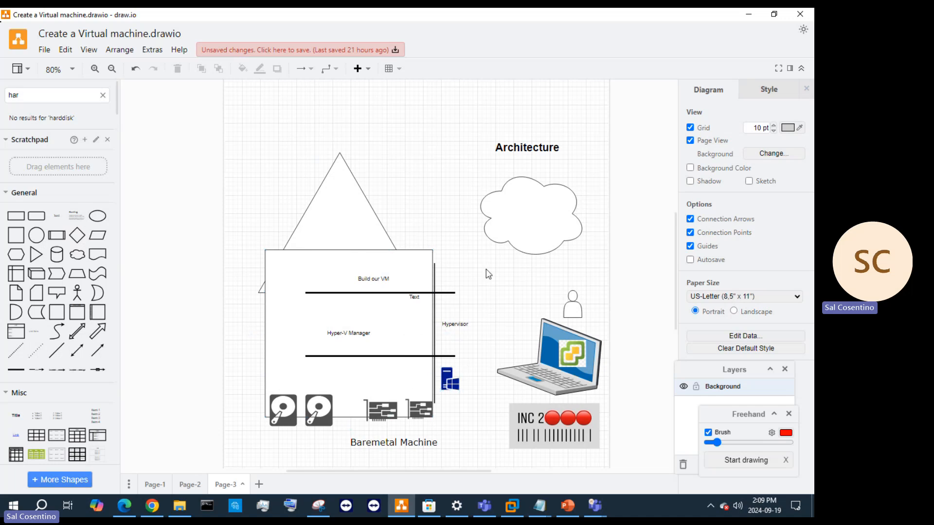
{"action": "left_click", "coordinate": [504, 230]}
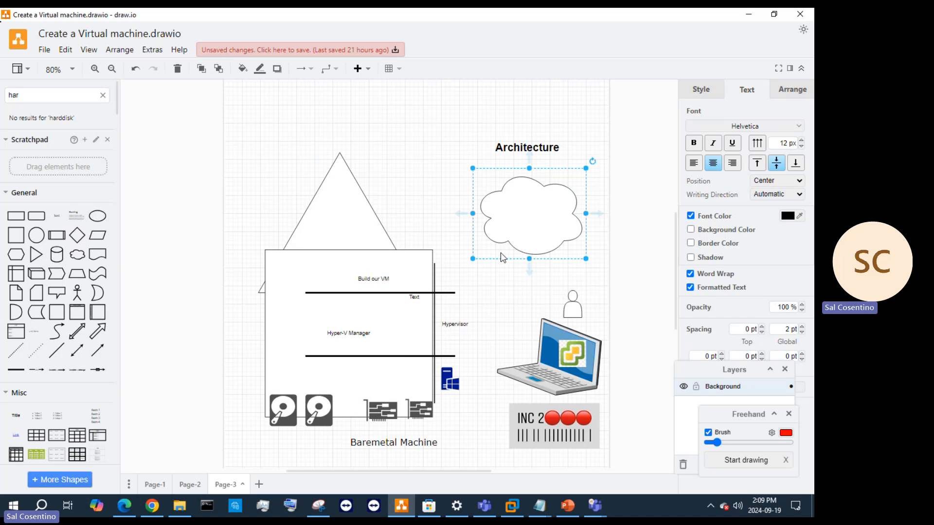
{"action": "left_click", "coordinate": [532, 269]}
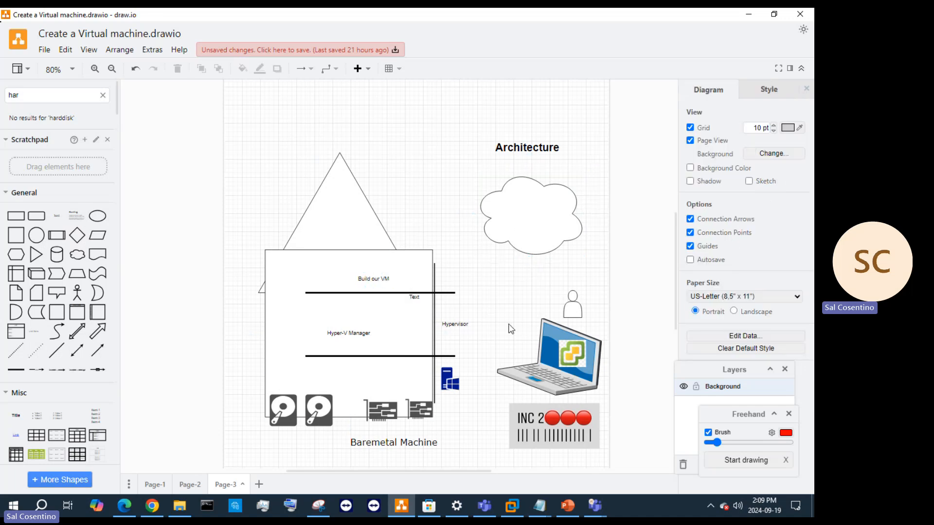
Step: Centre the Baremetal Machine label beneath the large box and shift the two card icons slightly left and down
{"action": "left_click_drag", "start_coordinate": [418, 411], "coordinate": [359, 440]}
{"action": "left_click", "coordinate": [394, 440]}
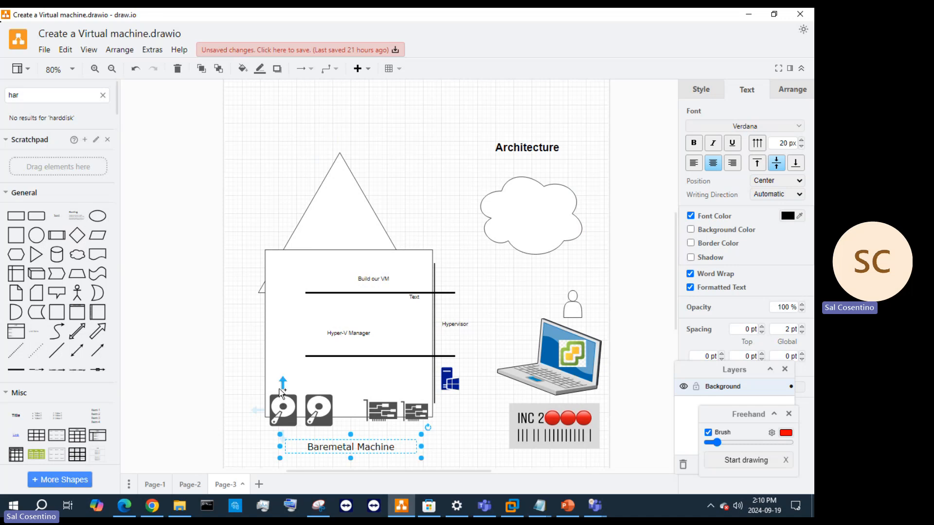
{"action": "mouse_move", "coordinate": [279, 392]}
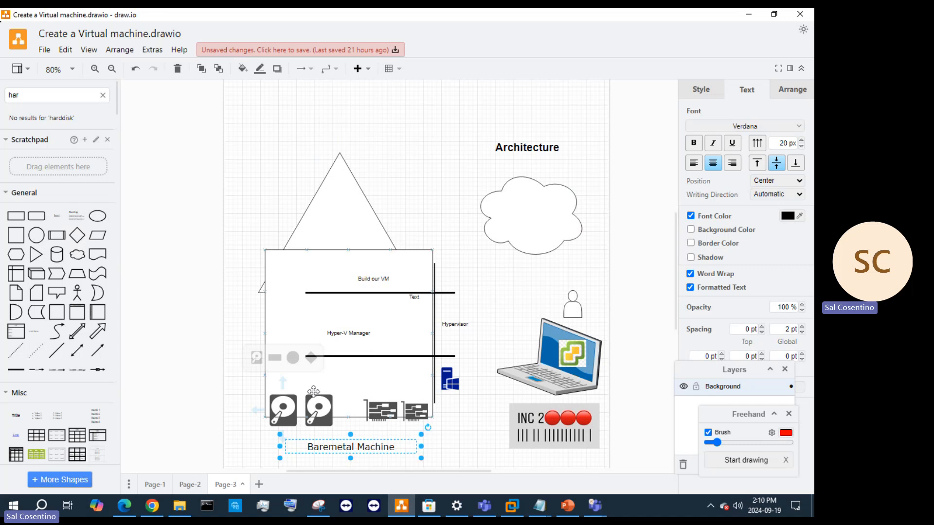
{"action": "left_click", "coordinate": [372, 406]}
{"action": "left_click_drag", "start_coordinate": [372, 406], "coordinate": [367, 411]}
{"action": "left_click_drag", "start_coordinate": [424, 411], "coordinate": [420, 416]}
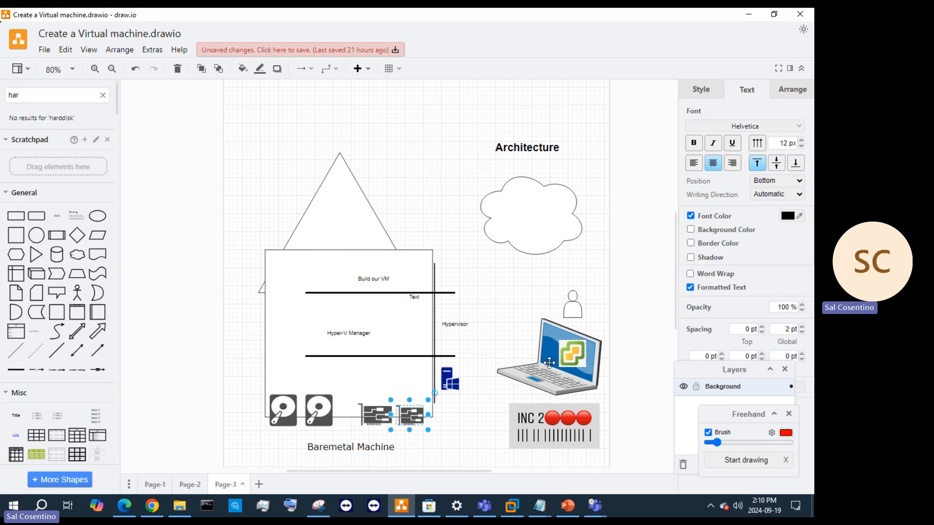
Step: Shift the person icon slightly left above the laptop and connect the two with a line
{"action": "left_click", "coordinate": [567, 358]}
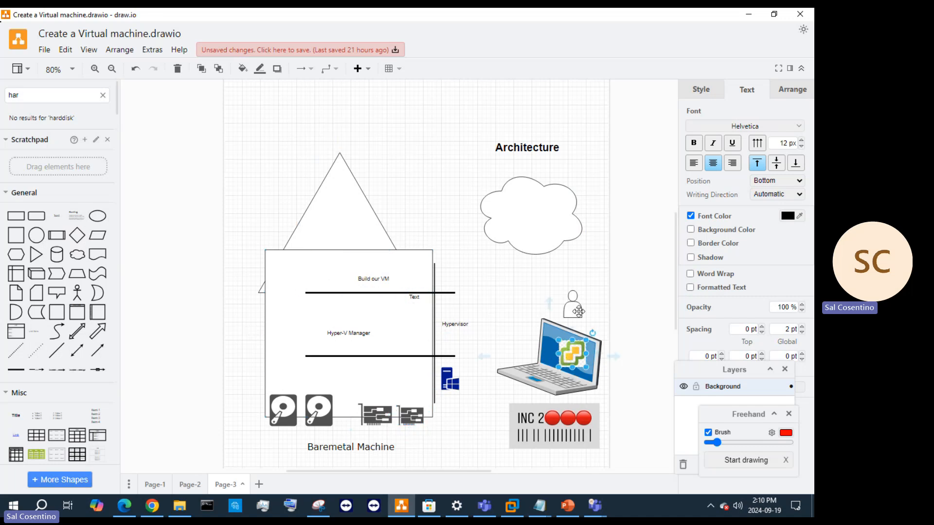
{"action": "left_click_drag", "start_coordinate": [576, 310], "coordinate": [567, 310]}
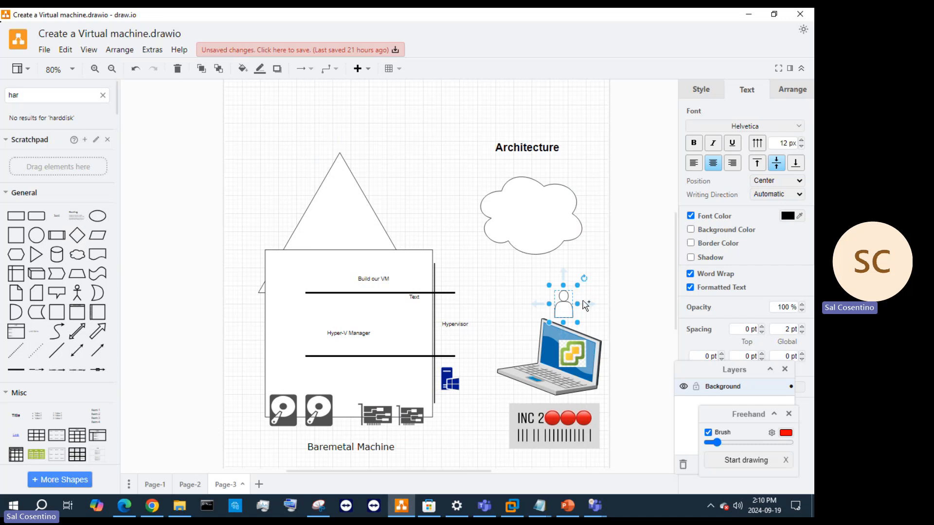
{"action": "left_click", "coordinate": [591, 317]}
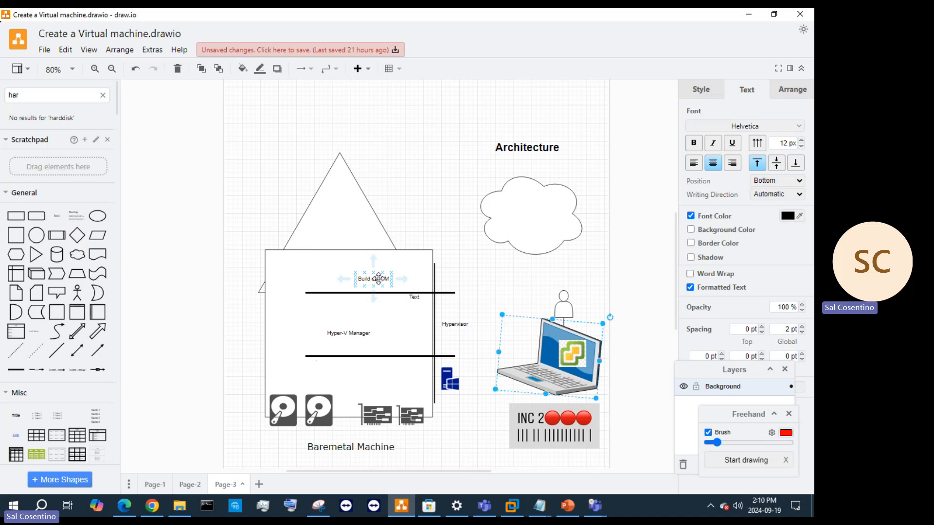
Step: Connect the Text label to the large box and turn it into an Admin label beside the person icon
{"action": "left_click", "coordinate": [419, 304]}
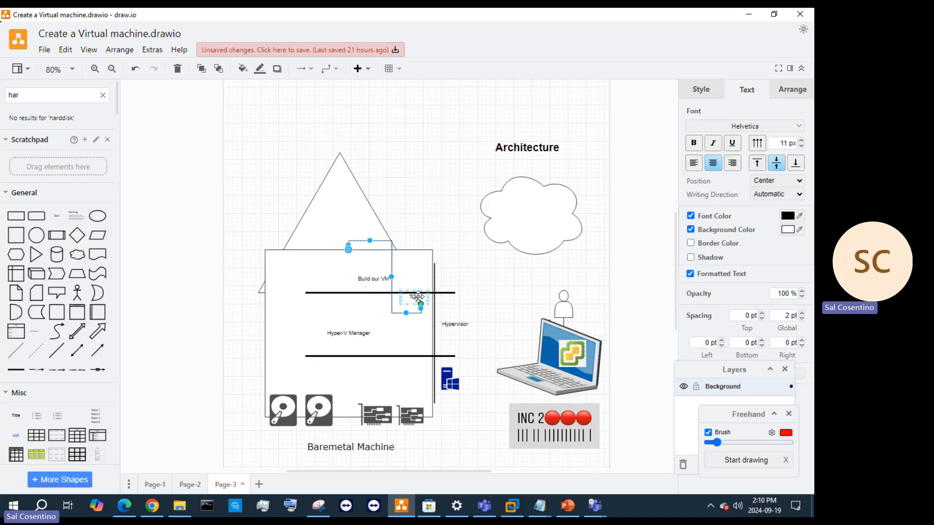
{"action": "left_click_drag", "start_coordinate": [417, 296], "coordinate": [543, 293]}
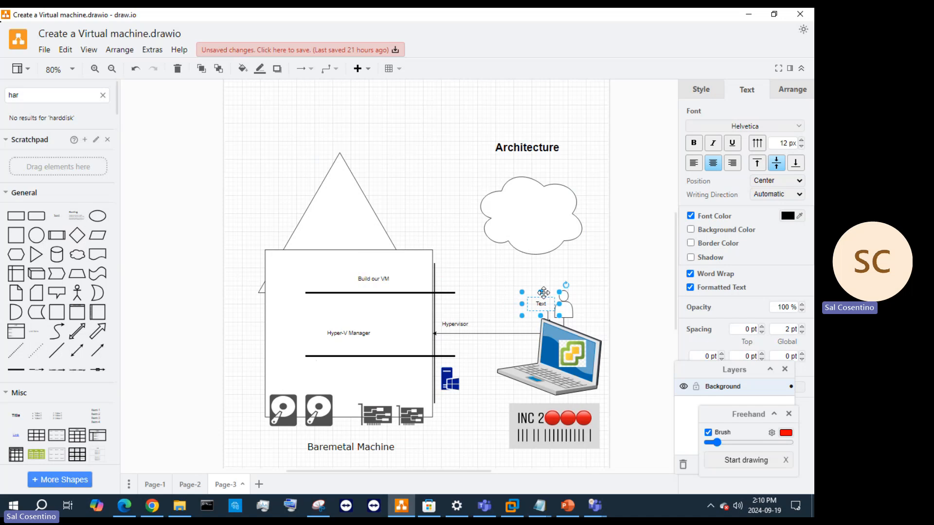
{"action": "double_click", "coordinate": [542, 293]}
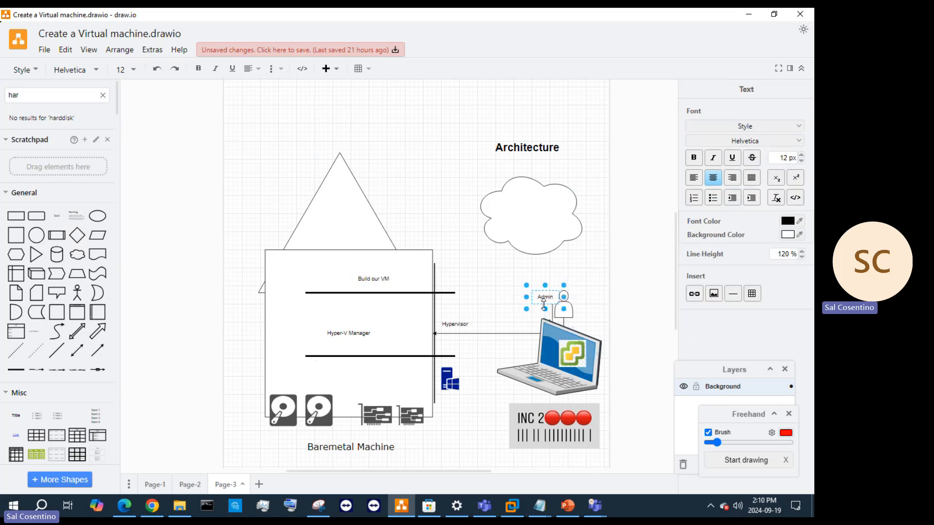
{"action": "left_click", "coordinate": [553, 273]}
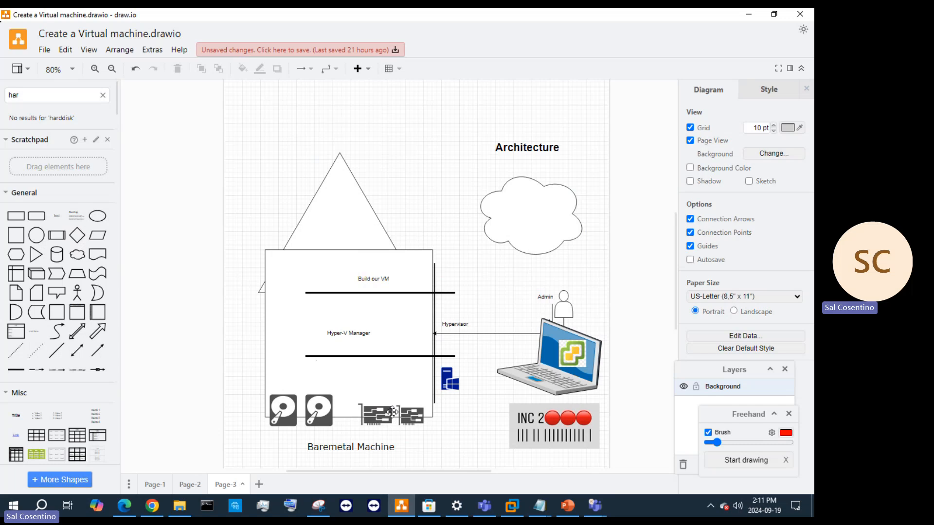
Step: Insert a text label reading Windows 2012 R2 in the box below the lower horizontal line, with its box widened to fit
{"action": "left_click", "coordinate": [348, 372]}
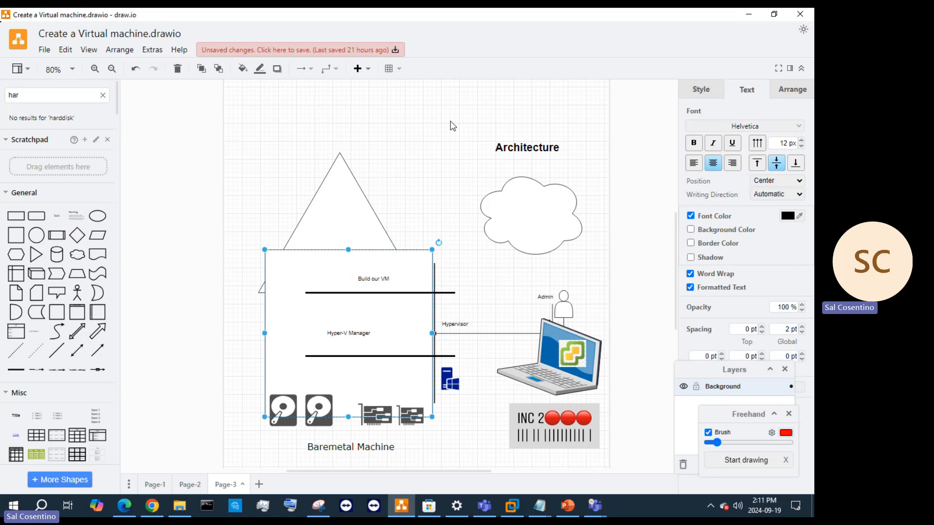
{"action": "left_click", "coordinate": [433, 91]}
{"action": "left_click", "coordinate": [368, 70]}
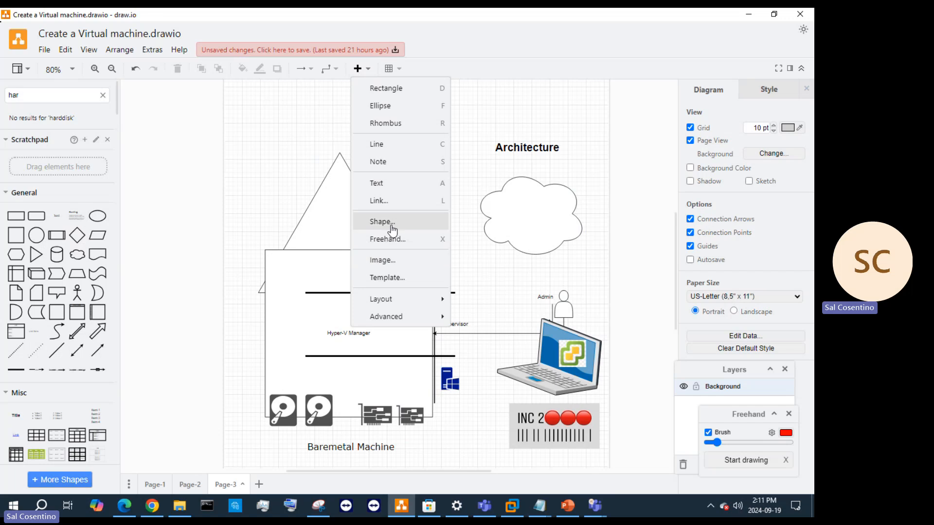
{"action": "left_click", "coordinate": [401, 189]}
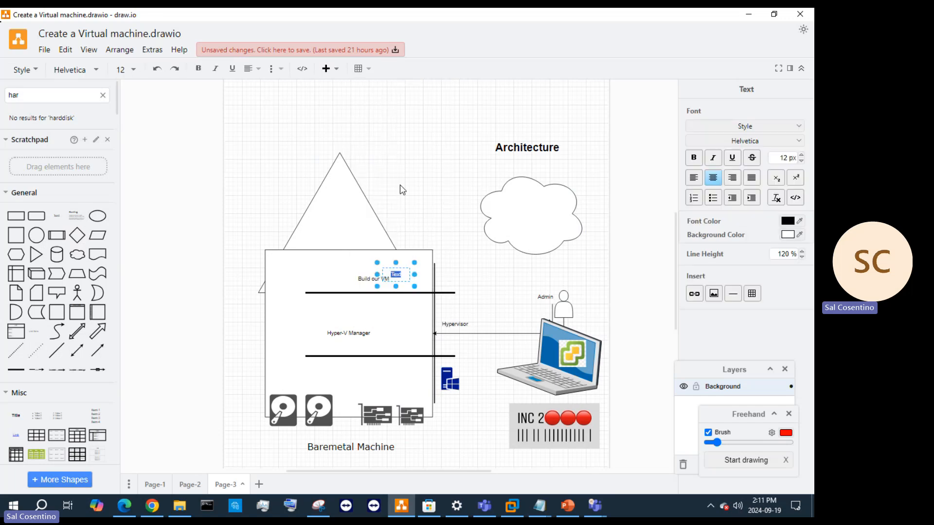
{"action": "left_click", "coordinate": [407, 266]}
{"action": "left_click_drag", "start_coordinate": [406, 266], "coordinate": [364, 373]}
{"action": "left_click", "coordinate": [408, 267]}
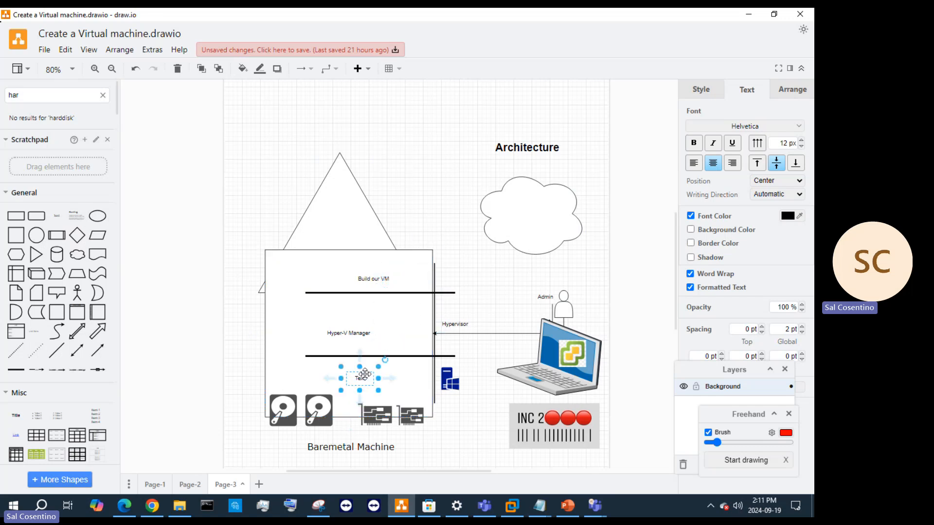
{"action": "double_click", "coordinate": [364, 382]}
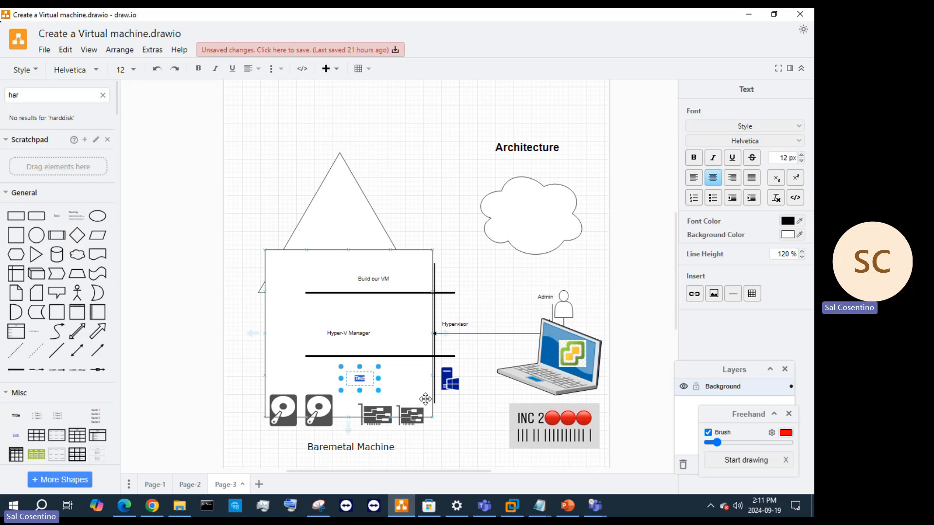
{"action": "type", "text": "Windows 2012 R2"}
{"action": "left_click_drag", "start_coordinate": [382, 379], "coordinate": [405, 378]}
{"action": "left_click", "coordinate": [372, 326]}
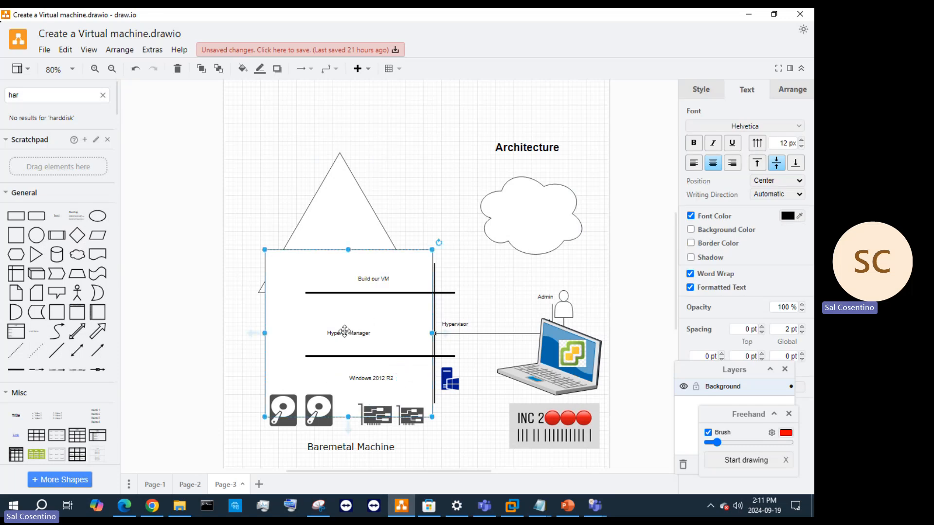
{"action": "double_click", "coordinate": [353, 334]}
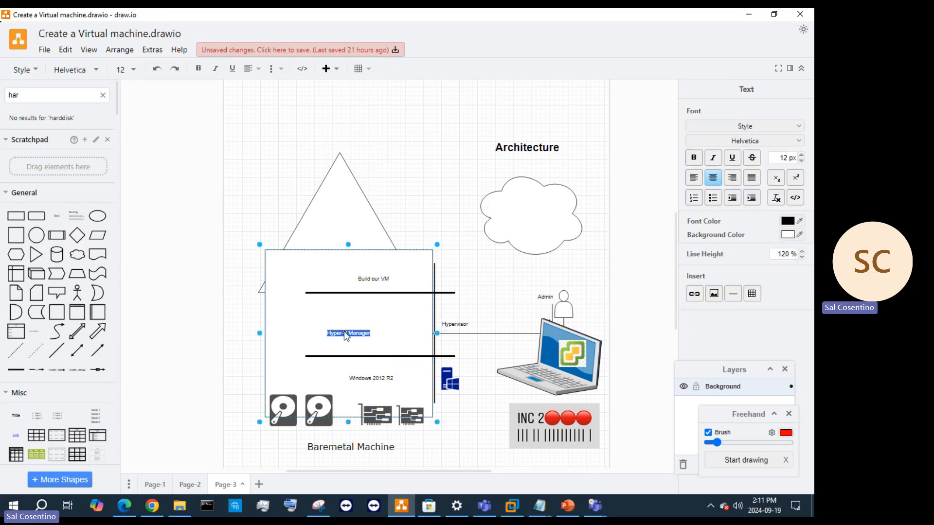
{"action": "left_click", "coordinate": [413, 181]}
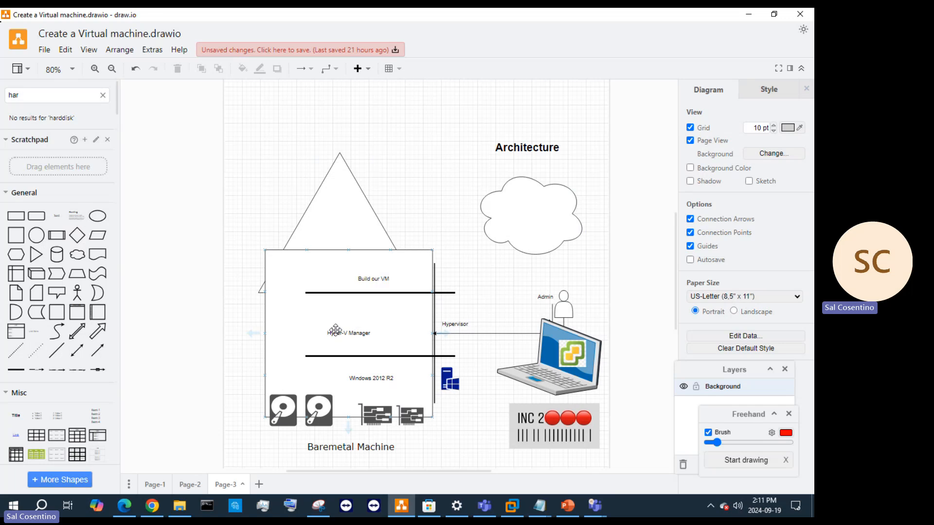
{"action": "left_click", "coordinate": [536, 291]}
Step: Switch to VMware Workstation and advance the new virtual machine wizard with Typical configuration and a blank hard disk to the guest operating system selection
{"action": "left_click", "coordinate": [745, 17]}
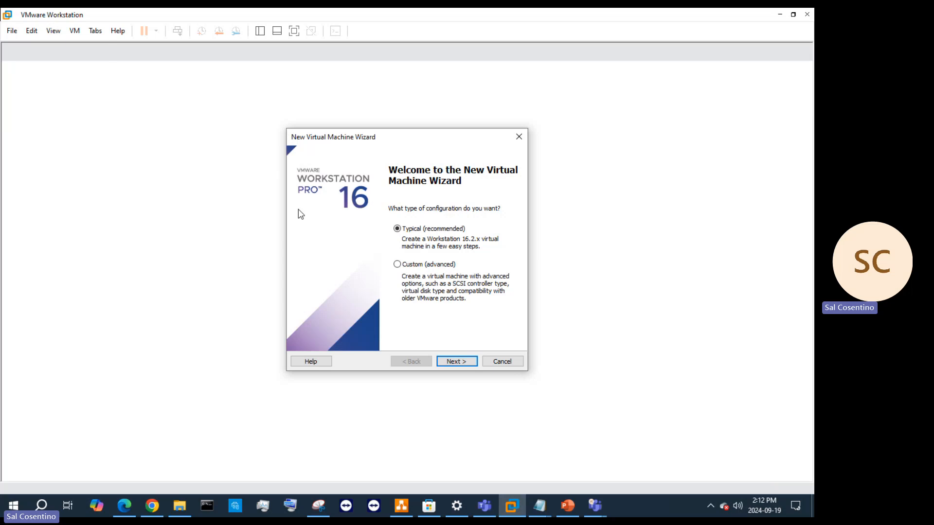
{"action": "left_click", "coordinate": [455, 363]}
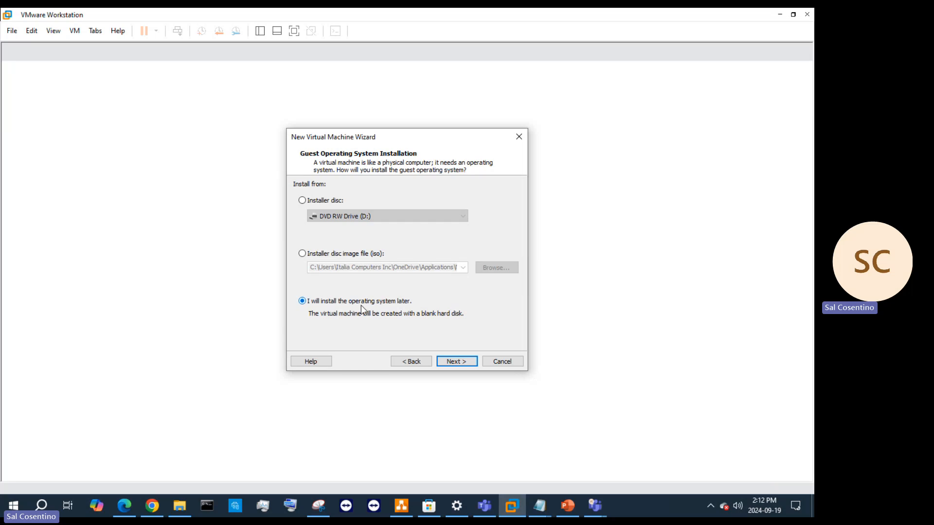
{"action": "left_click", "coordinate": [471, 362]}
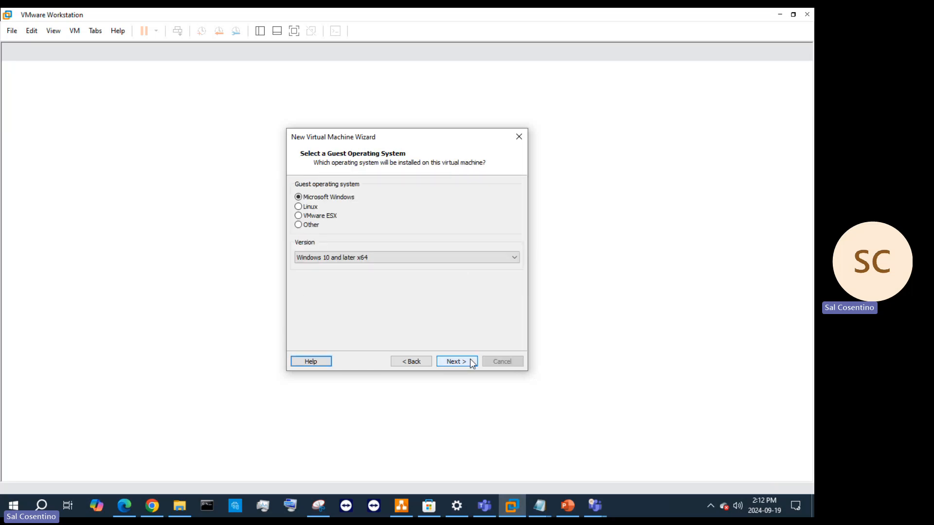
{"action": "left_click", "coordinate": [334, 258]}
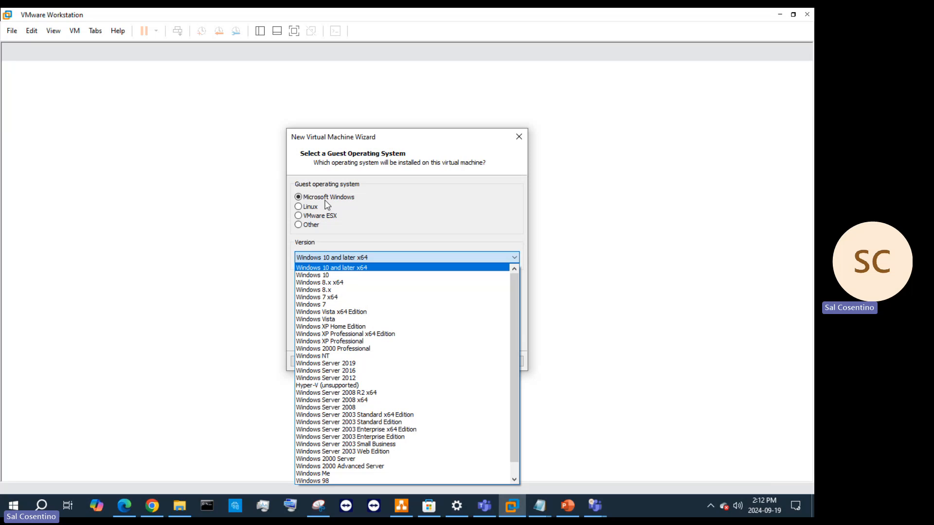
{"action": "left_click", "coordinate": [401, 506]}
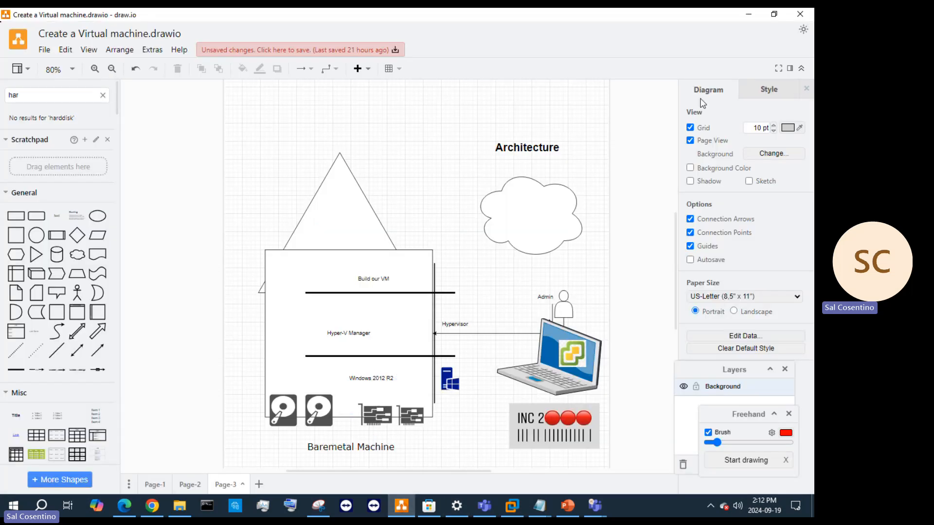
{"action": "left_click", "coordinate": [748, 14]}
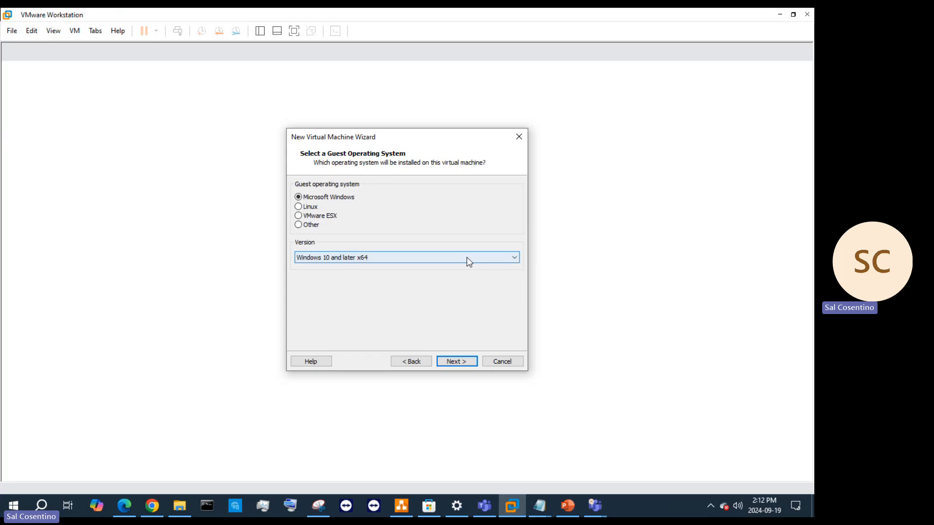
Step: Choose Windows Server 2012 as the guest operating system version and name the virtual machine SCWIN2012SRV-CANDC
{"action": "left_click", "coordinate": [467, 258]}
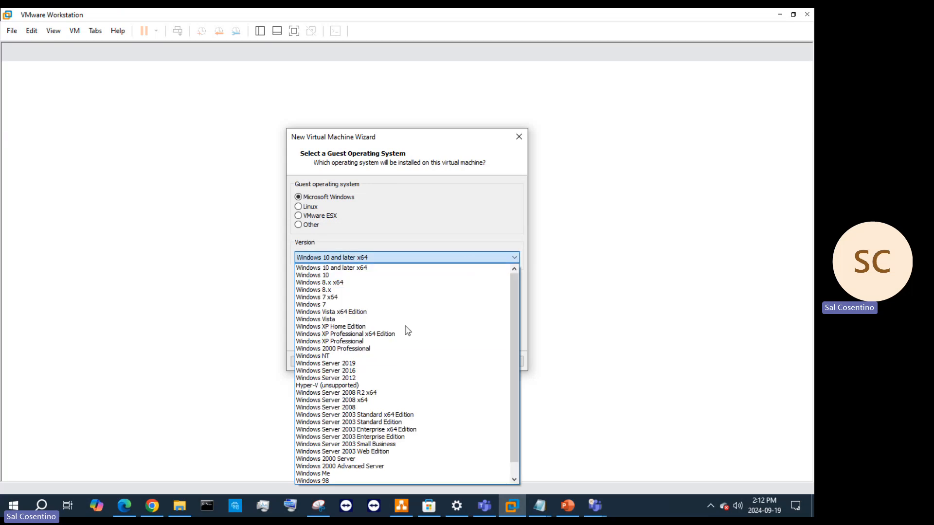
{"action": "left_click", "coordinate": [397, 378]}
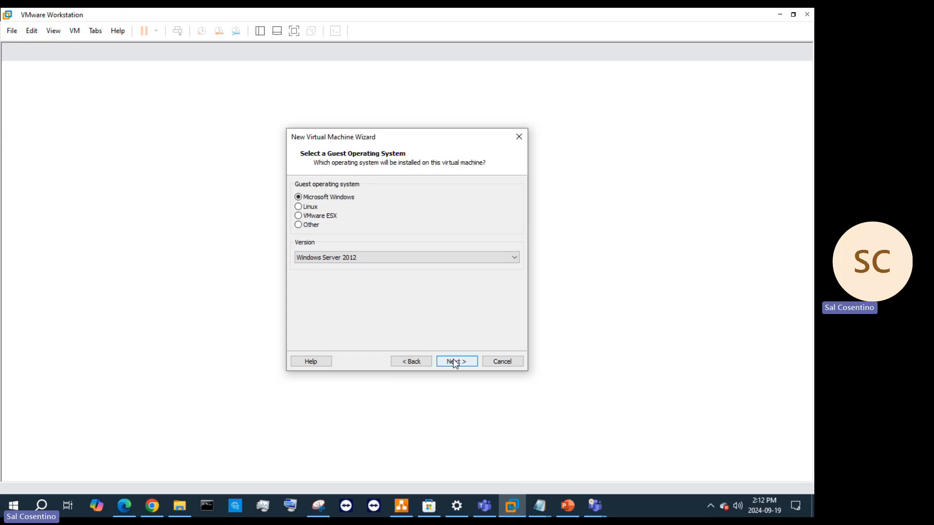
{"action": "left_click", "coordinate": [455, 362]}
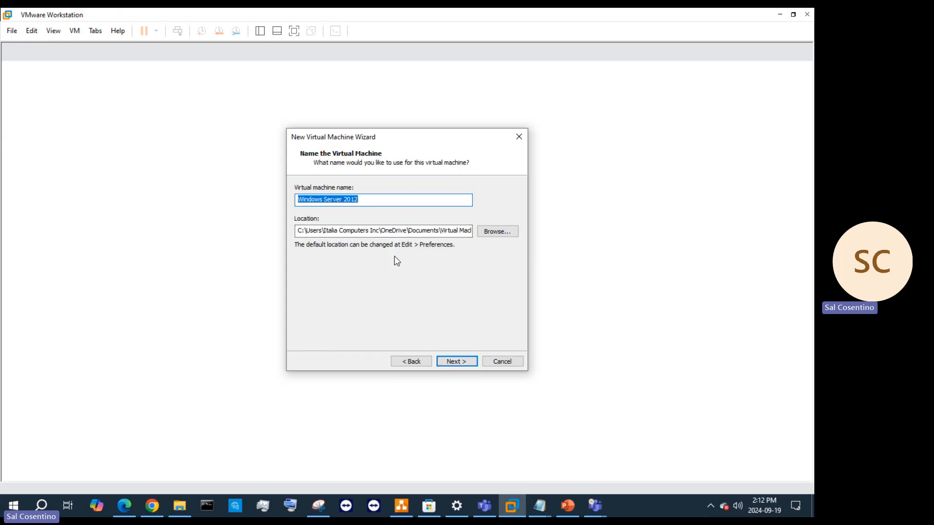
{"action": "type", "text": "SCWIN2012SRV-CANDC"}
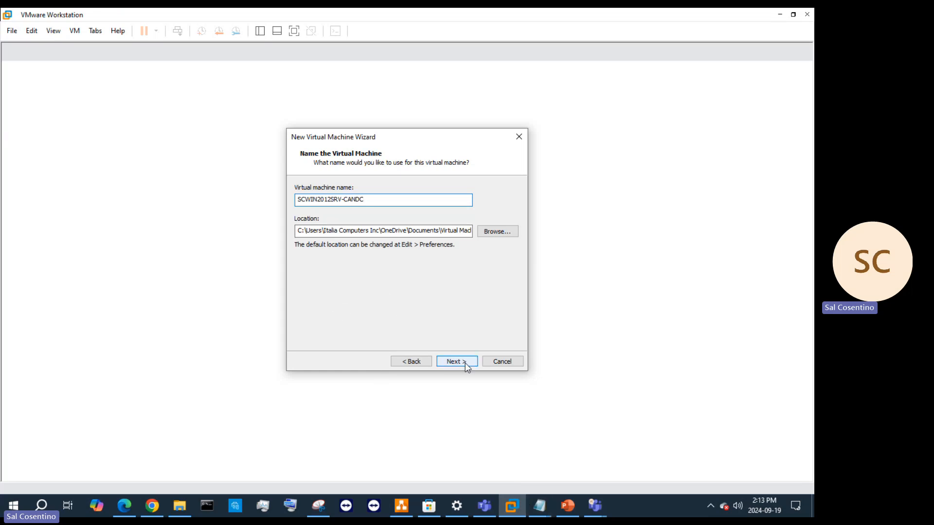
Step: Browse for the virtual machine location and create a folder named Hyper-V 2024Sept19 inside INC2Servers on SSD-6TB (F:)
{"action": "left_click", "coordinate": [489, 233]}
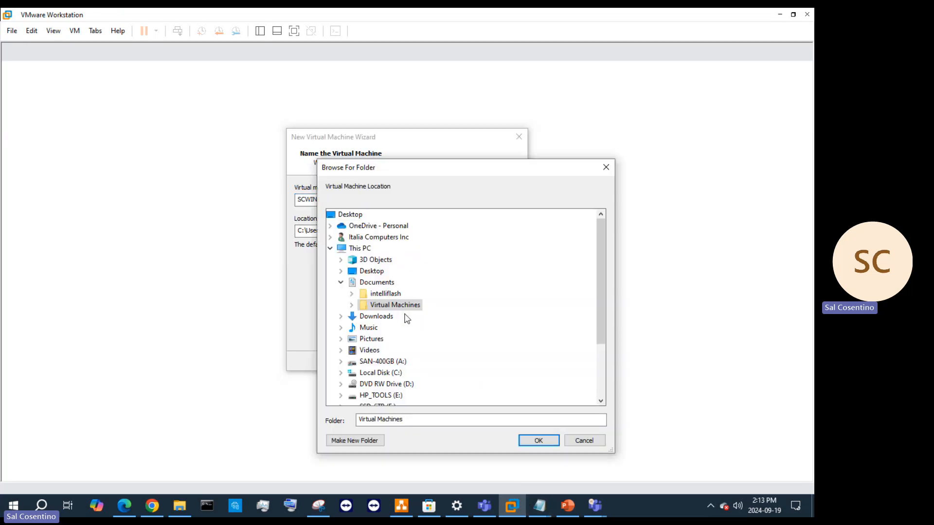
{"action": "scroll", "coordinate": [408, 318], "scroll_direction": "down", "scroll_amount": 2}
{"action": "double_click", "coordinate": [377, 339]}
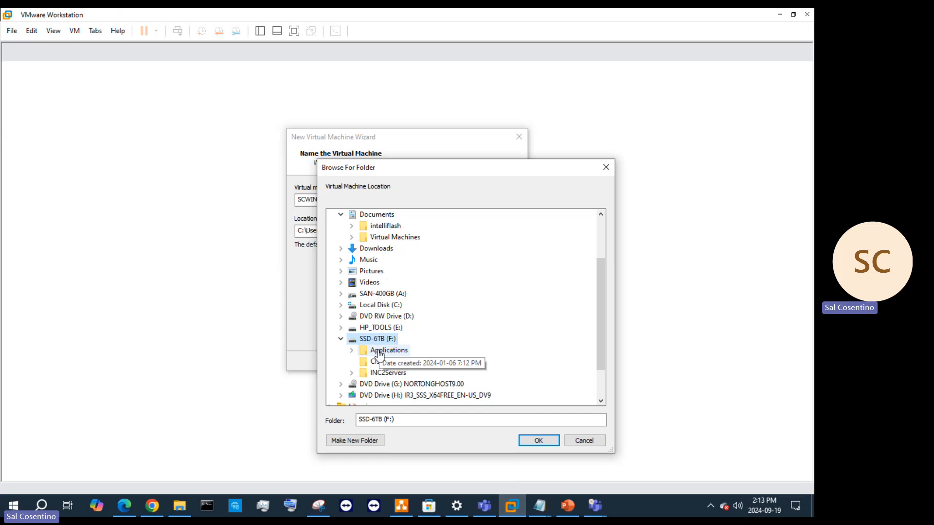
{"action": "double_click", "coordinate": [388, 373]}
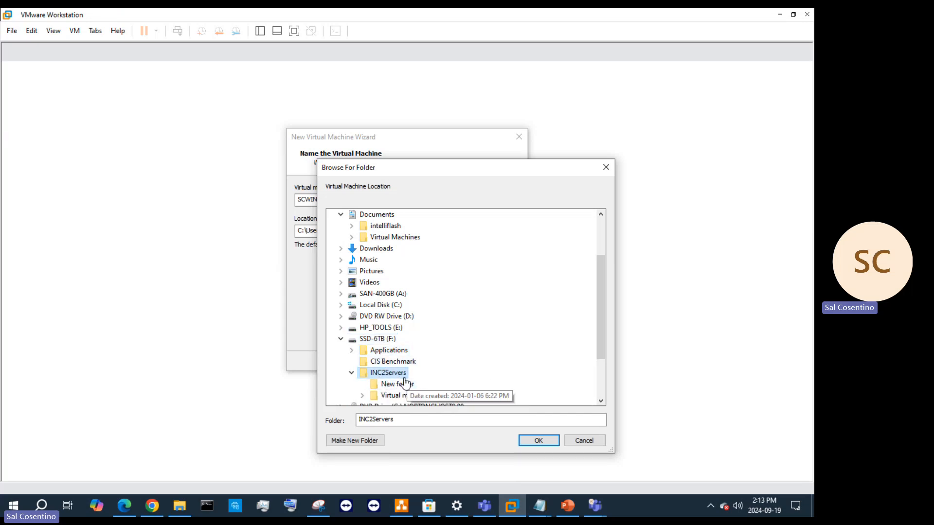
{"action": "left_click", "coordinate": [358, 440]}
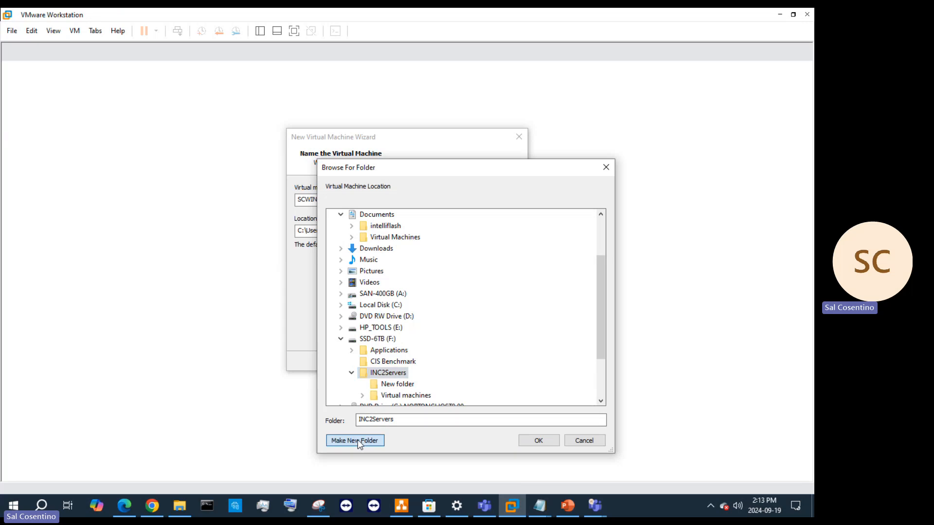
{"action": "type", "text": "Hy"}
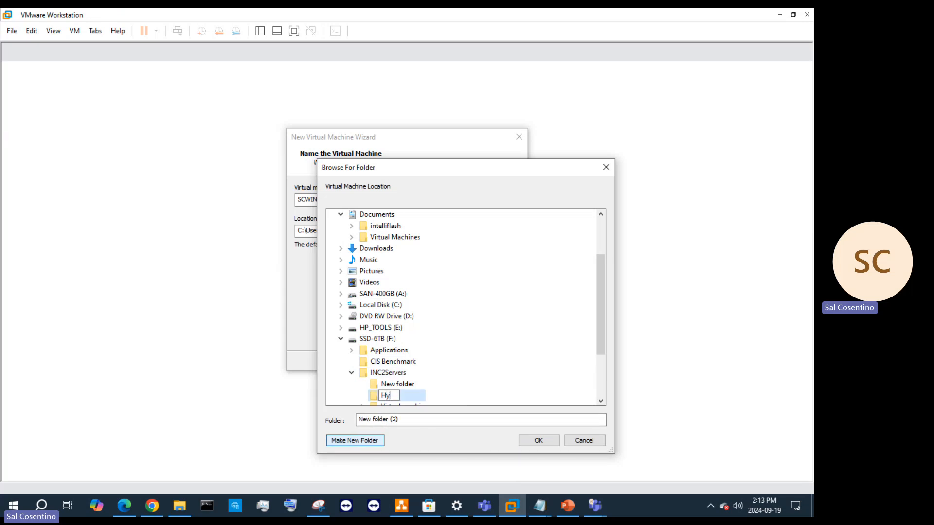
{"action": "type", "text": "per-V 2024Sept19"}
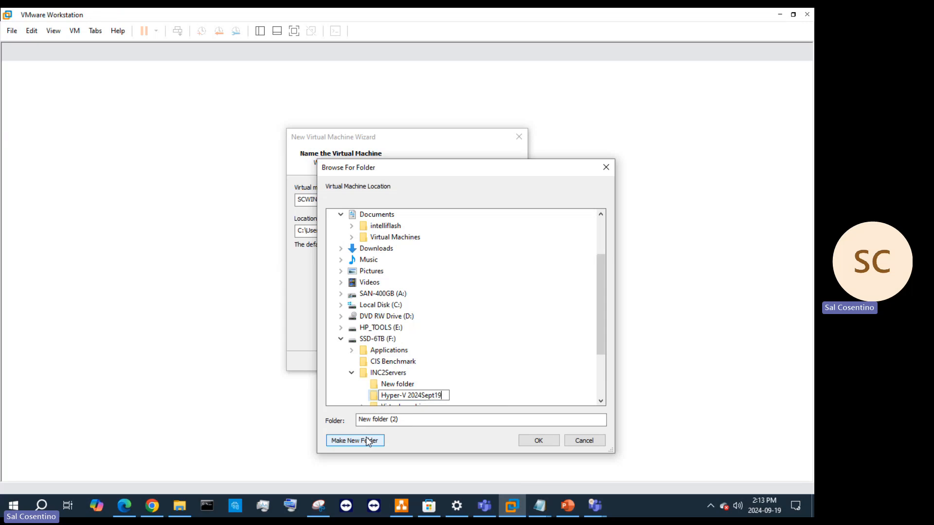
{"action": "key", "text": "Return"}
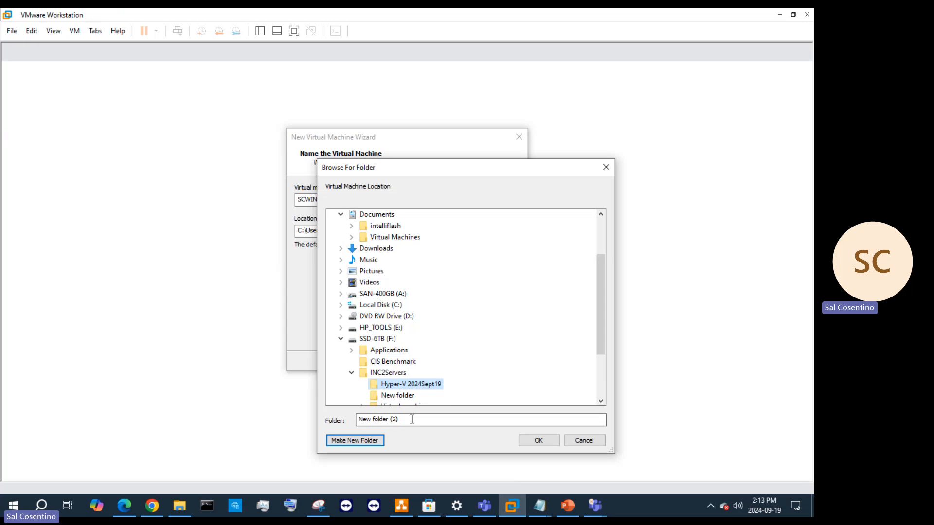
Step: Set the Hyper-V 2024Sept19 folder as the virtual machine's location
{"action": "left_click", "coordinate": [394, 394]}
{"action": "left_click", "coordinate": [396, 384]}
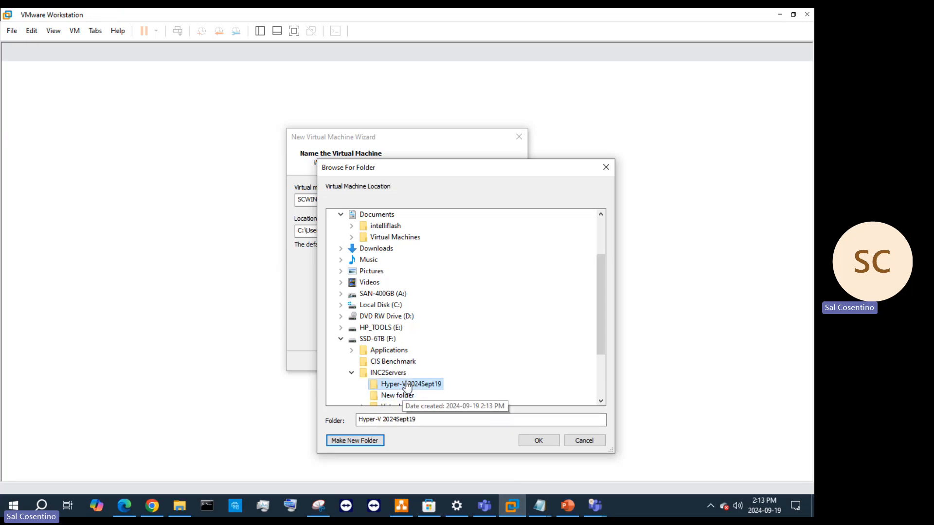
{"action": "left_click", "coordinate": [538, 441]}
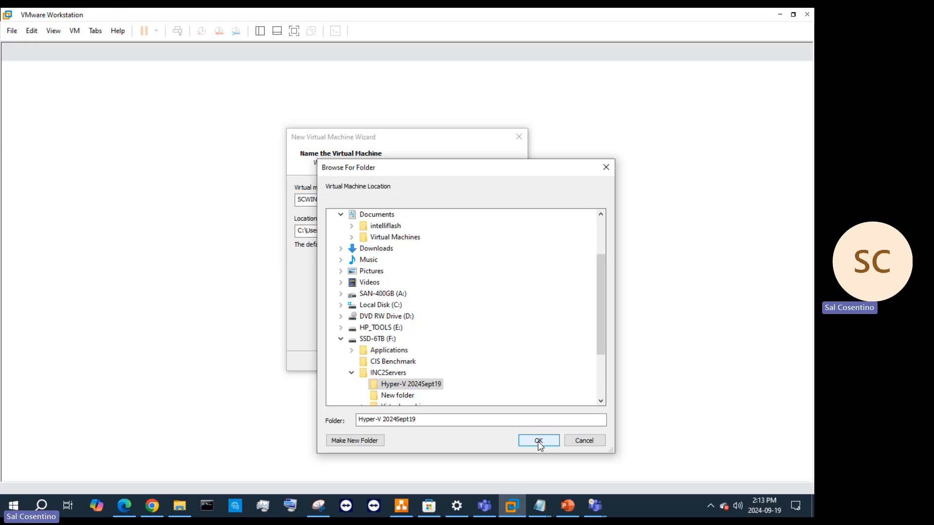
{"action": "left_click", "coordinate": [539, 441]}
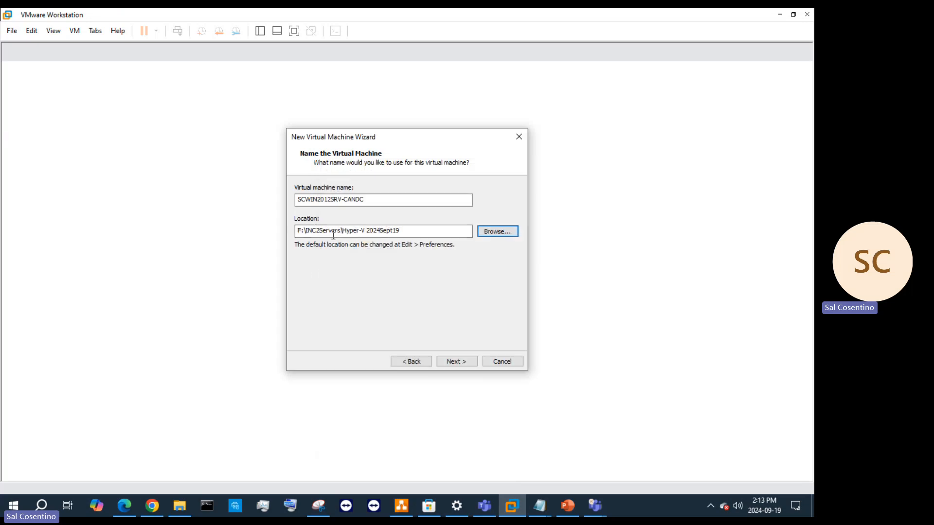
Step: Reopen the location browser, move the Hyper-V 2024Sept19 folder into the Virtual machines folder, and check that folder's contents
{"action": "left_click", "coordinate": [493, 233]}
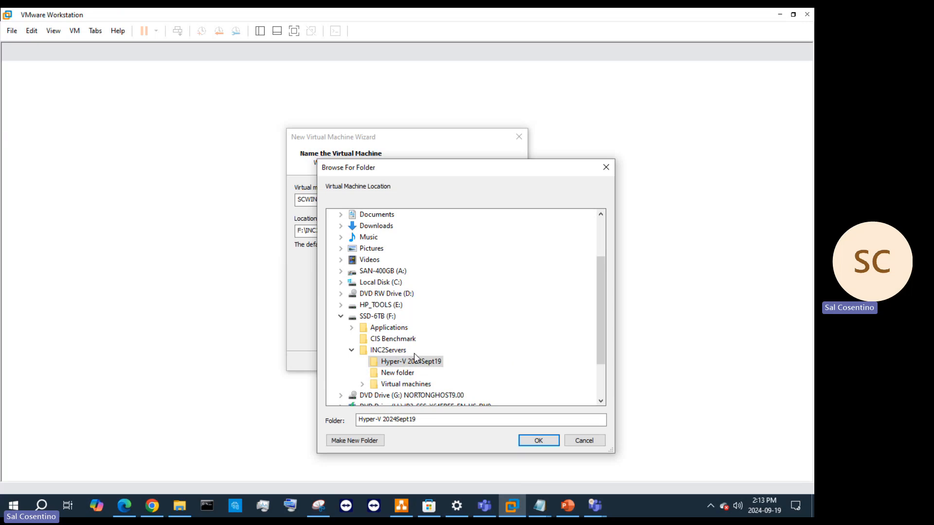
{"action": "left_click_drag", "start_coordinate": [417, 364], "coordinate": [434, 387]}
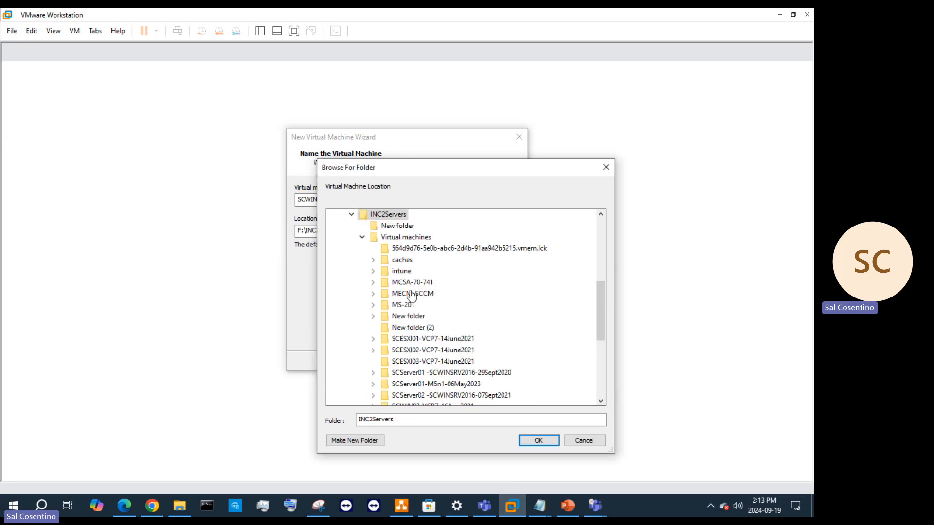
{"action": "scroll", "coordinate": [483, 274], "scroll_direction": "down", "scroll_amount": 5}
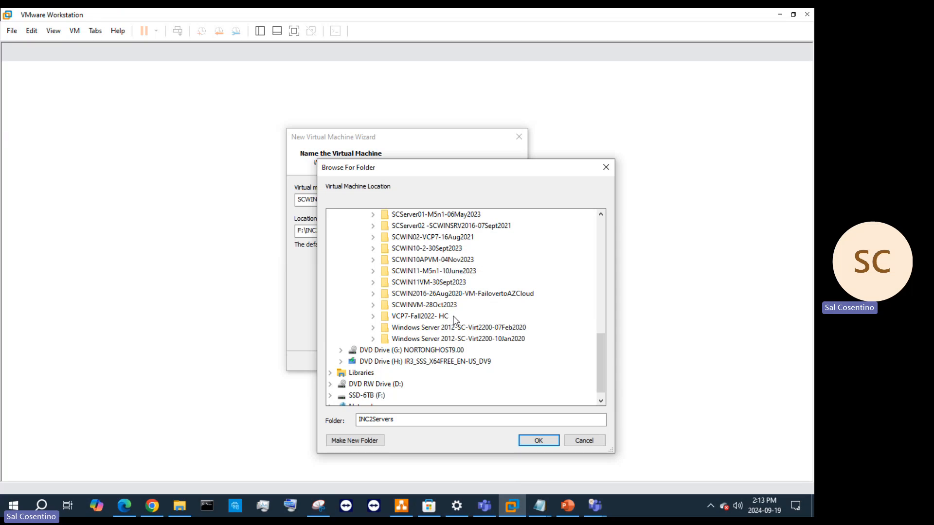
{"action": "scroll", "coordinate": [458, 321], "scroll_direction": "up", "scroll_amount": 3}
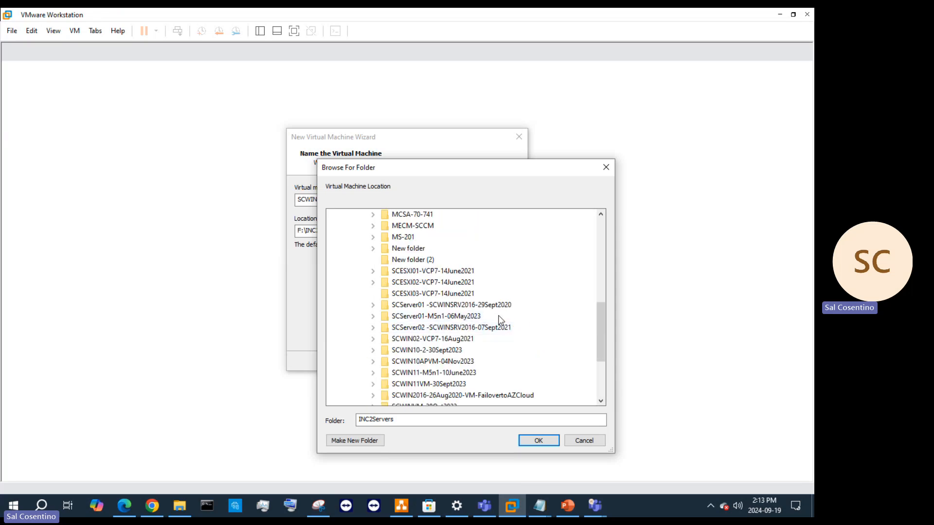
{"action": "scroll", "coordinate": [500, 320], "scroll_direction": "up", "scroll_amount": 3}
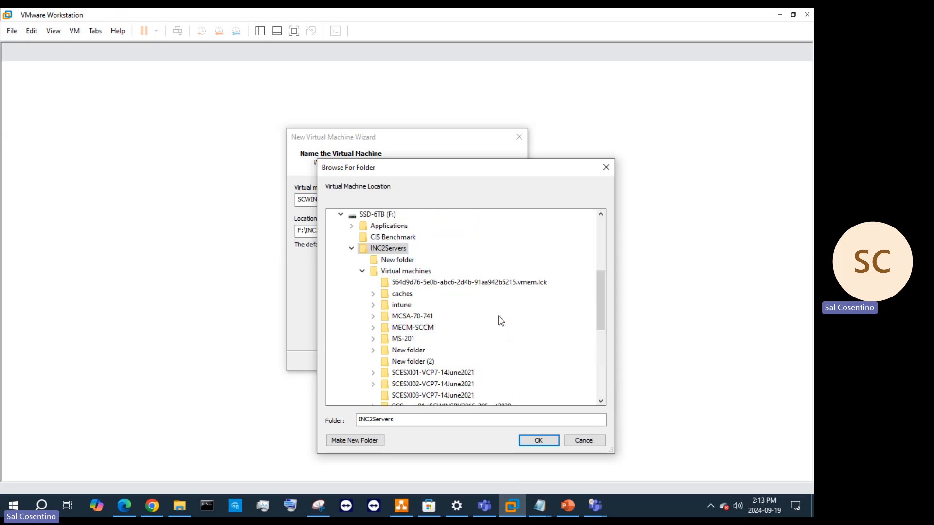
Step: Collapse and reopen the Virtual machines folder under INC2Servers and look through its subfolders for Hyper-V 2024Sept19
{"action": "left_click", "coordinate": [362, 271]}
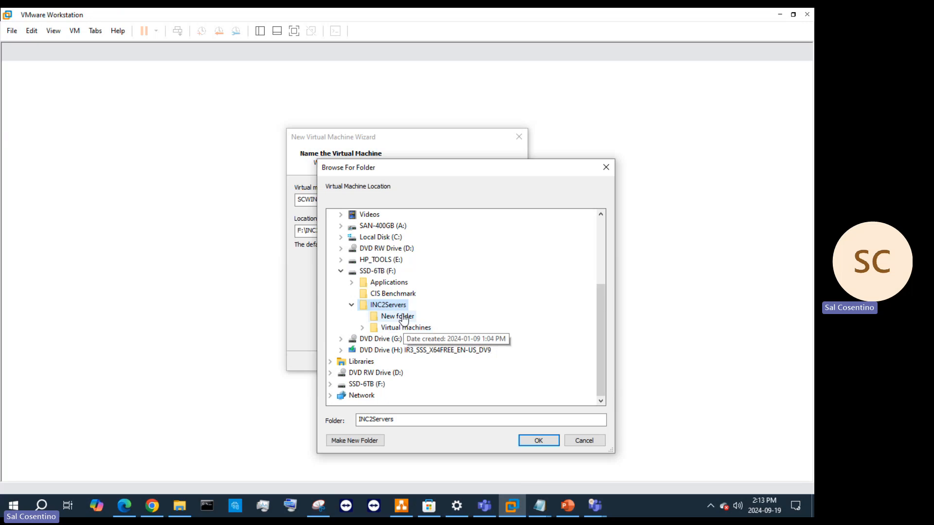
{"action": "left_click", "coordinate": [403, 318]}
{"action": "double_click", "coordinate": [406, 327]}
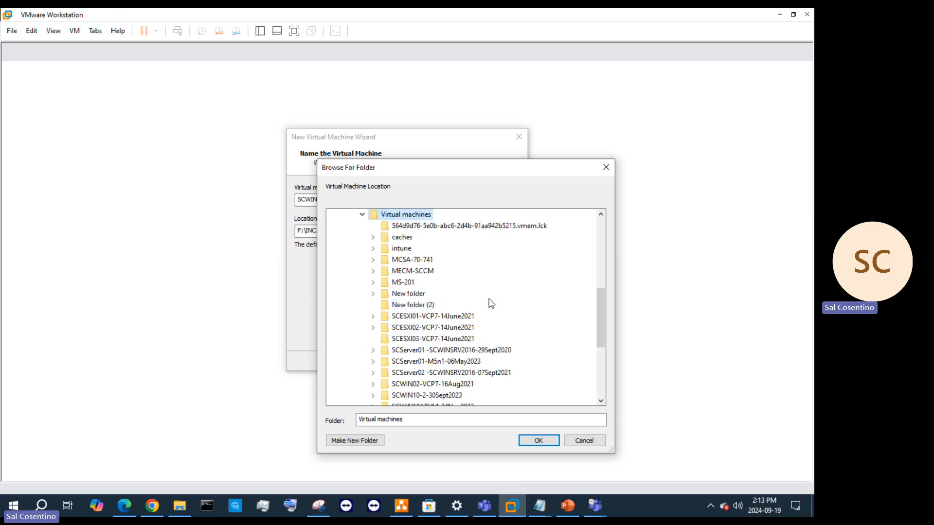
{"action": "scroll", "coordinate": [491, 303], "scroll_direction": "down", "scroll_amount": 3}
{"action": "scroll", "coordinate": [458, 359], "scroll_direction": "up", "scroll_amount": 3}
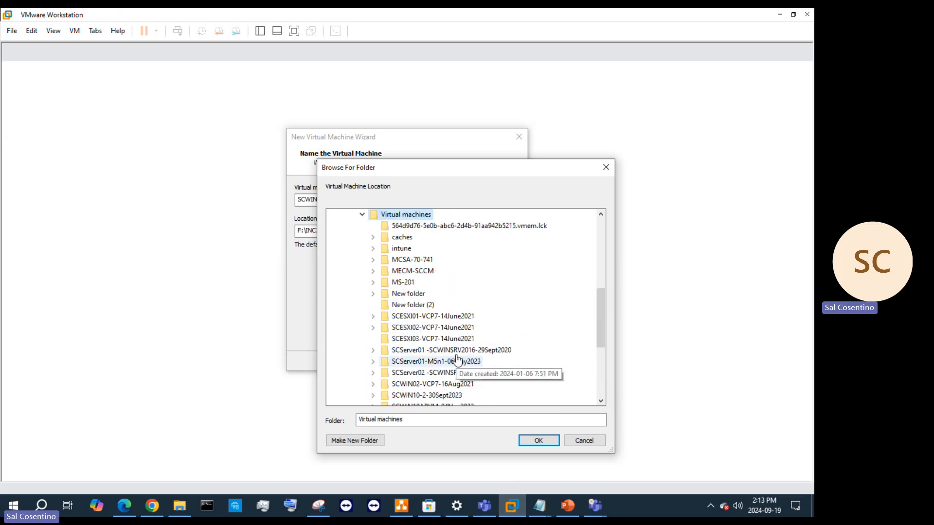
{"action": "scroll", "coordinate": [465, 306], "scroll_direction": "down", "scroll_amount": 4}
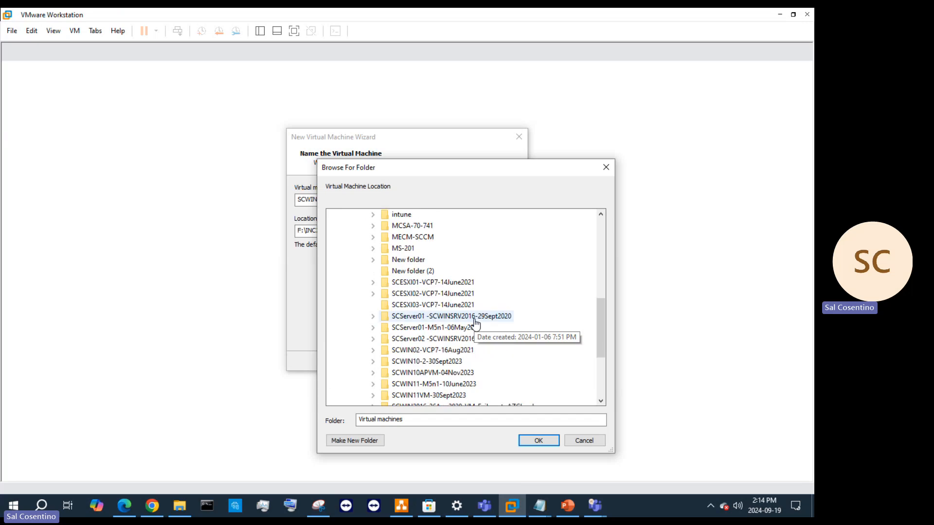
{"action": "scroll", "coordinate": [479, 331], "scroll_direction": "up", "scroll_amount": 3}
{"action": "scroll", "coordinate": [484, 334], "scroll_direction": "down", "scroll_amount": 1}
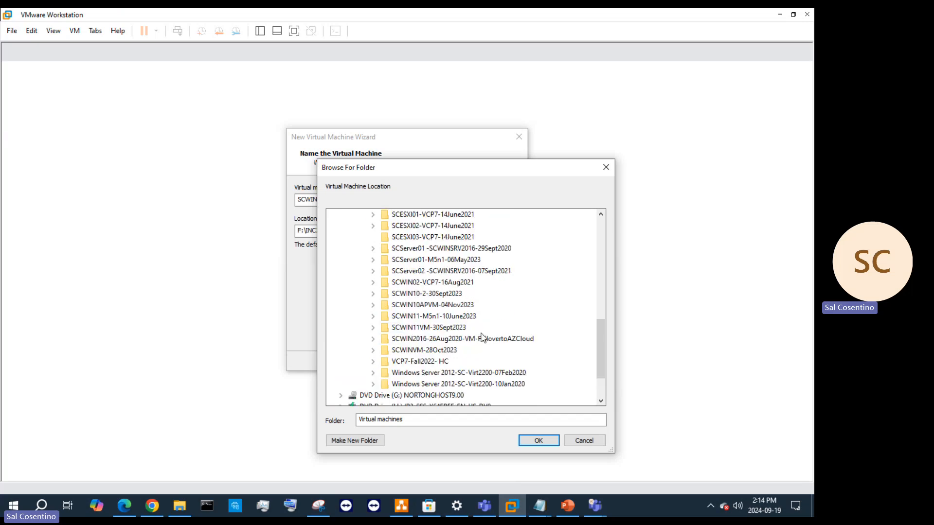
{"action": "scroll", "coordinate": [448, 358], "scroll_direction": "up", "scroll_amount": 2}
Step: Look inside the caches folder and the HP_TOOLS (E:) drive for the Hyper-V 2024Sept19 folder
{"action": "left_click", "coordinate": [403, 237]}
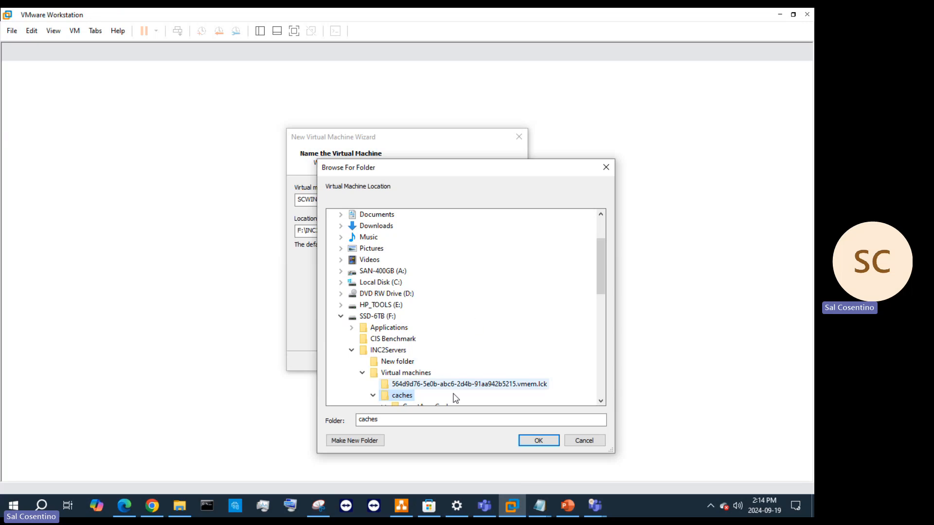
{"action": "left_click", "coordinate": [387, 305]}
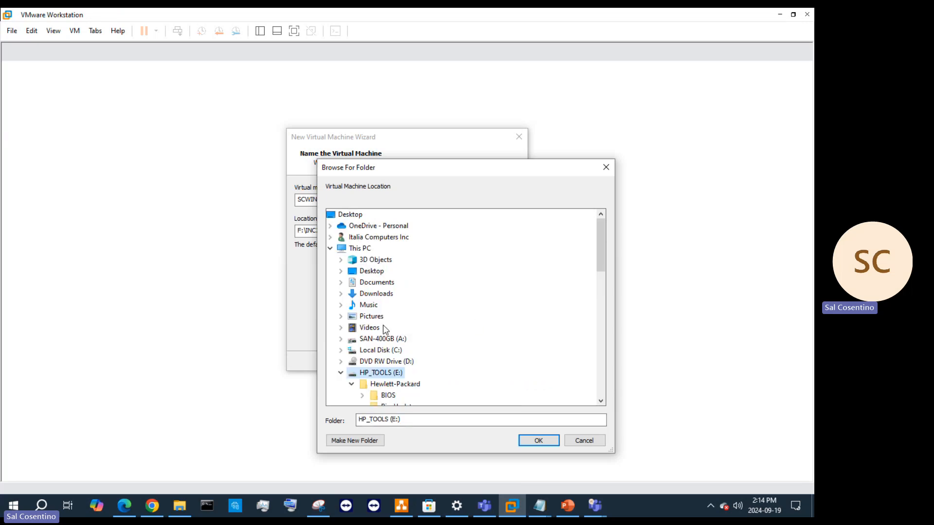
{"action": "scroll", "coordinate": [399, 384], "scroll_direction": "down", "scroll_amount": 1}
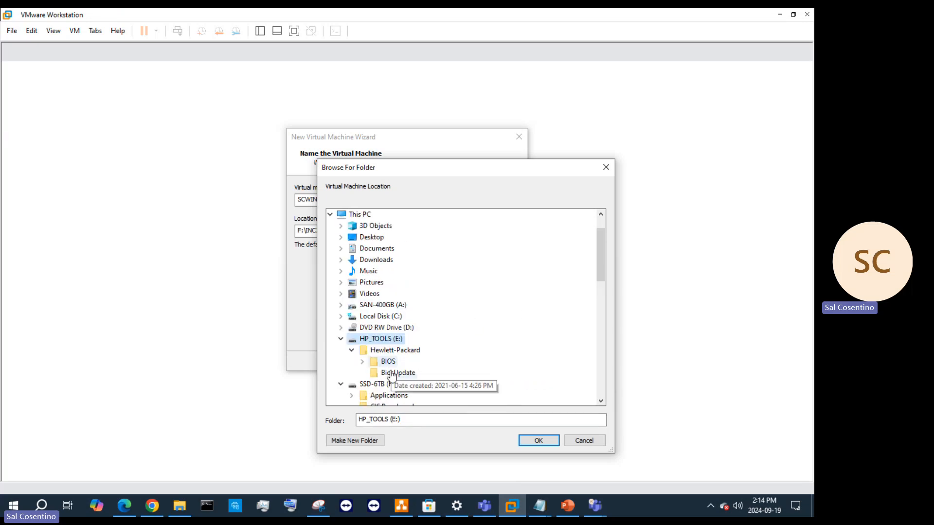
{"action": "scroll", "coordinate": [395, 391], "scroll_direction": "down", "scroll_amount": 1}
Step: Return to Virtual machines under INC2Servers, collapse the caches folder, and search the remaining subfolders for Hyper-V 2024Sept19
{"action": "left_click", "coordinate": [389, 384]}
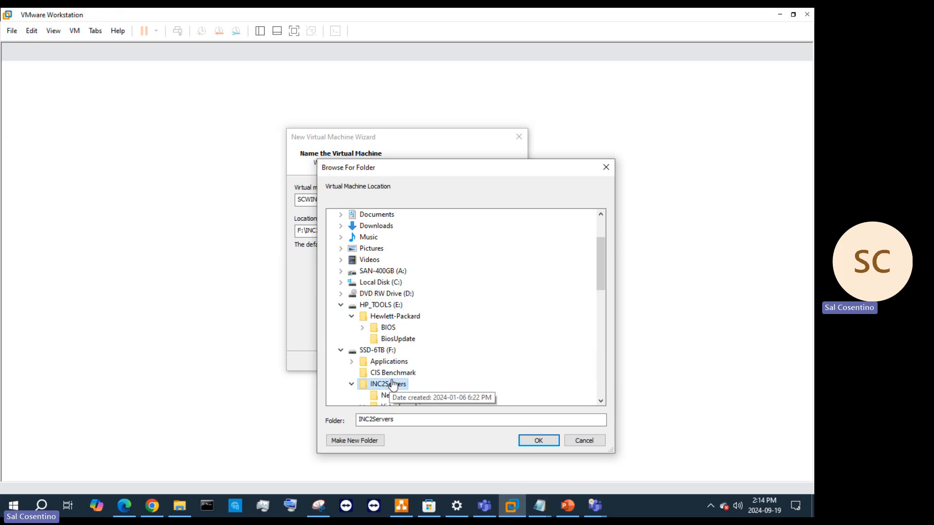
{"action": "scroll", "coordinate": [428, 345], "scroll_direction": "down", "scroll_amount": 2}
{"action": "left_click", "coordinate": [411, 339]}
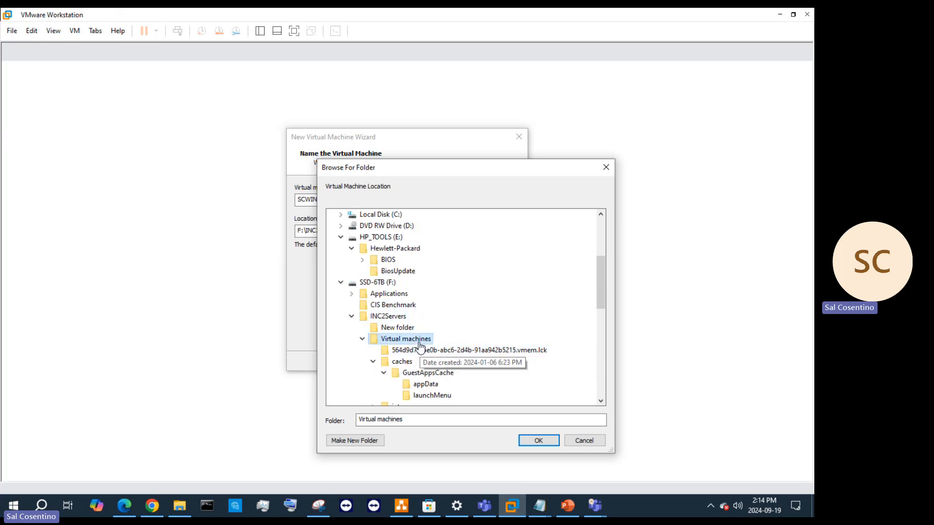
{"action": "left_click", "coordinate": [373, 362]}
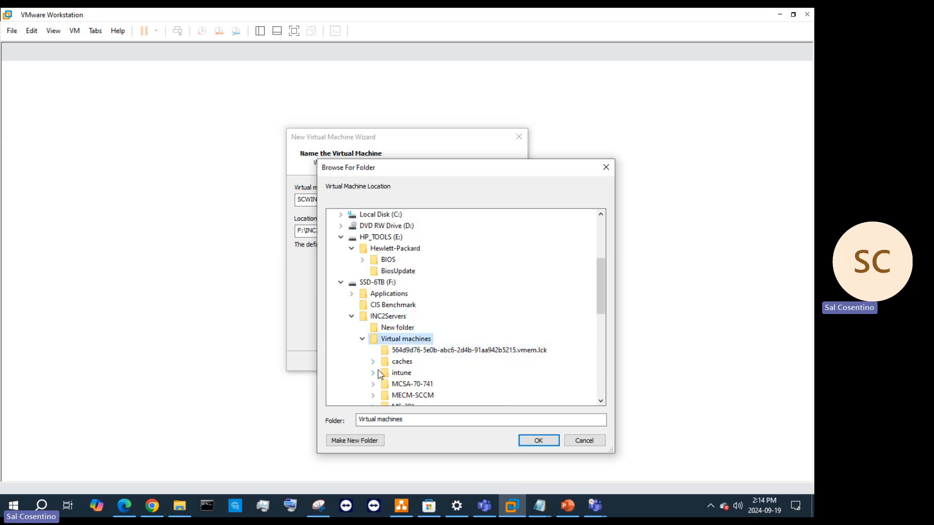
{"action": "scroll", "coordinate": [381, 374], "scroll_direction": "down", "scroll_amount": 4}
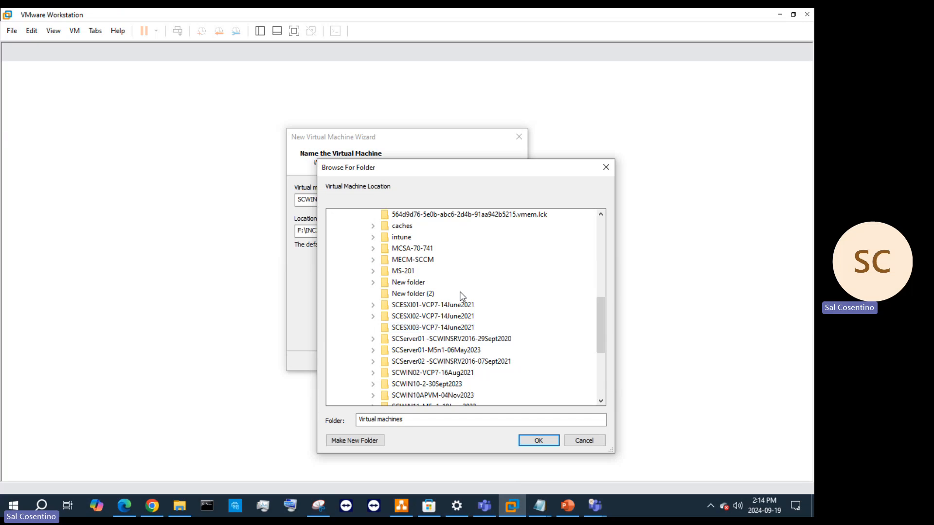
{"action": "scroll", "coordinate": [462, 297], "scroll_direction": "down", "scroll_amount": 4}
{"action": "scroll", "coordinate": [473, 354], "scroll_direction": "up", "scroll_amount": 5}
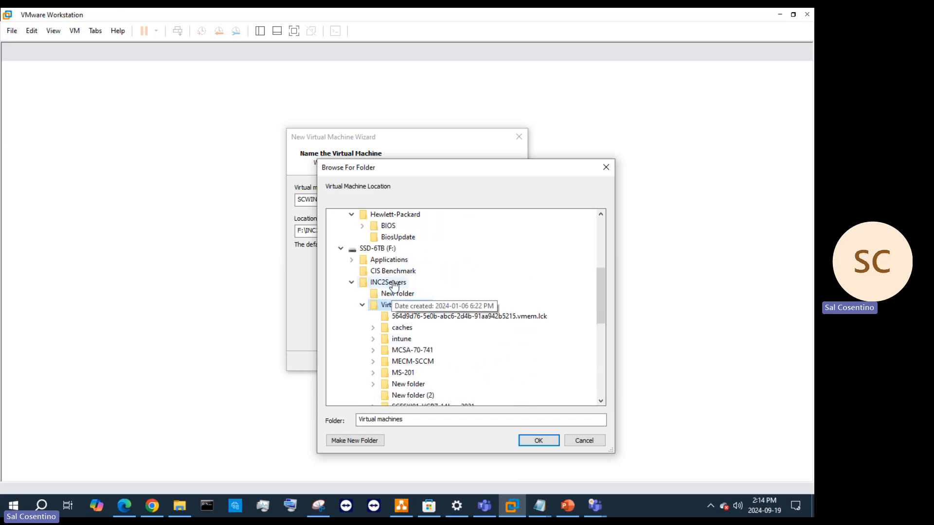
Step: Check New folder under INC2Servers, then expand Virtual machines and look through its subfolders for Hyper-V 2024Sept19
{"action": "left_click", "coordinate": [397, 293]}
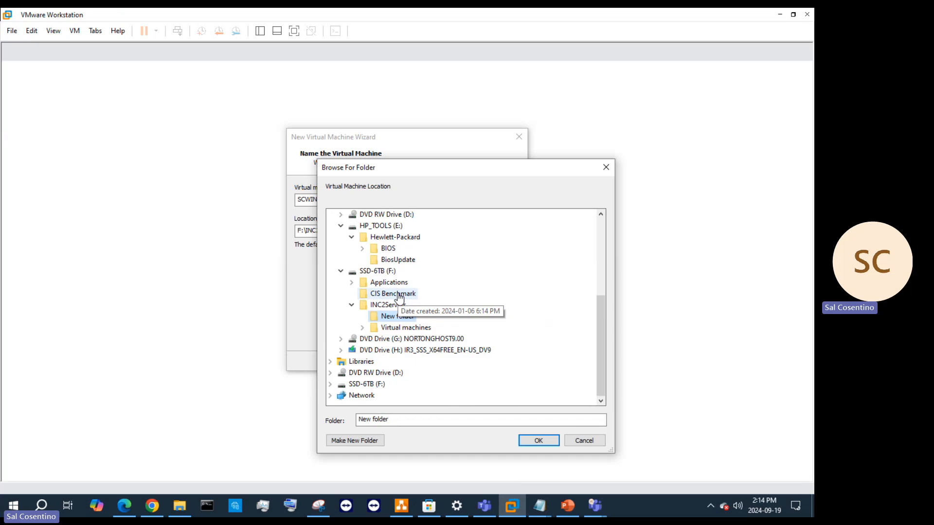
{"action": "double_click", "coordinate": [413, 328]}
{"action": "scroll", "coordinate": [491, 294], "scroll_direction": "down", "scroll_amount": 4}
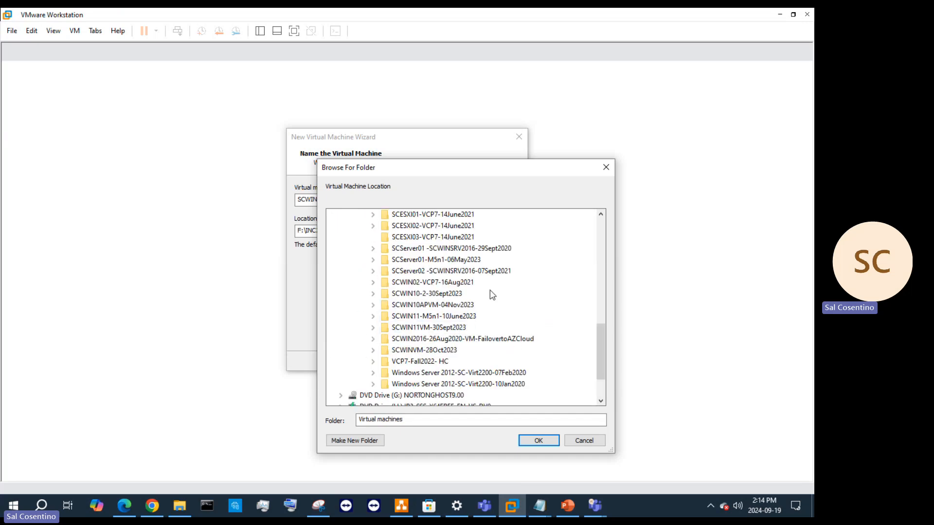
{"action": "scroll", "coordinate": [505, 364], "scroll_direction": "down", "scroll_amount": 2}
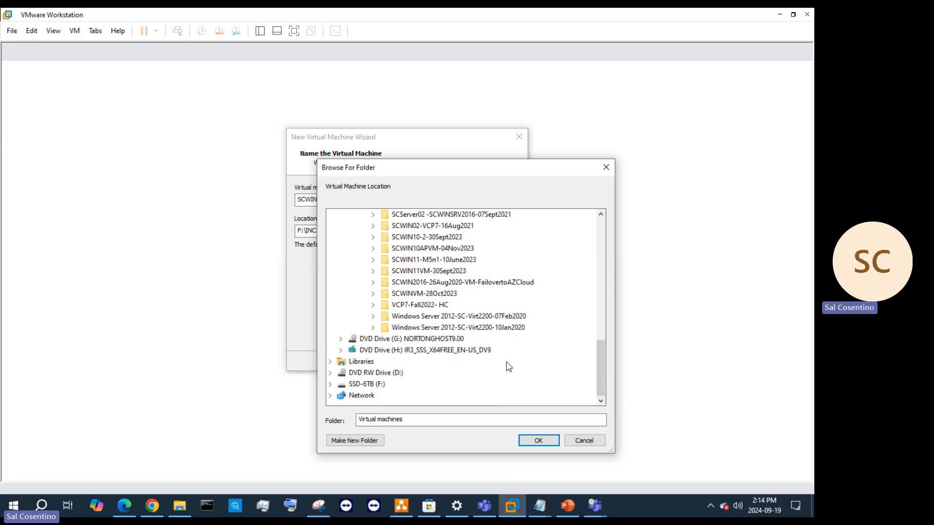
{"action": "scroll", "coordinate": [506, 367], "scroll_direction": "up", "scroll_amount": 8}
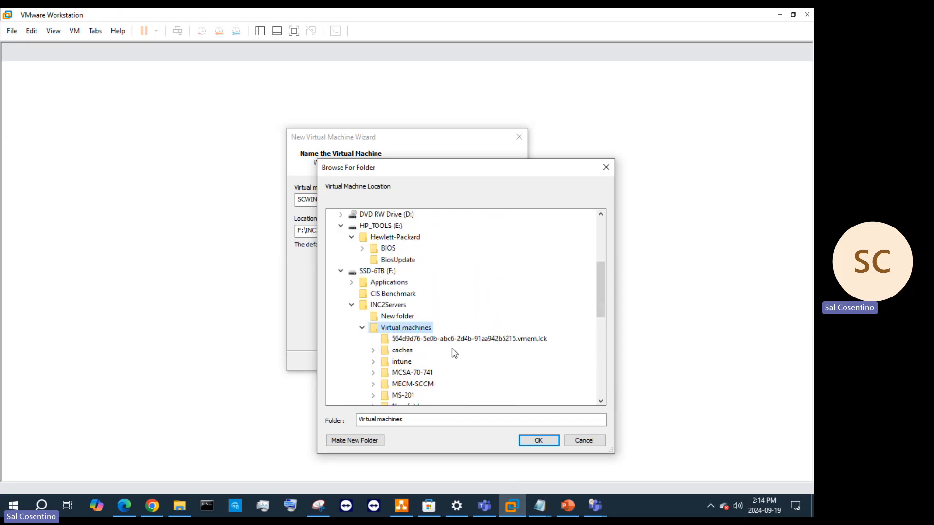
Step: Select INC2Servers and review its entire folder tree again for Hyper-V 2024Sept19
{"action": "left_click", "coordinate": [399, 305]}
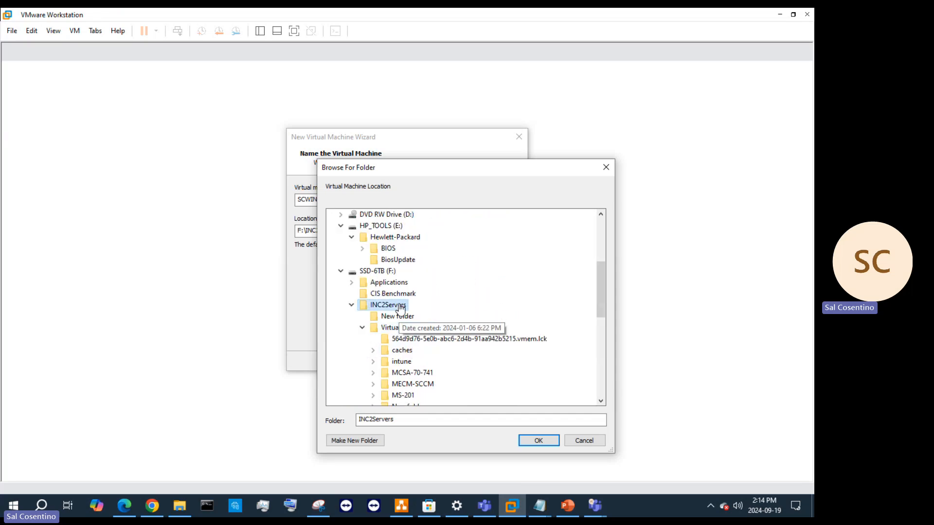
{"action": "scroll", "coordinate": [417, 360], "scroll_direction": "down", "scroll_amount": 4}
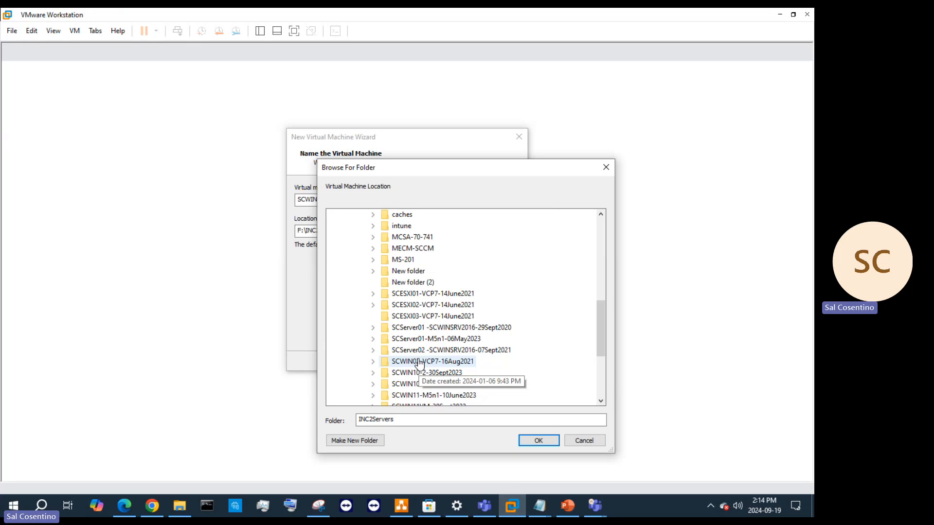
{"action": "scroll", "coordinate": [419, 363], "scroll_direction": "down", "scroll_amount": 2}
{"action": "scroll", "coordinate": [419, 363], "scroll_direction": "down", "scroll_amount": 2}
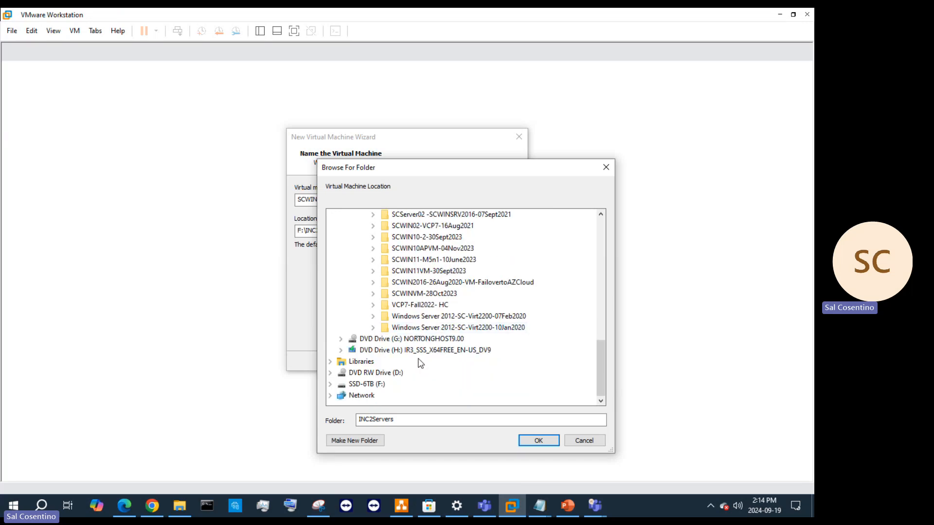
{"action": "scroll", "coordinate": [420, 363], "scroll_direction": "up", "scroll_amount": 6}
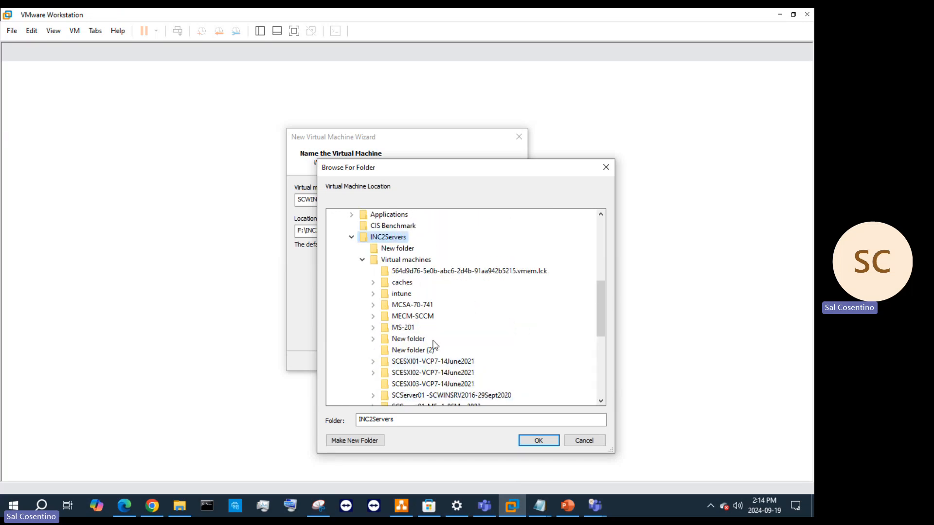
{"action": "scroll", "coordinate": [434, 344], "scroll_direction": "up", "scroll_amount": 1}
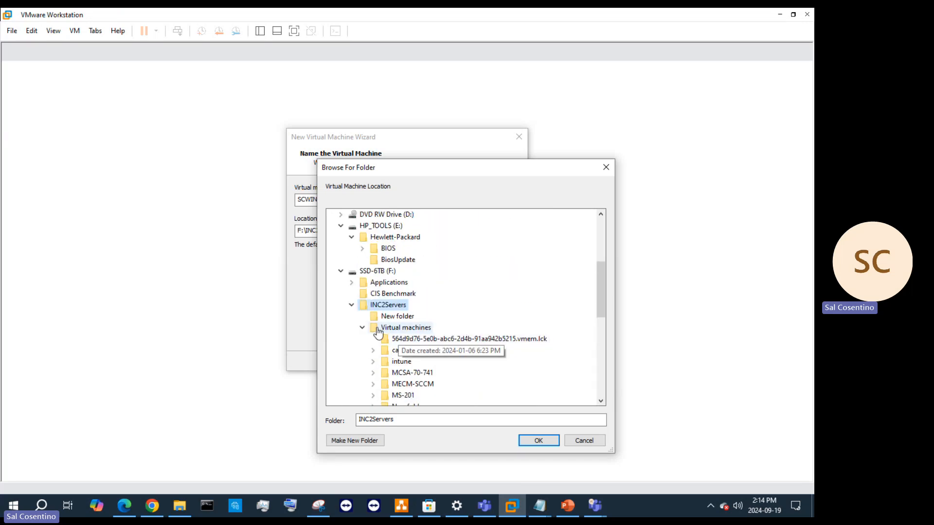
Step: Collapse INC2Servers, look inside the Applications folder on SSD-6TB (F:) for Hyper-V 2024Sept19, and collapse it again
{"action": "left_click", "coordinate": [352, 306]}
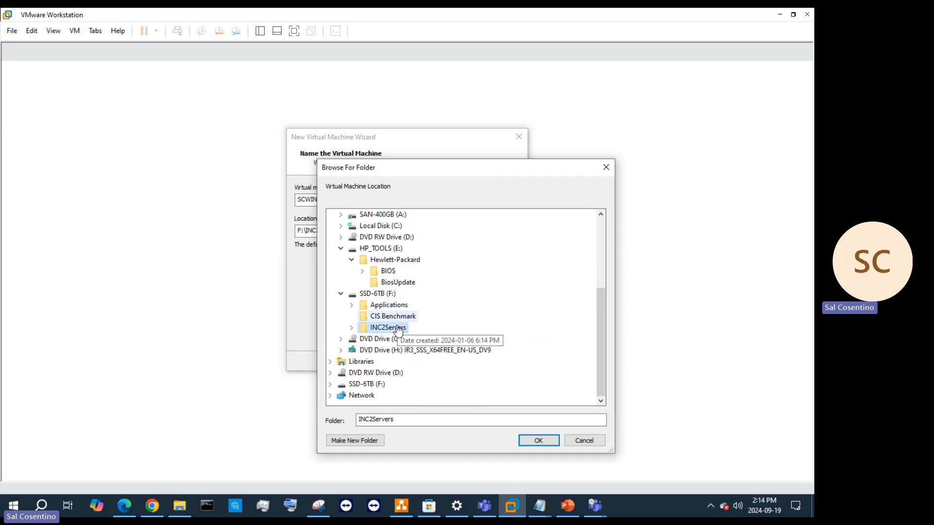
{"action": "left_click", "coordinate": [397, 305]}
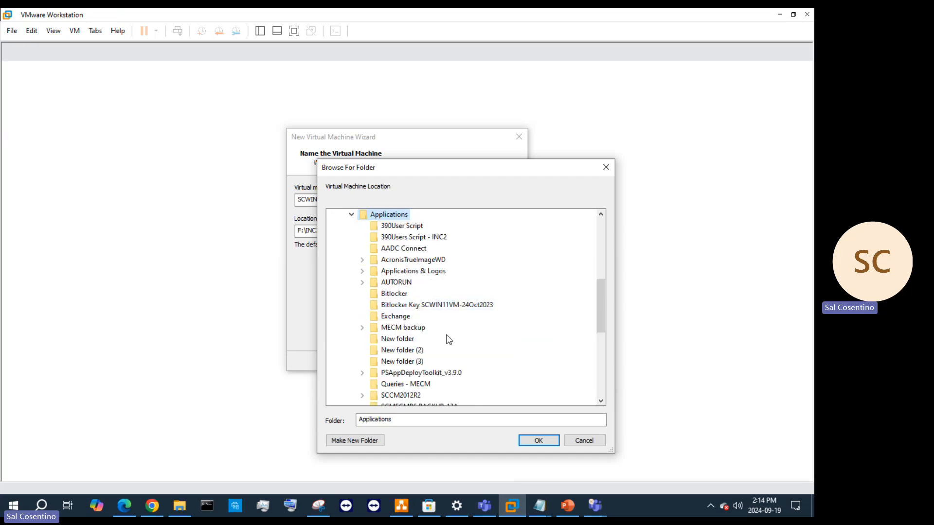
{"action": "scroll", "coordinate": [448, 340], "scroll_direction": "up", "scroll_amount": 3}
{"action": "scroll", "coordinate": [451, 344], "scroll_direction": "up", "scroll_amount": 2}
{"action": "left_click", "coordinate": [379, 371]}
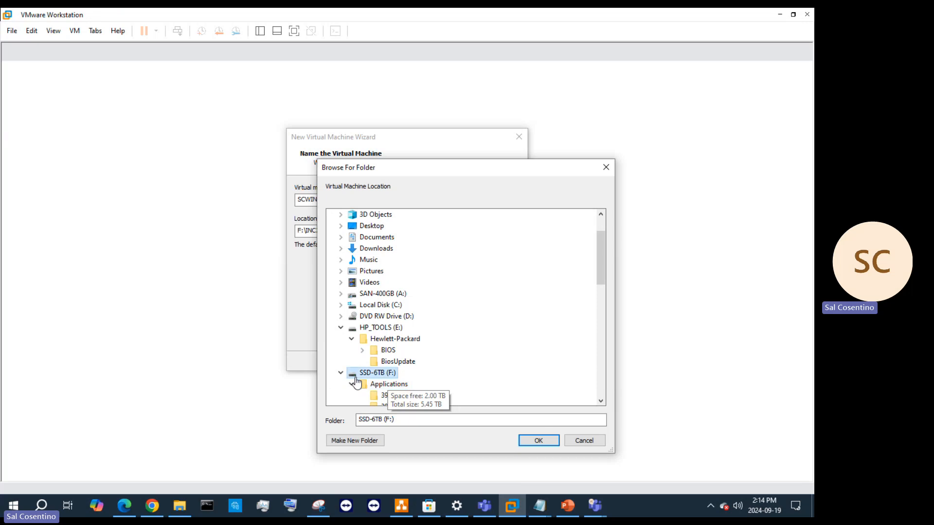
{"action": "left_click_drag", "start_coordinate": [545, 175], "coordinate": [643, 179]}
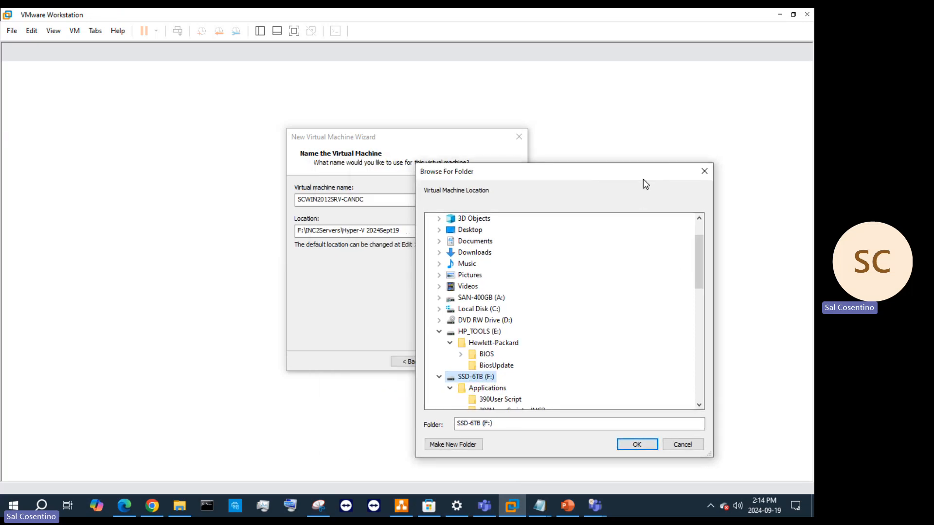
{"action": "scroll", "coordinate": [545, 314], "scroll_direction": "down", "scroll_amount": 3}
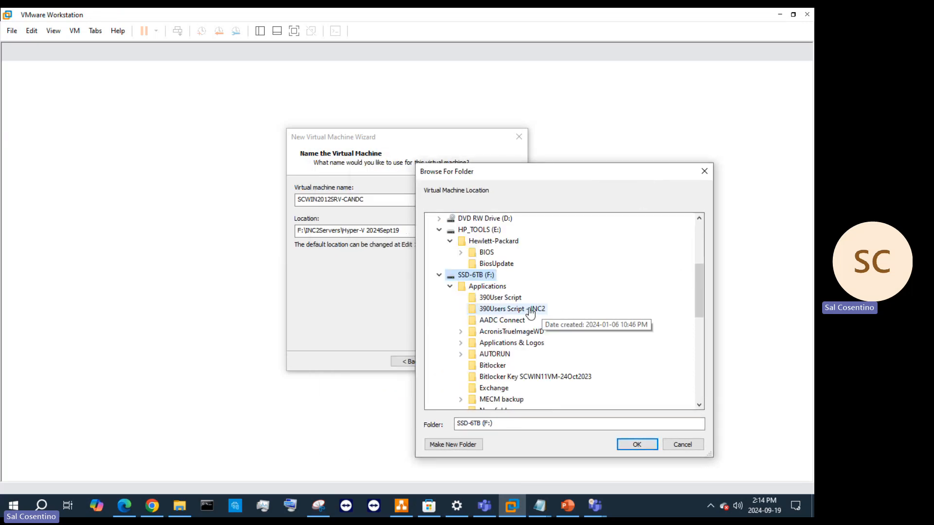
{"action": "left_click", "coordinate": [488, 287]}
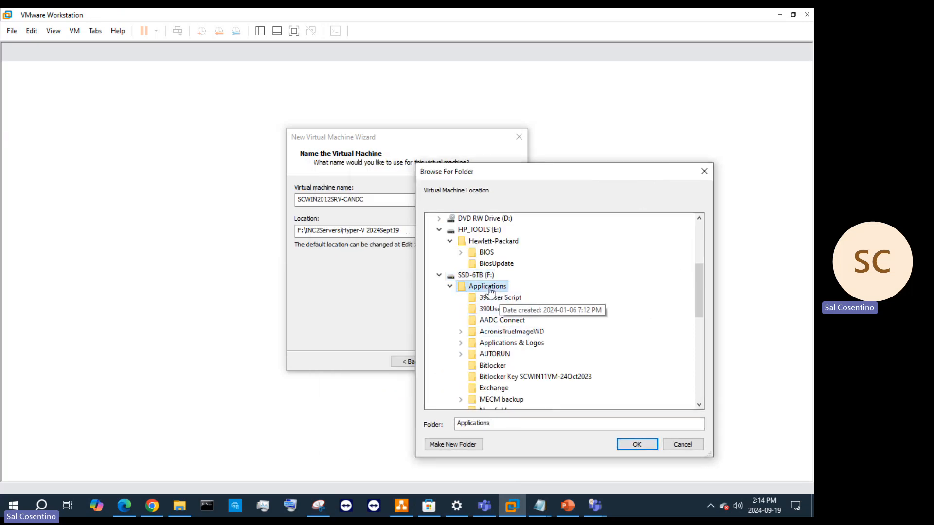
{"action": "left_click", "coordinate": [449, 287]}
Step: Reopen INC2Servers, look through its subfolders once more, and cancel the folder browser
{"action": "left_click", "coordinate": [478, 333]}
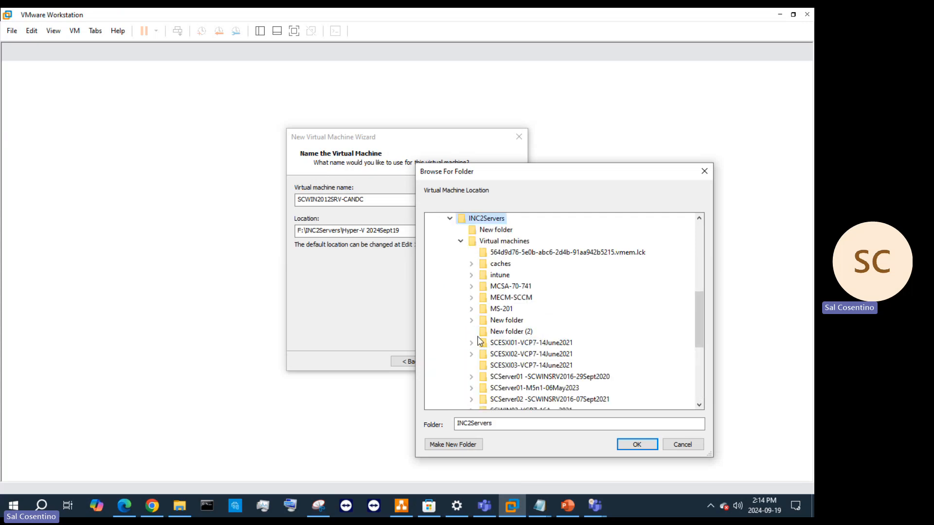
{"action": "scroll", "coordinate": [492, 278], "scroll_direction": "down", "scroll_amount": 2}
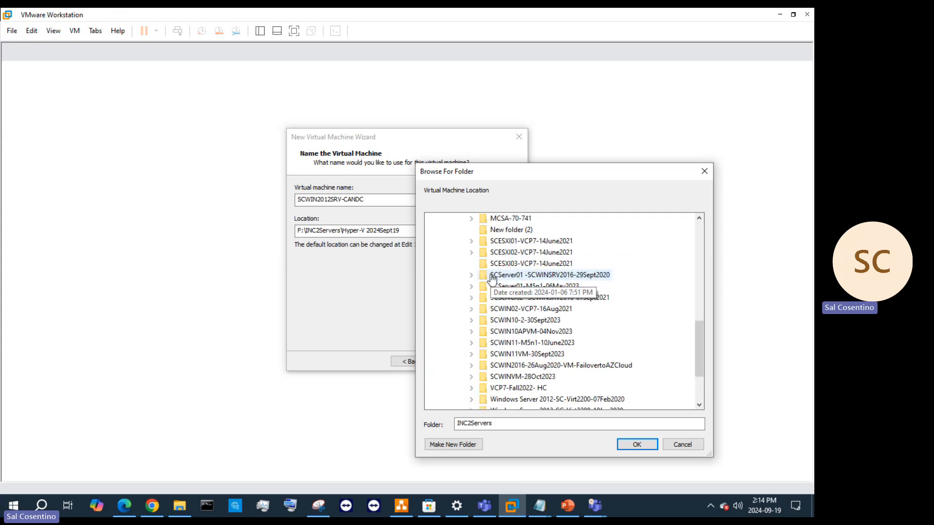
{"action": "scroll", "coordinate": [492, 278], "scroll_direction": "down", "scroll_amount": 3}
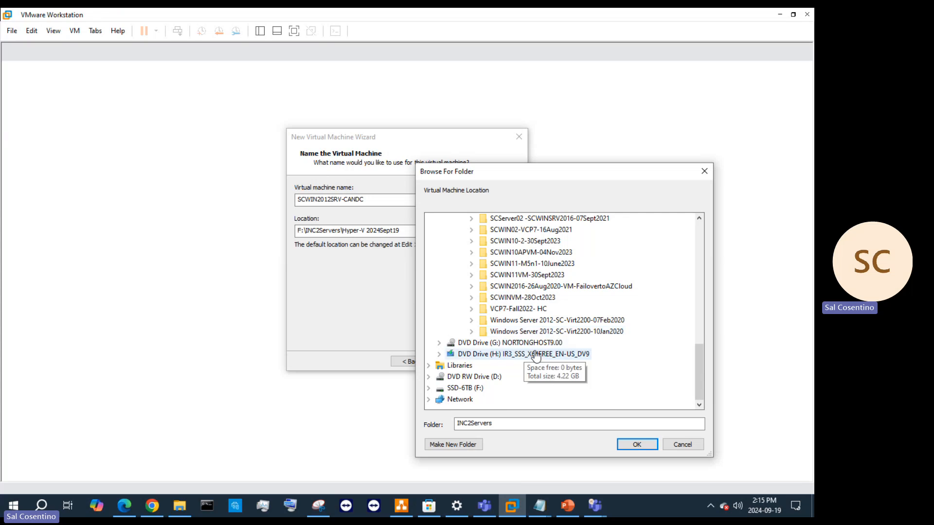
{"action": "scroll", "coordinate": [563, 356], "scroll_direction": "up", "scroll_amount": 3}
{"action": "scroll", "coordinate": [563, 356], "scroll_direction": "up", "scroll_amount": 3}
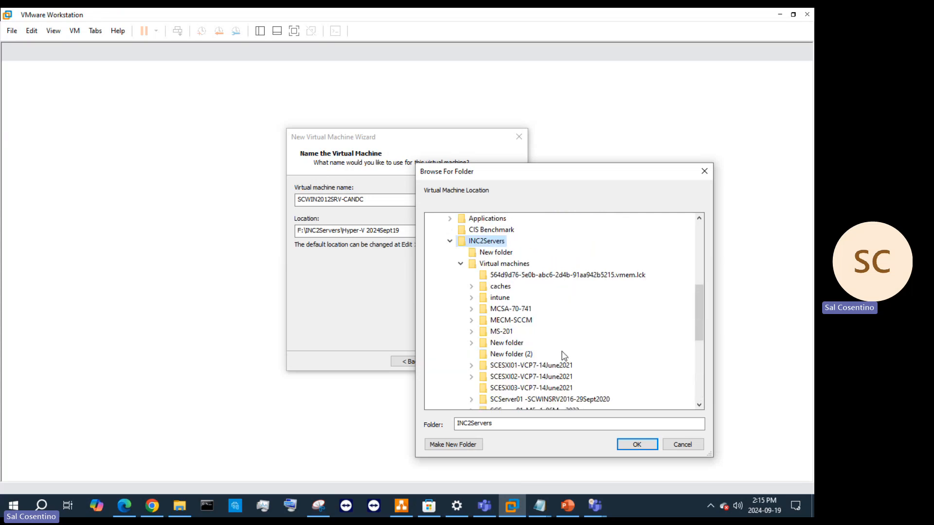
{"action": "left_click", "coordinate": [681, 442]}
Step: Copy the folder name Hyper-V 2024Sept19 from the location path and delete it, keeping F:\INC2Servers\
{"action": "left_click_drag", "start_coordinate": [428, 231], "coordinate": [337, 232]}
{"action": "key", "text": "ctrl+c"}
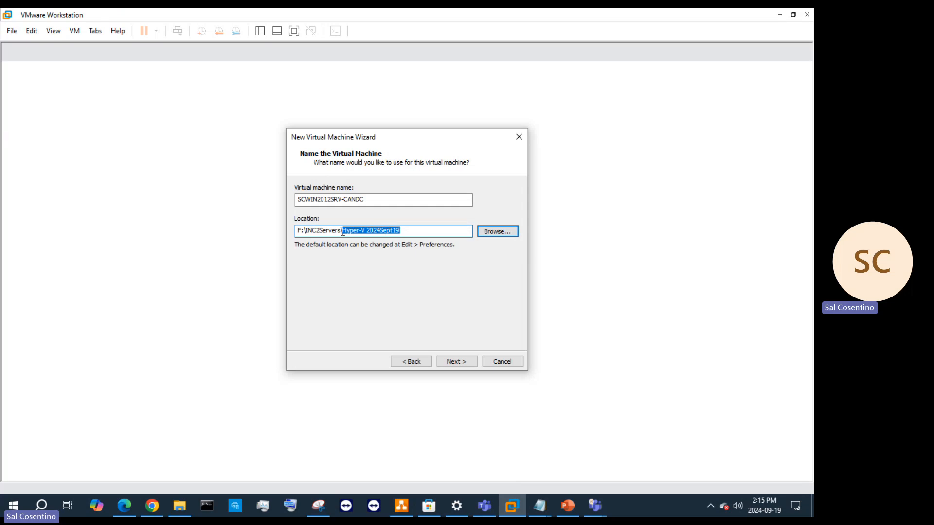
{"action": "key", "text": "BackSpace"}
Step: Reopen the location browser and check the folders inside INC2Servers on SSD-6TB (F:)
{"action": "left_click", "coordinate": [505, 233]}
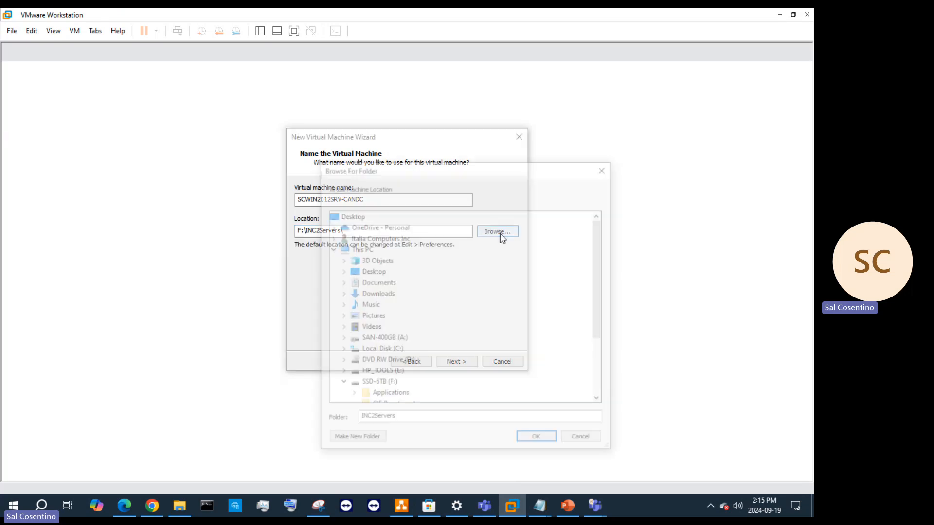
{"action": "left_click", "coordinate": [375, 384]}
{"action": "scroll", "coordinate": [410, 350], "scroll_direction": "down", "scroll_amount": 3}
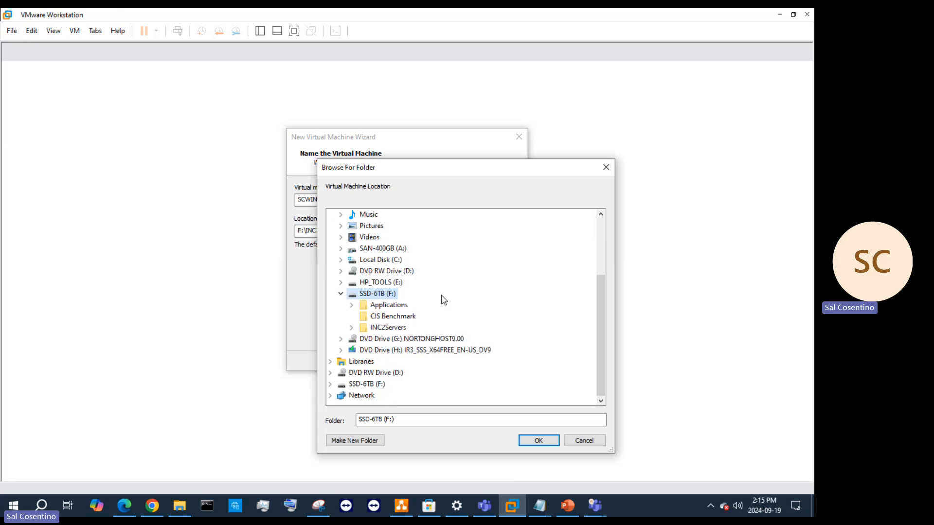
{"action": "left_click", "coordinate": [398, 327]}
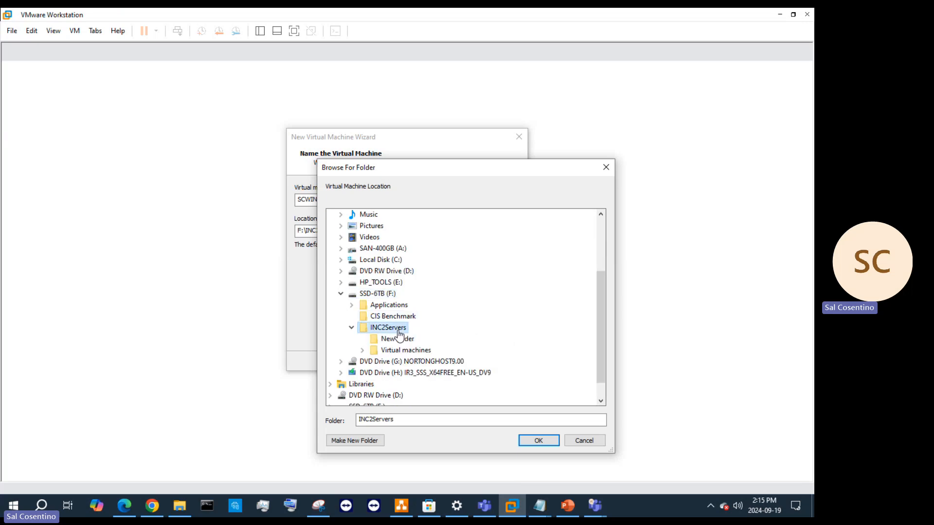
Step: Browse Local Disk (C:) to the Virtual machines folder inside Users, Italia Computers Inc, Documents
{"action": "left_click", "coordinate": [378, 261]}
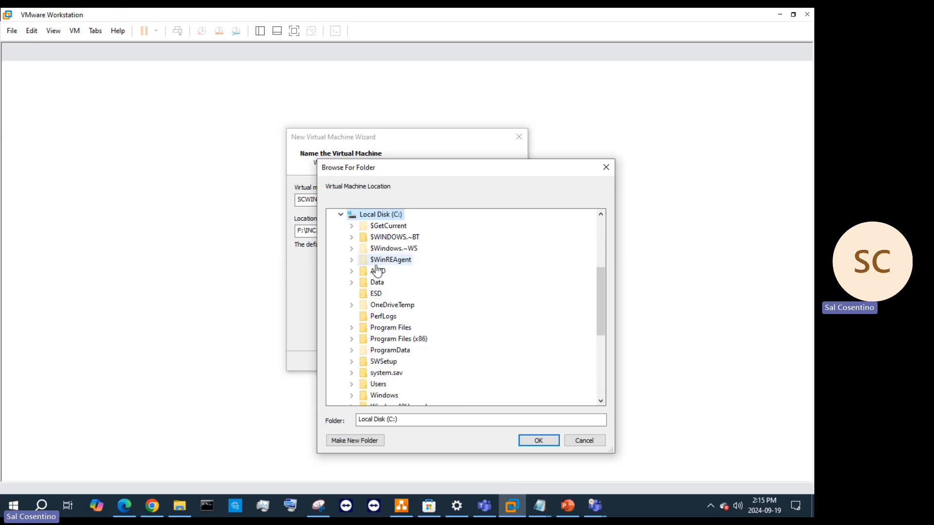
{"action": "scroll", "coordinate": [392, 338], "scroll_direction": "down", "scroll_amount": 3}
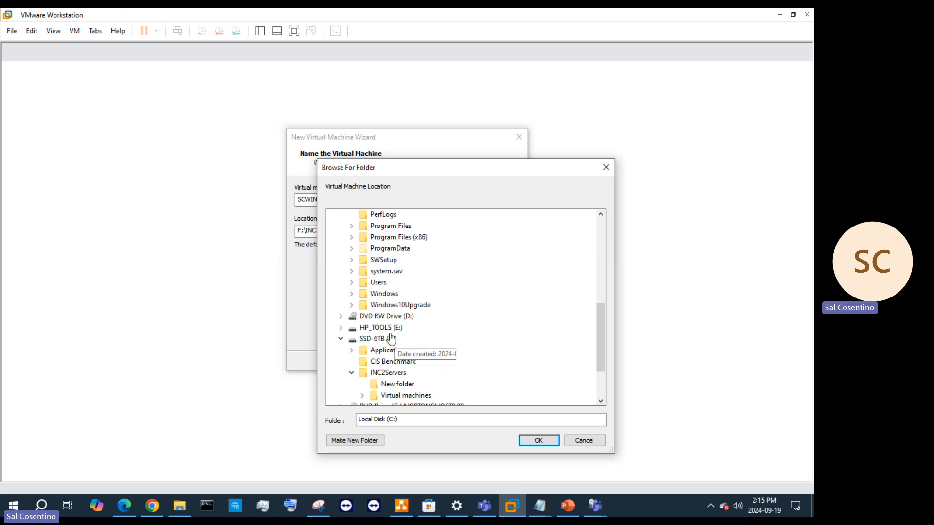
{"action": "left_click", "coordinate": [381, 284]}
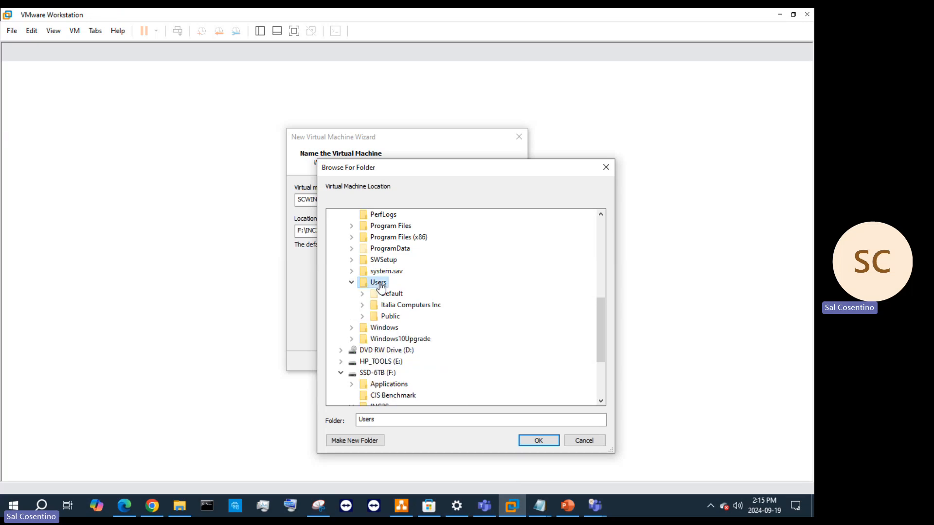
{"action": "left_click", "coordinate": [396, 305]}
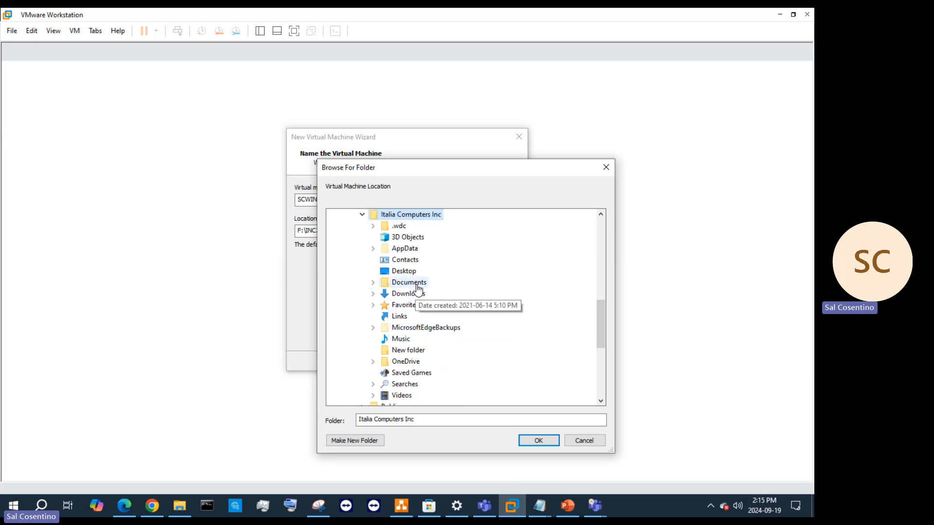
{"action": "left_click", "coordinate": [410, 283]}
{"action": "left_click", "coordinate": [440, 306]}
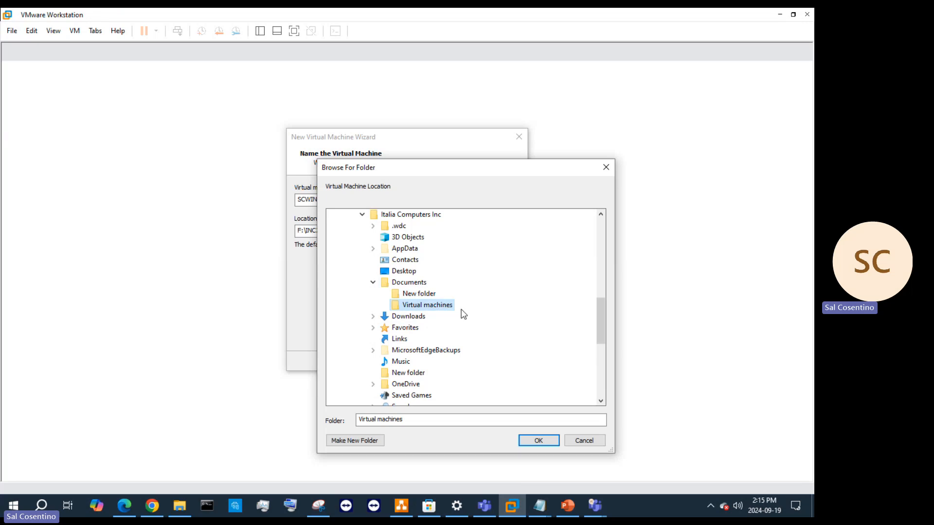
Step: Create a subfolder named Hyper-V 2024Sept19 inside the Virtual machines folder in Documents, using the copied name
{"action": "left_click_drag", "start_coordinate": [407, 419], "coordinate": [315, 416]}
{"action": "key", "text": "ctrl+v"}
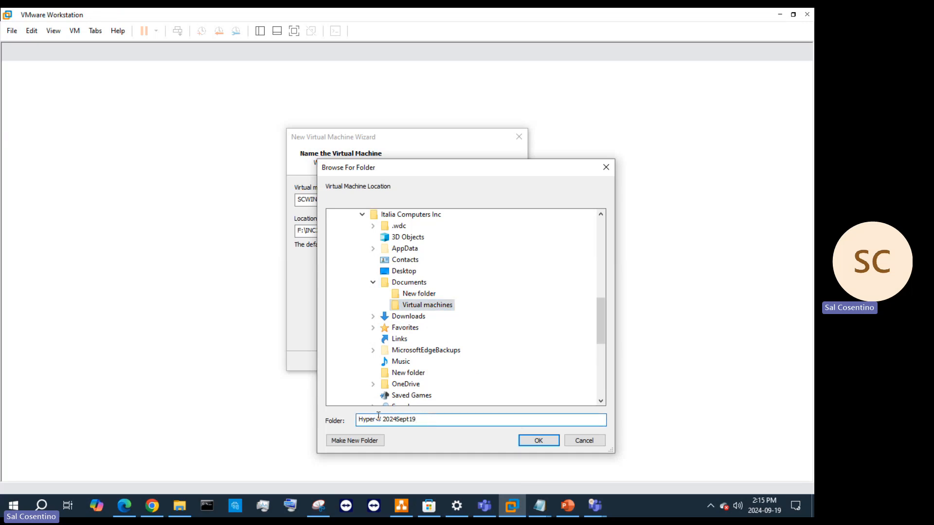
{"action": "left_click", "coordinate": [354, 441]}
{"action": "key", "text": "ctrl+v"}
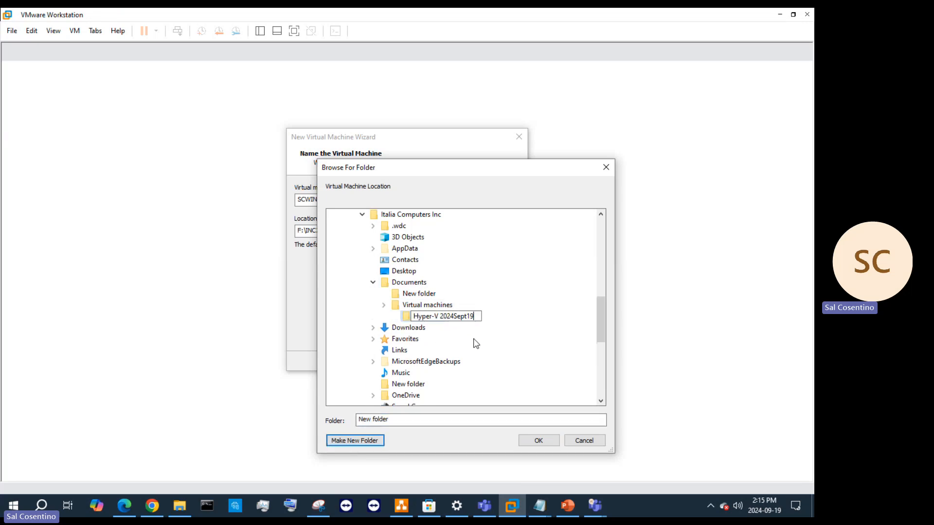
{"action": "key", "text": "Return"}
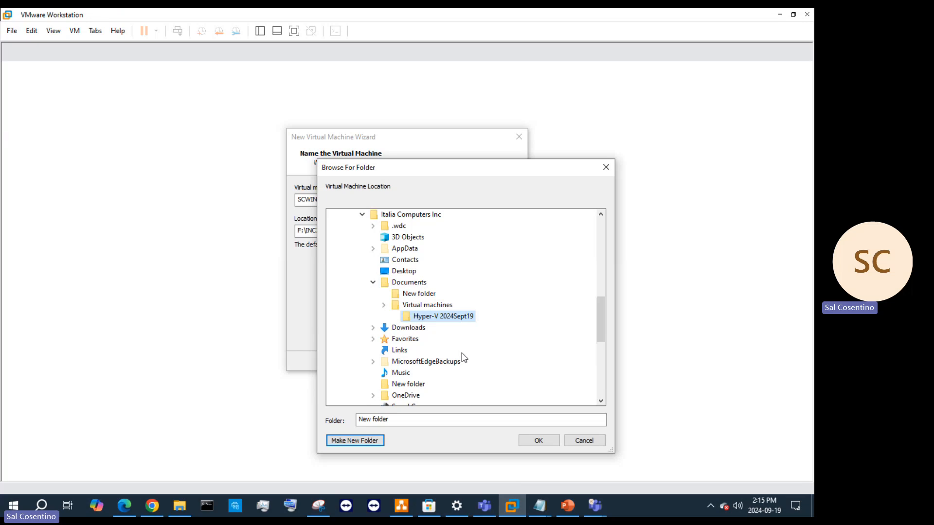
Step: Choose the new Hyper-V 2024Sept19 folder as the virtual machine's location and confirm it
{"action": "left_click", "coordinate": [419, 304]}
{"action": "left_click", "coordinate": [447, 317]}
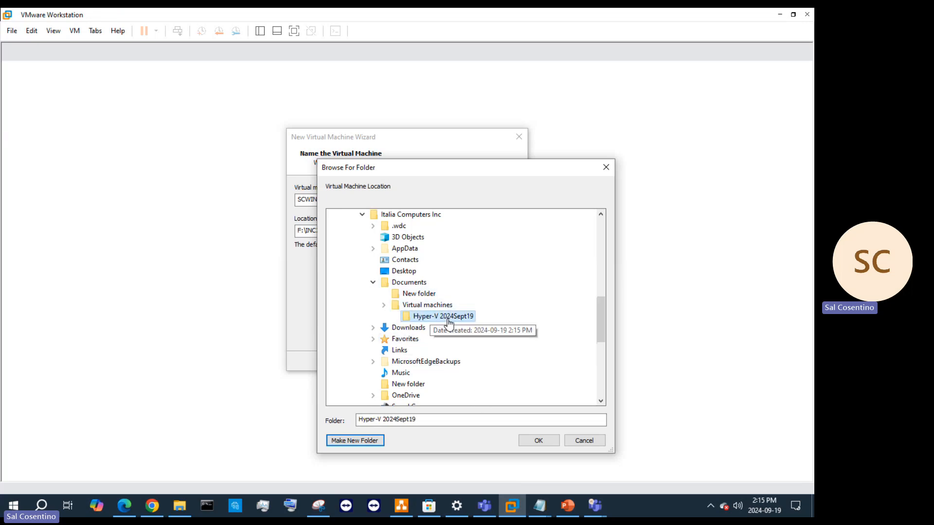
{"action": "left_click", "coordinate": [530, 441]}
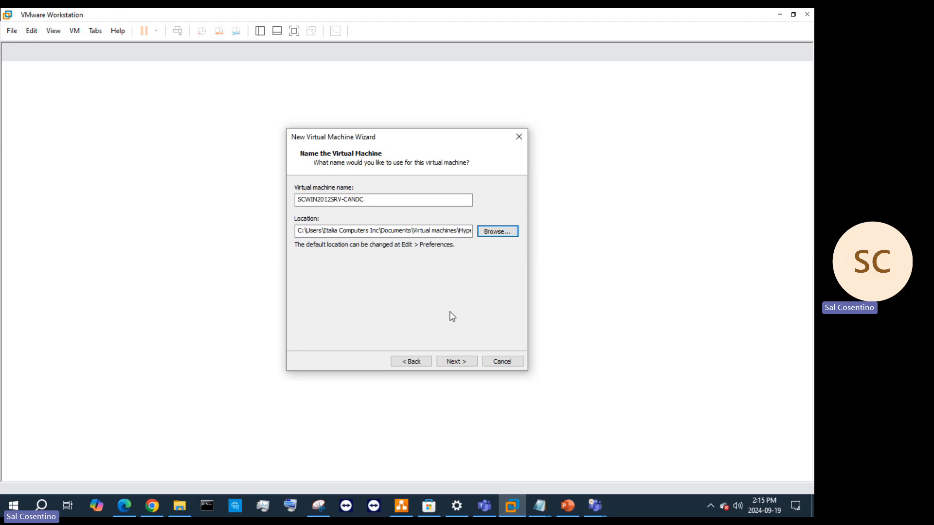
Step: Create a folder named Hyper-V 2024Sept19 inside INC2Servers, Virtual machines on SSD-6TB (F:), using the copied name
{"action": "left_click", "coordinate": [502, 235]}
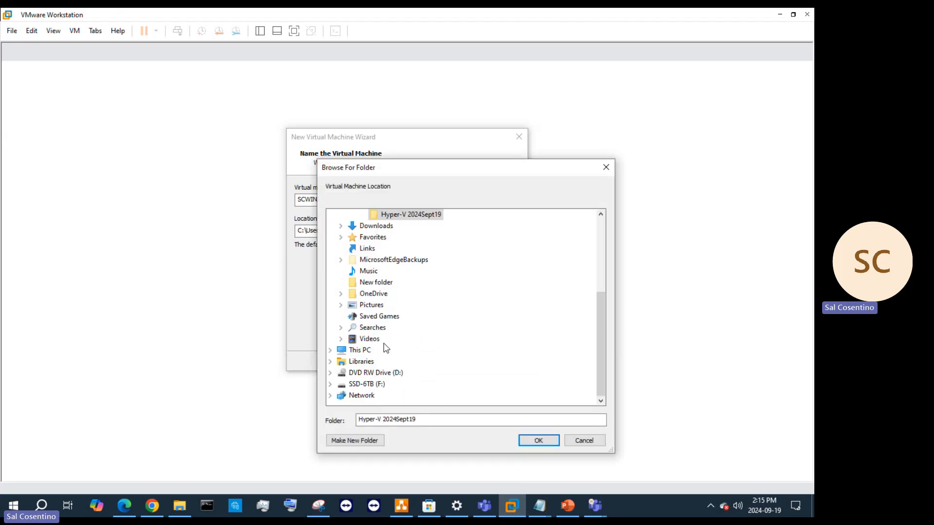
{"action": "double_click", "coordinate": [366, 384]}
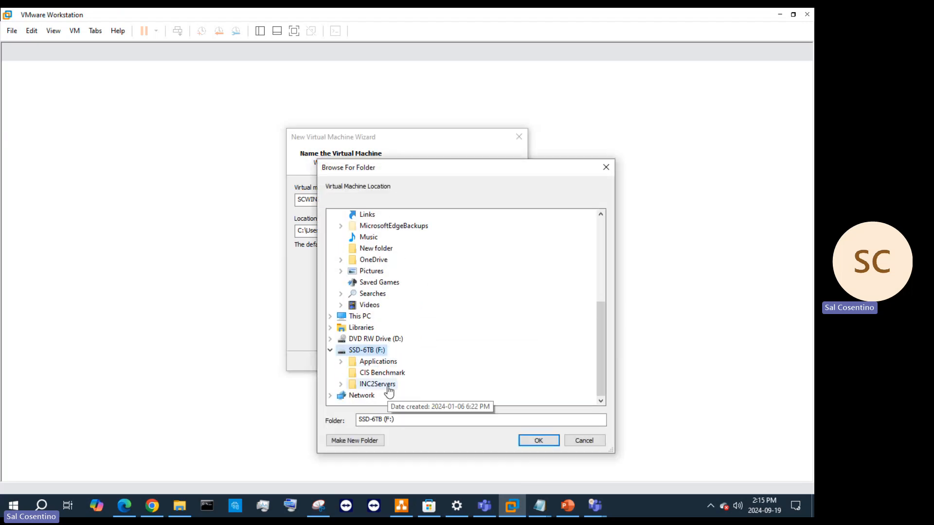
{"action": "double_click", "coordinate": [389, 384]}
{"action": "double_click", "coordinate": [397, 384]}
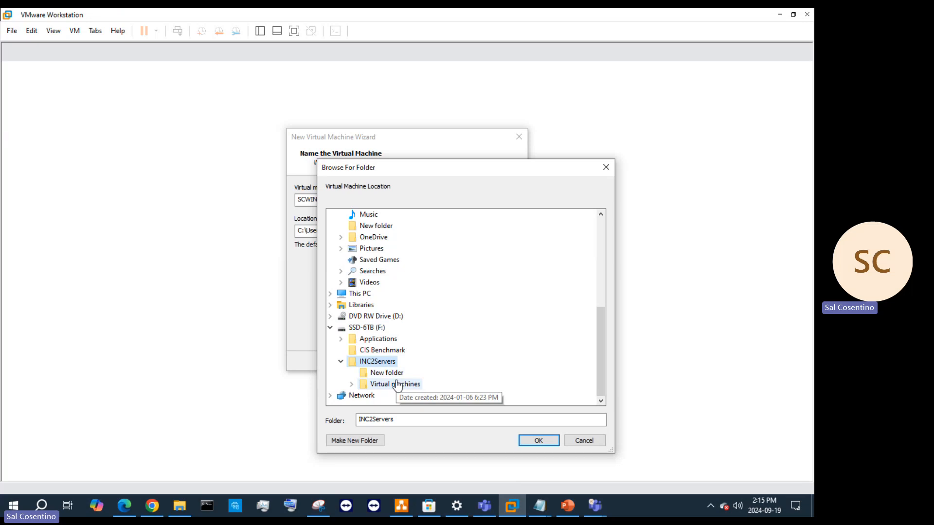
{"action": "left_click", "coordinate": [371, 441]}
{"action": "key", "text": "ctrl+v"}
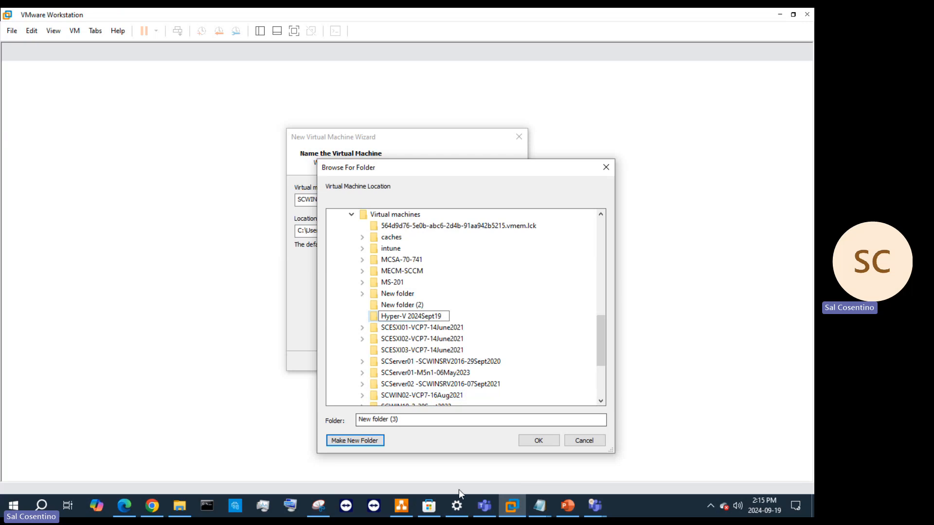
{"action": "key", "text": "Return"}
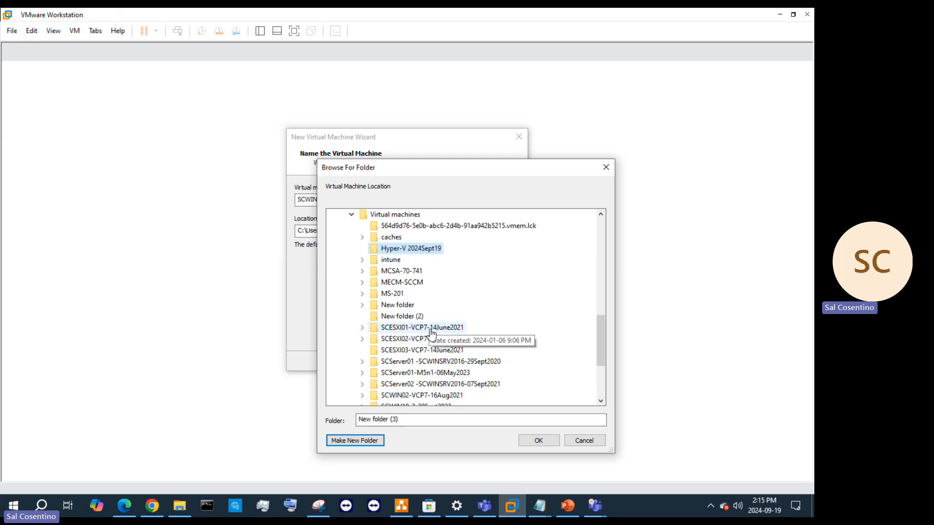
Step: Choose the Hyper-V 2024Sept19 folder on SSD-6TB (F:) as the virtual machine's location and continue to the disk capacity settings
{"action": "left_click", "coordinate": [391, 259]}
{"action": "scroll", "coordinate": [357, 306], "scroll_direction": "up", "scroll_amount": 4}
{"action": "scroll", "coordinate": [369, 360], "scroll_direction": "down", "scroll_amount": 1}
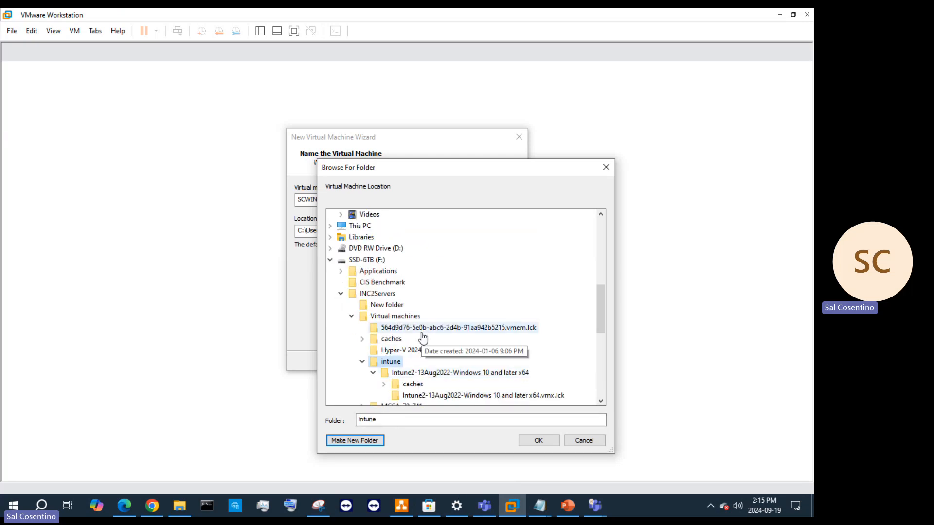
{"action": "left_click", "coordinate": [422, 350]}
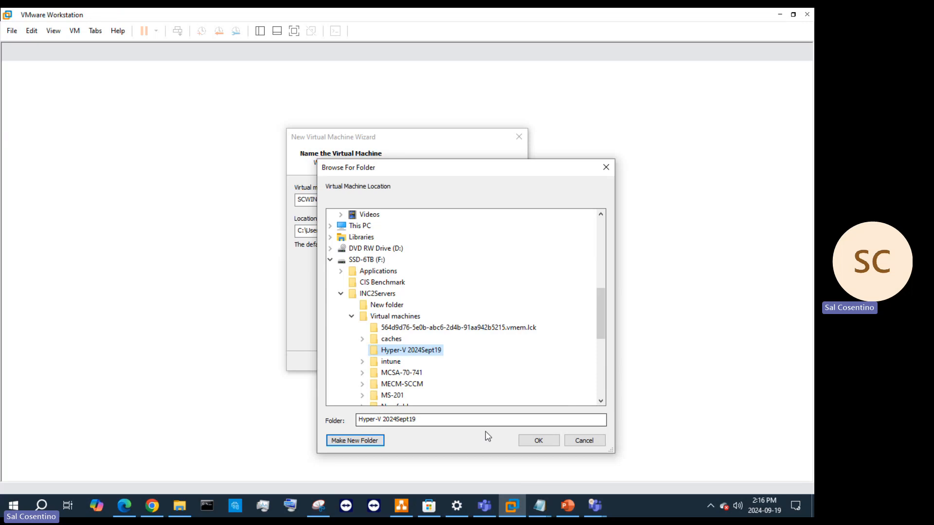
{"action": "left_click", "coordinate": [538, 440]}
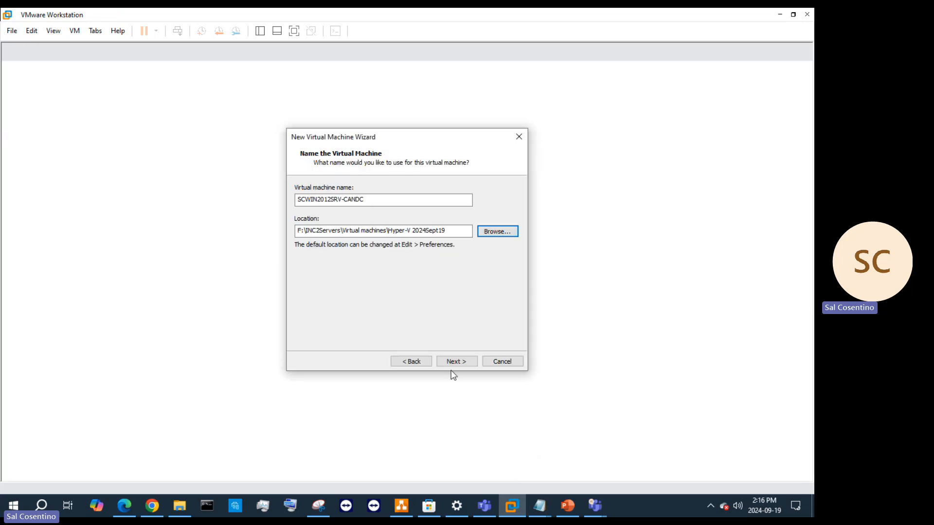
{"action": "left_click", "coordinate": [466, 363]}
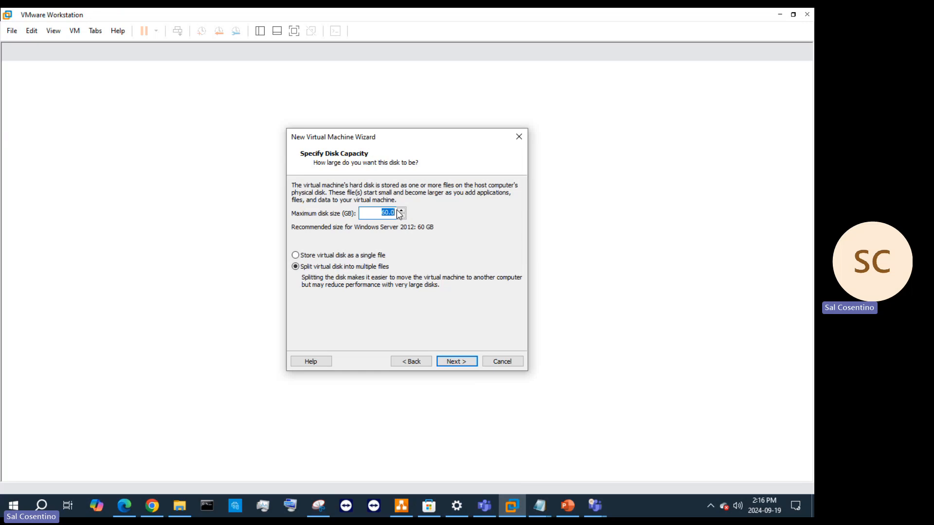
Step: Set the maximum disk size to 150 GB with the virtual disk split into multiple files, and continue to the summary
{"action": "type", "text": "150"}
{"action": "left_click", "coordinate": [354, 254]}
{"action": "left_click", "coordinate": [457, 366]}
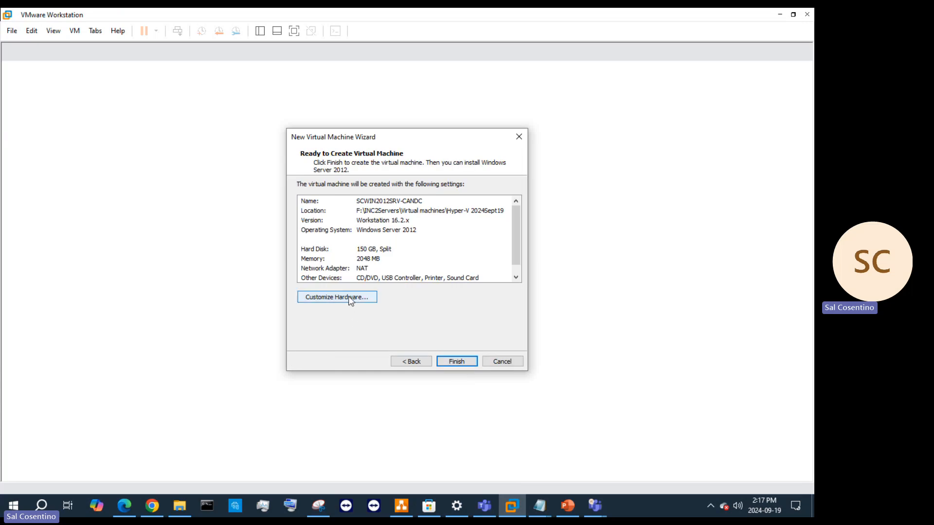
Step: Customize the virtual machine's hardware by adding a second network adapter
{"action": "left_click", "coordinate": [361, 297]}
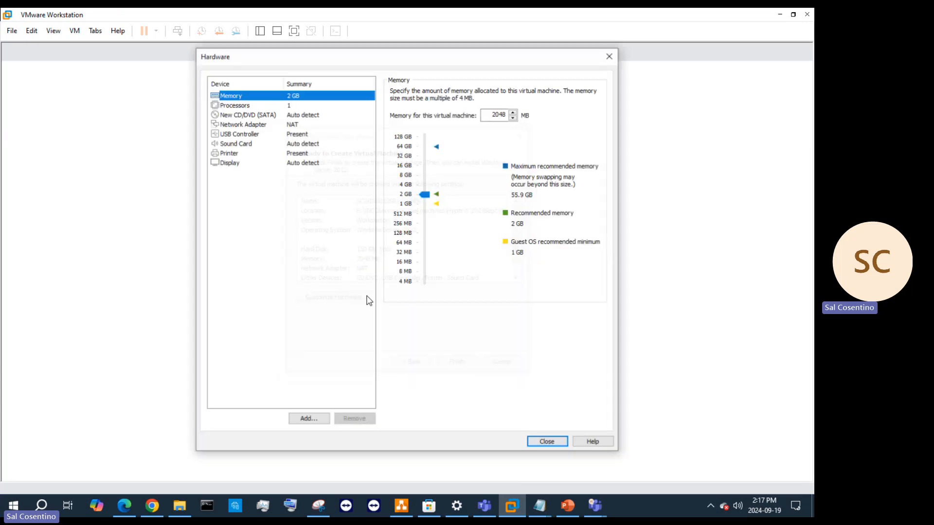
{"action": "left_click", "coordinate": [290, 128]}
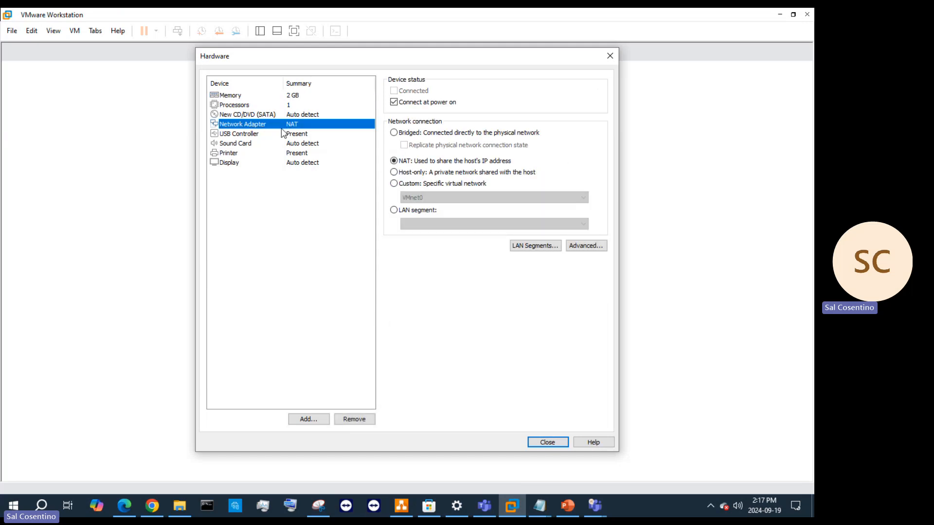
{"action": "left_click", "coordinate": [321, 421]}
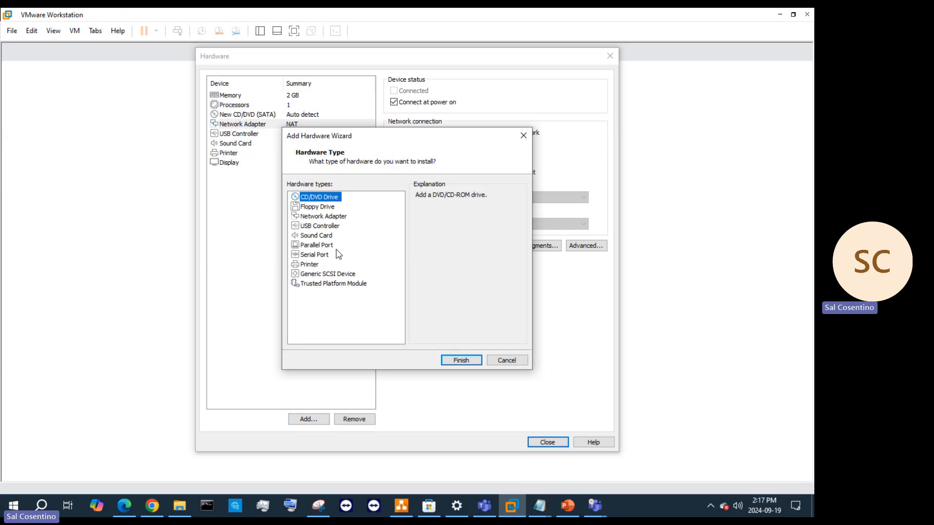
{"action": "left_click", "coordinate": [326, 218]}
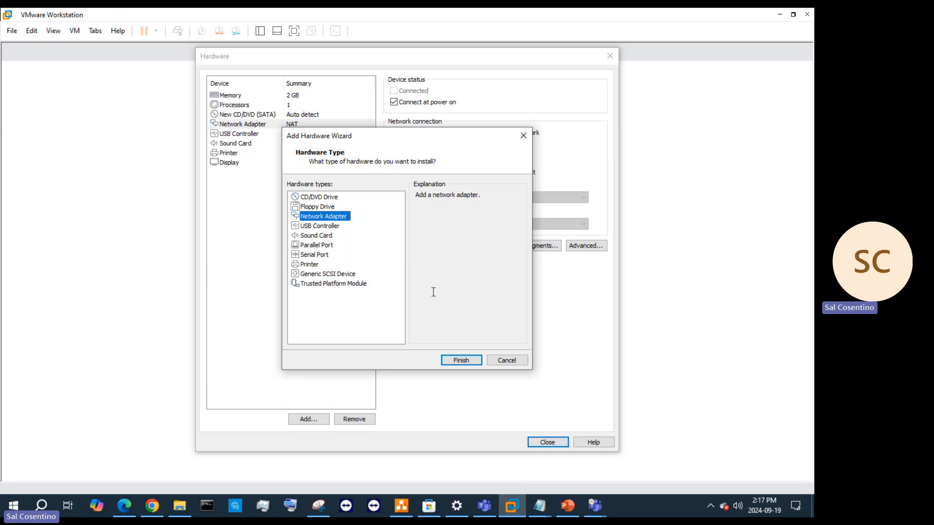
{"action": "left_click", "coordinate": [460, 360]}
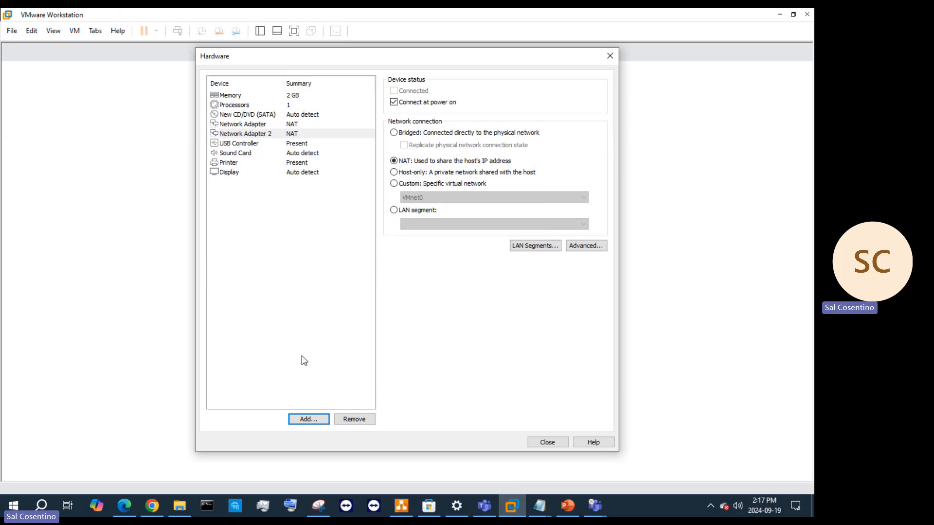
{"action": "left_click", "coordinate": [307, 420]}
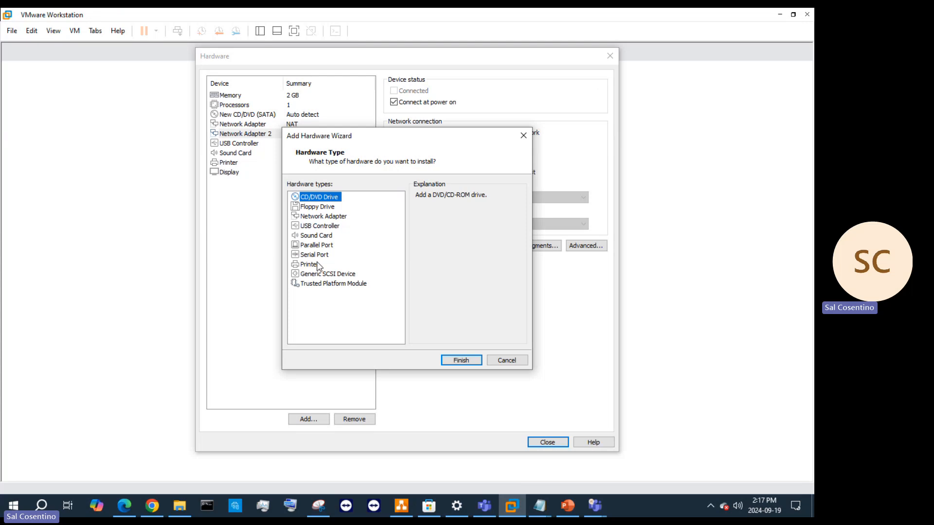
{"action": "left_click", "coordinate": [505, 360]}
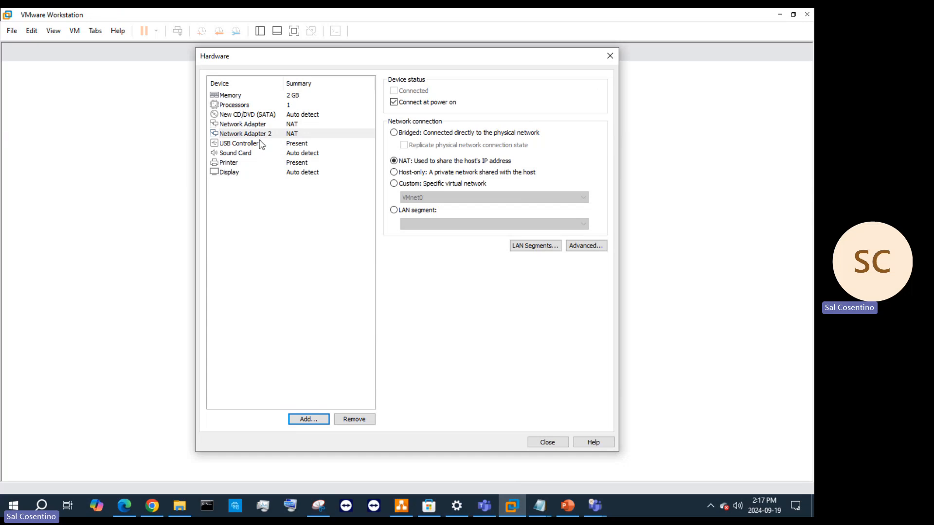
Step: Check the CD/DVD and processor settings, and set the virtual machine's memory to 16384 MB
{"action": "left_click", "coordinate": [267, 119]}
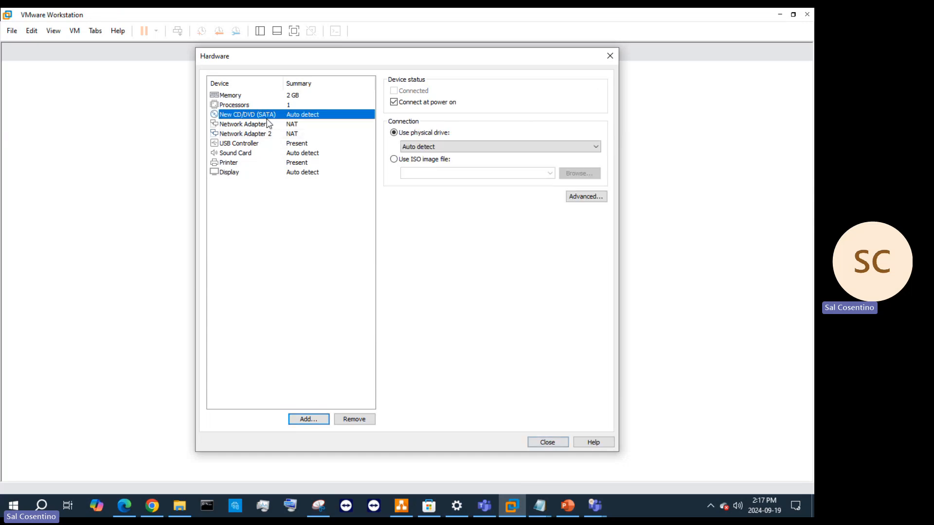
{"action": "left_click", "coordinate": [264, 104]}
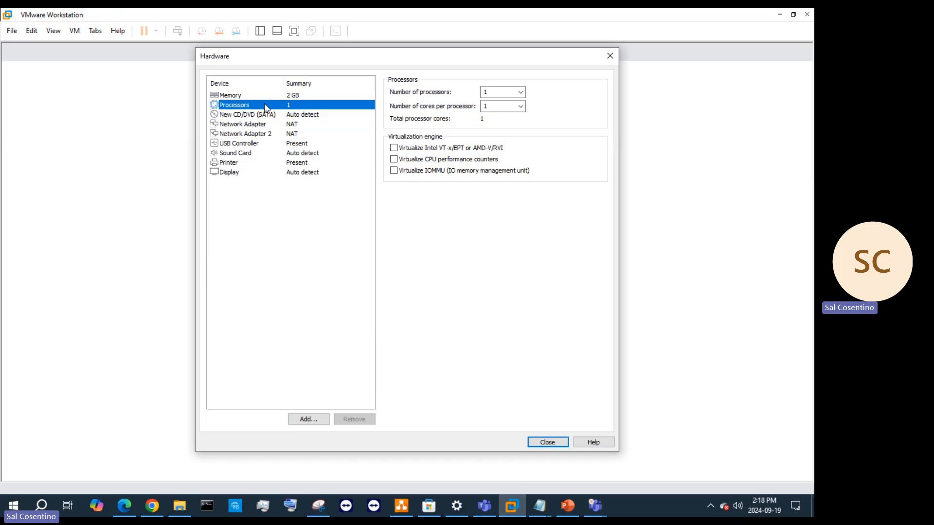
{"action": "left_click", "coordinate": [264, 96]}
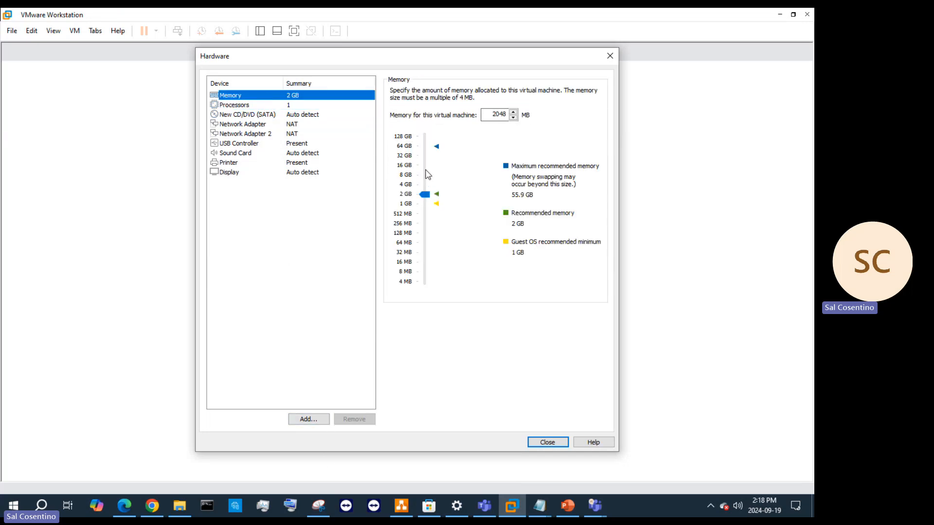
{"action": "left_click_drag", "start_coordinate": [425, 193], "coordinate": [428, 181]}
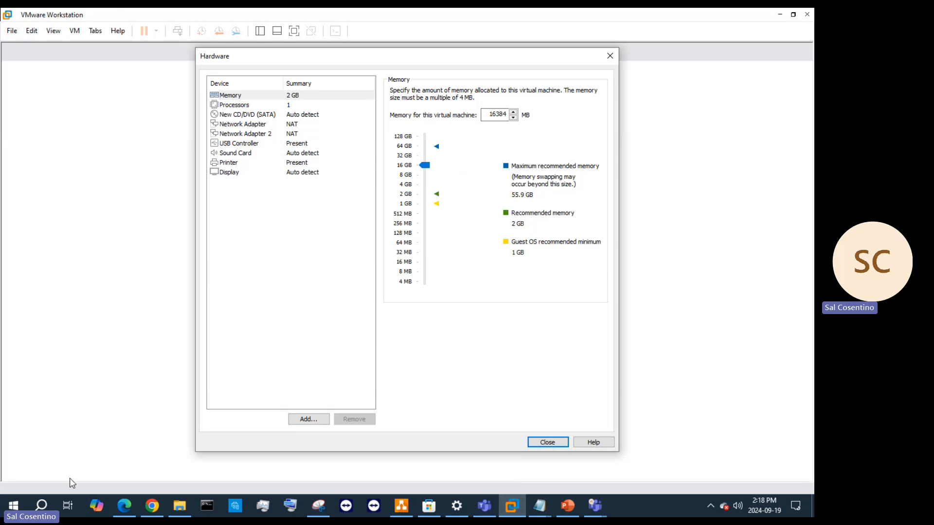
Step: Switch to Calculator and multiply 1024 by 8 to convert 8 GB of memory to megabytes
{"action": "left_click", "coordinate": [45, 507]}
{"action": "type", "text": "c"}
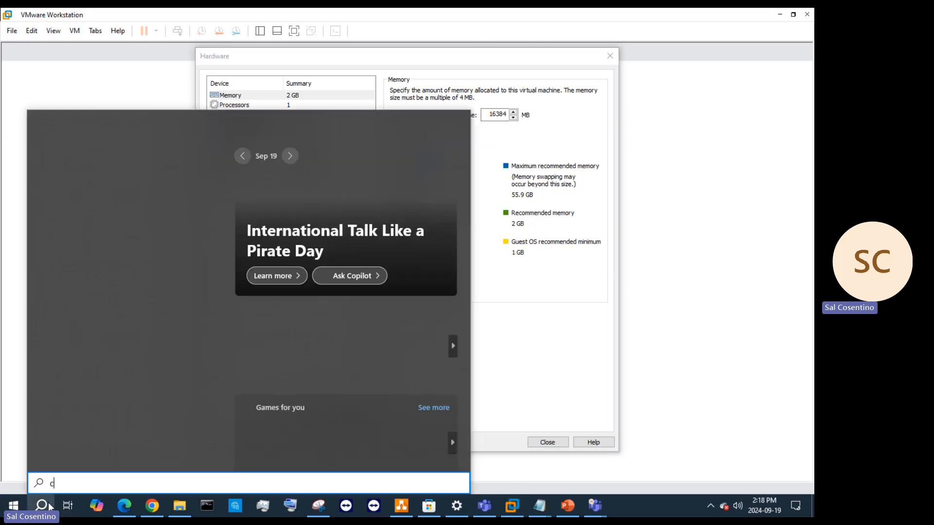
{"action": "type", "text": "alcul"}
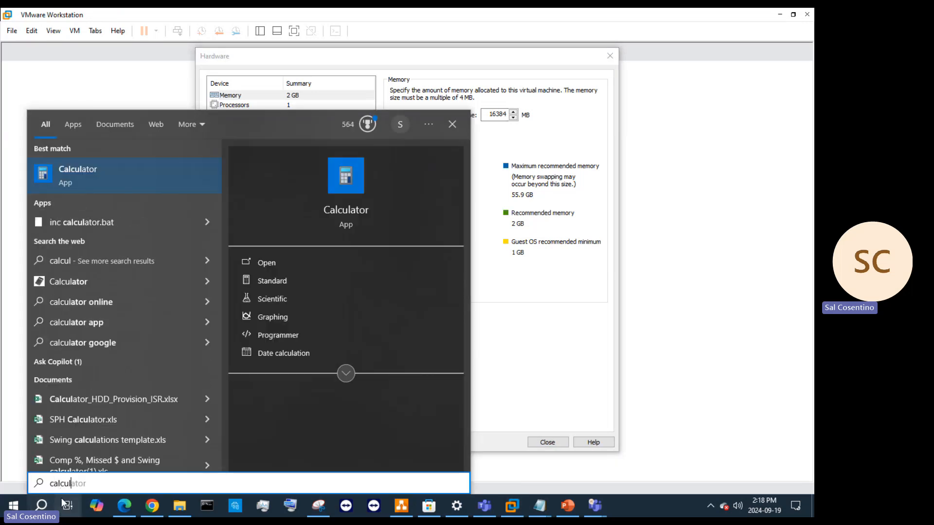
{"action": "left_click", "coordinate": [182, 191]}
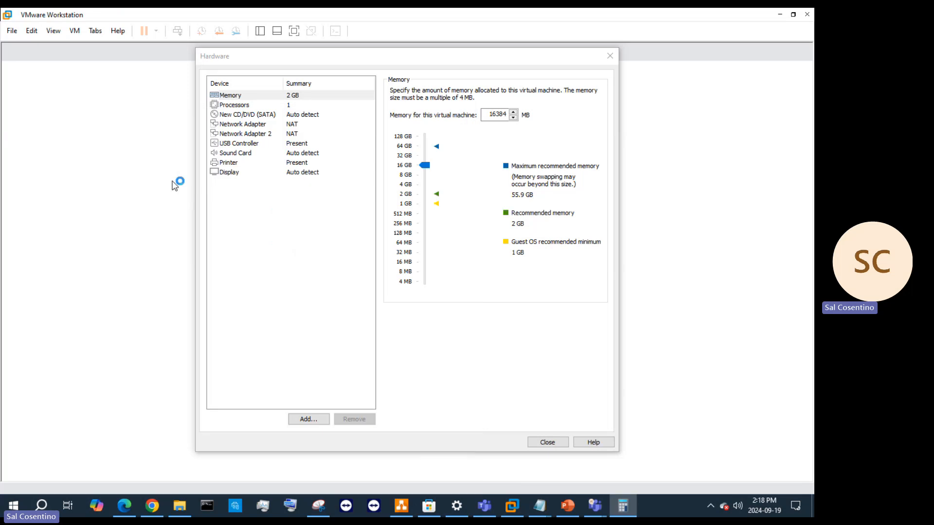
{"action": "left_click_drag", "start_coordinate": [72, 35], "coordinate": [233, 103]}
{"action": "left_click", "coordinate": [204, 350]}
{"action": "left_click", "coordinate": [251, 377]}
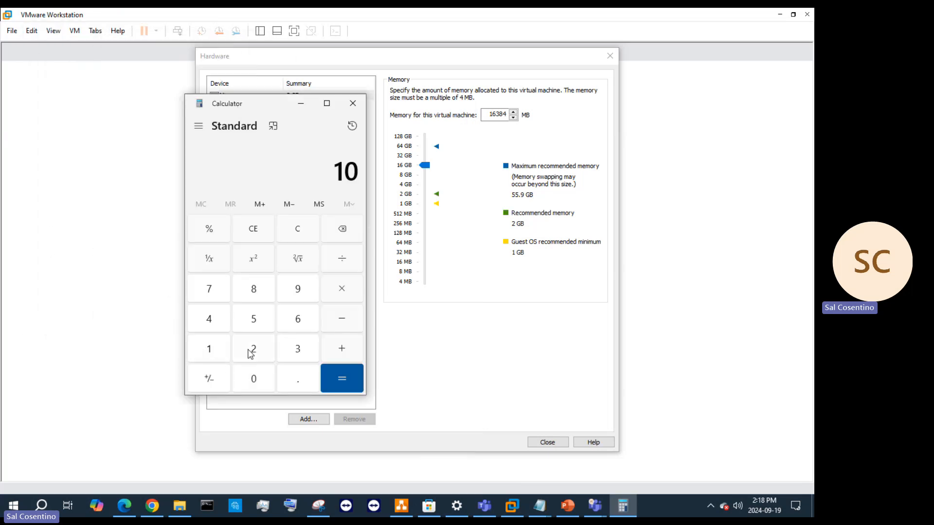
{"action": "left_click", "coordinate": [251, 351]}
{"action": "left_click", "coordinate": [217, 331]}
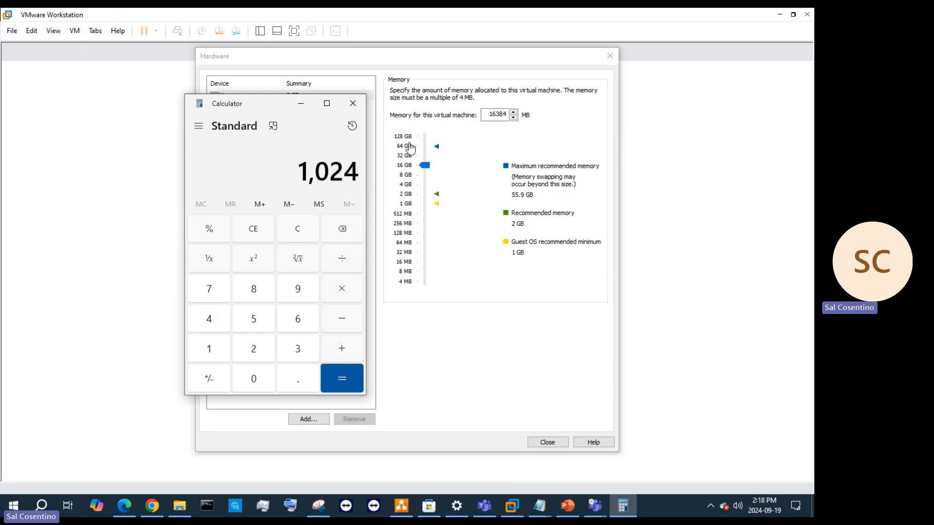
{"action": "left_click", "coordinate": [340, 288]}
{"action": "left_click", "coordinate": [260, 291]}
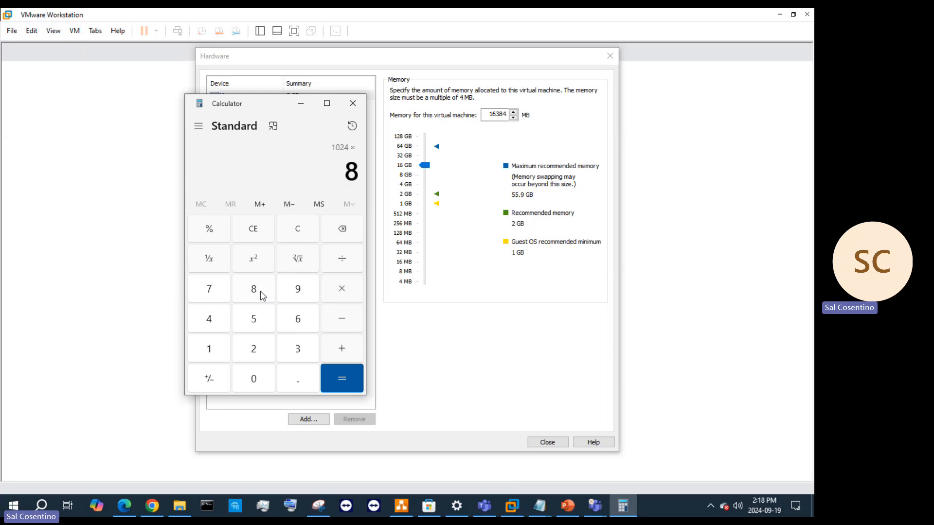
{"action": "left_click", "coordinate": [331, 375]}
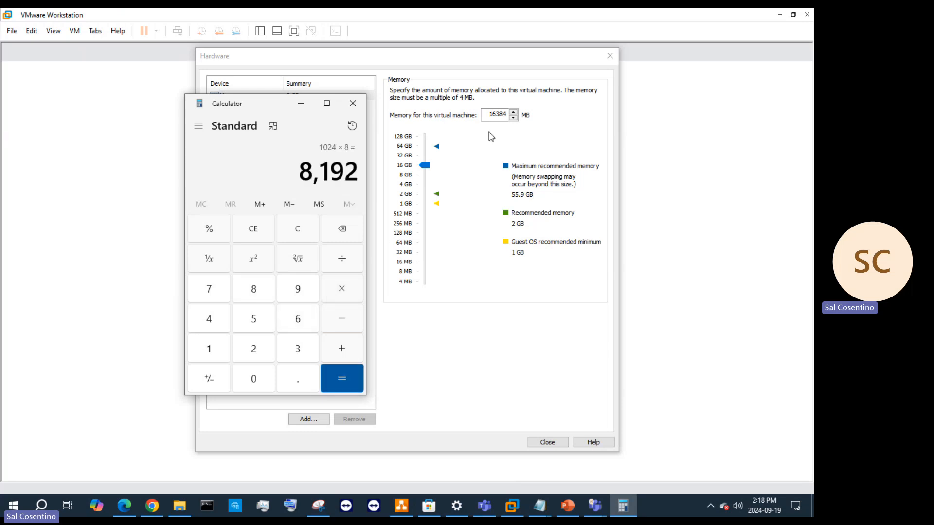
Step: Try 8192 MB of memory for the virtual machine, settle on 16384 MB and close the hardware settings
{"action": "left_click", "coordinate": [407, 176]}
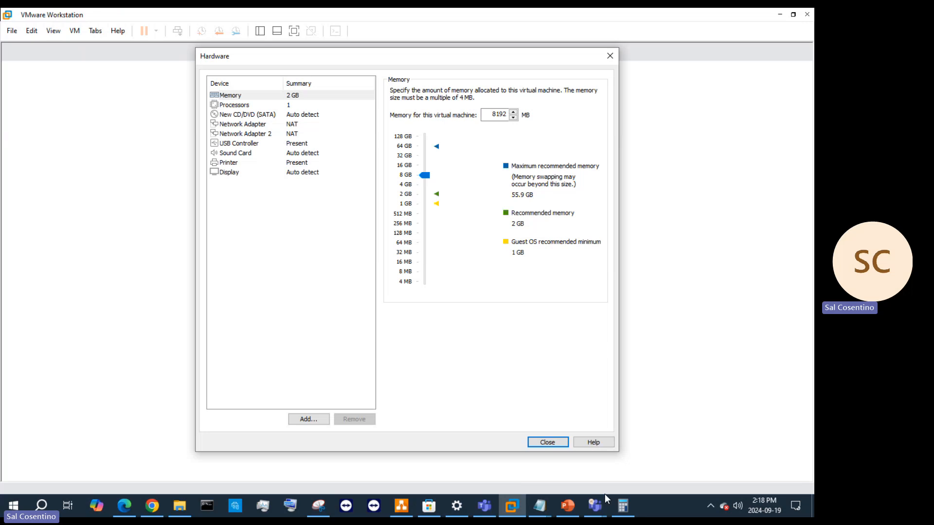
{"action": "left_click", "coordinate": [623, 505]}
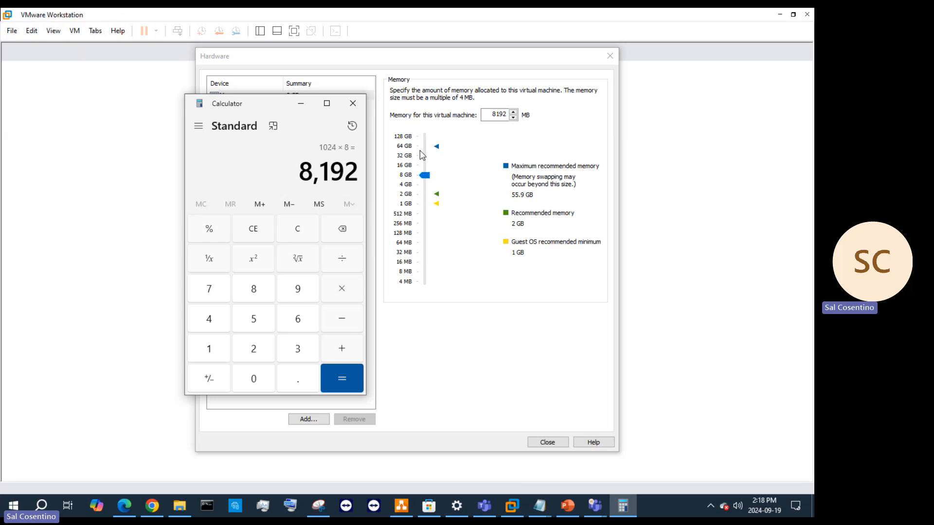
{"action": "left_click", "coordinate": [426, 171]}
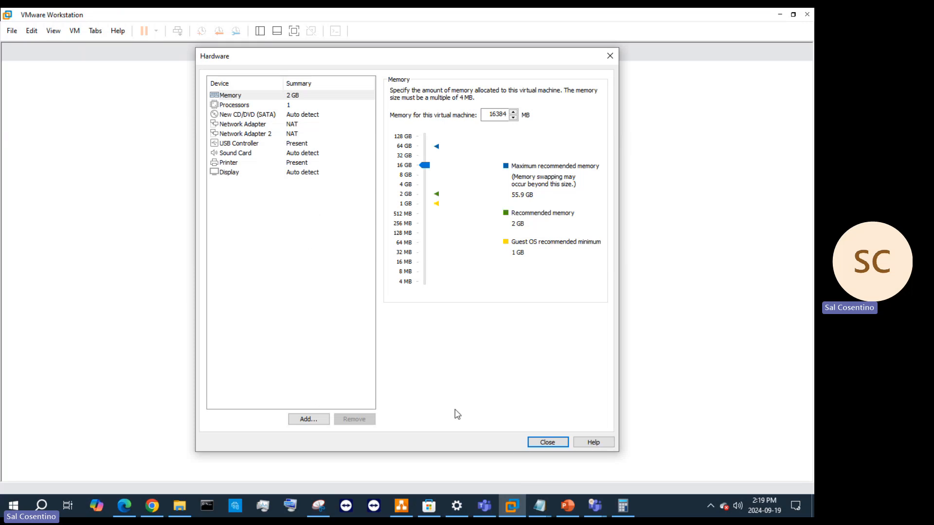
{"action": "left_click", "coordinate": [545, 443]}
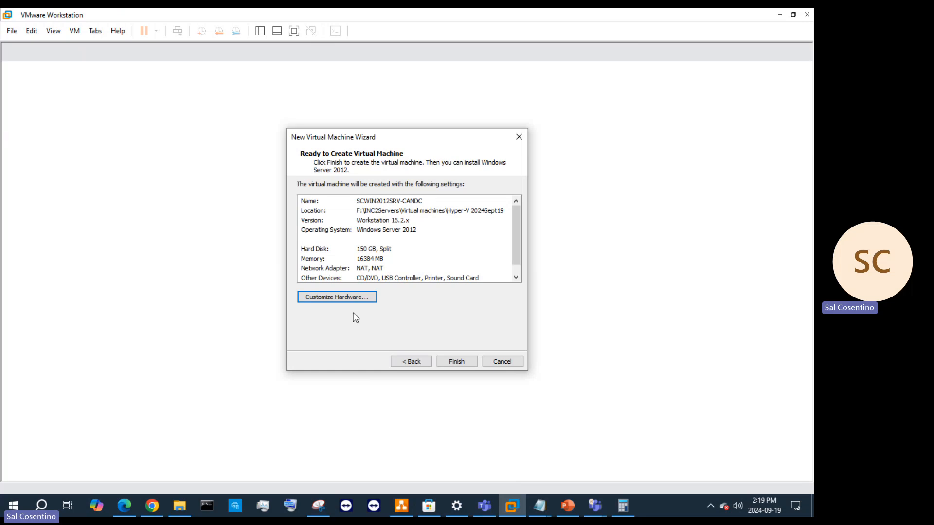
Step: Review the memory and hard disk entries in the virtual machine summary, and reopen the hardware settings
{"action": "left_click", "coordinate": [325, 259]}
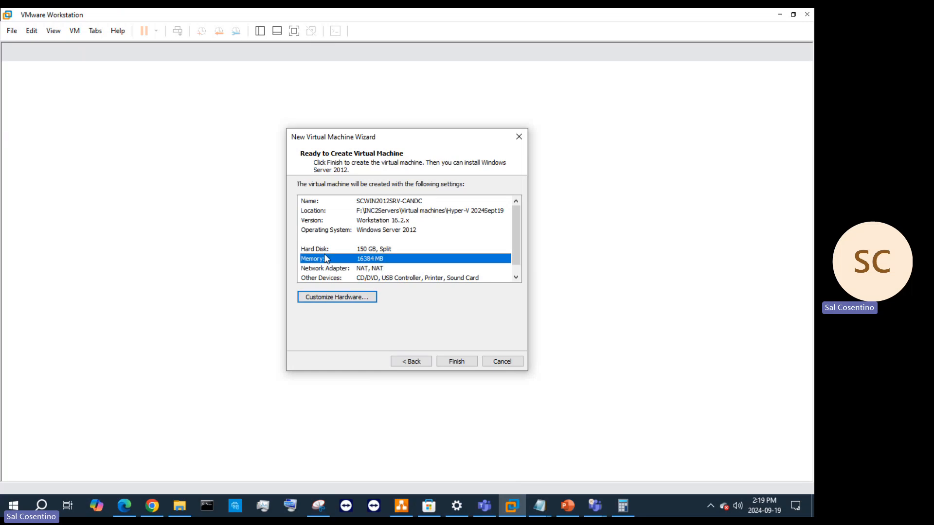
{"action": "left_click", "coordinate": [312, 249]}
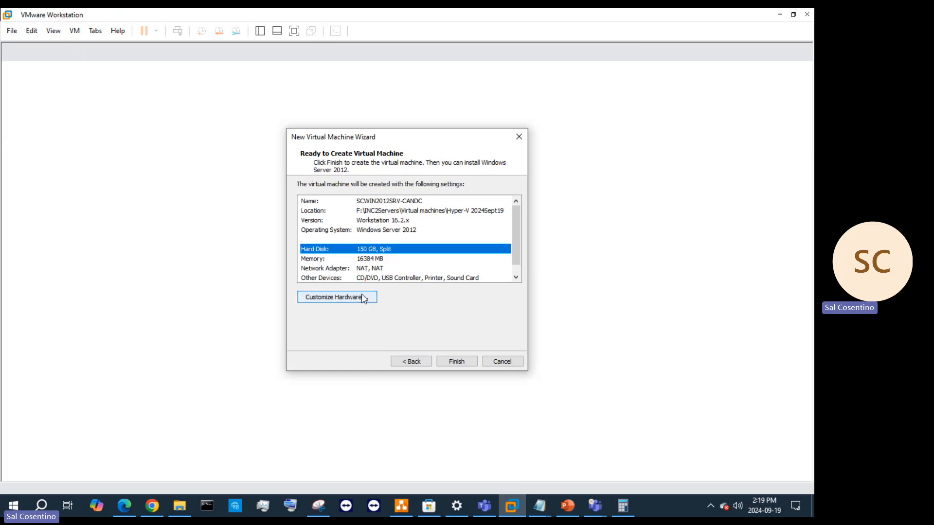
{"action": "left_click", "coordinate": [362, 298]}
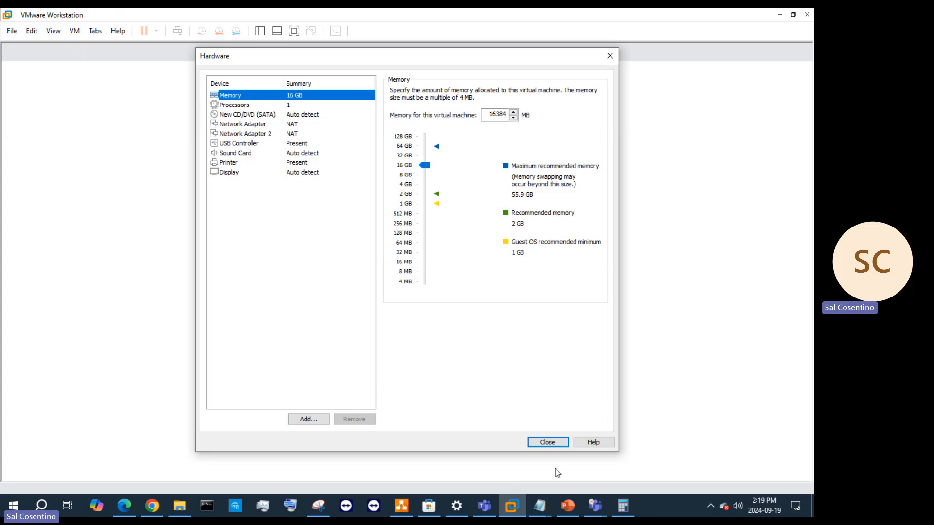
Step: Close the hardware settings, finish creating the SCWIN2012SRV-CANDC virtual machine and open its 150 GB hard disk settings
{"action": "left_click", "coordinate": [553, 443]}
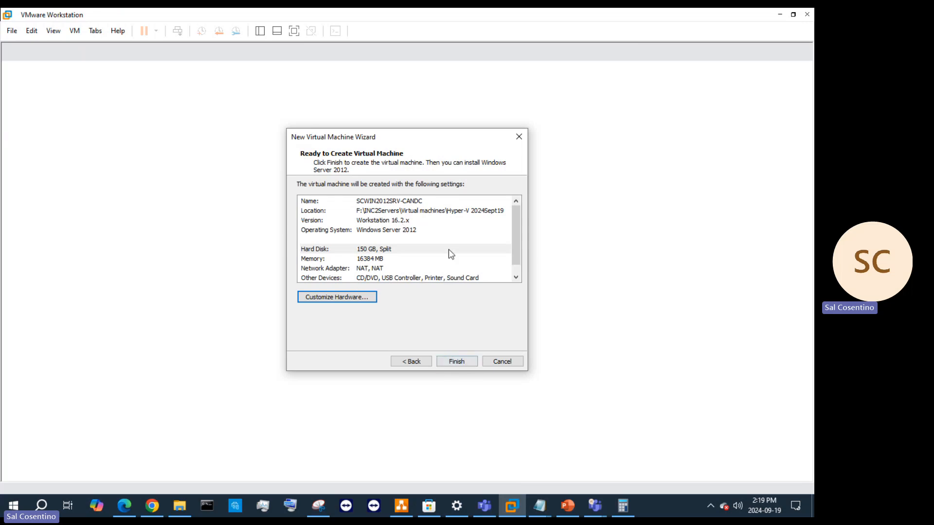
{"action": "scroll", "coordinate": [500, 224], "scroll_direction": "down", "scroll_amount": 1}
{"action": "scroll", "coordinate": [493, 228], "scroll_direction": "up", "scroll_amount": 1}
{"action": "left_click", "coordinate": [473, 360]}
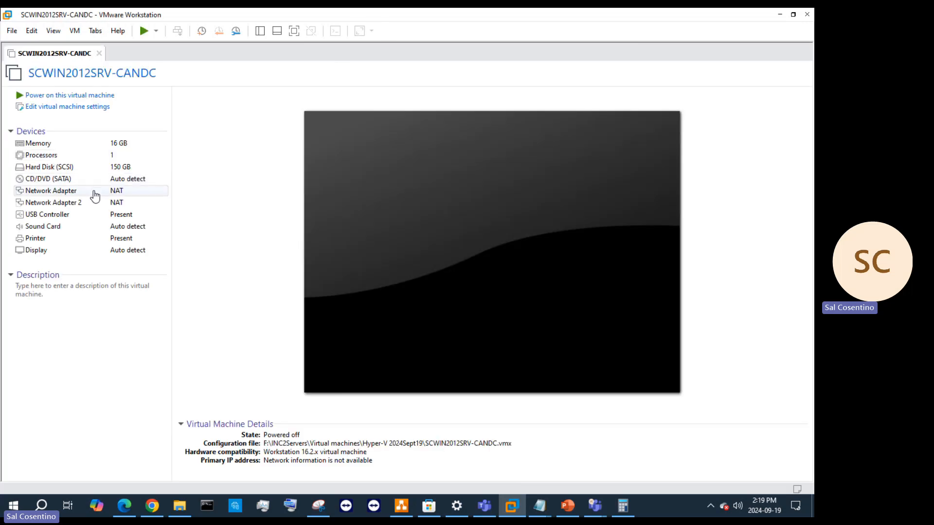
{"action": "left_click", "coordinate": [74, 170]}
{"action": "double_click", "coordinate": [74, 170]}
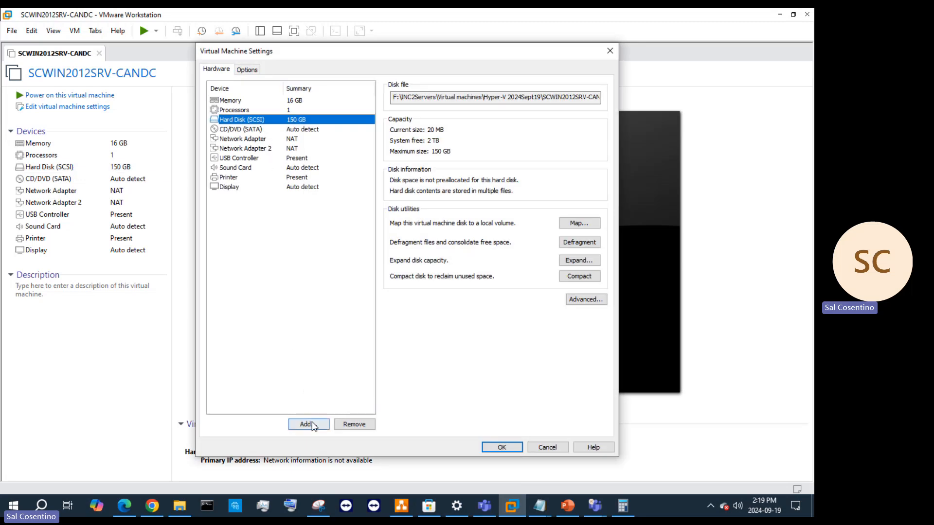
Step: Switch to draw.io and draw red freehand check marks under the second hard disk and the two network cards
{"action": "left_click", "coordinate": [402, 507]}
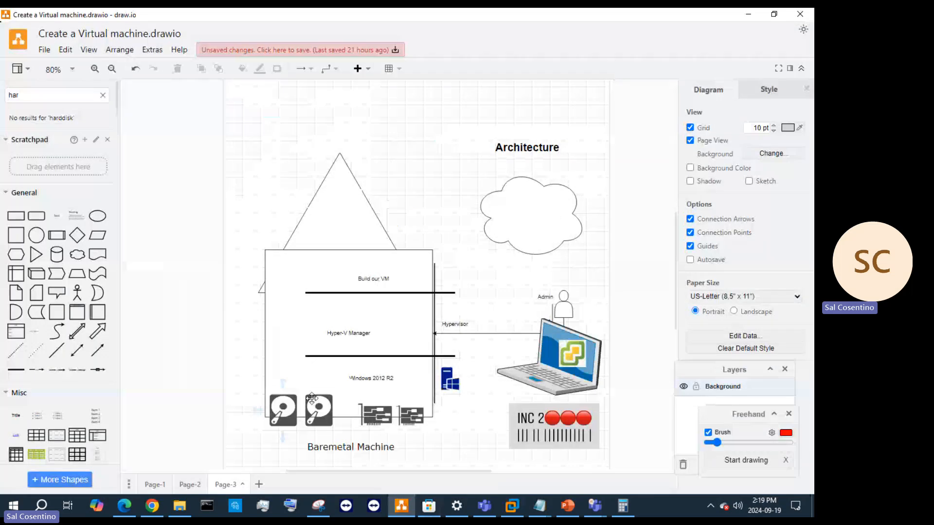
{"action": "left_click", "coordinate": [312, 398]}
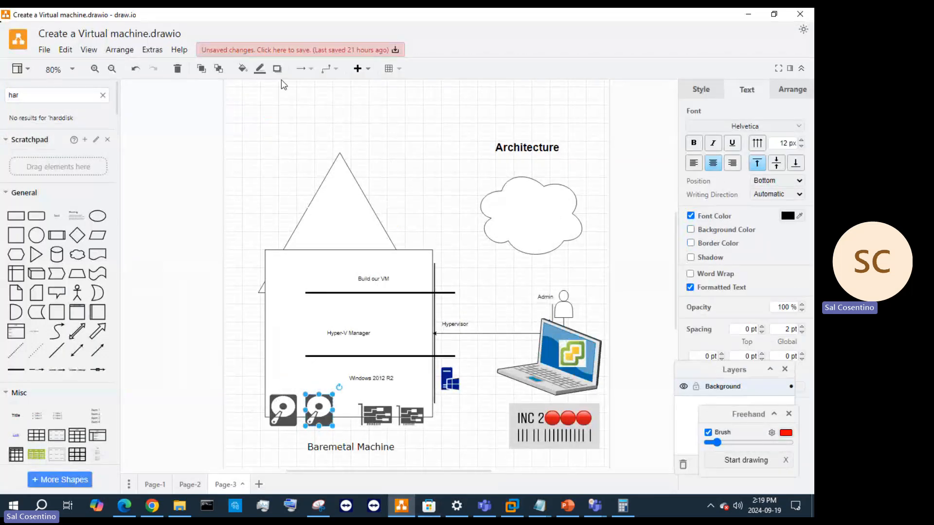
{"action": "left_click", "coordinate": [260, 69]}
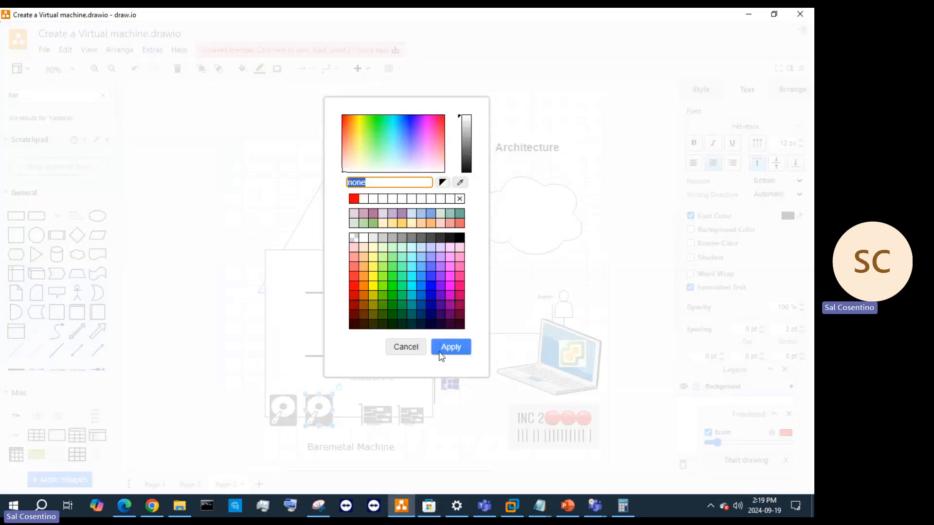
{"action": "left_click", "coordinate": [416, 350]}
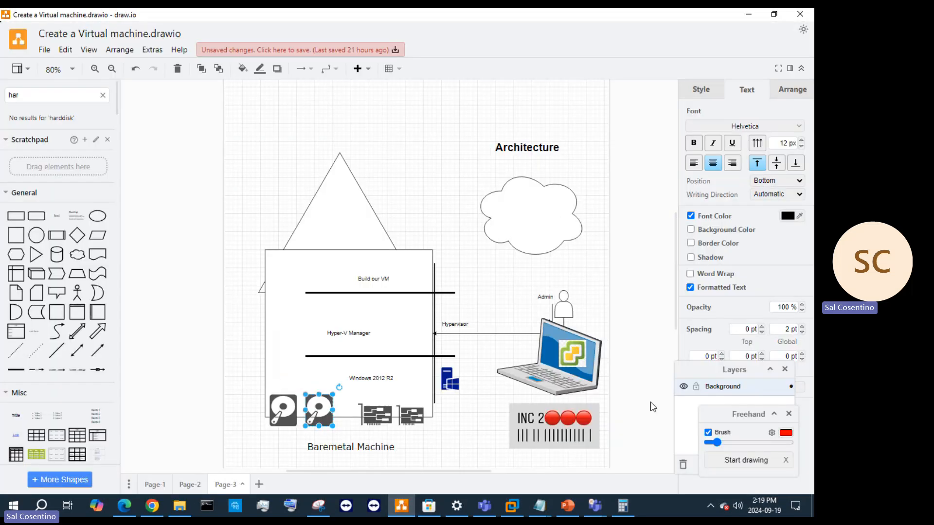
{"action": "left_click", "coordinate": [739, 458]}
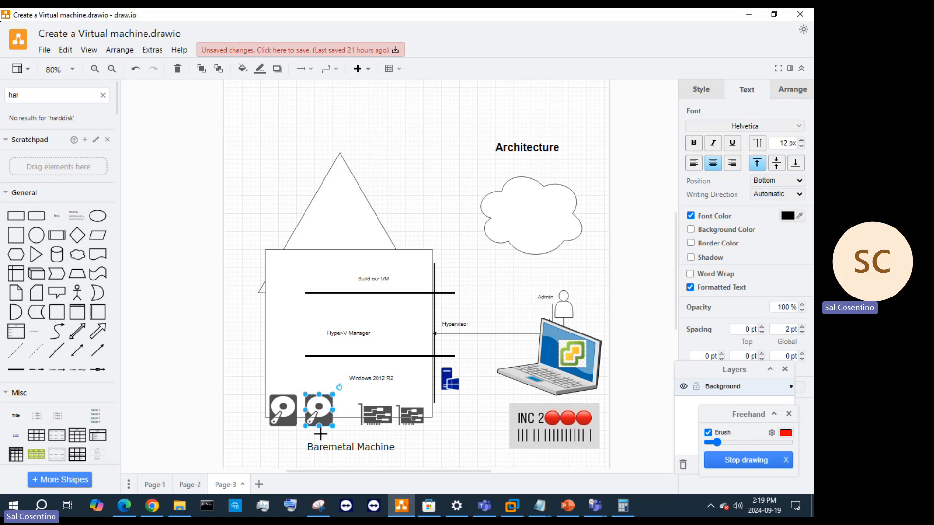
{"action": "left_click_drag", "start_coordinate": [319, 433], "coordinate": [431, 426]}
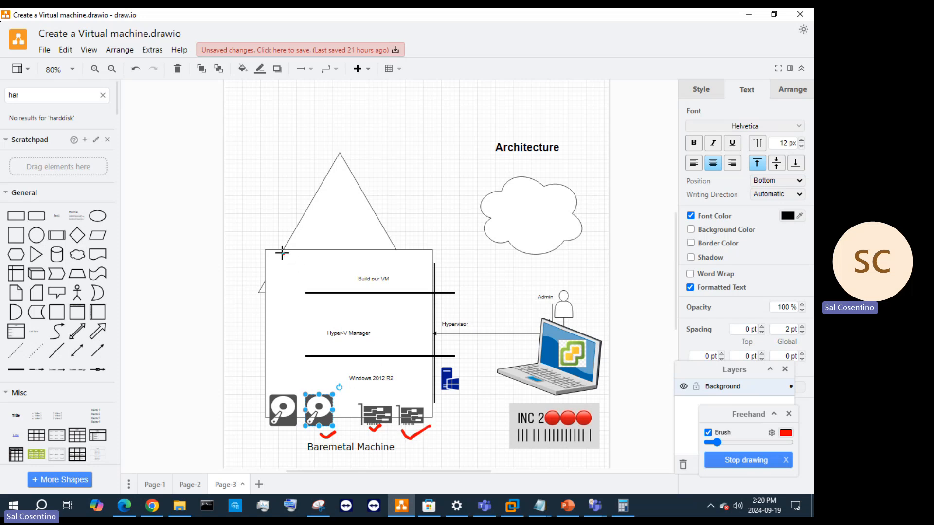
{"action": "mouse_move", "coordinate": [282, 253]}
{"action": "left_mouse_down"}
{"action": "mouse_move", "coordinate": [269, 258]}
{"action": "mouse_move", "coordinate": [272, 430]}
{"action": "mouse_move", "coordinate": [323, 429]}
{"action": "mouse_move", "coordinate": [417, 454]}
{"action": "mouse_move", "coordinate": [428, 437]}
{"action": "left_mouse_up"}
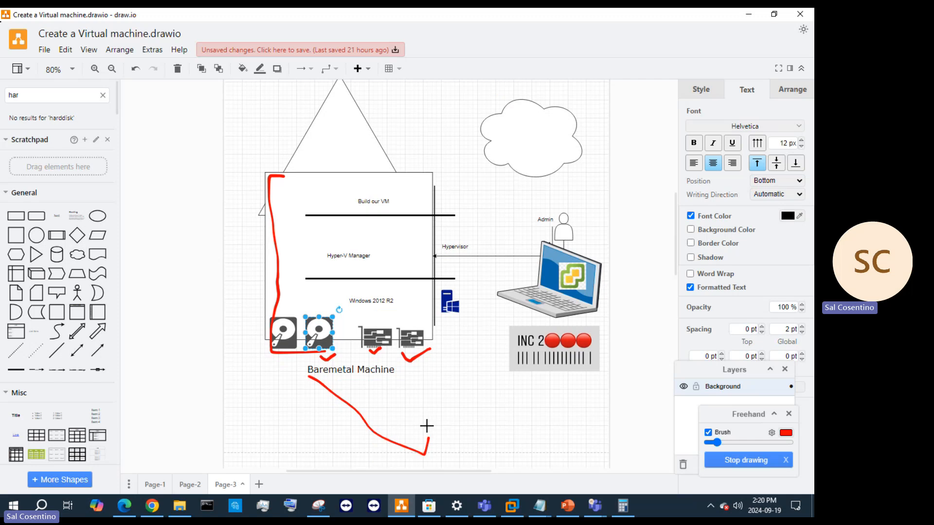
{"action": "left_click", "coordinate": [136, 69]}
{"action": "left_click", "coordinate": [136, 68]}
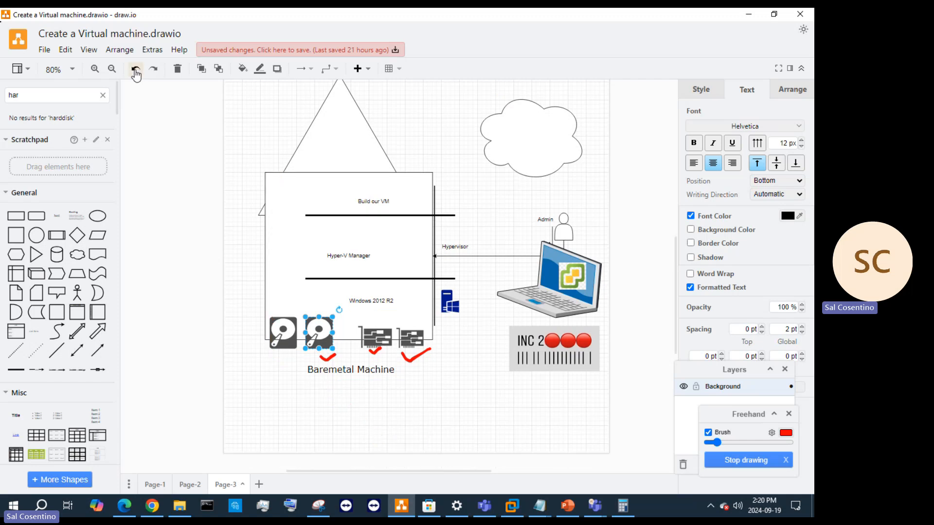
Step: Underline Baremetal Machine, circle Windows 2012 R2, mark the first disk with an arrow and 150 in red freehand, and switch to PowerPoint
{"action": "left_click_drag", "start_coordinate": [304, 379], "coordinate": [412, 375]}
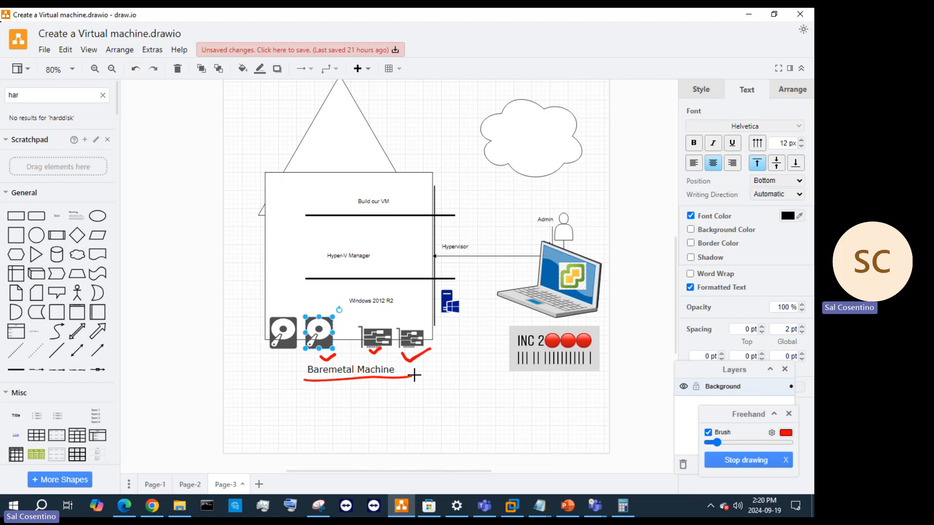
{"action": "mouse_move", "coordinate": [417, 285]}
{"action": "left_mouse_down"}
{"action": "mouse_move", "coordinate": [352, 285]}
{"action": "mouse_move", "coordinate": [344, 298]}
{"action": "mouse_move", "coordinate": [413, 314]}
{"action": "mouse_move", "coordinate": [417, 284]}
{"action": "left_mouse_up"}
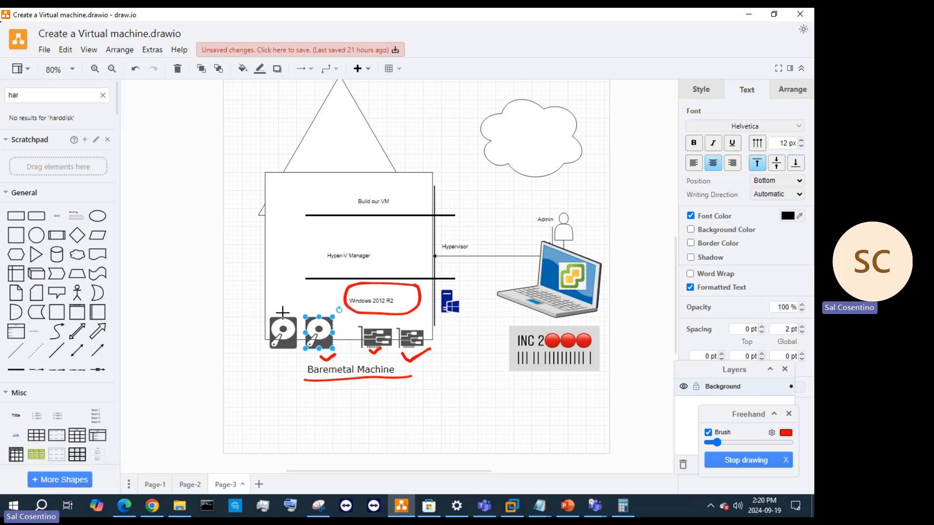
{"action": "left_click_drag", "start_coordinate": [228, 297], "coordinate": [274, 325]}
{"action": "mouse_move", "coordinate": [248, 372]}
{"action": "left_mouse_down"}
{"action": "mouse_move", "coordinate": [256, 358]}
{"action": "mouse_move", "coordinate": [261, 369]}
{"action": "mouse_move", "coordinate": [277, 363]}
{"action": "mouse_move", "coordinate": [299, 374]}
{"action": "mouse_move", "coordinate": [284, 361]}
{"action": "left_mouse_up"}
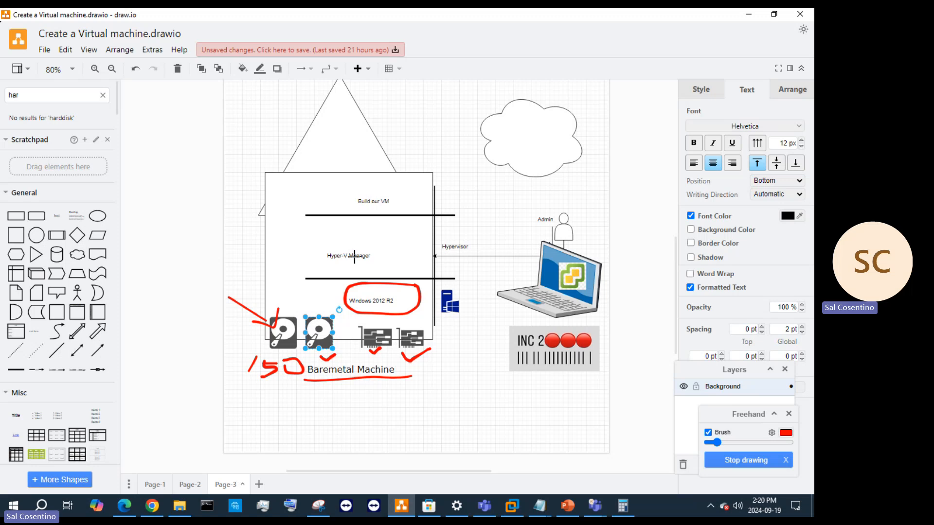
{"action": "left_click_drag", "start_coordinate": [300, 245], "coordinate": [332, 232]}
{"action": "left_click", "coordinate": [567, 506]}
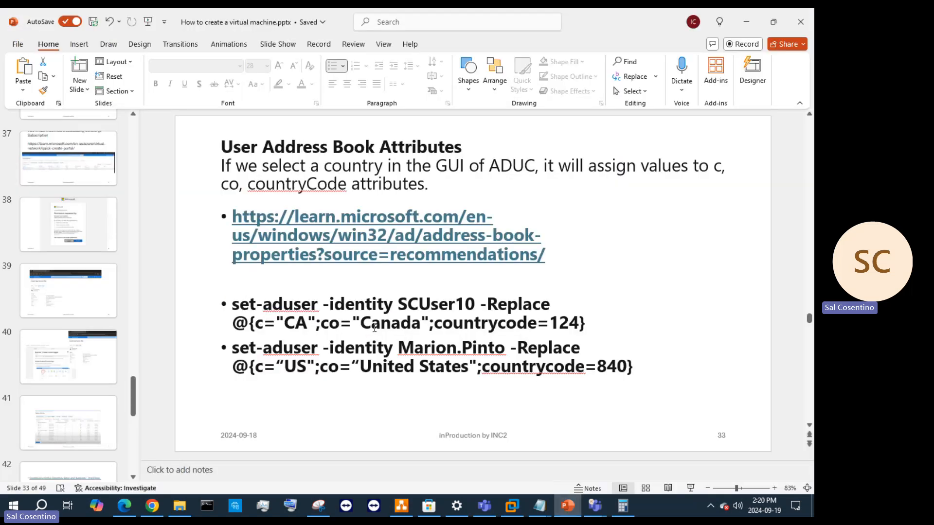
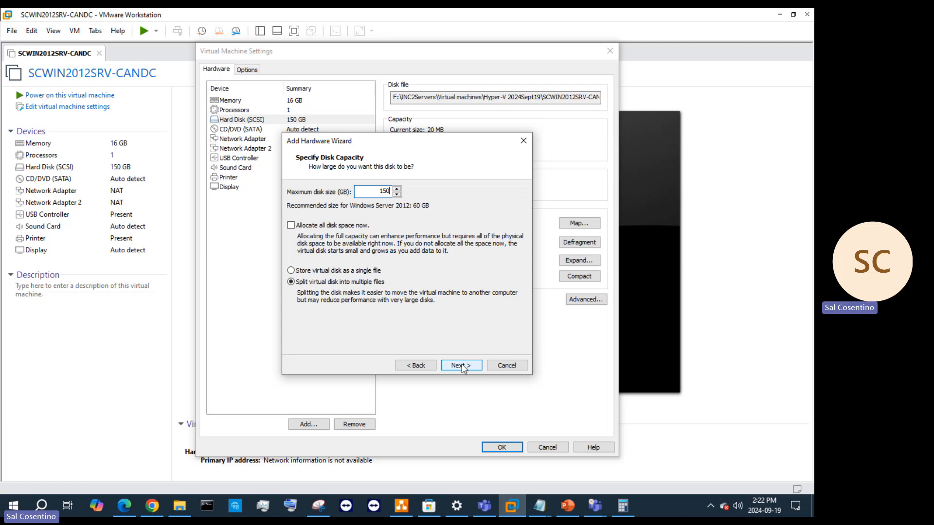
Step: Add a second 150 GB hard disk split into multiple files, stored as SCWIN2012SRV-CANDC-0.vmdk, and check both disk entries
{"action": "left_click", "coordinate": [461, 365]}
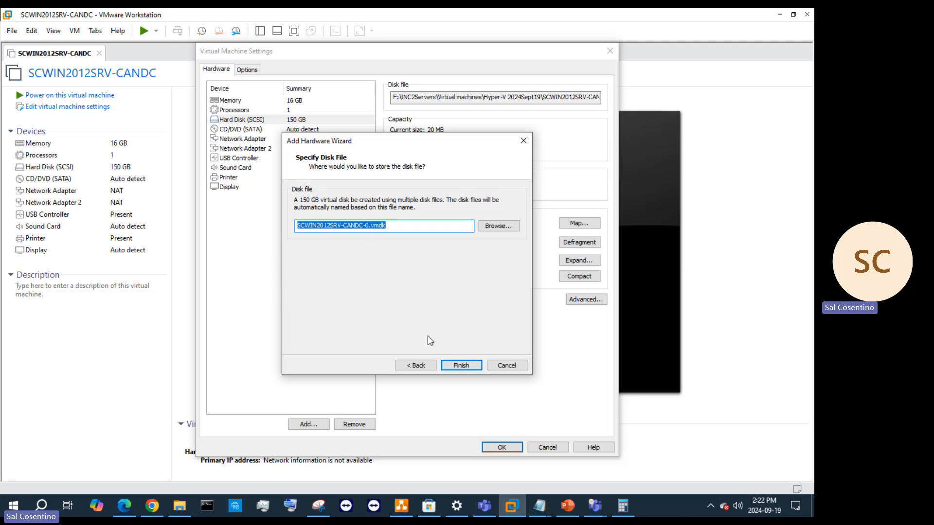
{"action": "left_click", "coordinate": [456, 368]}
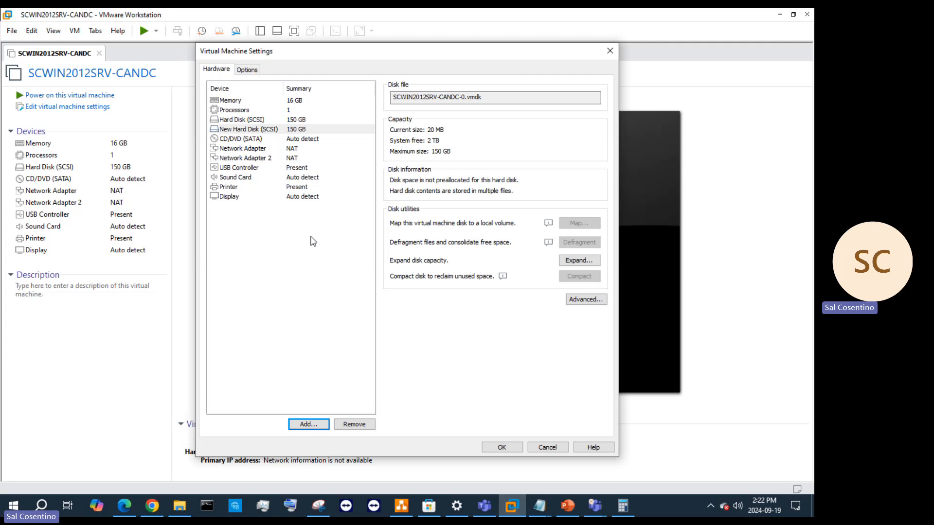
{"action": "left_click", "coordinate": [295, 119]}
{"action": "left_click", "coordinate": [295, 128]}
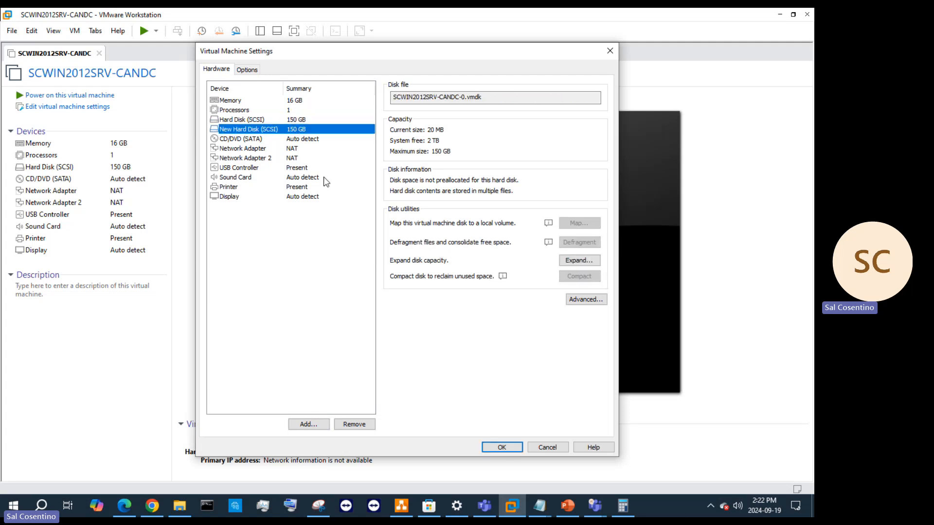
Step: Check both network adapters, connect the first one to the custom virtual network VMnet9, and save the virtual machine settings
{"action": "left_click", "coordinate": [298, 151]}
{"action": "left_click", "coordinate": [296, 160]}
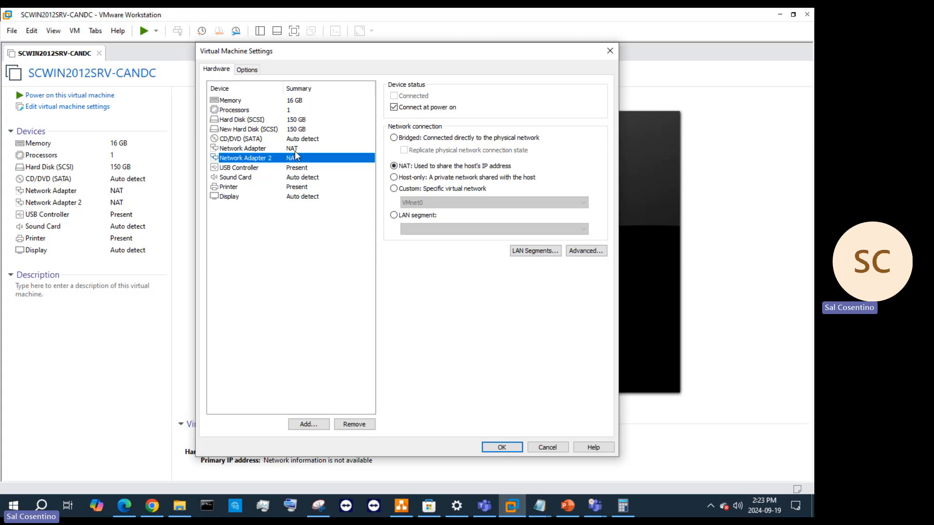
{"action": "left_click", "coordinate": [295, 153]}
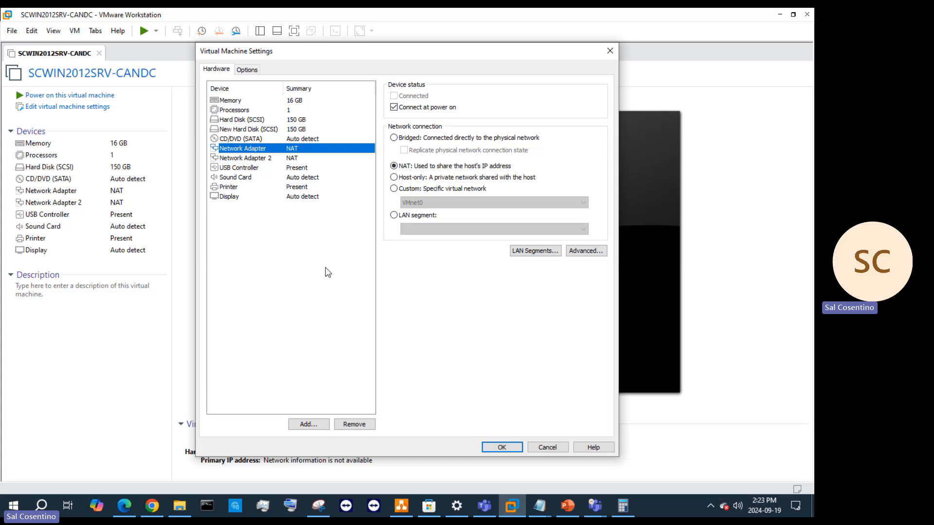
{"action": "left_click", "coordinate": [394, 189]}
{"action": "left_click", "coordinate": [431, 204]}
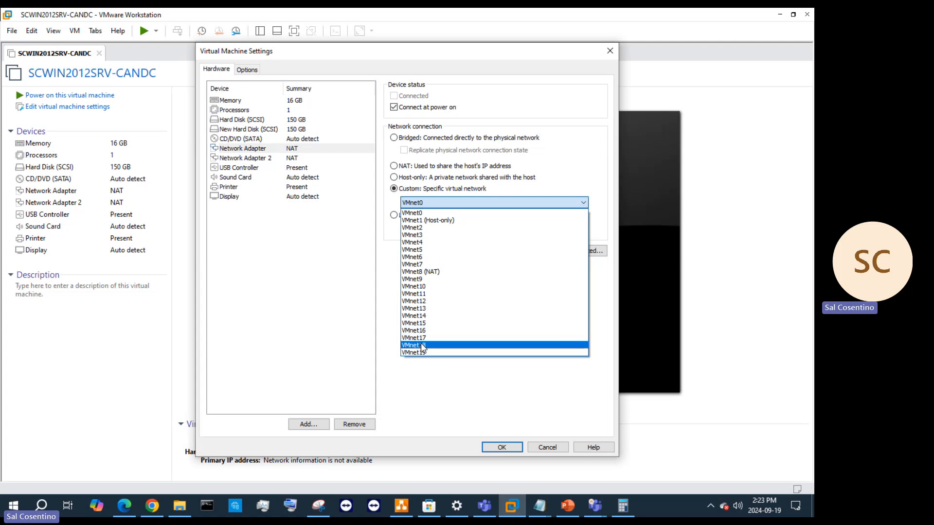
{"action": "left_click", "coordinate": [420, 281]}
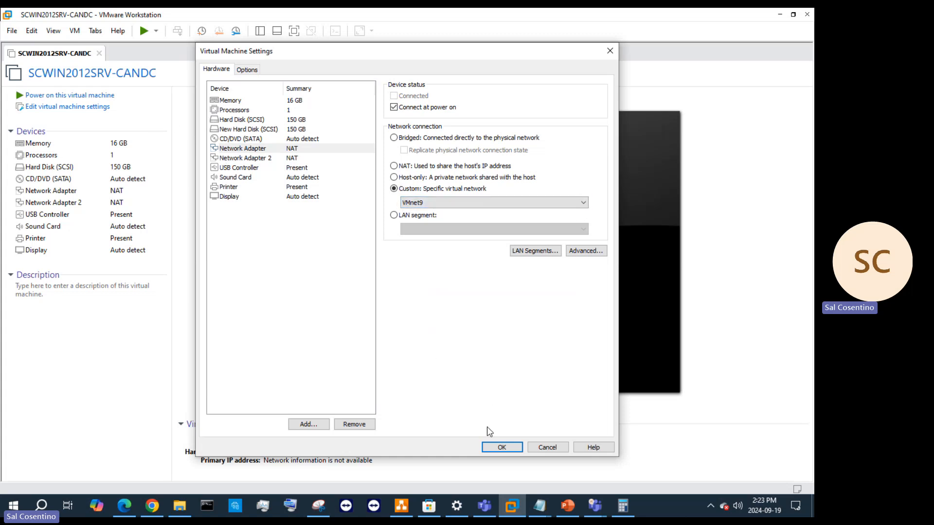
{"action": "left_click", "coordinate": [502, 448]}
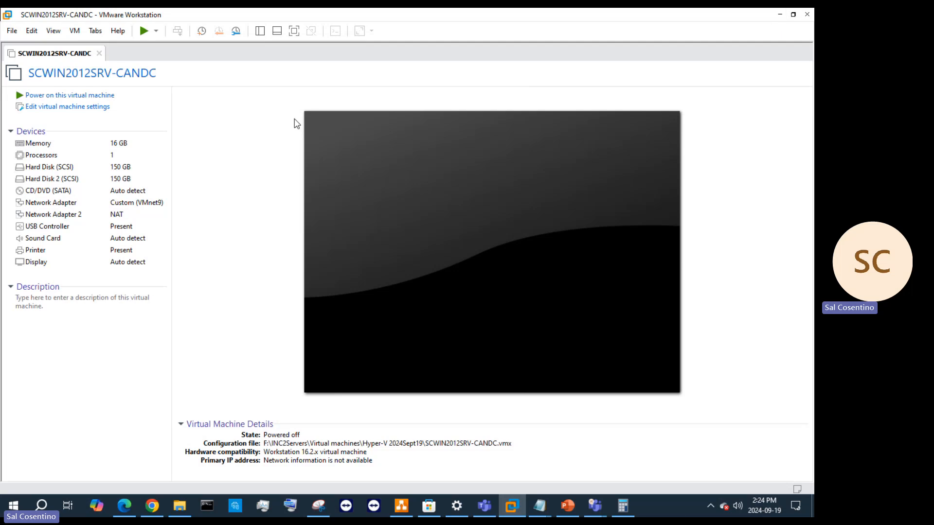
Step: Reopen the virtual machine settings, confirm the Hyper-V 2024Sept19 folder as the working directory, and copy its path
{"action": "left_click", "coordinate": [72, 108]}
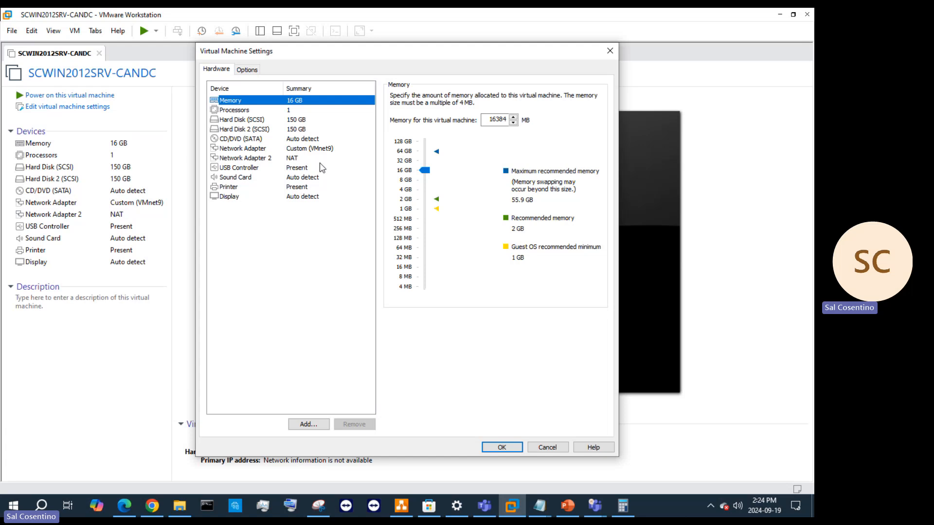
{"action": "left_click", "coordinate": [245, 71]}
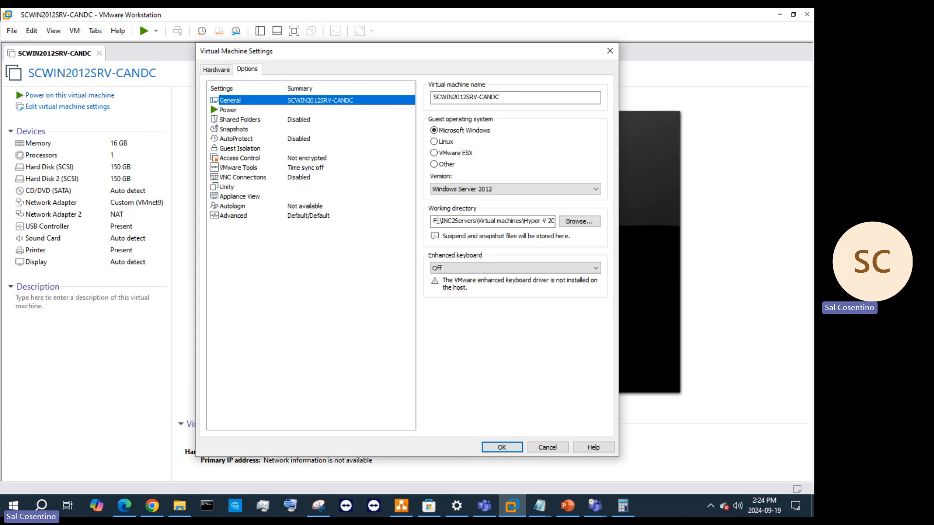
{"action": "left_click_drag", "start_coordinate": [437, 220], "coordinate": [552, 221]}
{"action": "key", "text": "ctrl+c"}
{"action": "left_click", "coordinate": [579, 221]}
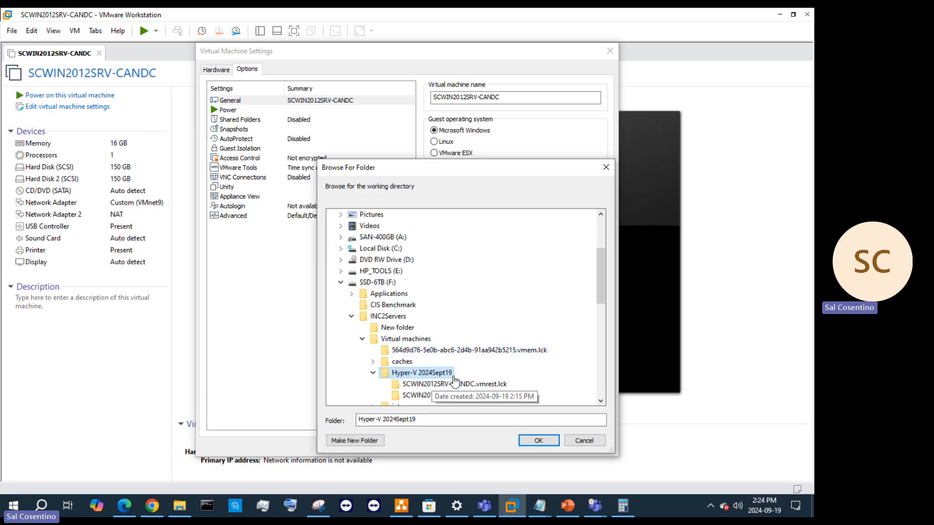
{"action": "left_click", "coordinate": [538, 440]}
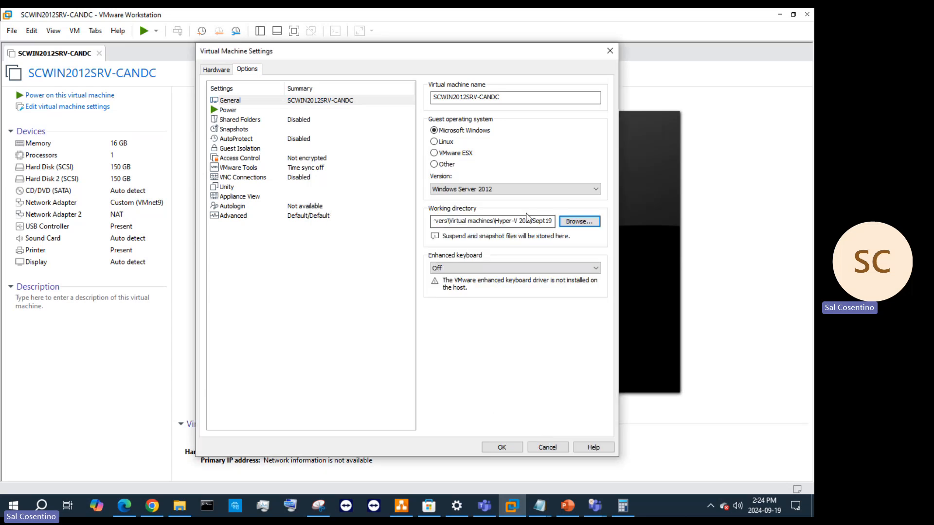
{"action": "left_click_drag", "start_coordinate": [549, 221], "coordinate": [432, 221]}
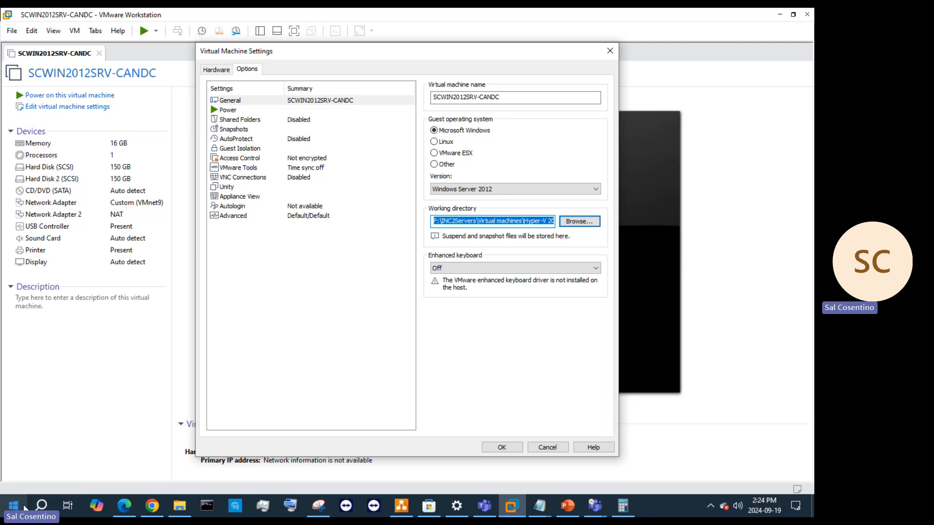
Step: Open F:\INC2Servers\Virtual machines\Hyper-V 2024Sept19 through the Run dialog and look through the virtual machine's disk files
{"action": "key", "text": "super+r"}
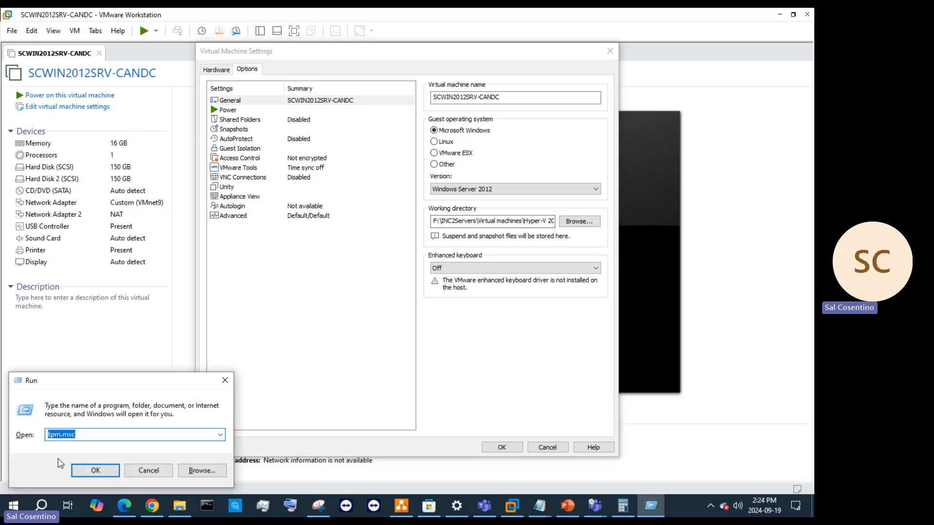
{"action": "key", "text": "ctrl+v"}
{"action": "key", "text": "Return"}
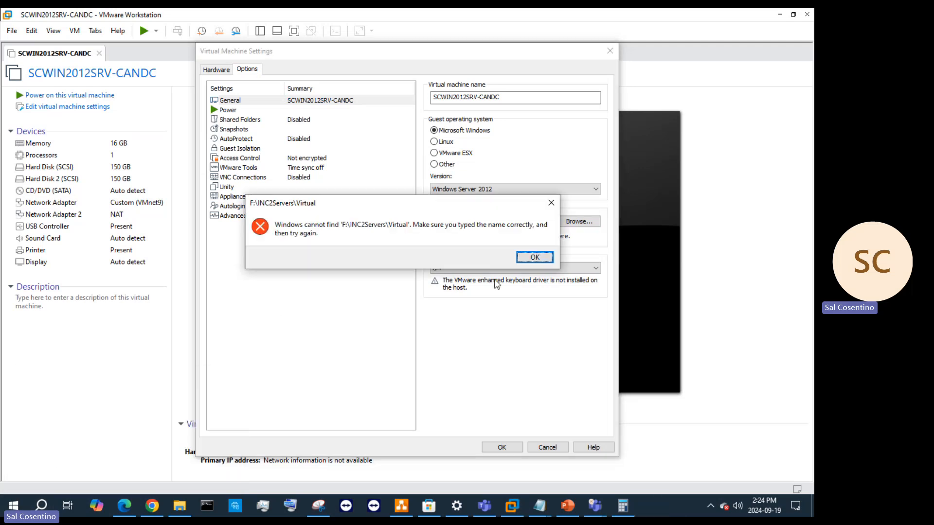
{"action": "left_click", "coordinate": [533, 258]}
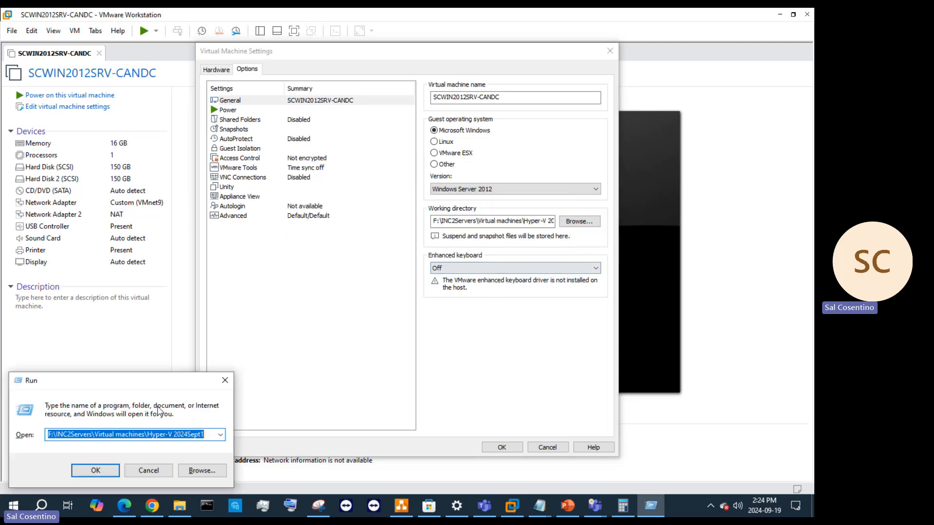
{"action": "left_click", "coordinate": [211, 435]}
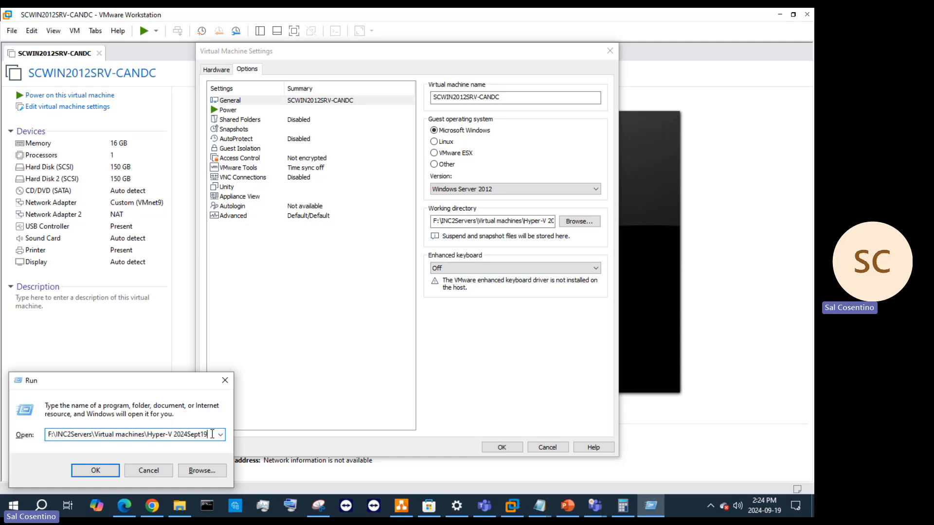
{"action": "key", "text": "Return"}
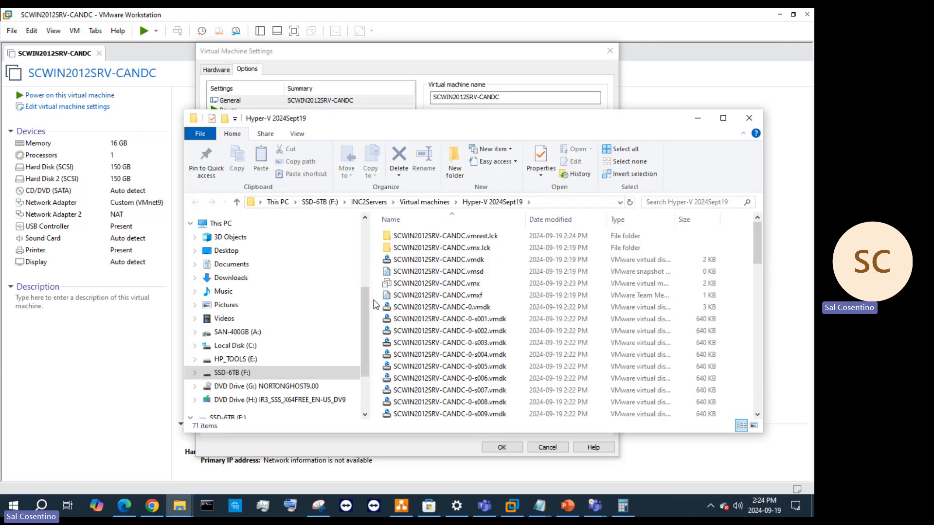
{"action": "scroll", "coordinate": [483, 287], "scroll_direction": "down", "scroll_amount": 3}
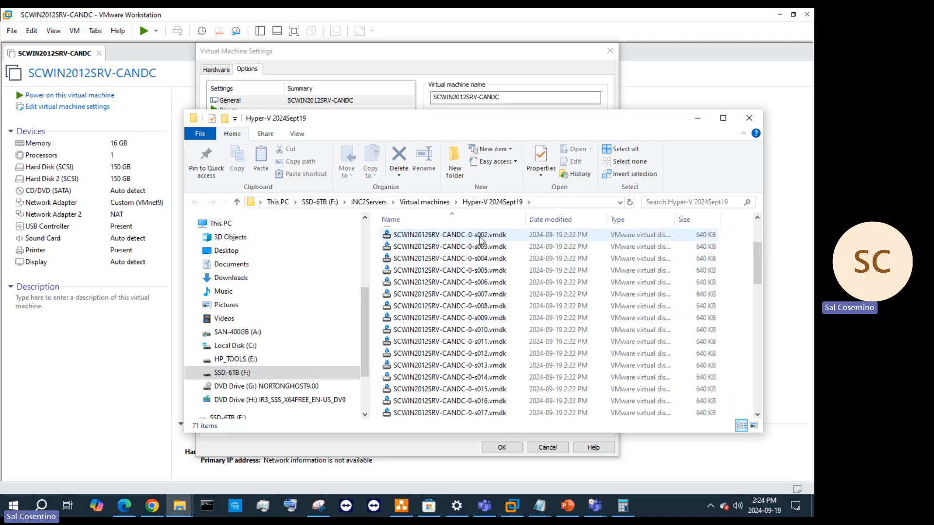
Step: Examine the split disk files and SCWIN2012SRV-CANDC.vmx in the Hyper-V 2024Sept19 folder, widening the Type column to read the full file types
{"action": "scroll", "coordinate": [499, 353], "scroll_direction": "down", "scroll_amount": 7}
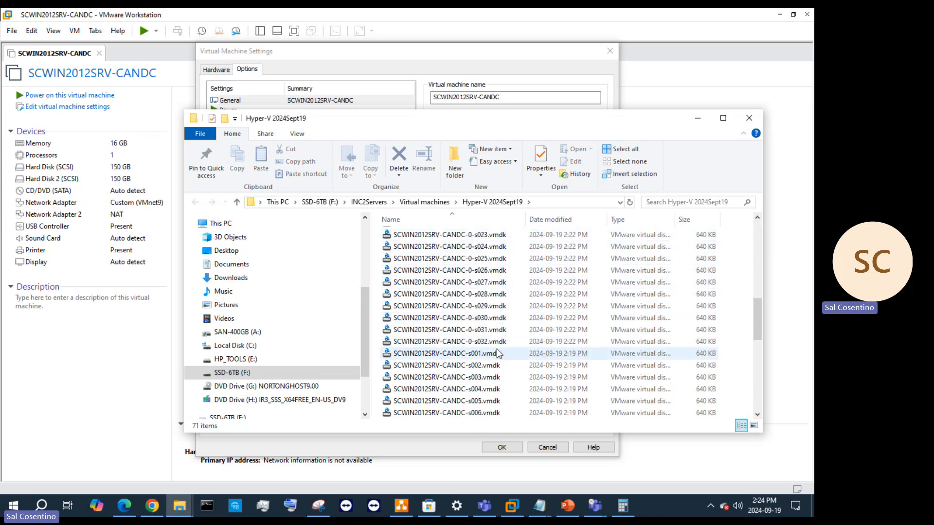
{"action": "scroll", "coordinate": [499, 354], "scroll_direction": "down", "scroll_amount": 3}
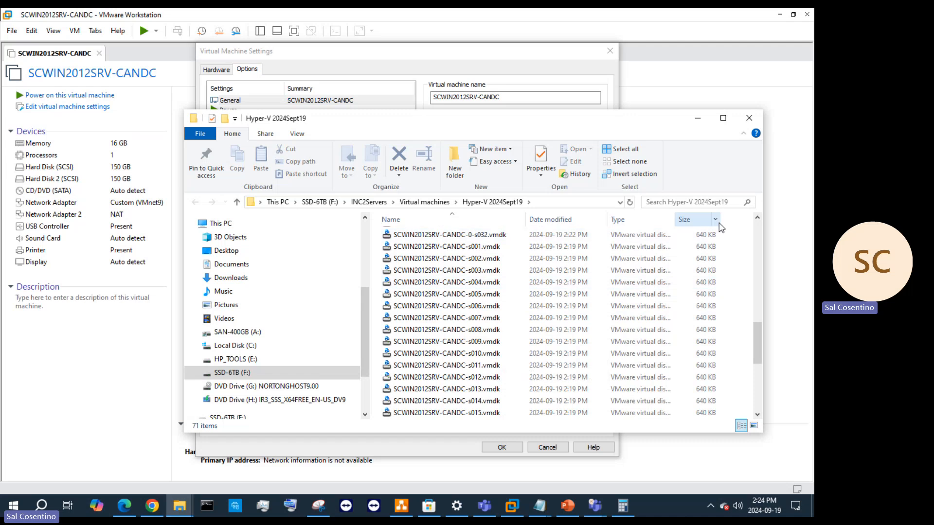
{"action": "left_click_drag", "start_coordinate": [674, 218], "coordinate": [692, 218]}
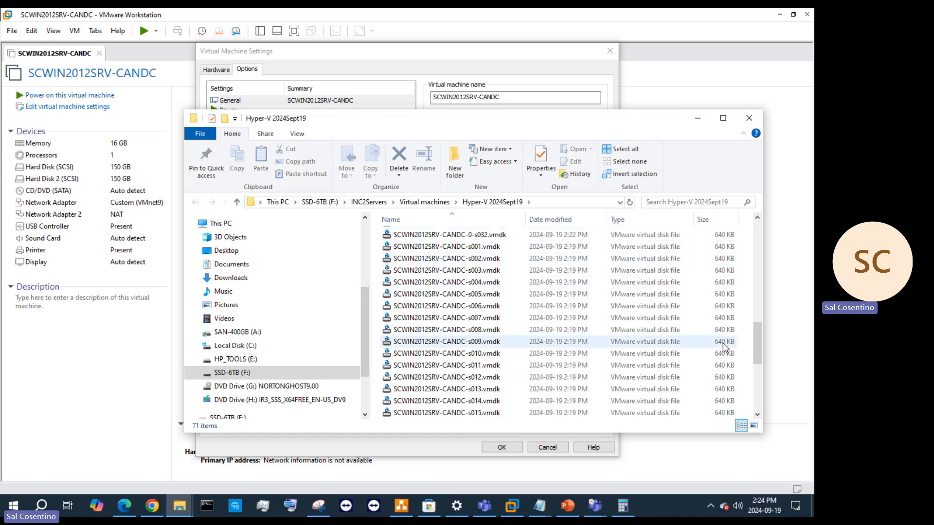
{"action": "scroll", "coordinate": [722, 411], "scroll_direction": "down", "scroll_amount": 5}
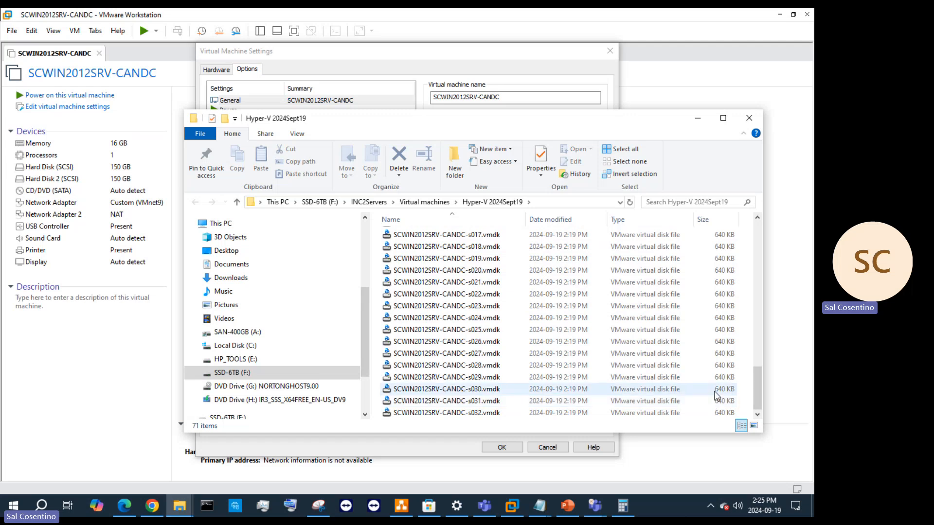
{"action": "scroll", "coordinate": [700, 383], "scroll_direction": "up", "scroll_amount": 12}
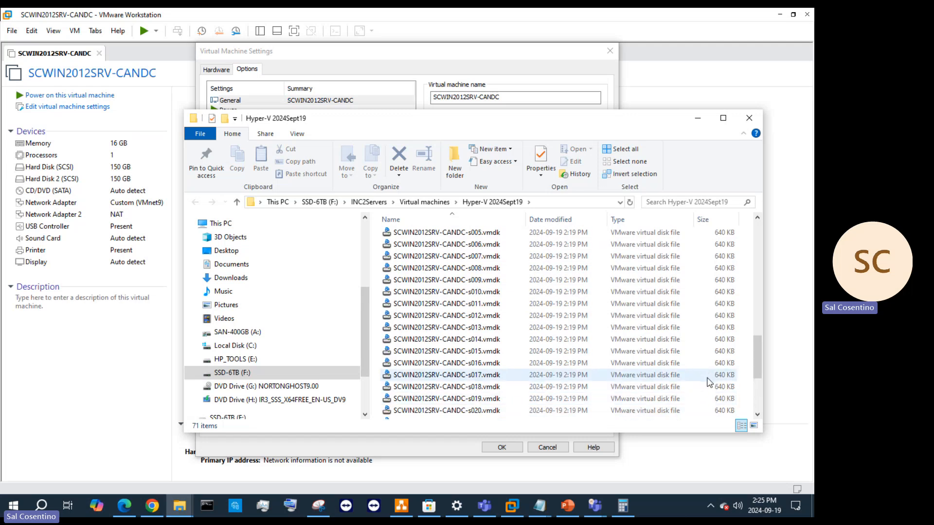
{"action": "scroll", "coordinate": [708, 382], "scroll_direction": "up", "scroll_amount": 7}
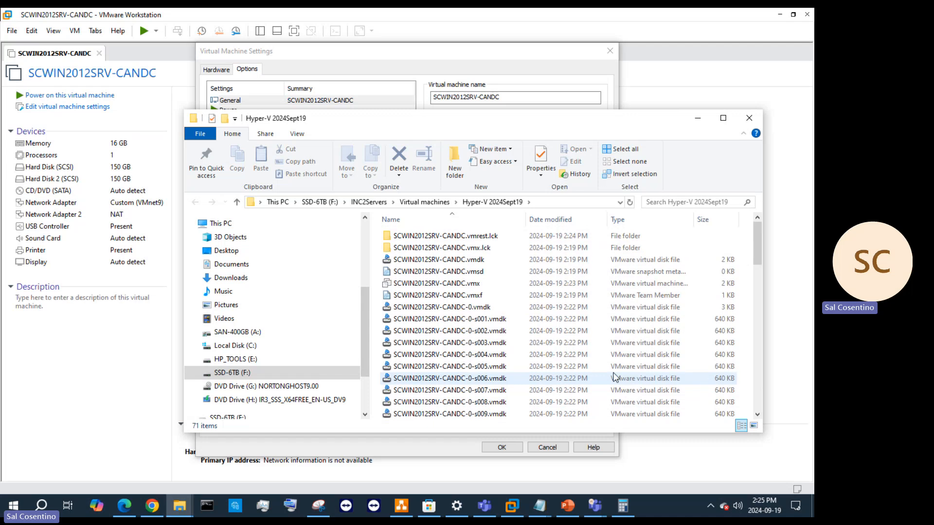
{"action": "left_click", "coordinate": [489, 283]}
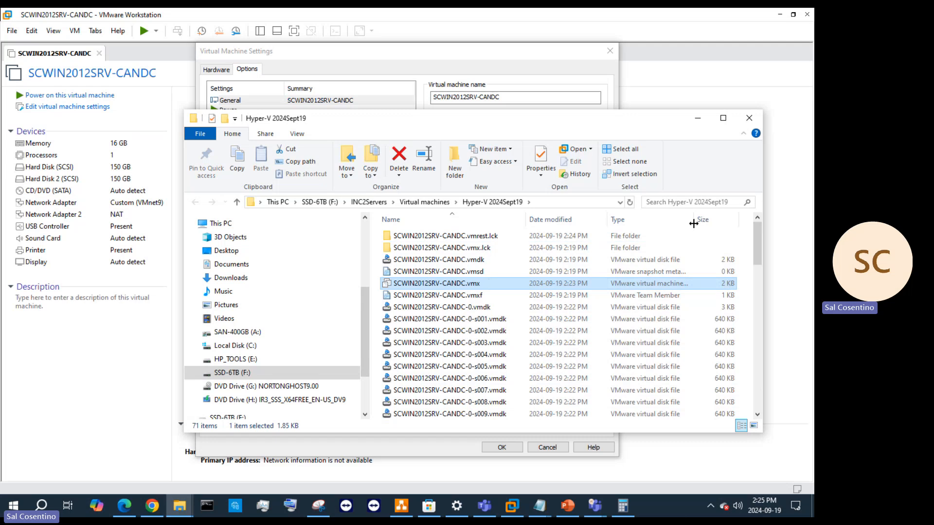
{"action": "left_click_drag", "start_coordinate": [694, 220], "coordinate": [718, 223]}
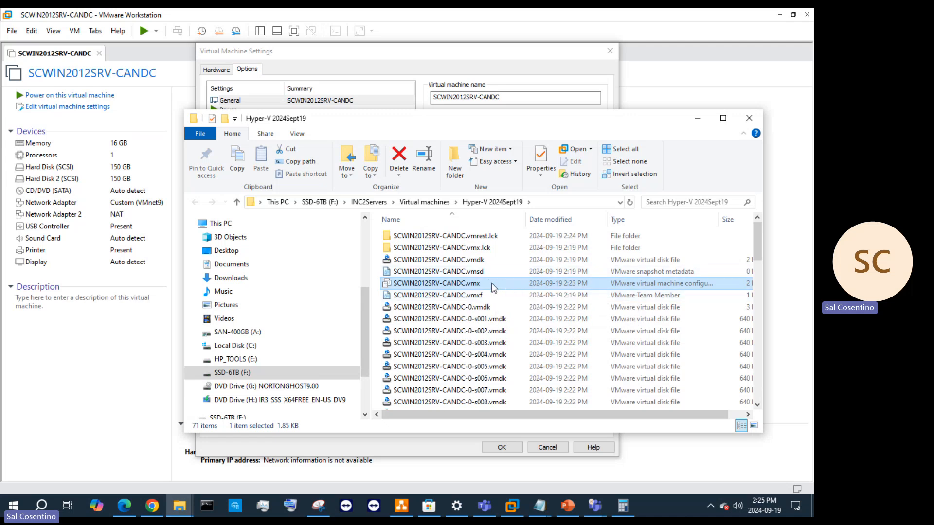
Step: Switch to the PowerPoint presentation and review the custom virtual network (vmNet) notes on the Networking VMWare slide
{"action": "mouse_move", "coordinate": [568, 506]}
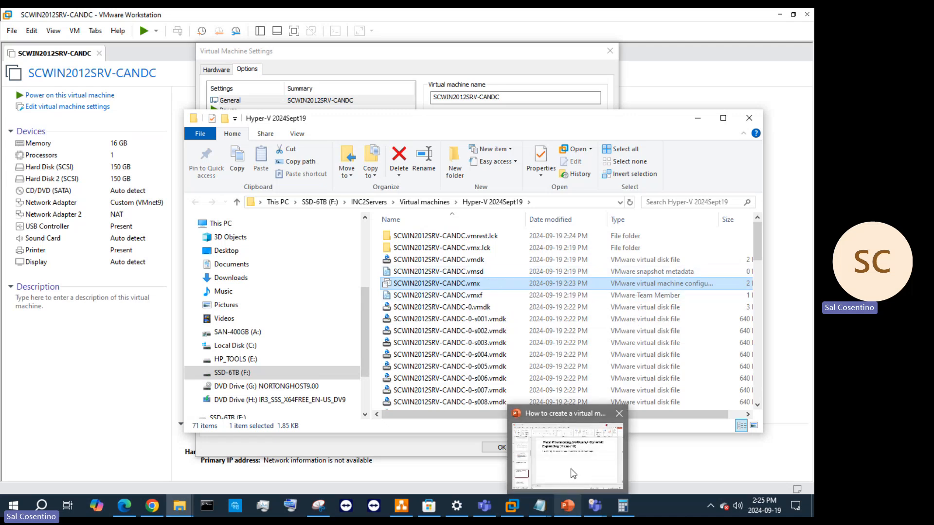
{"action": "left_click", "coordinate": [573, 473]}
{"action": "scroll", "coordinate": [104, 293], "scroll_direction": "down", "scroll_amount": 15}
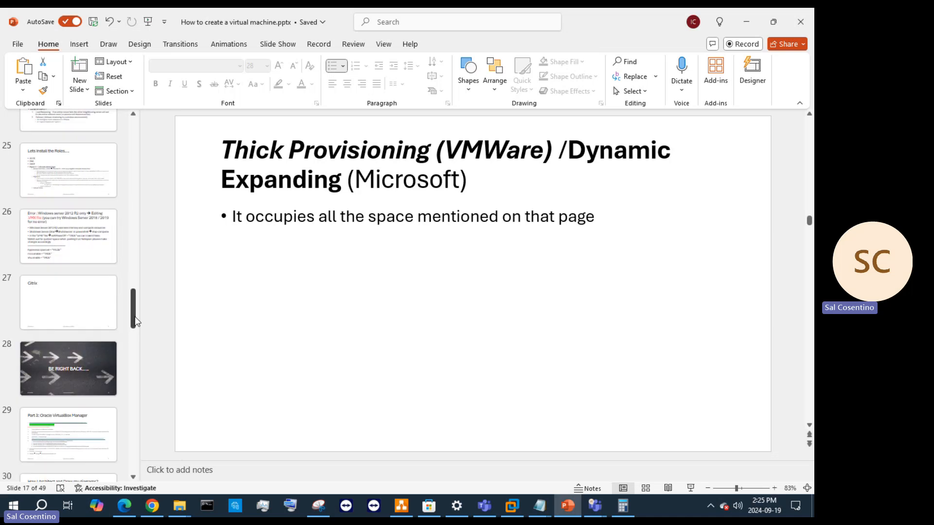
{"action": "left_click_drag", "start_coordinate": [136, 321], "coordinate": [125, 479]}
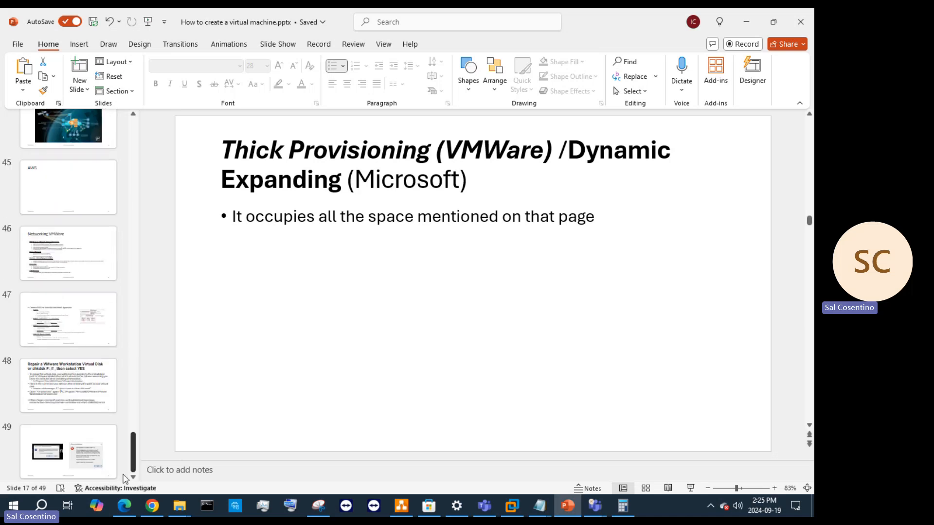
{"action": "left_click", "coordinate": [79, 383]}
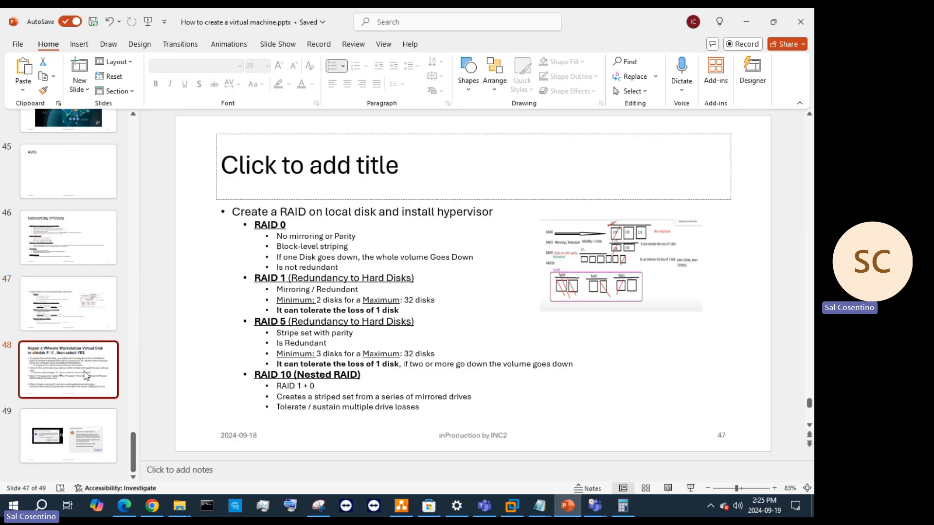
{"action": "left_click", "coordinate": [65, 232]}
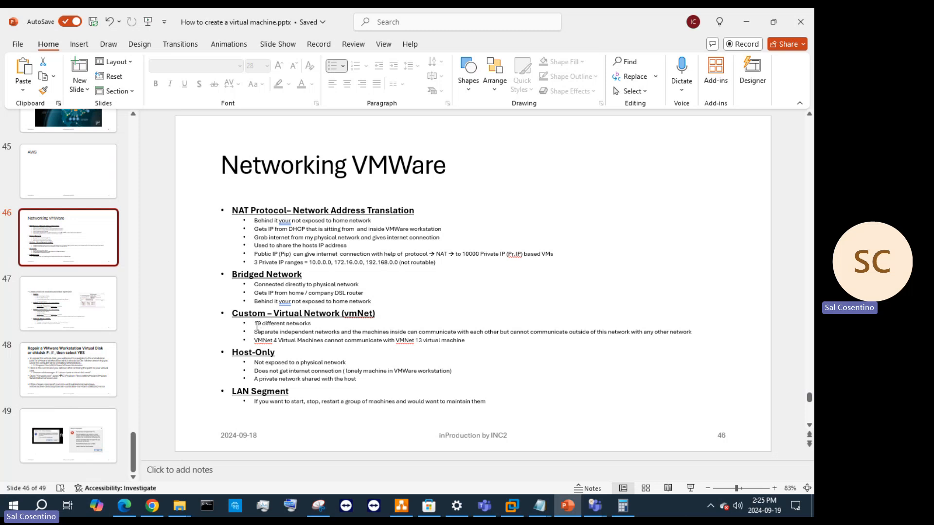
{"action": "left_click_drag", "start_coordinate": [254, 323], "coordinate": [312, 322]}
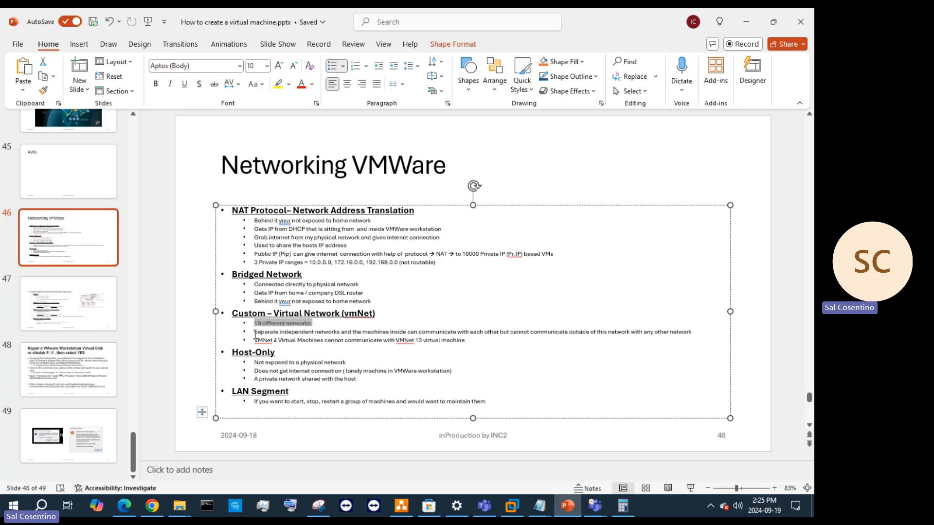
{"action": "left_click_drag", "start_coordinate": [254, 332], "coordinate": [377, 331]}
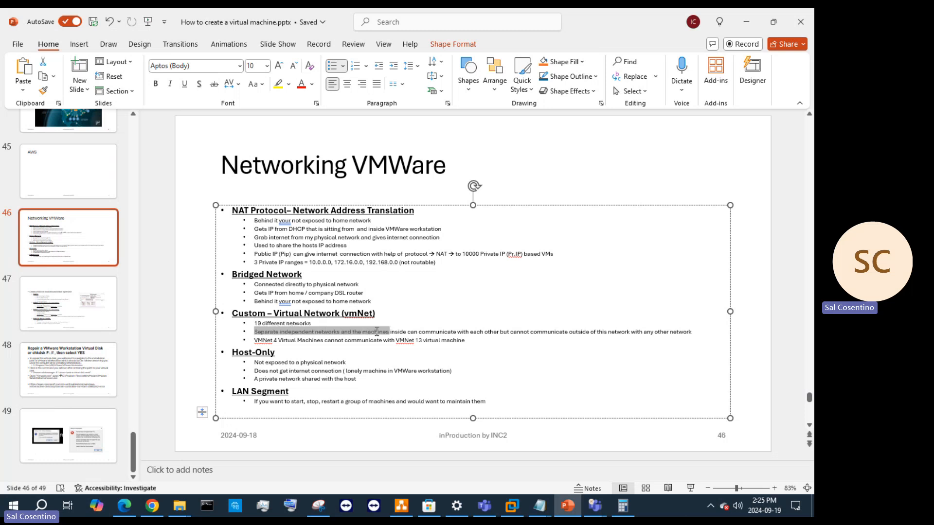
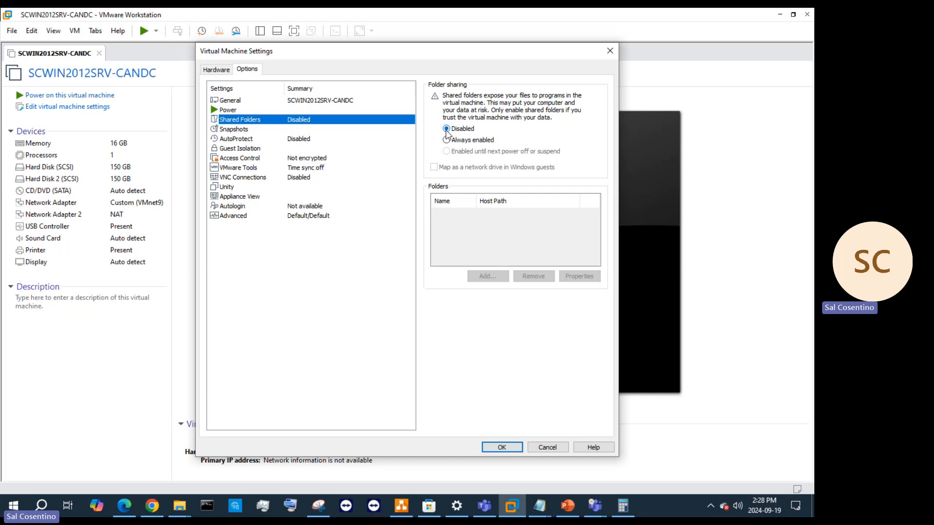
Step: Set folder sharing to Always enabled with network drive mapping in Windows guests, and add F:\Applications as an enabled shared folder named Applications
{"action": "left_click", "coordinate": [447, 140]}
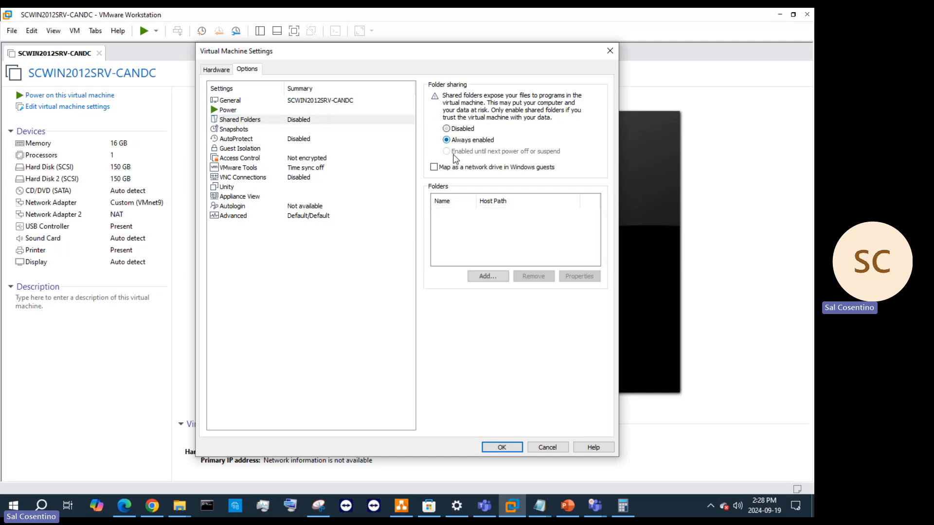
{"action": "left_click", "coordinate": [433, 168]}
{"action": "left_click", "coordinate": [499, 276]}
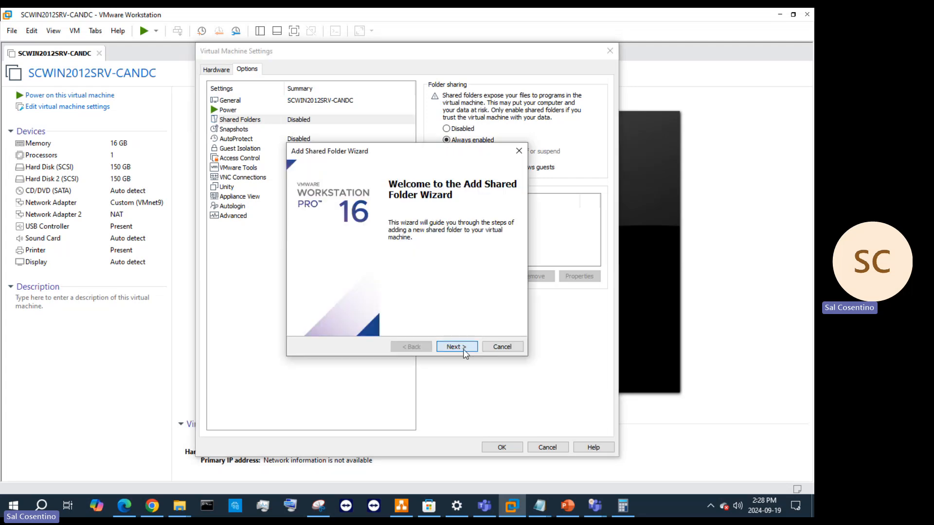
{"action": "left_click", "coordinate": [457, 346]}
{"action": "left_click", "coordinate": [495, 211]}
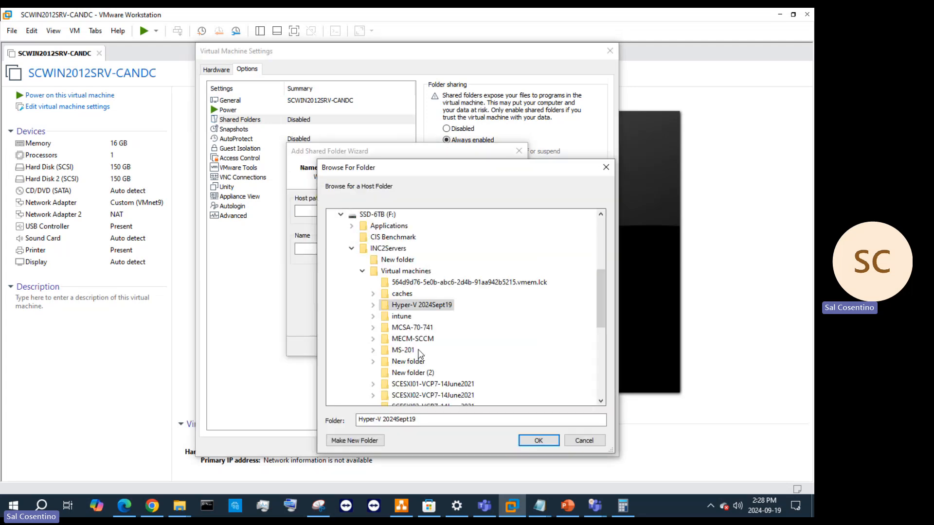
{"action": "double_click", "coordinate": [389, 226]}
{"action": "scroll", "coordinate": [424, 362], "scroll_direction": "down", "scroll_amount": 2}
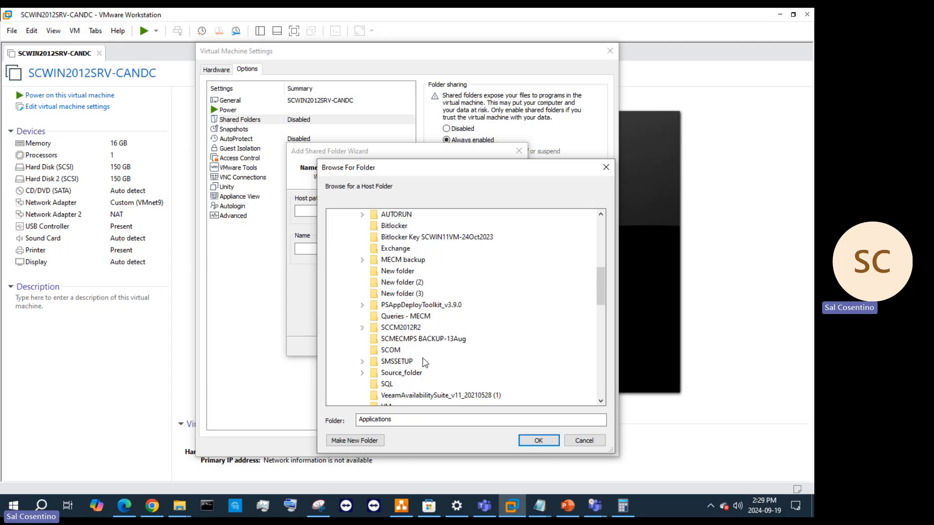
{"action": "scroll", "coordinate": [425, 362], "scroll_direction": "down", "scroll_amount": 1}
{"action": "scroll", "coordinate": [426, 306], "scroll_direction": "up", "scroll_amount": 4}
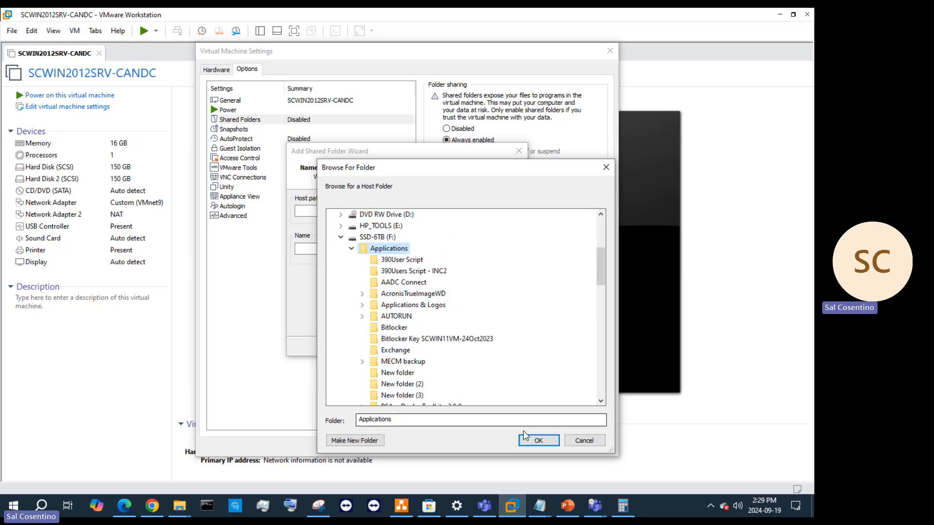
{"action": "left_click", "coordinate": [535, 440]}
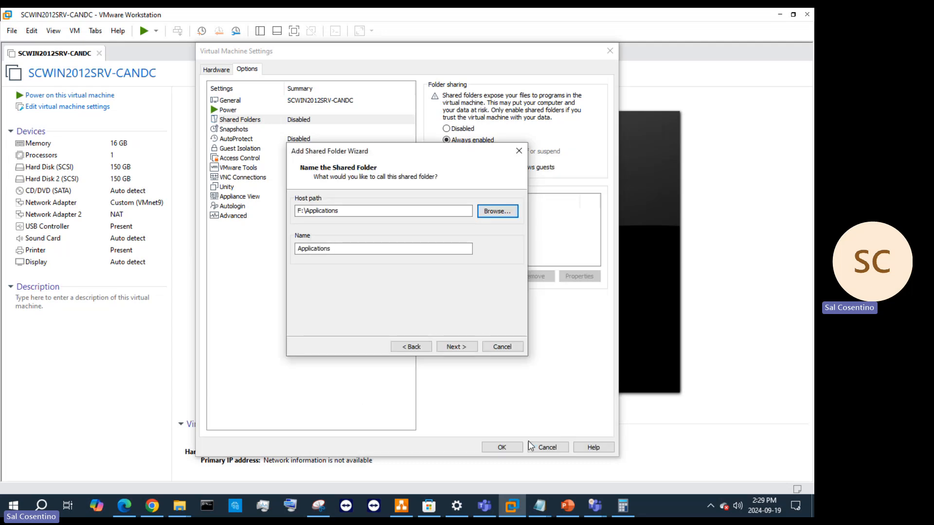
{"action": "left_click", "coordinate": [456, 346]}
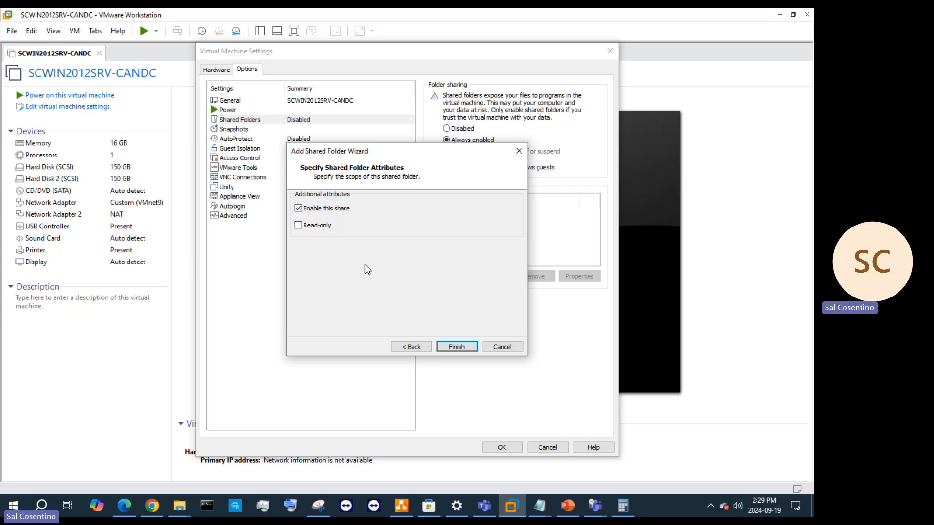
{"action": "left_click", "coordinate": [460, 349]}
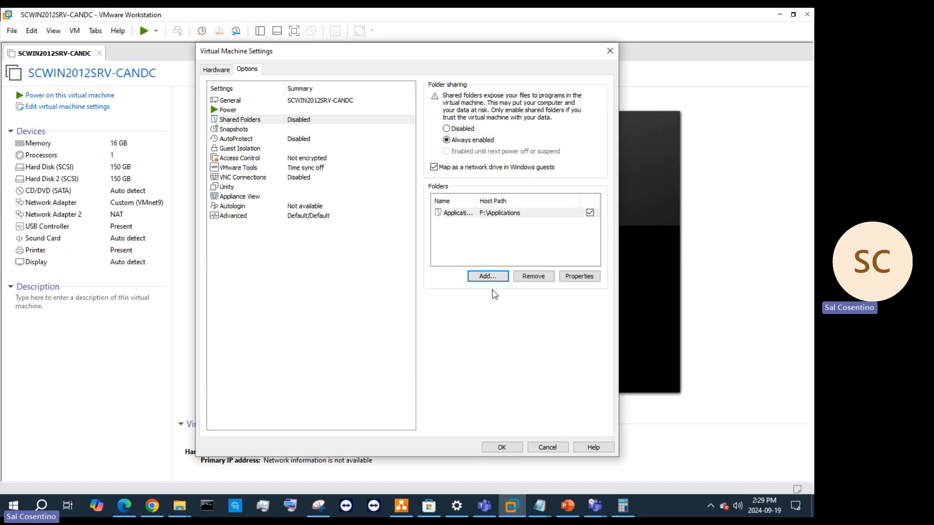
{"action": "left_click", "coordinate": [457, 129]}
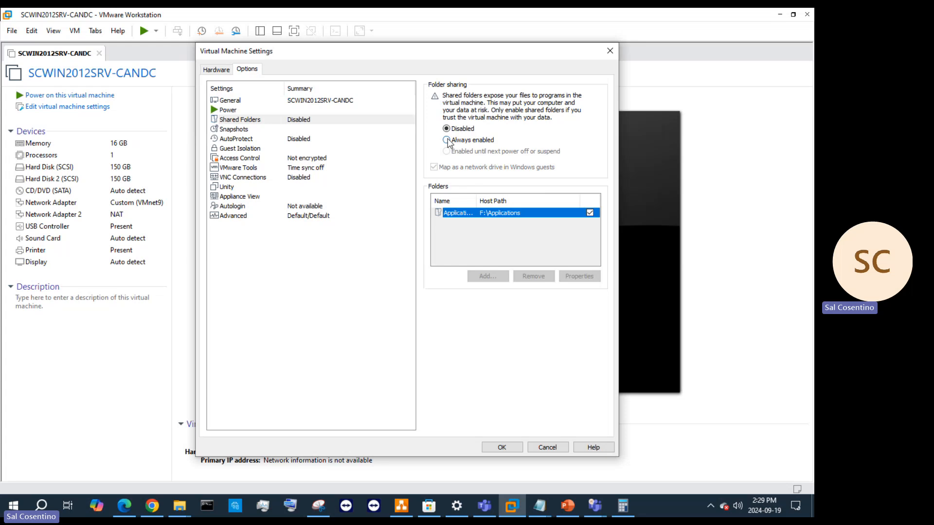
{"action": "left_click", "coordinate": [447, 140]}
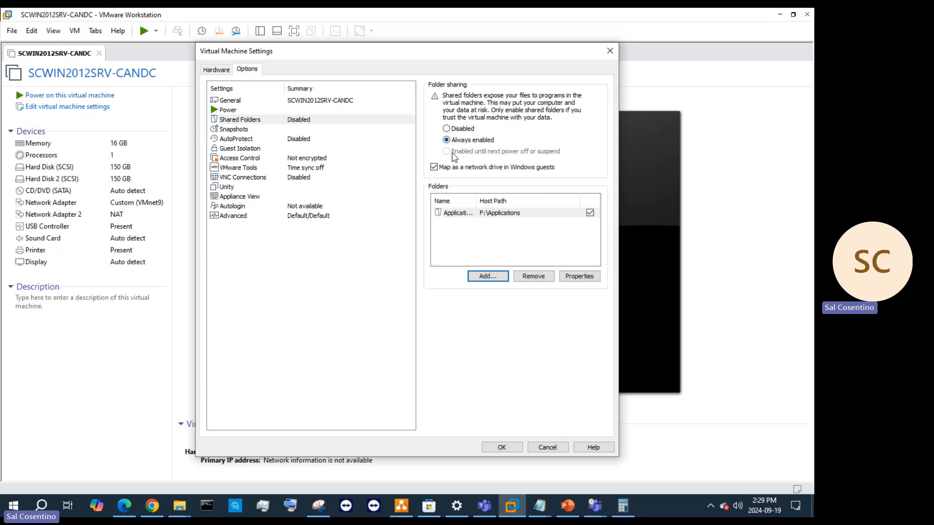
{"action": "left_click", "coordinate": [462, 129]}
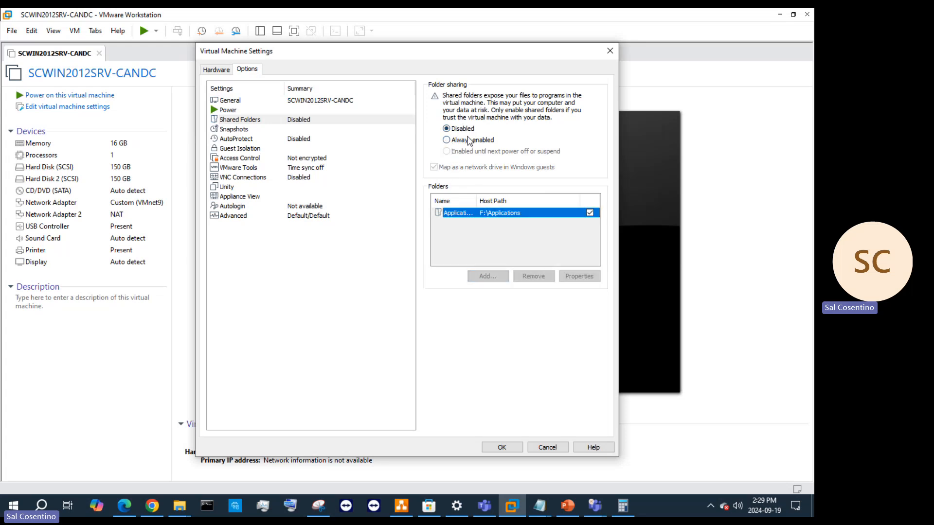
{"action": "left_click", "coordinate": [469, 141]}
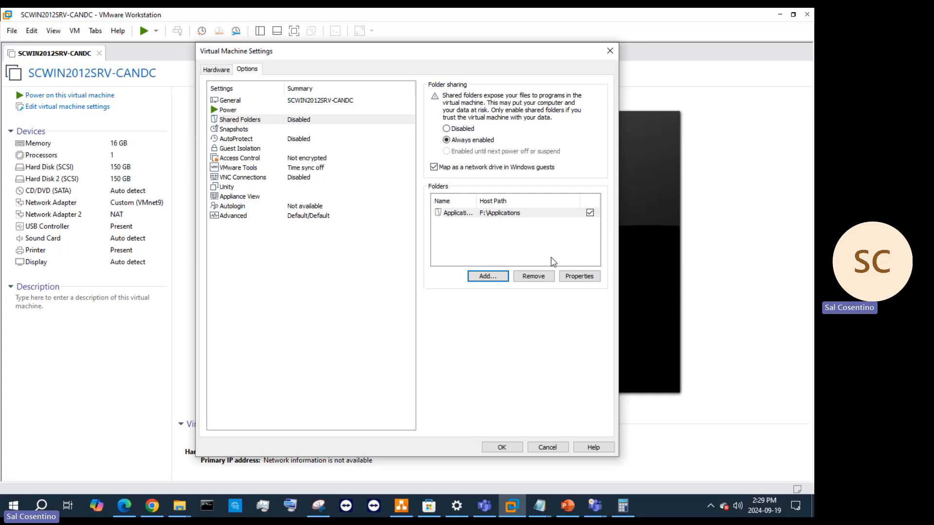
Step: Rename the F:\Applications shared folder to FSSRV-CADC and save the virtual machine settings
{"action": "left_click", "coordinate": [579, 276]}
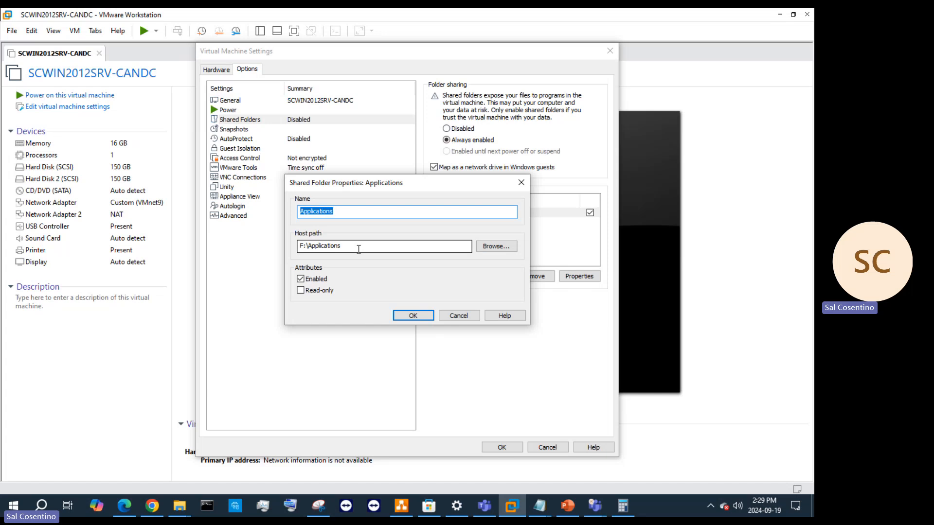
{"action": "type", "text": "FSSRV-CADC"}
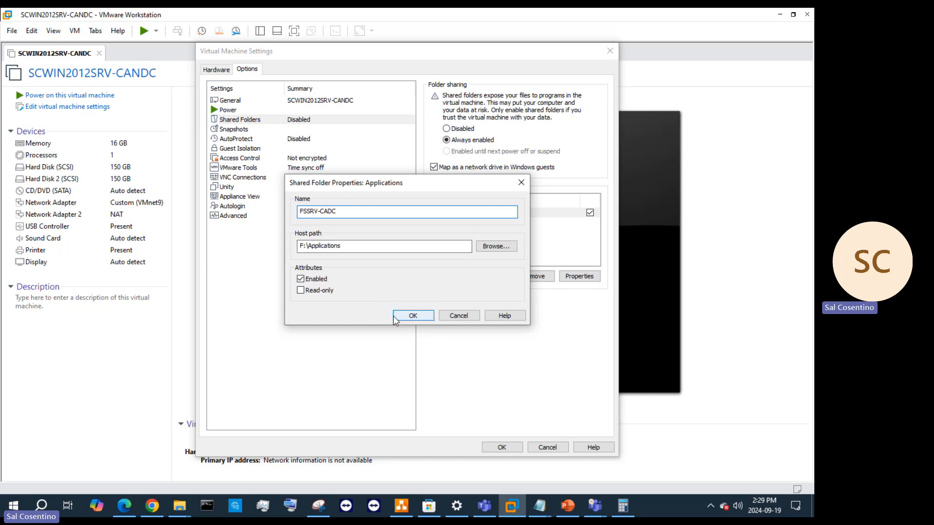
{"action": "left_click", "coordinate": [416, 317]}
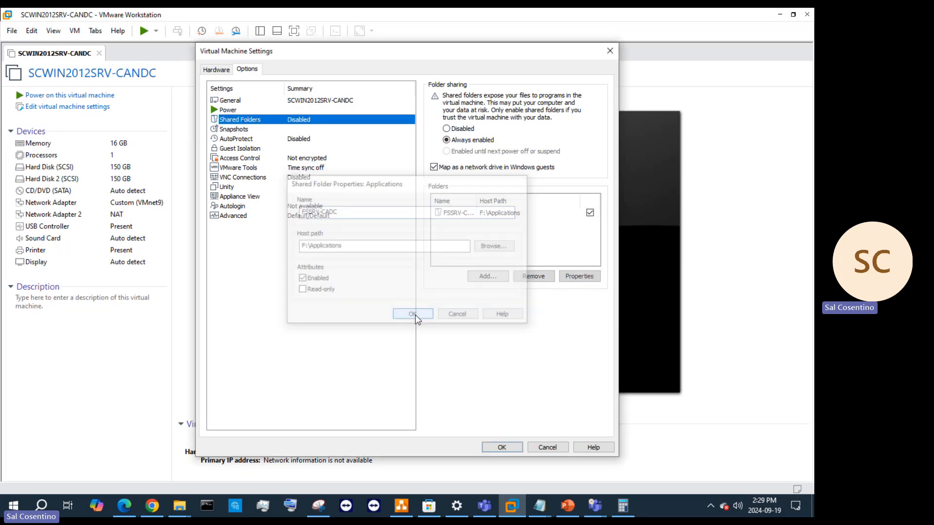
{"action": "left_click", "coordinate": [502, 447]}
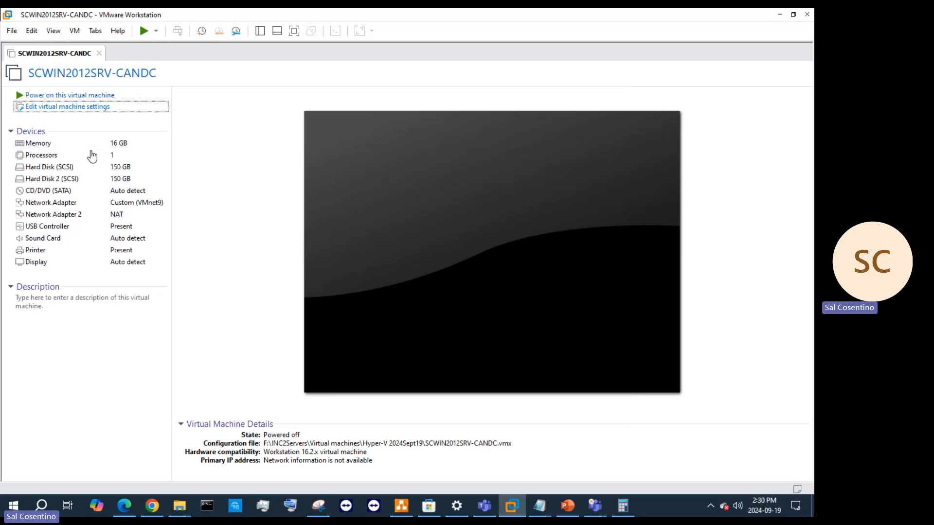
Step: Power on the SCWIN2012SRV-CANDC virtual machine and open its settings while it runs
{"action": "left_click", "coordinate": [97, 97]}
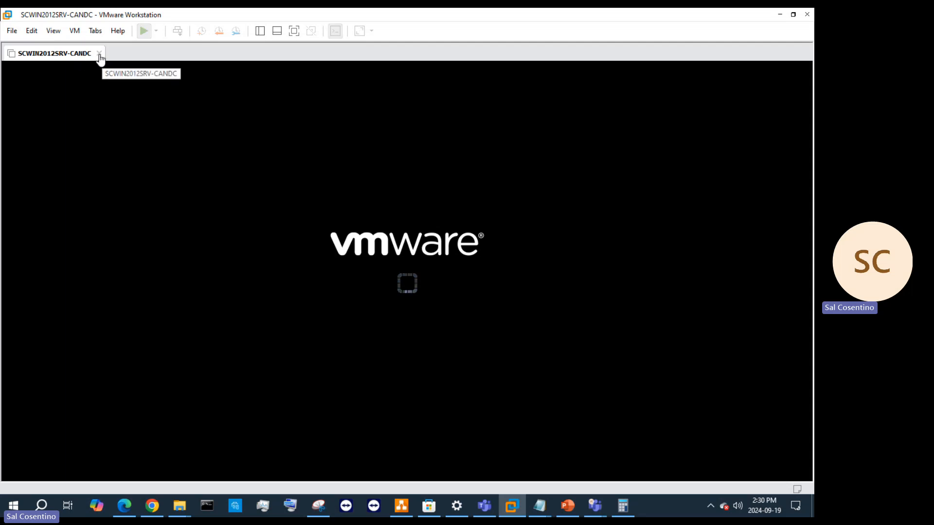
{"action": "right_click", "coordinate": [73, 57]}
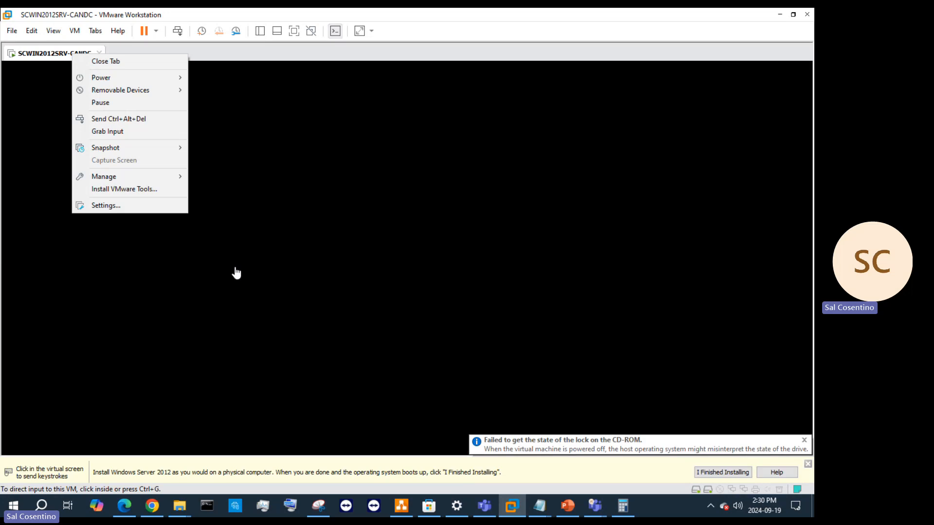
{"action": "left_click", "coordinate": [126, 204]}
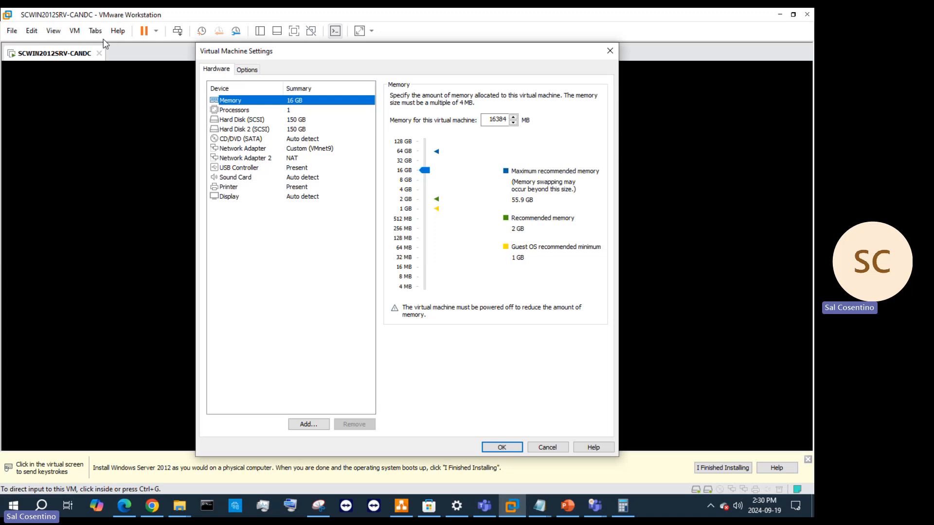
Step: Switch to the draw.io diagram and add red freehand numbers beside the Hypervisor and server layers and an arrow from the laptop to the network cards
{"action": "left_click", "coordinate": [401, 505]}
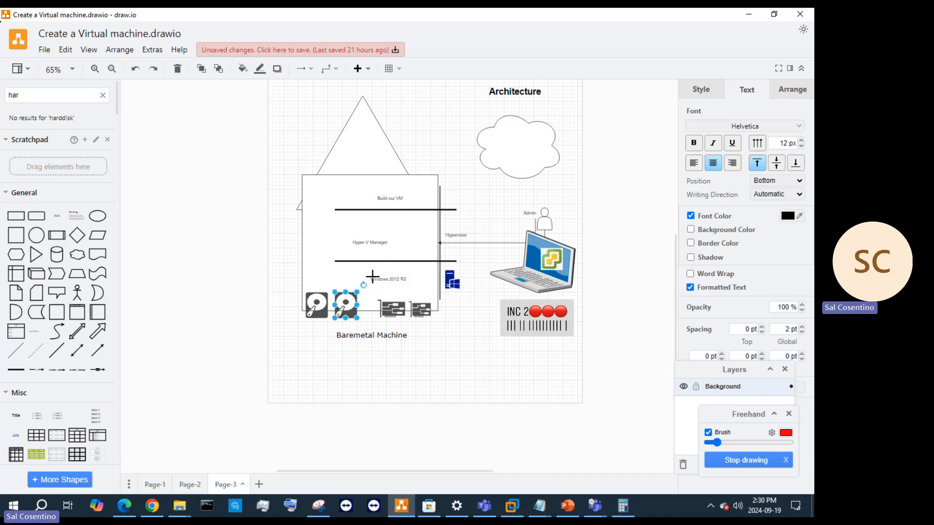
{"action": "left_click", "coordinate": [359, 302]}
{"action": "left_click_drag", "start_coordinate": [455, 241], "coordinate": [463, 244]}
{"action": "mouse_move", "coordinate": [541, 264]}
{"action": "left_mouse_down"}
{"action": "mouse_move", "coordinate": [406, 302]}
{"action": "mouse_move", "coordinate": [438, 290]}
{"action": "left_mouse_up"}
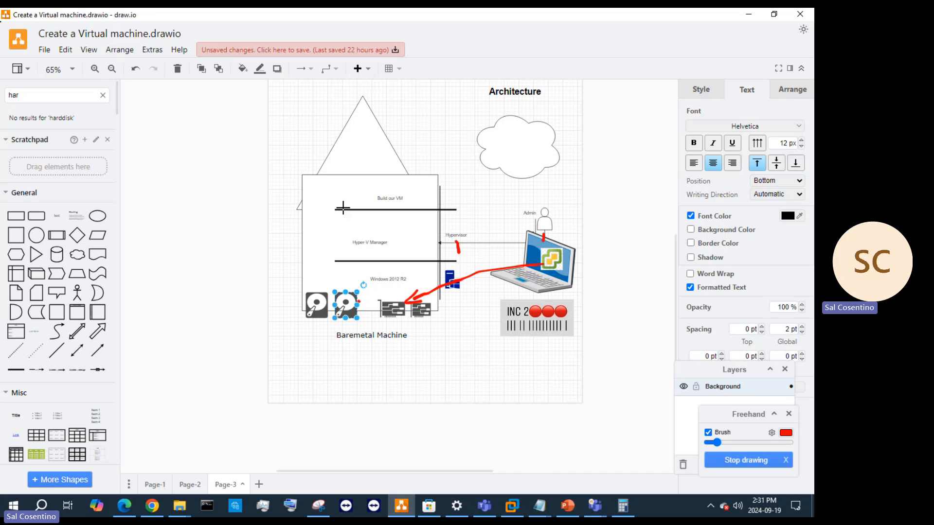
{"action": "left_click_drag", "start_coordinate": [406, 239], "coordinate": [397, 240]}
{"action": "mouse_move", "coordinate": [325, 237]}
{"action": "left_mouse_down"}
{"action": "mouse_move", "coordinate": [343, 247]}
{"action": "mouse_move", "coordinate": [341, 281]}
{"action": "mouse_move", "coordinate": [352, 282]}
{"action": "mouse_move", "coordinate": [344, 249]}
{"action": "left_mouse_up"}
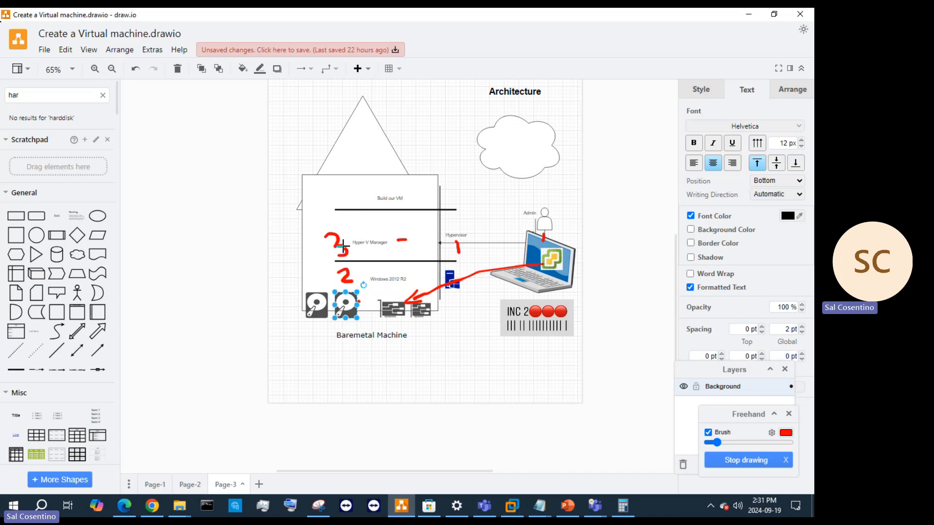
{"action": "left_click_drag", "start_coordinate": [334, 185], "coordinate": [345, 200]}
{"action": "left_click", "coordinate": [754, 18]}
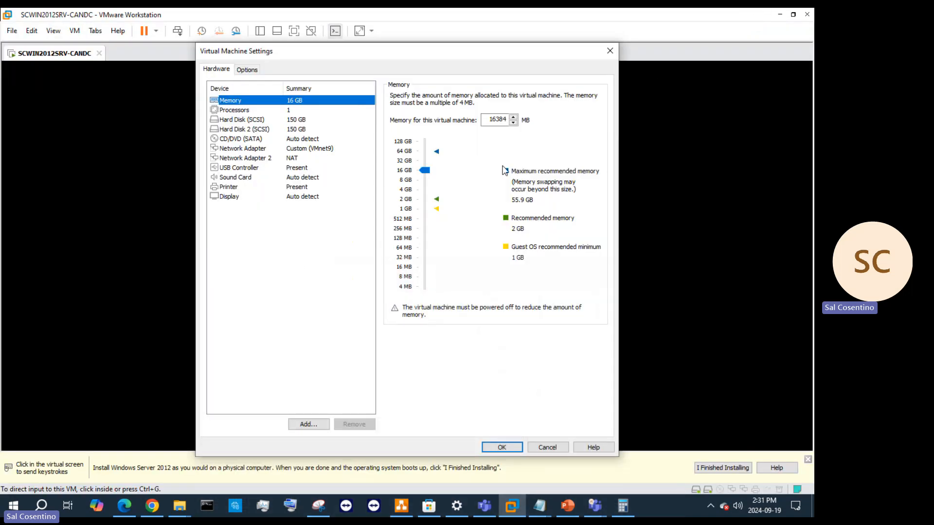
Step: Set the virtual machine's number of processors to 2 and save the settings
{"action": "left_click", "coordinate": [292, 111]}
{"action": "left_click", "coordinate": [515, 99]}
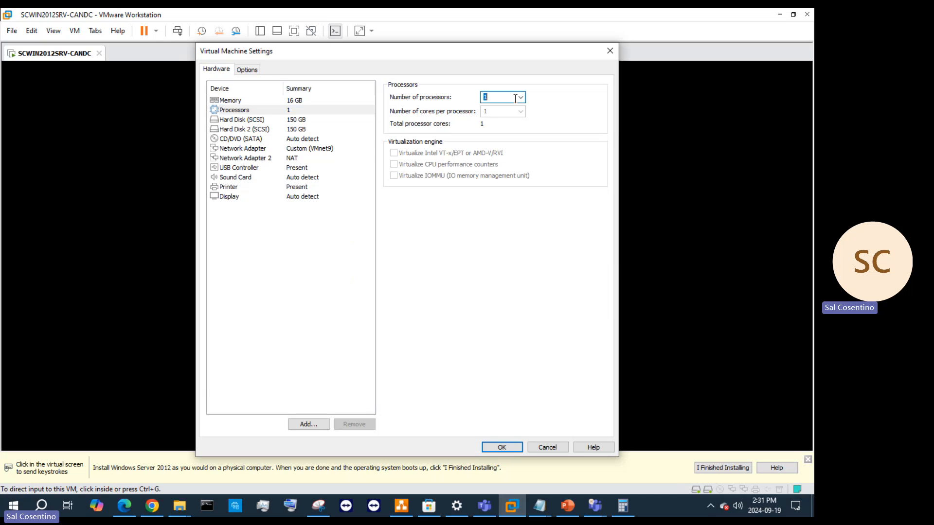
{"action": "left_click", "coordinate": [520, 98]}
{"action": "left_click", "coordinate": [511, 119]}
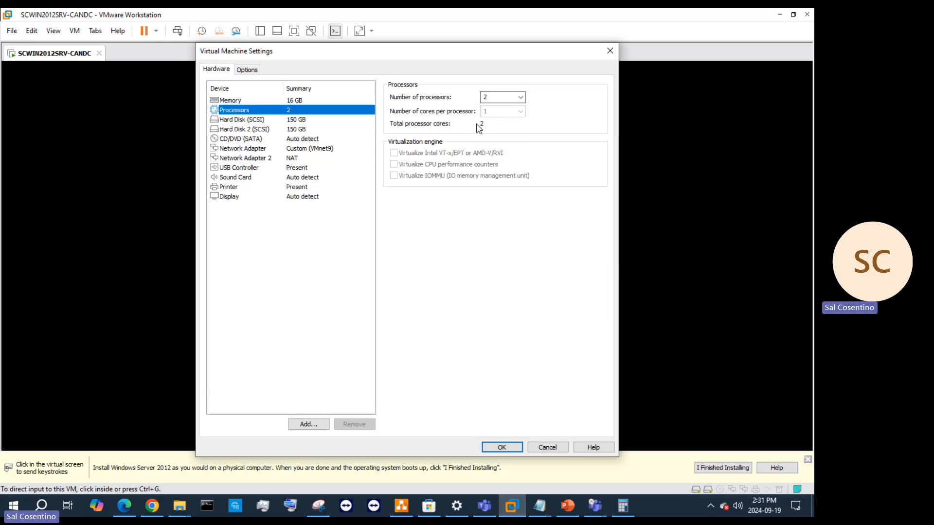
{"action": "left_click", "coordinate": [500, 446]}
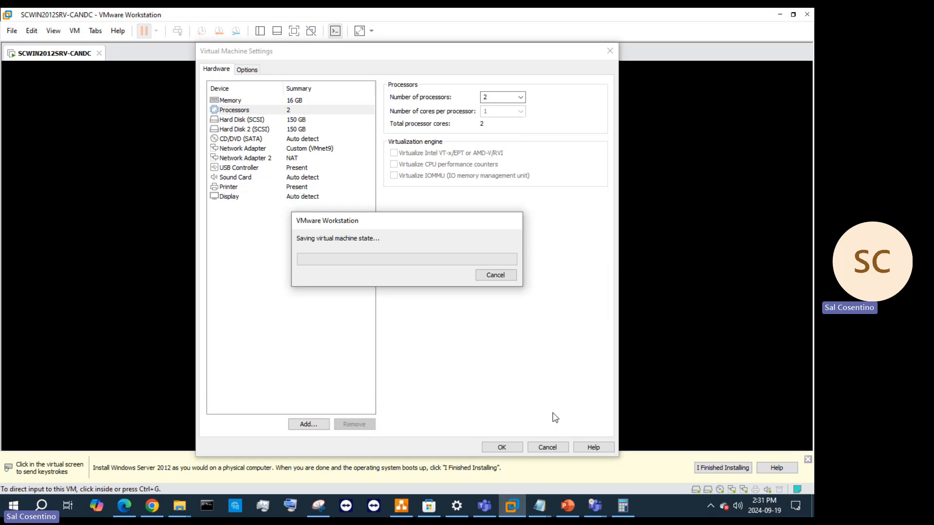
Step: Switch to the PowerPoint presentation and copy the Microsoft Learn link from the Hyper-V (Microsoft Product) Training slide
{"action": "left_click", "coordinate": [567, 505]}
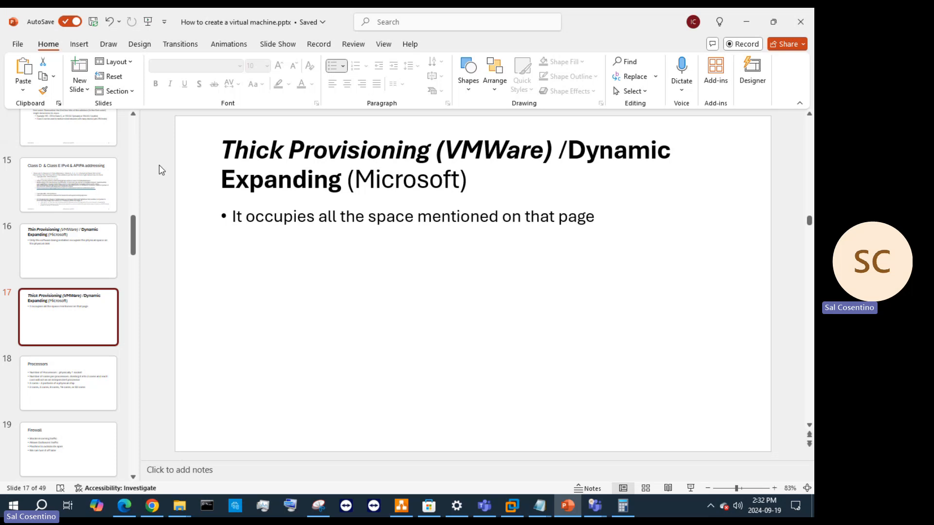
{"action": "scroll", "coordinate": [73, 197], "scroll_direction": "up", "scroll_amount": 8}
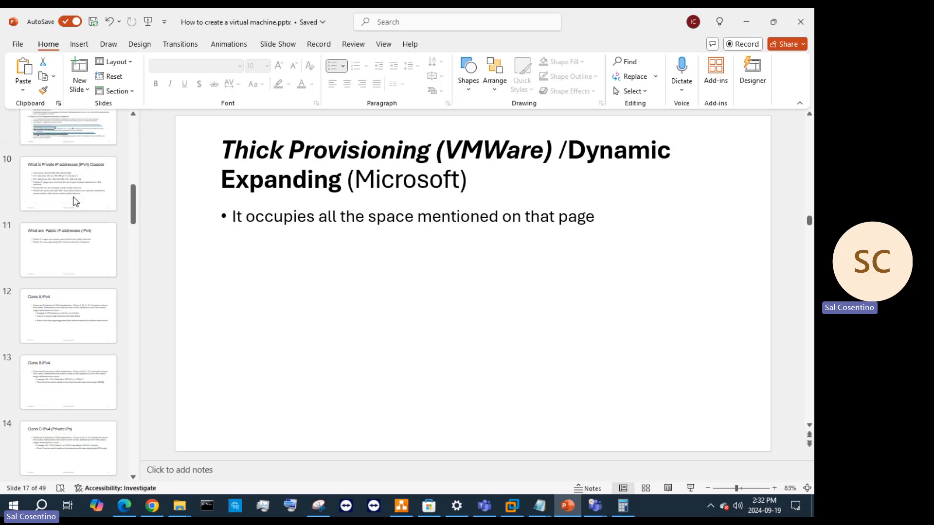
{"action": "scroll", "coordinate": [74, 197], "scroll_direction": "up", "scroll_amount": 3}
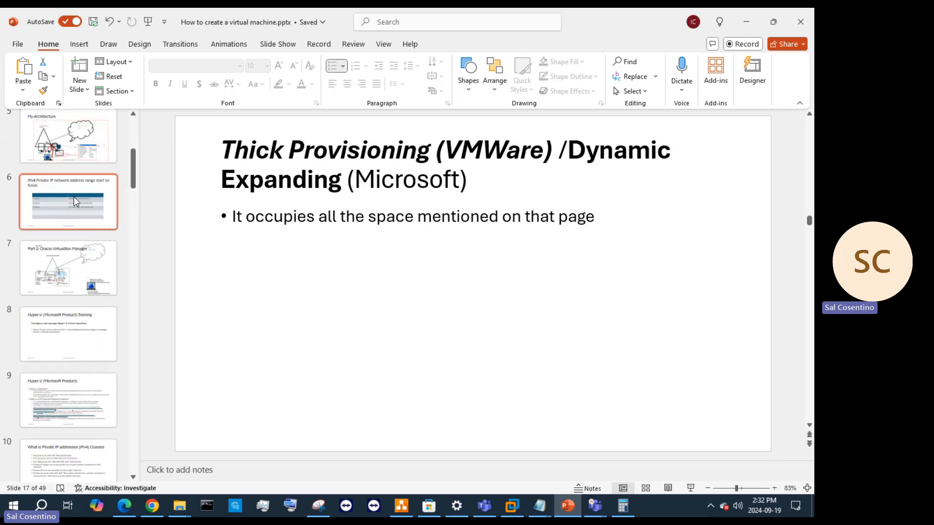
{"action": "scroll", "coordinate": [66, 306], "scroll_direction": "down", "scroll_amount": 3}
{"action": "left_click", "coordinate": [67, 273]}
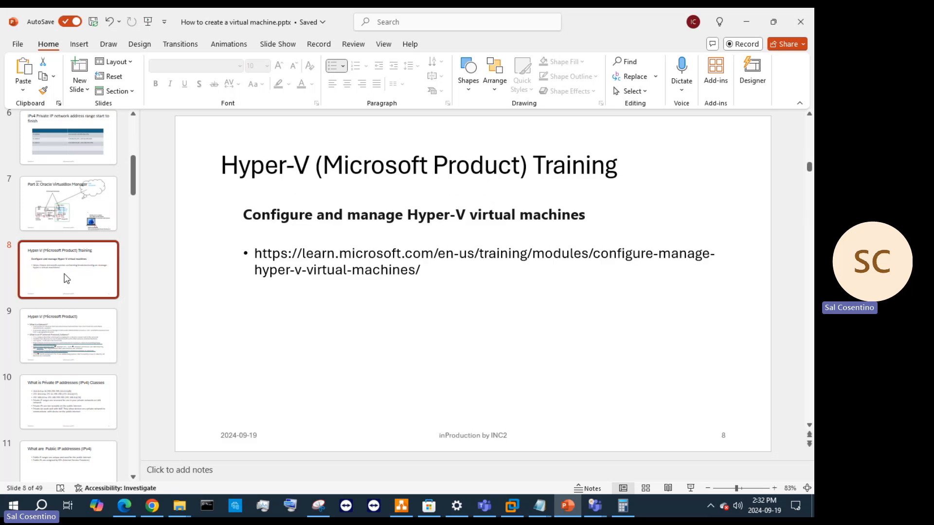
{"action": "left_click_drag", "start_coordinate": [443, 274], "coordinate": [254, 250]}
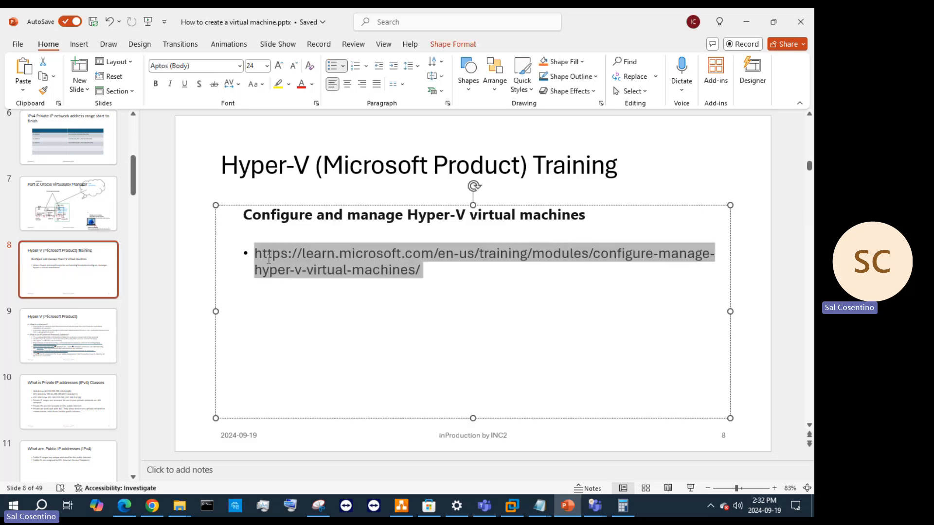
{"action": "right_click", "coordinate": [366, 270]}
{"action": "left_click", "coordinate": [389, 213]}
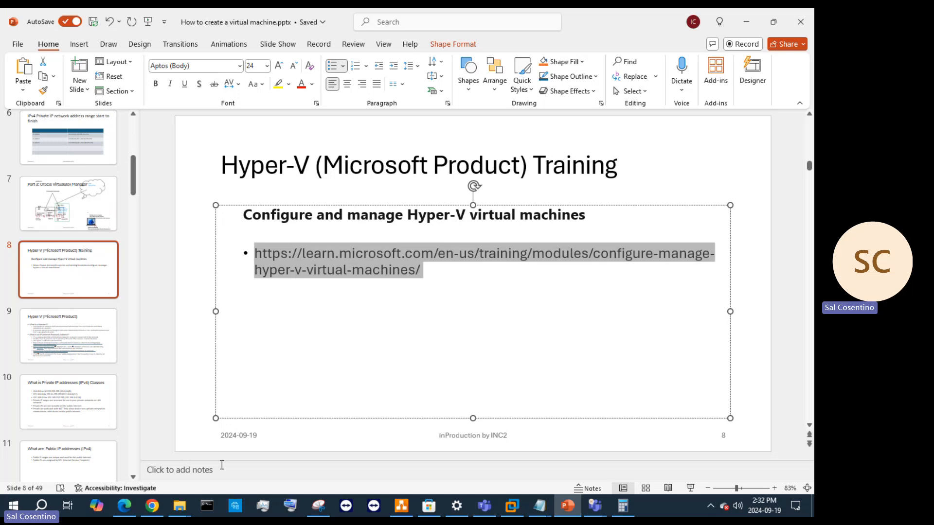
Step: Switch to Chrome, open Exchange from the Microsoft 365 admin center, and look through the neighbouring open pages
{"action": "left_click", "coordinate": [161, 507]}
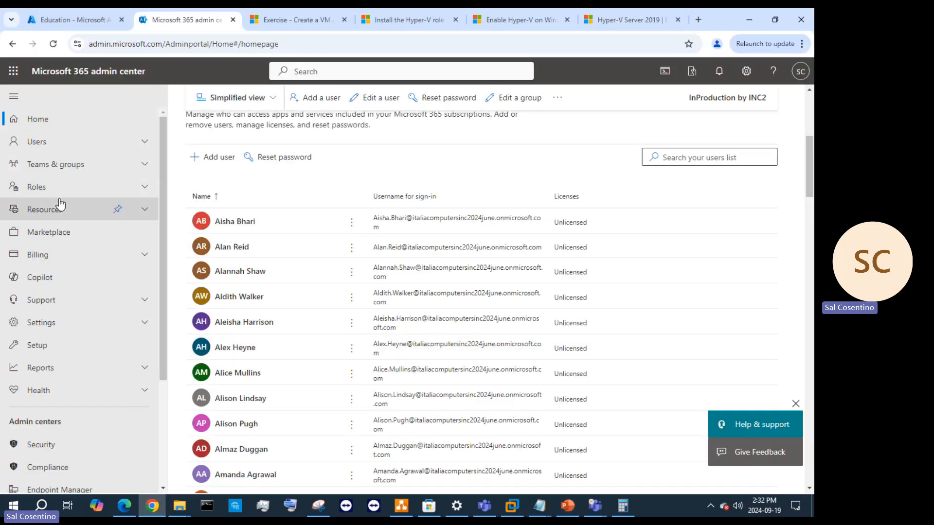
{"action": "scroll", "coordinate": [51, 438], "scroll_direction": "down", "scroll_amount": 3}
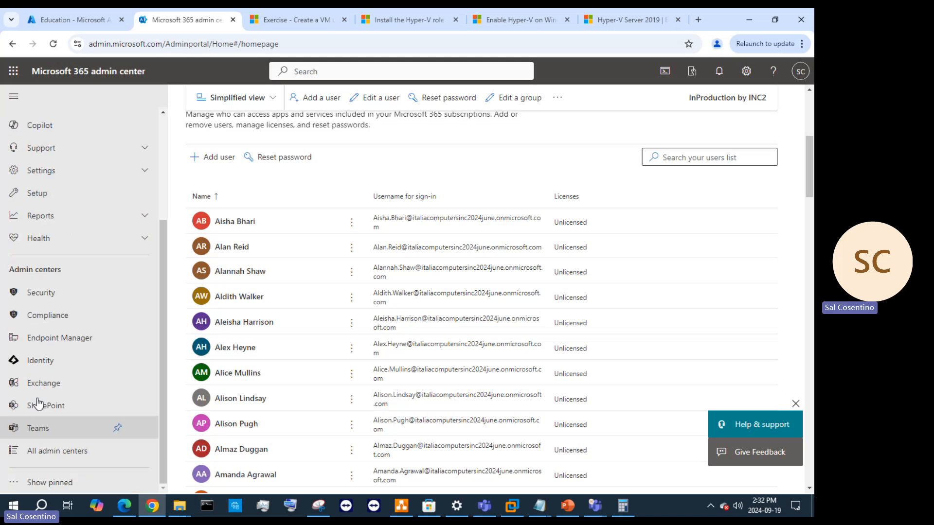
{"action": "left_click", "coordinate": [65, 385]}
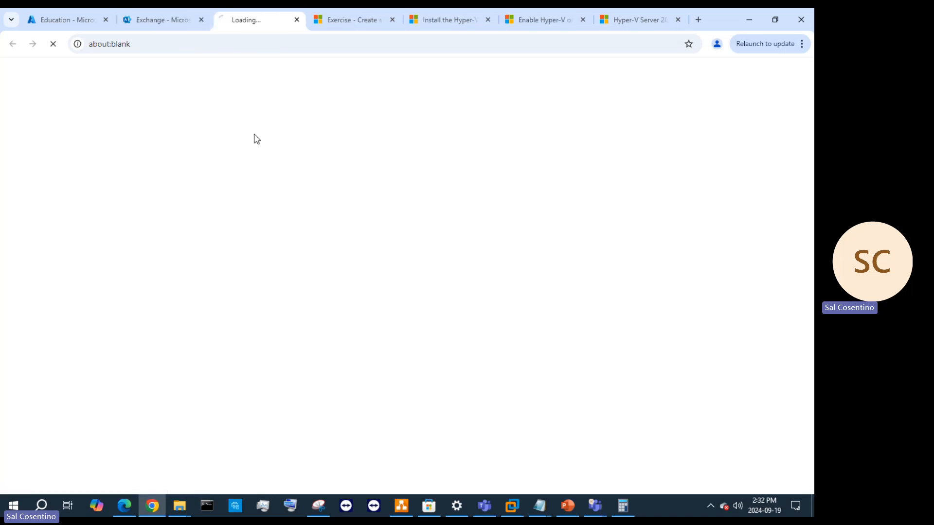
{"action": "left_click", "coordinate": [156, 17]}
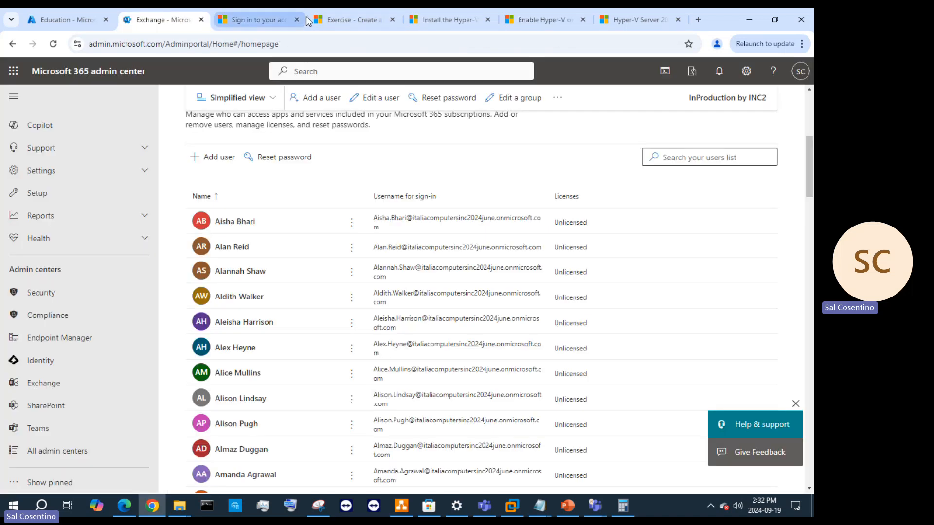
{"action": "left_click", "coordinate": [281, 20]}
{"action": "left_click", "coordinate": [348, 19]}
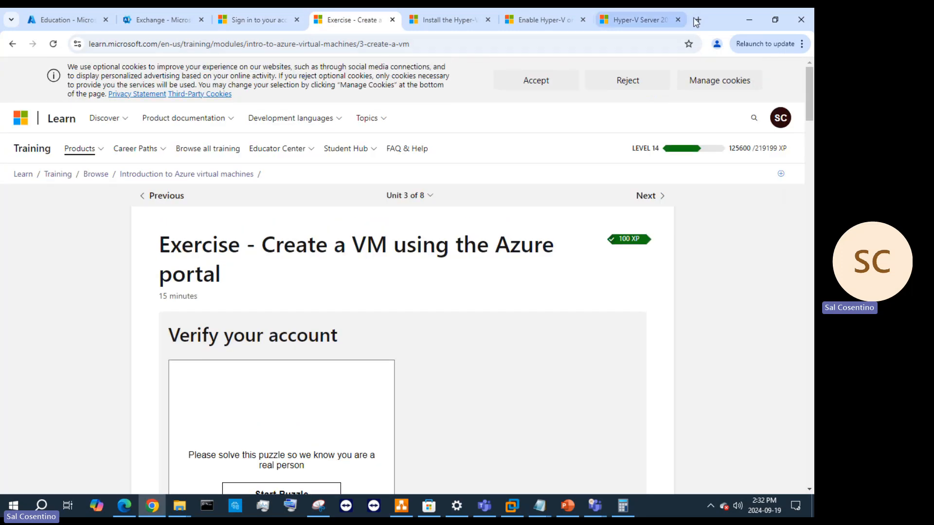
Step: Open the copied Configure and manage Hyper-V virtual machines link in a new browser tab and go to its Create and configure VMs unit
{"action": "left_click", "coordinate": [698, 20]}
{"action": "key", "text": "ctrl+v"}
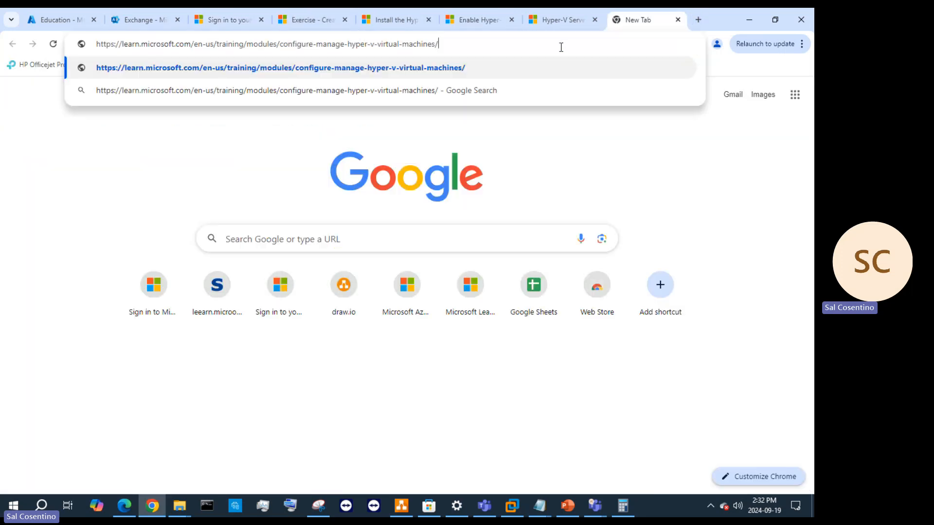
{"action": "left_click", "coordinate": [508, 75]}
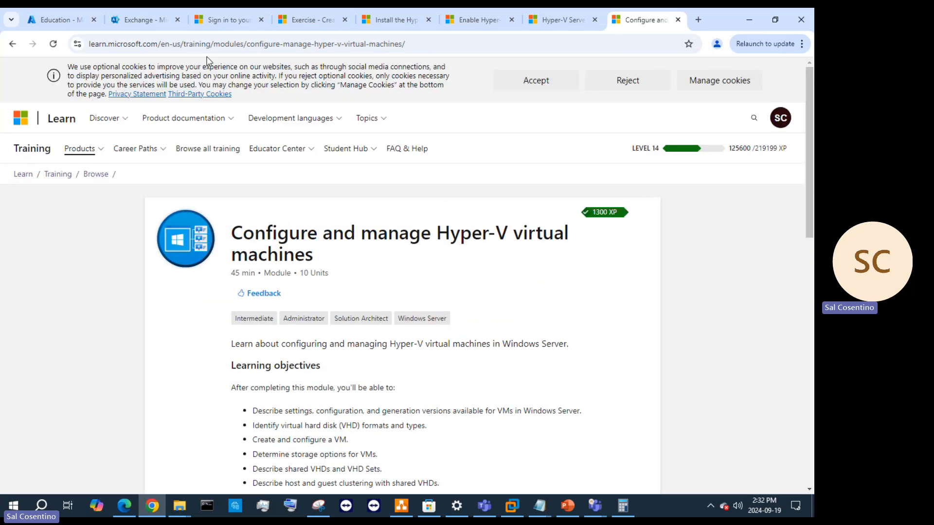
{"action": "scroll", "coordinate": [441, 259], "scroll_direction": "down", "scroll_amount": 5}
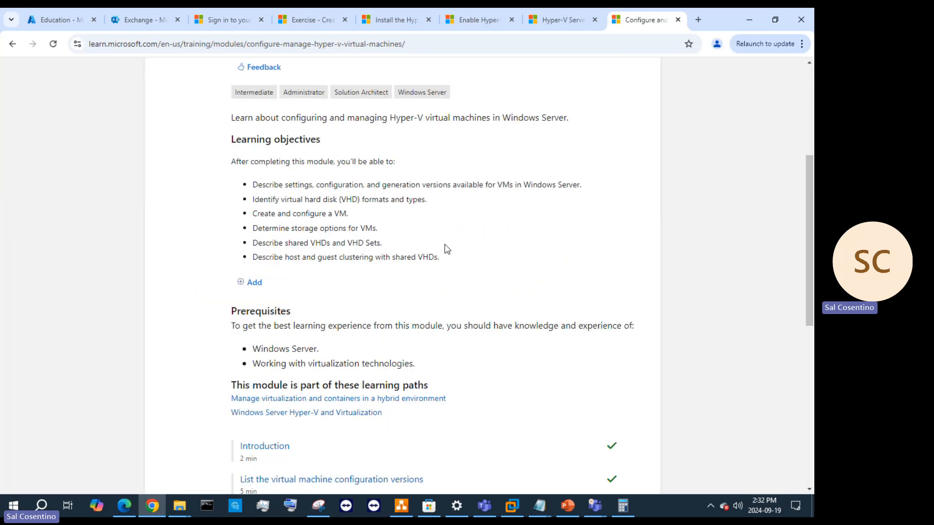
{"action": "scroll", "coordinate": [446, 236], "scroll_direction": "down", "scroll_amount": 6}
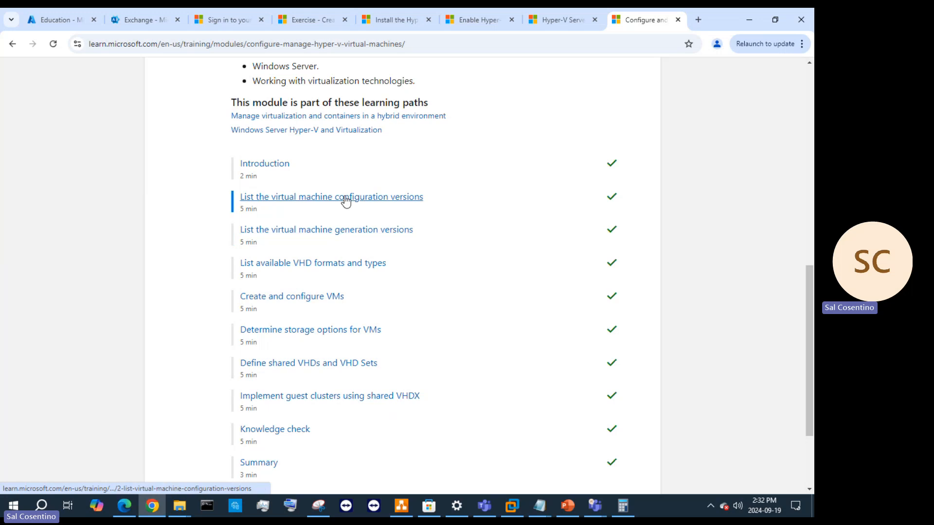
{"action": "scroll", "coordinate": [345, 201], "scroll_direction": "down", "scroll_amount": 3}
{"action": "left_click", "coordinate": [318, 174]}
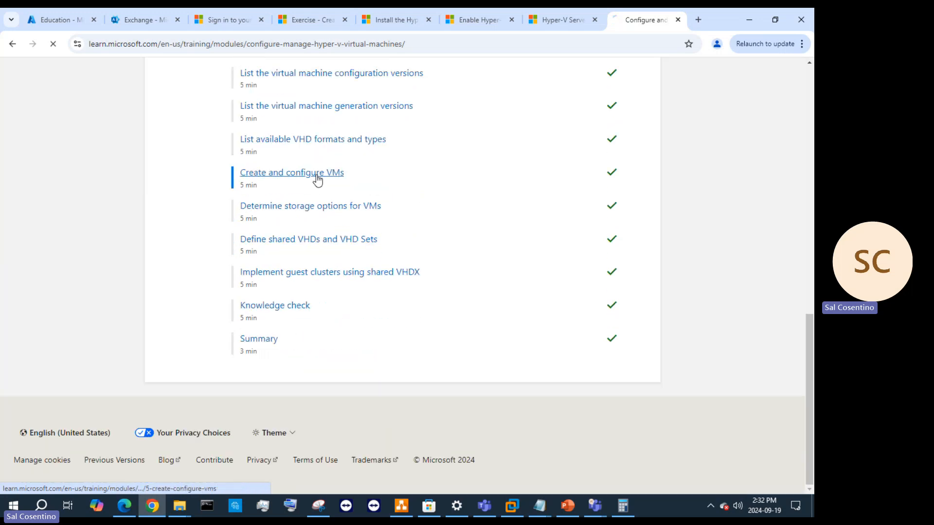
Step: Examine the Generation 1 hardware, Generation 2 hardware and VM management settings tables in the Create and configure VMs unit
{"action": "scroll", "coordinate": [371, 270], "scroll_direction": "down", "scroll_amount": 8}
{"action": "scroll", "coordinate": [373, 268], "scroll_direction": "down", "scroll_amount": 1}
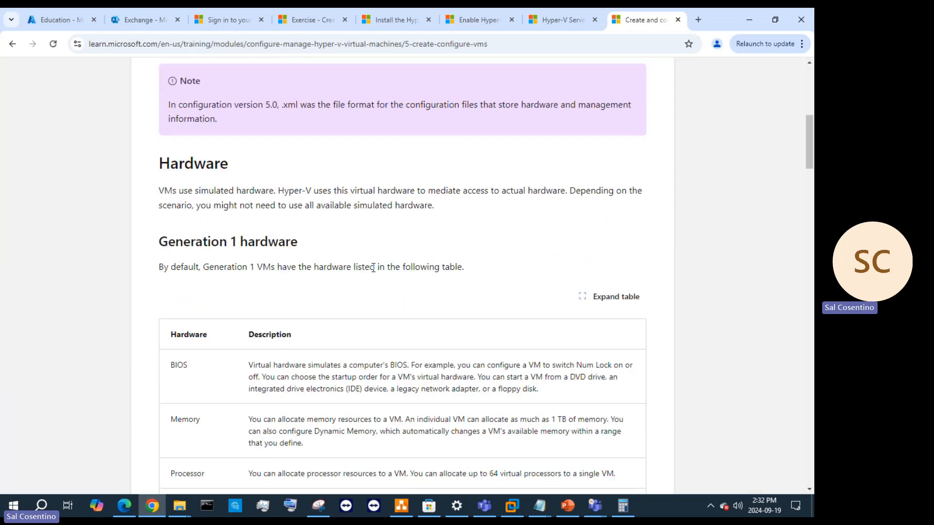
{"action": "scroll", "coordinate": [373, 264], "scroll_direction": "down", "scroll_amount": 10}
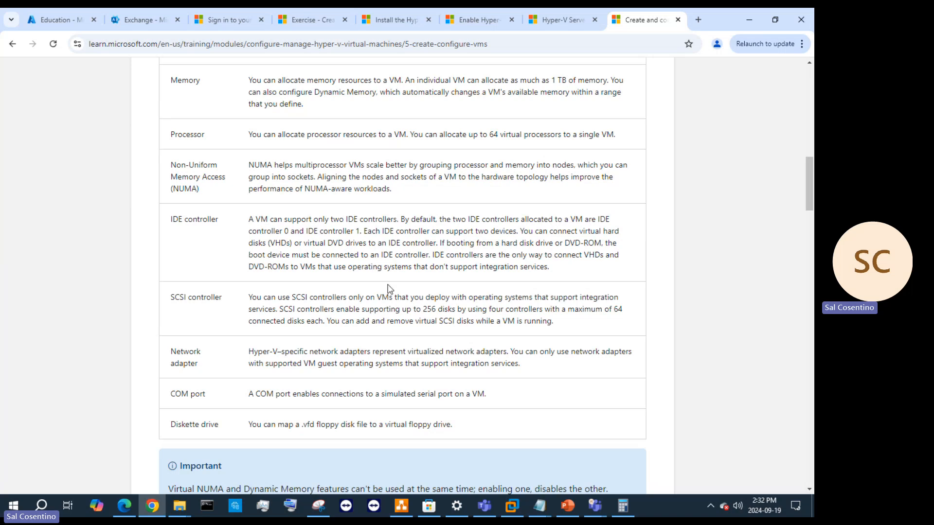
{"action": "scroll", "coordinate": [416, 325], "scroll_direction": "down", "scroll_amount": 8}
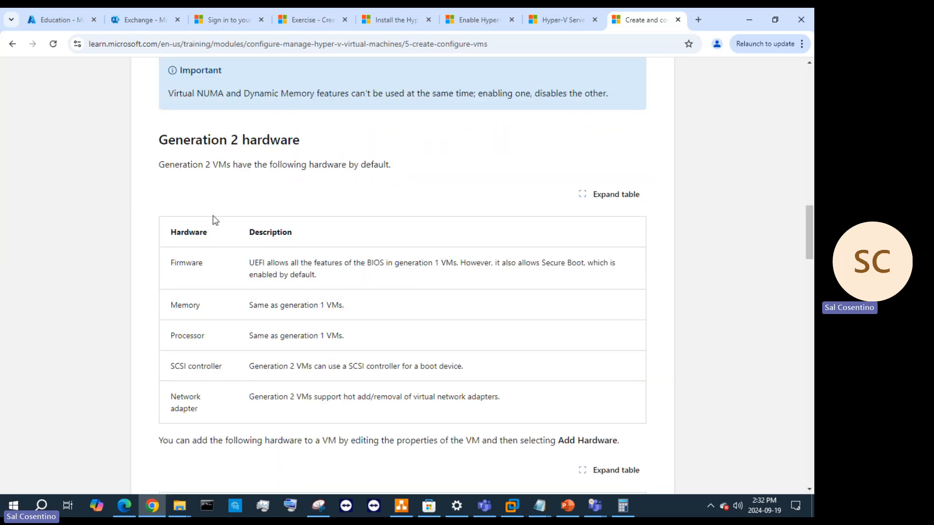
{"action": "left_click_drag", "start_coordinate": [160, 141], "coordinate": [304, 146]}
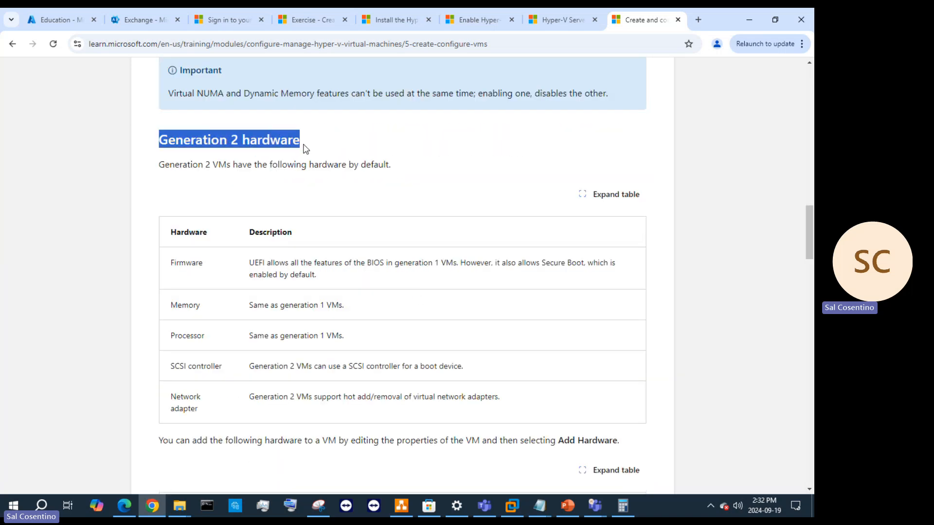
{"action": "scroll", "coordinate": [419, 239], "scroll_direction": "down", "scroll_amount": 6}
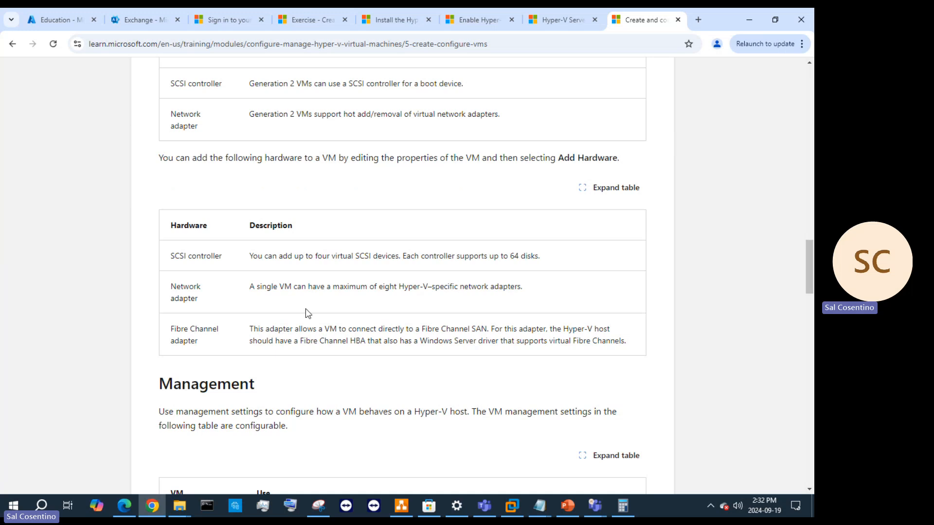
{"action": "scroll", "coordinate": [307, 312], "scroll_direction": "down", "scroll_amount": 5}
{"action": "scroll", "coordinate": [326, 304], "scroll_direction": "down", "scroll_amount": 2}
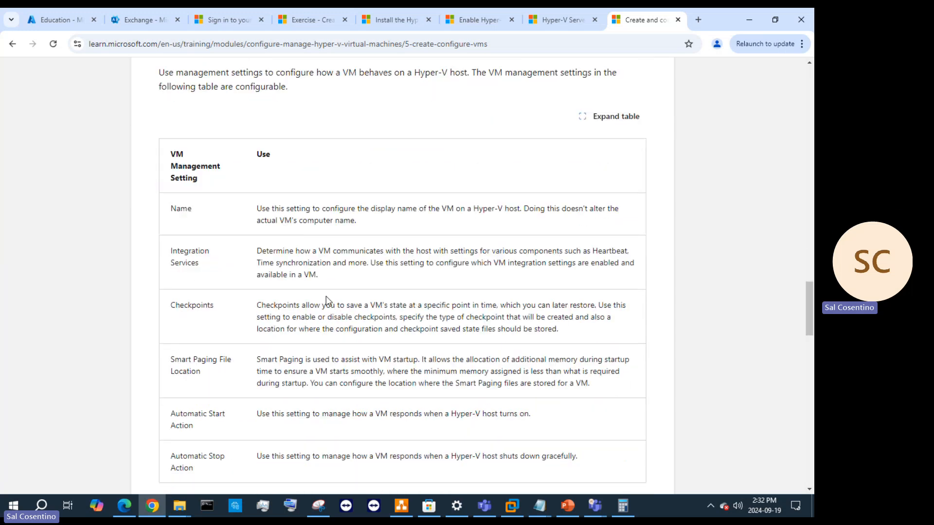
{"action": "scroll", "coordinate": [336, 301], "scroll_direction": "up", "scroll_amount": 14}
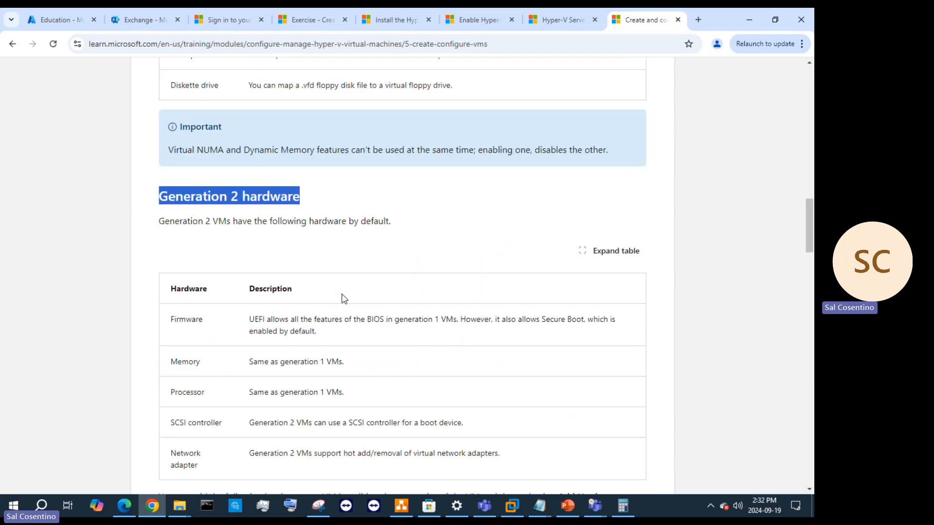
{"action": "scroll", "coordinate": [344, 298], "scroll_direction": "up", "scroll_amount": 12}
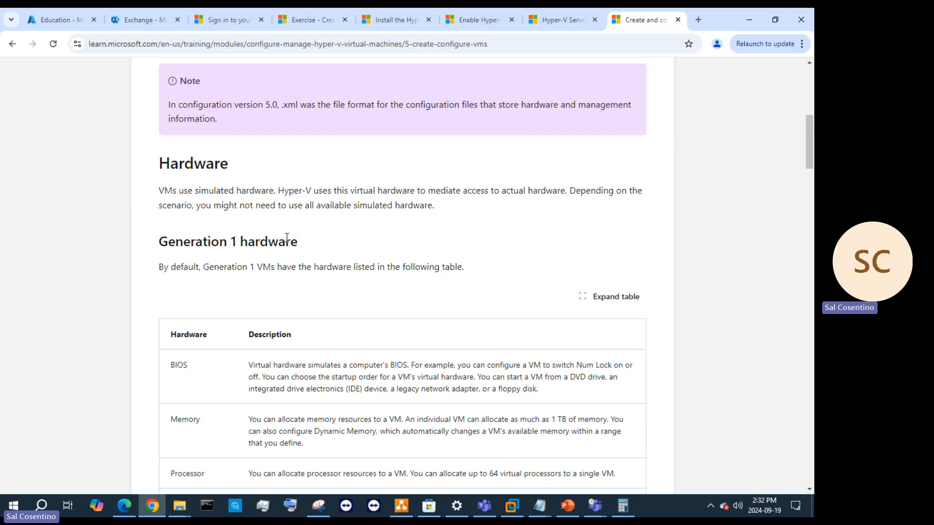
{"action": "left_click_drag", "start_coordinate": [287, 237], "coordinate": [142, 241]}
{"action": "scroll", "coordinate": [433, 242], "scroll_direction": "down", "scroll_amount": 5}
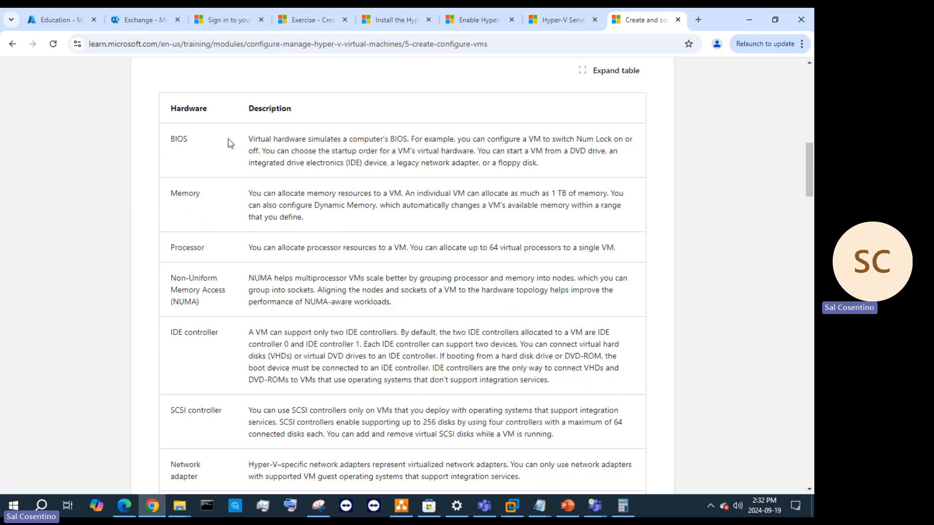
Step: Compare the Generation 1 and Generation 2 hardware tables and highlight the Generation 1 Processor description
{"action": "scroll", "coordinate": [229, 146], "scroll_direction": "up", "scroll_amount": 2}
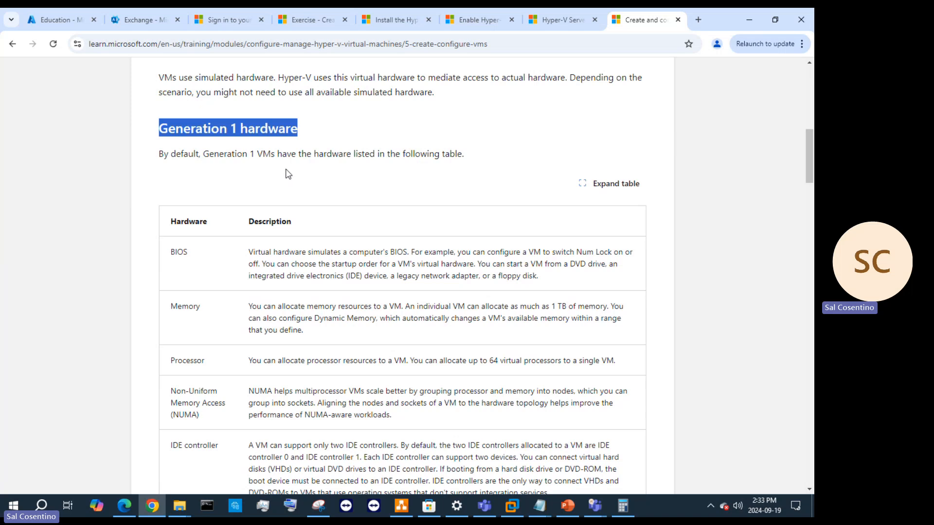
{"action": "scroll", "coordinate": [288, 175], "scroll_direction": "down", "scroll_amount": 11}
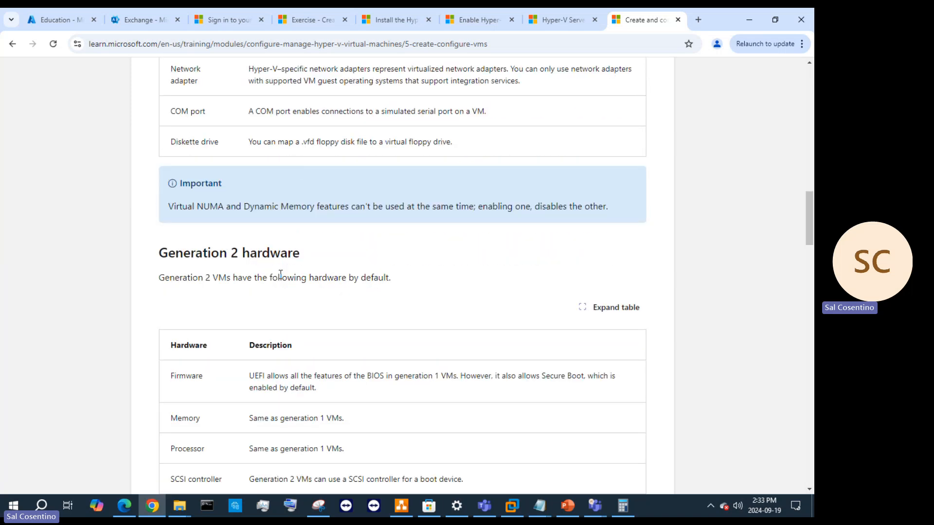
{"action": "scroll", "coordinate": [383, 262], "scroll_direction": "down", "scroll_amount": 3}
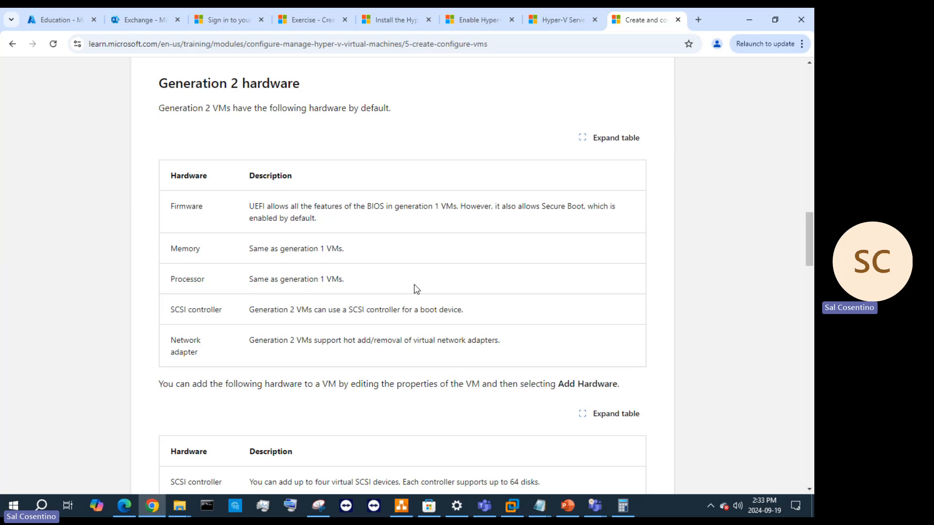
{"action": "scroll", "coordinate": [360, 282], "scroll_direction": "up", "scroll_amount": 6}
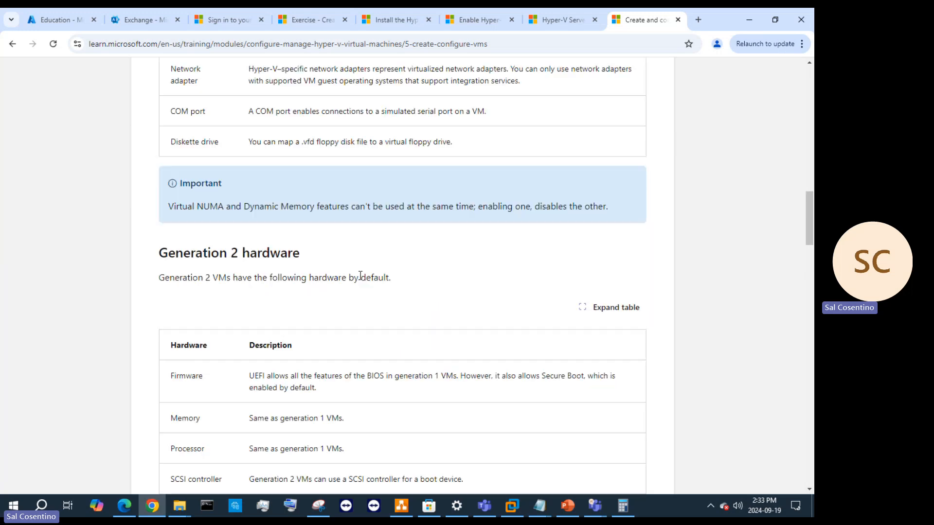
{"action": "scroll", "coordinate": [372, 273], "scroll_direction": "up", "scroll_amount": 6}
{"action": "scroll", "coordinate": [359, 303], "scroll_direction": "down", "scroll_amount": 3}
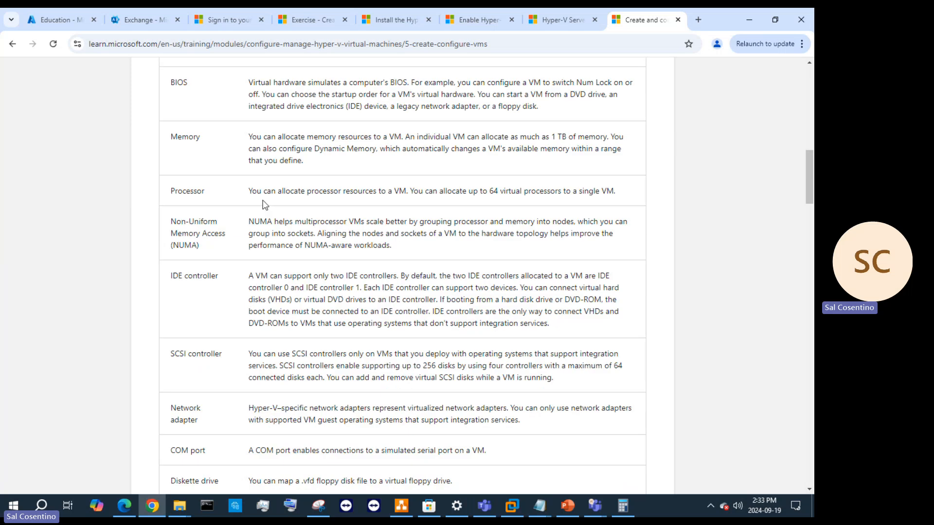
{"action": "left_click_drag", "start_coordinate": [270, 193], "coordinate": [614, 192]}
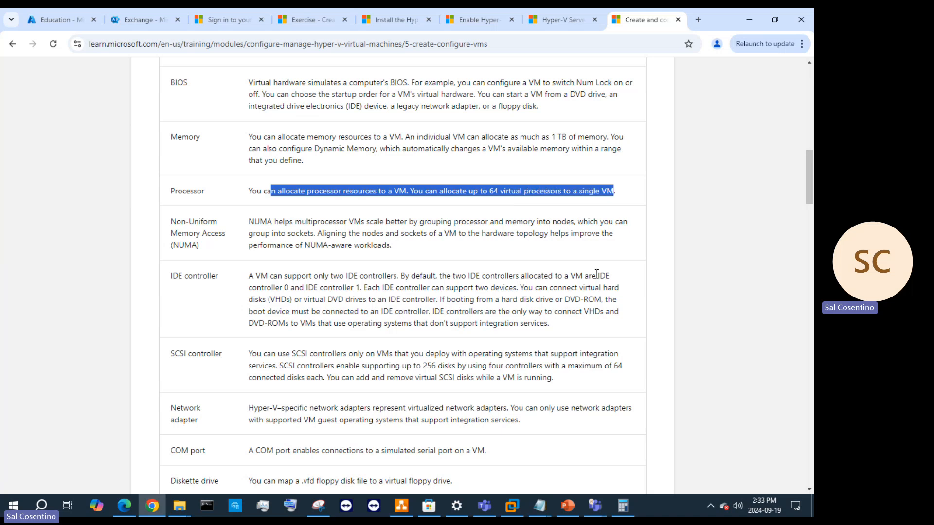
{"action": "scroll", "coordinate": [596, 275], "scroll_direction": "down", "scroll_amount": 5}
{"action": "scroll", "coordinate": [519, 289], "scroll_direction": "up", "scroll_amount": 2}
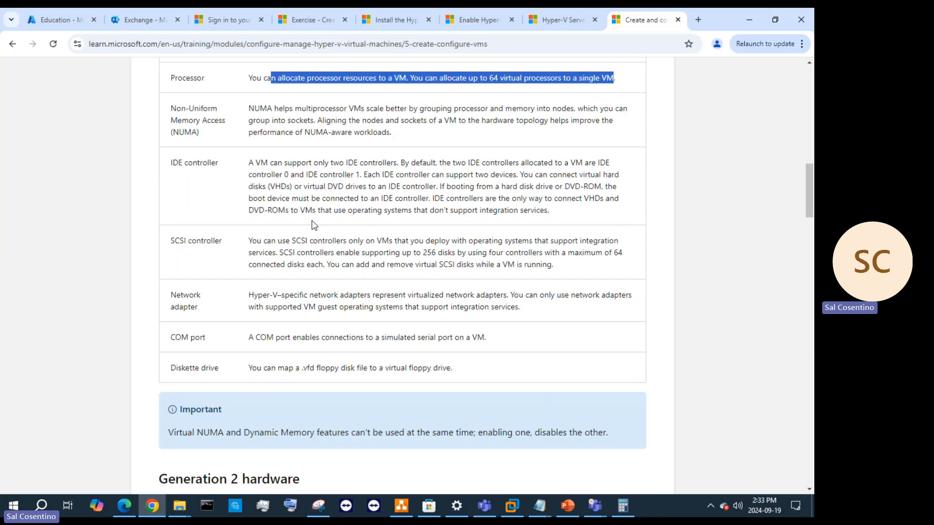
{"action": "scroll", "coordinate": [314, 225], "scroll_direction": "up", "scroll_amount": 4}
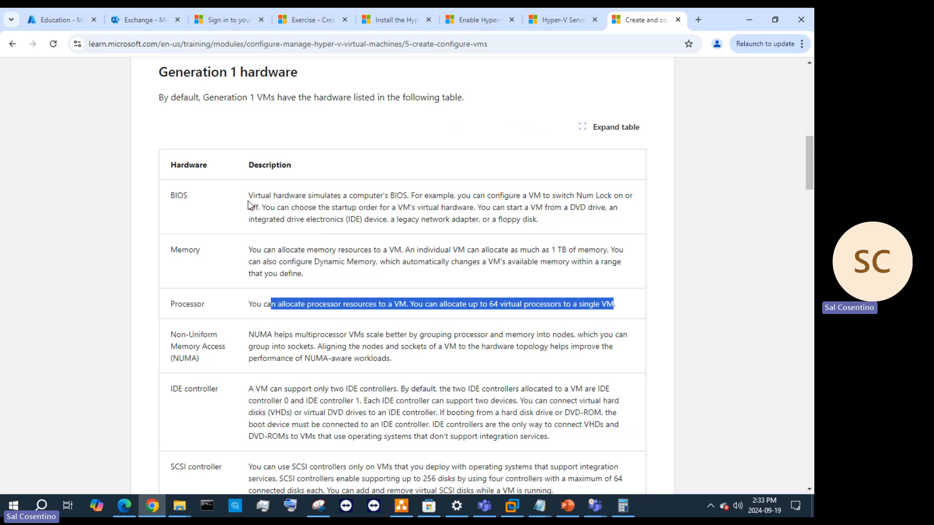
Step: Highlight the Hardware section's sentence on not needing all simulated hardware and reread the Generation 1 device descriptions
{"action": "scroll", "coordinate": [377, 239], "scroll_direction": "up", "scroll_amount": 2}
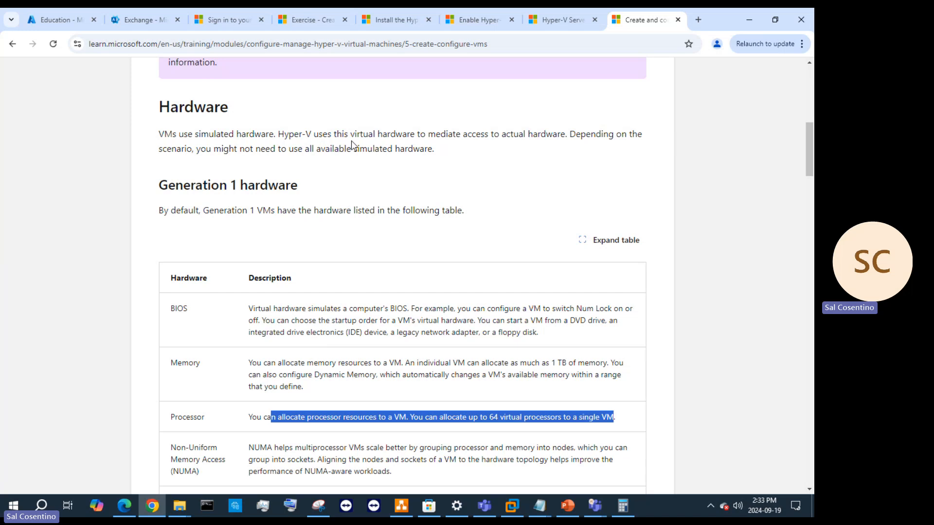
{"action": "left_click_drag", "start_coordinate": [491, 135], "coordinate": [637, 146]}
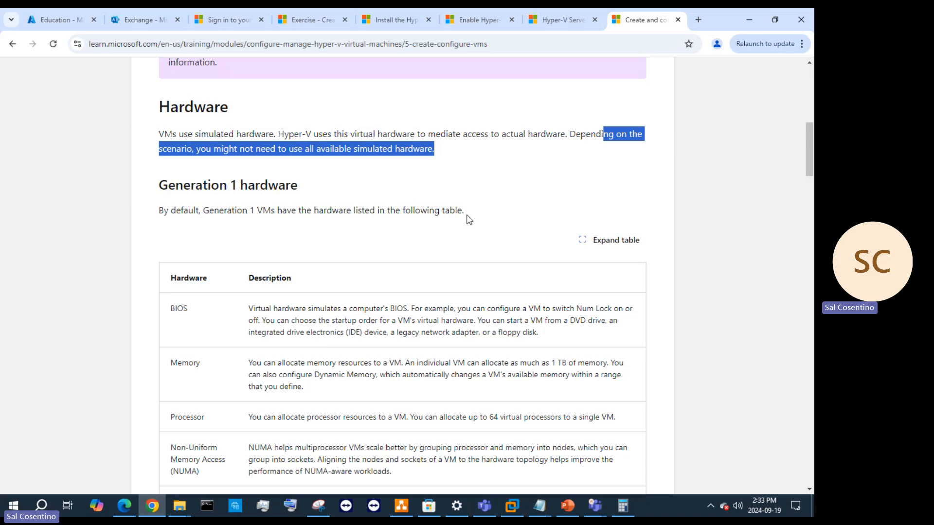
{"action": "scroll", "coordinate": [418, 303], "scroll_direction": "down", "scroll_amount": 5}
{"action": "scroll", "coordinate": [419, 302], "scroll_direction": "up", "scroll_amount": 4}
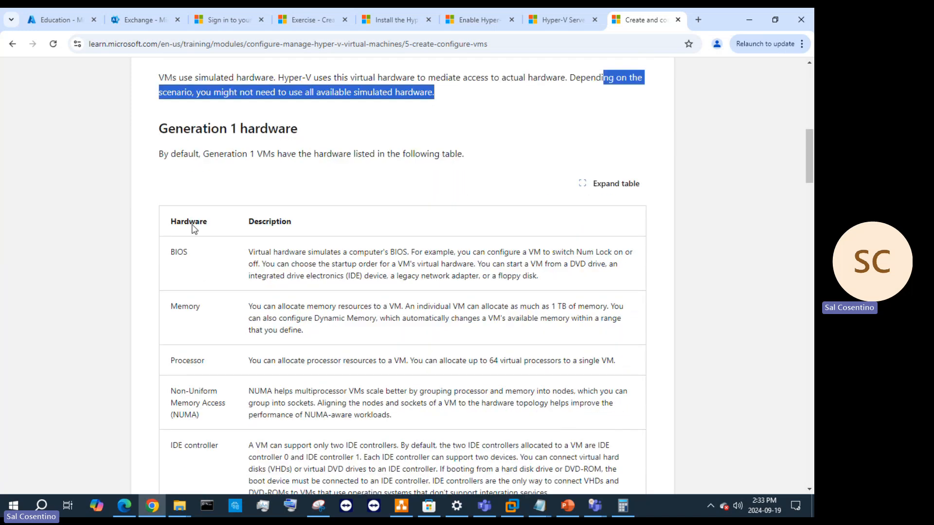
{"action": "scroll", "coordinate": [330, 233], "scroll_direction": "down", "scroll_amount": 5}
{"action": "scroll", "coordinate": [329, 232], "scroll_direction": "down", "scroll_amount": 5}
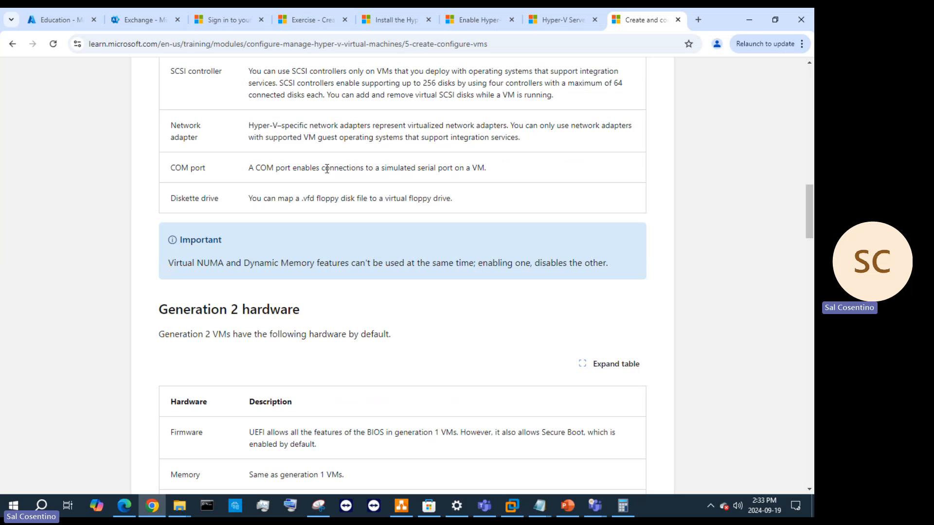
{"action": "scroll", "coordinate": [385, 214], "scroll_direction": "up", "scroll_amount": 4}
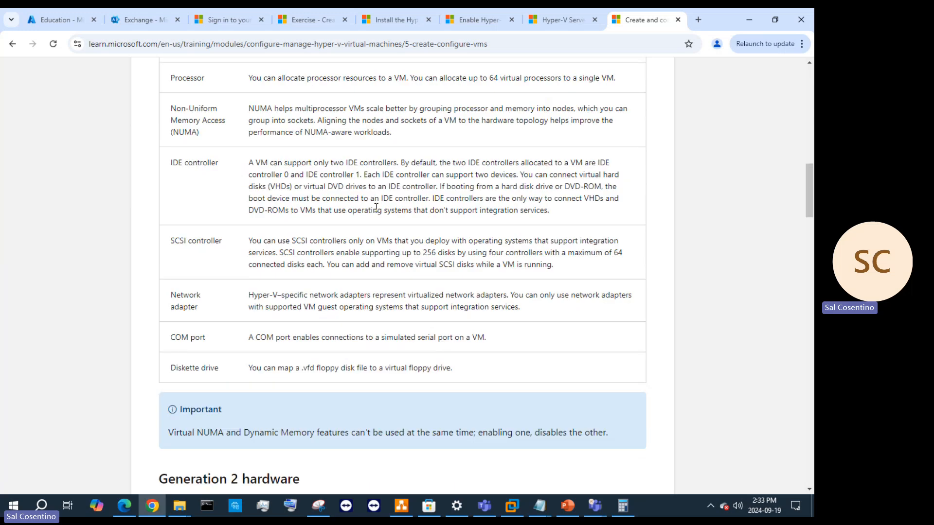
Step: Look through the rest of the Create and configure VMs unit, including the Demonstration's main steps and the Quick review question
{"action": "scroll", "coordinate": [374, 229], "scroll_direction": "up", "scroll_amount": 18}
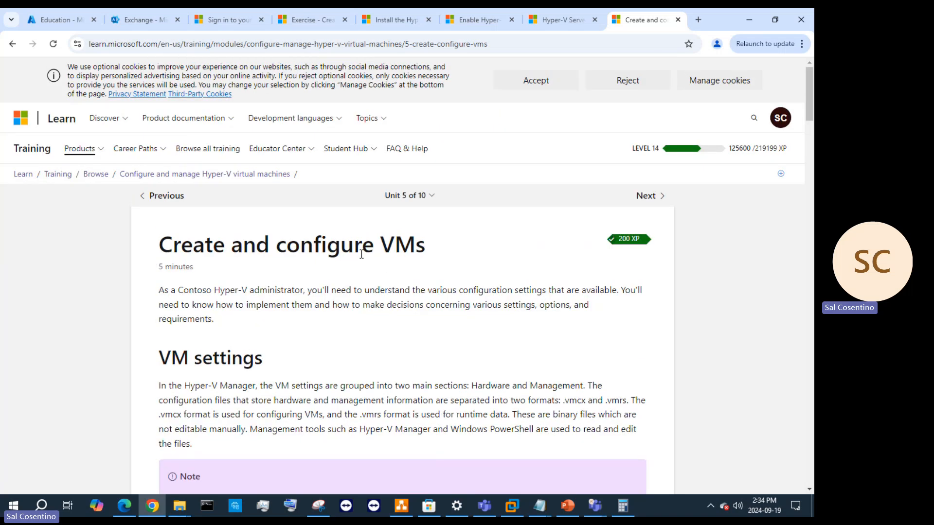
{"action": "scroll", "coordinate": [365, 250], "scroll_direction": "down", "scroll_amount": 12}
{"action": "scroll", "coordinate": [361, 254], "scroll_direction": "down", "scroll_amount": 20}
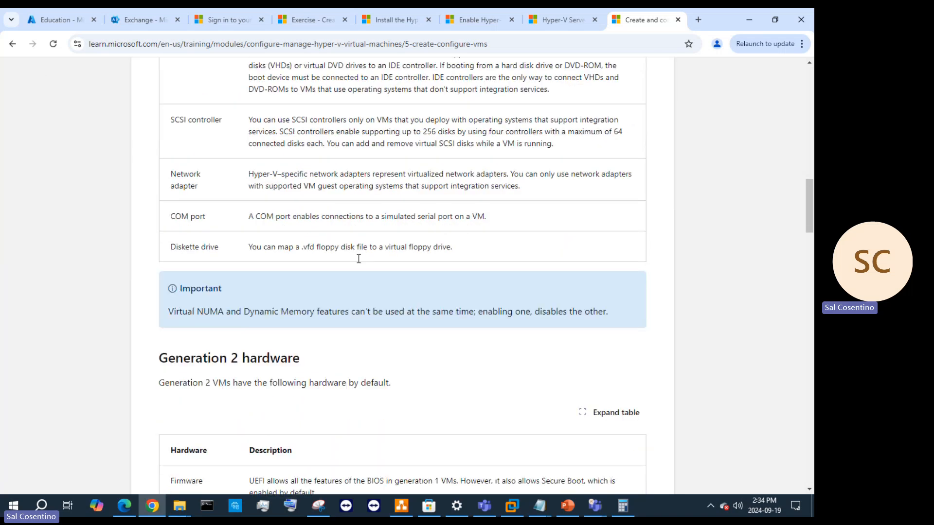
{"action": "scroll", "coordinate": [357, 264], "scroll_direction": "down", "scroll_amount": 5}
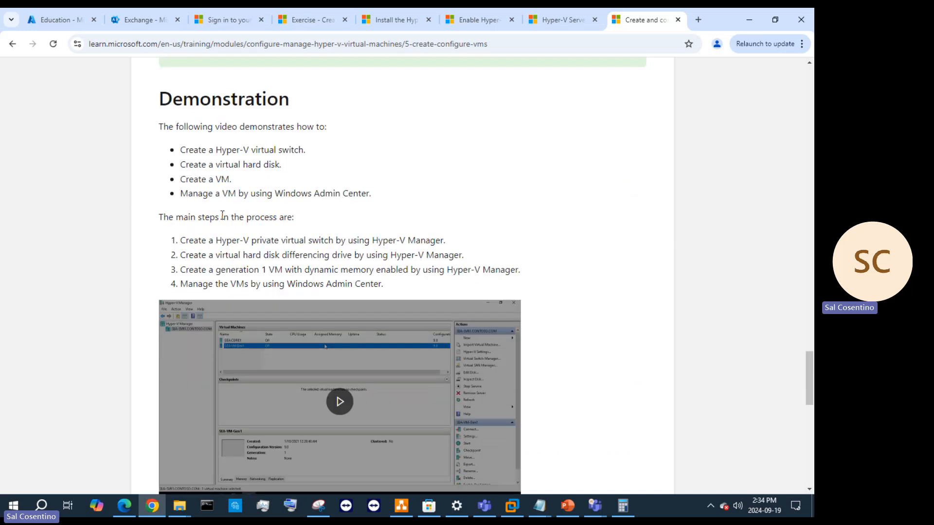
{"action": "left_click_drag", "start_coordinate": [182, 215], "coordinate": [300, 227]}
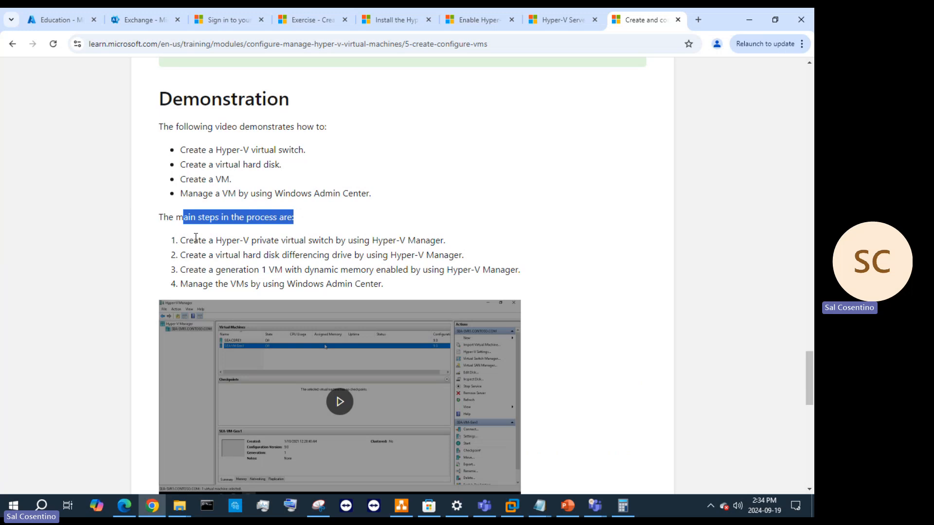
{"action": "scroll", "coordinate": [198, 236], "scroll_direction": "down", "scroll_amount": 8}
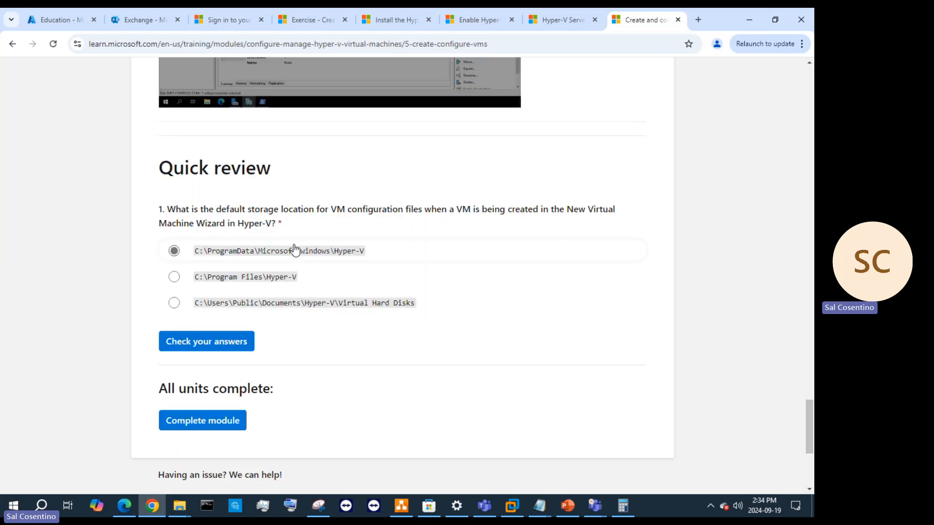
{"action": "scroll", "coordinate": [292, 246], "scroll_direction": "up", "scroll_amount": 6}
{"action": "scroll", "coordinate": [486, 239], "scroll_direction": "up", "scroll_amount": 15}
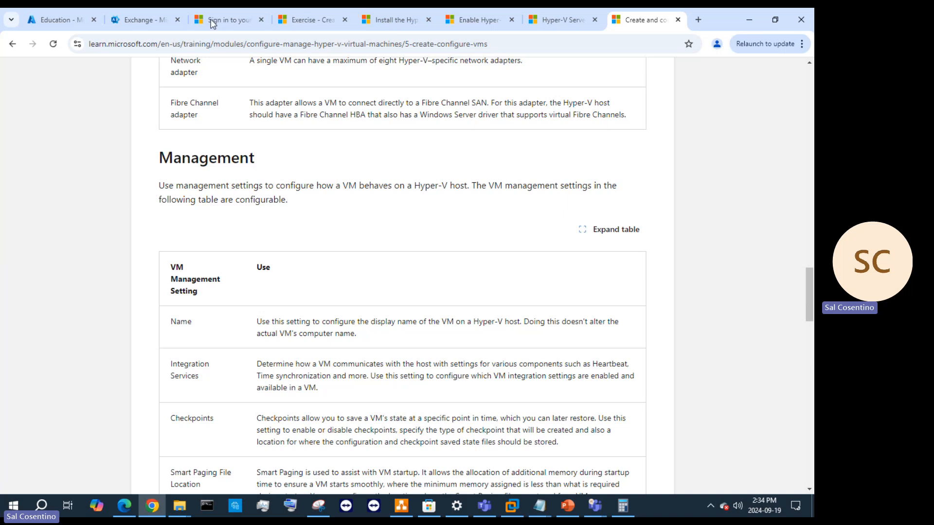
Step: Open the Install the Hyper-V role on Windows Server article and examine its prerequisites, Server Manager steps and Install-WindowsFeature command
{"action": "left_click", "coordinate": [308, 19]}
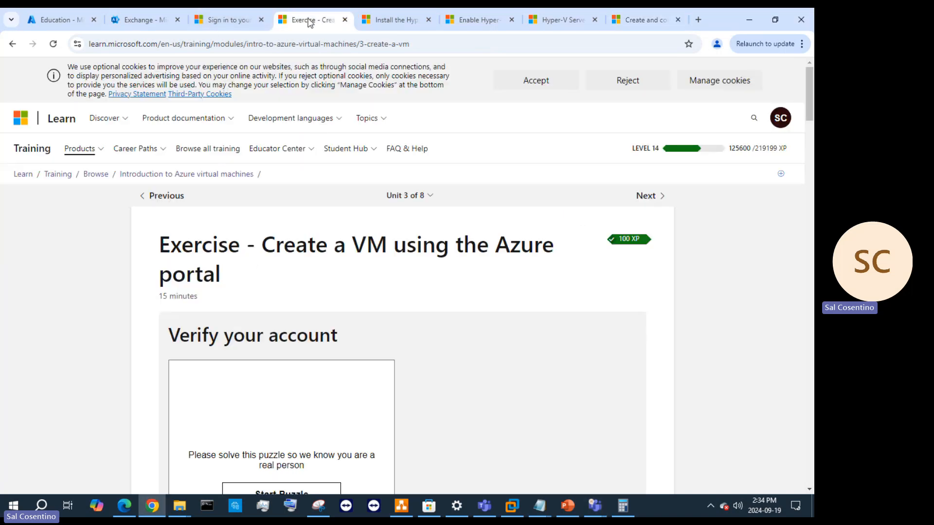
{"action": "left_click", "coordinate": [391, 19]}
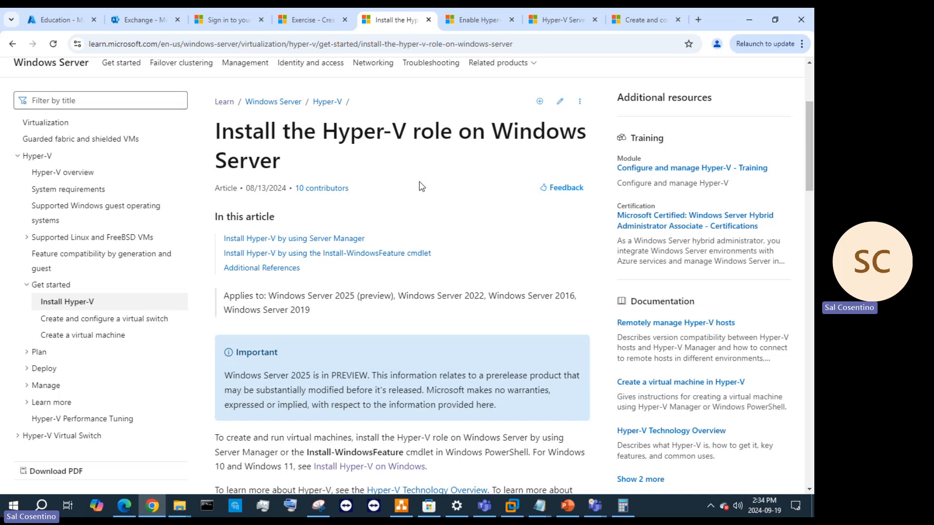
{"action": "scroll", "coordinate": [420, 188], "scroll_direction": "down", "scroll_amount": 3}
{"action": "scroll", "coordinate": [428, 207], "scroll_direction": "down", "scroll_amount": 7}
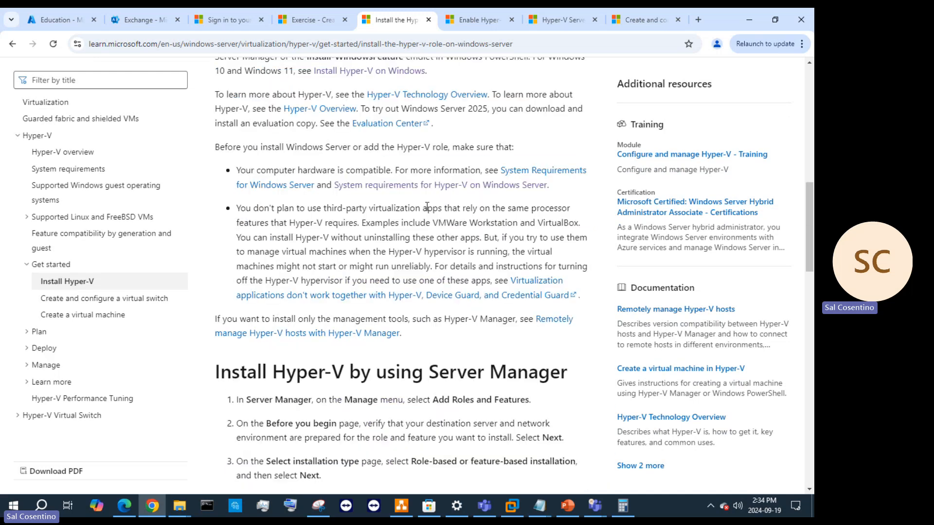
{"action": "left_click_drag", "start_coordinate": [429, 207], "coordinate": [550, 209]}
{"action": "scroll", "coordinate": [533, 242], "scroll_direction": "down", "scroll_amount": 9}
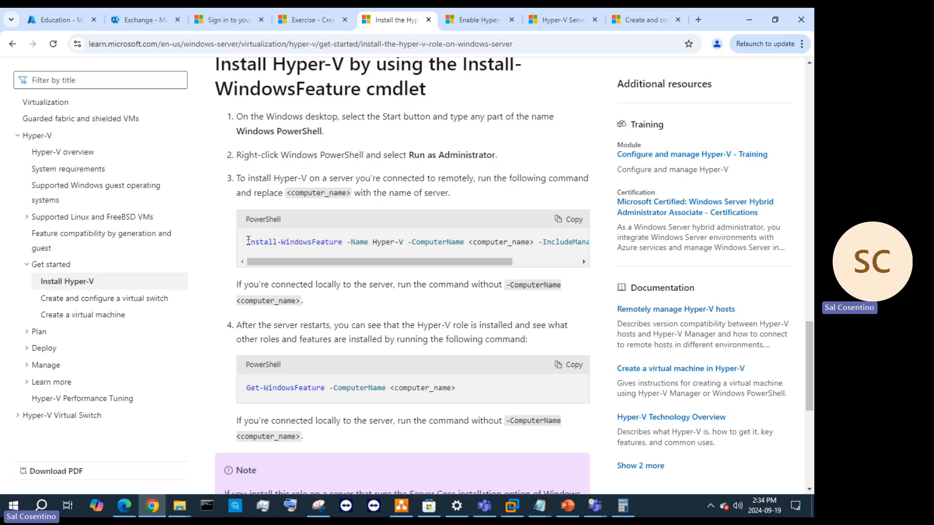
{"action": "left_click_drag", "start_coordinate": [248, 241], "coordinate": [586, 243]}
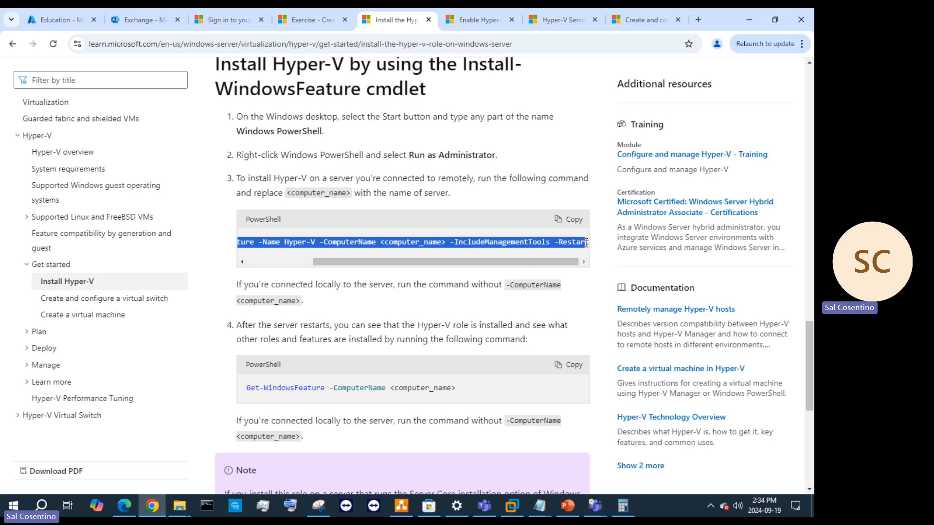
{"action": "scroll", "coordinate": [535, 292], "scroll_direction": "down", "scroll_amount": 7}
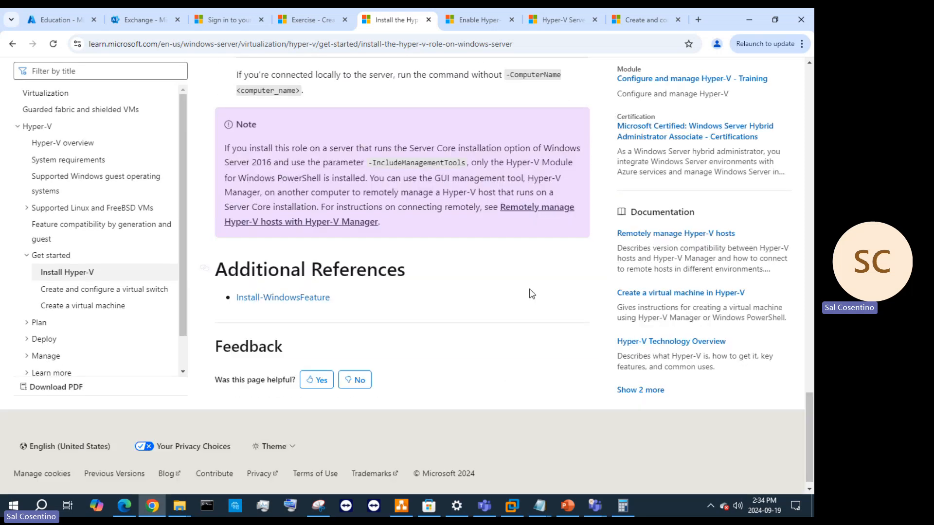
{"action": "scroll", "coordinate": [531, 294], "scroll_direction": "up", "scroll_amount": 8}
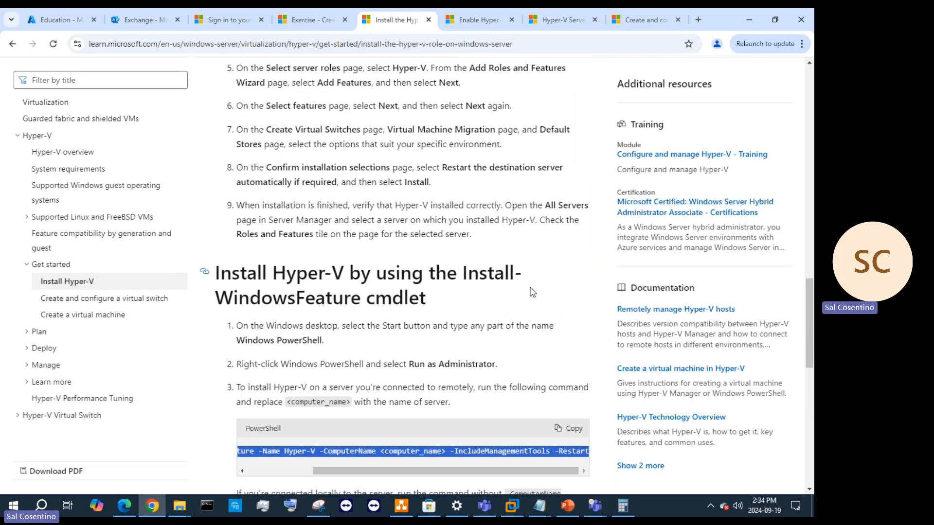
{"action": "scroll", "coordinate": [532, 288], "scroll_direction": "up", "scroll_amount": 3}
{"action": "scroll", "coordinate": [503, 291], "scroll_direction": "up", "scroll_amount": 3}
{"action": "scroll", "coordinate": [271, 140], "scroll_direction": "down", "scroll_amount": 4}
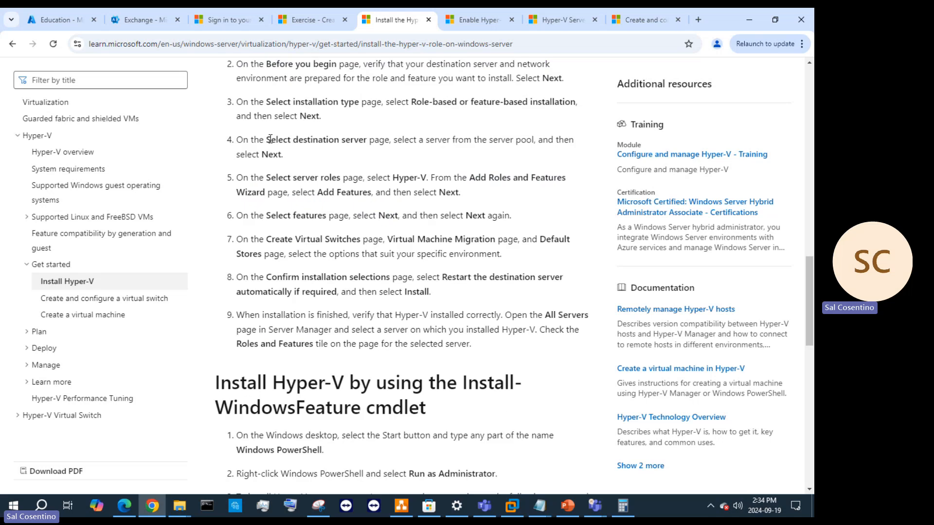
Step: Copy the whole Install Hyper-V by using Server Manager section, from its heading through all nine numbered instructions
{"action": "left_click_drag", "start_coordinate": [485, 350], "coordinate": [218, 174]}
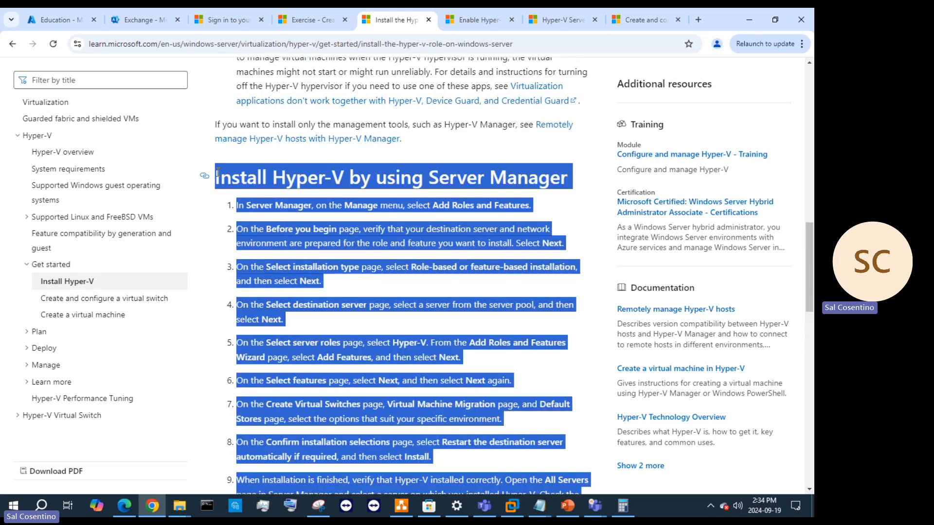
{"action": "right_click", "coordinate": [259, 173]}
{"action": "left_click", "coordinate": [281, 188]}
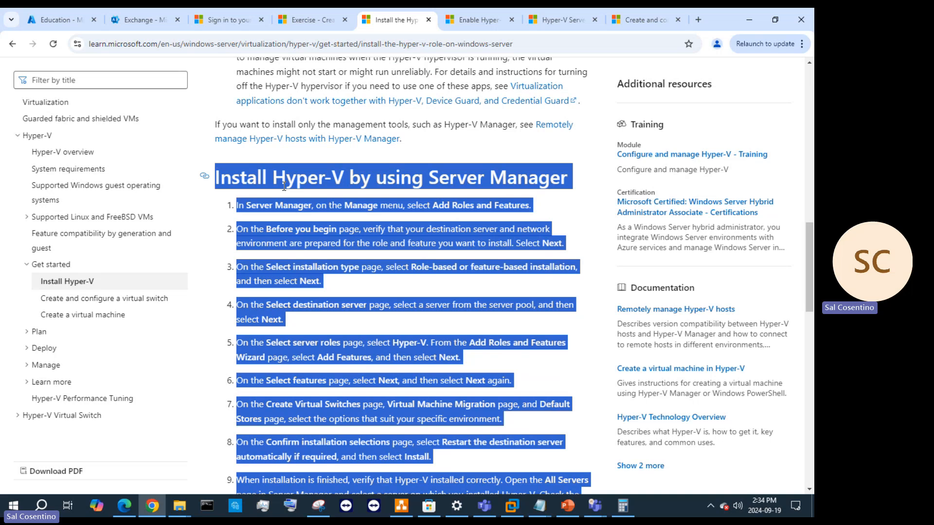
Step: Switch to PowerPoint, add a slide after the Hyper-V (Microsoft Product) Training slide, and paste the copied instructions into its content area
{"action": "left_click", "coordinate": [567, 507]}
{"action": "left_click", "coordinate": [103, 291]}
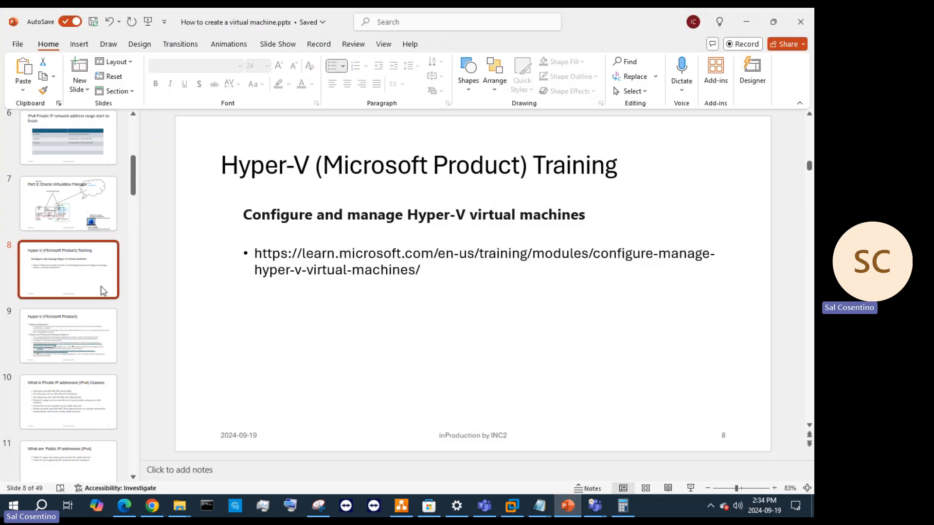
{"action": "key", "text": "Return"}
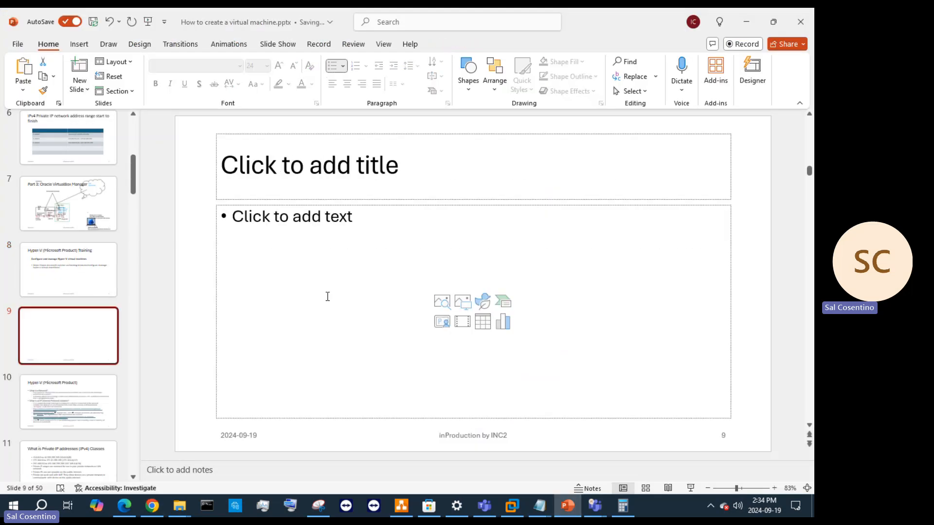
{"action": "left_click", "coordinate": [326, 299]}
{"action": "key", "text": "ctrl+v"}
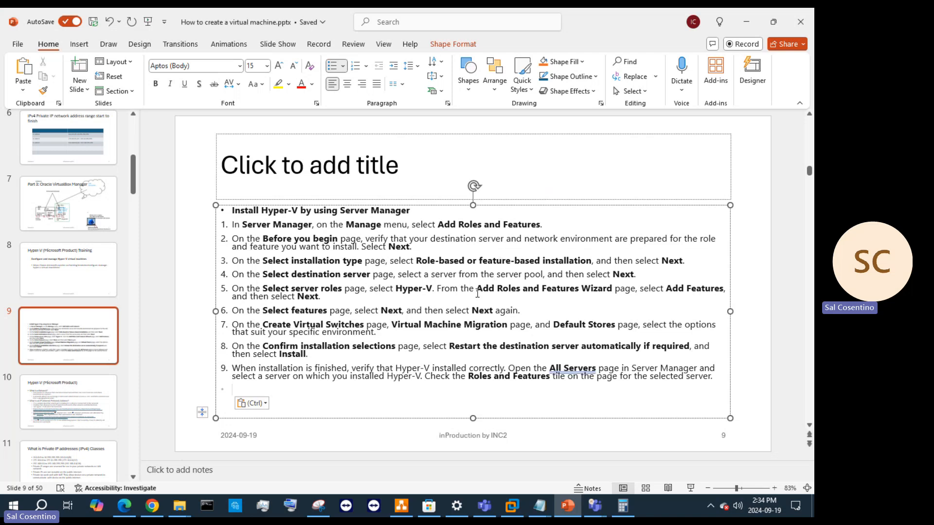
Step: Return to Chrome and bring up the already open Enable Hyper-V page covering requirements and the PowerShell method
{"action": "left_click", "coordinate": [746, 21]}
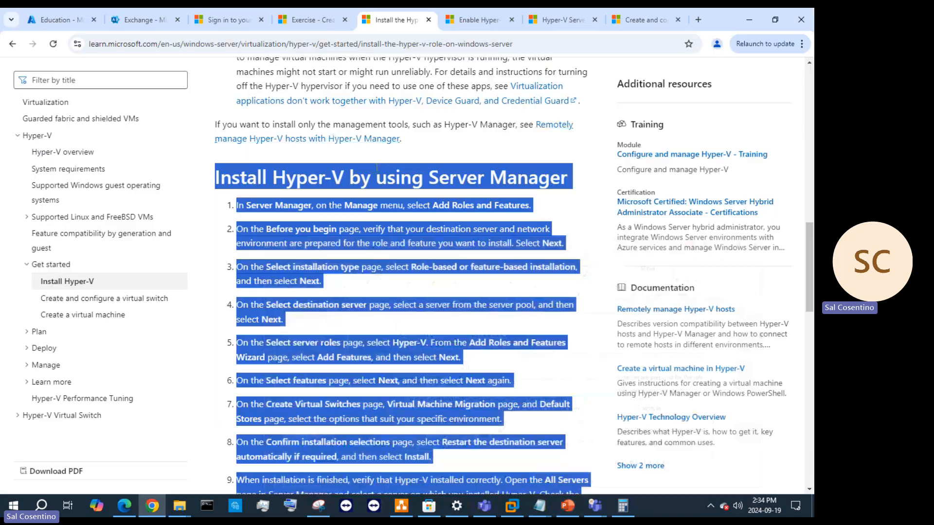
{"action": "scroll", "coordinate": [434, 206], "scroll_direction": "up", "scroll_amount": 8}
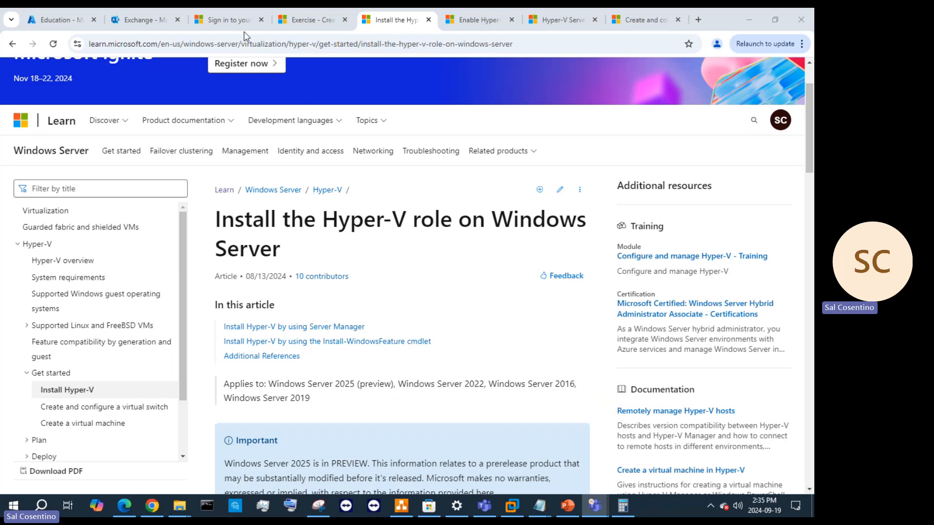
{"action": "left_click", "coordinate": [459, 22]}
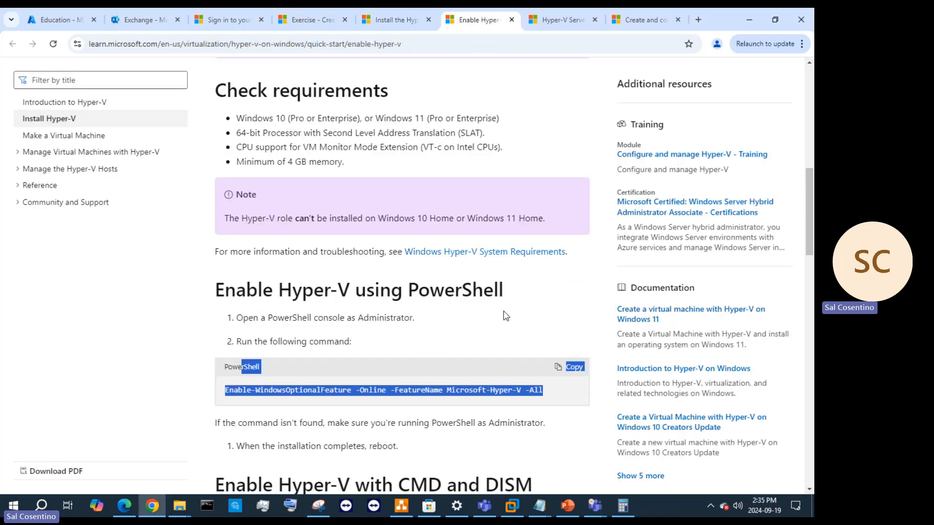
Step: Examine the Enable Hyper-V page's PowerShell command and the CMD and DISM method, including the sample output
{"action": "scroll", "coordinate": [513, 312], "scroll_direction": "up", "scroll_amount": 4}
{"action": "scroll", "coordinate": [513, 311], "scroll_direction": "down", "scroll_amount": 3}
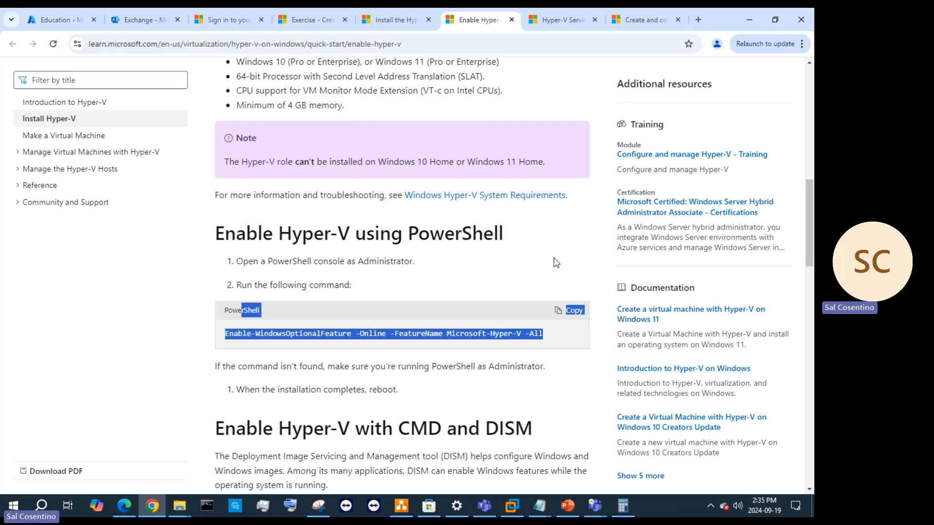
{"action": "scroll", "coordinate": [536, 280], "scroll_direction": "down", "scroll_amount": 3}
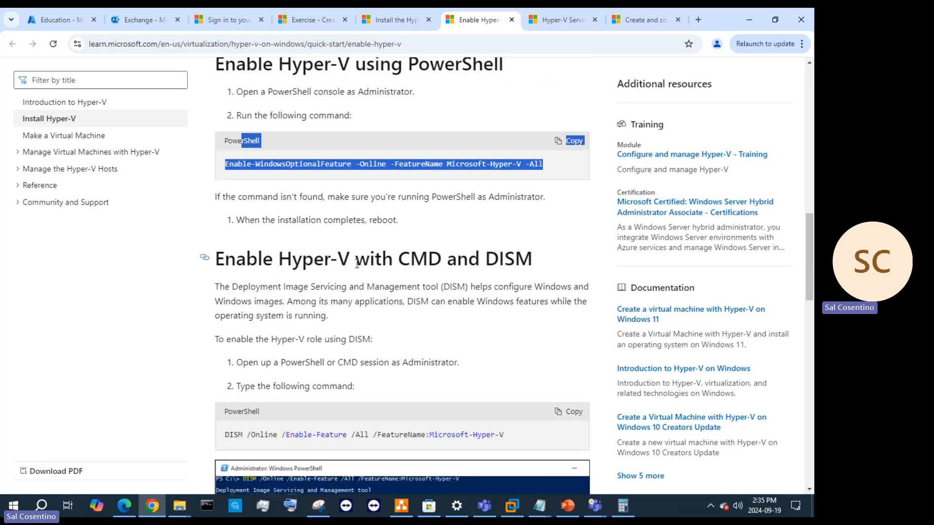
{"action": "scroll", "coordinate": [357, 264], "scroll_direction": "down", "scroll_amount": 4}
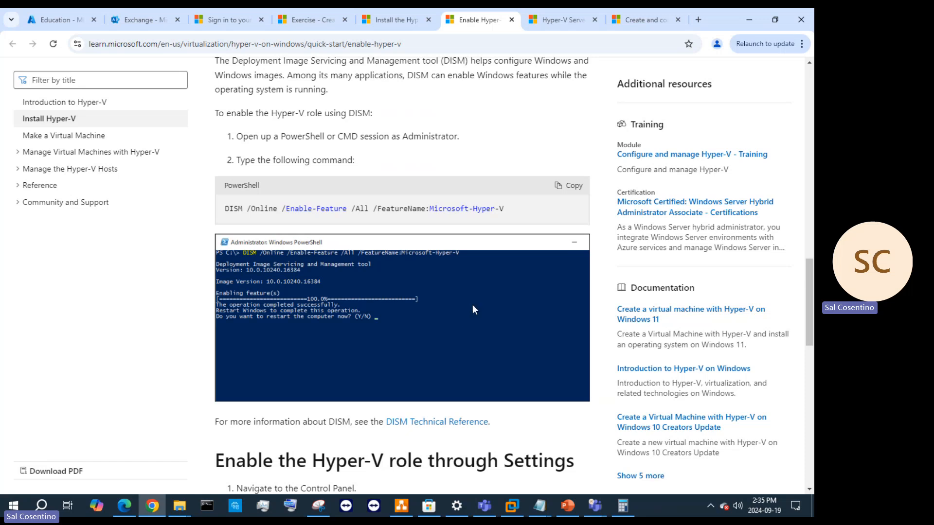
{"action": "scroll", "coordinate": [503, 311], "scroll_direction": "up", "scroll_amount": 2}
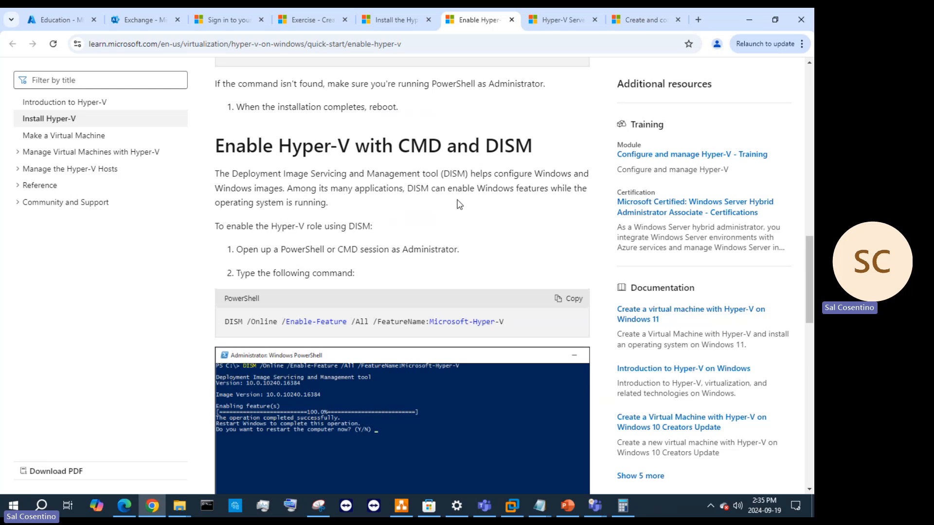
{"action": "scroll", "coordinate": [416, 259], "scroll_direction": "down", "scroll_amount": 5}
{"action": "scroll", "coordinate": [416, 270], "scroll_direction": "up", "scroll_amount": 6}
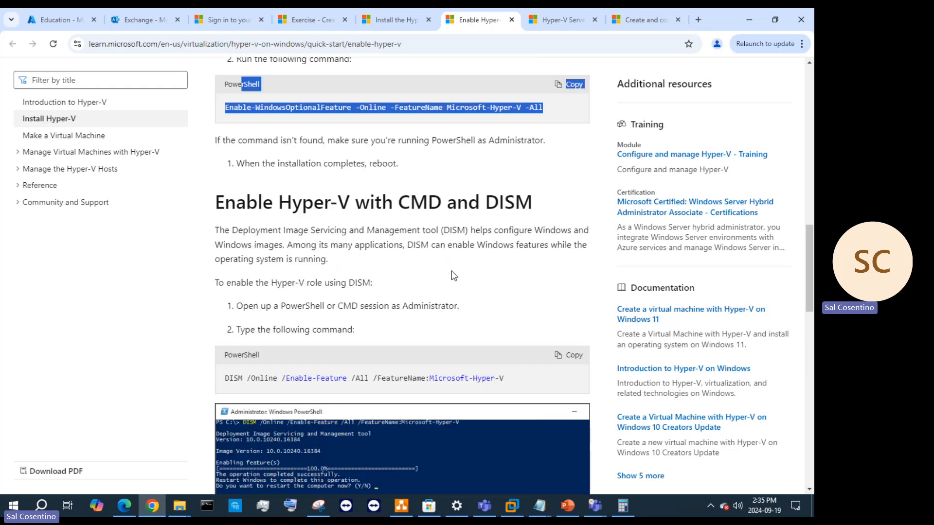
{"action": "scroll", "coordinate": [482, 297], "scroll_direction": "up", "scroll_amount": 2}
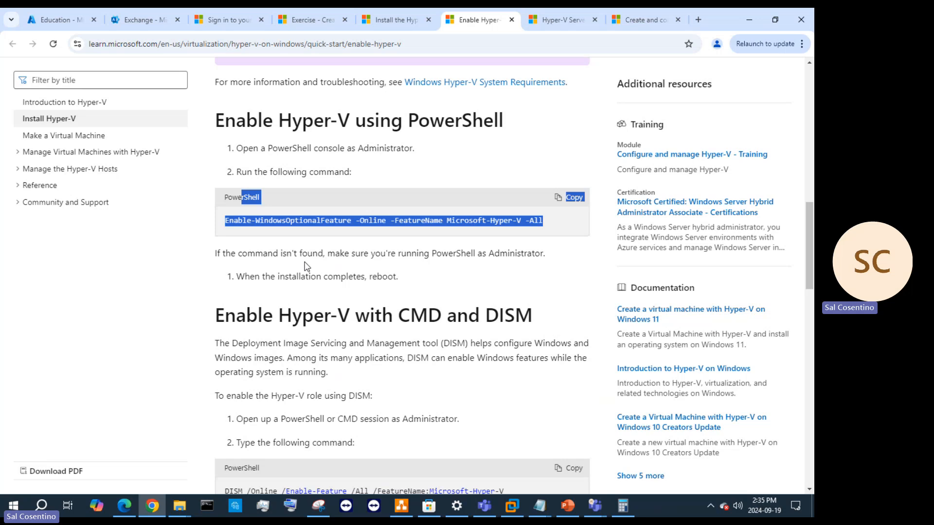
{"action": "scroll", "coordinate": [446, 303], "scroll_direction": "down", "scroll_amount": 7}
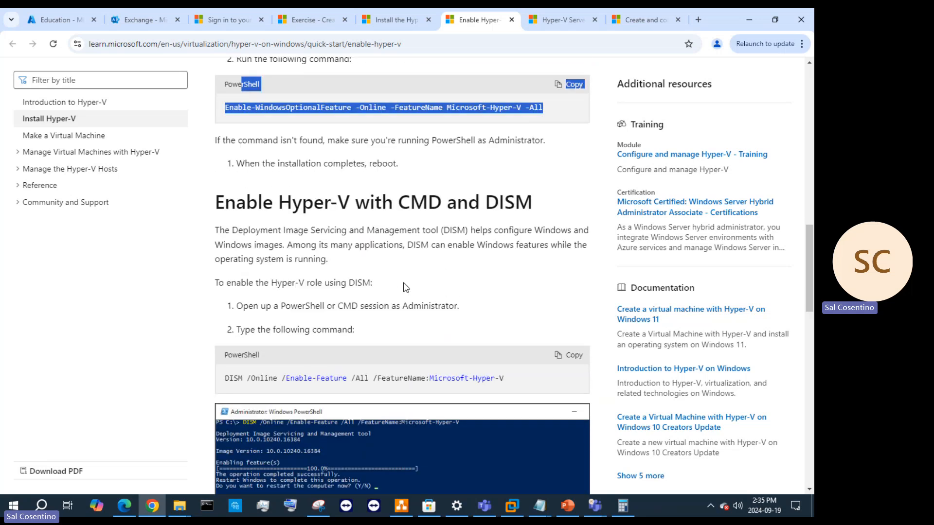
{"action": "scroll", "coordinate": [344, 265], "scroll_direction": "up", "scroll_amount": 3}
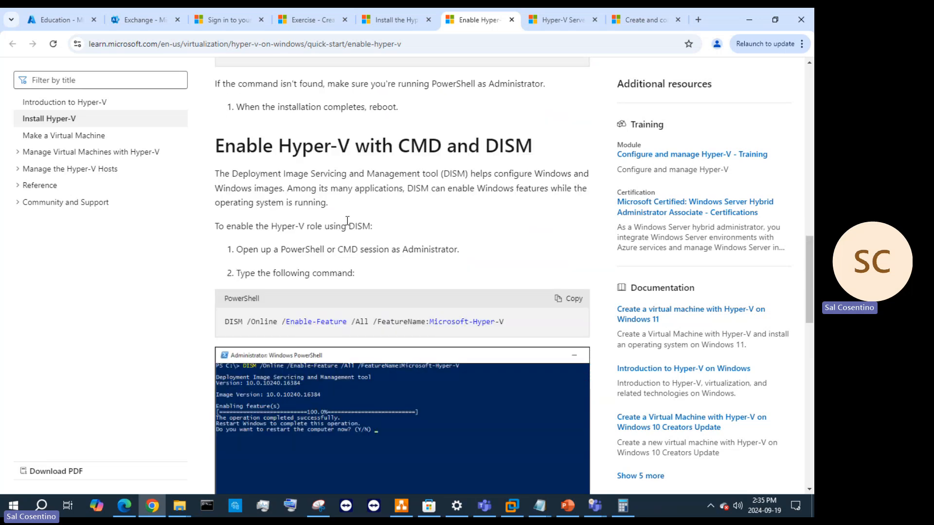
{"action": "scroll", "coordinate": [326, 234], "scroll_direction": "down", "scroll_amount": 5}
{"action": "scroll", "coordinate": [380, 243], "scroll_direction": "down", "scroll_amount": 2}
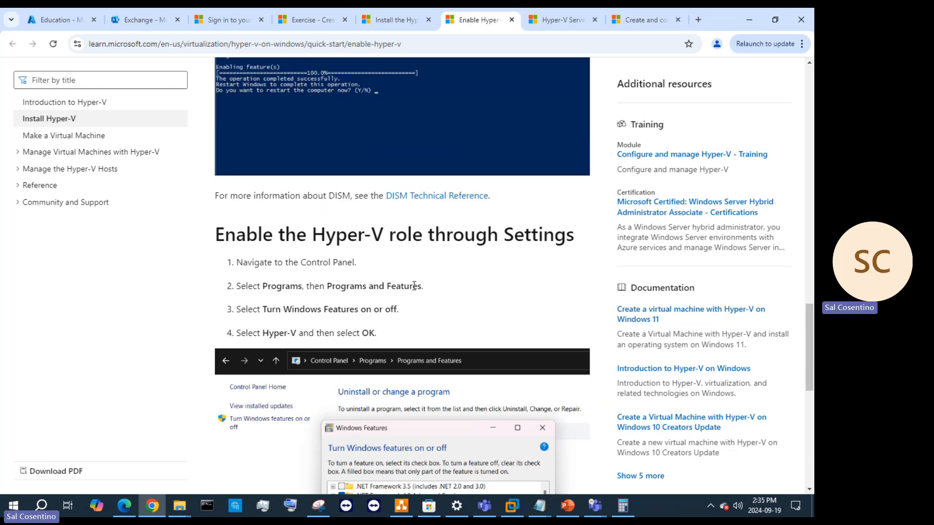
Step: Examine the Enable the Hyper-V role through Settings instructions and the Windows Features illustration, and compare them with the requirements and PowerShell section
{"action": "scroll", "coordinate": [414, 286], "scroll_direction": "down", "scroll_amount": 2}
{"action": "scroll", "coordinate": [424, 320], "scroll_direction": "up", "scroll_amount": 1}
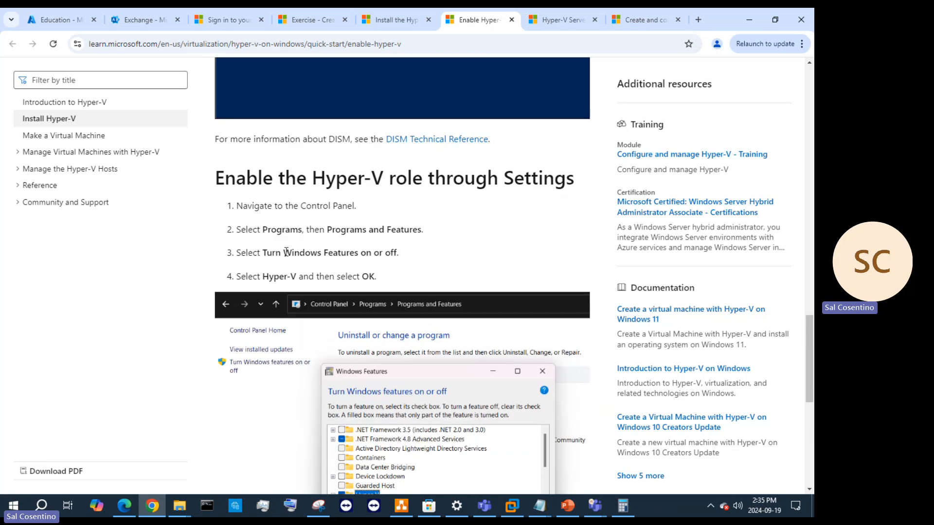
{"action": "left_click_drag", "start_coordinate": [271, 253], "coordinate": [396, 252]}
{"action": "scroll", "coordinate": [442, 350], "scroll_direction": "down", "scroll_amount": 5}
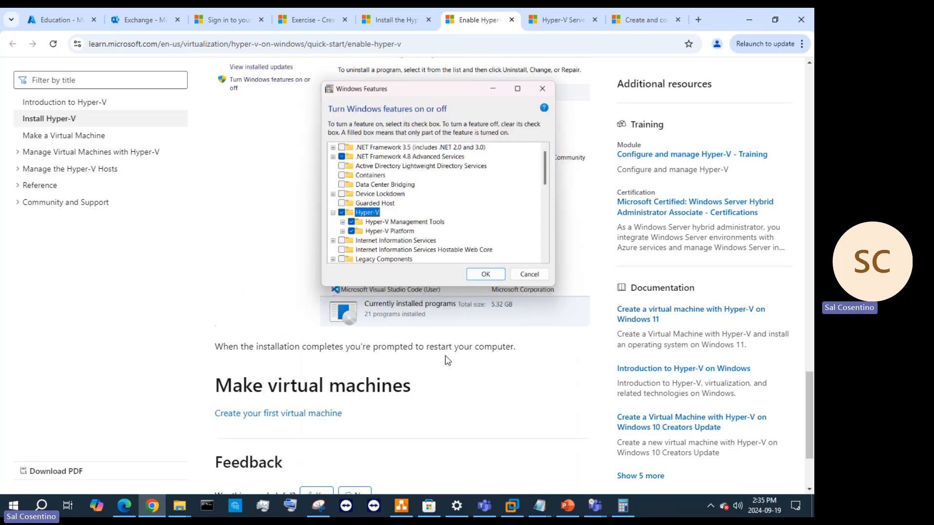
{"action": "scroll", "coordinate": [447, 360], "scroll_direction": "up", "scroll_amount": 3}
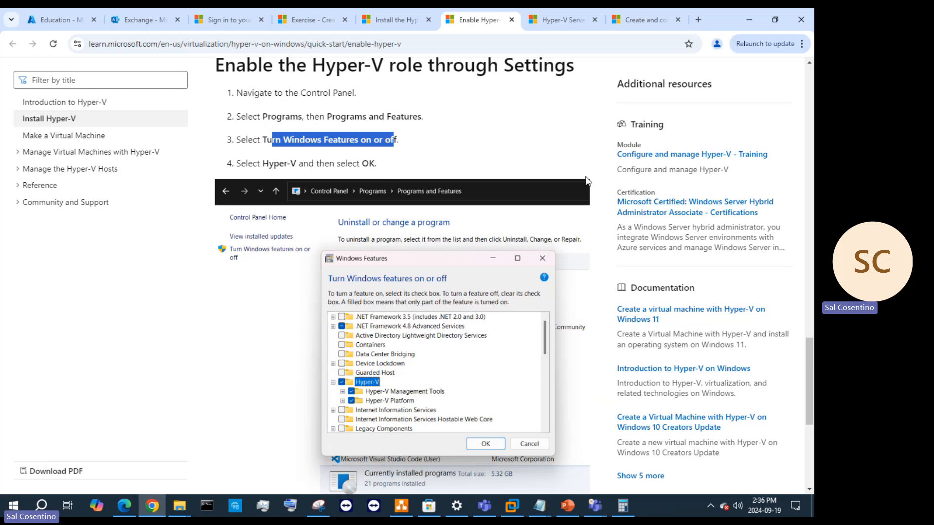
{"action": "scroll", "coordinate": [536, 279], "scroll_direction": "up", "scroll_amount": 10}
{"action": "scroll", "coordinate": [537, 279], "scroll_direction": "up", "scroll_amount": 6}
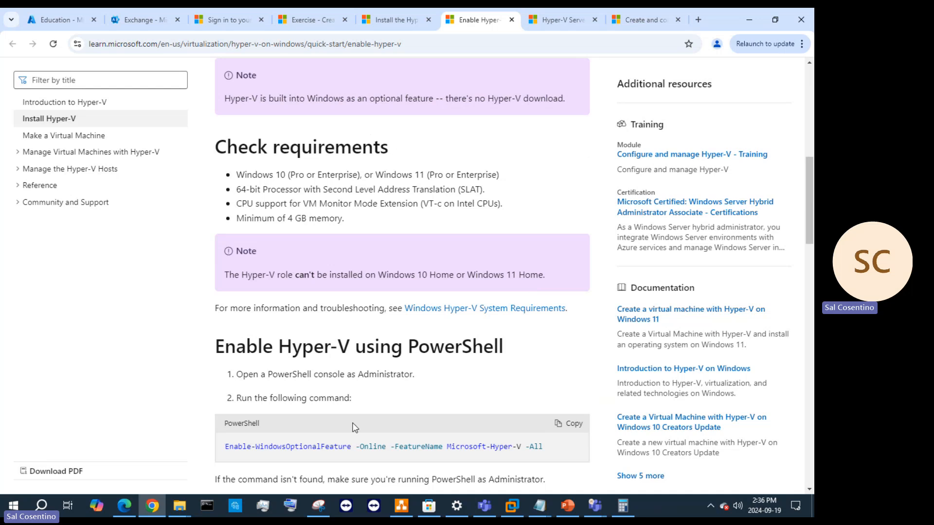
{"action": "scroll", "coordinate": [326, 294], "scroll_direction": "down", "scroll_amount": 2}
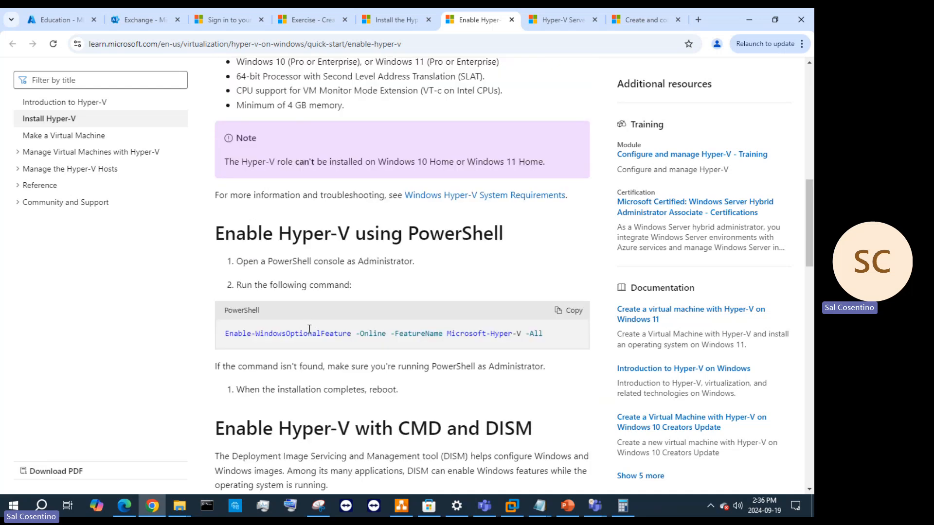
{"action": "scroll", "coordinate": [399, 349], "scroll_direction": "down", "scroll_amount": 10}
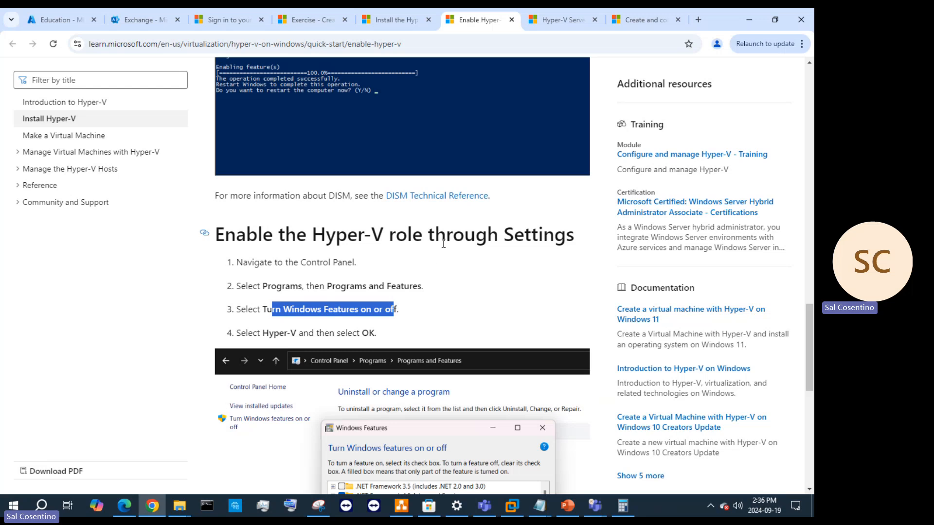
Step: Copy the Enable the Hyper-V role through Settings heading and open that section's direct link
{"action": "scroll", "coordinate": [438, 282], "scroll_direction": "down", "scroll_amount": 3}
{"action": "scroll", "coordinate": [445, 248], "scroll_direction": "up", "scroll_amount": 3}
{"action": "left_click_drag", "start_coordinate": [577, 241], "coordinate": [212, 229]}
{"action": "right_click", "coordinate": [249, 230]}
{"action": "left_click", "coordinate": [267, 242]}
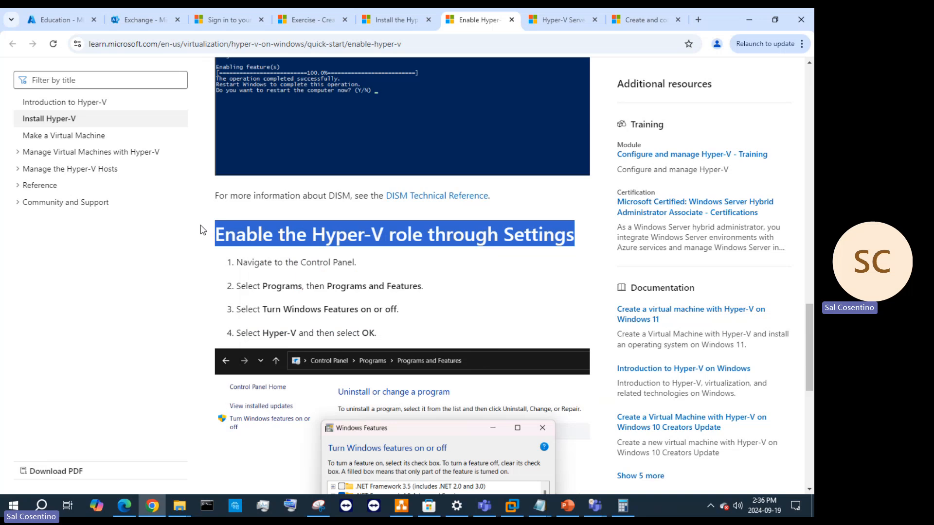
{"action": "left_click", "coordinate": [204, 235]}
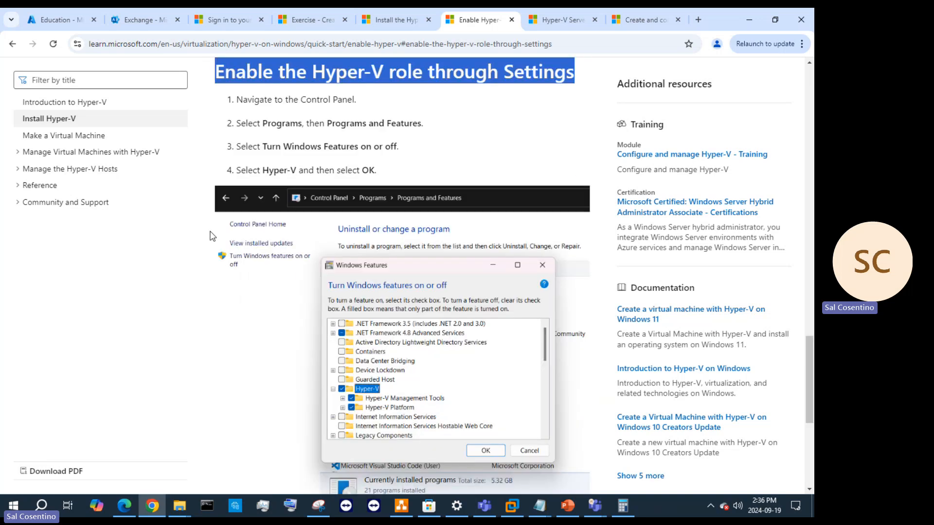
{"action": "left_click", "coordinate": [206, 68]}
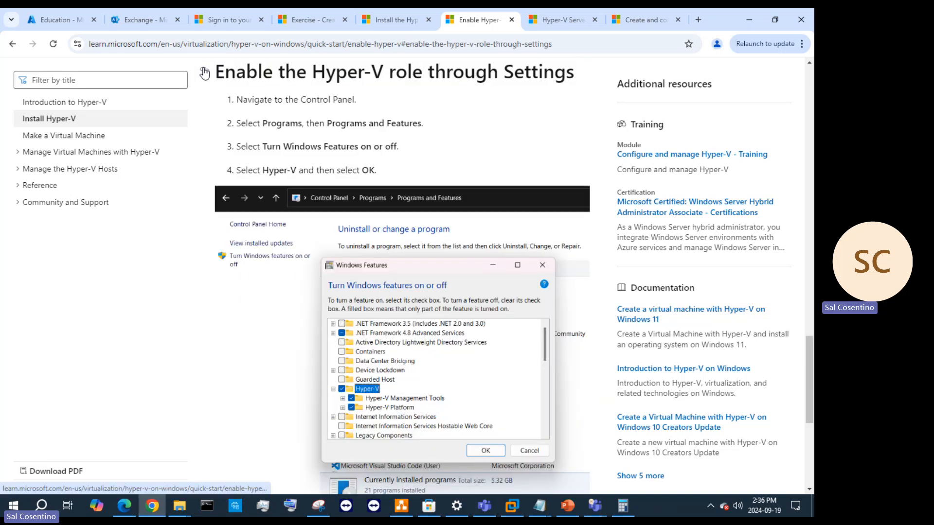
Step: Switch to PowerPoint, add a slide after the Install Hyper-V by using Server Manager slide, and paste the copied heading into its content area
{"action": "left_click", "coordinate": [566, 509]}
{"action": "left_click", "coordinate": [65, 334]}
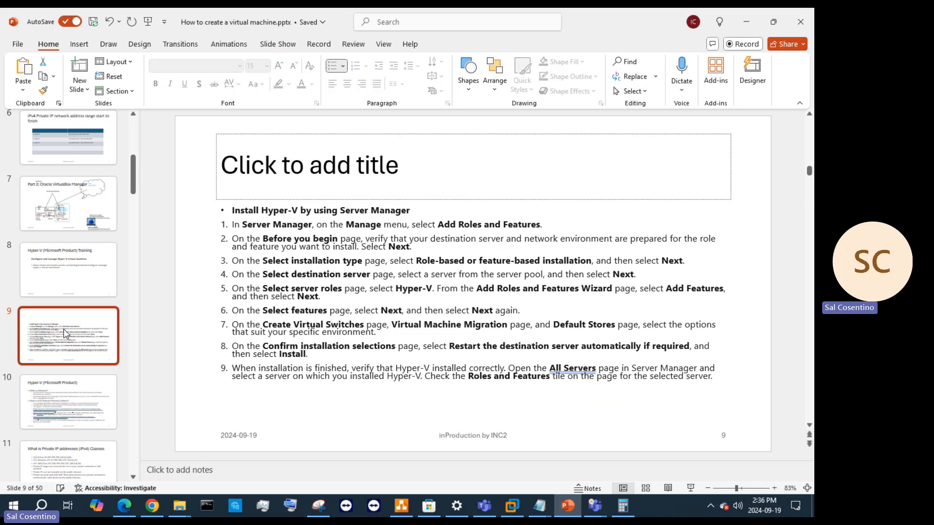
{"action": "key", "text": "Return"}
{"action": "left_click", "coordinate": [294, 260]}
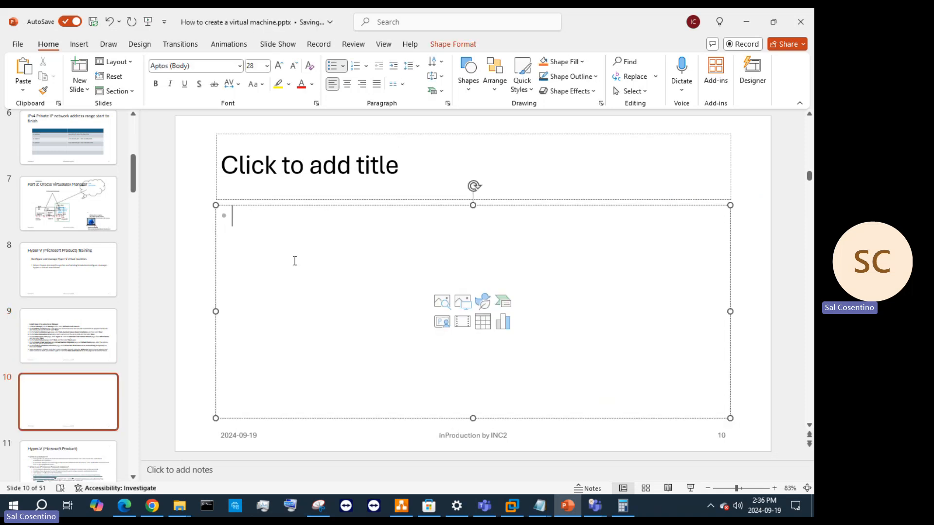
{"action": "key", "text": "ctrl+v"}
{"action": "left_click", "coordinate": [336, 195]}
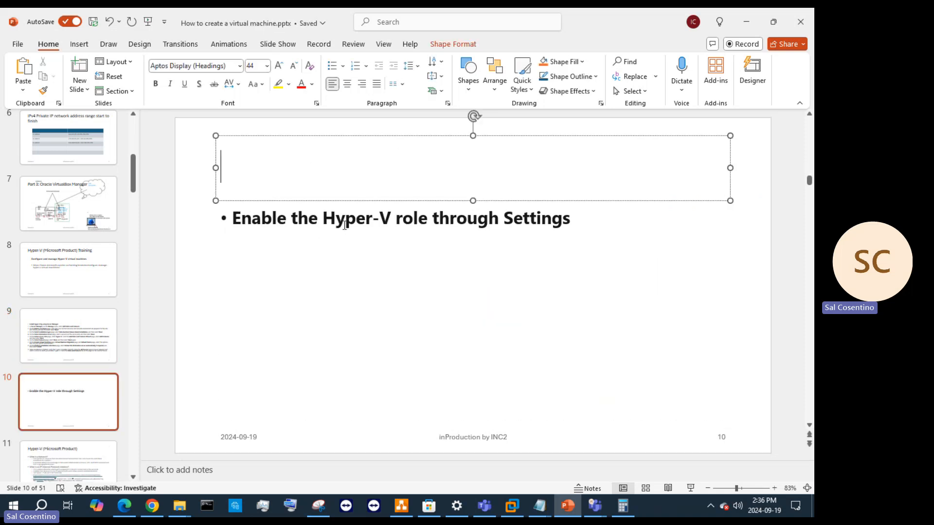
Step: Copy the Settings section's full web address from Chrome and paste it in PowerPoint as a second bullet below the heading
{"action": "left_click", "coordinate": [152, 505]}
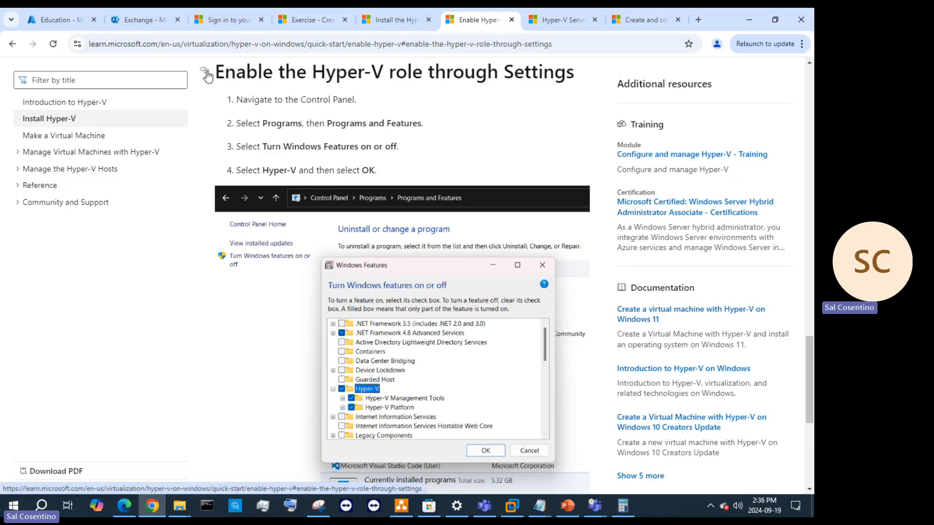
{"action": "left_click", "coordinate": [300, 49]}
{"action": "key", "text": "ctrl+c"}
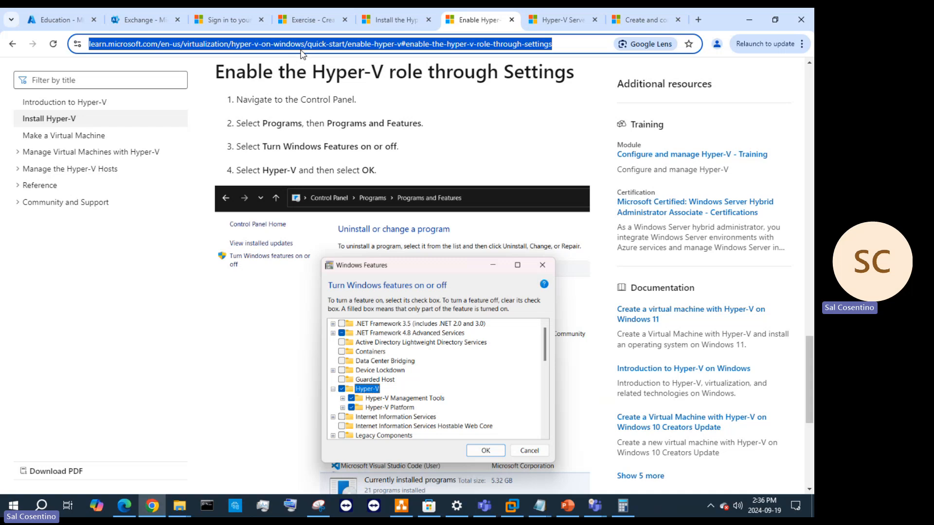
{"action": "left_click", "coordinate": [568, 506]}
{"action": "left_click", "coordinate": [244, 243]}
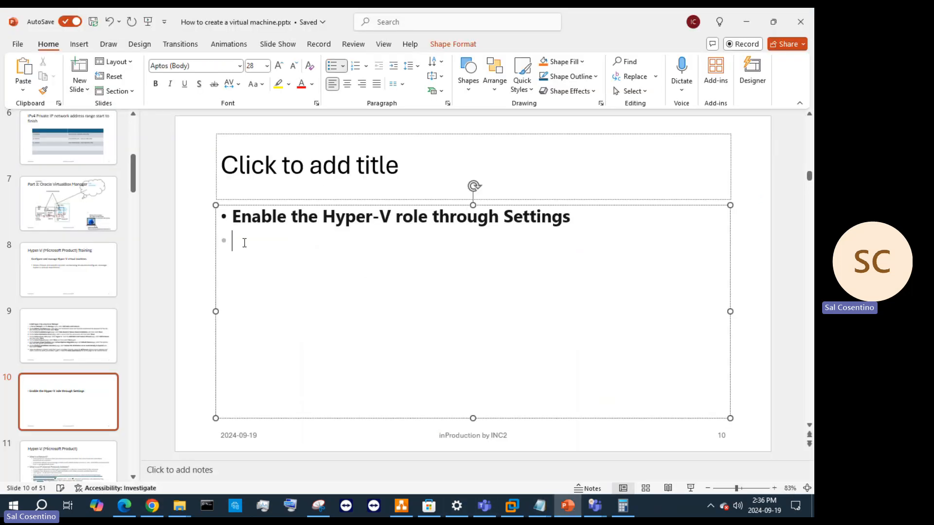
{"action": "key", "text": "ctrl+v"}
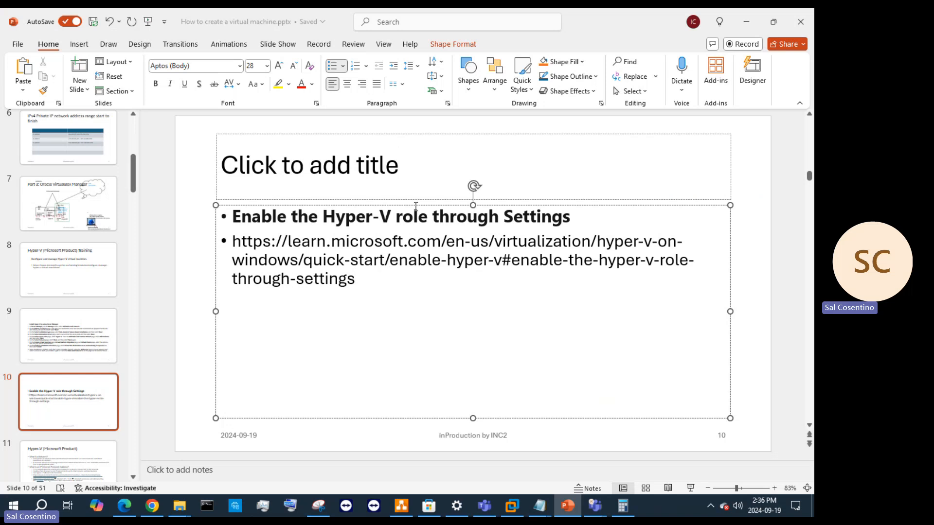
Step: Title the new slide "Future Topic" and go to the Hyper-V (Microsoft Product) slide
{"action": "scroll", "coordinate": [109, 357], "scroll_direction": "down", "scroll_amount": 1}
{"action": "left_click", "coordinate": [109, 356]}
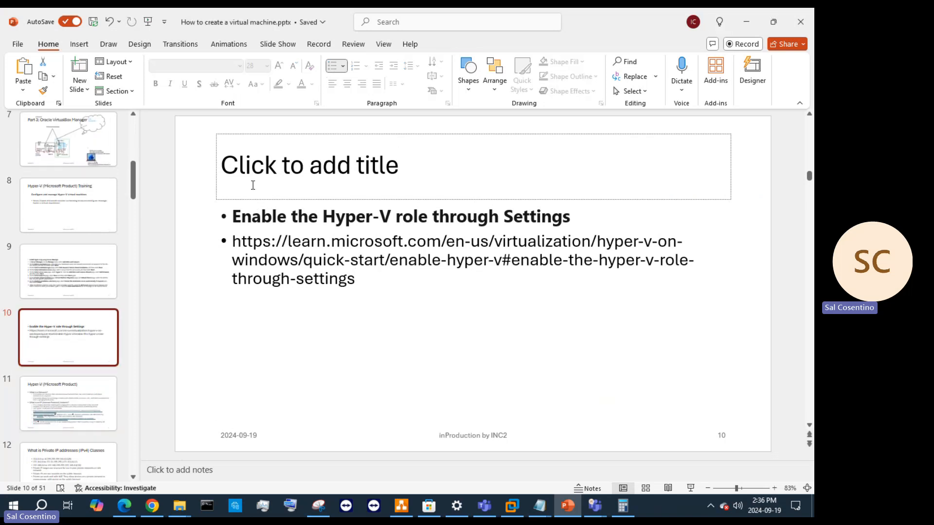
{"action": "left_click", "coordinate": [307, 164]}
{"action": "type", "text": "Fu"}
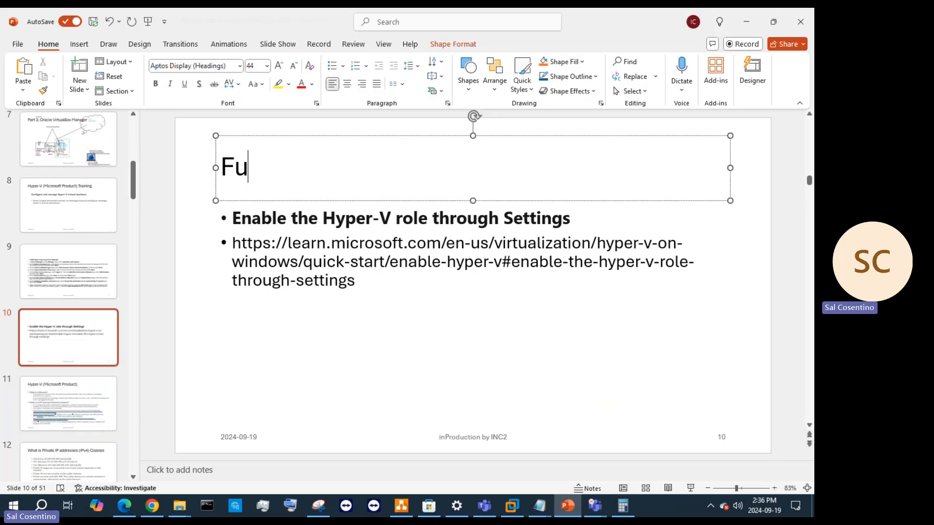
{"action": "type", "text": "ture Topic"}
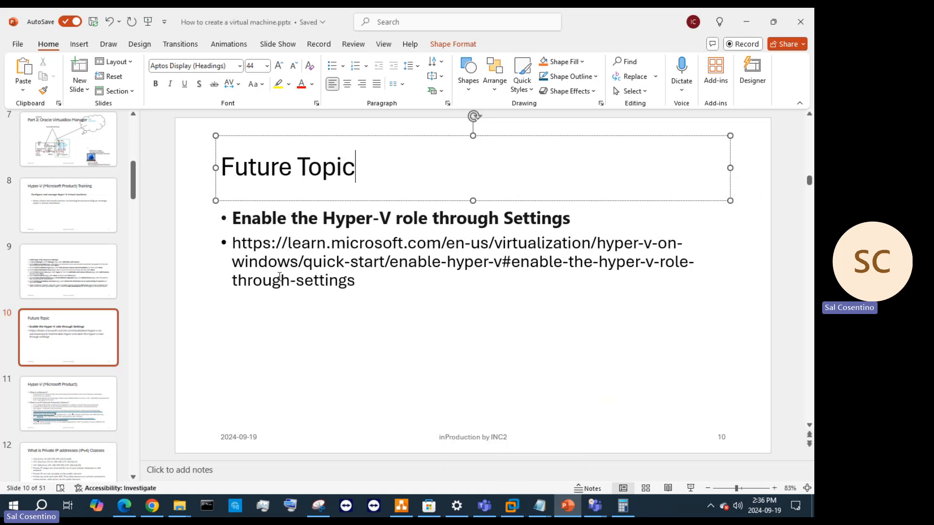
{"action": "left_click", "coordinate": [68, 403]}
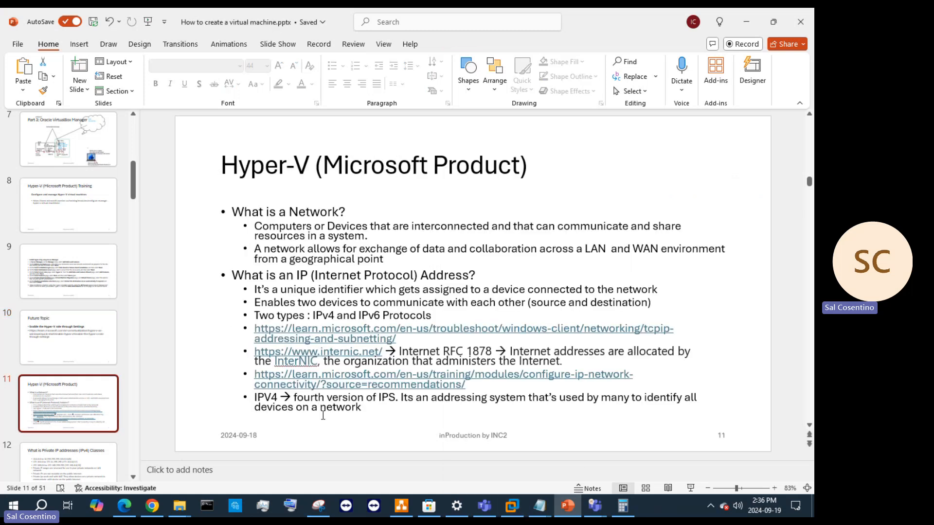
Step: Switch to VMware Workstation and shut down the guest operating system of SCWIN2012SRV-CANDC
{"action": "left_click", "coordinate": [512, 503]}
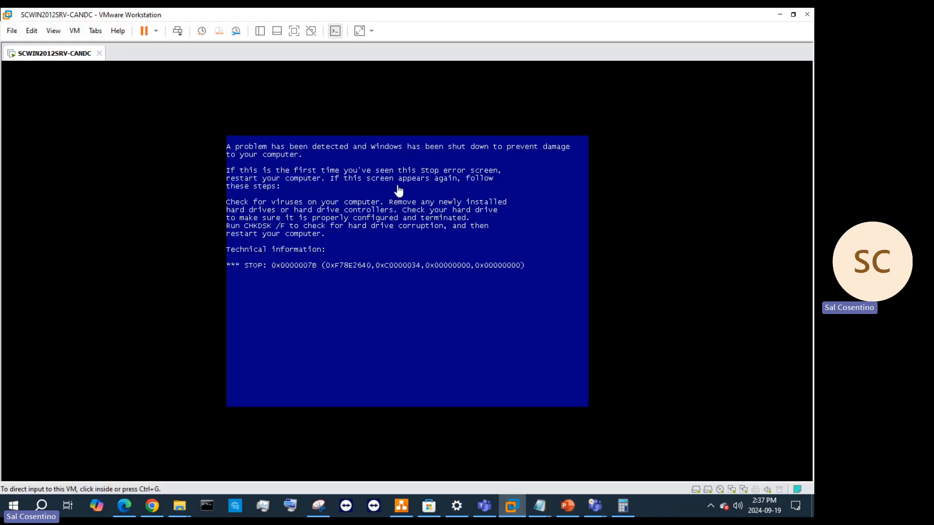
{"action": "right_click", "coordinate": [70, 52]}
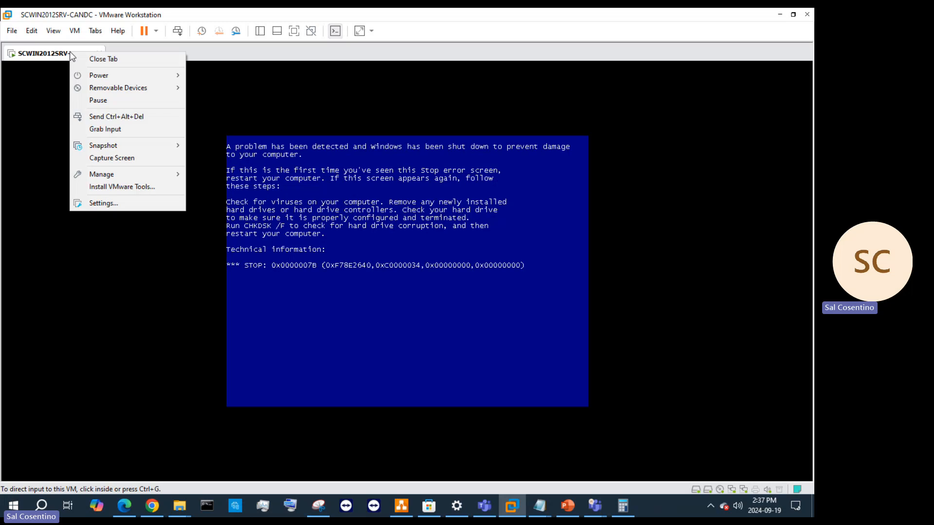
{"action": "mouse_move", "coordinate": [162, 73]}
{"action": "left_click", "coordinate": [209, 88]}
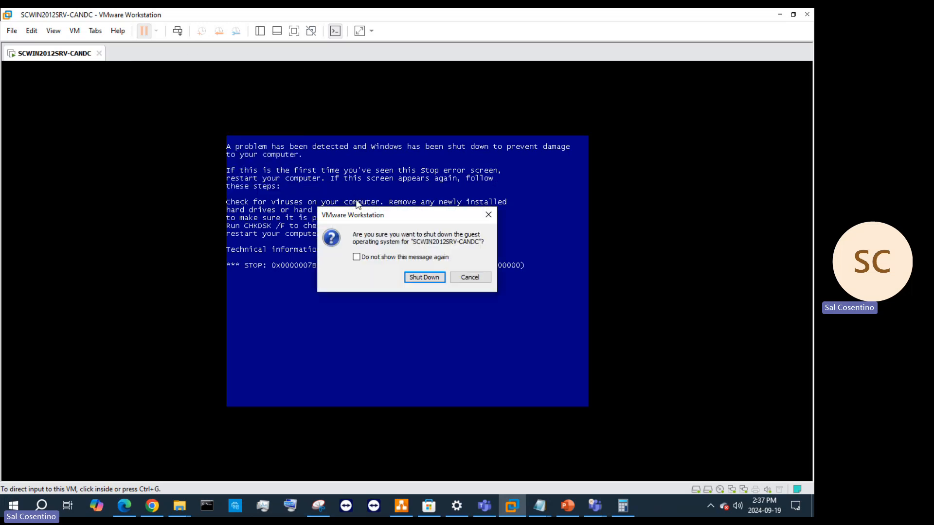
{"action": "left_click", "coordinate": [424, 278]}
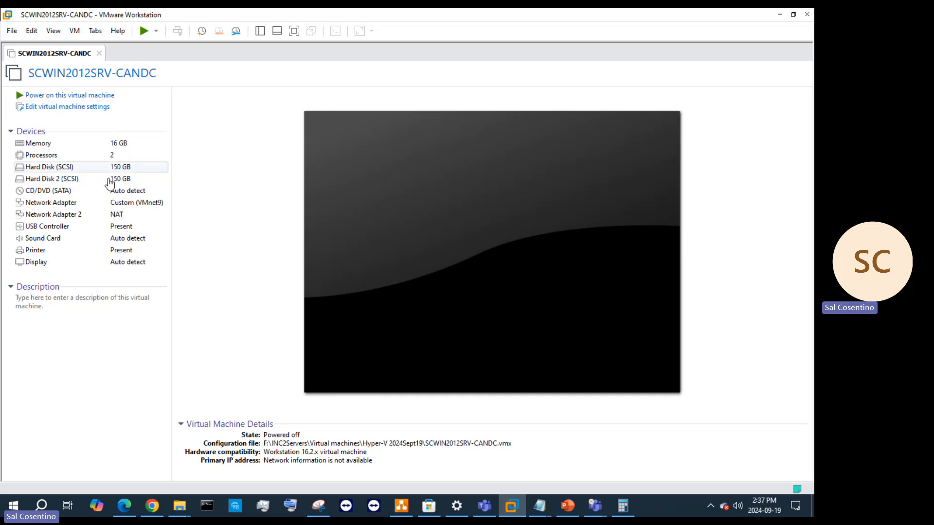
Step: Return to PowerPoint and open the What is Private IP addresses (IPv4) Classes slide
{"action": "mouse_move", "coordinate": [564, 508]}
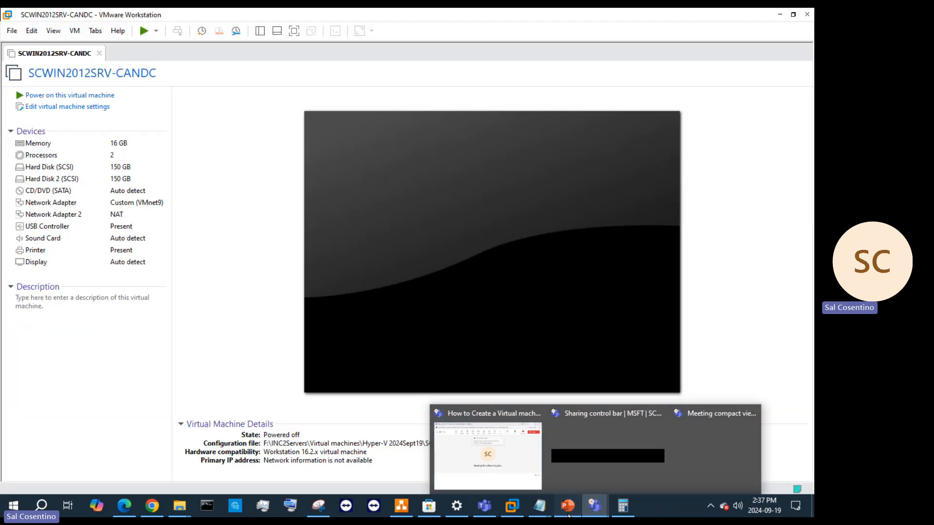
{"action": "left_click", "coordinate": [568, 506]}
{"action": "scroll", "coordinate": [91, 362], "scroll_direction": "down", "scroll_amount": 2}
{"action": "left_click", "coordinate": [93, 361]}
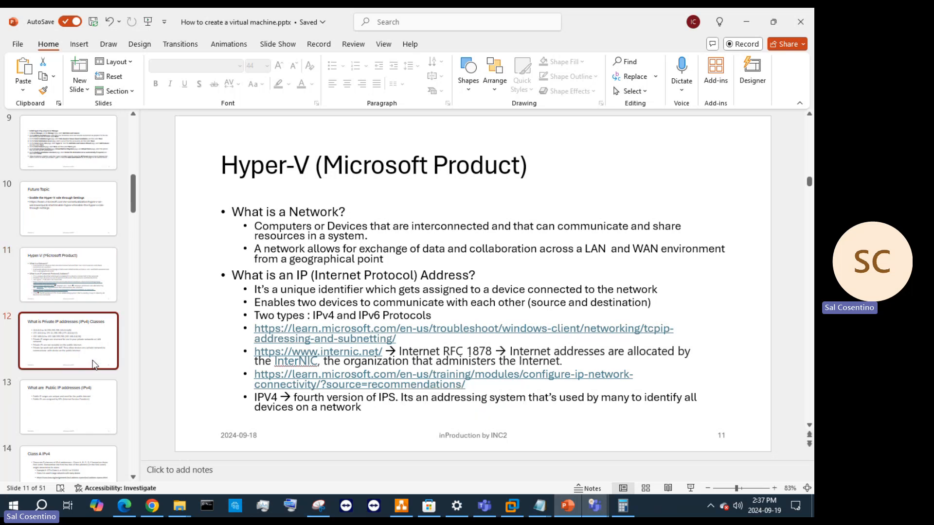
Step: Look through the slides from public IP addresses and thin provisioning up to the Virtualization – Lets give it a static IP slide
{"action": "left_click", "coordinate": [101, 408]}
{"action": "scroll", "coordinate": [100, 402], "scroll_direction": "down", "scroll_amount": 7}
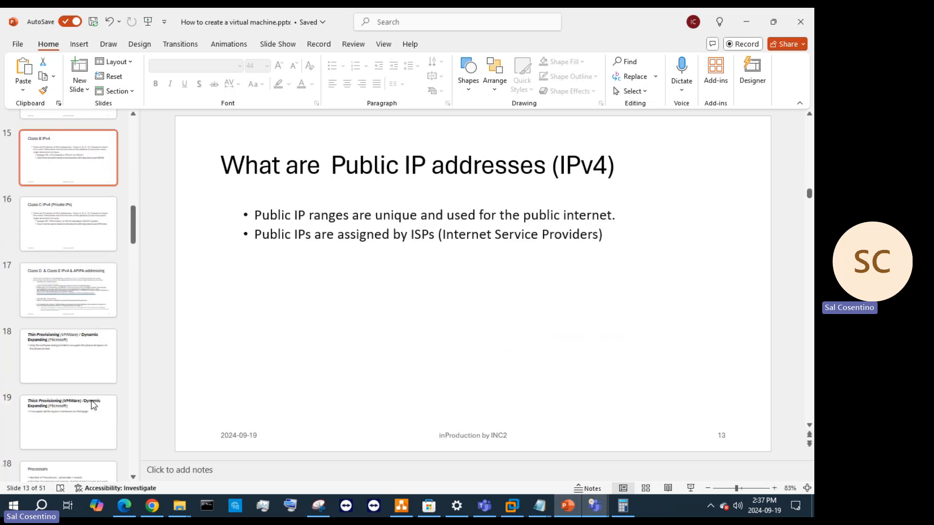
{"action": "left_click", "coordinate": [71, 297]}
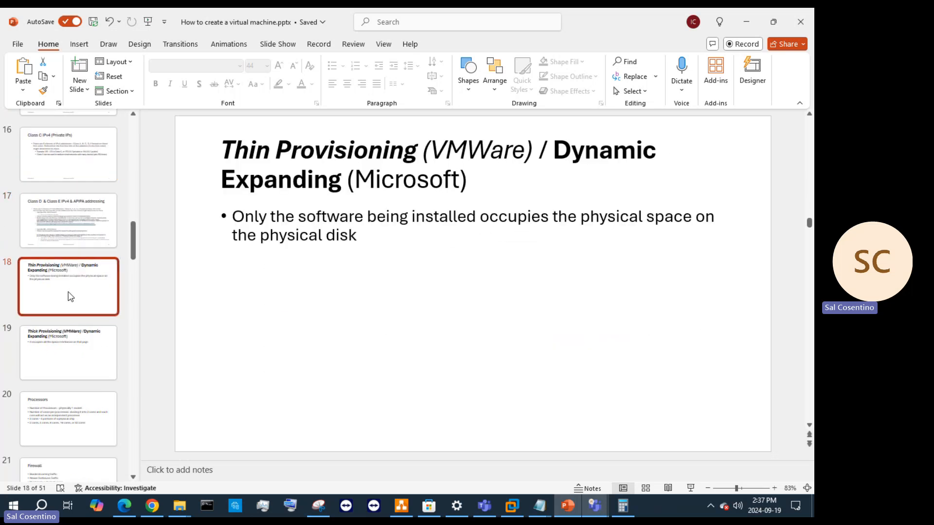
{"action": "scroll", "coordinate": [71, 296], "scroll_direction": "down", "scroll_amount": 5}
{"action": "scroll", "coordinate": [70, 297], "scroll_direction": "down", "scroll_amount": 3}
{"action": "left_click", "coordinate": [80, 175]}
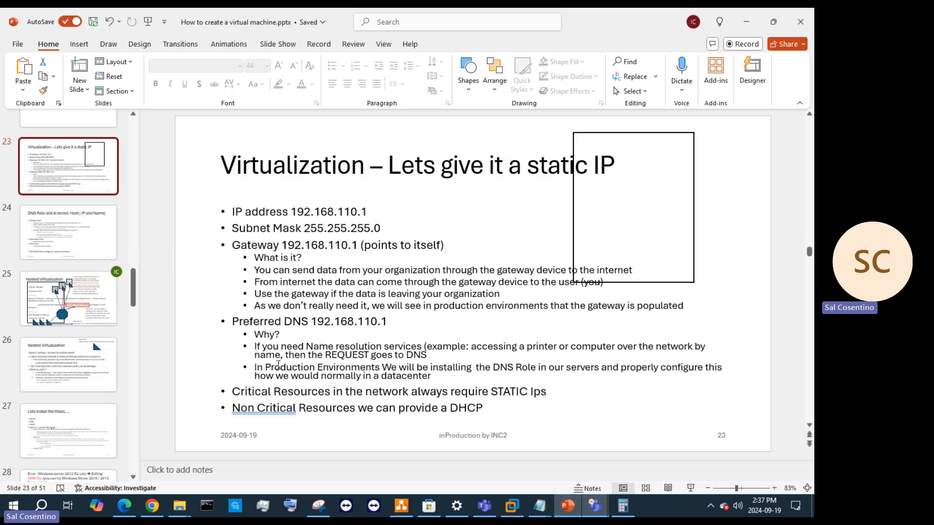
Step: Review the DNS Role, Nested Virtualization and Lets Install the Roles slides, ending on the Windows server 2012 R2 .VMX file error slide
{"action": "left_click", "coordinate": [68, 297]}
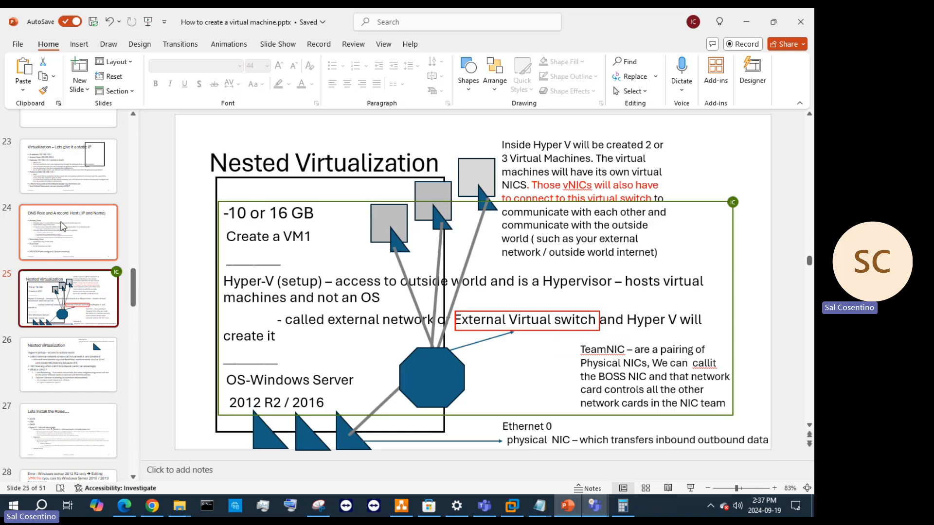
{"action": "left_click", "coordinate": [63, 225]}
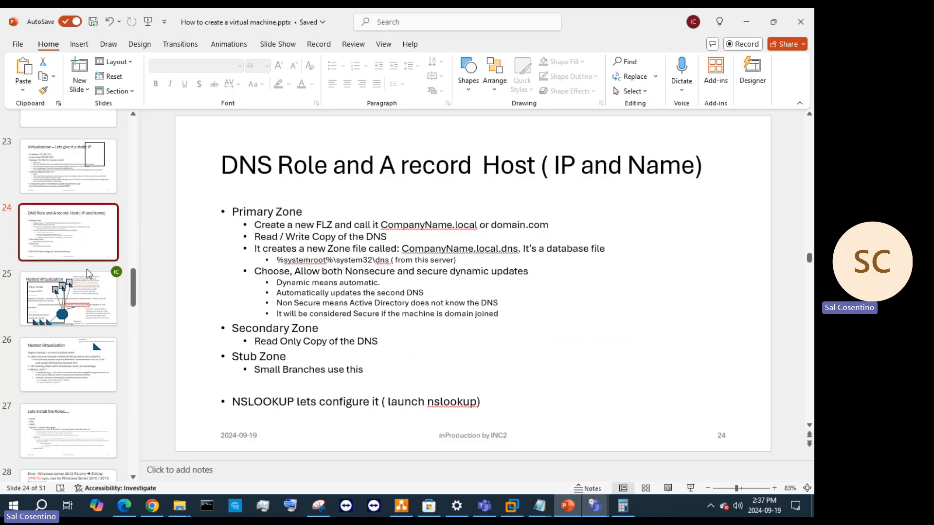
{"action": "left_click", "coordinate": [57, 298]}
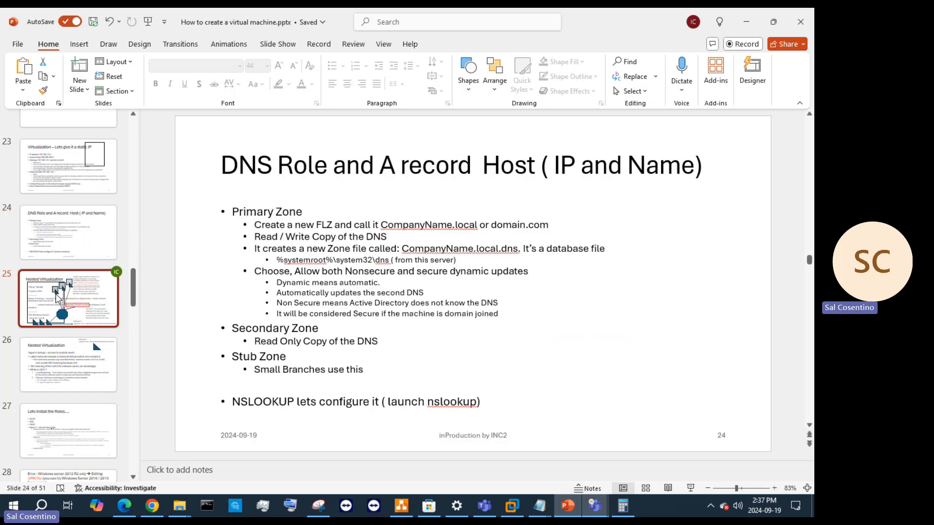
{"action": "left_click", "coordinate": [80, 350]}
{"action": "scroll", "coordinate": [80, 351], "scroll_direction": "down", "scroll_amount": 1}
{"action": "left_click", "coordinate": [76, 400]}
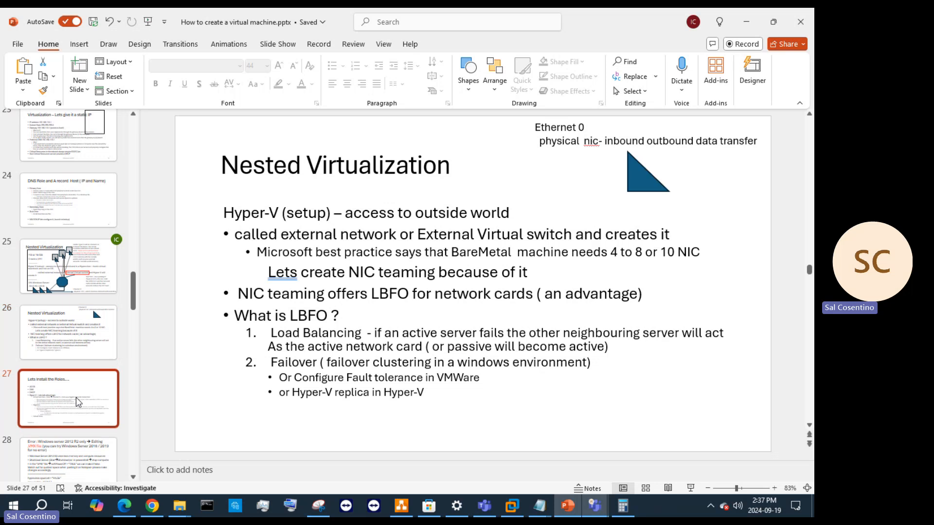
{"action": "scroll", "coordinate": [97, 379], "scroll_direction": "down", "scroll_amount": 1}
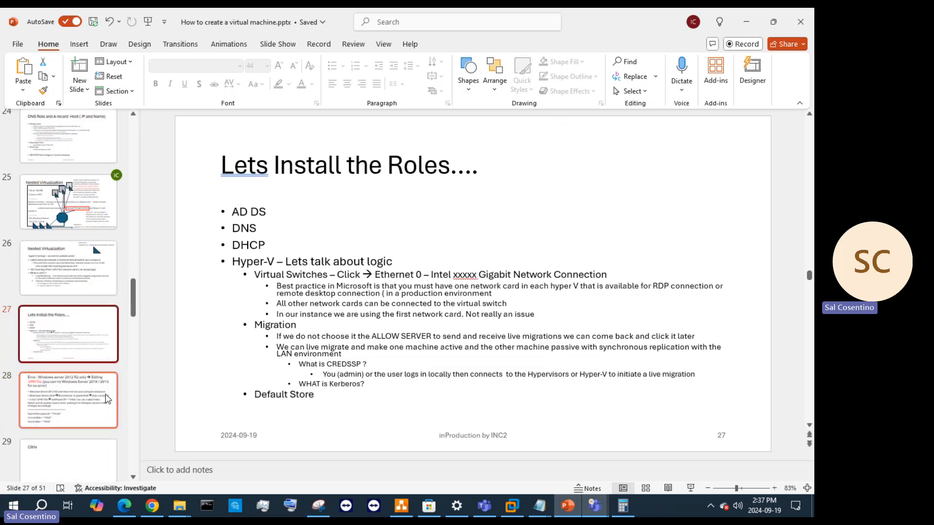
{"action": "left_click", "coordinate": [106, 394]}
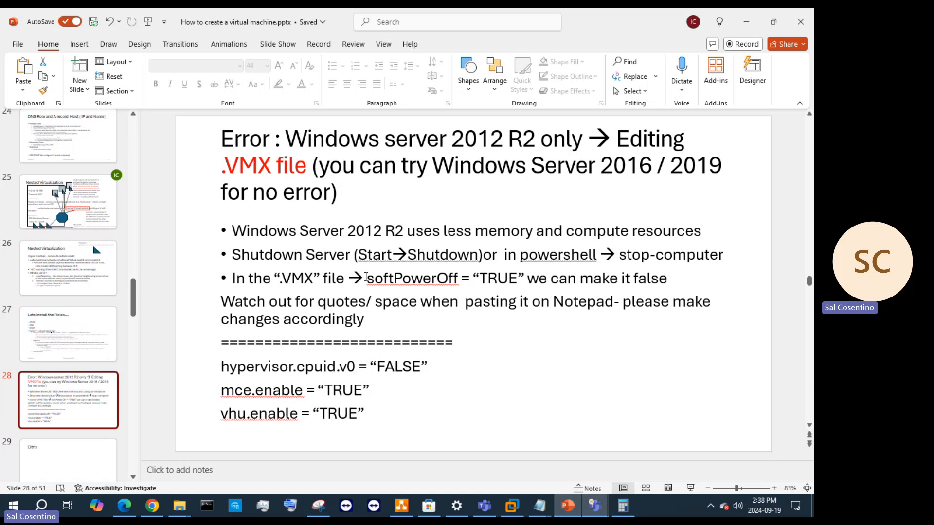
Step: Highlight the Shutdown Server (Start→Shutdown) instruction and show the Windows power options without choosing one
{"action": "left_click_drag", "start_coordinate": [237, 249], "coordinate": [450, 261]}
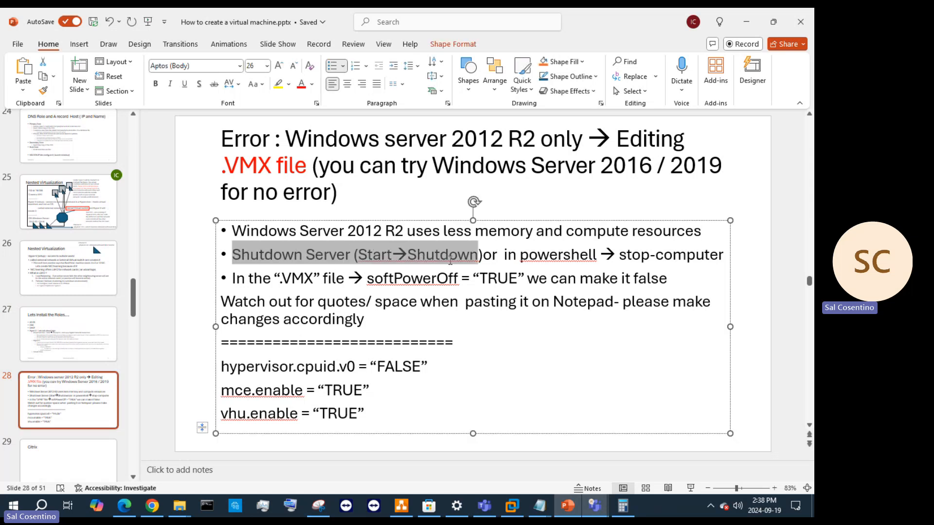
{"action": "left_click", "coordinate": [14, 506]}
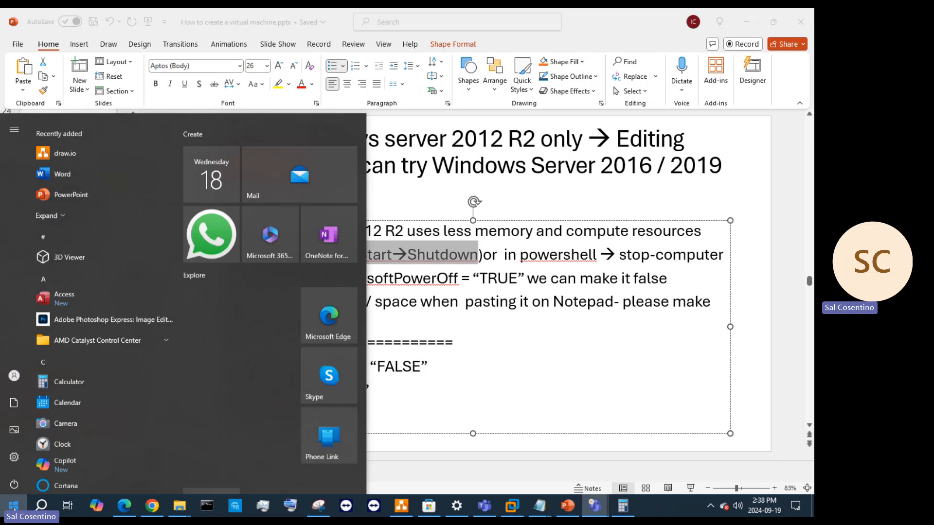
{"action": "left_click", "coordinate": [15, 481]}
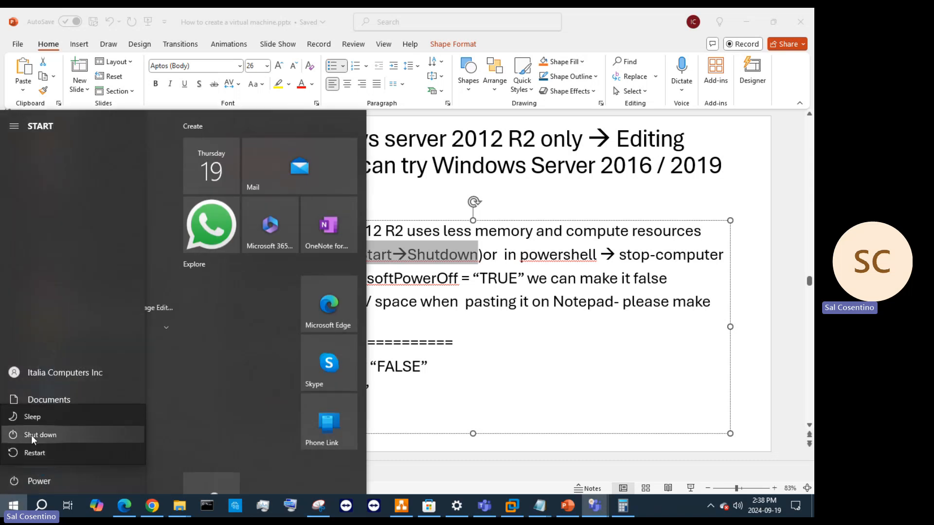
{"action": "left_click", "coordinate": [701, 280]}
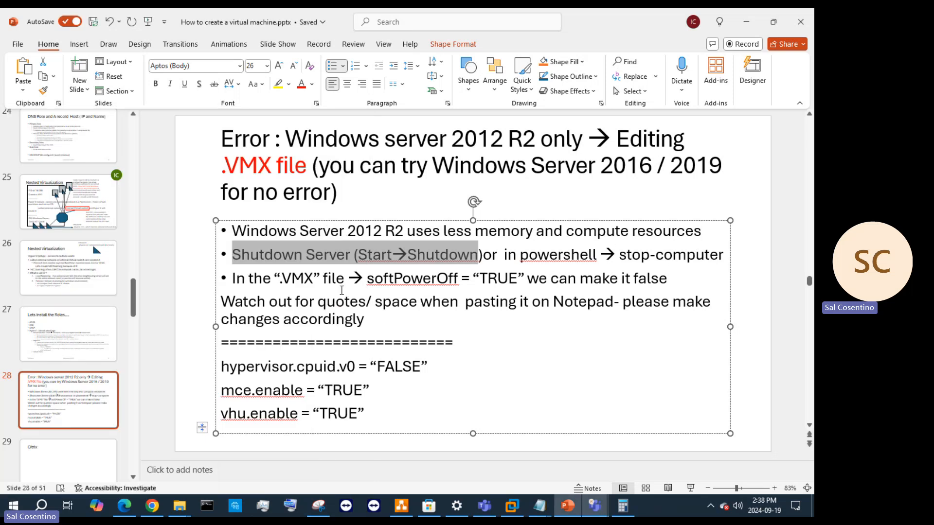
Step: Switch to VMware Workstation and view the power commands of SCWIN2012SRV-CANDC without running any
{"action": "left_click", "coordinate": [746, 22]}
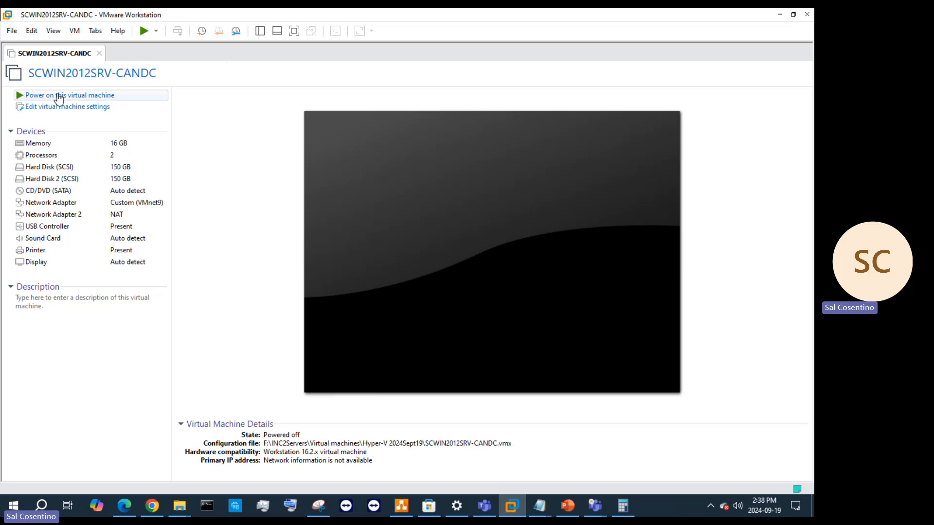
{"action": "right_click", "coordinate": [83, 62]}
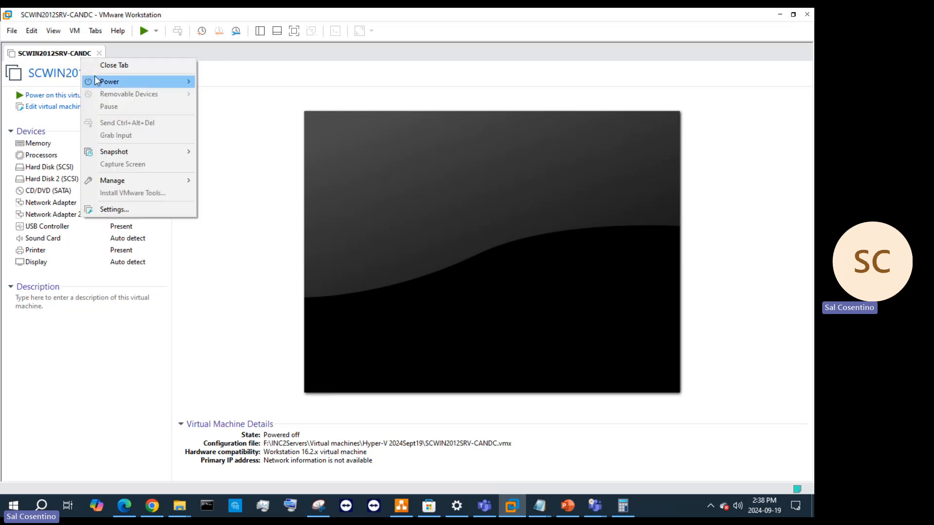
{"action": "mouse_move", "coordinate": [112, 81]}
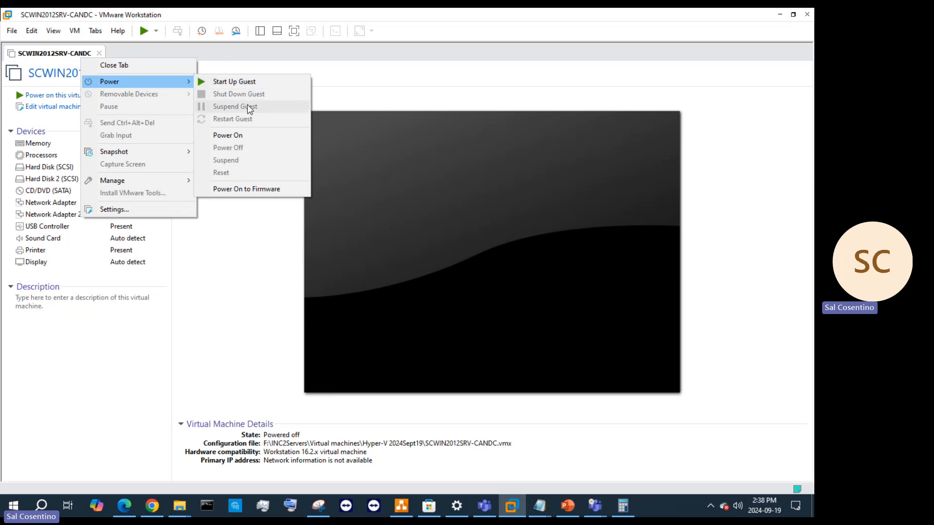
{"action": "left_click", "coordinate": [242, 321]}
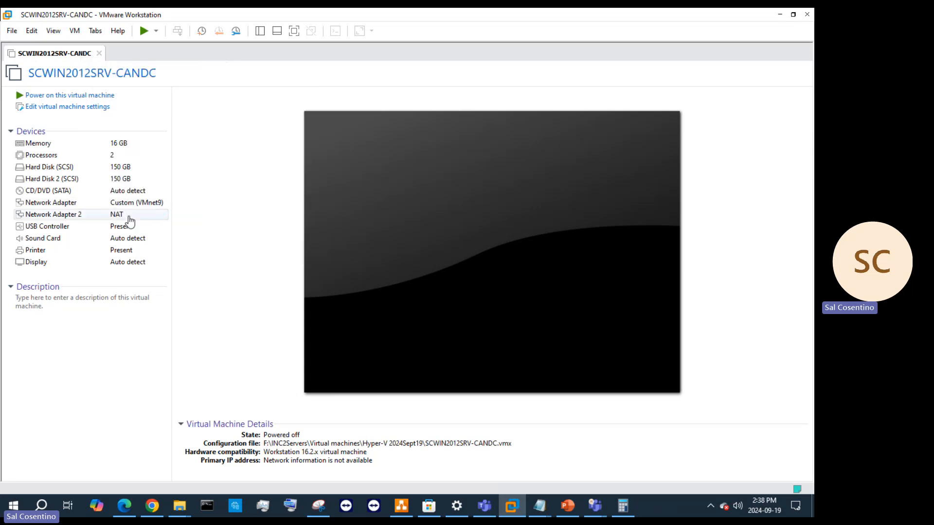
Step: Open the VM's CD/DVD (SATA) settings and set the connection to use an ISO image file
{"action": "left_click", "coordinate": [128, 197]}
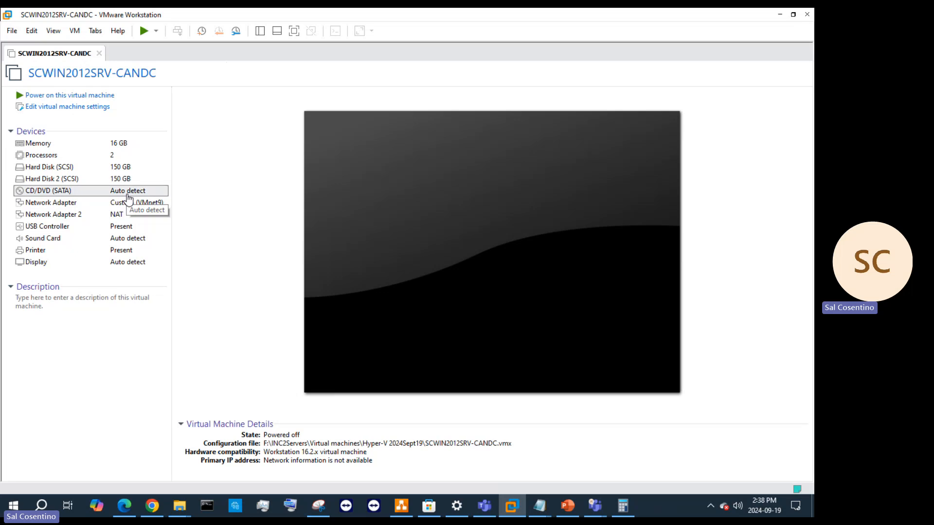
{"action": "double_click", "coordinate": [129, 197]}
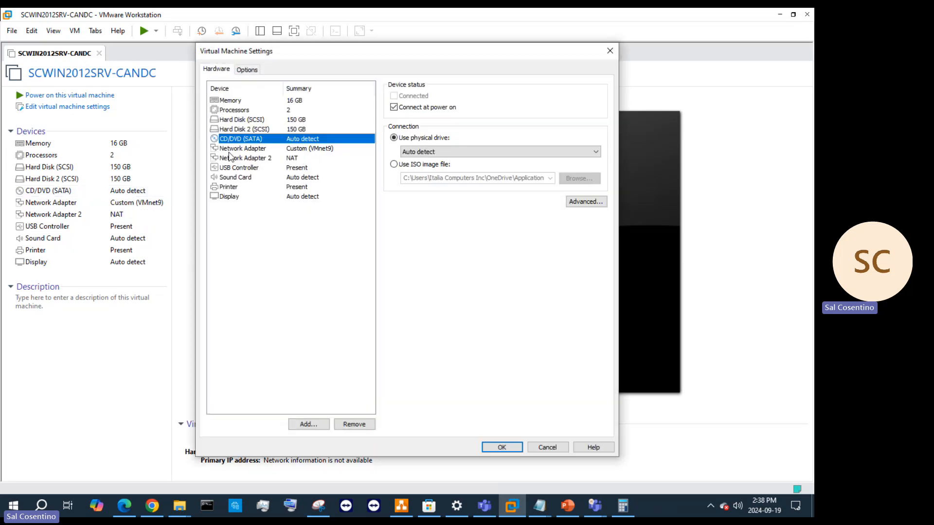
{"action": "left_click", "coordinate": [393, 165]}
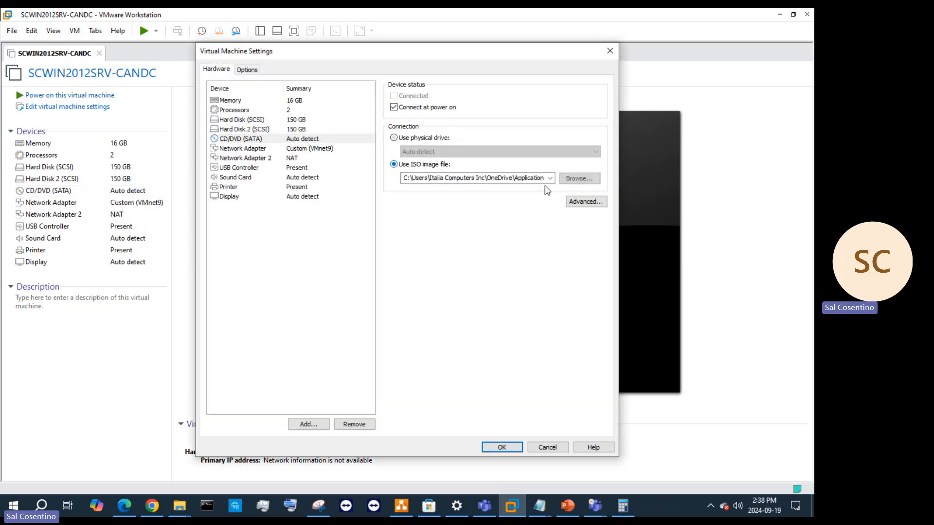
Step: Choose the Windows Server 2012 R2-9600.17050 ISO from F:\Applications\Windows Server for the CD/DVD drive and save the VM settings
{"action": "left_click", "coordinate": [564, 180]}
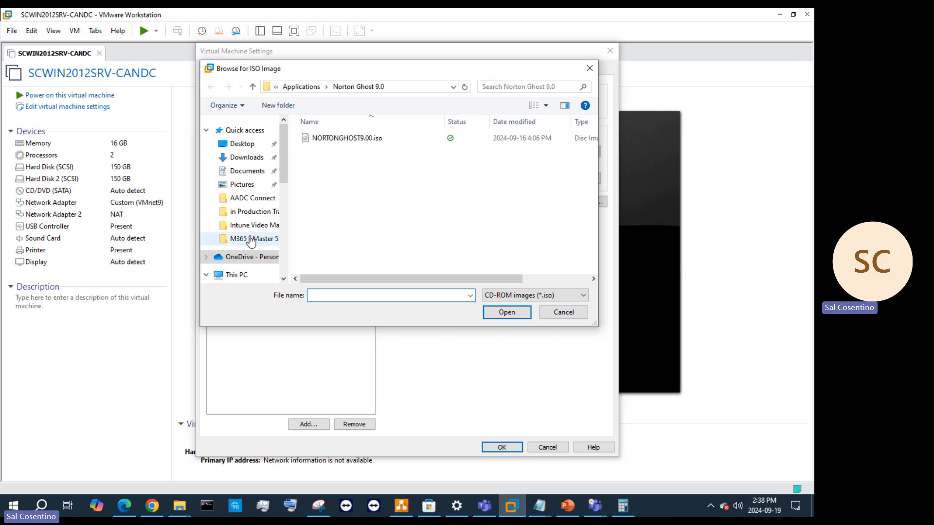
{"action": "scroll", "coordinate": [251, 236], "scroll_direction": "down", "scroll_amount": 1}
{"action": "scroll", "coordinate": [249, 237], "scroll_direction": "down", "scroll_amount": 4}
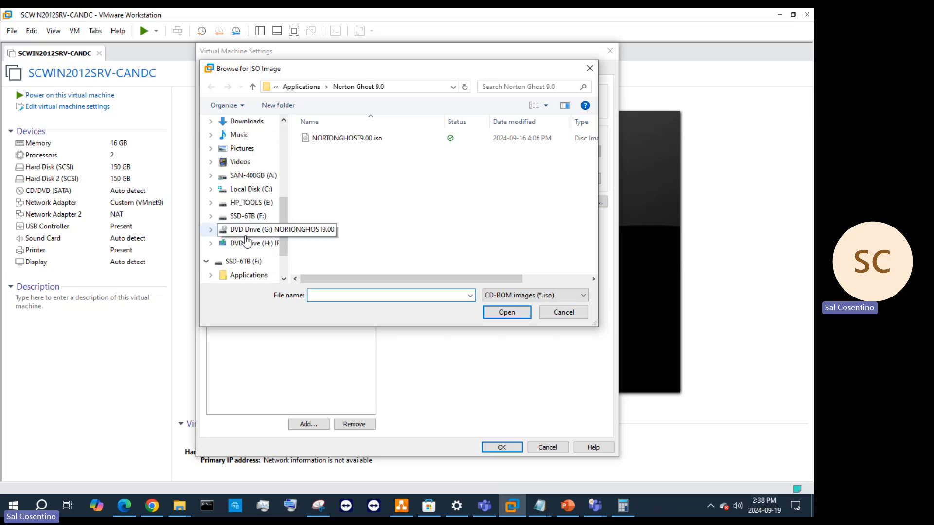
{"action": "left_click", "coordinate": [234, 277]}
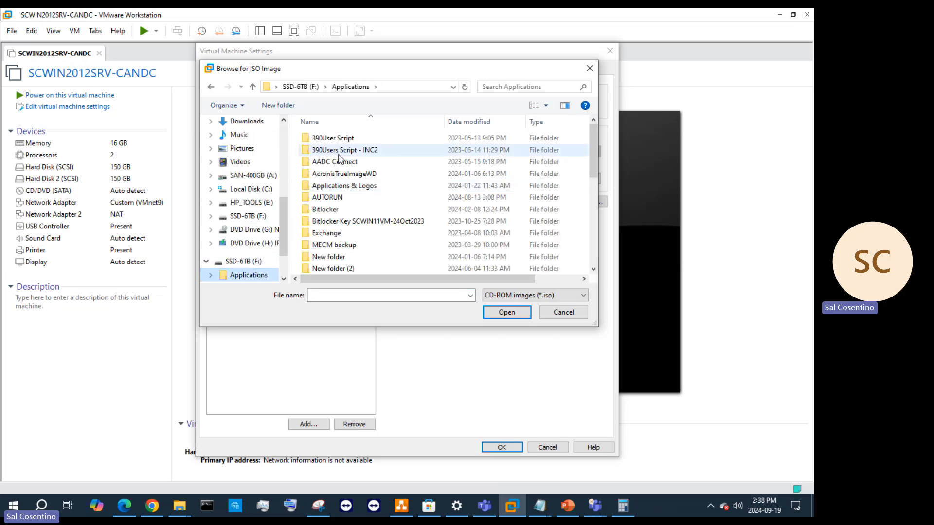
{"action": "scroll", "coordinate": [341, 214], "scroll_direction": "down", "scroll_amount": 7}
{"action": "double_click", "coordinate": [340, 219]}
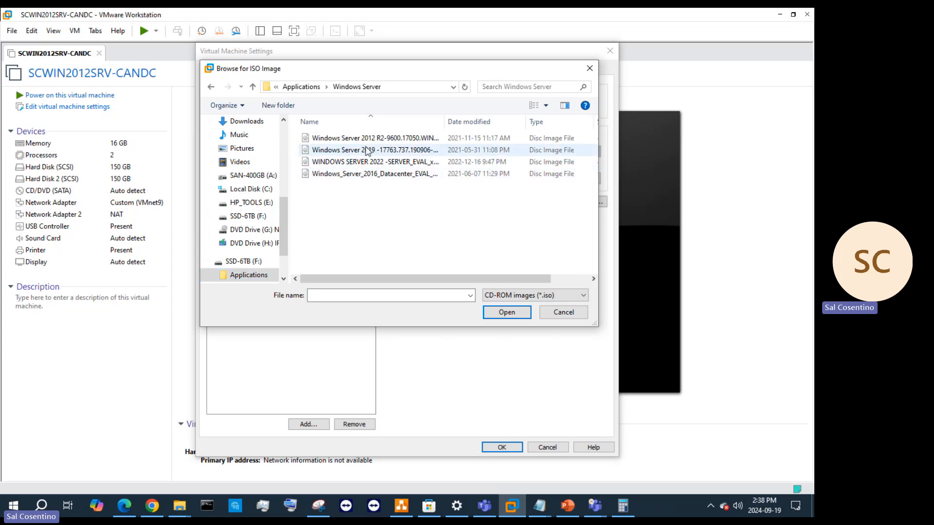
{"action": "left_click", "coordinate": [341, 138]}
{"action": "left_click", "coordinate": [506, 312]}
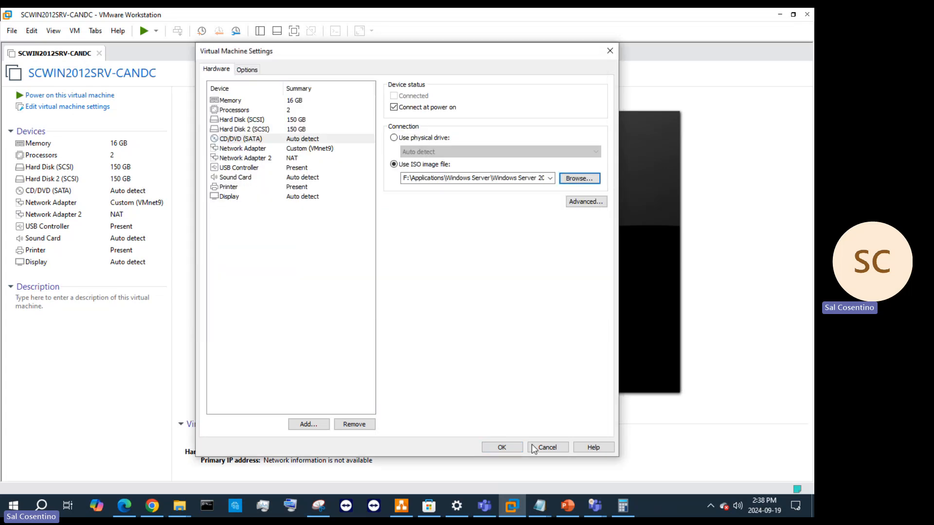
{"action": "left_click", "coordinate": [503, 447]}
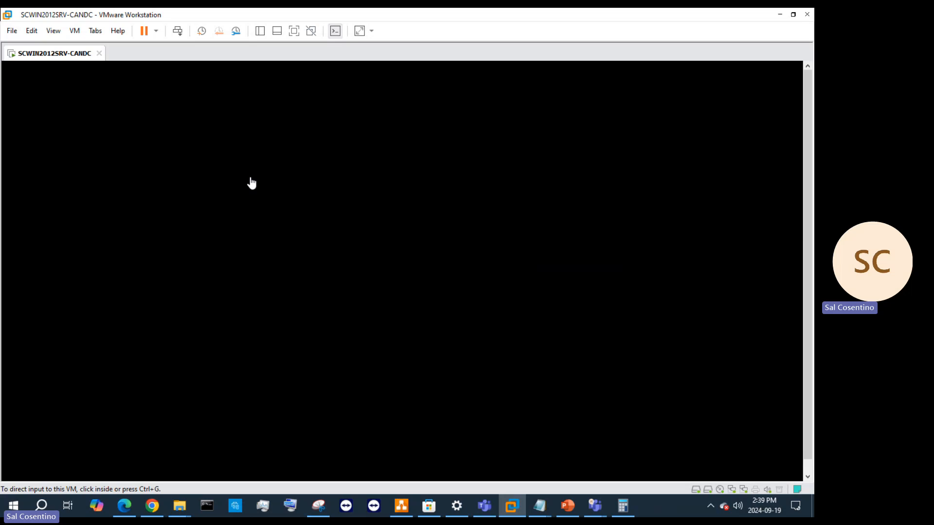
Step: Bring up the management commands for the SCWIN2012SRV-CANDC virtual machine
{"action": "right_click", "coordinate": [42, 56]}
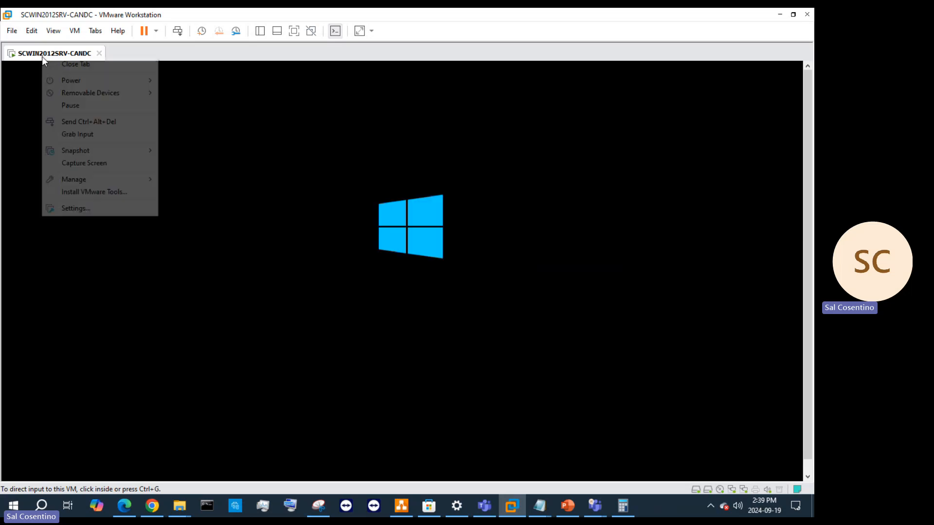
Step: Restart the guest operating system of the SCWIN2012SRV-CANDC virtual machine
{"action": "mouse_move", "coordinate": [75, 81]}
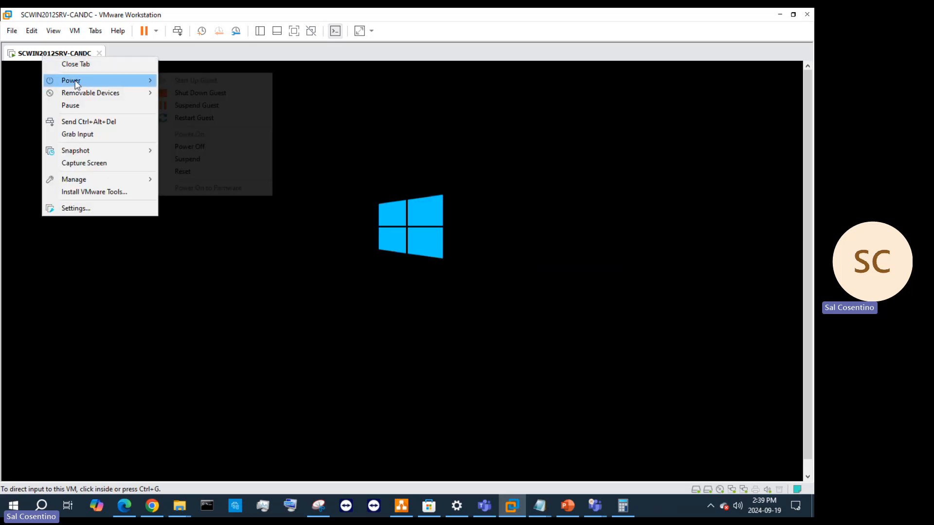
{"action": "left_click", "coordinate": [177, 113]}
{"action": "left_click", "coordinate": [418, 279]}
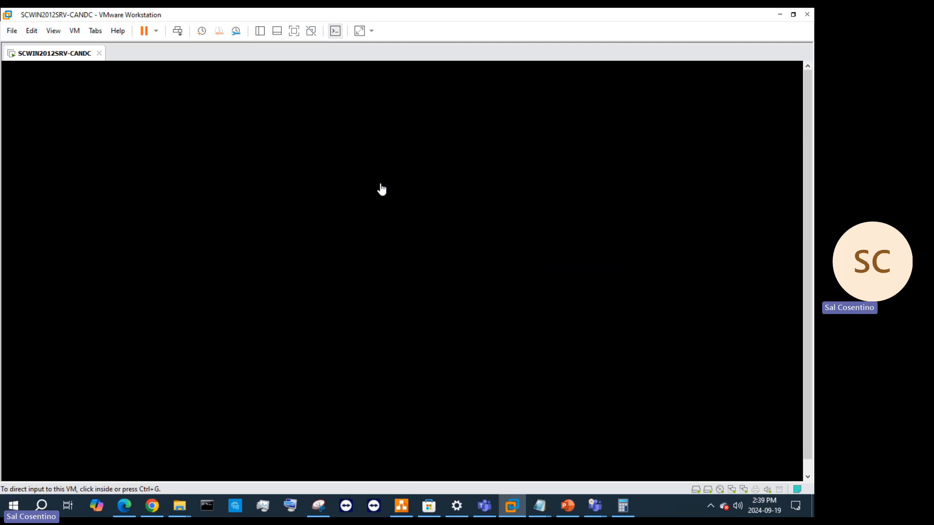
Step: Restart the SCWIN2012SRV-CANDC guest again and start a network boot during its startup
{"action": "right_click", "coordinate": [43, 56]}
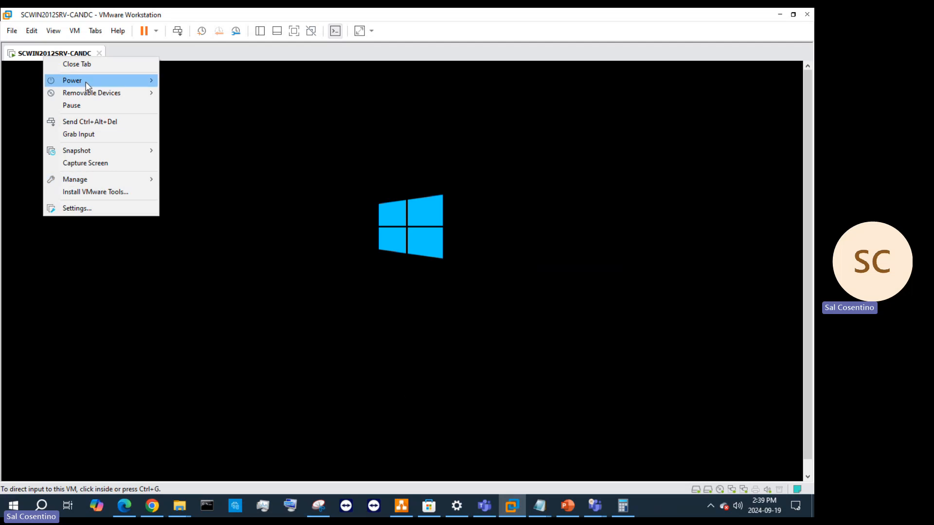
{"action": "mouse_move", "coordinate": [86, 82]}
{"action": "left_click", "coordinate": [174, 118]}
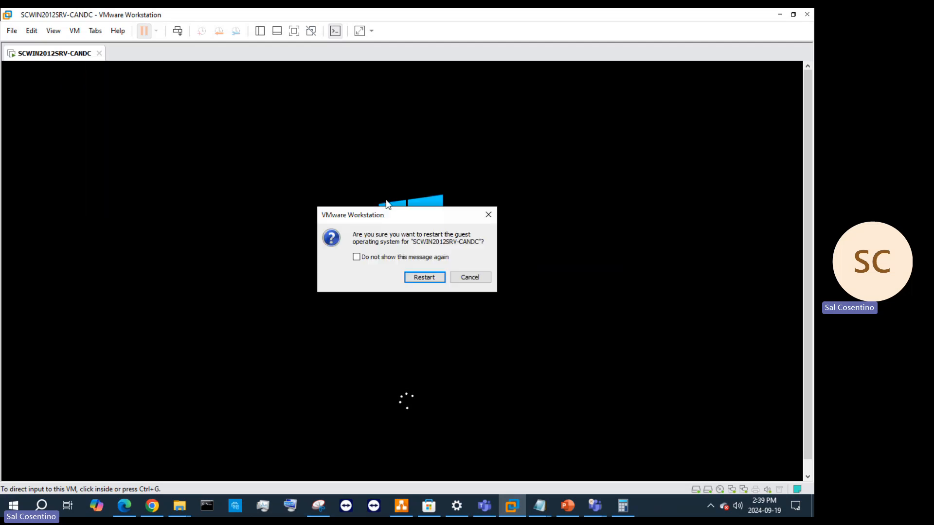
{"action": "left_click", "coordinate": [427, 278]}
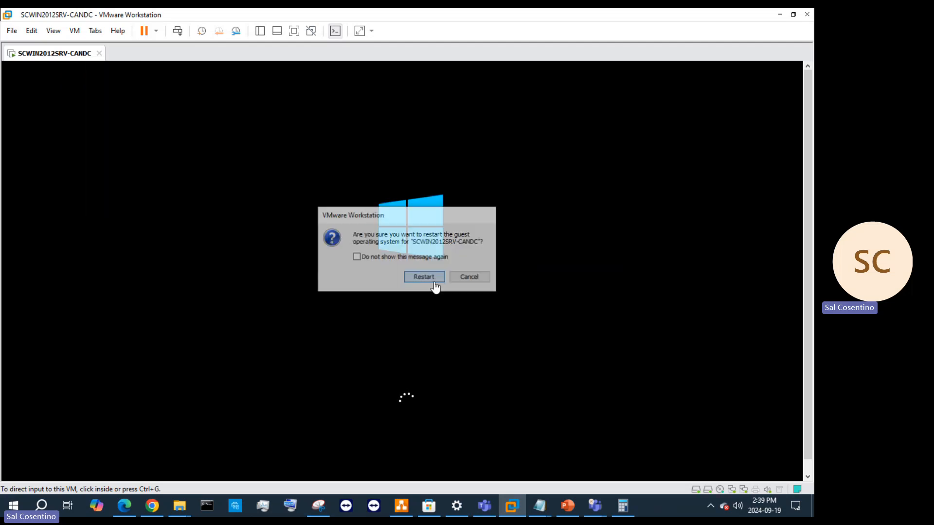
{"action": "left_click", "coordinate": [500, 203]}
{"action": "key", "text": "F12"}
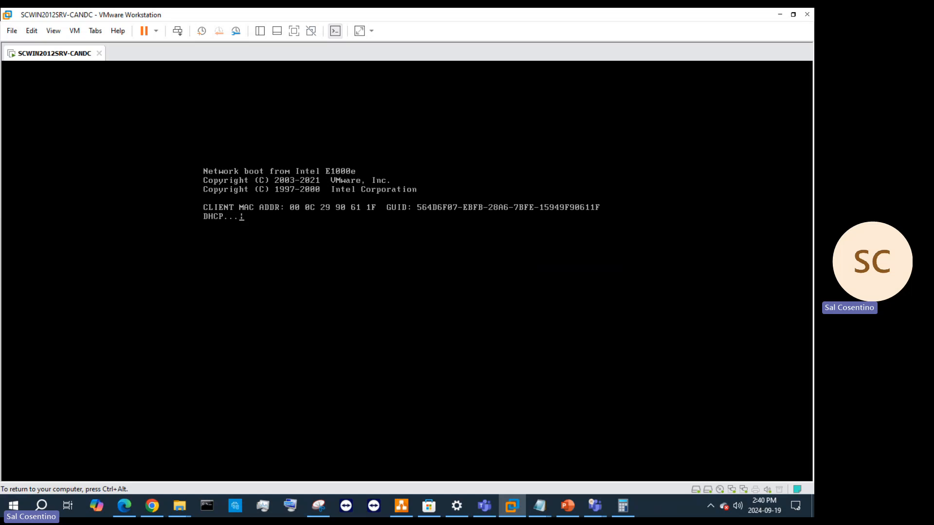
Step: Release input from the network boot screen, restart the guest, and direct input back into the virtual machine
{"action": "key", "text": "ctrl+alt"}
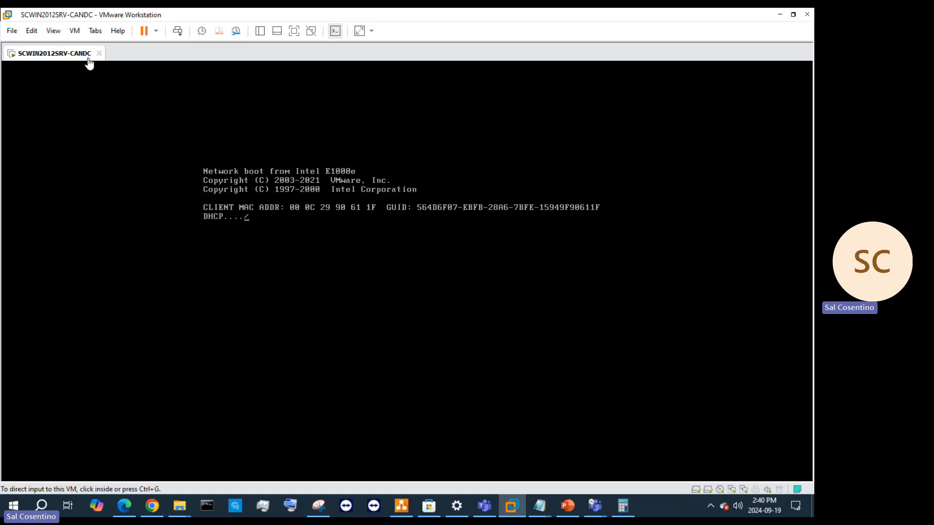
{"action": "right_click", "coordinate": [80, 54]}
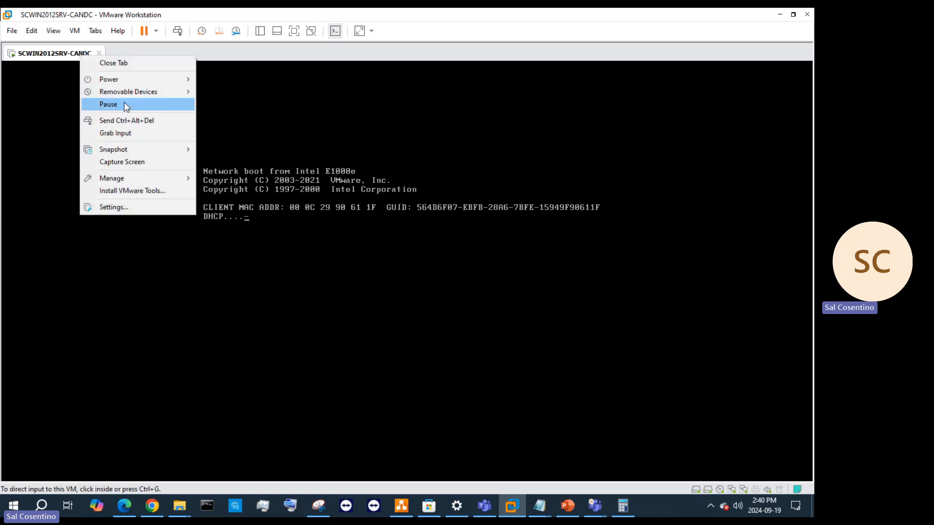
{"action": "mouse_move", "coordinate": [125, 81]}
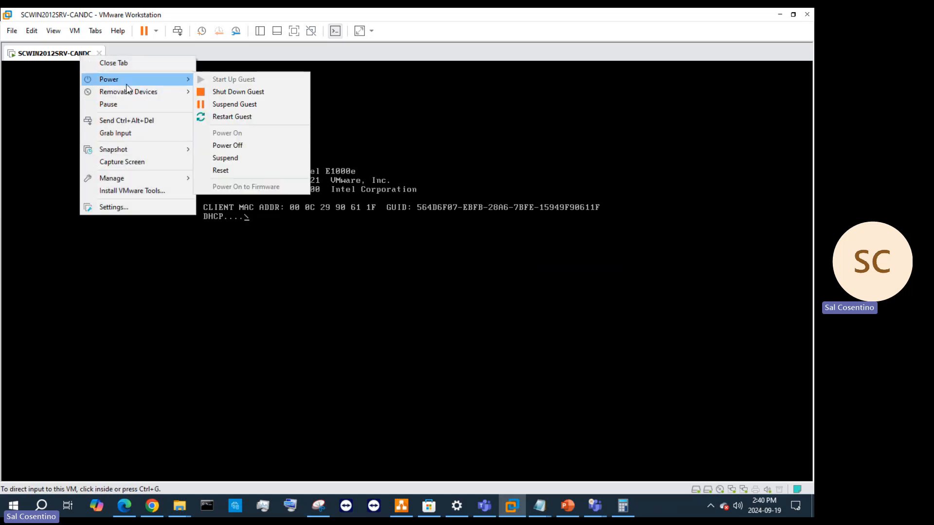
{"action": "left_click", "coordinate": [230, 117]}
{"action": "left_click", "coordinate": [424, 277]}
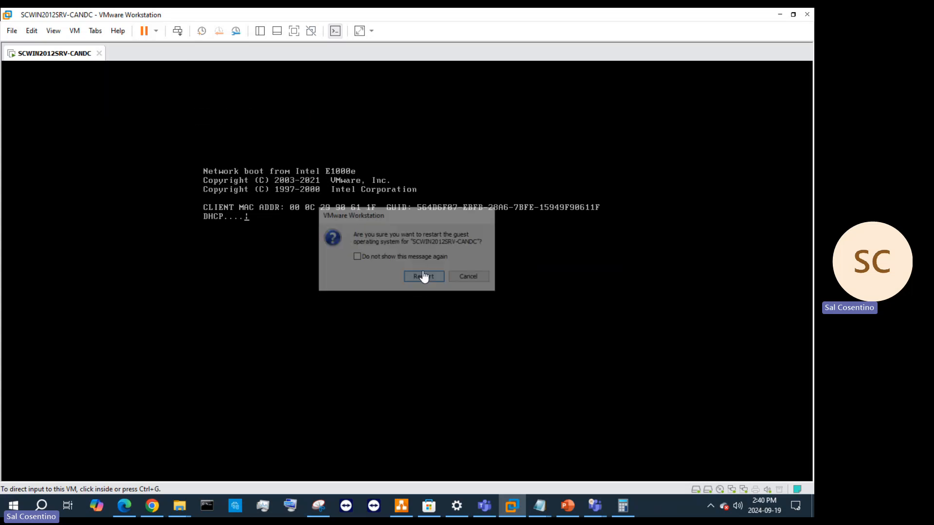
{"action": "left_click", "coordinate": [446, 201]}
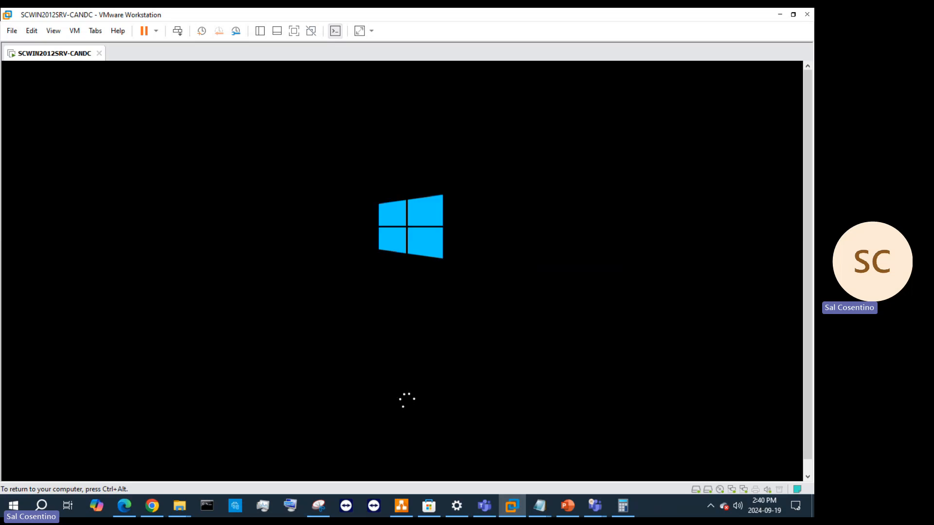
Step: Restart the SCWIN2012SRV-CANDC guest once more and enter its BIOS setup utility during startup
{"action": "key", "text": "ctrl+alt"}
{"action": "right_click", "coordinate": [59, 51]}
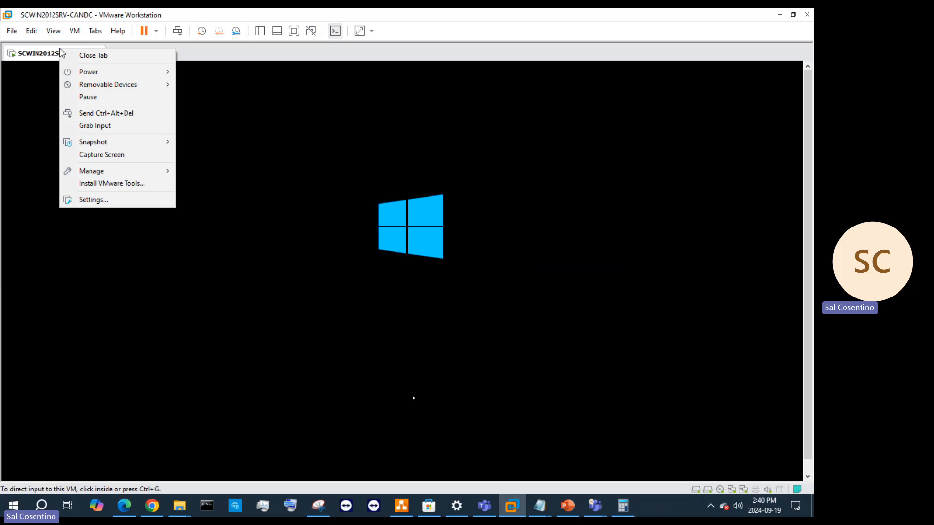
{"action": "mouse_move", "coordinate": [104, 73]}
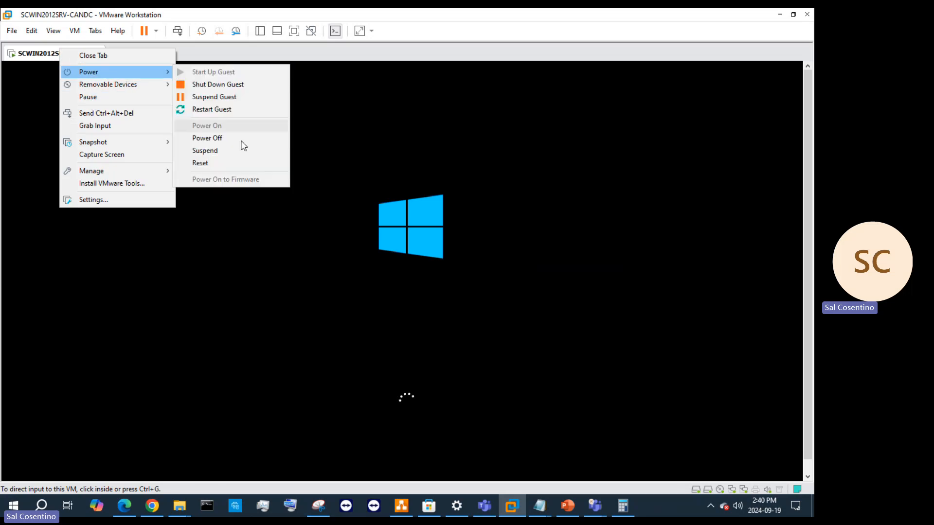
{"action": "left_click", "coordinate": [238, 103]}
{"action": "left_click", "coordinate": [422, 278]}
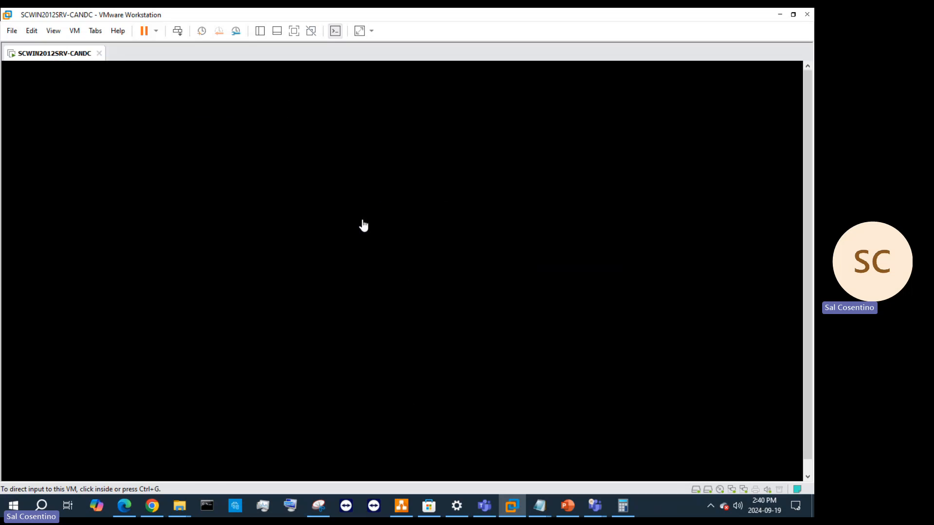
{"action": "left_click", "coordinate": [361, 191]}
{"action": "key", "text": "F2"}
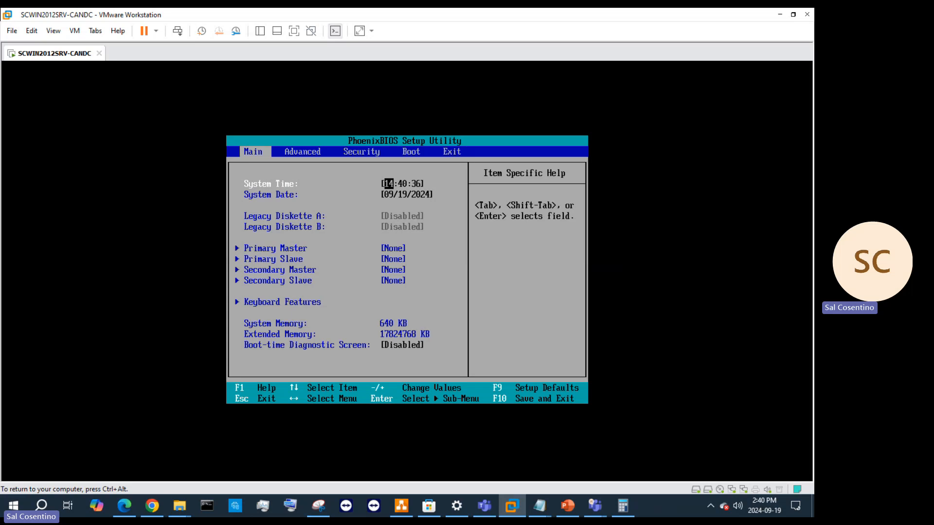
Step: Examine the Main, Advanced, Security and Boot pages of the BIOS setup for drive, password and boot device options
{"action": "key", "text": "Down"}
{"action": "key", "text": "Down"}
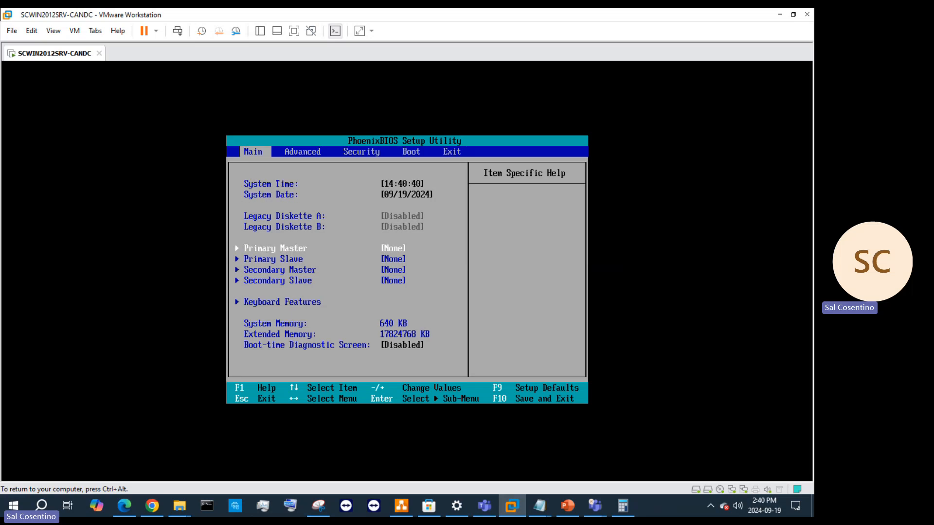
{"action": "key", "text": "Down"}
{"action": "key", "text": "Right"}
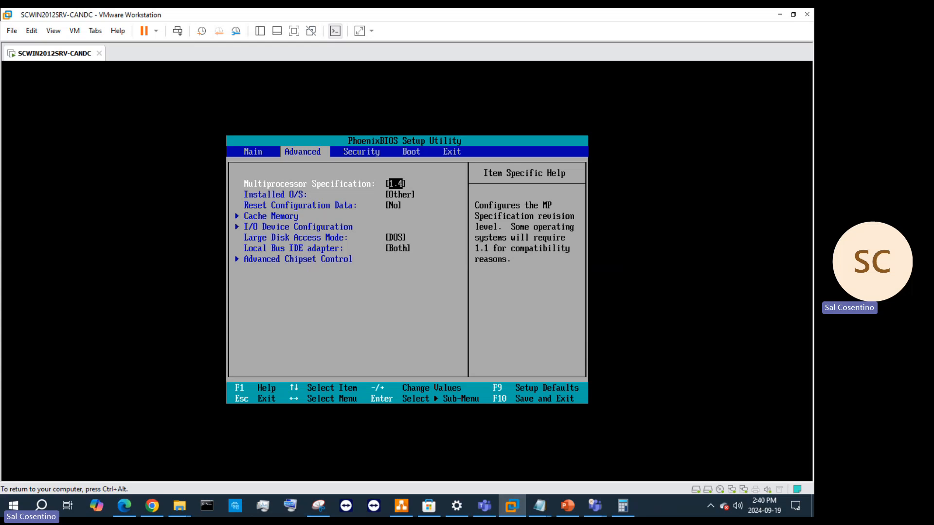
{"action": "key", "text": "Right"}
{"action": "key", "text": "Right"}
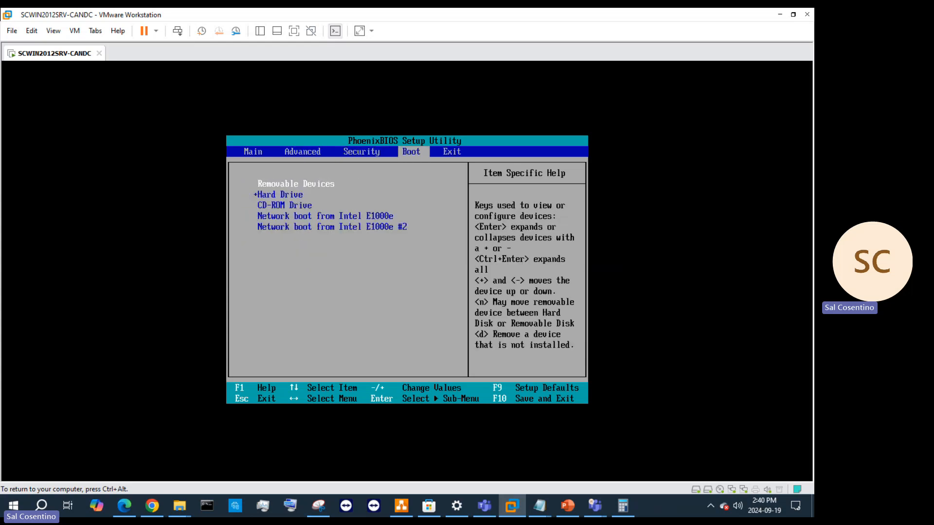
{"action": "key", "text": "Left"}
{"action": "key", "text": "Left"}
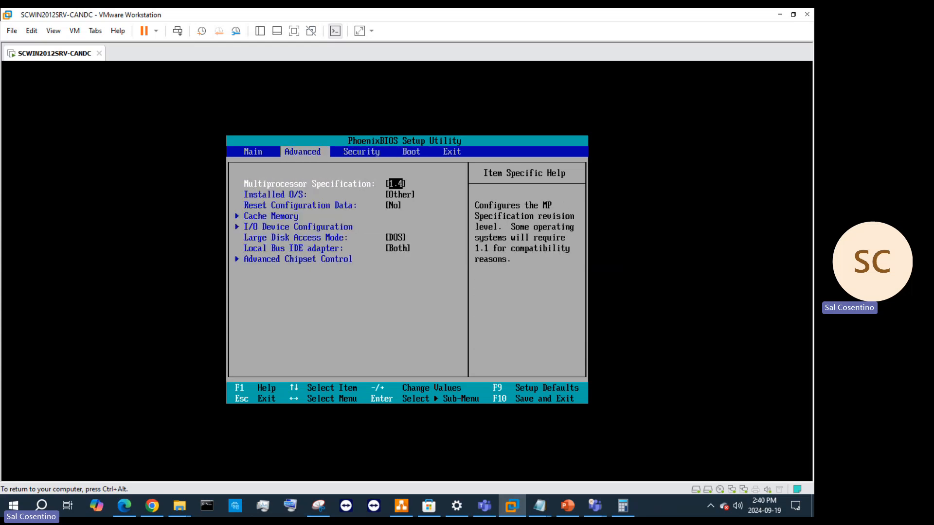
{"action": "key", "text": "Right"}
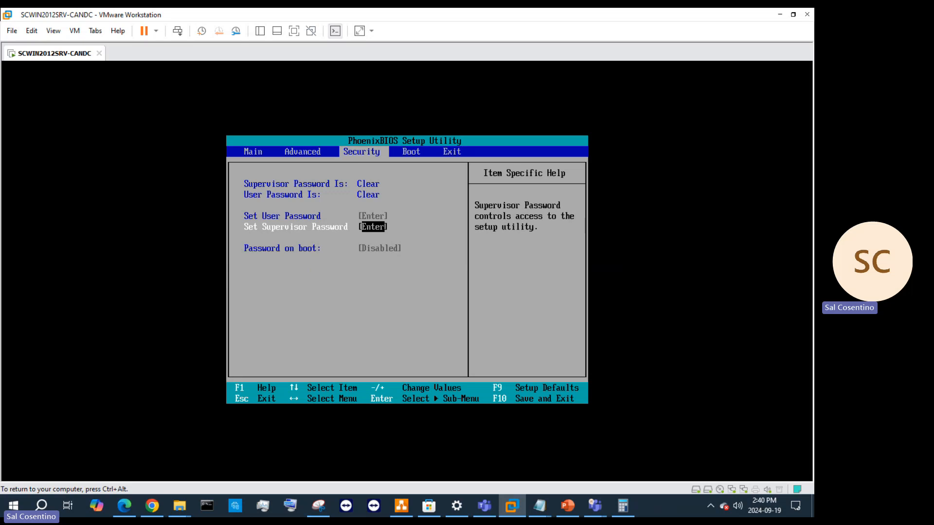
{"action": "key", "text": "Right"}
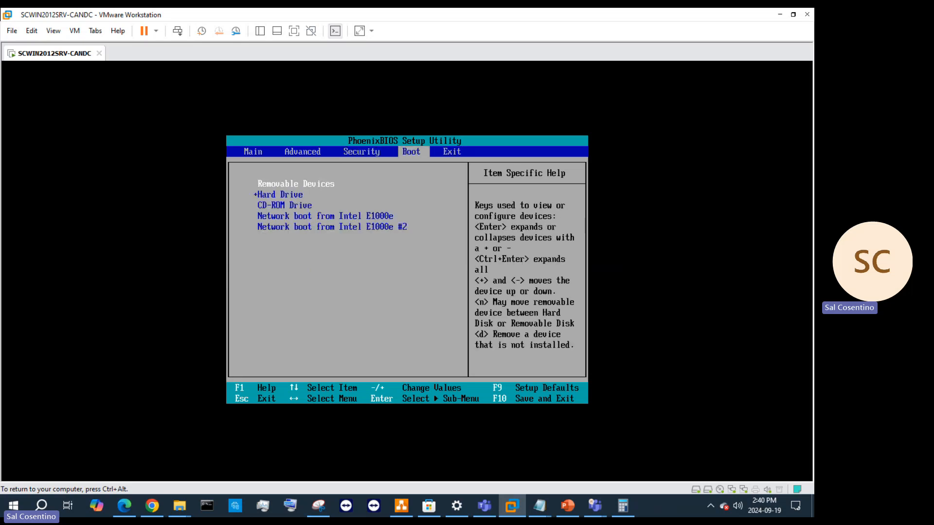
{"action": "key", "text": "Left"}
{"action": "key", "text": "Right"}
{"action": "key", "text": "Left"}
{"action": "key", "text": "Left"}
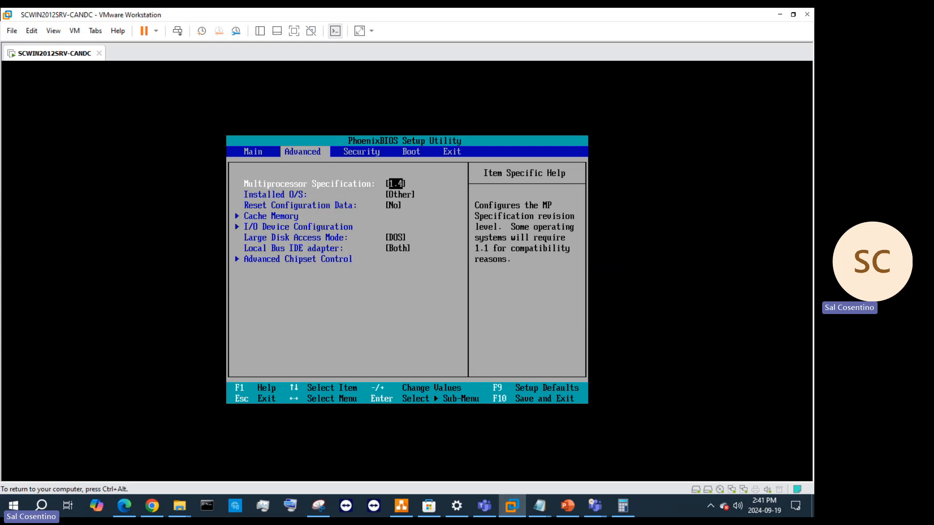
Step: Inspect Hard Disk 2 in the virtual machine's settings and the disk types offered for a new hard disk, leaving without adding one
{"action": "key", "text": "ctrl+alt"}
{"action": "right_click", "coordinate": [73, 52]}
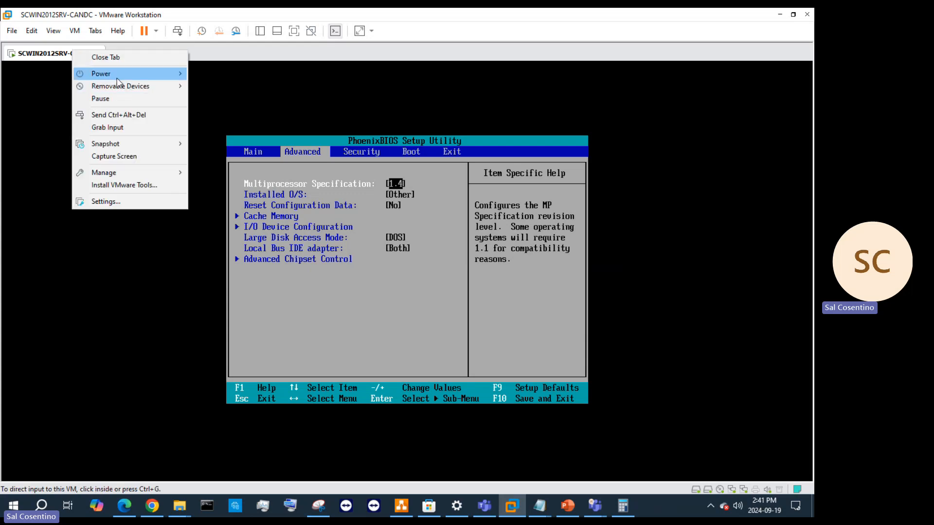
{"action": "mouse_move", "coordinate": [125, 88]}
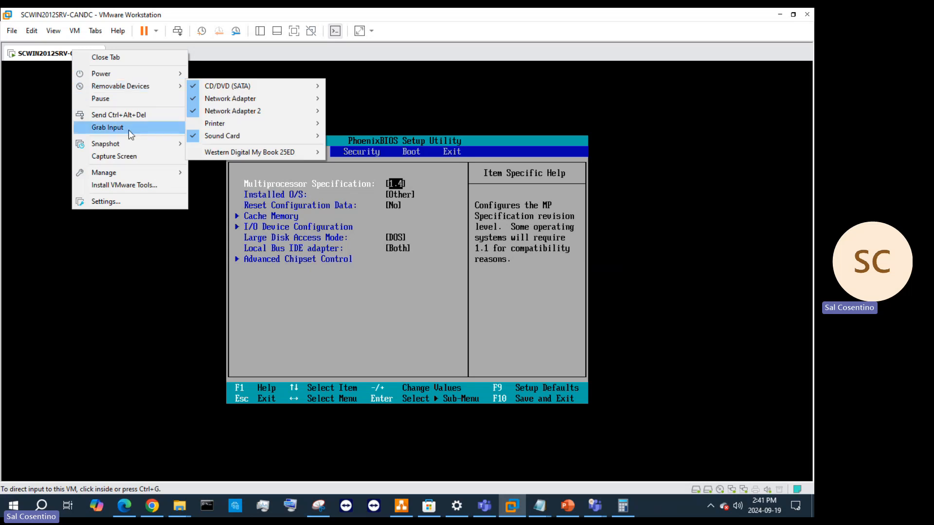
{"action": "left_click", "coordinate": [123, 202]}
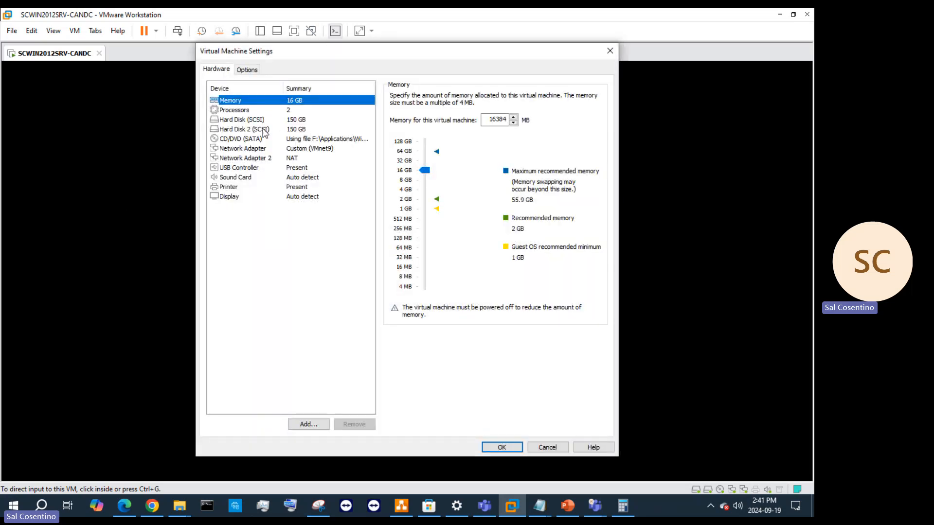
{"action": "left_click", "coordinate": [263, 129]}
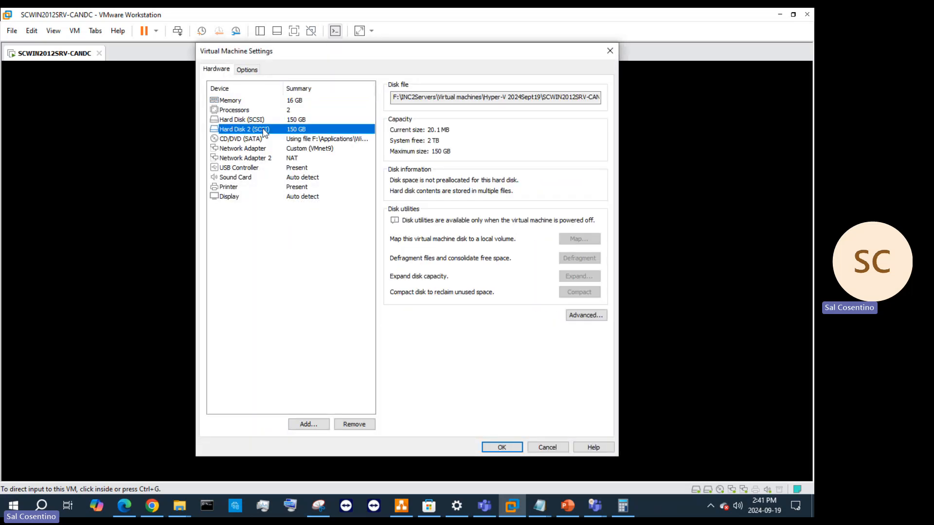
{"action": "left_click", "coordinate": [313, 425]}
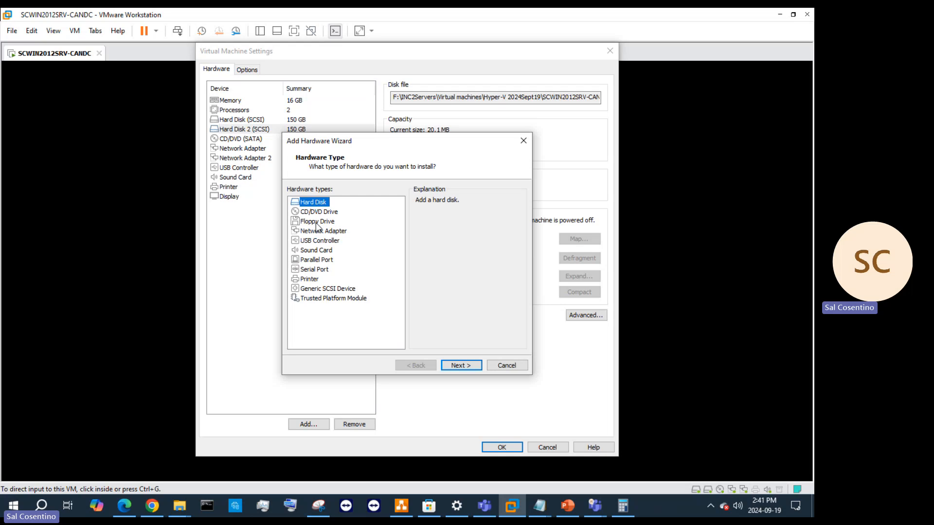
{"action": "left_click", "coordinate": [448, 365]}
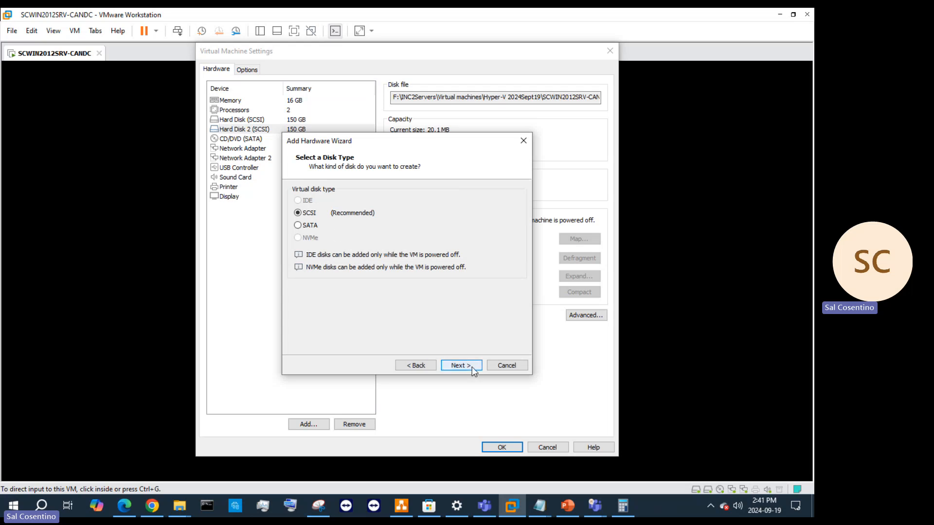
{"action": "left_click", "coordinate": [511, 366]}
{"action": "left_click", "coordinate": [544, 445]}
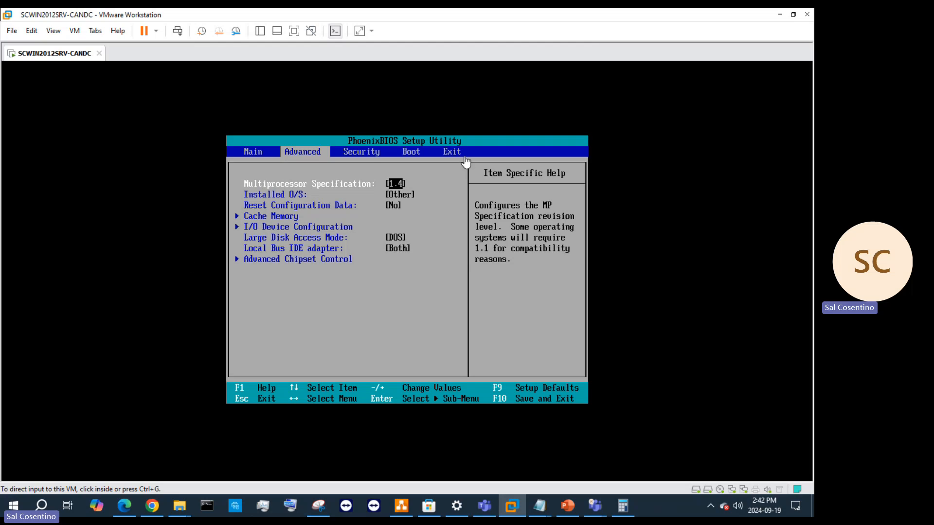
Step: Discard the changes in the BIOS setup utility, reloading the previous values for all setup items
{"action": "left_click", "coordinate": [485, 167]}
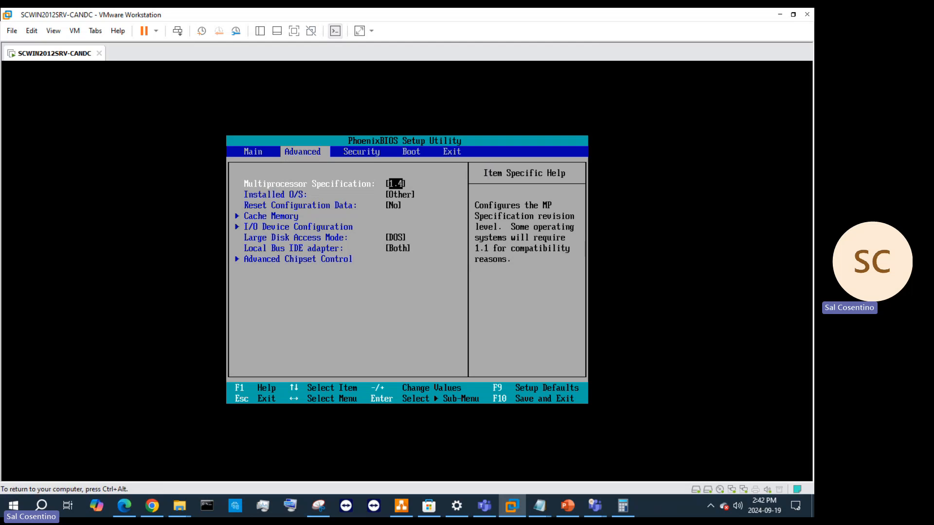
{"action": "key", "text": "Right"}
{"action": "key", "text": "Right"}
{"action": "key", "text": "Right"}
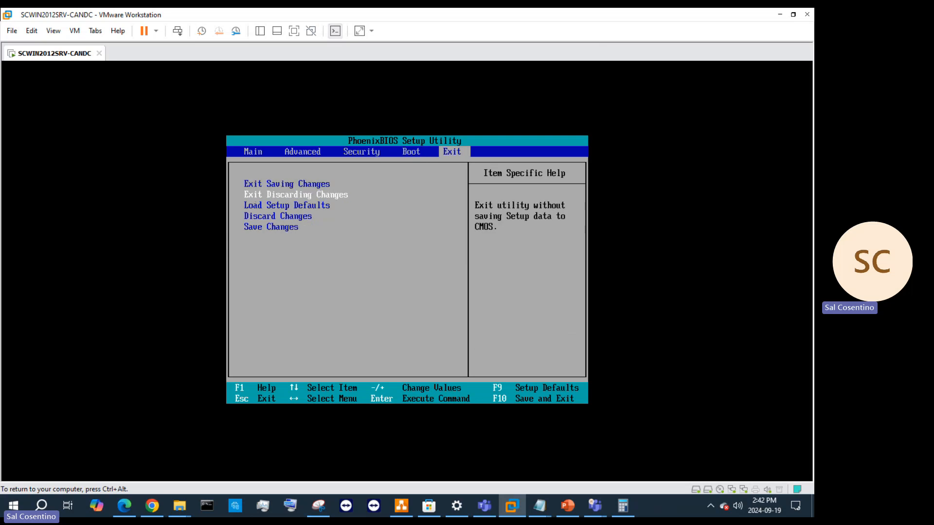
{"action": "key", "text": "Down"}
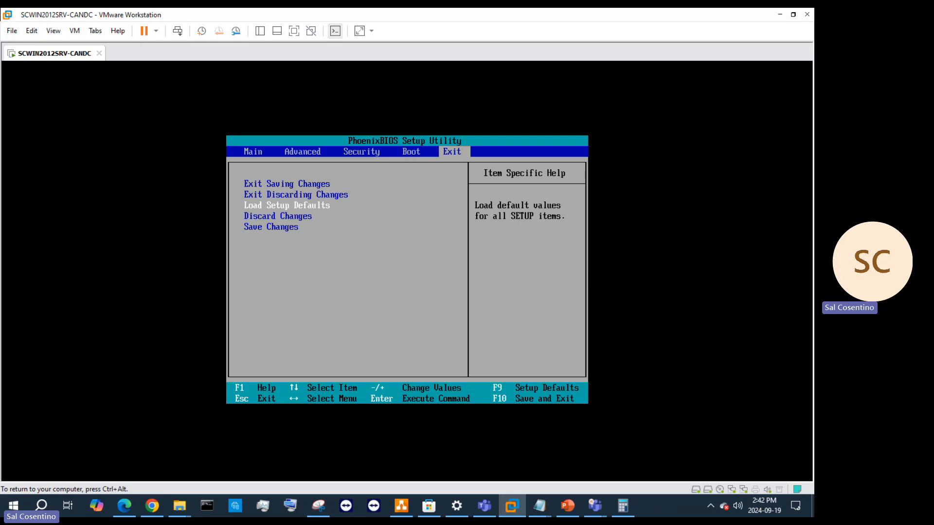
{"action": "key", "text": "Down"}
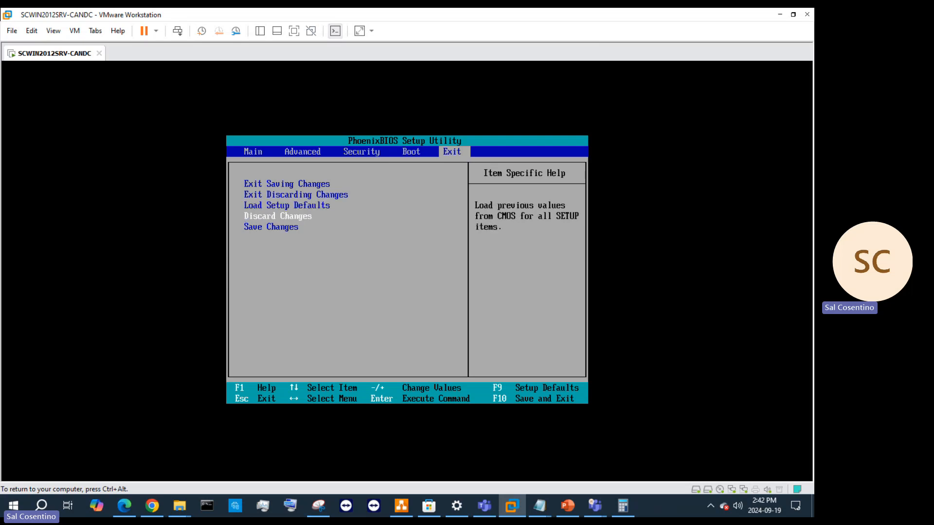
{"action": "key", "text": "Return"}
{"action": "key", "text": "Return"}
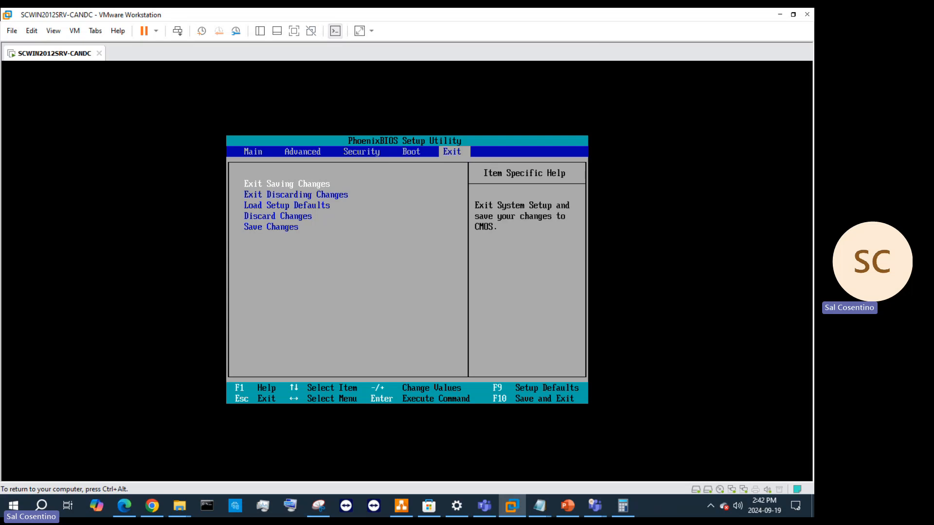
Step: Exit the BIOS setup utility, discarding changes, so the virtual machine continues booting
{"action": "key", "text": "Down"}
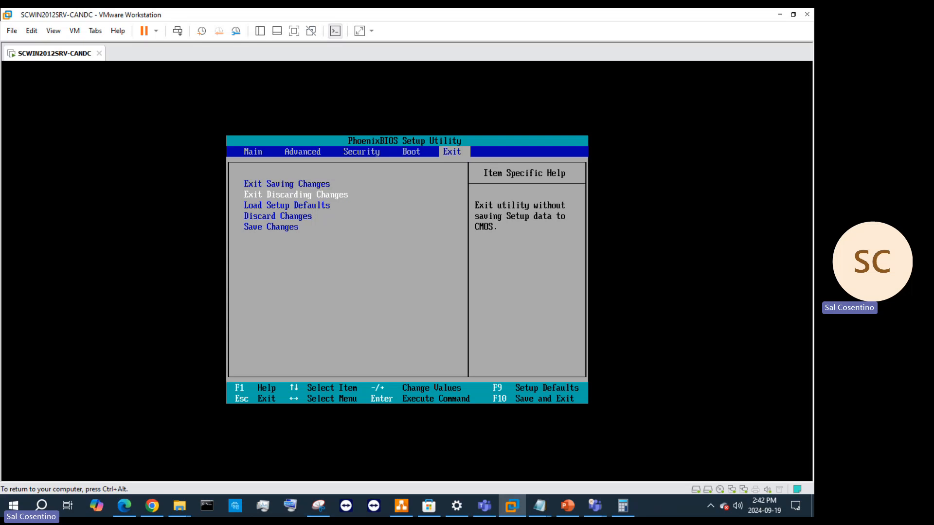
{"action": "key", "text": "Return"}
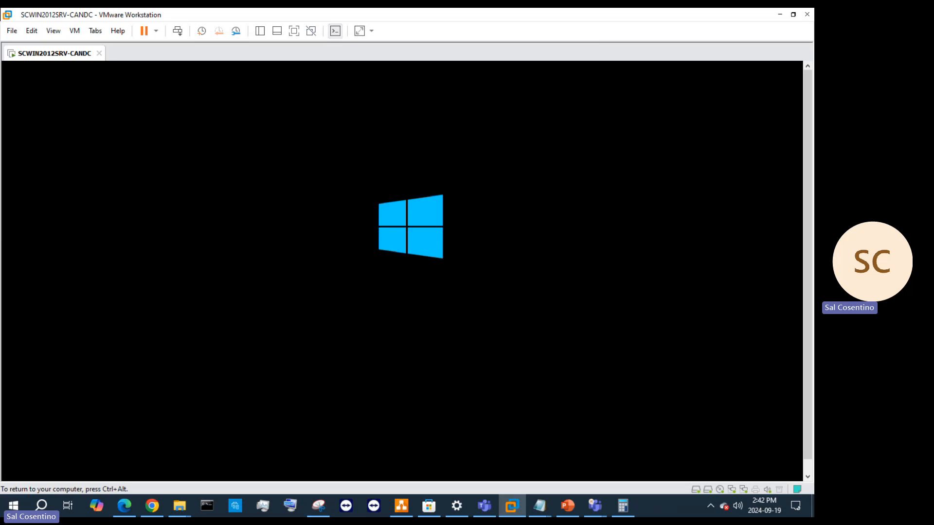
Step: Try restarting the SCWIN2012SRV-CANDC guest and catching its startup screen to reach BIOS setup
{"action": "key", "text": "ctrl+alt"}
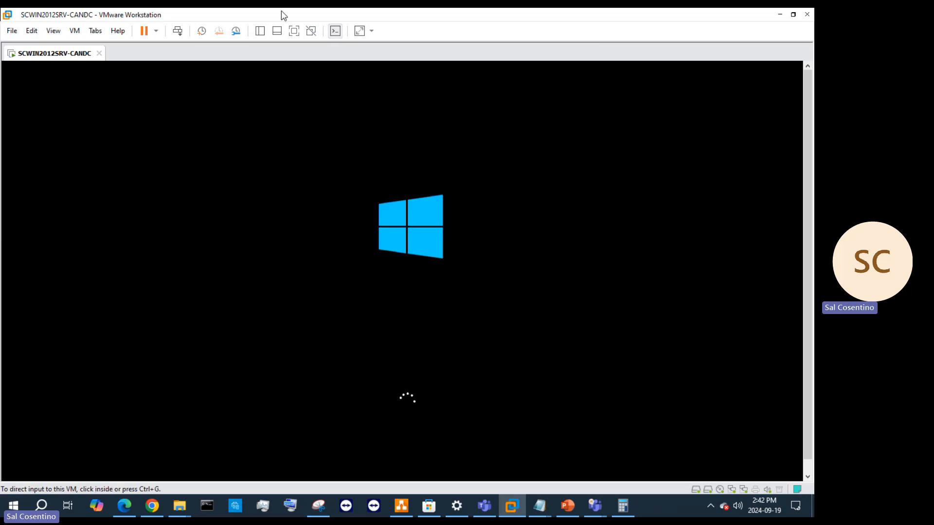
{"action": "right_click", "coordinate": [81, 55]}
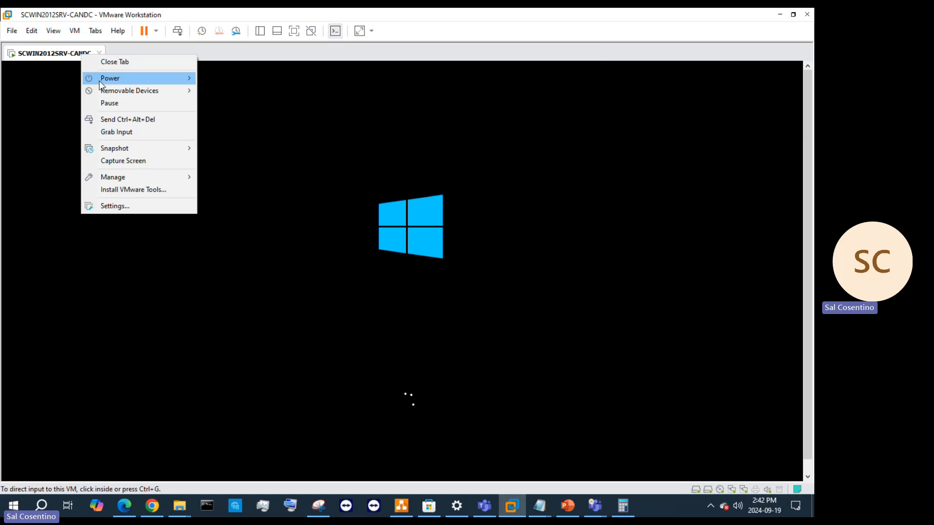
{"action": "mouse_move", "coordinate": [190, 78]}
{"action": "left_click", "coordinate": [261, 115]}
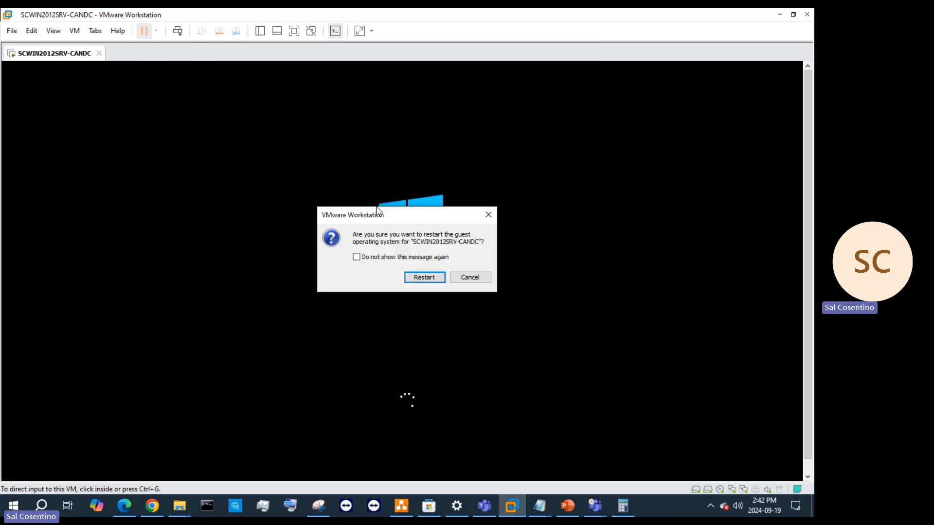
{"action": "left_click", "coordinate": [425, 277]}
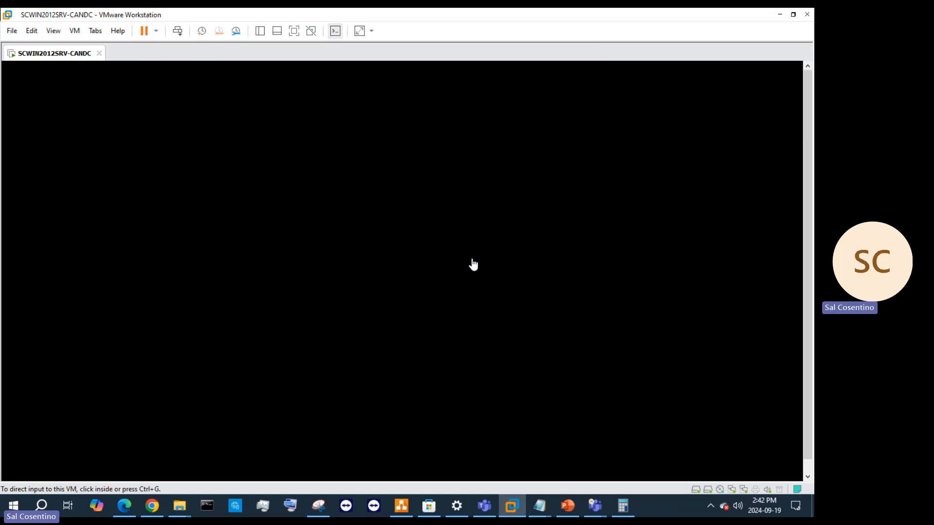
{"action": "left_click", "coordinate": [444, 277]}
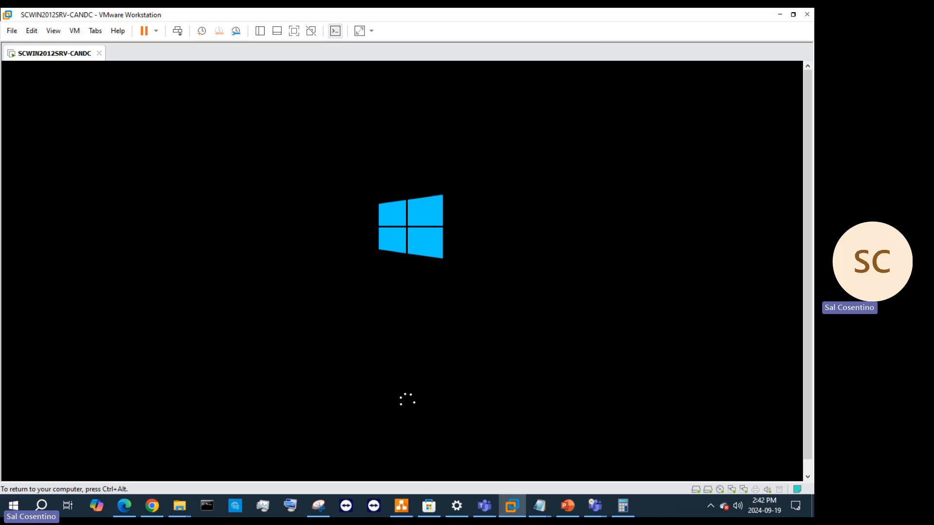
Step: Try again to reach BIOS setup by restarting the guest, minimizing the VMware help page and returning control to the virtual machine
{"action": "key", "text": "ctrl+alt"}
{"action": "right_click", "coordinate": [82, 57]}
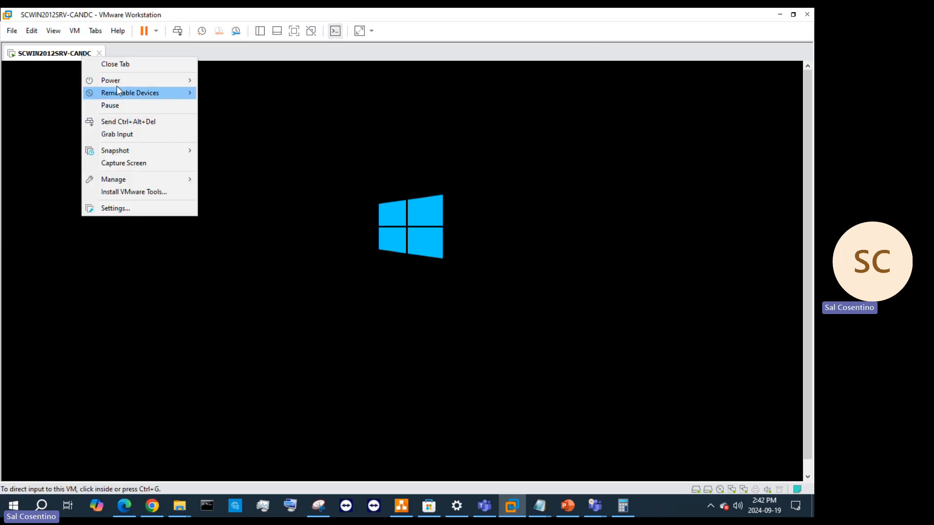
{"action": "mouse_move", "coordinate": [117, 80]}
{"action": "left_click", "coordinate": [233, 118]}
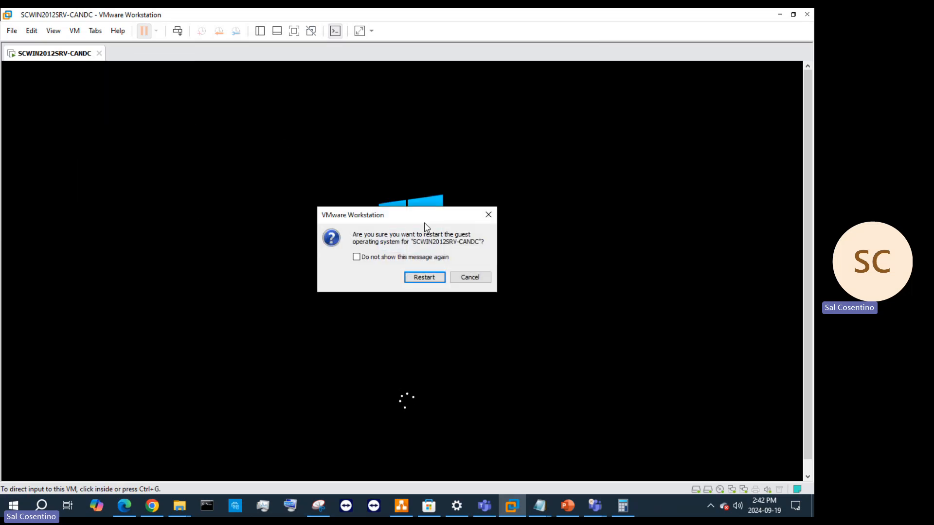
{"action": "left_click", "coordinate": [426, 278]}
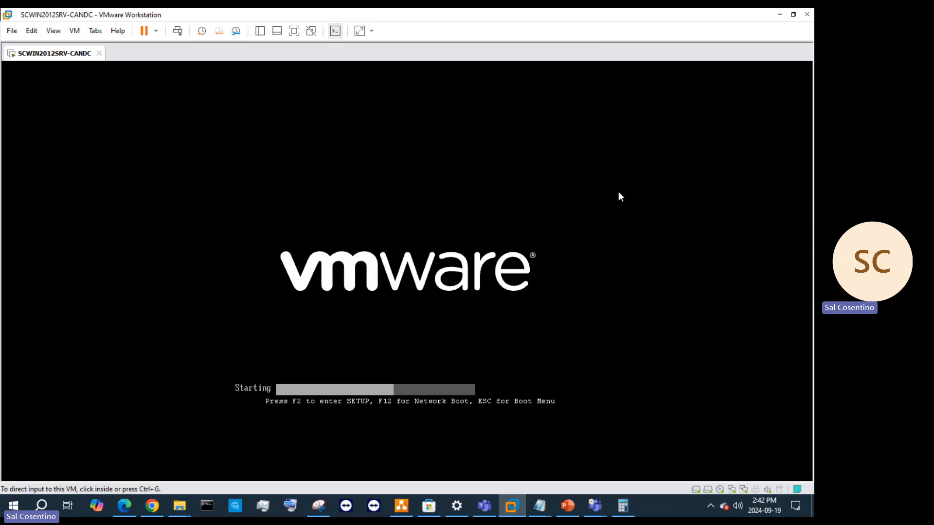
{"action": "key", "text": "F1"}
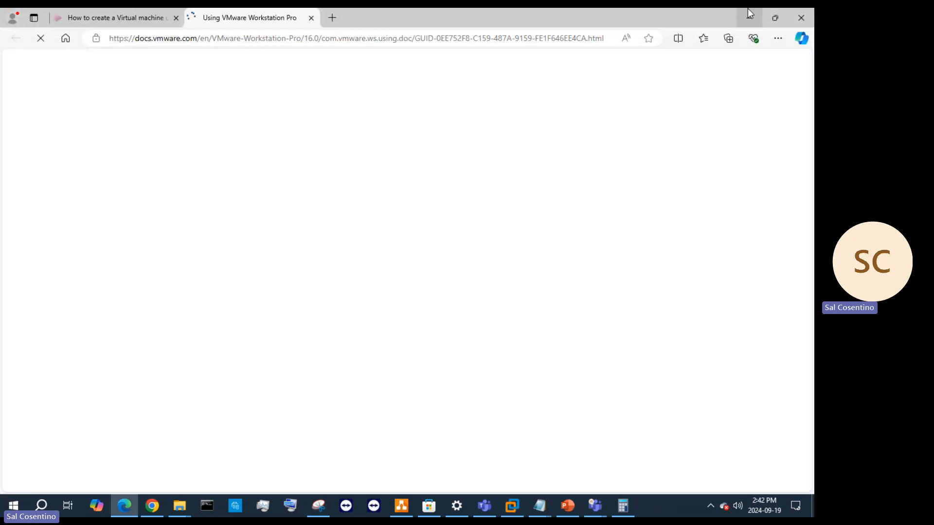
{"action": "left_click", "coordinate": [749, 18]}
{"action": "left_click", "coordinate": [458, 286]}
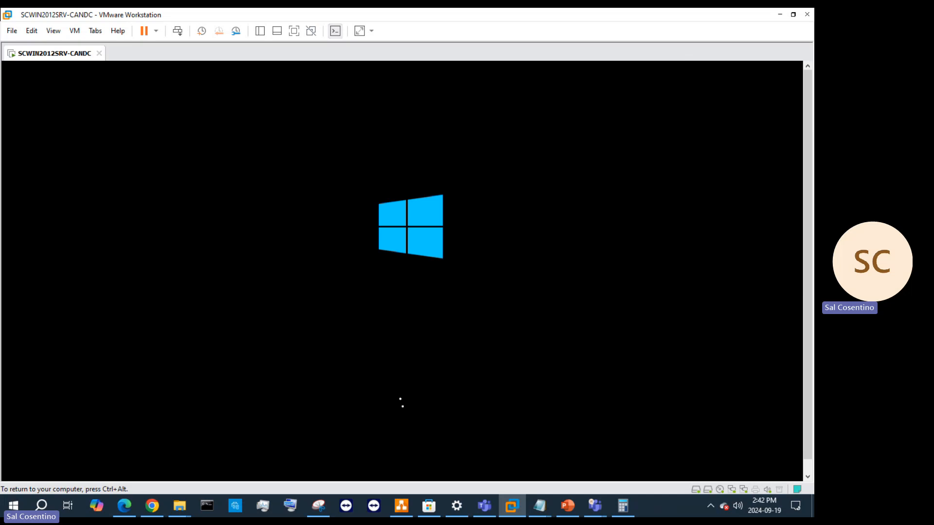
Step: Restart the SCWIN2012SRV-CANDC guest and enter the BIOS setup utility from its VMware startup screen
{"action": "key", "text": "ctrl+alt"}
{"action": "right_click", "coordinate": [67, 55]}
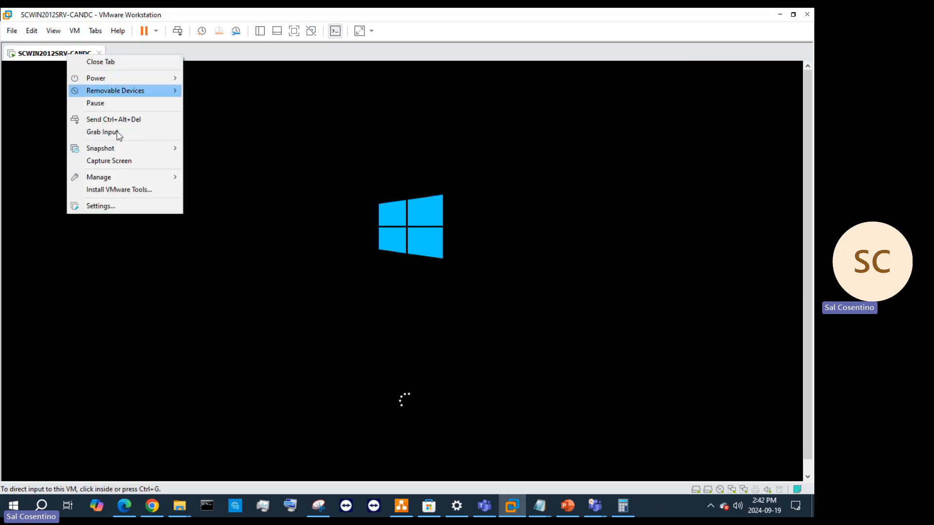
{"action": "mouse_move", "coordinate": [136, 79]}
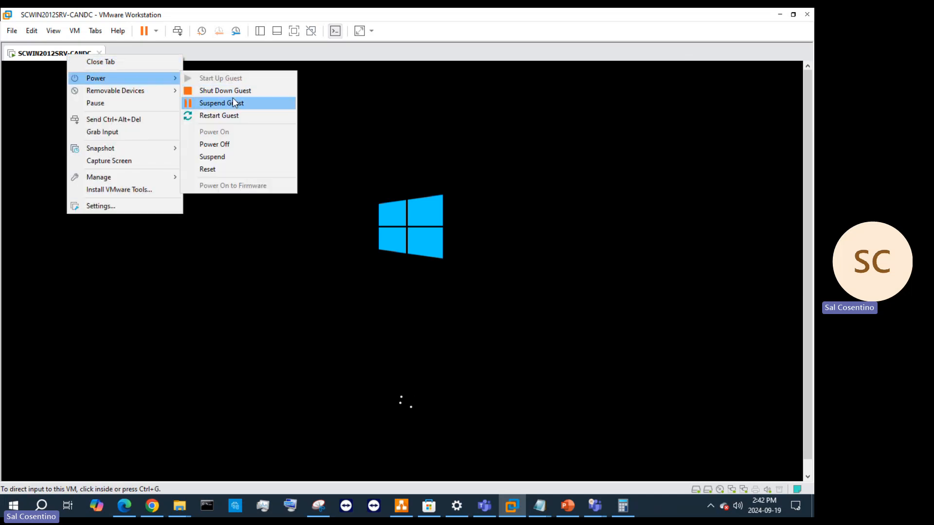
{"action": "left_click", "coordinate": [232, 115]}
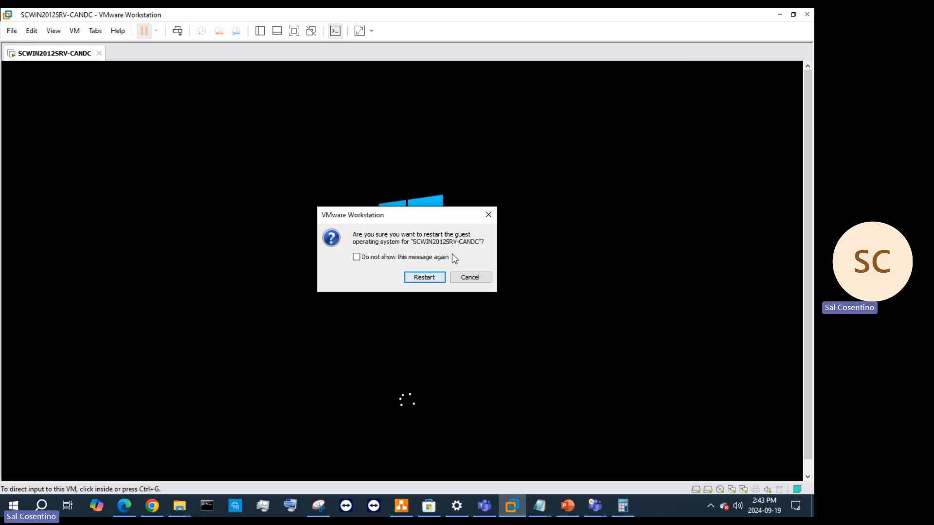
{"action": "left_click", "coordinate": [424, 277]}
{"action": "left_click", "coordinate": [521, 156]}
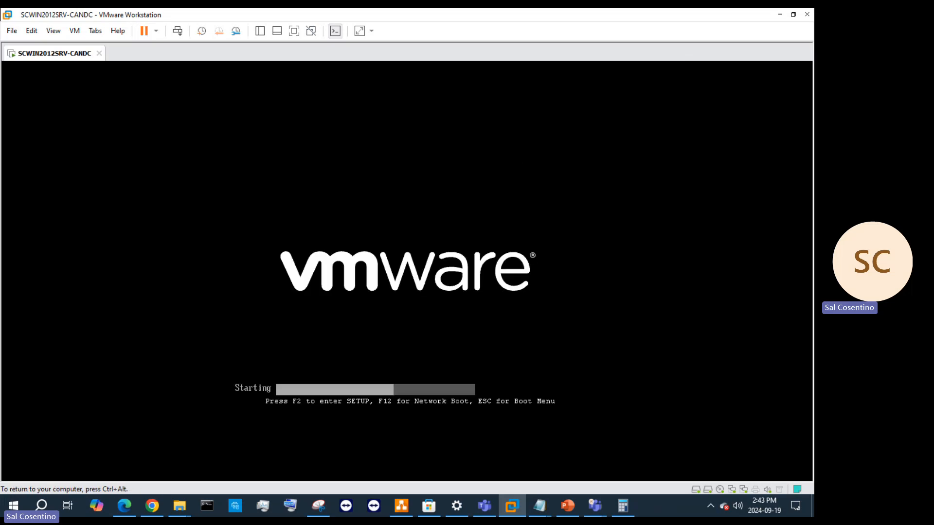
{"action": "key", "text": "F2"}
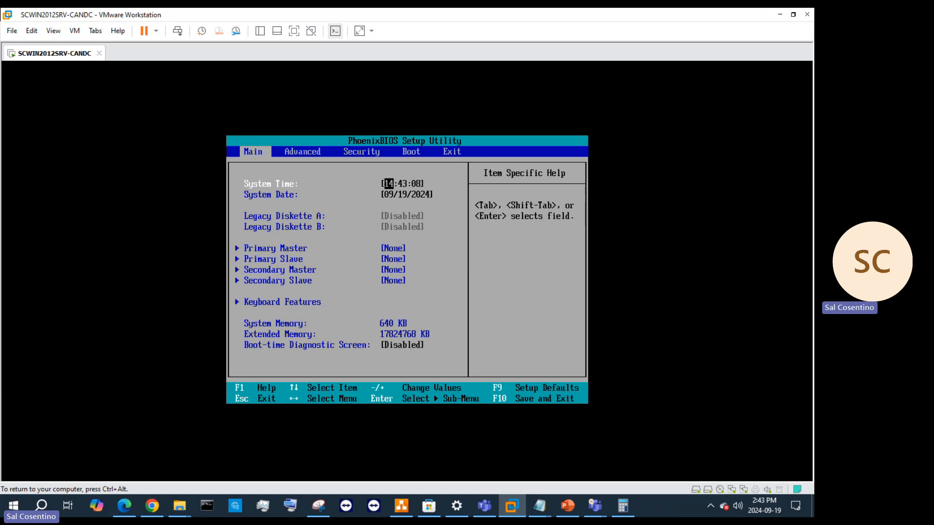
Step: Examine the Main page of the BIOS setup, including the Primary and Secondary Master and Slave drive entries
{"action": "key", "text": "Right"}
{"action": "key", "text": "Left"}
{"action": "key", "text": "Down"}
{"action": "key", "text": "Down"}
{"action": "key", "text": "Down"}
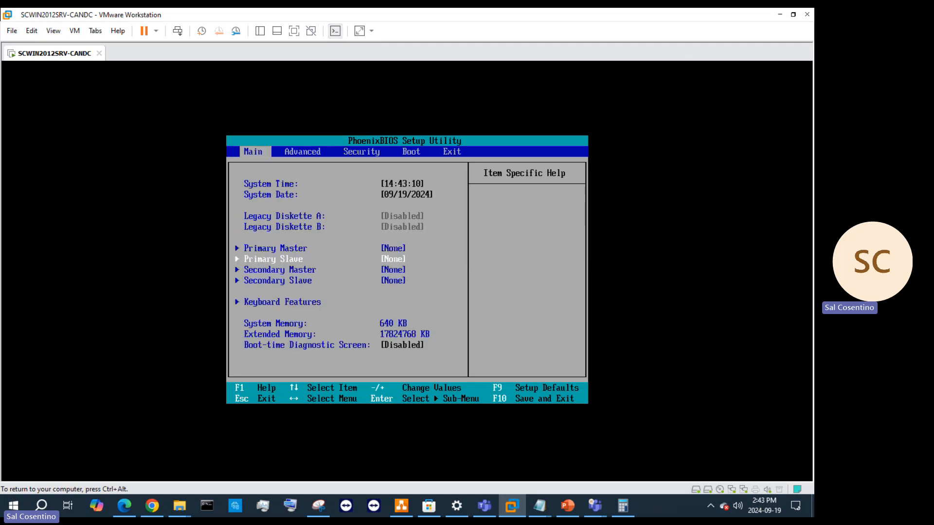
{"action": "key", "text": "Down"}
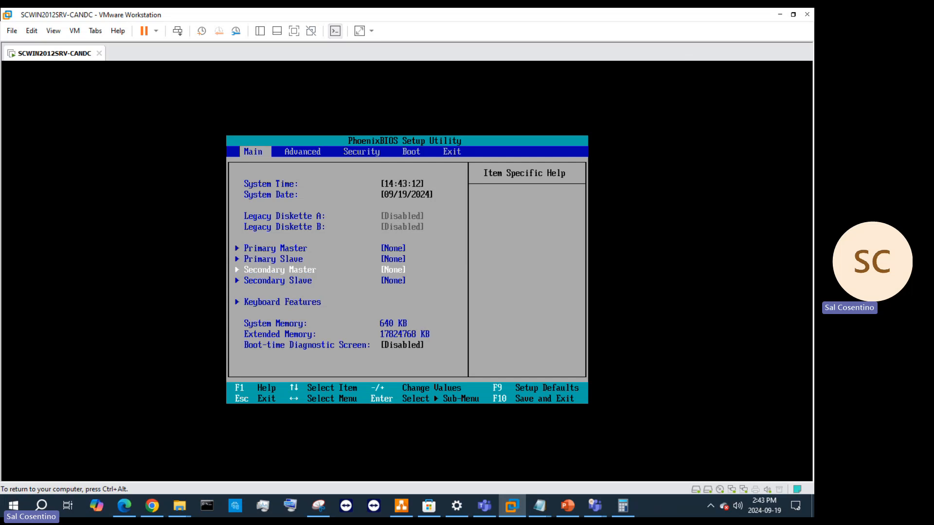
{"action": "key", "text": "Down"}
{"action": "key", "text": "Down"}
Step: Review the Advanced page's items down to Advanced Chipset Control and the password options on the Security page
{"action": "key", "text": "Right"}
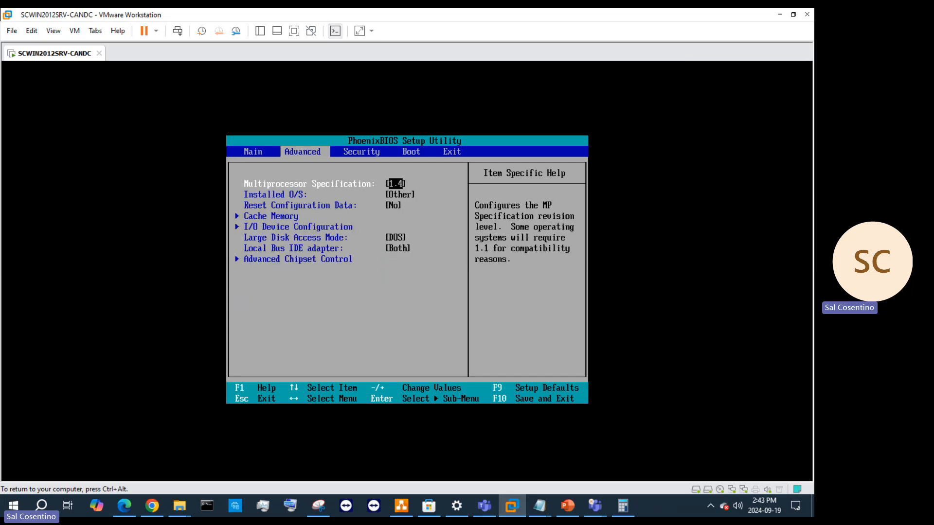
{"action": "key", "text": "Down"}
{"action": "key", "text": "Down"}
{"action": "key", "text": "Down"}
{"action": "key", "text": "Down"}
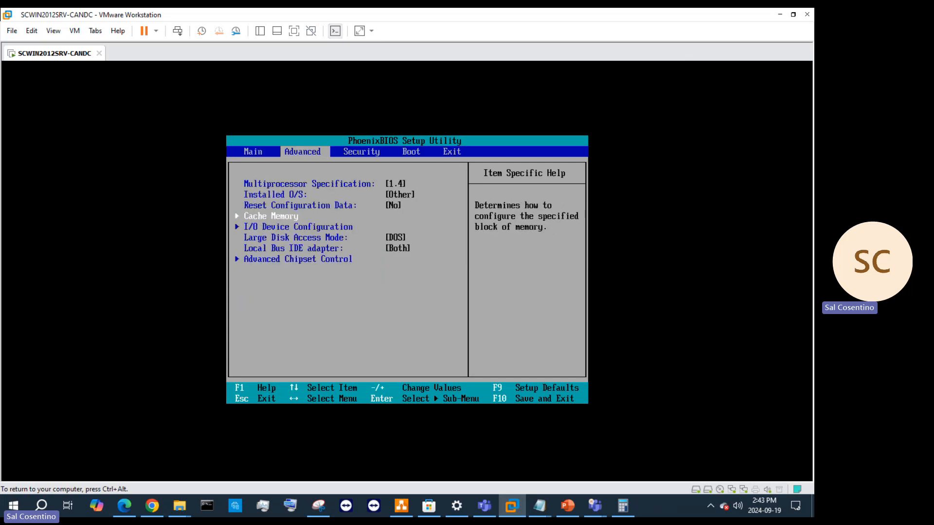
{"action": "key", "text": "Down"}
{"action": "key", "text": "Down"}
{"action": "key", "text": "Down"}
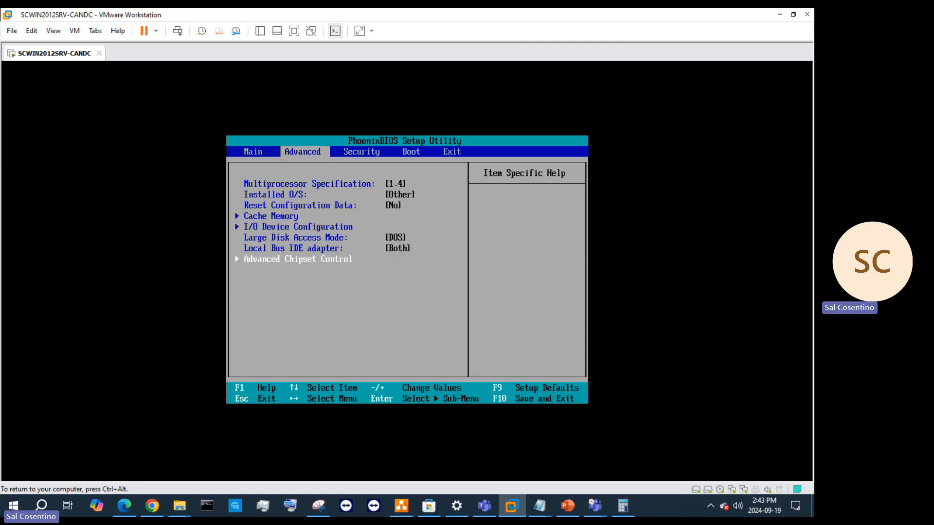
{"action": "key", "text": "Right"}
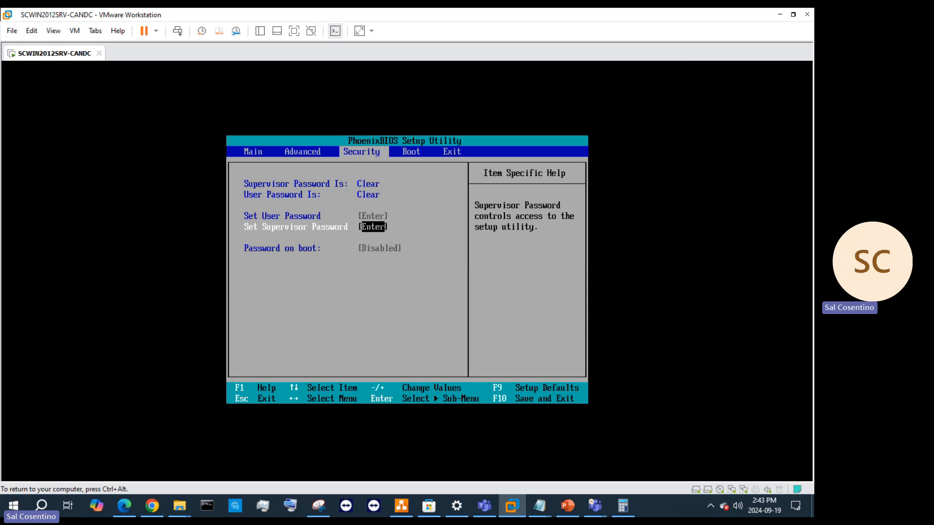
Step: Examine the boot device entries on the Boot page, from Removable Devices through Network boot from Intel E1000e
{"action": "key", "text": "Right"}
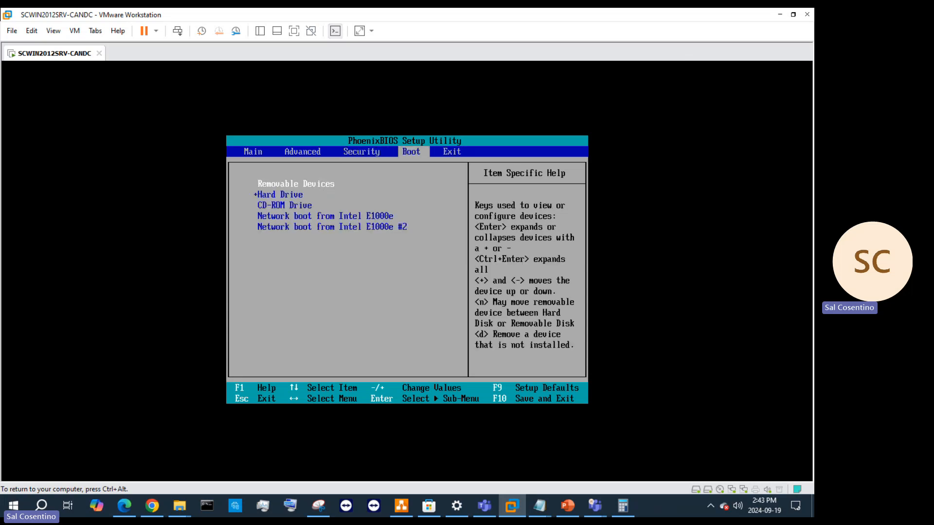
{"action": "key", "text": "Down"}
{"action": "key", "text": "Down"}
{"action": "key", "text": "Down"}
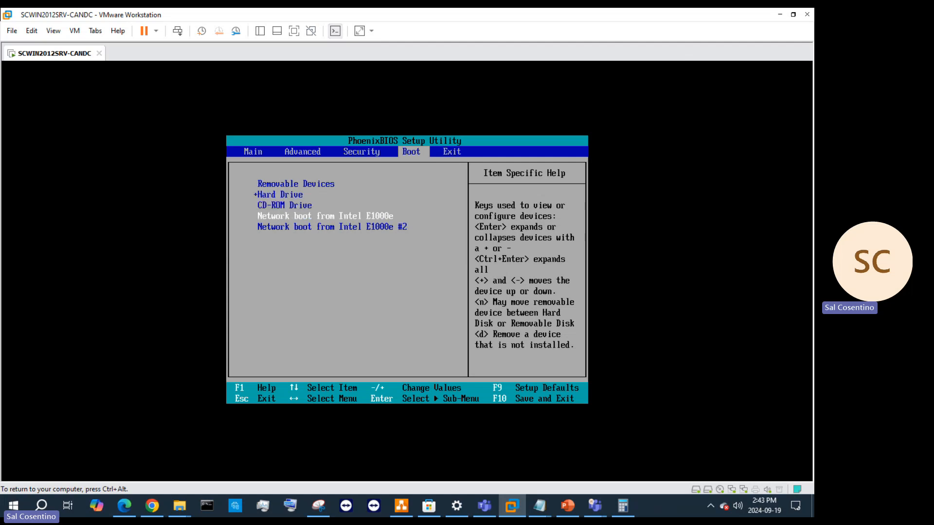
{"action": "key", "text": "Up"}
{"action": "key", "text": "Up"}
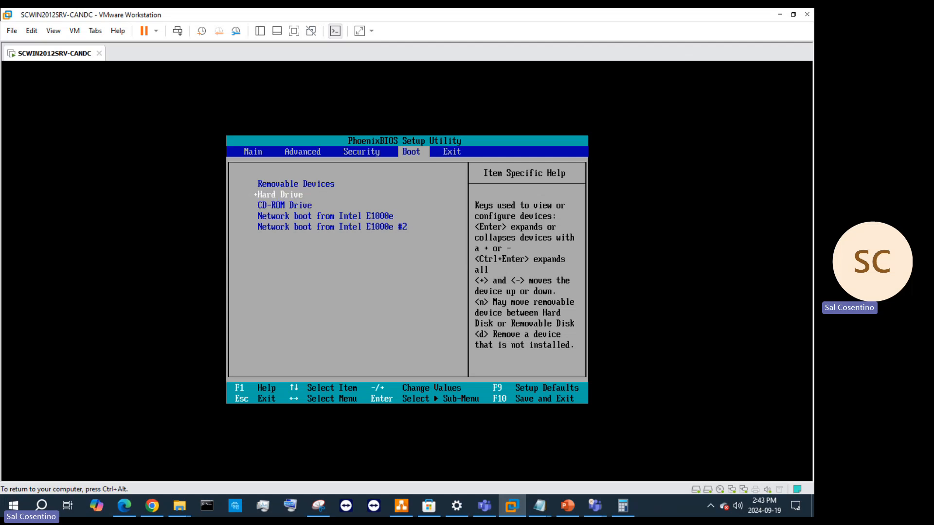
{"action": "key", "text": "Up"}
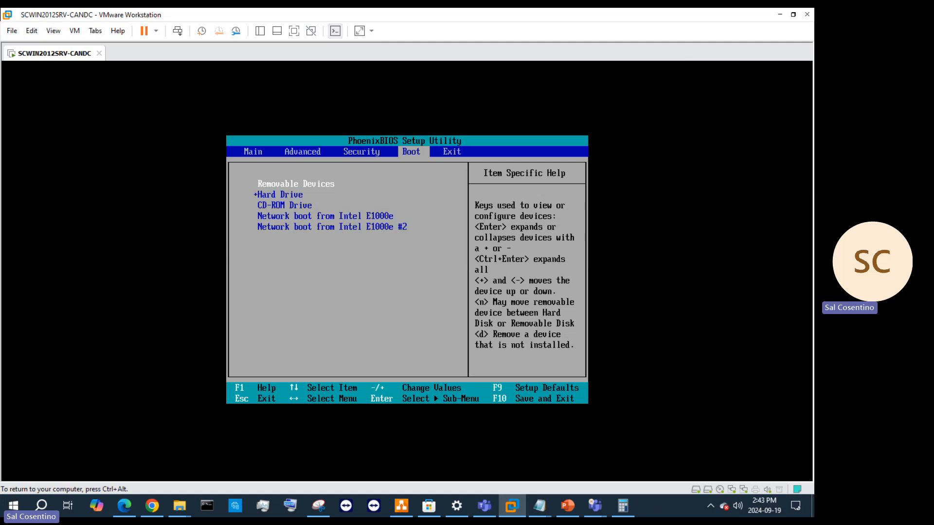
Step: Try moving the Network boot from Intel E1000e entry up the boot order and back down
{"action": "key", "text": "Down"}
{"action": "key", "text": "Down"}
{"action": "key", "text": "Down"}
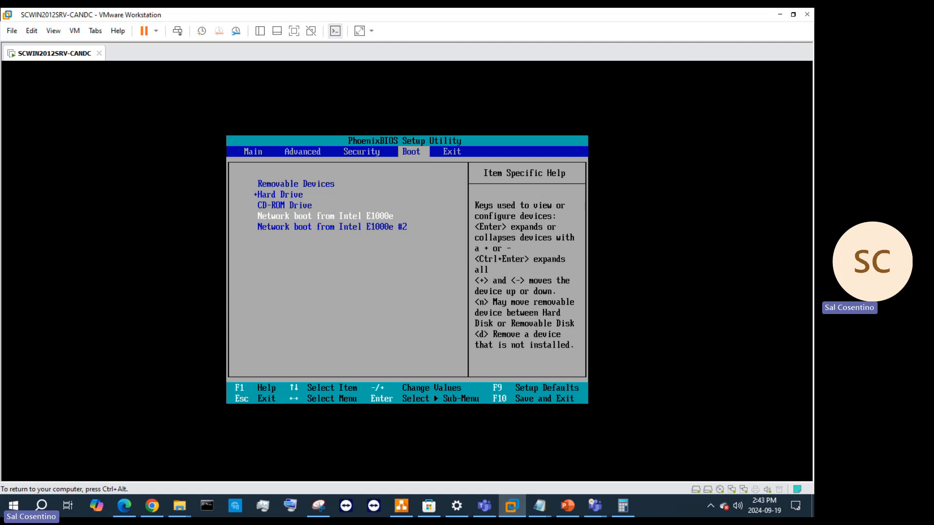
{"action": "key", "text": "plus"}
{"action": "key", "text": "minus"}
{"action": "key", "text": "Down"}
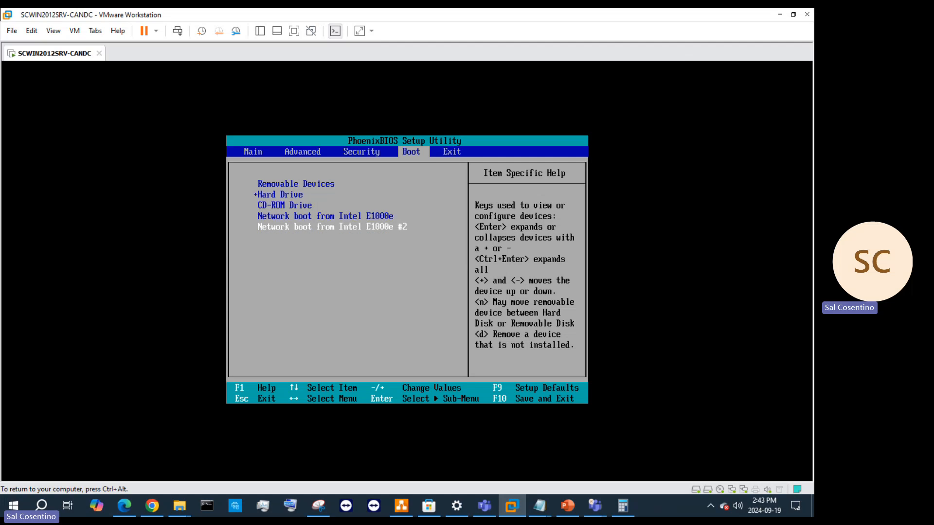
Step: Look over the Exit page's options and go back through the Main page to the Security page
{"action": "key", "text": "Right"}
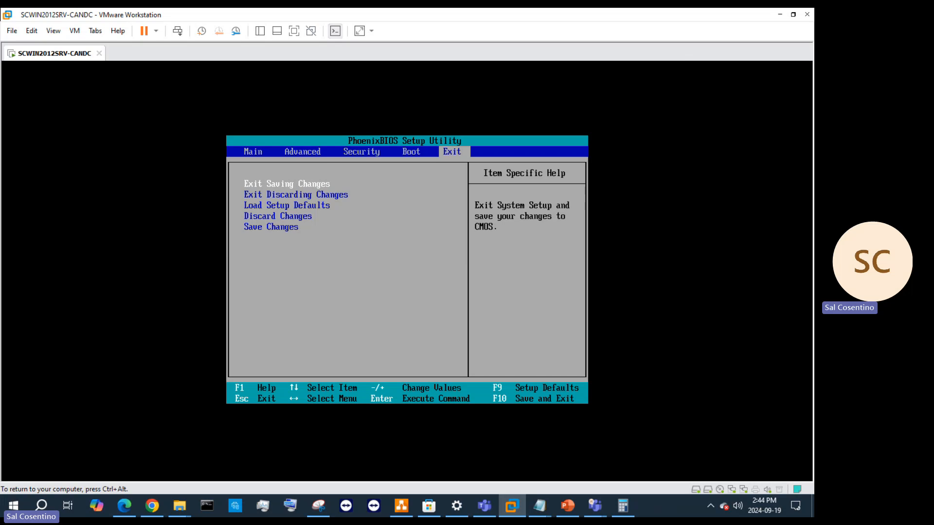
{"action": "key", "text": "Left"}
{"action": "key", "text": "Left"}
{"action": "key", "text": "Left"}
{"action": "key", "text": "Left"}
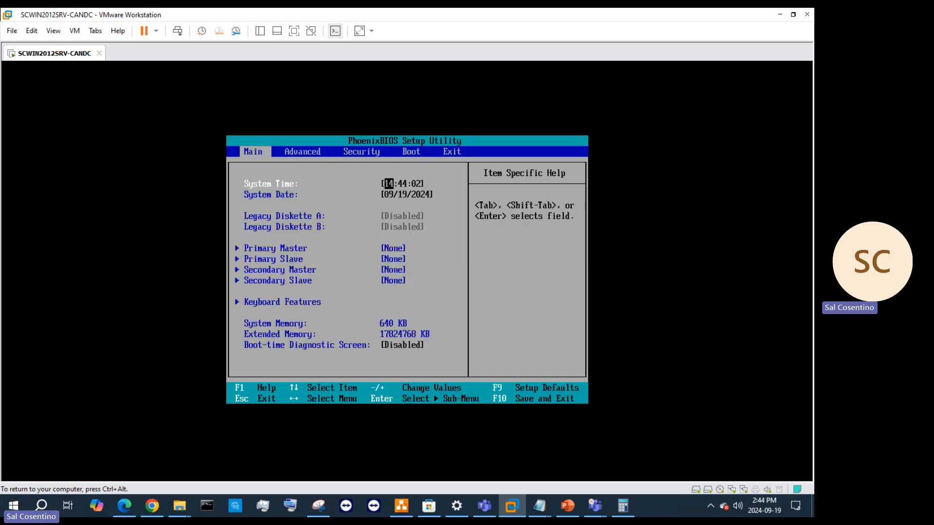
{"action": "key", "text": "Right"}
{"action": "key", "text": "Right"}
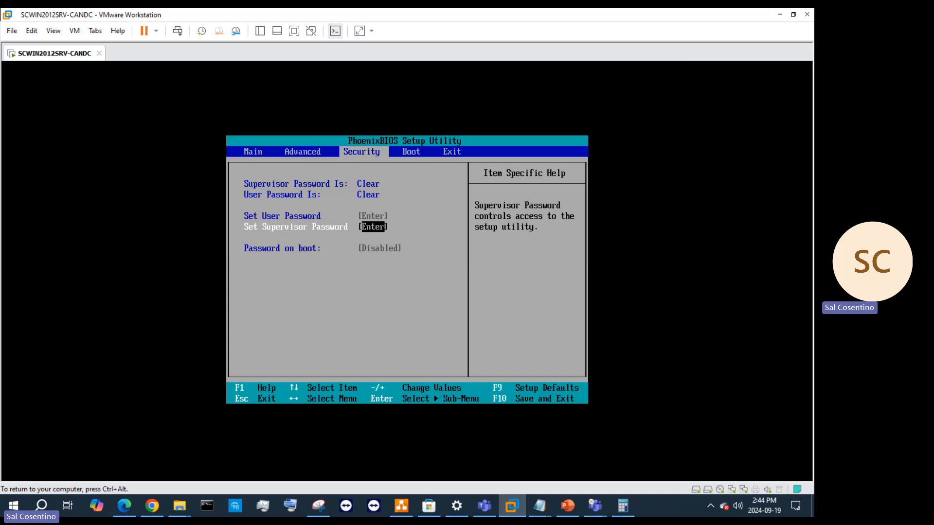
Step: Read the BIOS setup's General Help, close it and go to the Exit page
{"action": "key", "text": "F1"}
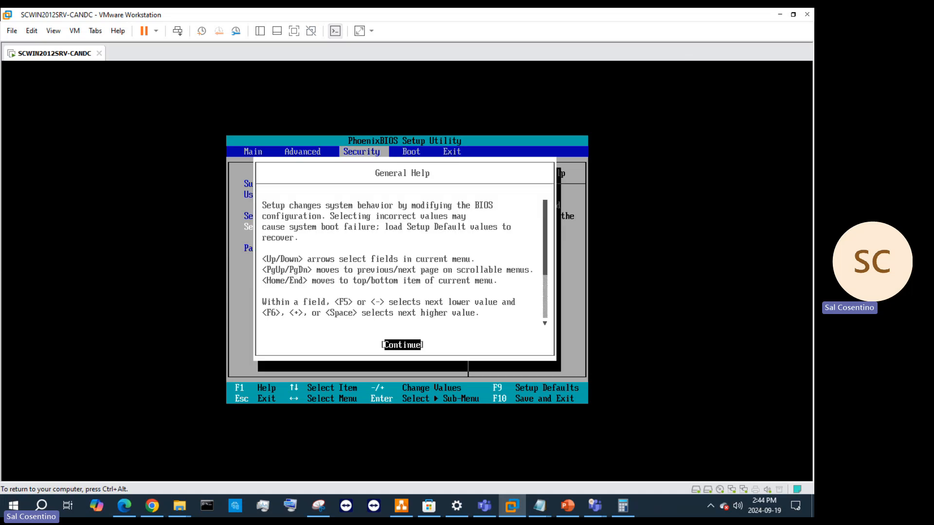
{"action": "key", "text": "Return"}
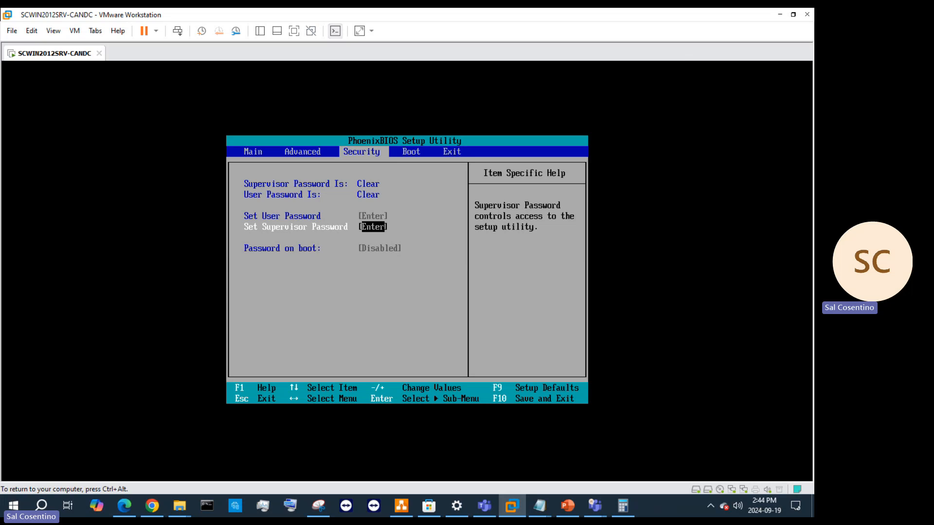
{"action": "key", "text": "Right"}
{"action": "key", "text": "Right"}
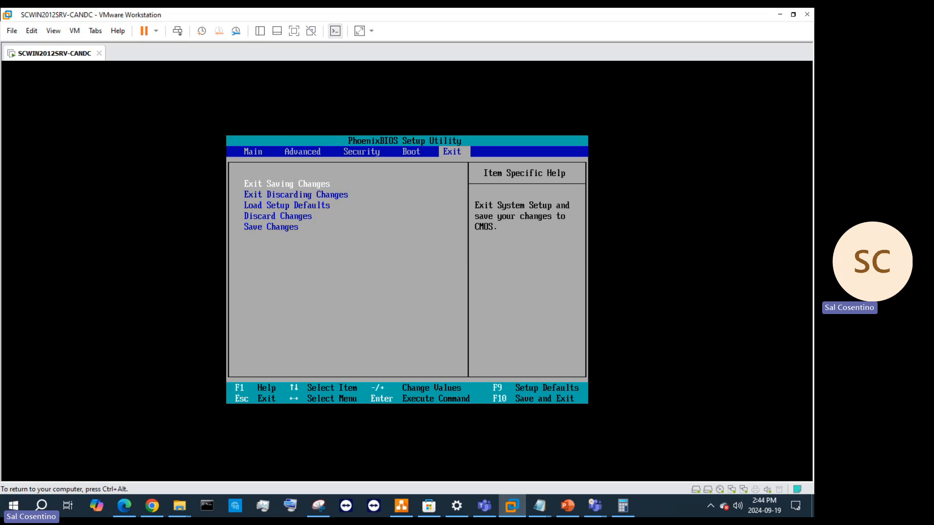
Step: Discard the BIOS changes by loading the previous configuration, and exit the setup discarding changes
{"action": "key", "text": "Down"}
{"action": "key", "text": "Down"}
{"action": "key", "text": "Down"}
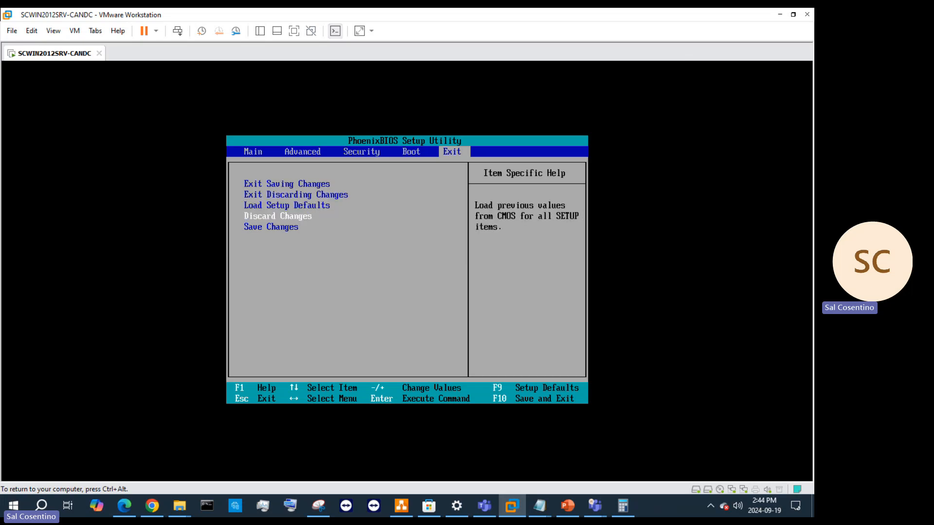
{"action": "key", "text": "Return"}
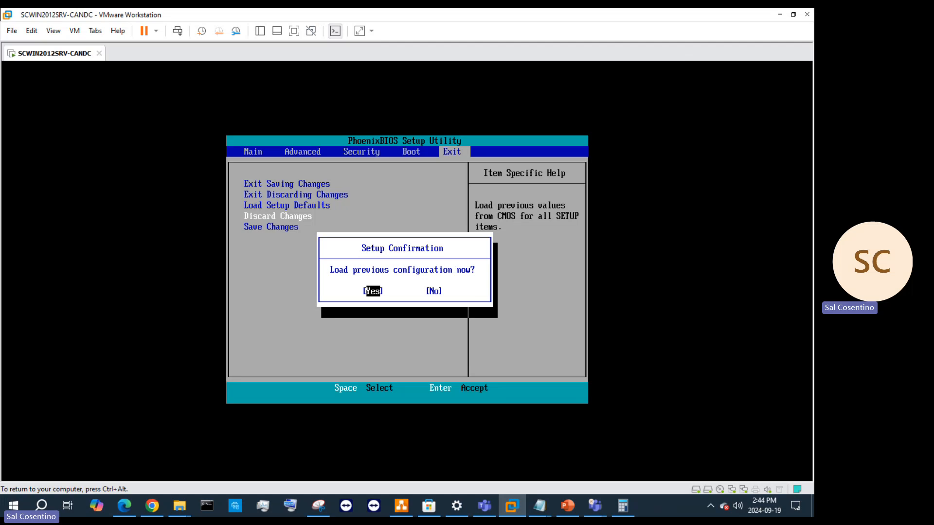
{"action": "key", "text": "Return"}
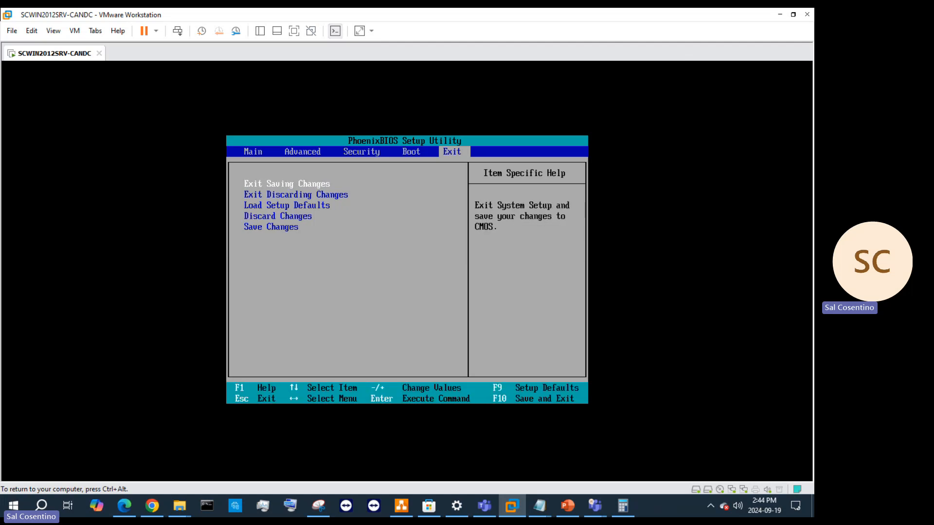
{"action": "key", "text": "Down"}
{"action": "key", "text": "Return"}
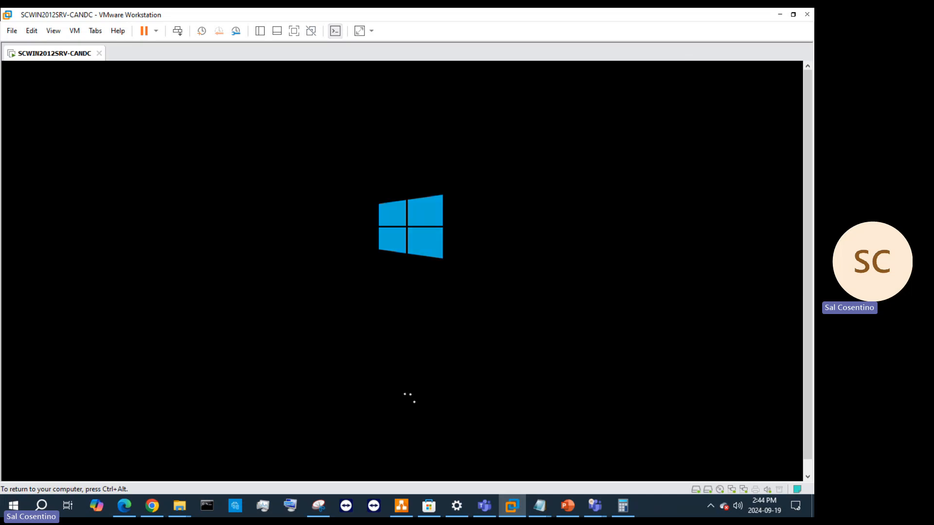
{"action": "key", "text": "ctrl+alt"}
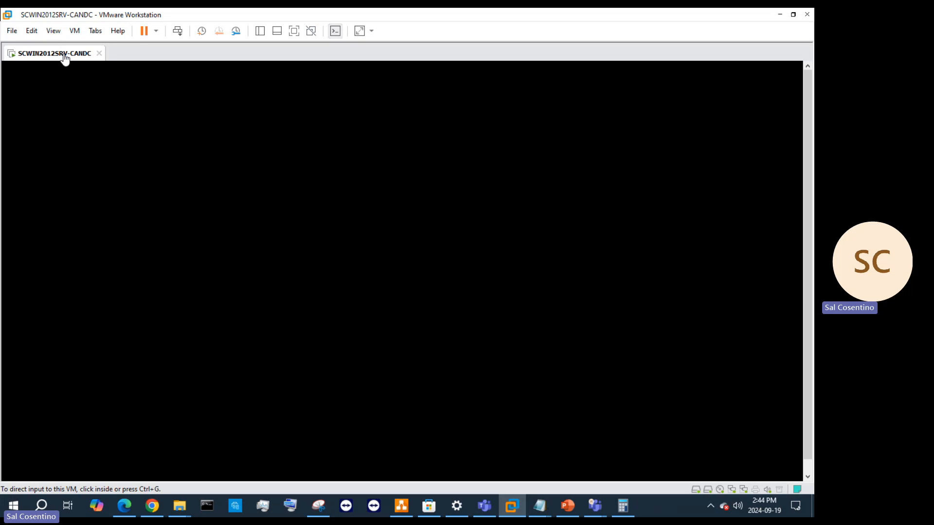
{"action": "right_click", "coordinate": [64, 53]}
{"action": "mouse_move", "coordinate": [132, 78]}
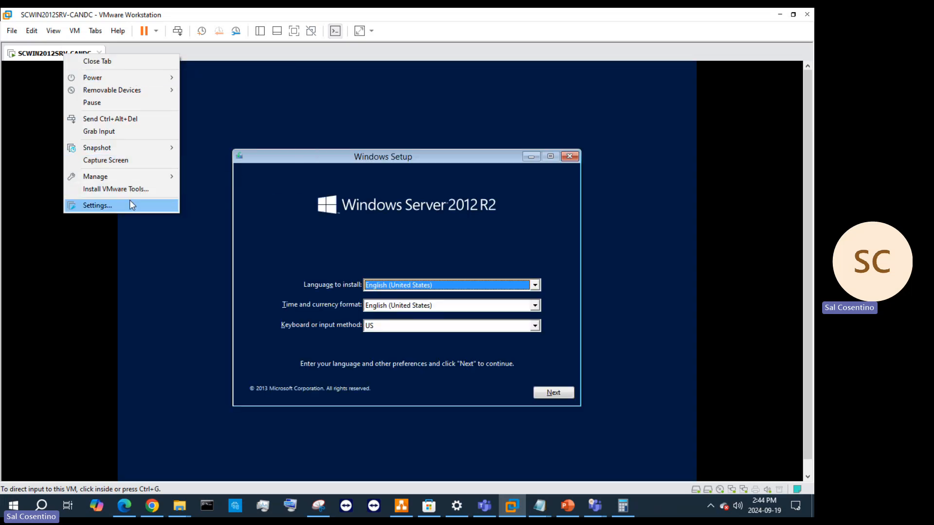
Step: Set the Windows Setup time and currency format to English (Canada)
{"action": "left_click", "coordinate": [438, 304]}
{"action": "left_click", "coordinate": [437, 305]}
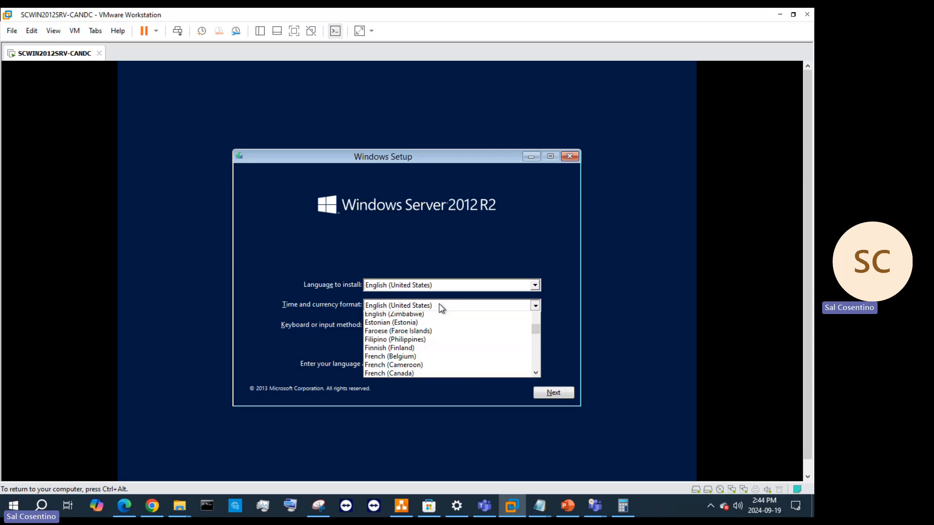
{"action": "key", "text": "Up"}
{"action": "key", "text": "Up"}
{"action": "key", "text": "Up"}
{"action": "key", "text": "Up"}
{"action": "key", "text": "Up"}
{"action": "key", "text": "Up"}
{"action": "key", "text": "Up"}
{"action": "key", "text": "Up"}
{"action": "key", "text": "Up"}
{"action": "key", "text": "Up"}
{"action": "key", "text": "Up"}
{"action": "key", "text": "Up"}
{"action": "key", "text": "Up"}
{"action": "key", "text": "Up"}
{"action": "key", "text": "Up"}
{"action": "key", "text": "Up"}
{"action": "key", "text": "Up"}
{"action": "key", "text": "Up"}
{"action": "key", "text": "Up"}
{"action": "key", "text": "Up"}
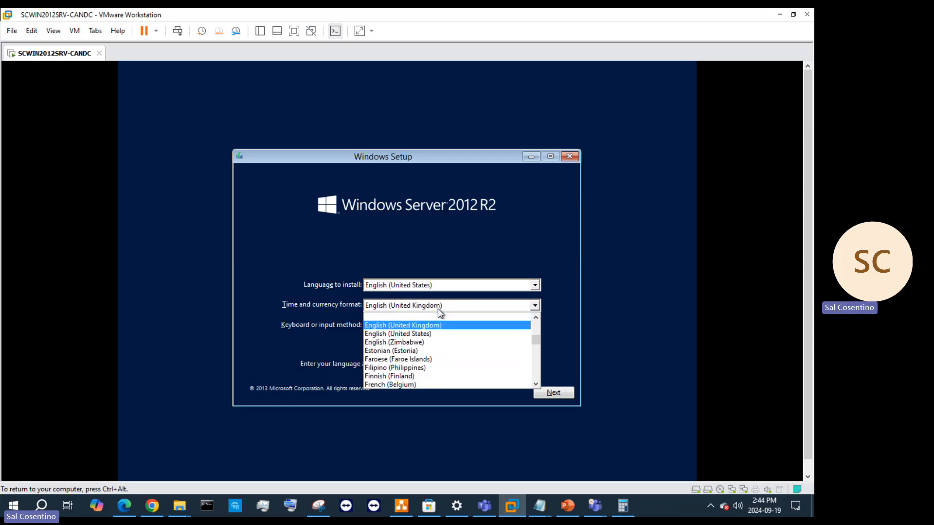
{"action": "key", "text": "Down"}
{"action": "key", "text": "Down"}
{"action": "key", "text": "Down"}
{"action": "key", "text": "Down"}
{"action": "key", "text": "Down"}
{"action": "key", "text": "Down"}
{"action": "key", "text": "Down"}
{"action": "key", "text": "Down"}
{"action": "key", "text": "Down"}
{"action": "key", "text": "Down"}
{"action": "key", "text": "Down"}
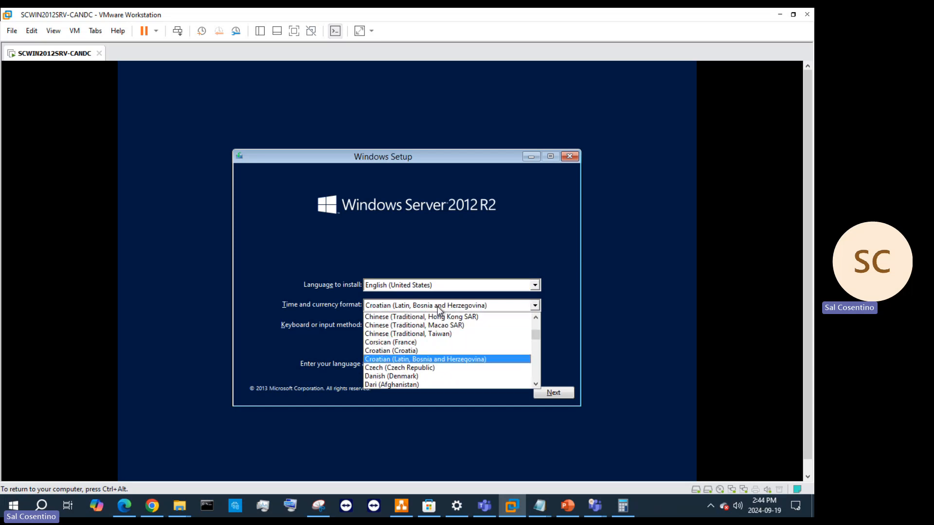
{"action": "key", "text": "Down"}
{"action": "key", "text": "Down"}
{"action": "key", "text": "Down"}
{"action": "key", "text": "Down"}
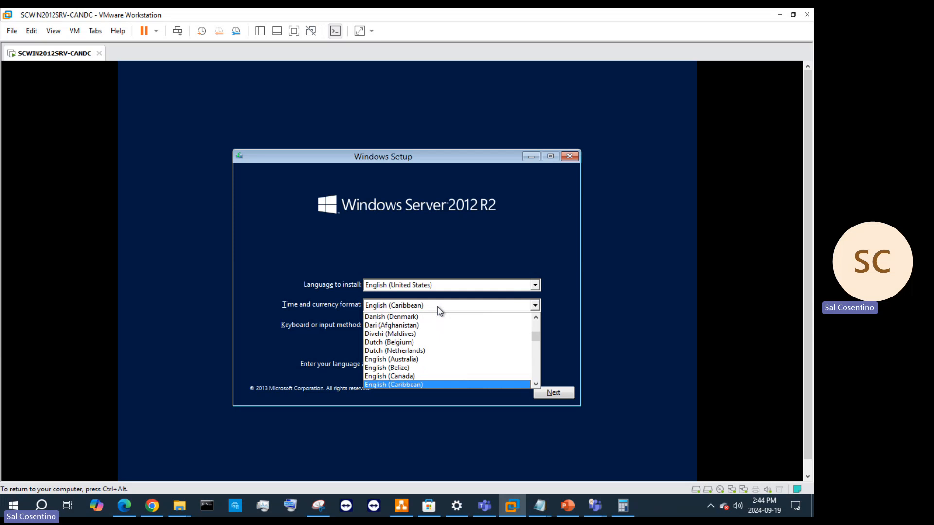
{"action": "key", "text": "Up"}
{"action": "key", "text": "Return"}
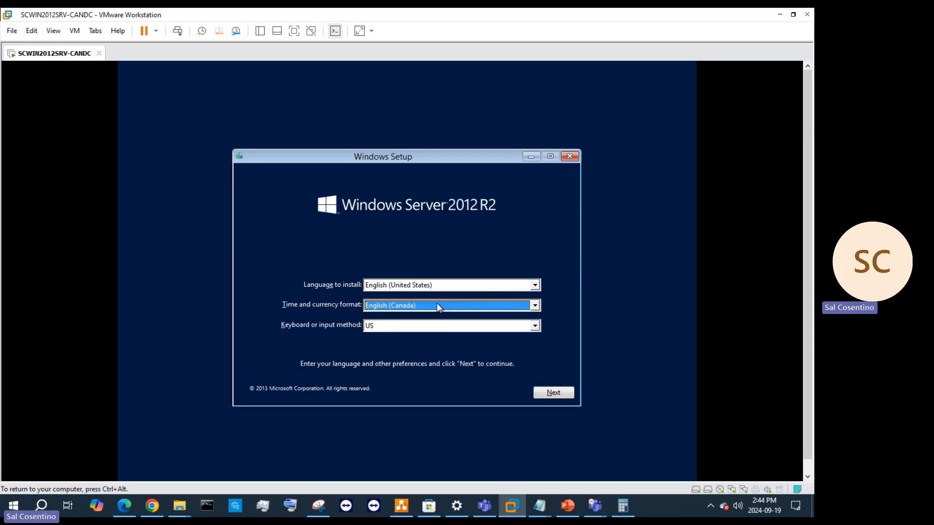
{"action": "left_click", "coordinate": [411, 308]}
{"action": "scroll", "coordinate": [424, 346], "scroll_direction": "down", "scroll_amount": 3}
{"action": "scroll", "coordinate": [424, 340], "scroll_direction": "up", "scroll_amount": 3}
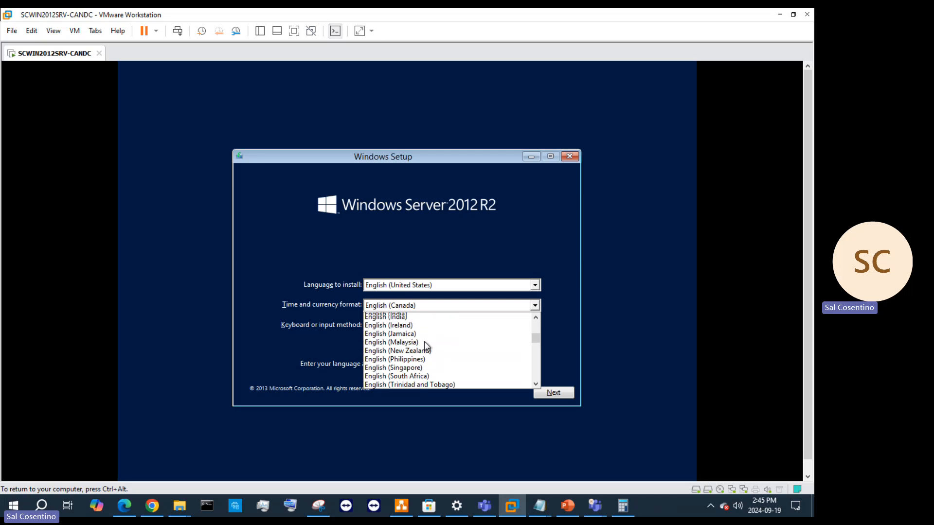
{"action": "left_click", "coordinate": [545, 216]}
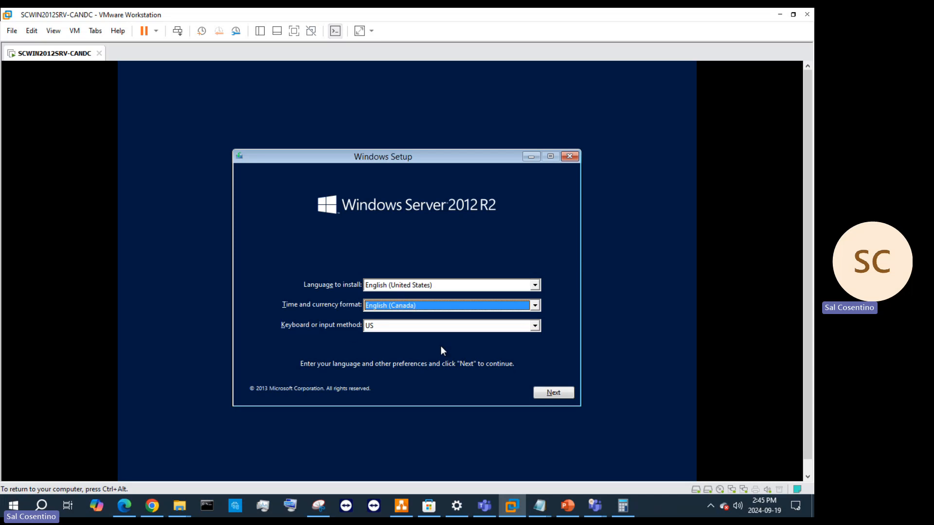
Step: Start the installation with these preferences and choose the Windows Server 2012 R2 Datacenter Evaluation (Server with a GUI) edition
{"action": "left_click", "coordinate": [556, 392]}
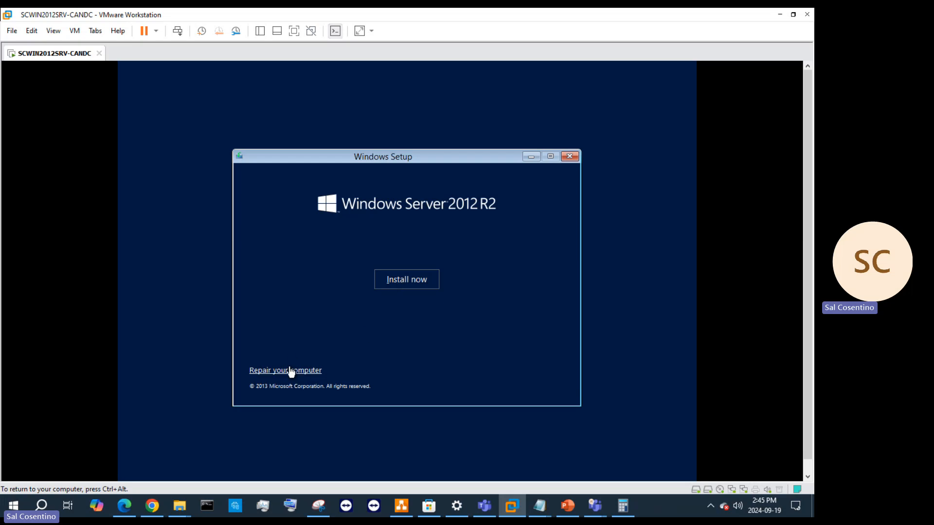
{"action": "left_click", "coordinate": [415, 275]}
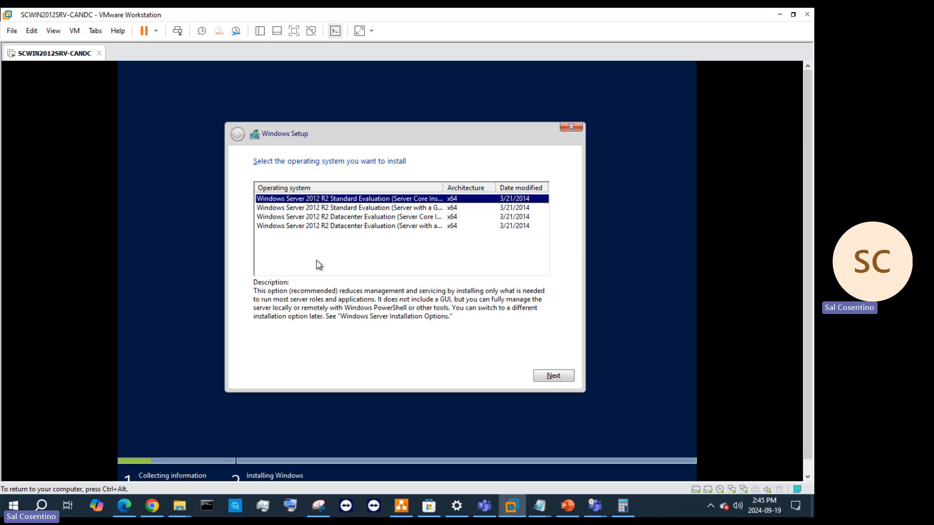
{"action": "key", "text": "Down"}
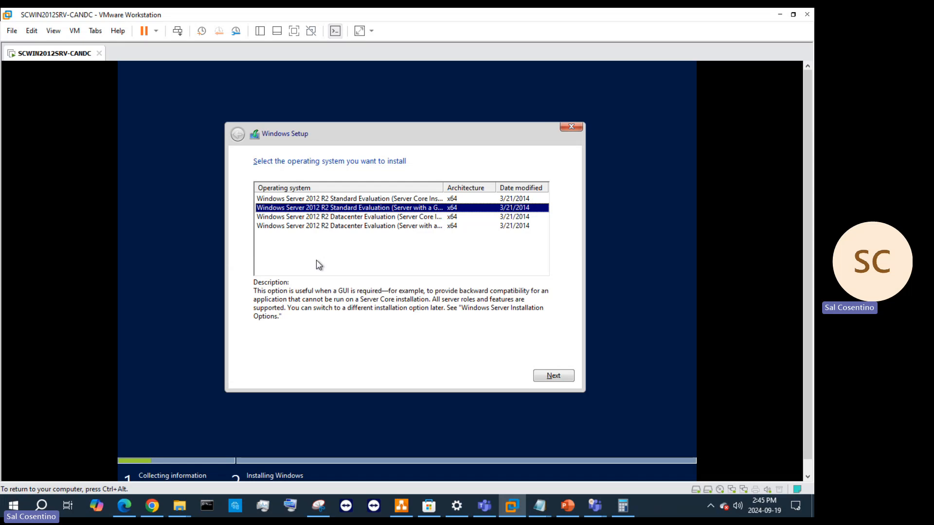
{"action": "key", "text": "Up"}
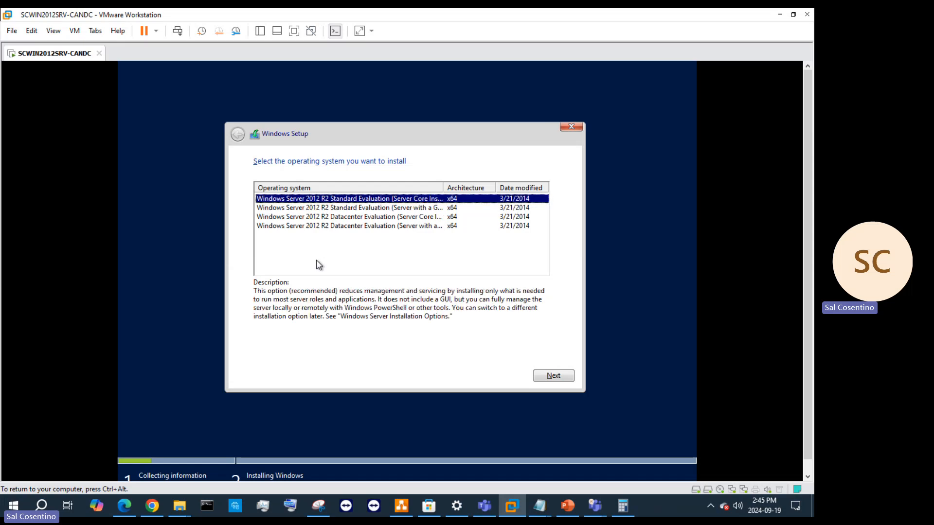
{"action": "key", "text": "Down"}
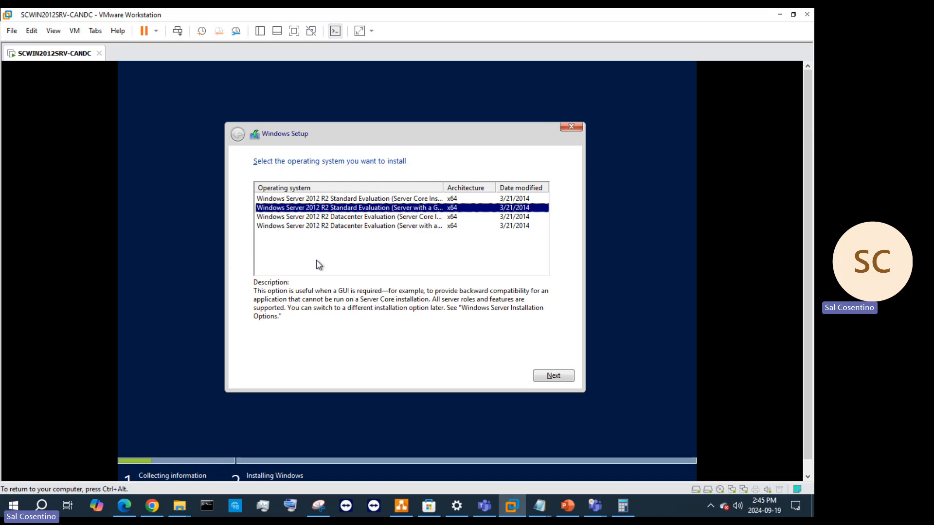
{"action": "key", "text": "Down"}
{"action": "key", "text": "Up"}
{"action": "key", "text": "Up"}
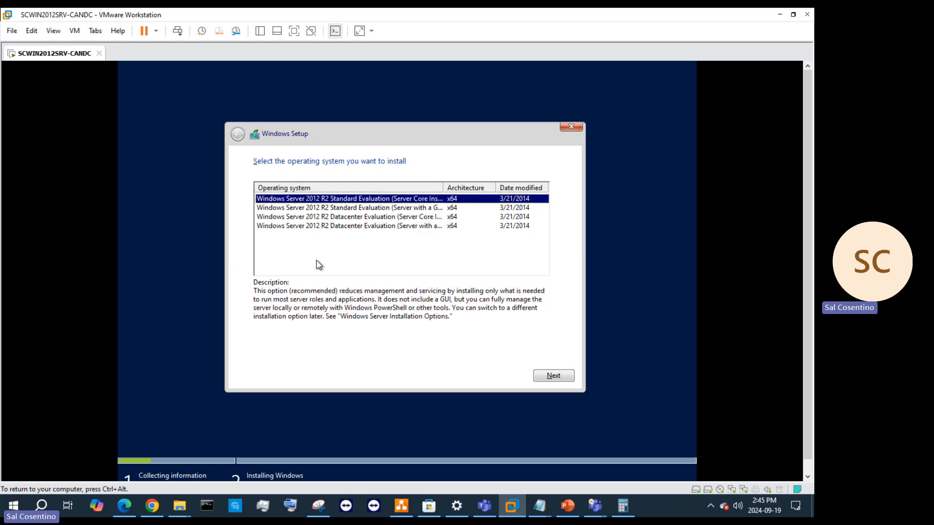
{"action": "key", "text": "Down"}
{"action": "key", "text": "Down"}
{"action": "key", "text": "Down"}
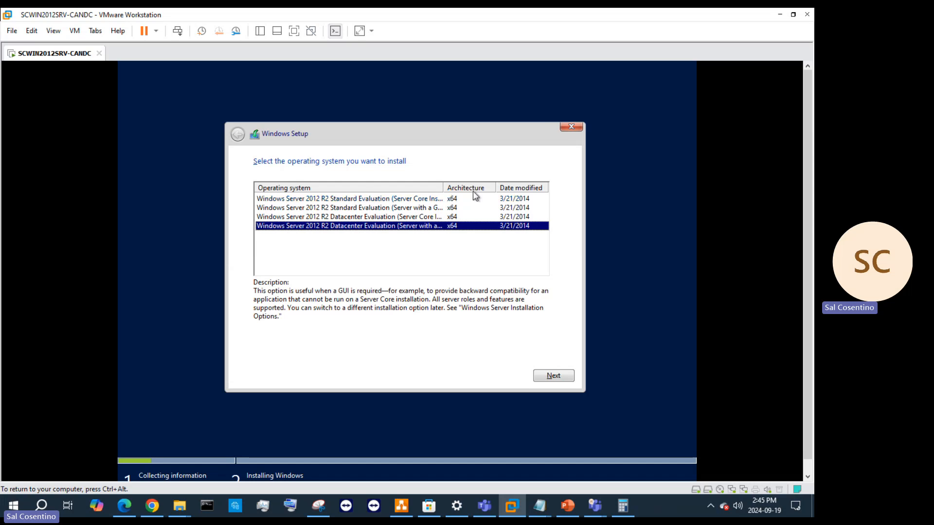
{"action": "left_click", "coordinate": [561, 379]}
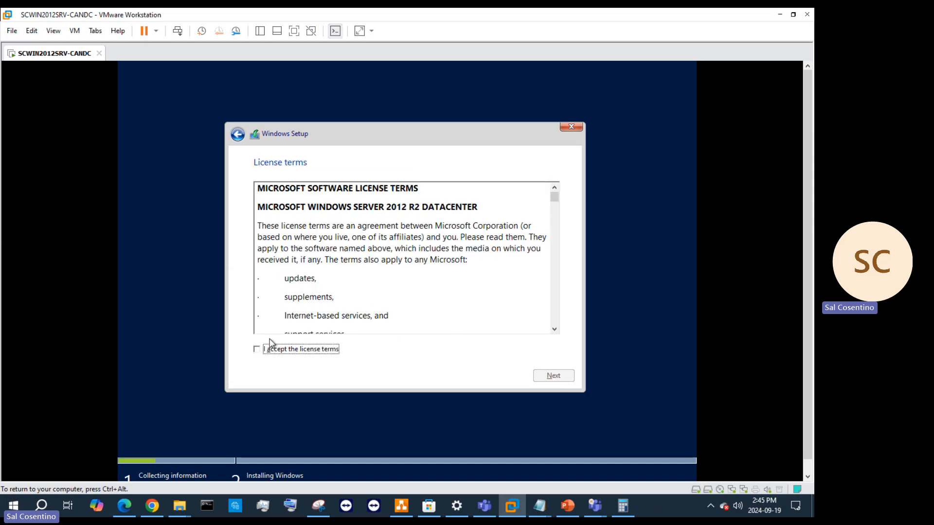
Step: Accept the license terms and choose the installation type Custom: Install Windows only (advanced)
{"action": "left_click", "coordinate": [257, 349]}
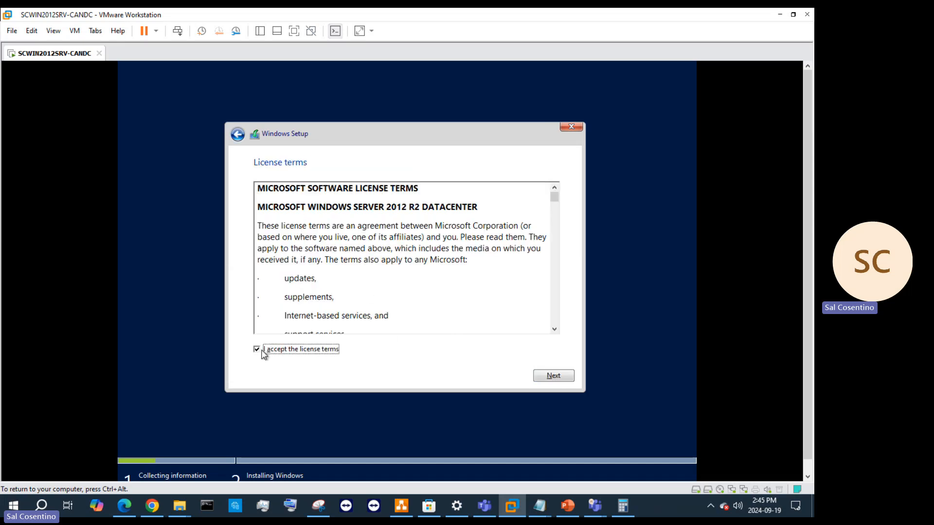
{"action": "left_click", "coordinate": [552, 377]}
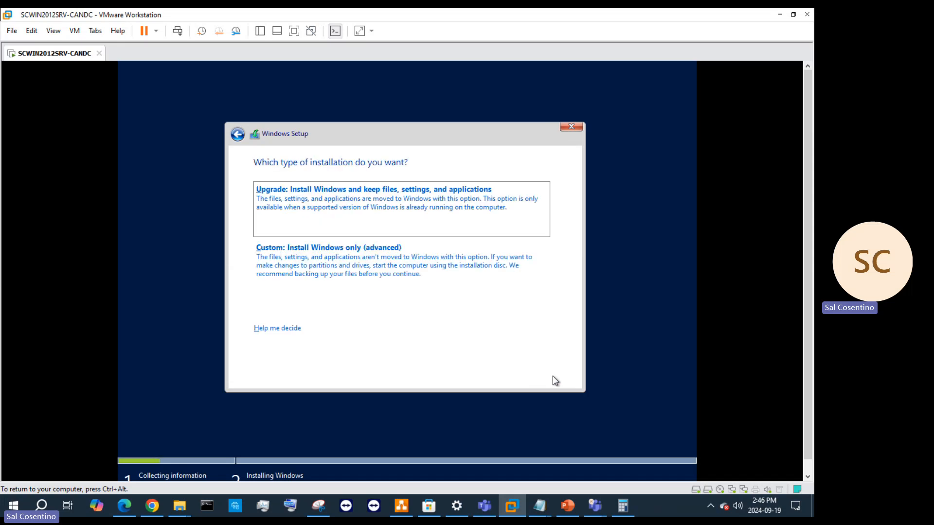
{"action": "left_click", "coordinate": [390, 261]}
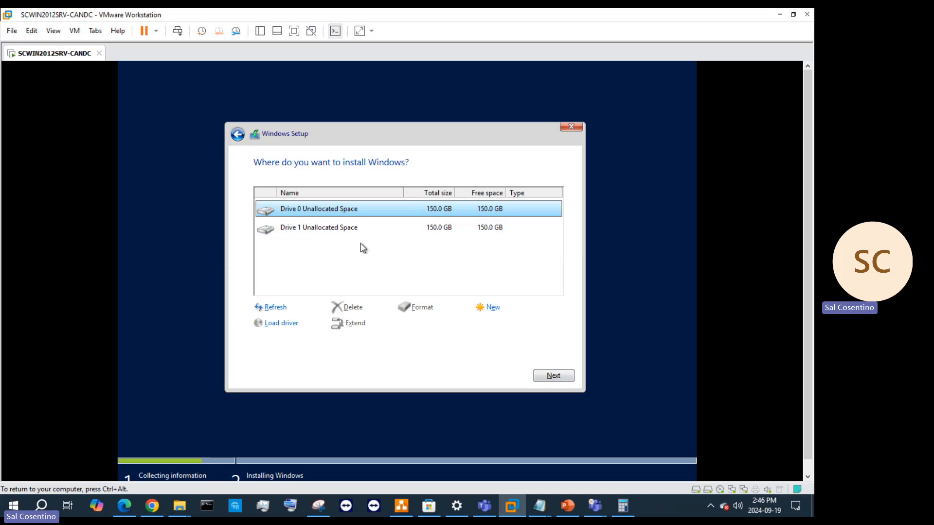
Step: Choose Drive 0 Unallocated Space as the install location and start installing Windows
{"action": "left_click", "coordinate": [326, 231]}
{"action": "left_click", "coordinate": [329, 213]}
{"action": "key", "text": "ctrl+alt"}
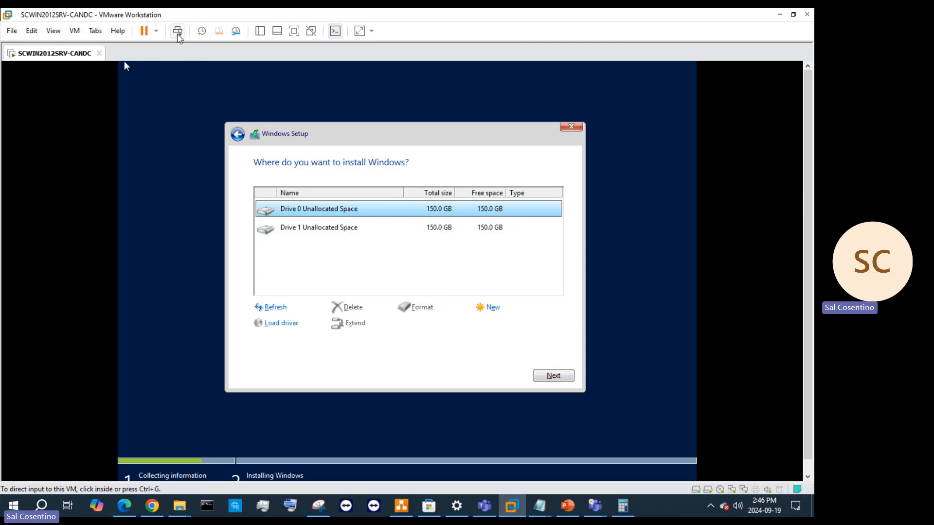
{"action": "left_click", "coordinate": [189, 92]}
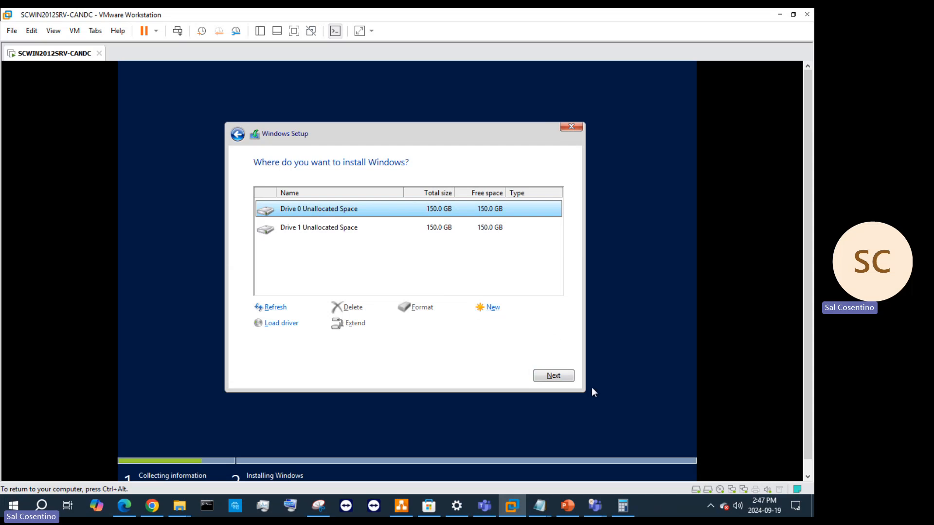
{"action": "left_click", "coordinate": [553, 375]}
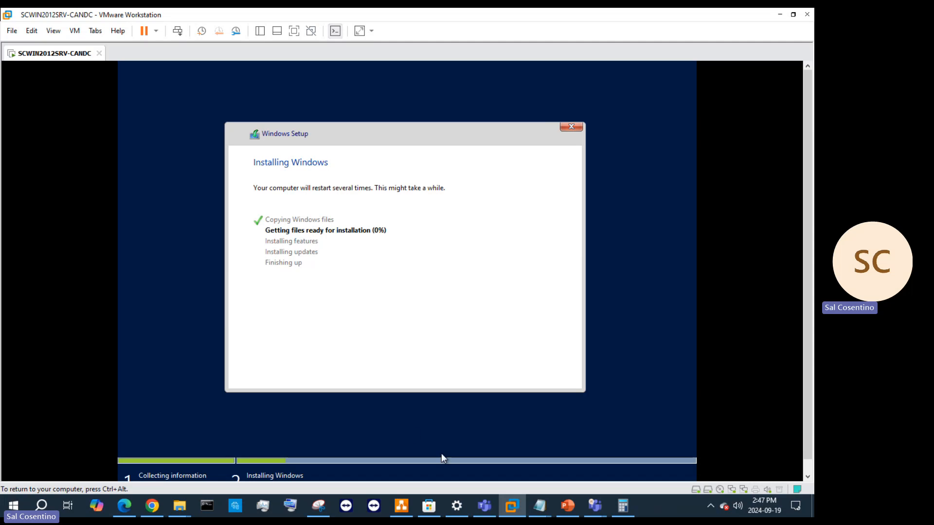
Step: Switch to the Create a Virtual machine diagram in draw.io and clear the shape search
{"action": "left_click", "coordinate": [402, 506]}
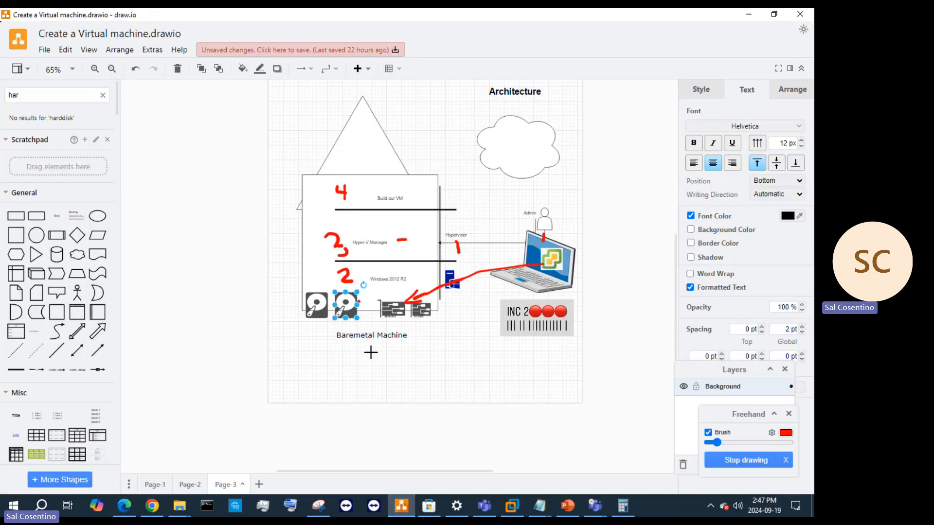
{"action": "left_click", "coordinate": [749, 15]}
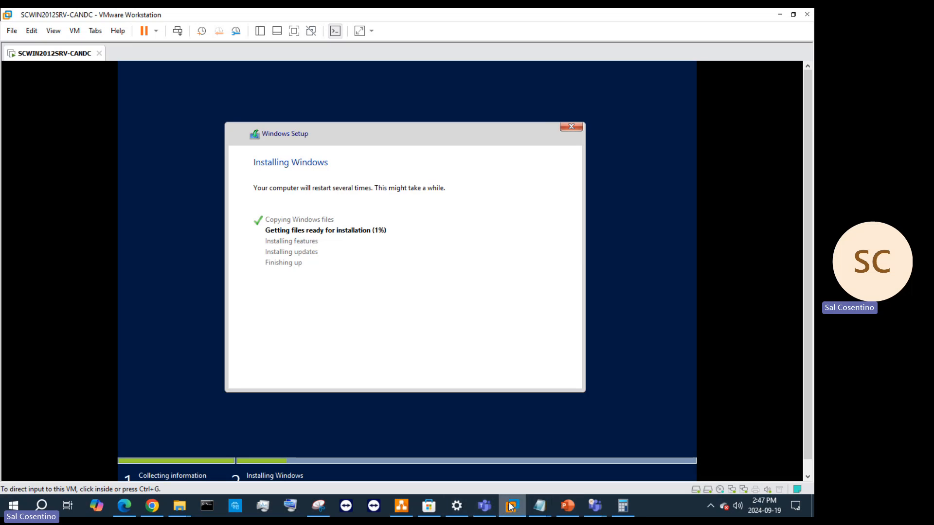
{"action": "left_click", "coordinate": [402, 506]}
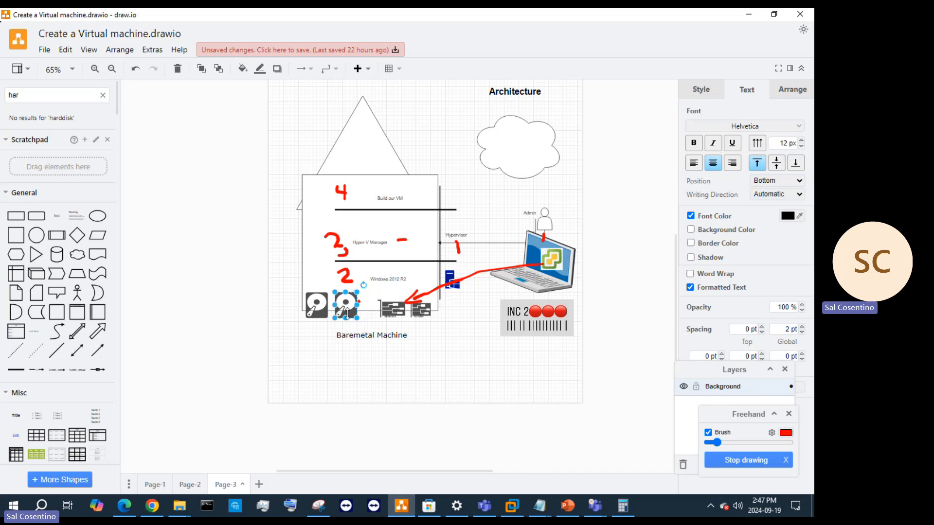
{"action": "left_click", "coordinate": [376, 355]}
{"action": "left_click", "coordinate": [103, 95]}
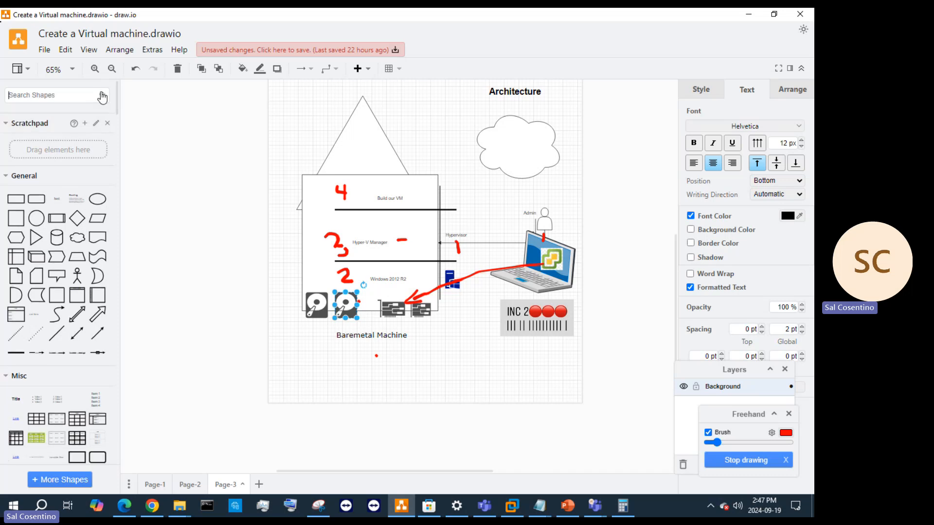
{"action": "left_click", "coordinate": [207, 208]}
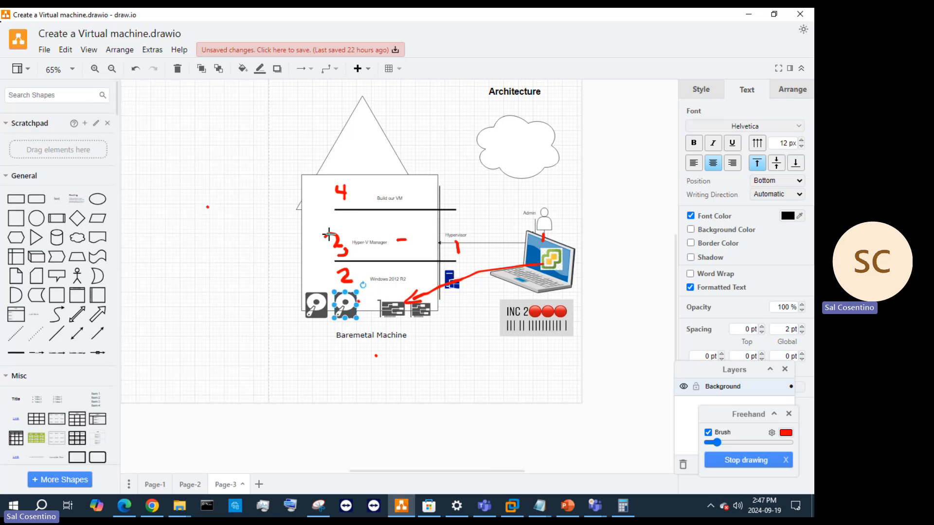
Step: Stop freehand drawing and paste a third hard disk icon beside the two disks, on their left, above the Baremetal Machine label
{"action": "left_click", "coordinate": [744, 460]}
{"action": "left_click", "coordinate": [378, 360]}
{"action": "left_click", "coordinate": [346, 305]}
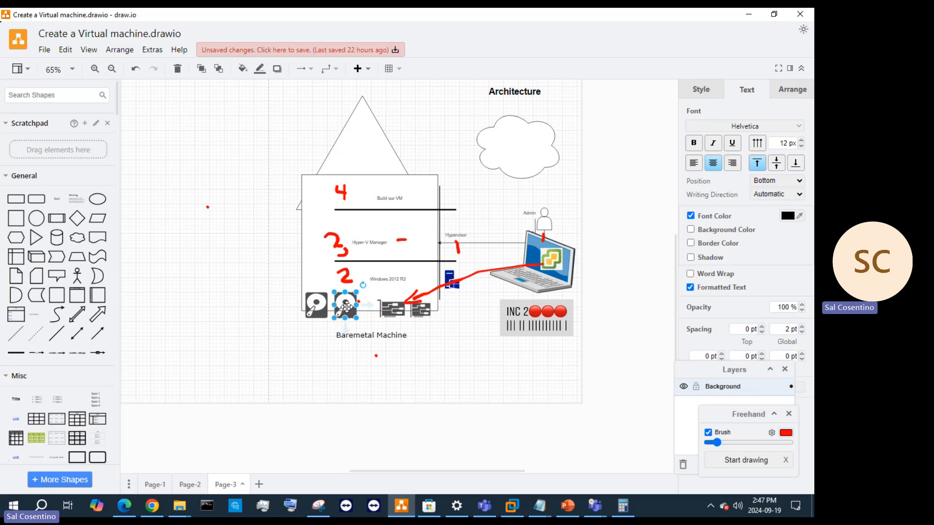
{"action": "left_click", "coordinate": [297, 308]}
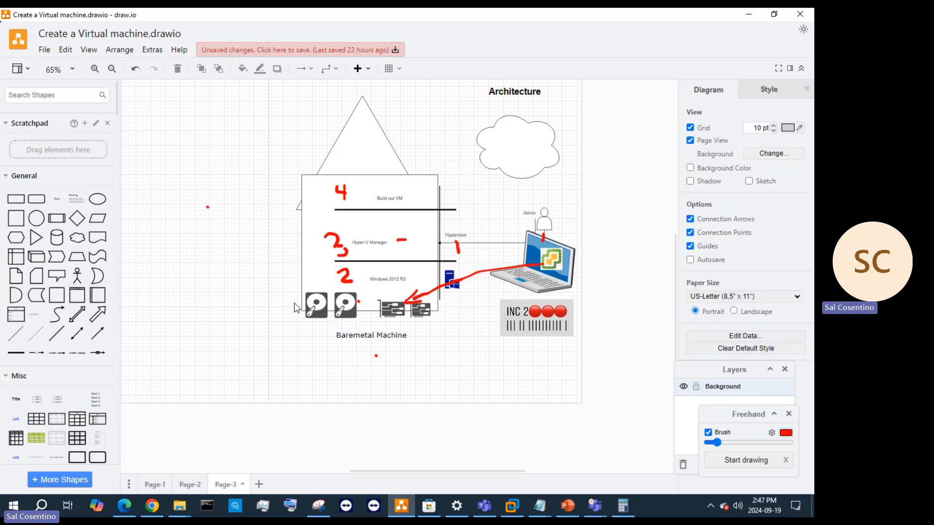
{"action": "key", "text": "ctrl+v"}
{"action": "left_click_drag", "start_coordinate": [347, 318], "coordinate": [290, 305]}
{"action": "left_click", "coordinate": [323, 360]}
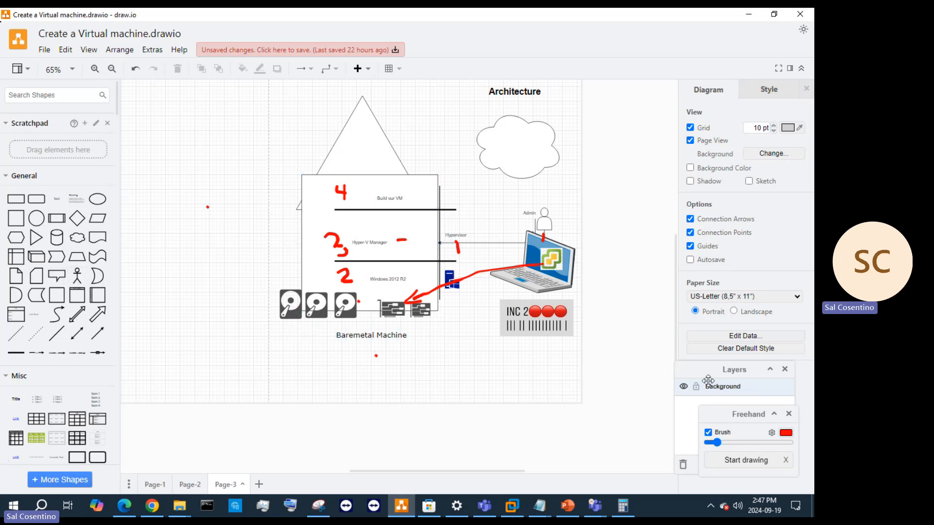
Step: Restart freehand drawing with the thinnest brush, number the three hard disks 0, 1 and 2, and draw an arrow from disk 0 to the server icon
{"action": "left_click", "coordinate": [734, 460]}
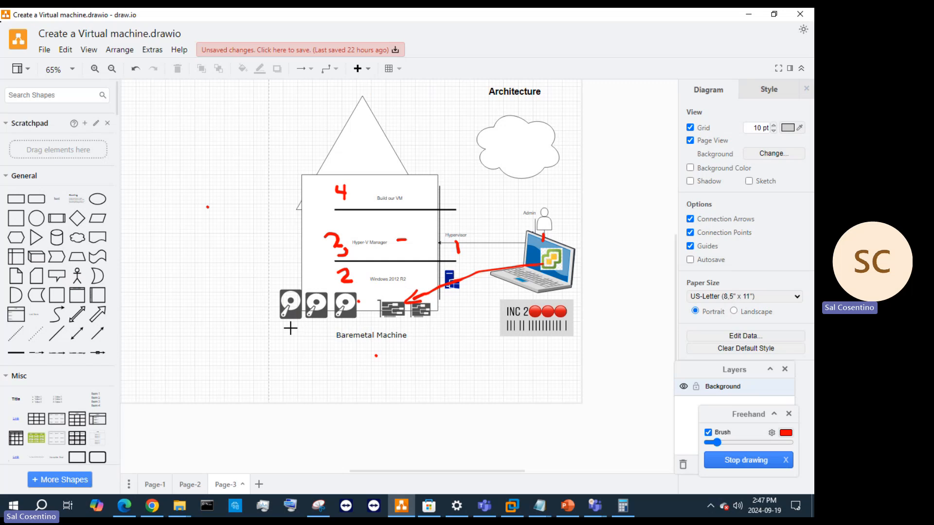
{"action": "left_click_drag", "start_coordinate": [713, 445], "coordinate": [706, 443]}
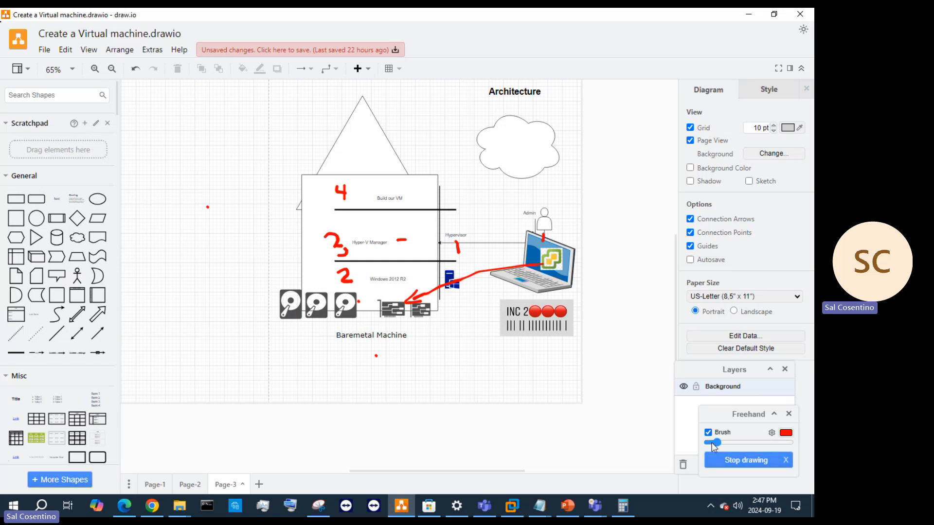
{"action": "mouse_move", "coordinate": [294, 326]}
{"action": "left_mouse_down"}
{"action": "mouse_move", "coordinate": [298, 335]}
{"action": "mouse_move", "coordinate": [295, 326]}
{"action": "mouse_move", "coordinate": [351, 329]}
{"action": "mouse_move", "coordinate": [421, 383]}
{"action": "mouse_move", "coordinate": [473, 306]}
{"action": "mouse_move", "coordinate": [465, 284]}
{"action": "mouse_move", "coordinate": [458, 292]}
{"action": "mouse_move", "coordinate": [476, 288]}
{"action": "left_mouse_up"}
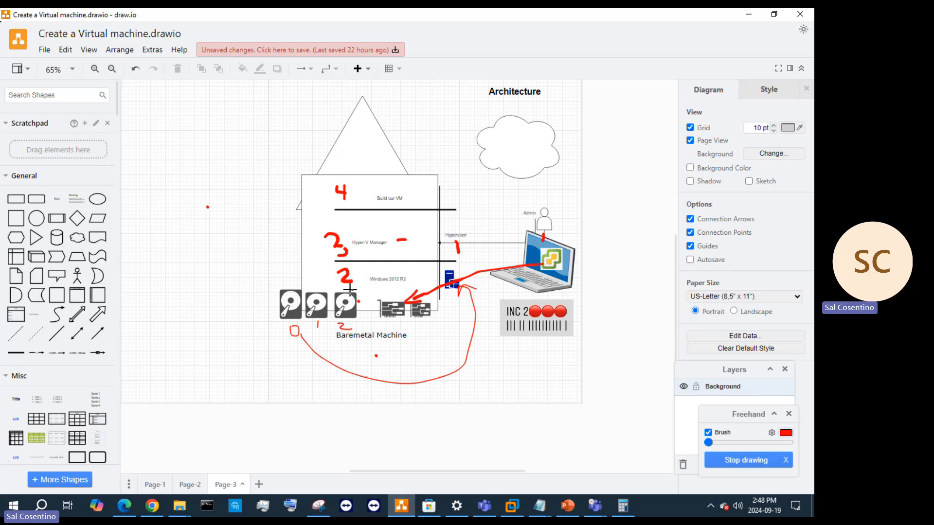
{"action": "mouse_move", "coordinate": [350, 289]}
{"action": "left_mouse_down"}
{"action": "mouse_move", "coordinate": [294, 289]}
{"action": "mouse_move", "coordinate": [296, 318]}
{"action": "mouse_move", "coordinate": [362, 322]}
{"action": "mouse_move", "coordinate": [357, 291]}
{"action": "left_mouse_up"}
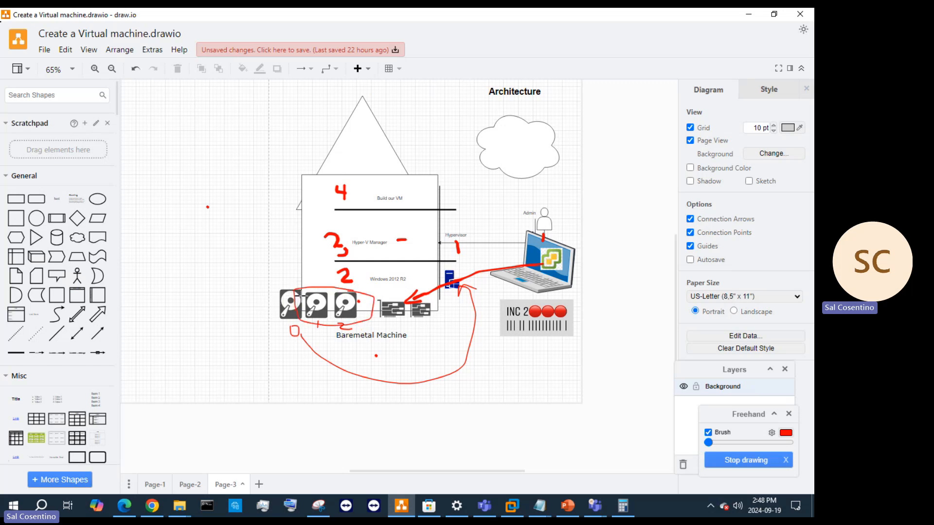
{"action": "mouse_move", "coordinate": [298, 294]}
{"action": "left_mouse_down"}
{"action": "mouse_move", "coordinate": [330, 282]}
{"action": "mouse_move", "coordinate": [273, 291]}
{"action": "mouse_move", "coordinate": [276, 319]}
{"action": "mouse_move", "coordinate": [343, 306]}
{"action": "mouse_move", "coordinate": [326, 286]}
{"action": "left_mouse_up"}
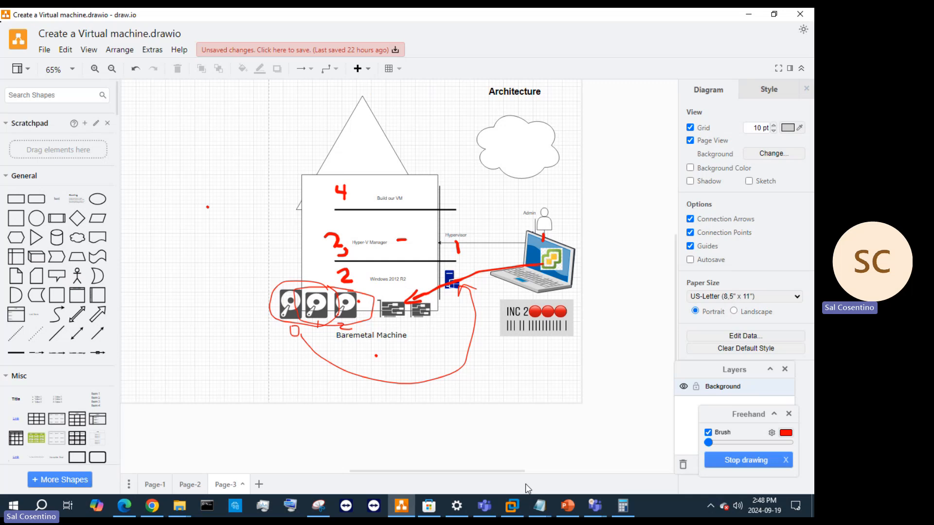
{"action": "mouse_move", "coordinate": [357, 295]}
{"action": "left_mouse_down"}
{"action": "mouse_move", "coordinate": [343, 281]}
{"action": "mouse_move", "coordinate": [316, 278]}
{"action": "mouse_move", "coordinate": [301, 304]}
{"action": "mouse_move", "coordinate": [351, 334]}
{"action": "mouse_move", "coordinate": [367, 285]}
{"action": "left_mouse_up"}
{"action": "left_click", "coordinate": [135, 69]}
{"action": "left_click", "coordinate": [135, 69]}
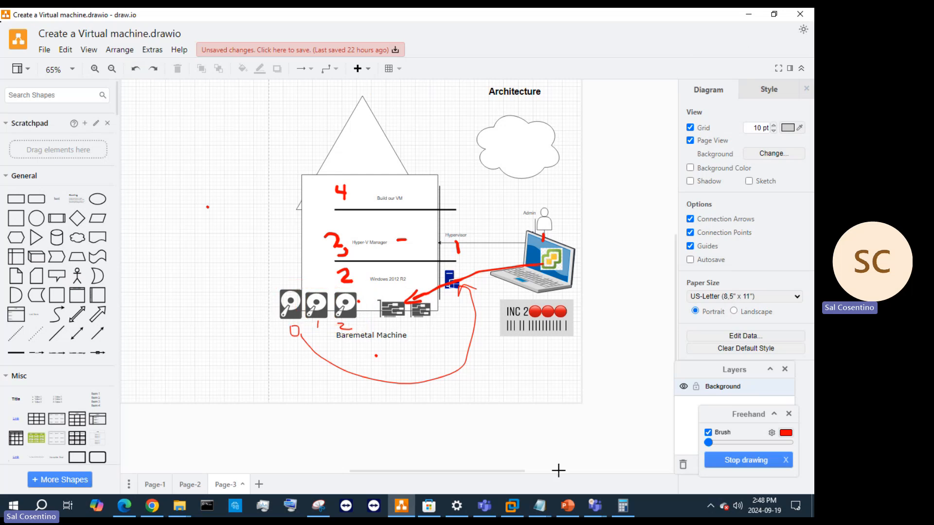
Step: Switch to the How to create a virtual machine presentation in PowerPoint and review the Thin Provisioning and Thick Provisioning slides
{"action": "mouse_move", "coordinate": [535, 508]}
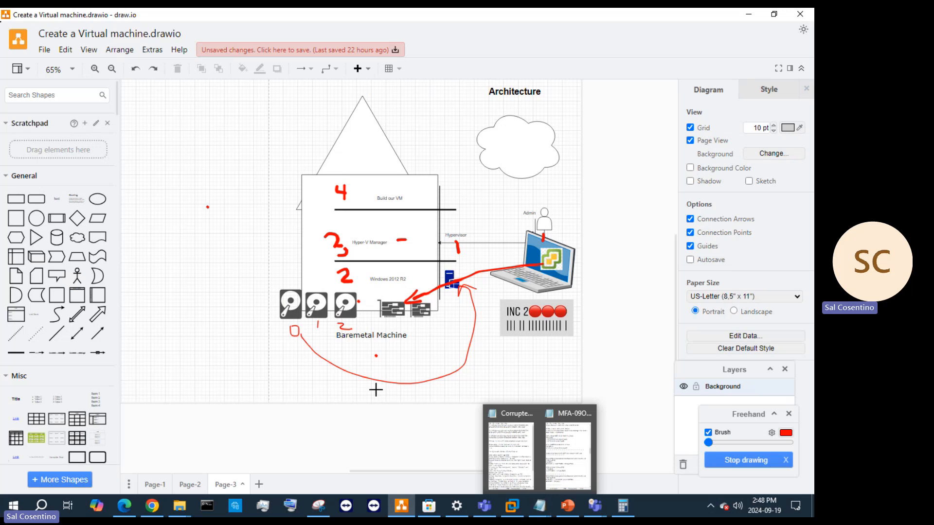
{"action": "mouse_move", "coordinate": [467, 498]}
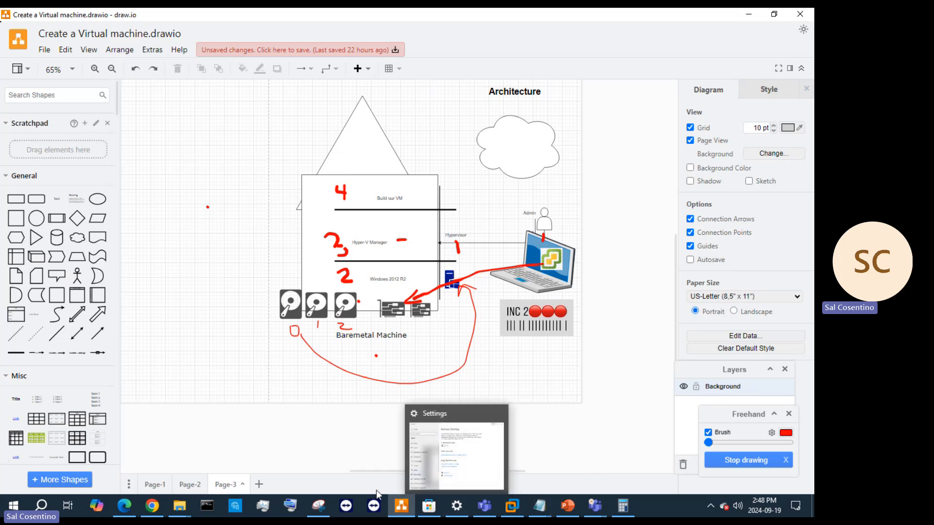
{"action": "left_click", "coordinate": [575, 507]}
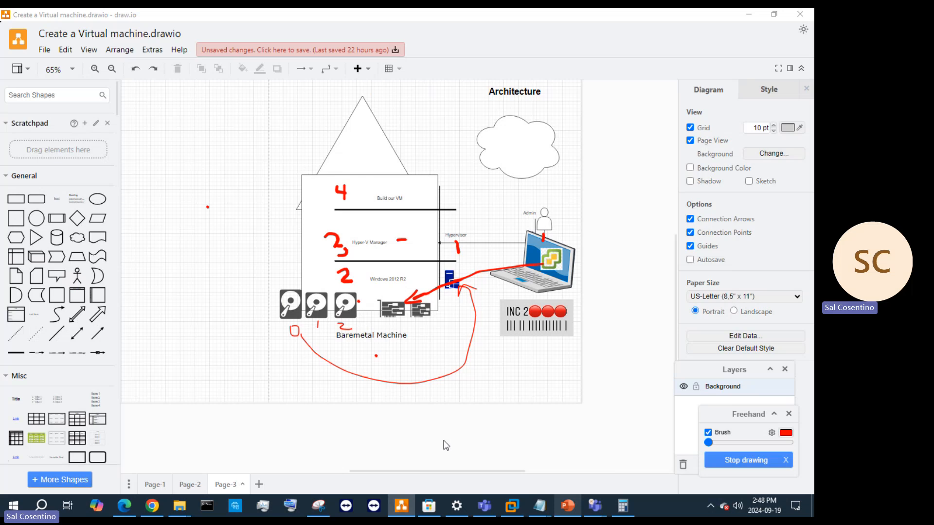
{"action": "scroll", "coordinate": [68, 292], "scroll_direction": "up", "scroll_amount": 5}
{"action": "scroll", "coordinate": [51, 311], "scroll_direction": "up", "scroll_amount": 5}
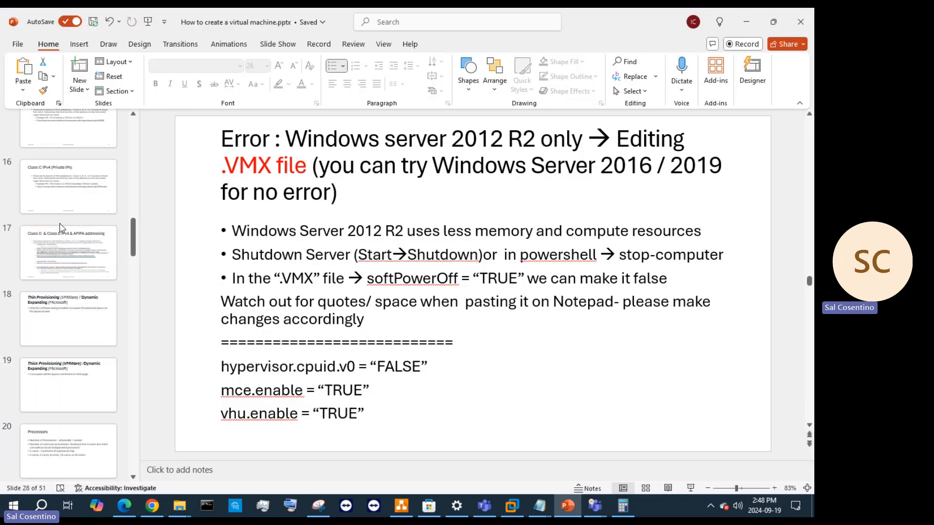
{"action": "left_click", "coordinate": [77, 328]}
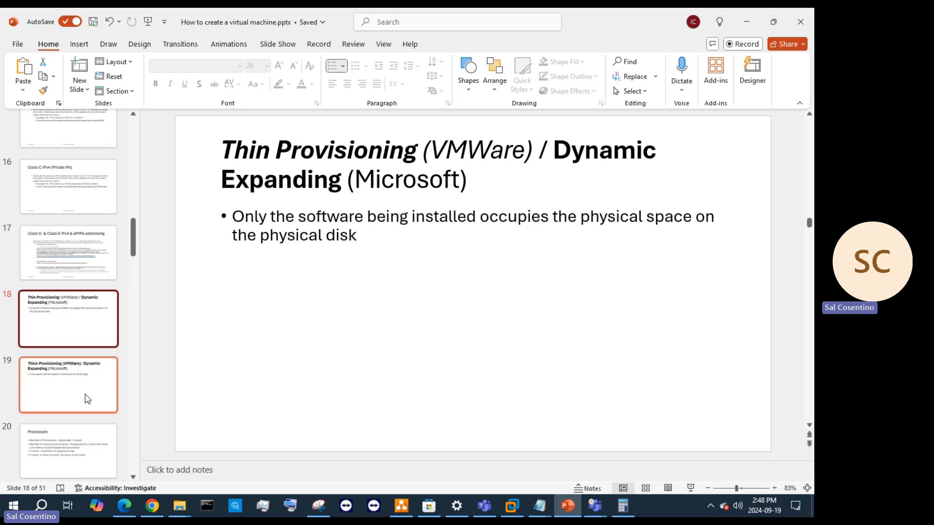
{"action": "left_click", "coordinate": [86, 399]}
Step: Review the Processors slide and highlight the explanation of dividing a processor into cores
{"action": "scroll", "coordinate": [80, 404], "scroll_direction": "down", "scroll_amount": 2}
{"action": "left_click", "coordinate": [74, 335]}
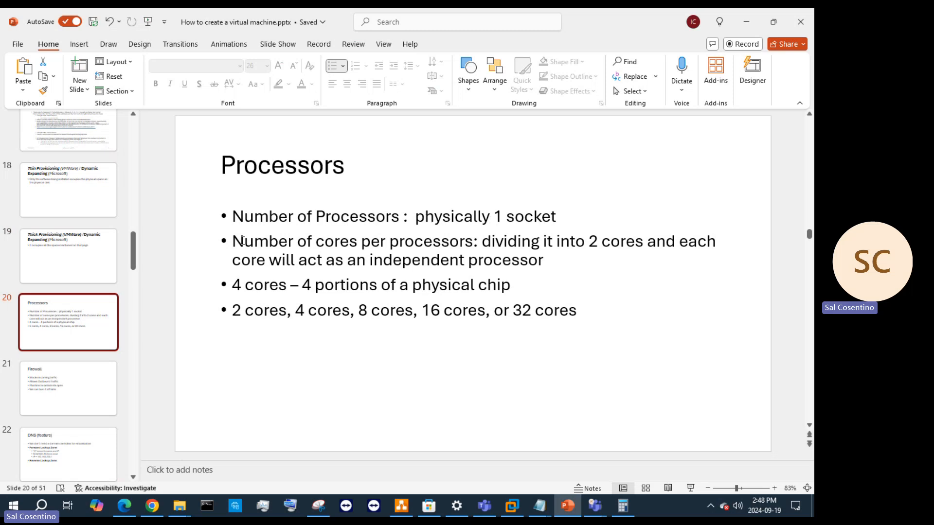
{"action": "left_click_drag", "start_coordinate": [242, 240], "coordinate": [671, 268]}
{"action": "left_click", "coordinate": [490, 244]}
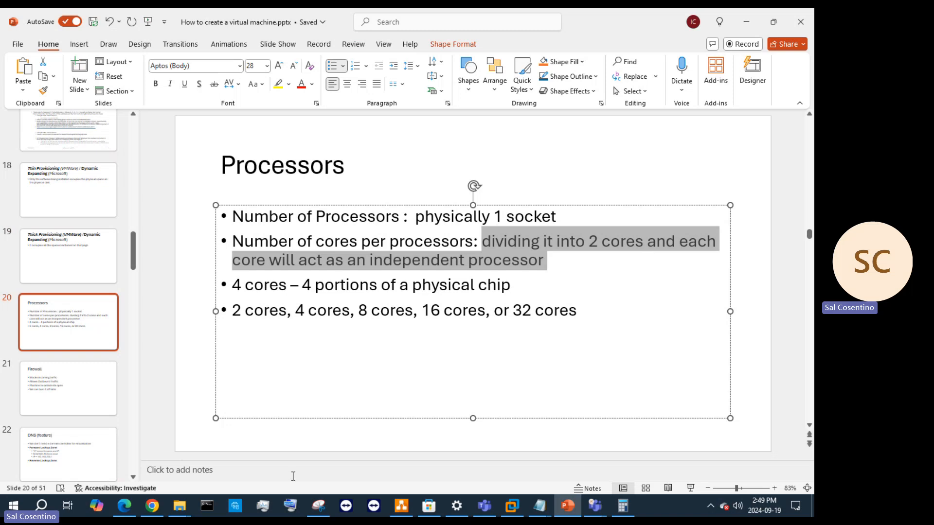
Step: Switch to VMware Workstation and check the processor settings of the SCWIN2012SRV-CANDC virtual machine, leaving them unchanged
{"action": "left_click", "coordinate": [511, 506]}
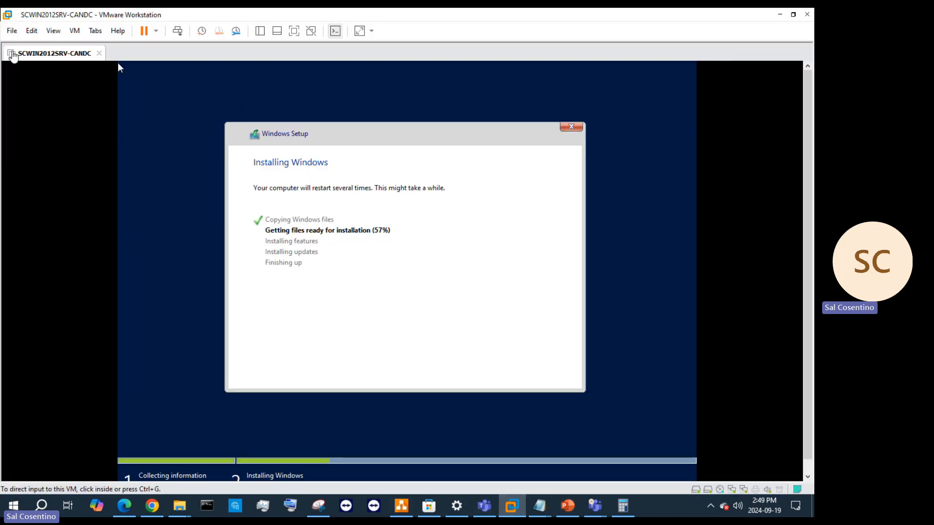
{"action": "right_click", "coordinate": [42, 51]}
{"action": "left_click", "coordinate": [77, 200]}
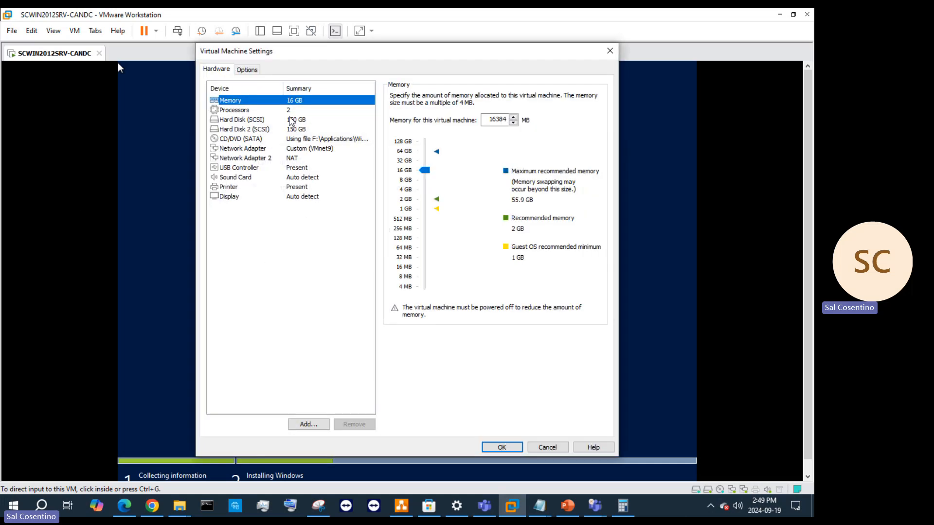
{"action": "left_click", "coordinate": [279, 109]}
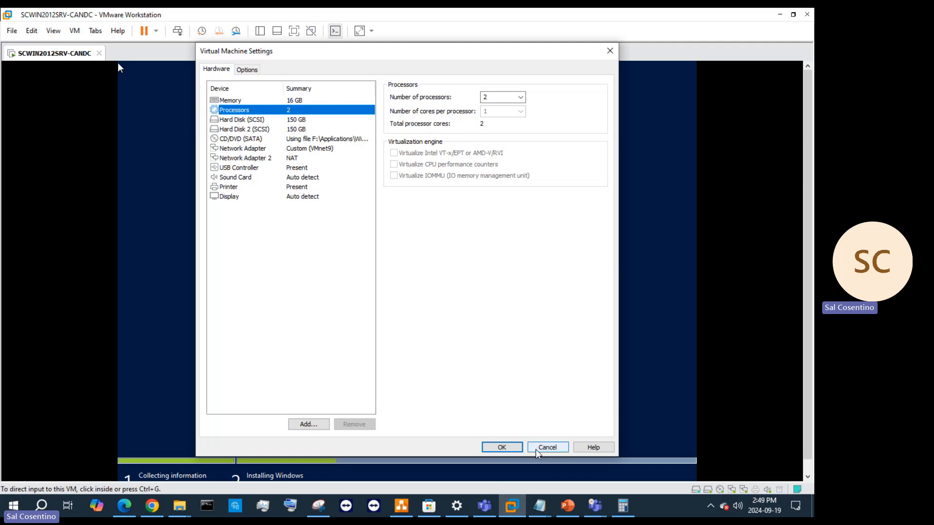
{"action": "left_click", "coordinate": [501, 448]}
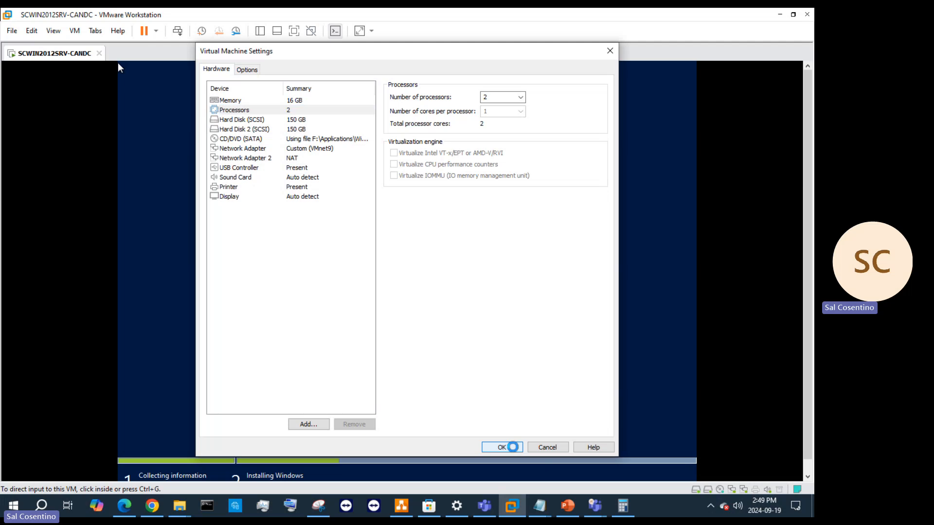
{"action": "key", "text": "ctrl+alt"}
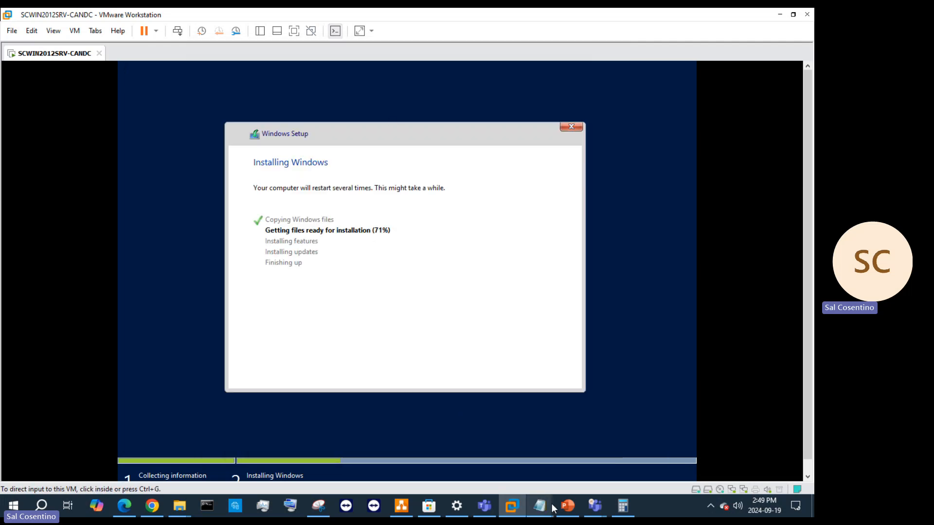
Step: Return to the PowerPoint presentation and look through the Firewall, DNS (feature) and Hyper-V Future Topic slides
{"action": "left_click", "coordinate": [568, 506]}
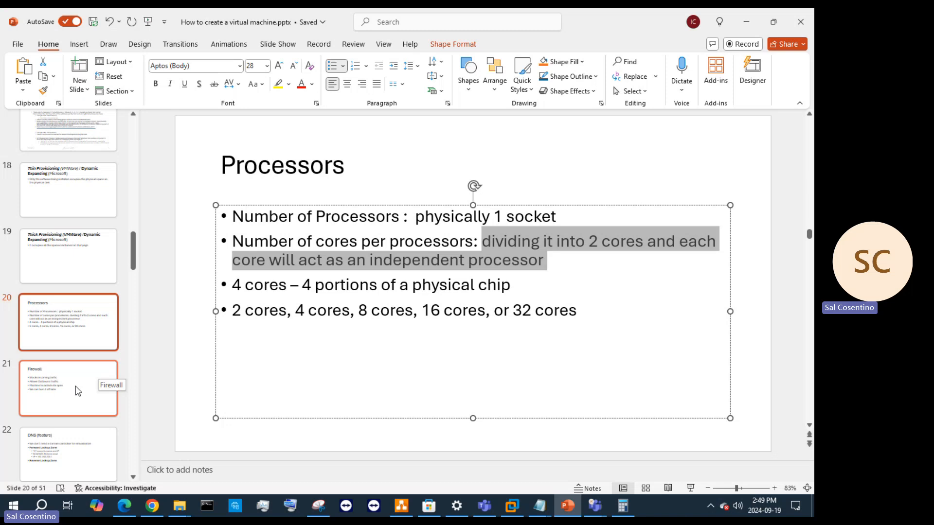
{"action": "scroll", "coordinate": [80, 391], "scroll_direction": "down", "scroll_amount": 2}
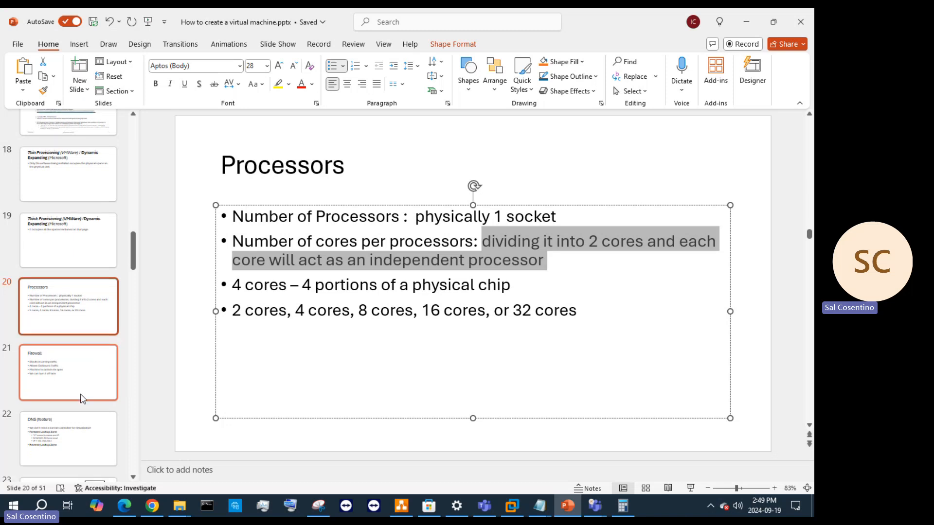
{"action": "left_click", "coordinate": [85, 323]}
{"action": "left_click", "coordinate": [79, 372]}
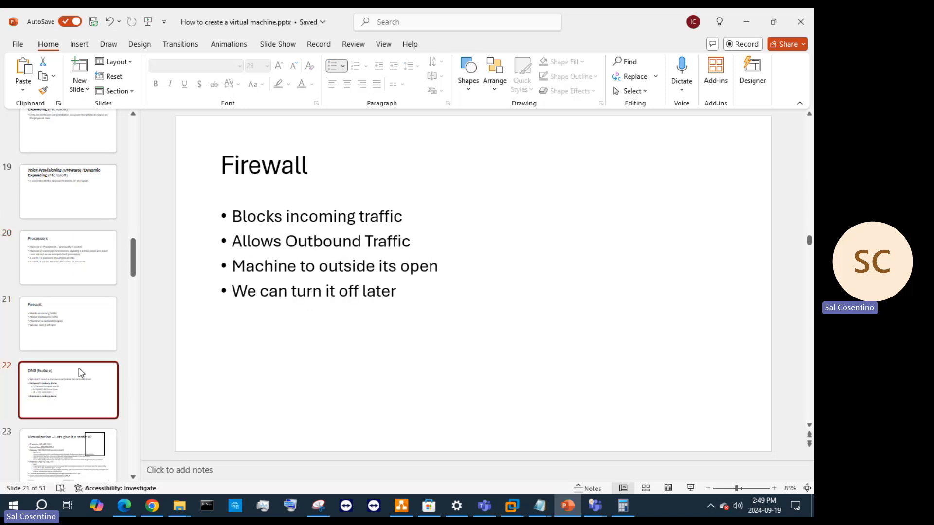
{"action": "scroll", "coordinate": [88, 389], "scroll_direction": "up", "scroll_amount": 6}
{"action": "scroll", "coordinate": [89, 387], "scroll_direction": "up", "scroll_amount": 10}
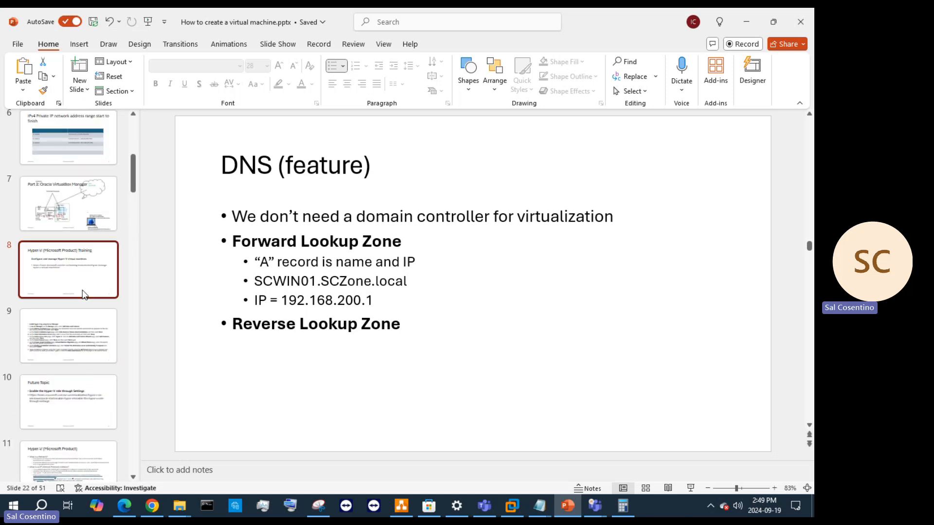
{"action": "left_click", "coordinate": [102, 343]}
{"action": "left_click", "coordinate": [88, 395]}
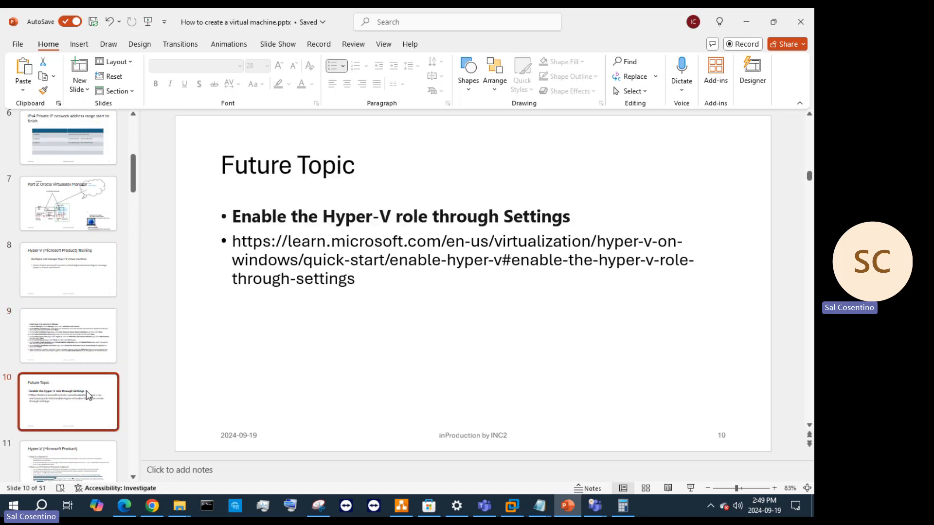
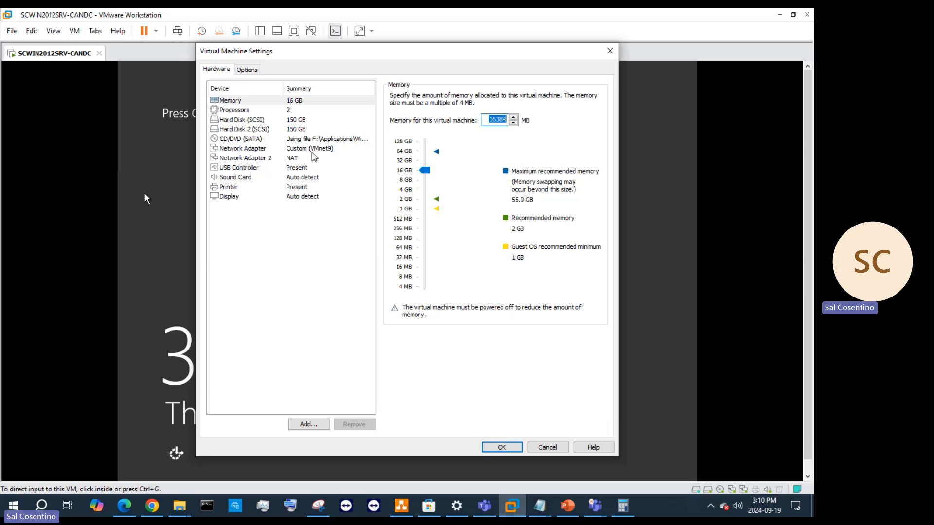
Step: Sign in to the virtual machine as Administrator with the account password and allow device discovery on its network
{"action": "left_click", "coordinate": [550, 450]}
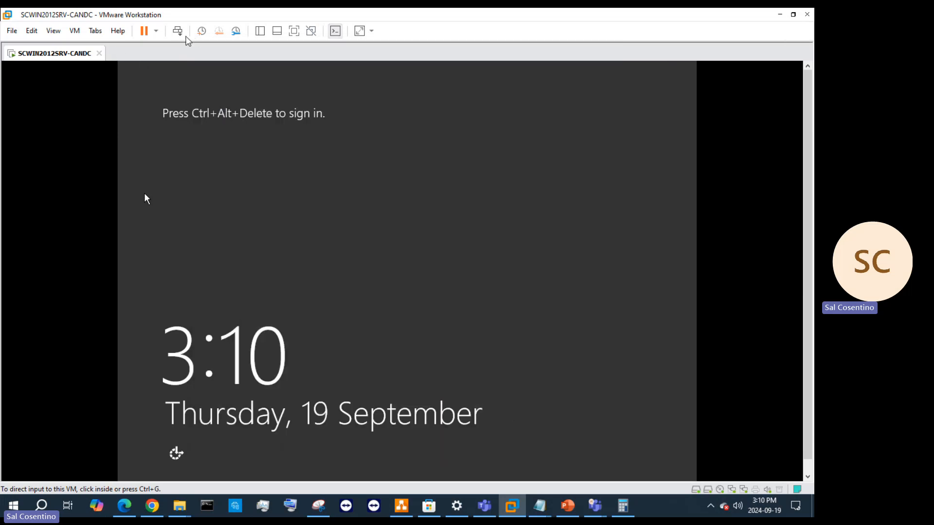
{"action": "left_click", "coordinate": [177, 32]}
{"action": "left_click", "coordinate": [411, 219]}
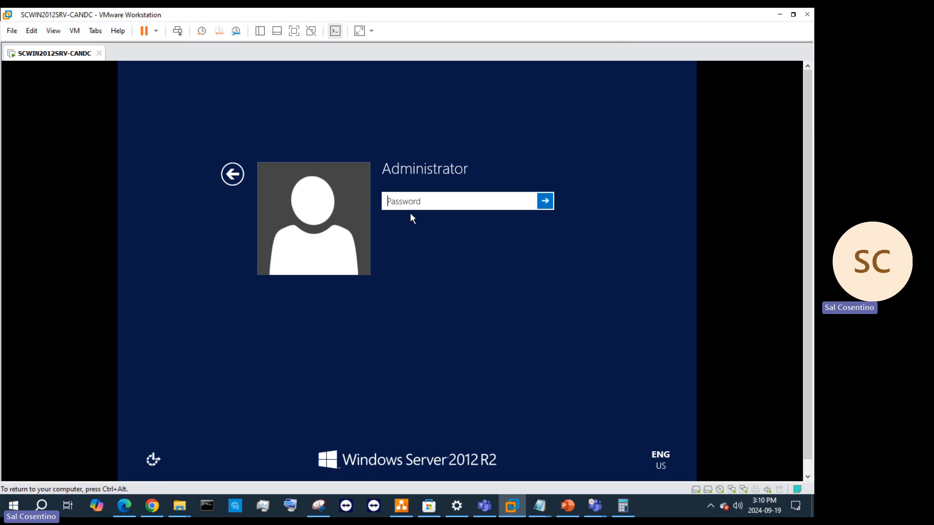
{"action": "type", "text": "•••••••••••••••"}
{"action": "key", "text": "Return"}
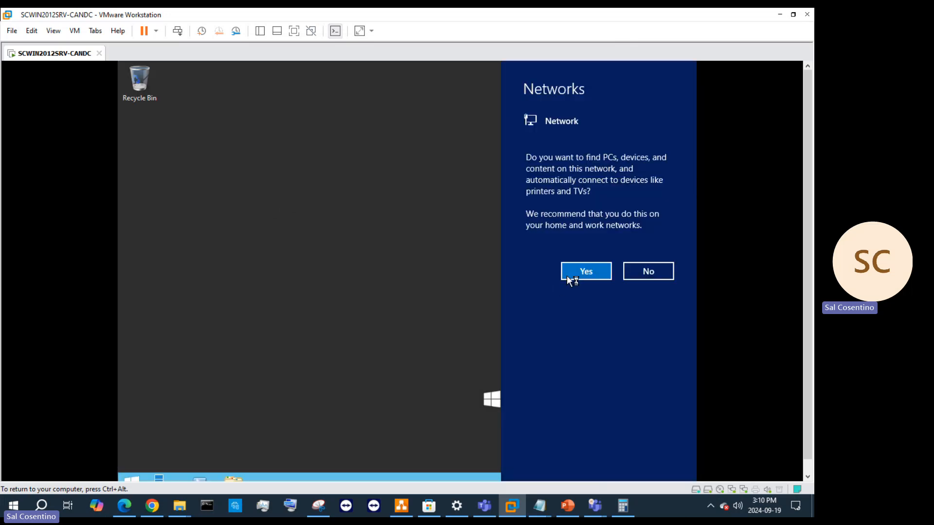
{"action": "left_click", "coordinate": [583, 276]}
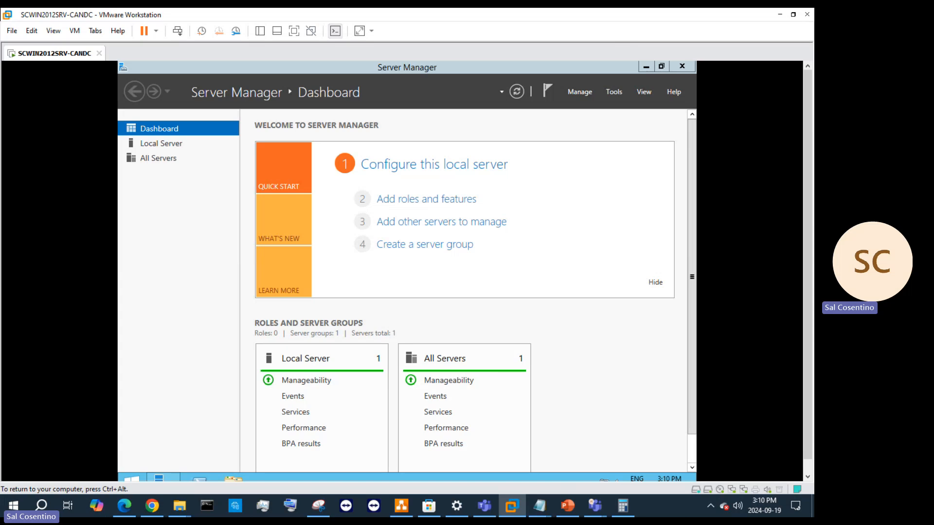
Step: Mount the VMware Tools installer in the SCWIN2012SRV-CANDC virtual machine and run setup64.exe from its DVD drive
{"action": "right_click", "coordinate": [67, 50]}
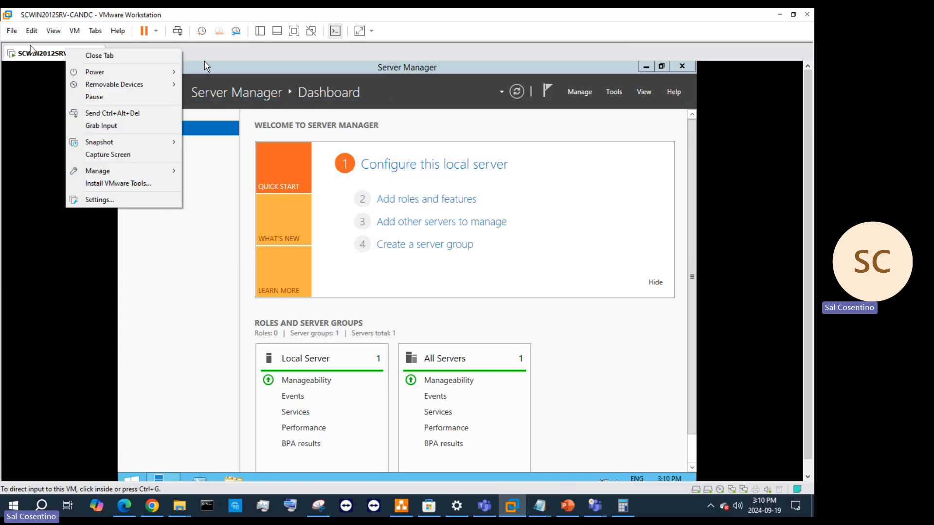
{"action": "left_click", "coordinate": [154, 188]}
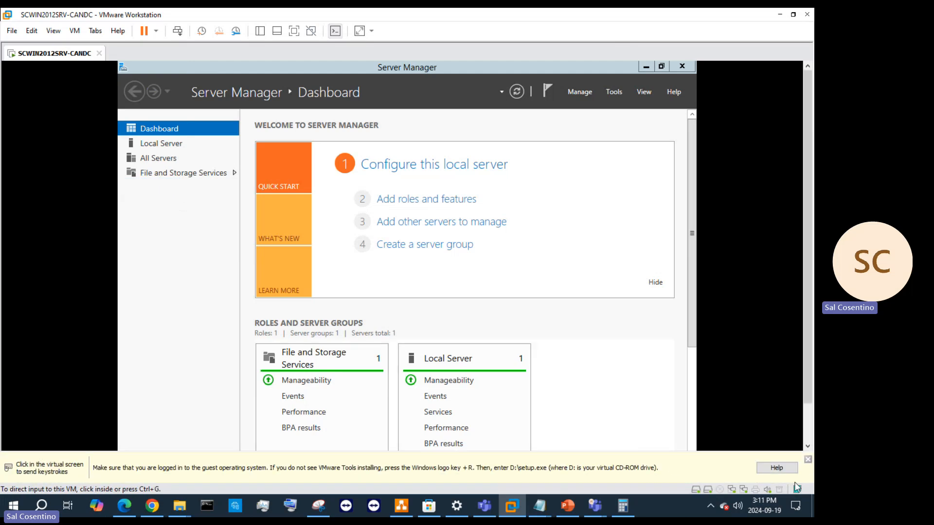
{"action": "left_click", "coordinate": [808, 460]}
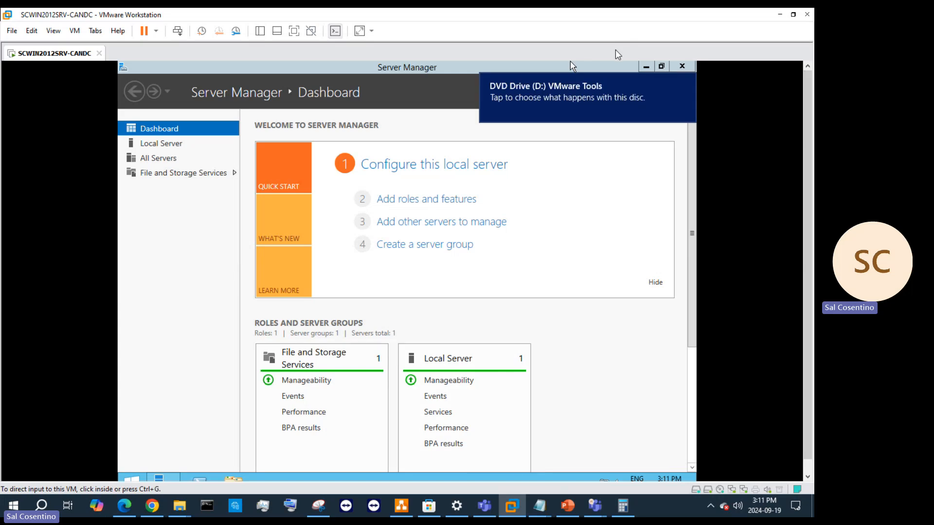
{"action": "left_click", "coordinate": [521, 97]}
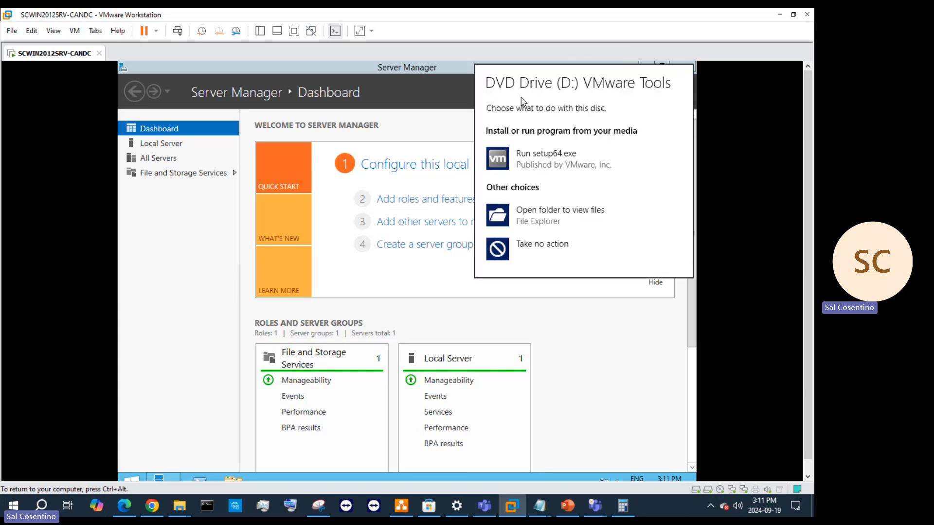
{"action": "left_click", "coordinate": [547, 166]}
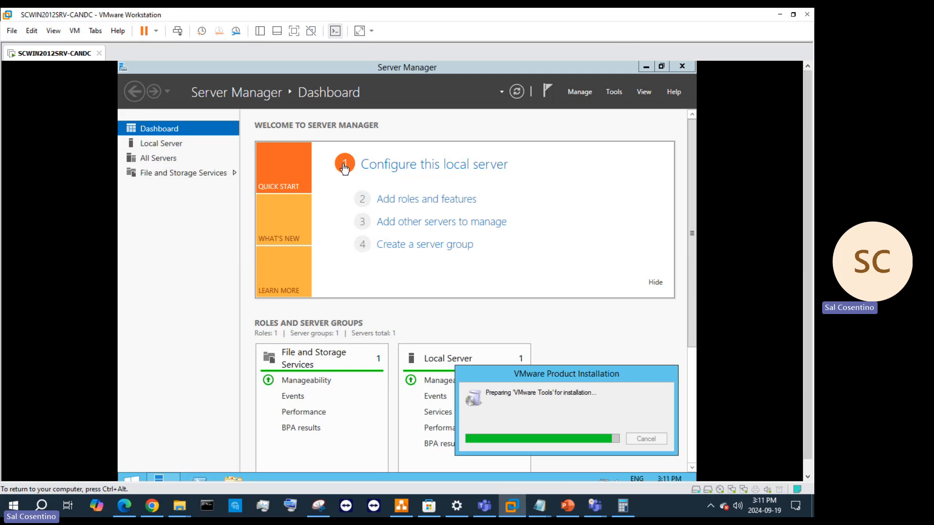
Step: Show the Local Server properties in Server Manager
{"action": "left_click", "coordinate": [172, 144]}
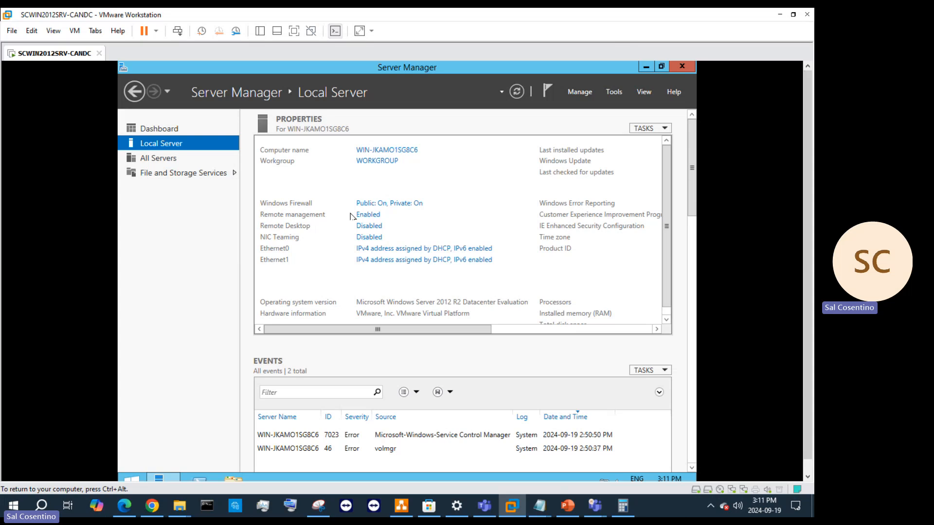
{"action": "left_click", "coordinate": [119, 480]}
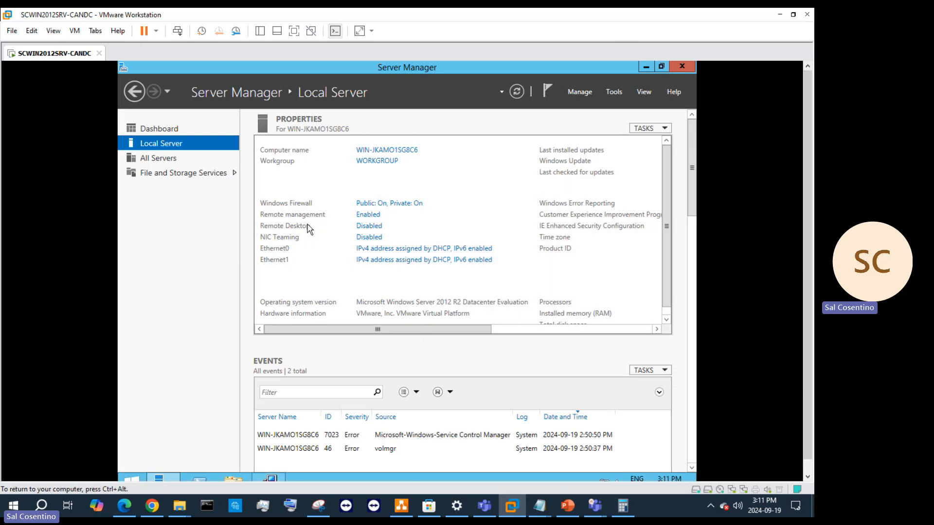
Step: Open the System Properties dialog from the computer name in the Local Server properties
{"action": "left_click", "coordinate": [400, 149]}
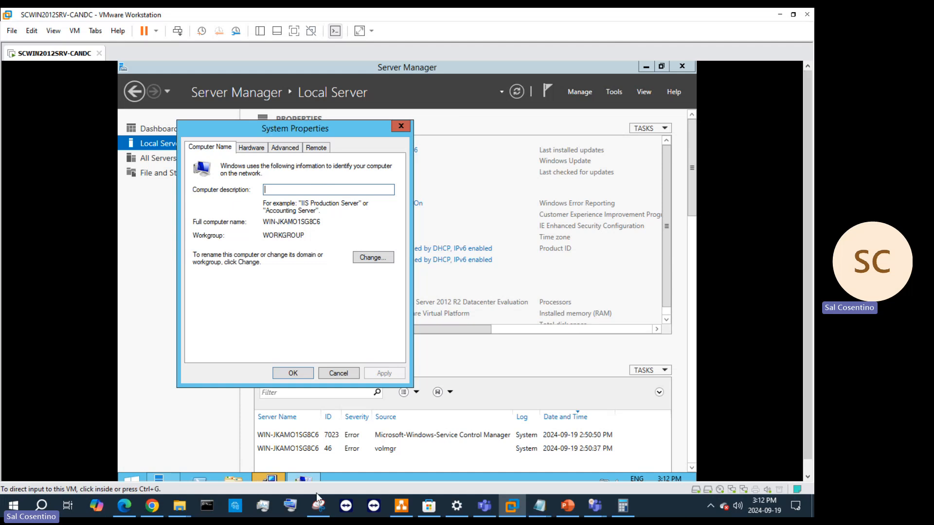
{"action": "mouse_move", "coordinate": [265, 479]}
Step: Switch to the draw.io diagram, insert a square and sketch a tall red box labelled DC, linked to the Baremetal Machine's network card
{"action": "left_click", "coordinate": [401, 506]}
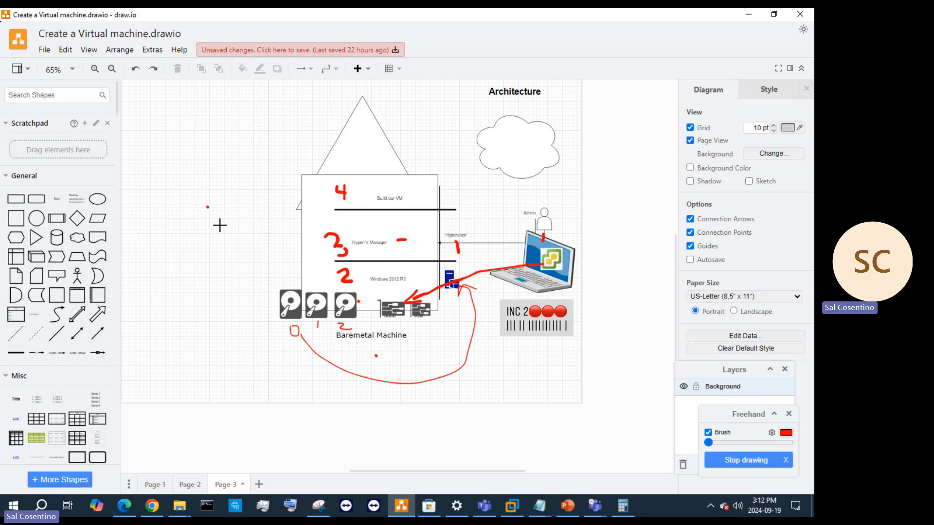
{"action": "left_click", "coordinate": [16, 218]}
{"action": "mouse_move", "coordinate": [217, 186]}
{"action": "left_mouse_down"}
{"action": "mouse_move", "coordinate": [225, 235]}
{"action": "mouse_move", "coordinate": [280, 273]}
{"action": "left_mouse_up"}
{"action": "mouse_move", "coordinate": [205, 184]}
{"action": "left_mouse_down"}
{"action": "mouse_move", "coordinate": [198, 259]}
{"action": "mouse_move", "coordinate": [251, 185]}
{"action": "mouse_move", "coordinate": [240, 295]}
{"action": "mouse_move", "coordinate": [205, 246]}
{"action": "mouse_move", "coordinate": [221, 240]}
{"action": "mouse_move", "coordinate": [210, 254]}
{"action": "left_mouse_up"}
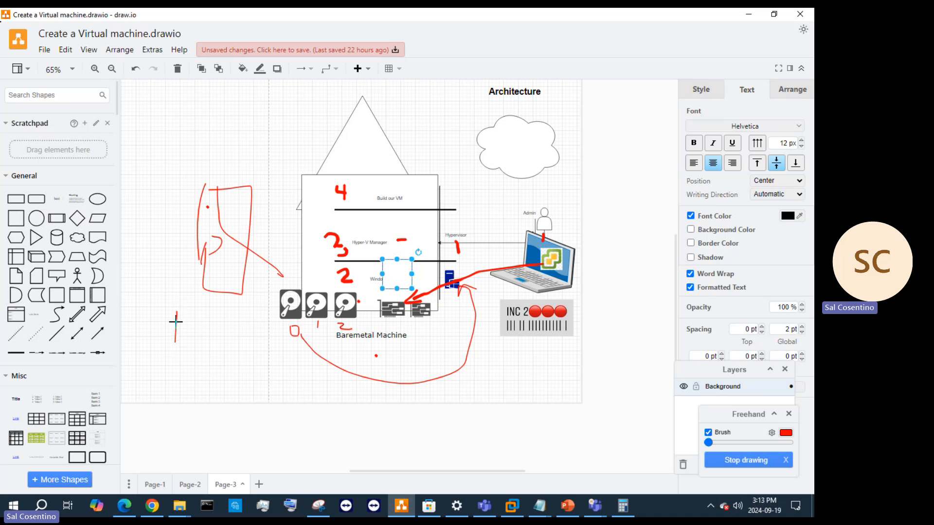
{"action": "mouse_move", "coordinate": [177, 312]}
{"action": "left_mouse_down"}
{"action": "mouse_move", "coordinate": [176, 342]}
{"action": "mouse_move", "coordinate": [222, 332]}
{"action": "left_mouse_up"}
{"action": "mouse_move", "coordinate": [419, 316]}
{"action": "left_mouse_down"}
{"action": "mouse_move", "coordinate": [414, 333]}
{"action": "mouse_move", "coordinate": [214, 307]}
{"action": "mouse_move", "coordinate": [210, 291]}
{"action": "mouse_move", "coordinate": [224, 295]}
{"action": "left_mouse_up"}
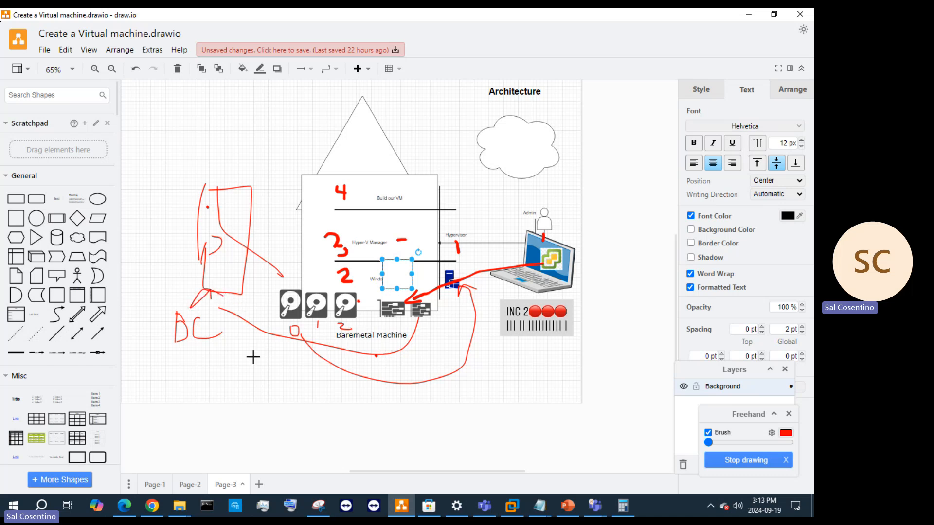
{"action": "mouse_move", "coordinate": [259, 346]}
{"action": "left_mouse_down"}
{"action": "mouse_move", "coordinate": [287, 364]}
{"action": "mouse_move", "coordinate": [331, 351]}
{"action": "mouse_move", "coordinate": [396, 370]}
{"action": "mouse_move", "coordinate": [411, 356]}
{"action": "left_mouse_up"}
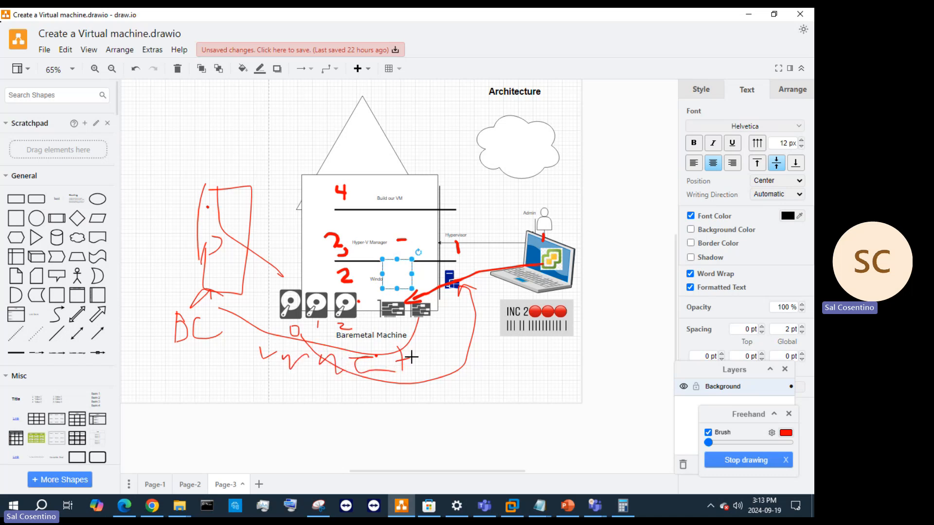
Step: Undo the red freehand sketch of the tall box, its DC label and its connecting lines
{"action": "left_click", "coordinate": [135, 69]}
{"action": "left_click", "coordinate": [134, 69]}
{"action": "left_click", "coordinate": [135, 70]}
{"action": "left_click", "coordinate": [135, 69]}
{"action": "left_click", "coordinate": [134, 70]}
{"action": "left_click", "coordinate": [135, 69]}
{"action": "left_click", "coordinate": [134, 70]}
{"action": "left_click", "coordinate": [134, 69]}
{"action": "left_click", "coordinate": [135, 70]}
{"action": "left_click", "coordinate": [135, 70]}
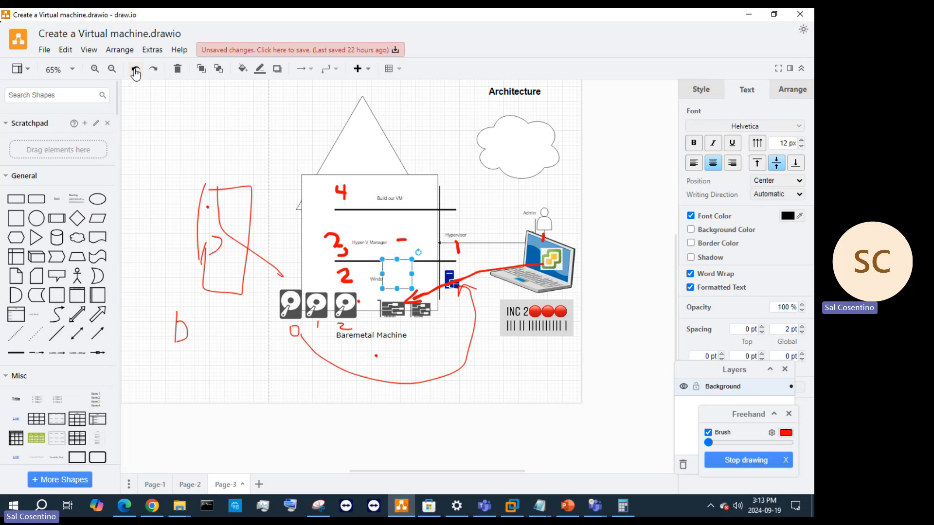
{"action": "left_click", "coordinate": [134, 70]}
{"action": "left_click", "coordinate": [134, 69]}
{"action": "left_click", "coordinate": [135, 70]}
{"action": "left_click", "coordinate": [135, 70]}
{"action": "left_click", "coordinate": [135, 69]}
{"action": "left_click", "coordinate": [134, 69]}
{"action": "left_click", "coordinate": [134, 70]}
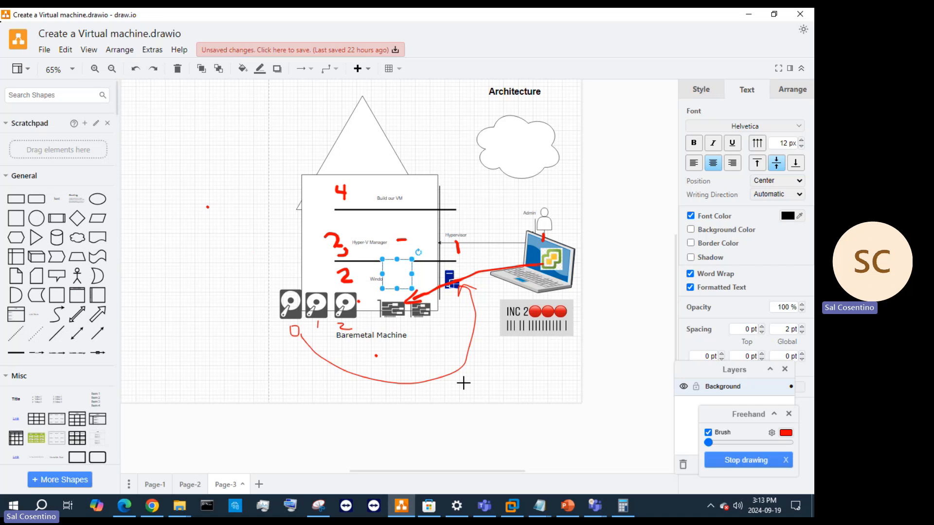
Step: Stop freehand drawing, clear the inserted square and return from draw.io to the virtual machine
{"action": "left_click_drag", "start_coordinate": [465, 384], "coordinate": [470, 388]}
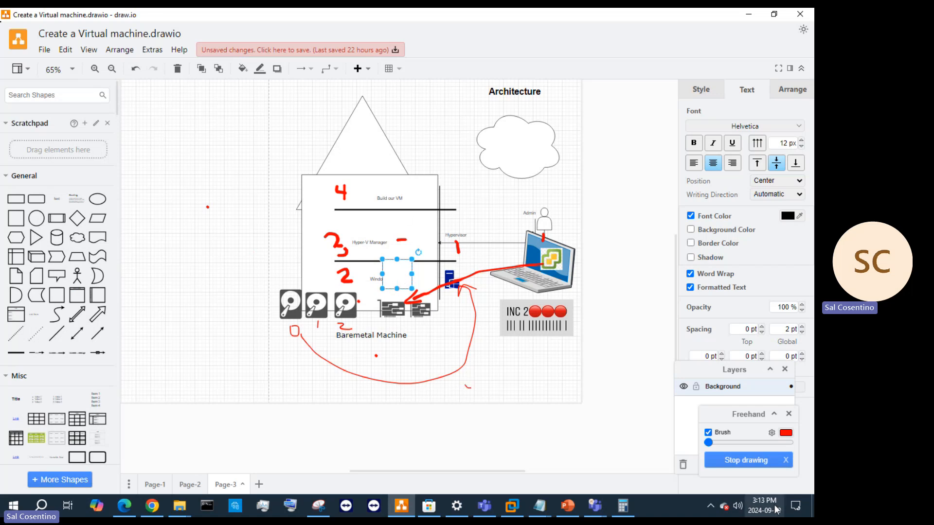
{"action": "left_click", "coordinate": [745, 460]}
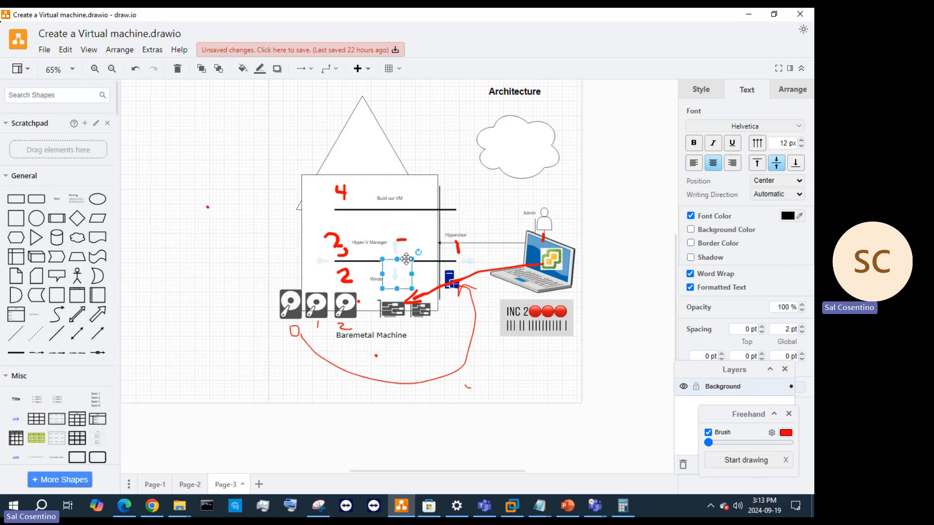
{"action": "key", "text": "Escape"}
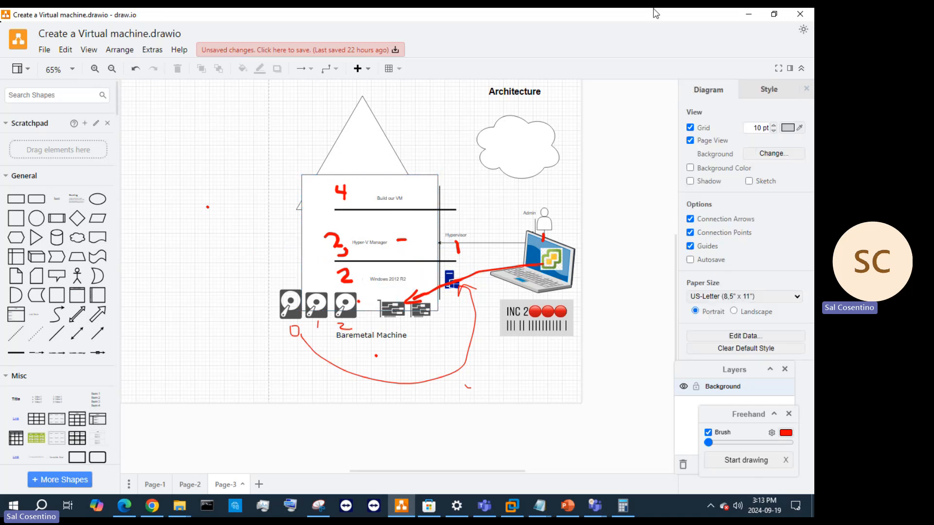
{"action": "left_click", "coordinate": [749, 13]}
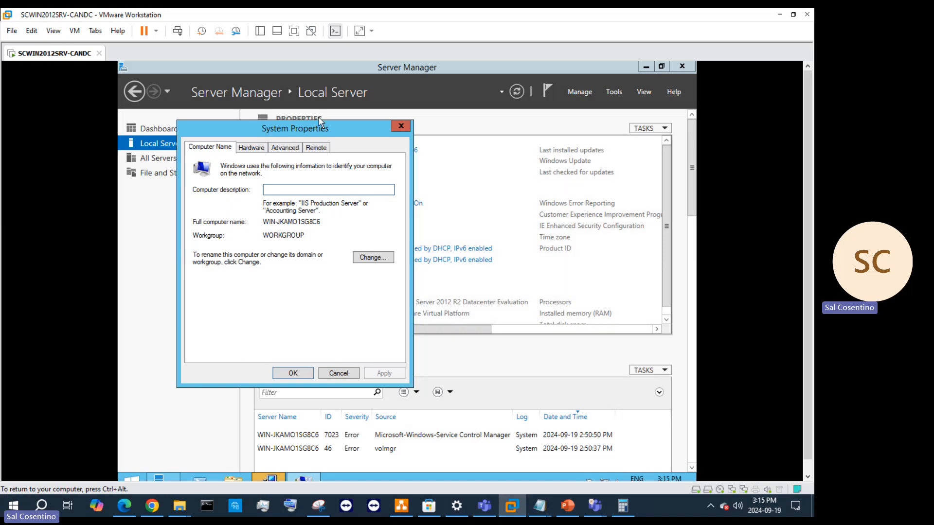
Step: Open the computer name and domain change dialog, and view the properties of Local Disk (C:) in This PC
{"action": "left_click", "coordinate": [377, 259]}
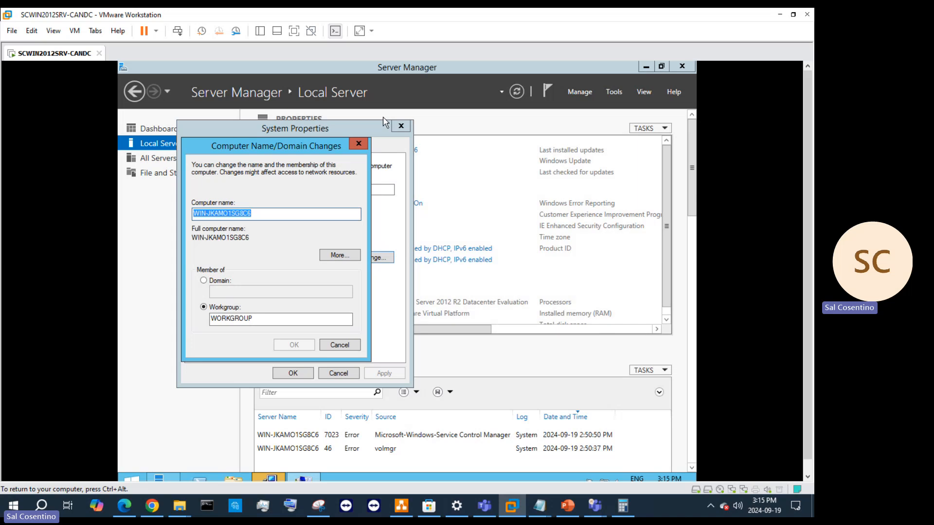
{"action": "left_click", "coordinate": [135, 477]}
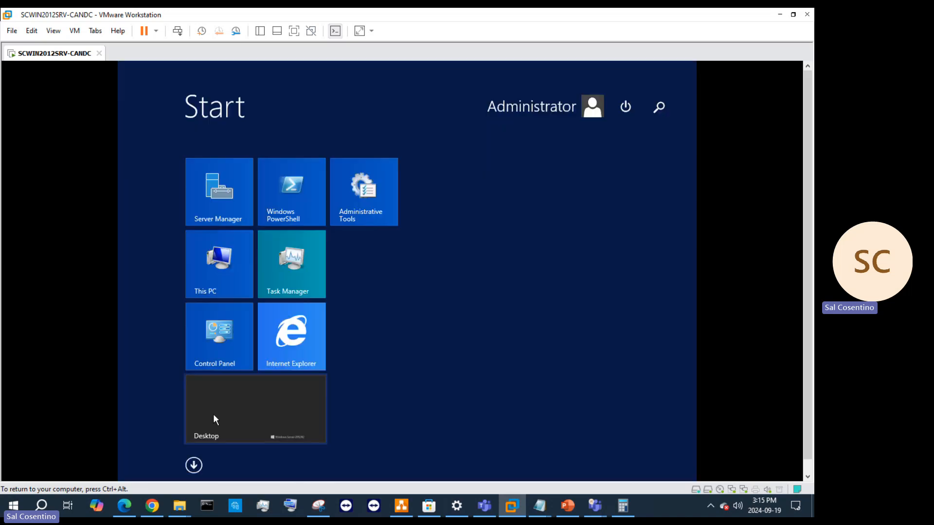
{"action": "left_click", "coordinate": [222, 270]}
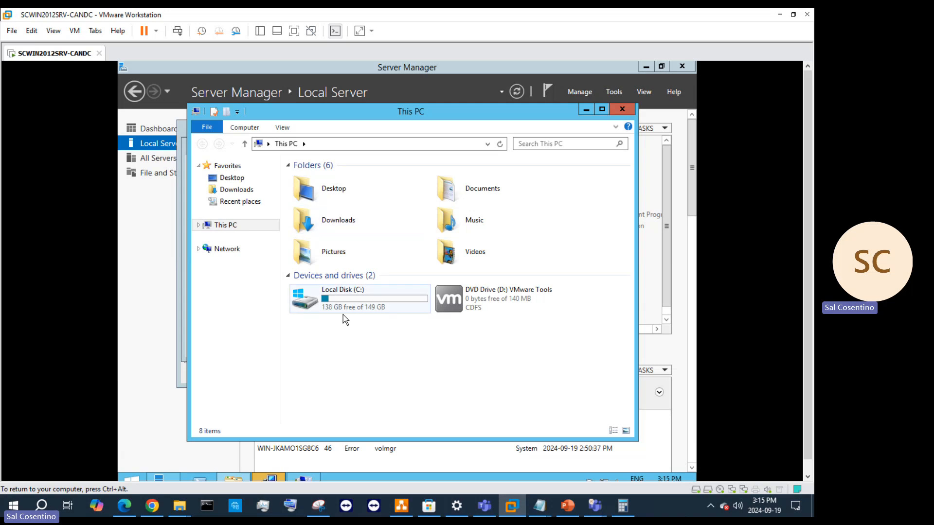
{"action": "left_click", "coordinate": [349, 311]}
{"action": "right_click", "coordinate": [349, 309]}
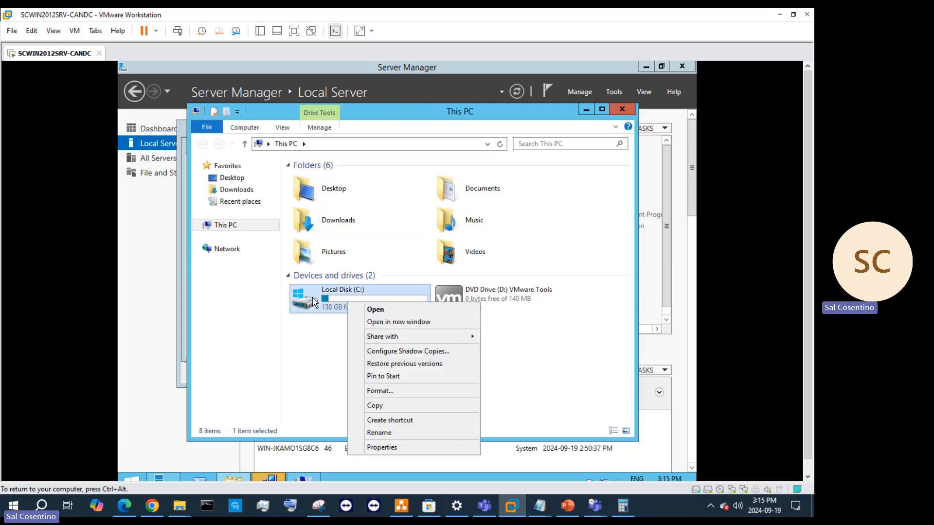
{"action": "left_click", "coordinate": [401, 448]}
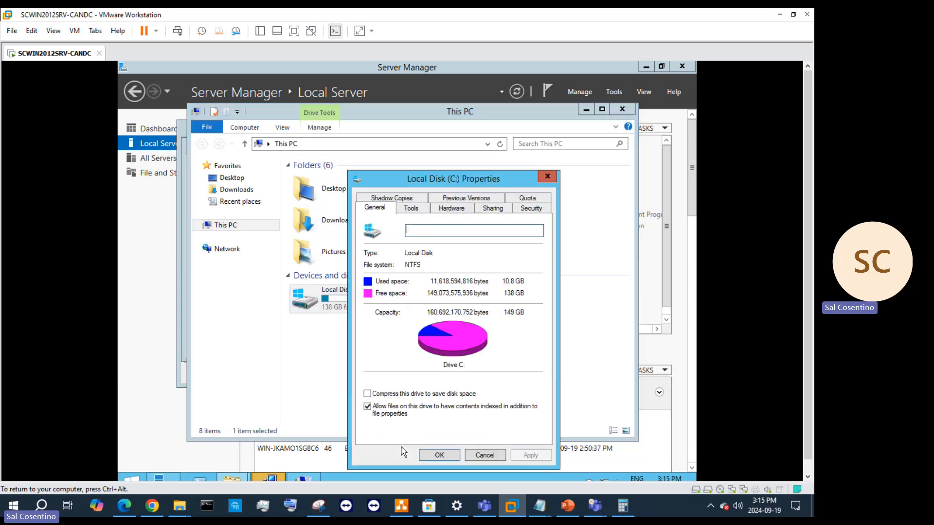
{"action": "left_click", "coordinate": [547, 177]}
Step: Open the system information of This PC, go to its computer name settings and close the name change dialog
{"action": "left_click", "coordinate": [235, 226]}
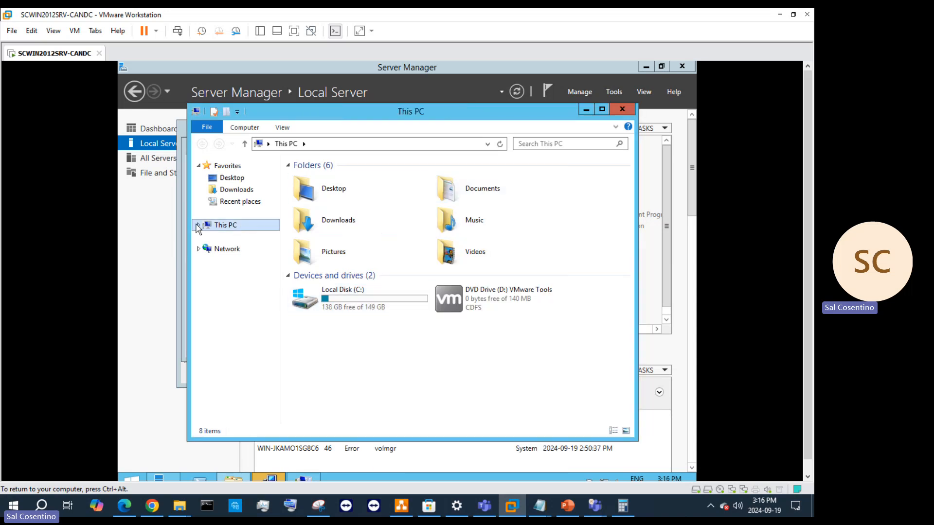
{"action": "left_click", "coordinate": [198, 226]}
{"action": "right_click", "coordinate": [214, 226]}
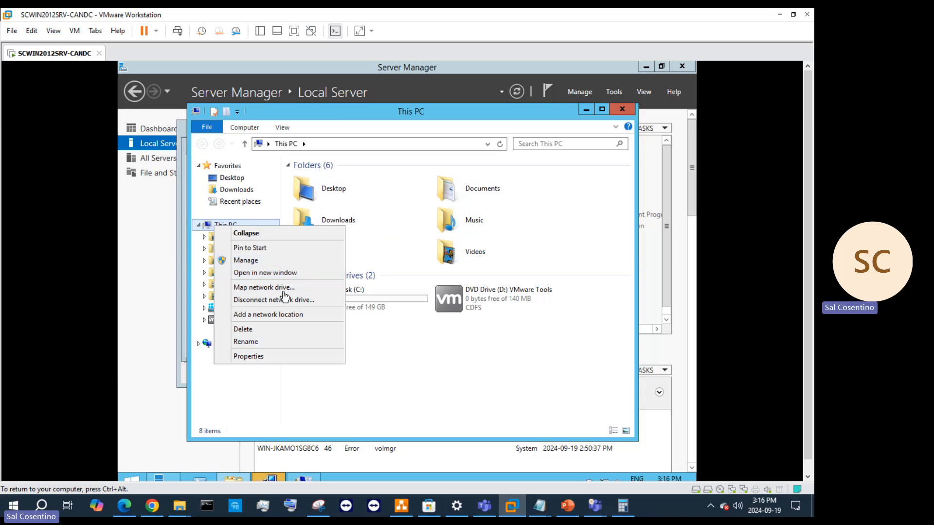
{"action": "left_click", "coordinate": [303, 362]}
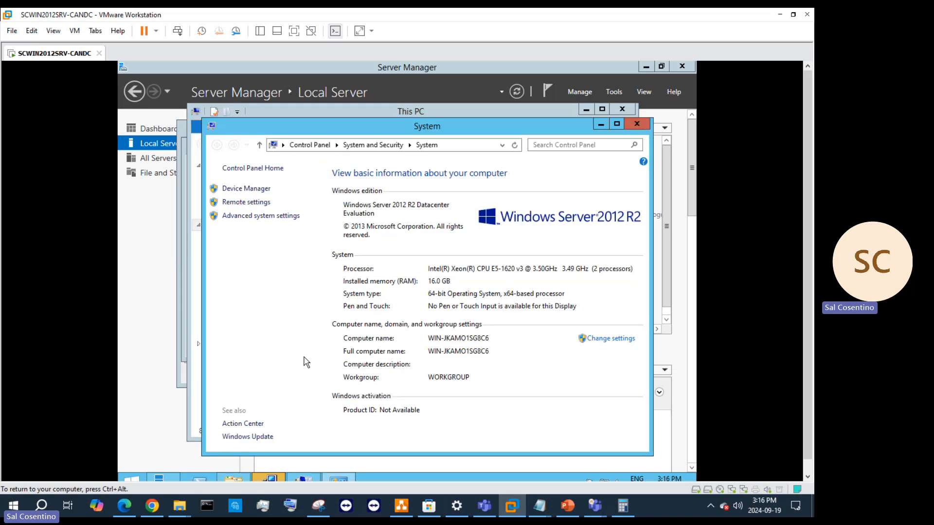
{"action": "left_click", "coordinate": [607, 338]}
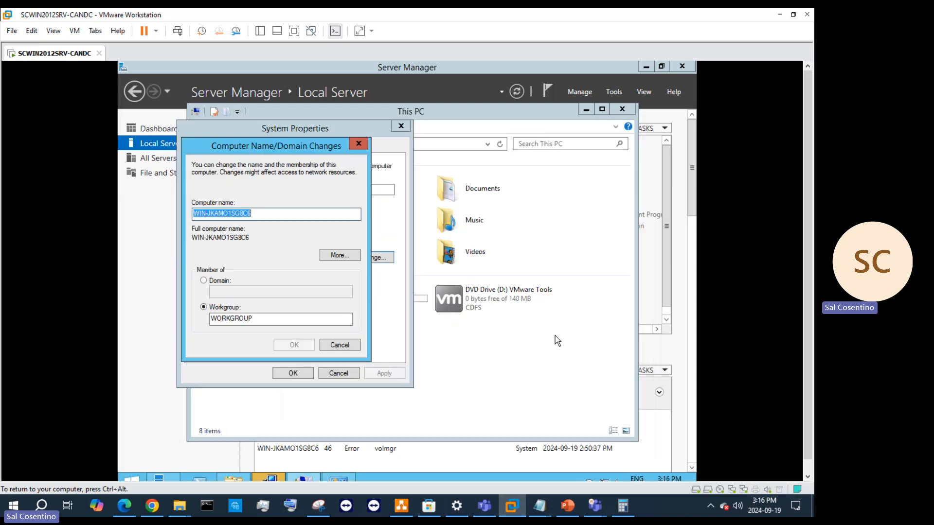
{"action": "left_click", "coordinate": [357, 142]}
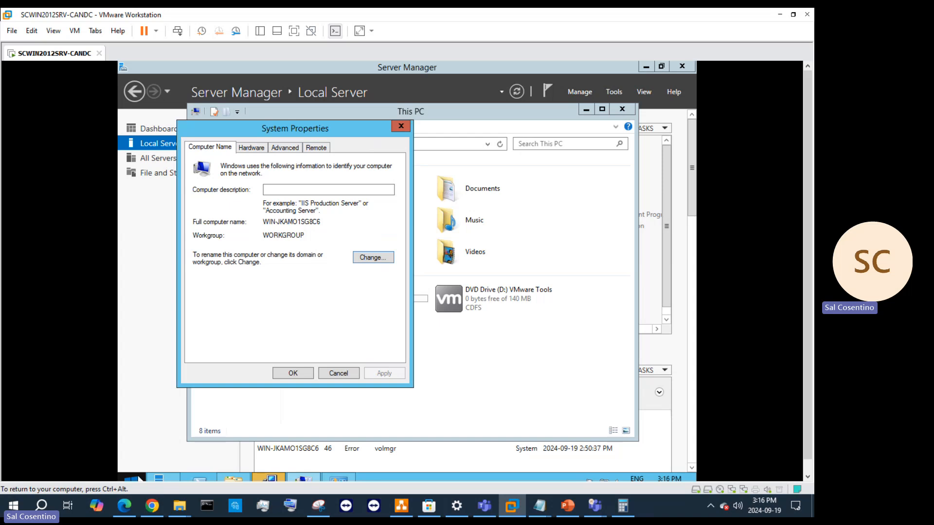
Step: Open System Properties by running sysdm.cpl
{"action": "left_click", "coordinate": [137, 479]}
{"action": "right_click", "coordinate": [138, 479]}
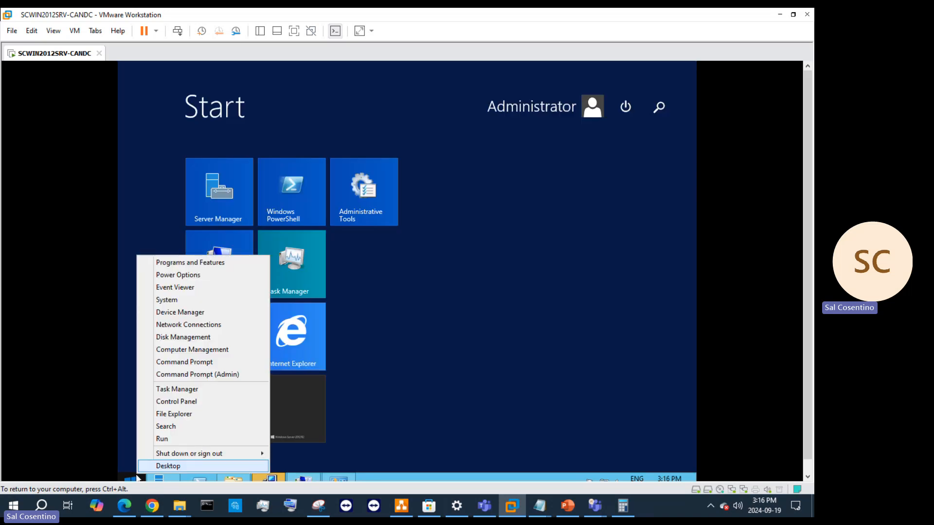
{"action": "left_click", "coordinate": [163, 438]}
{"action": "type", "text": "sysdm.cpl"}
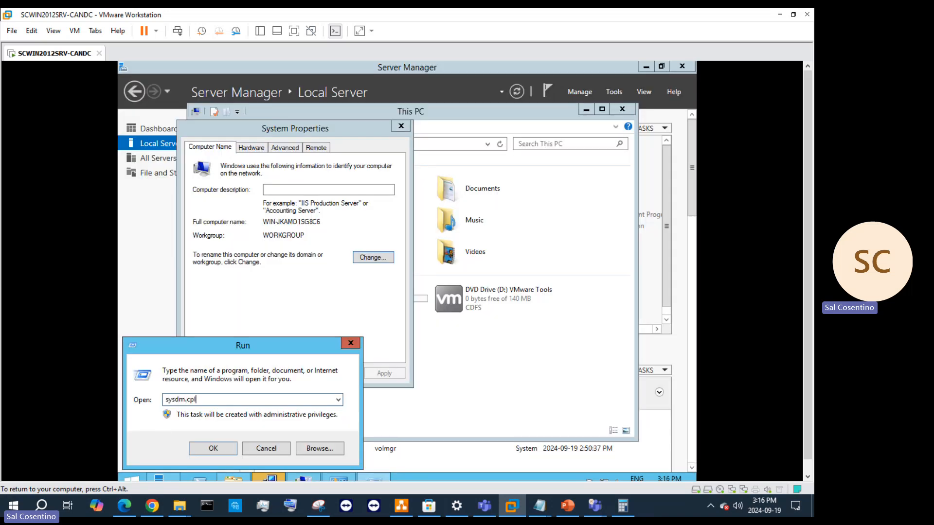
{"action": "key", "text": "Return"}
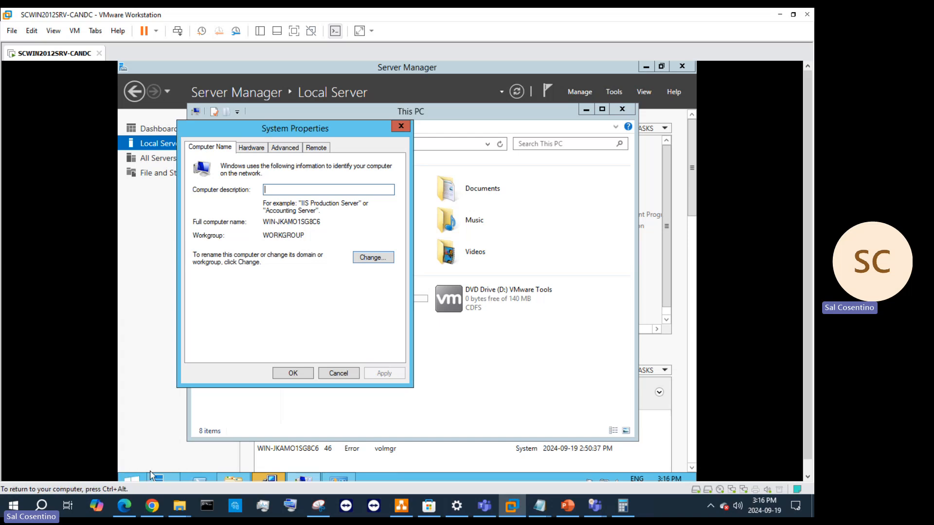
Step: Return to the desktop, close the System information window and bring System Properties to the front
{"action": "left_click", "coordinate": [133, 479]}
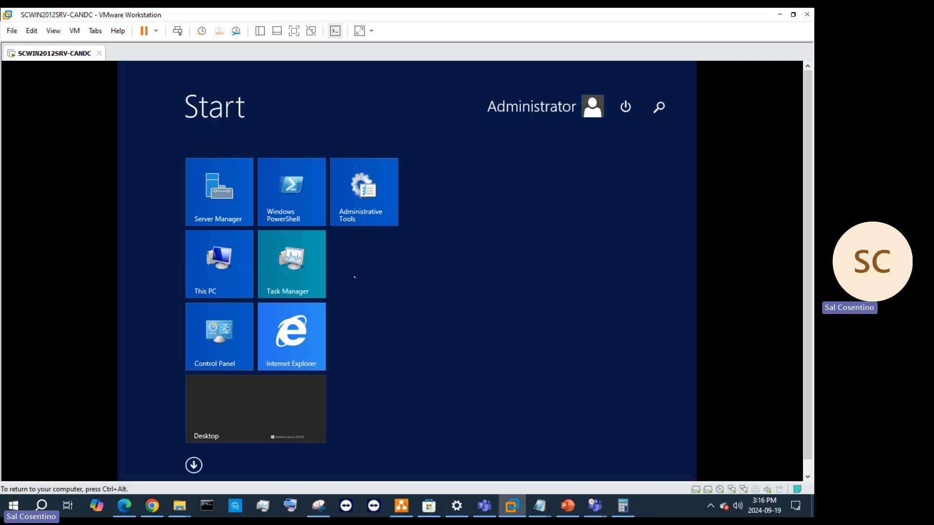
{"action": "left_click", "coordinate": [258, 392]}
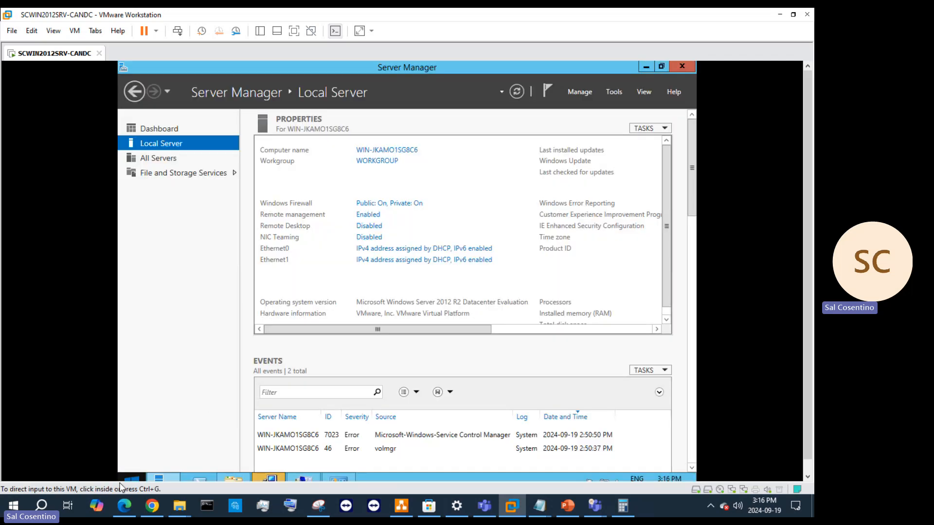
{"action": "left_click", "coordinate": [337, 479]}
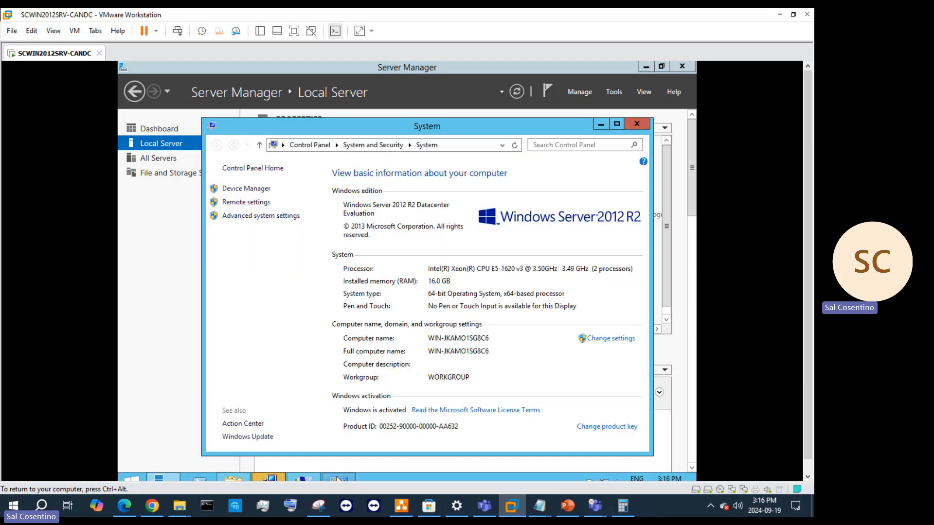
{"action": "left_click", "coordinate": [638, 125]}
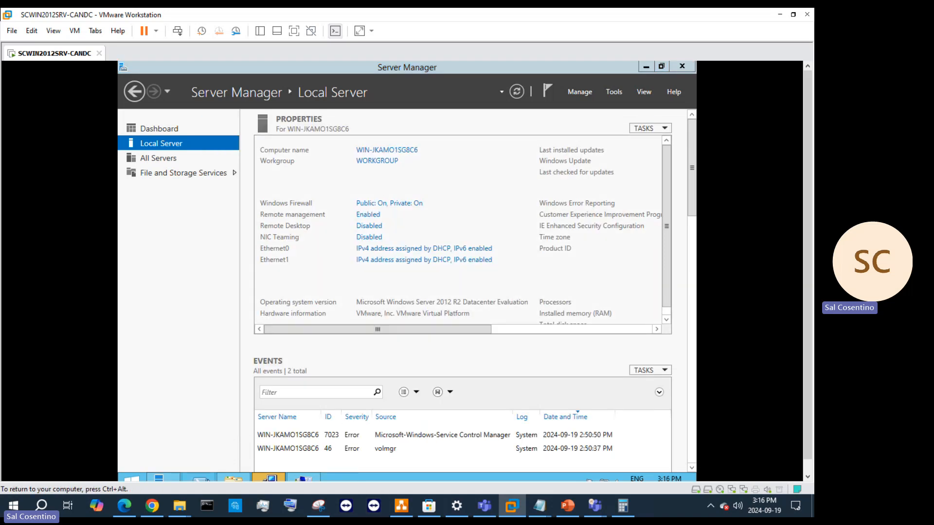
{"action": "left_click", "coordinate": [295, 477]}
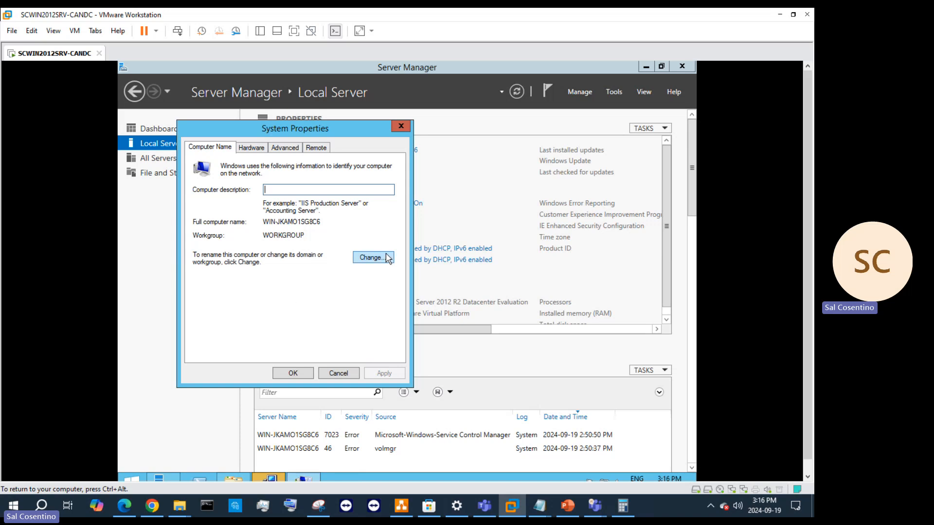
Step: Run sysdm.cpl once more to show the System Properties dialog
{"action": "right_click", "coordinate": [133, 478]}
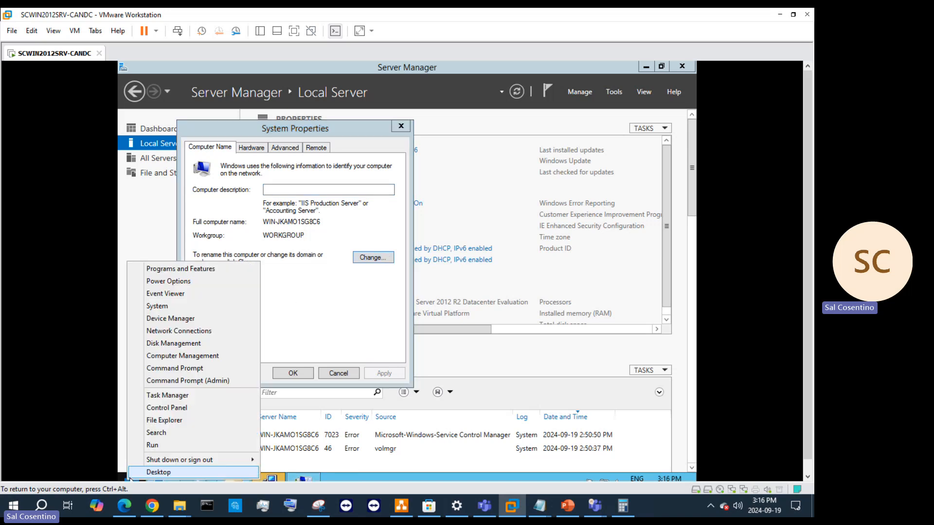
{"action": "left_click", "coordinate": [161, 433]}
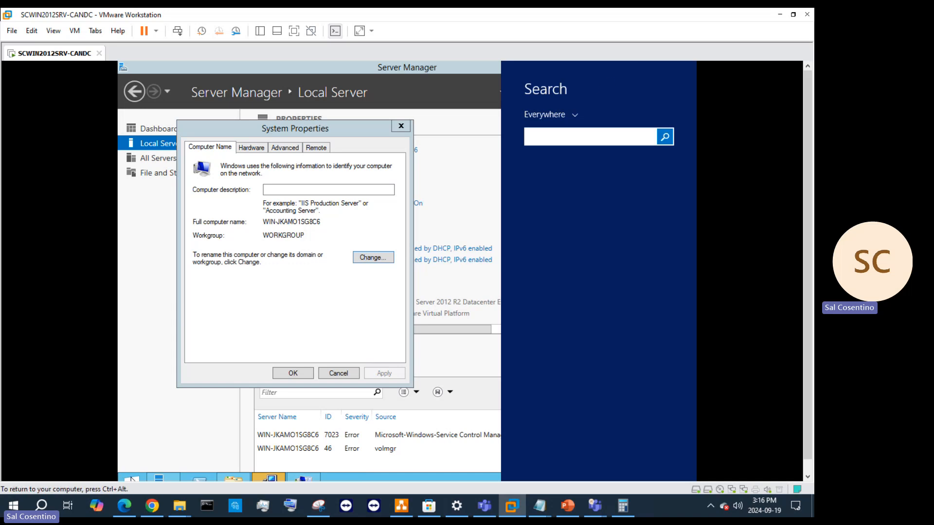
{"action": "right_click", "coordinate": [132, 477]}
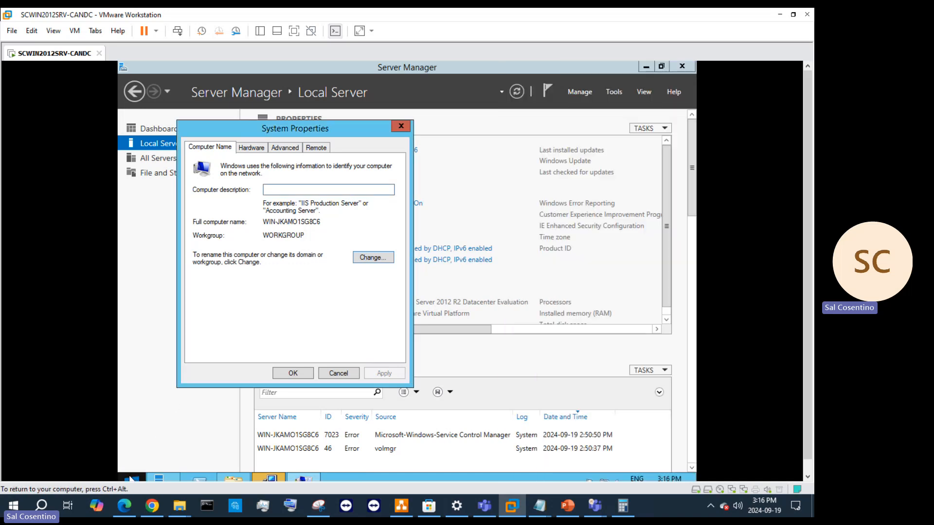
{"action": "right_click", "coordinate": [131, 479]}
{"action": "left_click", "coordinate": [138, 438]}
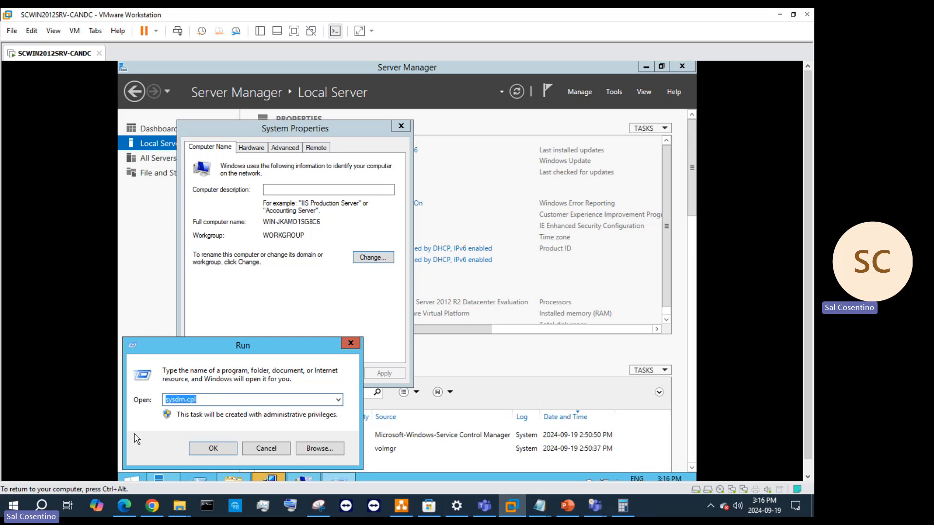
{"action": "left_click", "coordinate": [210, 449]}
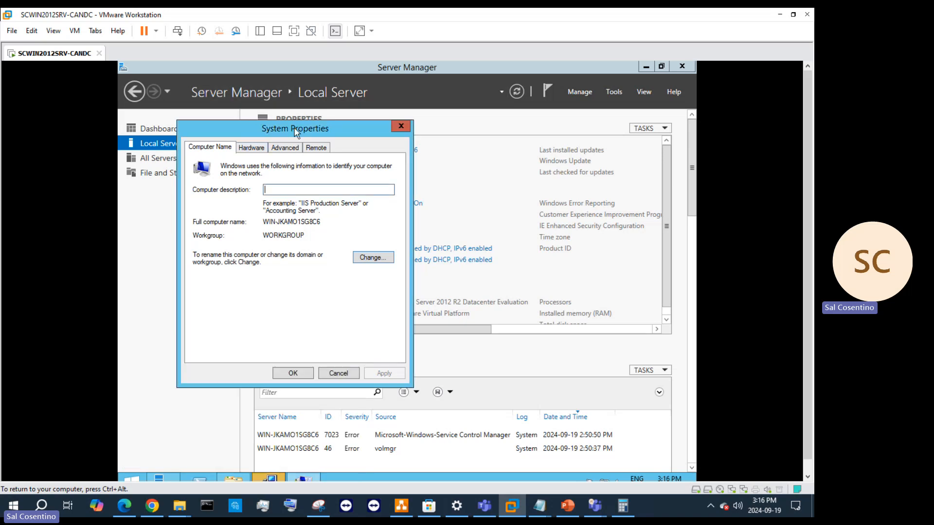
Step: Move the System Properties dialog off the server navigation list and show its Remote settings
{"action": "left_click_drag", "start_coordinate": [294, 128], "coordinate": [328, 140]}
{"action": "left_click", "coordinate": [344, 158]}
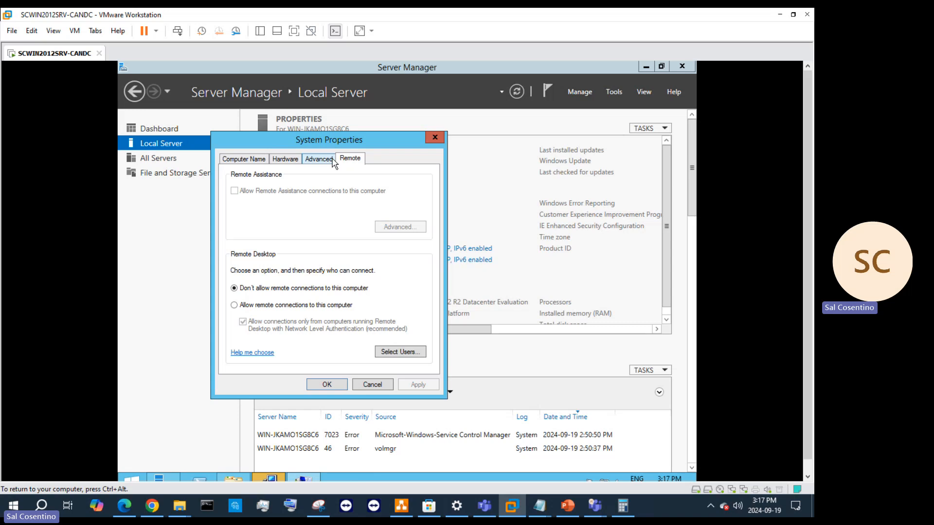
Step: Review the Advanced system settings, opening and closing the User Profiles and Environment Variables dialogs without changes
{"action": "left_click", "coordinate": [321, 160]}
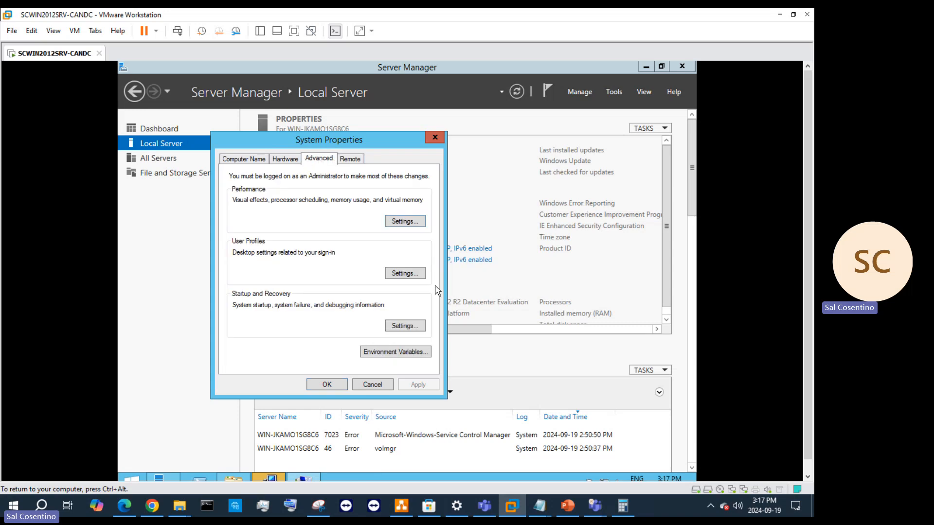
{"action": "left_click", "coordinate": [402, 273]}
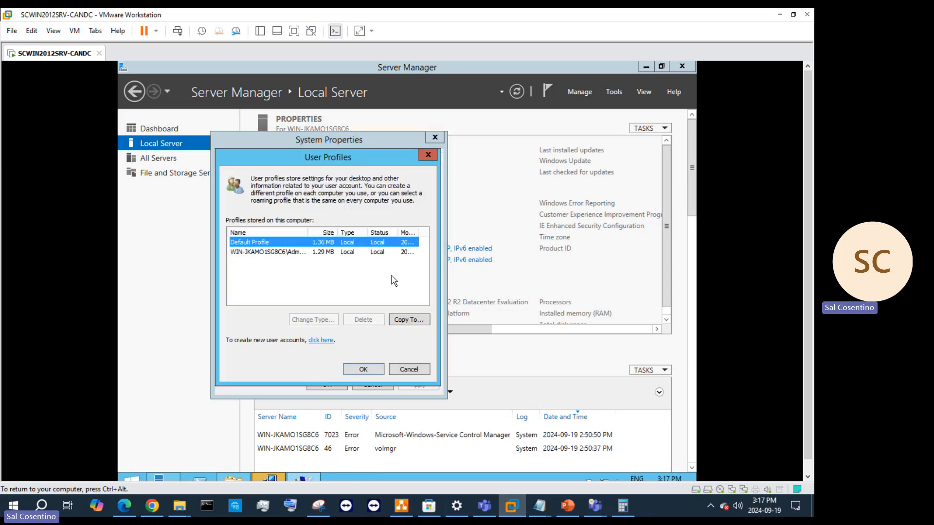
{"action": "left_click", "coordinate": [410, 370]}
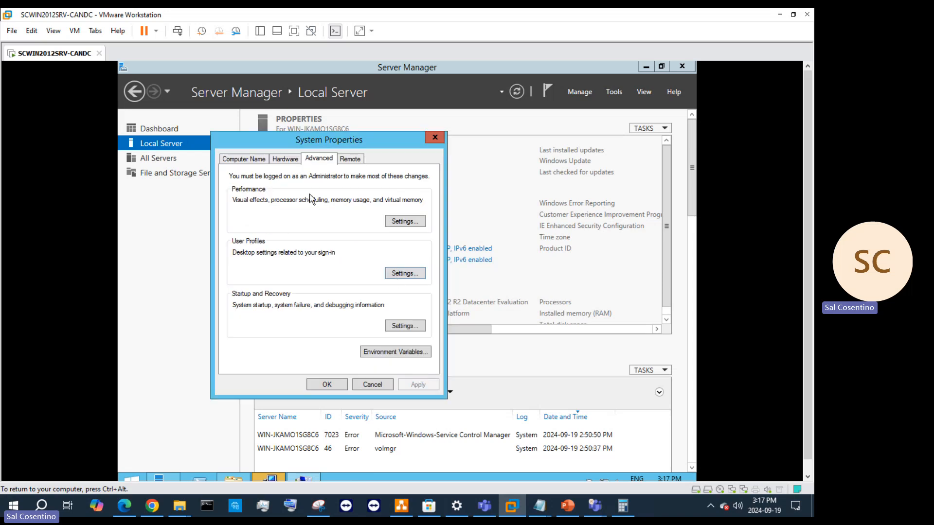
{"action": "left_click", "coordinate": [398, 351]}
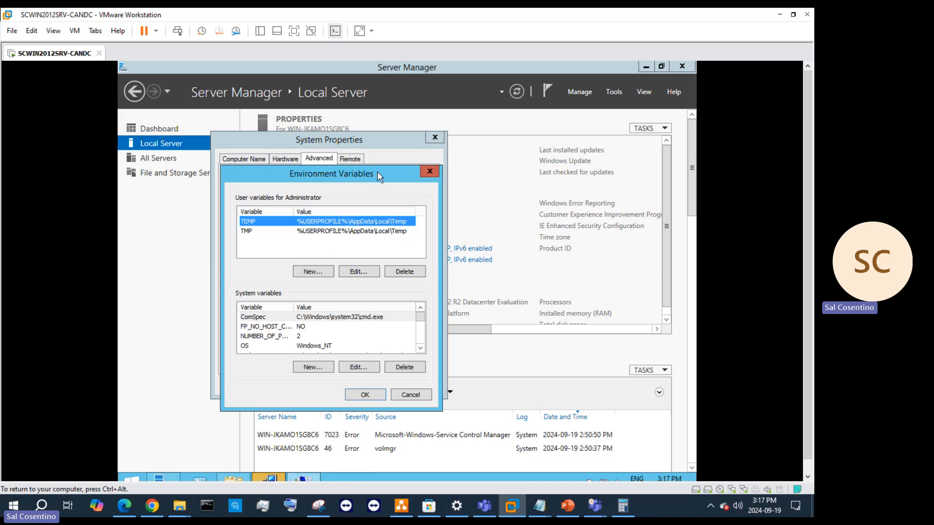
{"action": "left_click", "coordinate": [435, 174]}
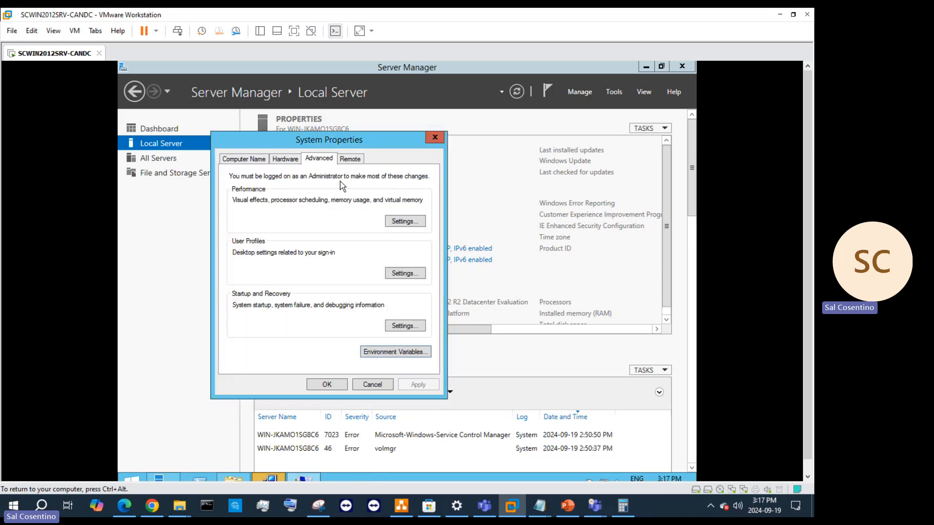
Step: Open the computer name change dialog from System Properties and enter SCWIN21012-CANDC-HYPV as the new computer name
{"action": "left_click", "coordinate": [244, 159]}
{"action": "left_click", "coordinate": [404, 270]}
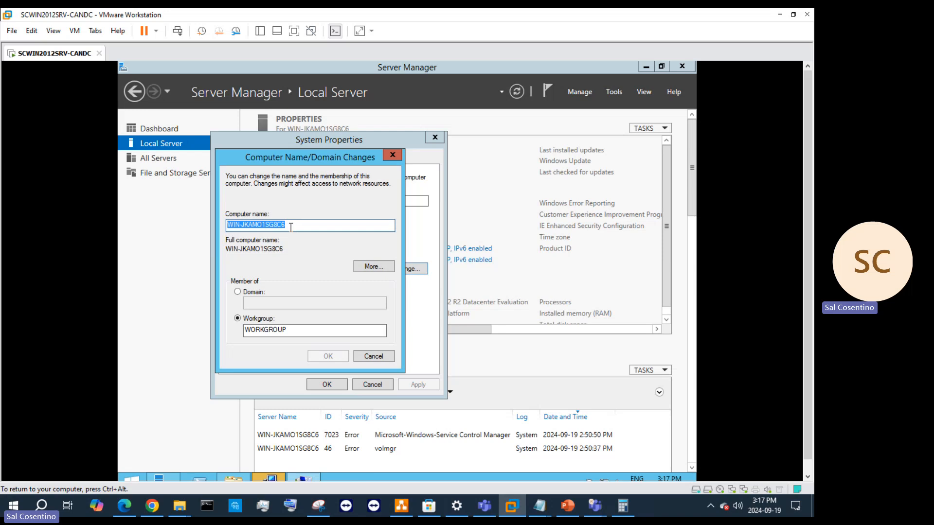
{"action": "type", "text": "SC"}
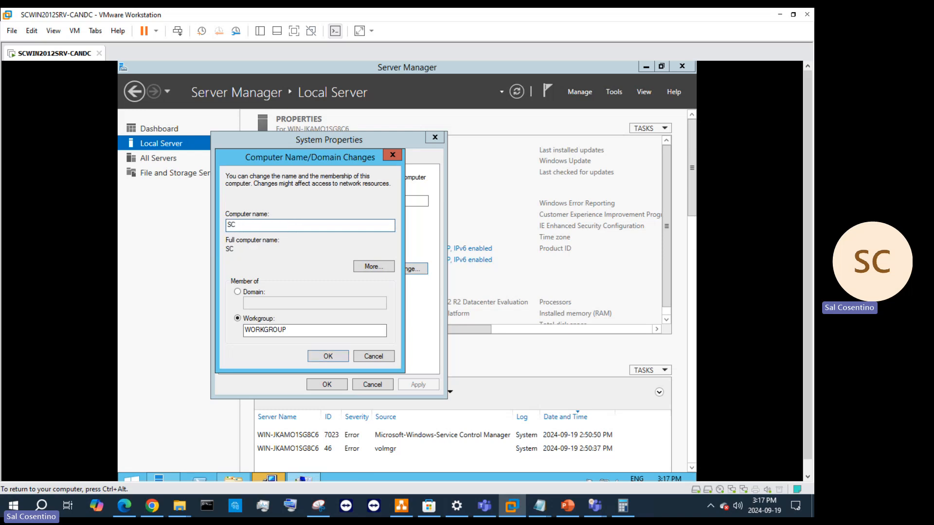
{"action": "type", "text": "WIN"}
{"action": "type", "text": "21012"}
{"action": "type", "text": "-C"}
{"action": "type", "text": "AND"}
{"action": "type", "text": "D"}
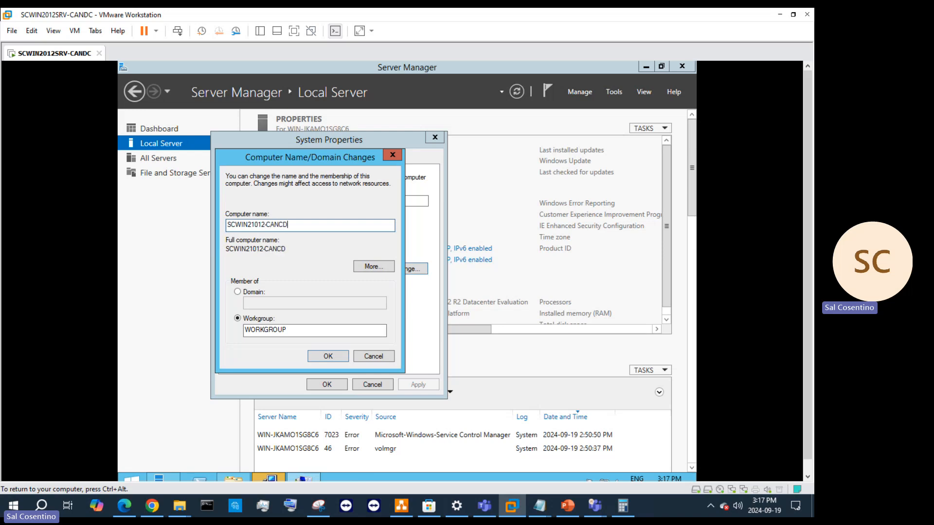
{"action": "key", "text": "BackSpace"}
{"action": "key", "text": "BackSpace"}
{"action": "type", "text": "D"}
{"action": "key", "text": "BackSpace"}
{"action": "type", "text": "DC-HY"}
{"action": "type", "text": "V"}
{"action": "key", "text": "BackSpace"}
{"action": "type", "text": "PV"}
Step: Correct the computer name to SCWIN2012SRV-CANDC-HYPV and accept the change
{"action": "left_click", "coordinate": [236, 226]}
{"action": "key", "text": "Right"}
{"action": "key", "text": "BackSpace"}
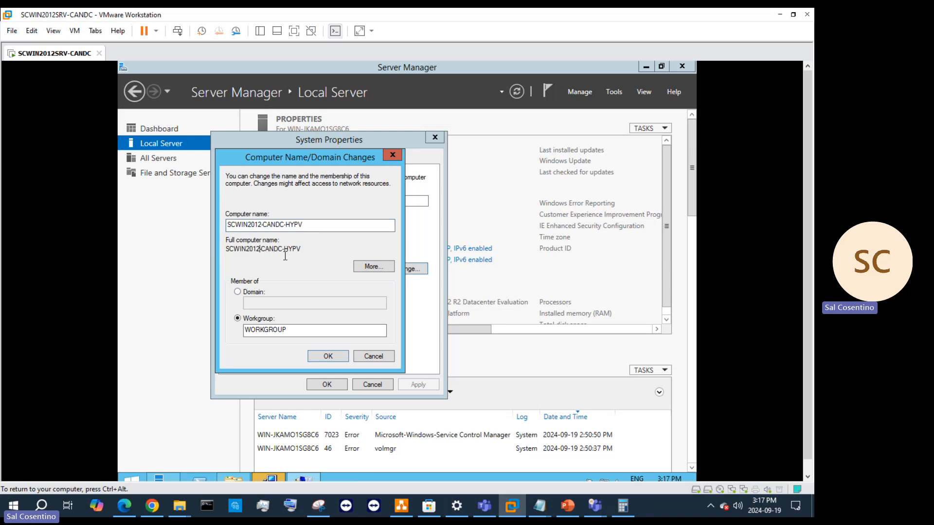
{"action": "left_click", "coordinate": [262, 224]}
{"action": "type", "text": "SRV"}
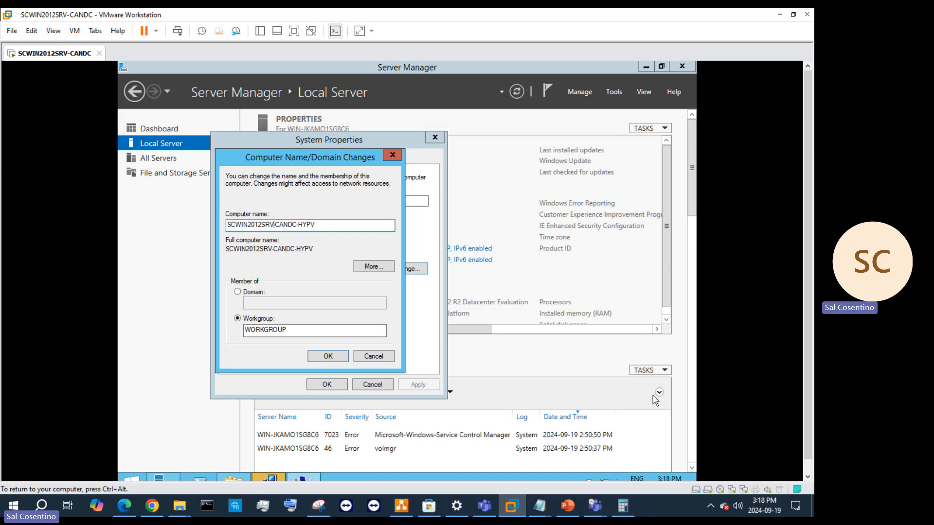
{"action": "mouse_move", "coordinate": [603, 480]}
{"action": "left_click", "coordinate": [329, 358]}
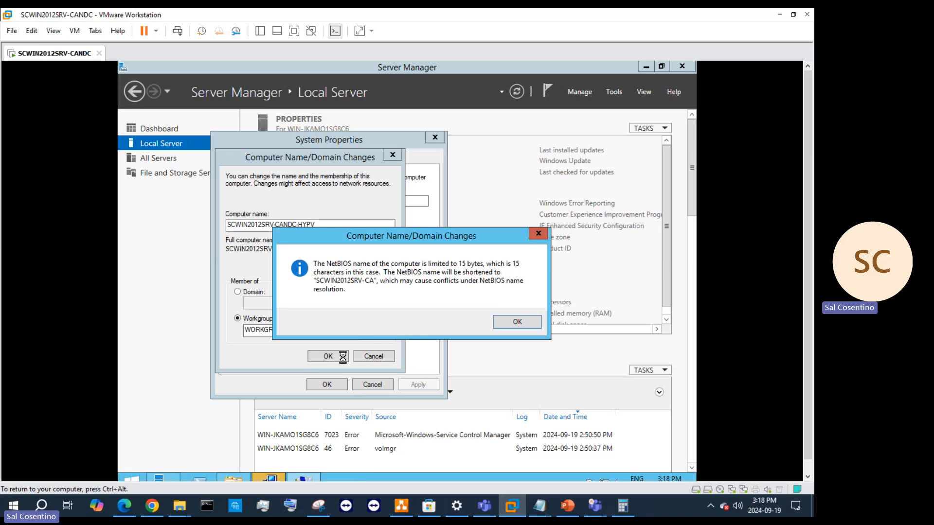
{"action": "left_click", "coordinate": [519, 326]}
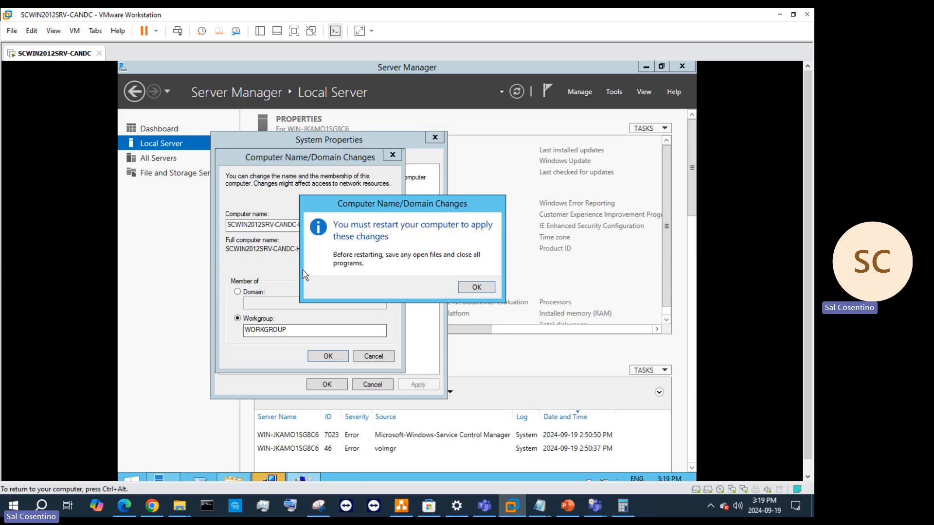
{"action": "left_click", "coordinate": [475, 287]}
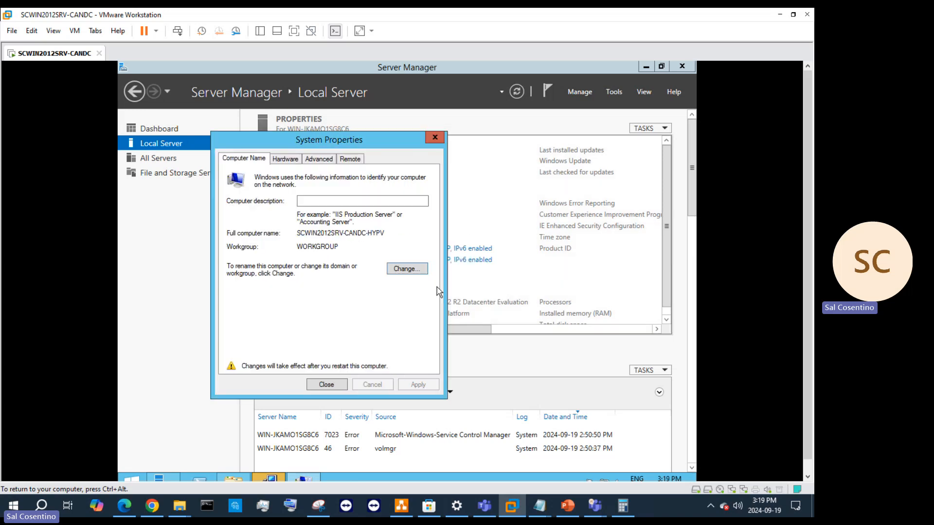
Step: Reopen the computer name change, shorten the name to SCSRV-CDC-HYPV and apply it
{"action": "left_click", "coordinate": [406, 269]}
{"action": "left_click", "coordinate": [276, 224]}
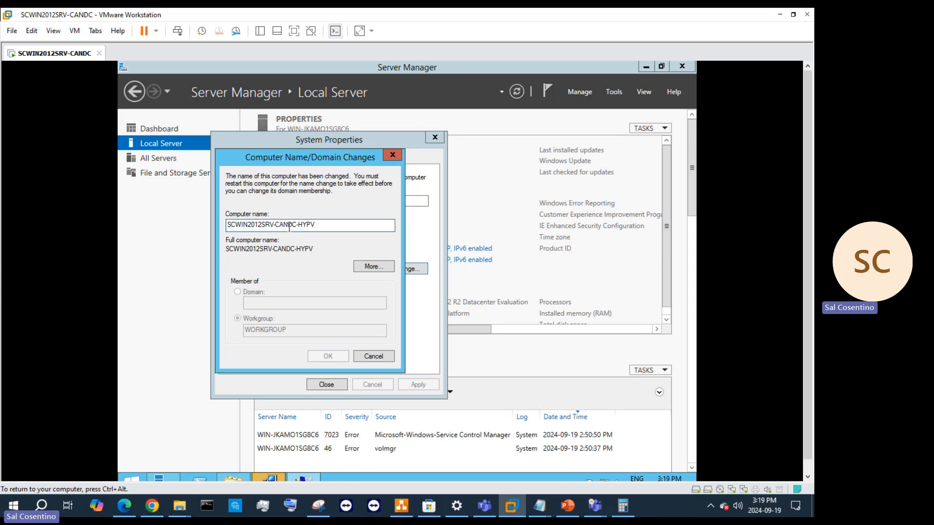
{"action": "key", "text": "BackSpace"}
{"action": "key", "text": "BackSpace"}
{"action": "key", "text": "BackSpace"}
{"action": "key", "text": "BackSpace"}
{"action": "key", "text": "BackSpace"}
{"action": "key", "text": "BackSpace"}
{"action": "key", "text": "BackSpace"}
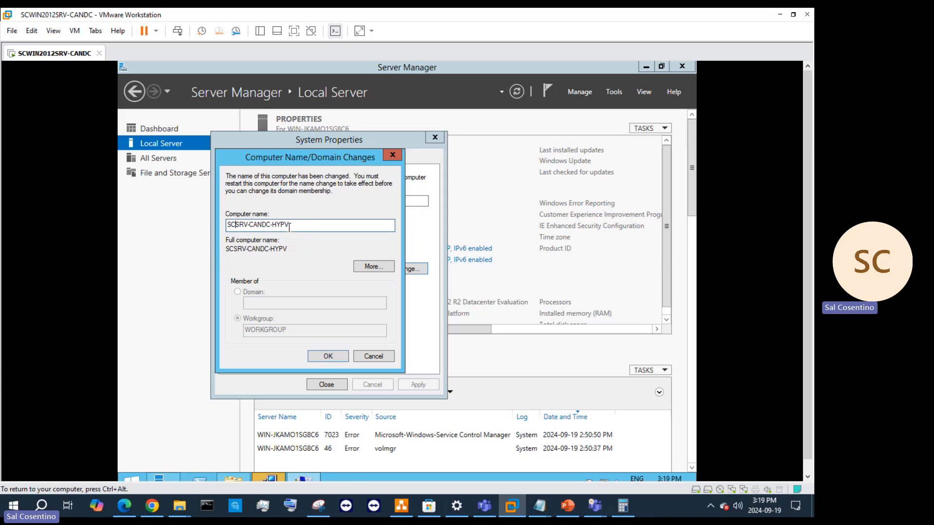
{"action": "left_click", "coordinate": [262, 225]}
{"action": "key", "text": "BackSpace"}
{"action": "key", "text": "BackSpace"}
{"action": "left_click", "coordinate": [334, 358]}
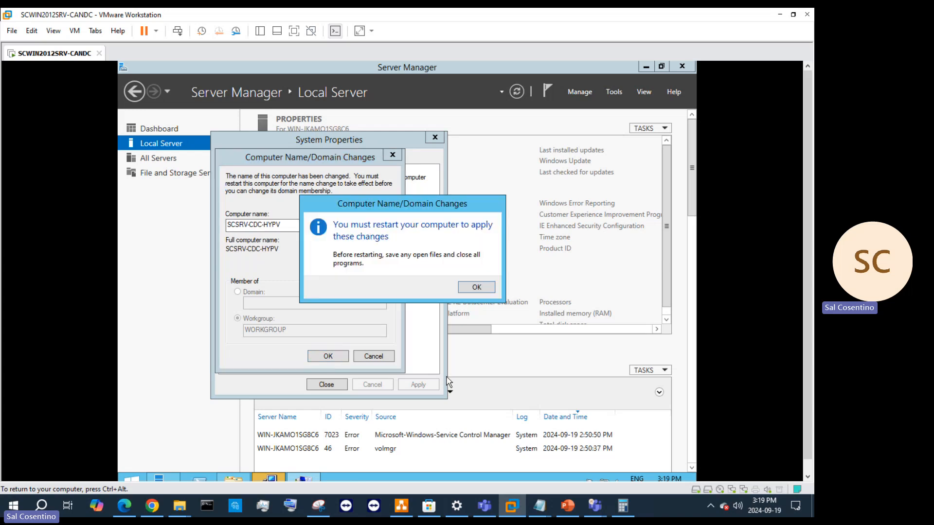
Step: Switch to the PowerPoint presentation and start a bullet reading "Change" below the Autologin bullet on slide 23
{"action": "left_click", "coordinate": [567, 506]}
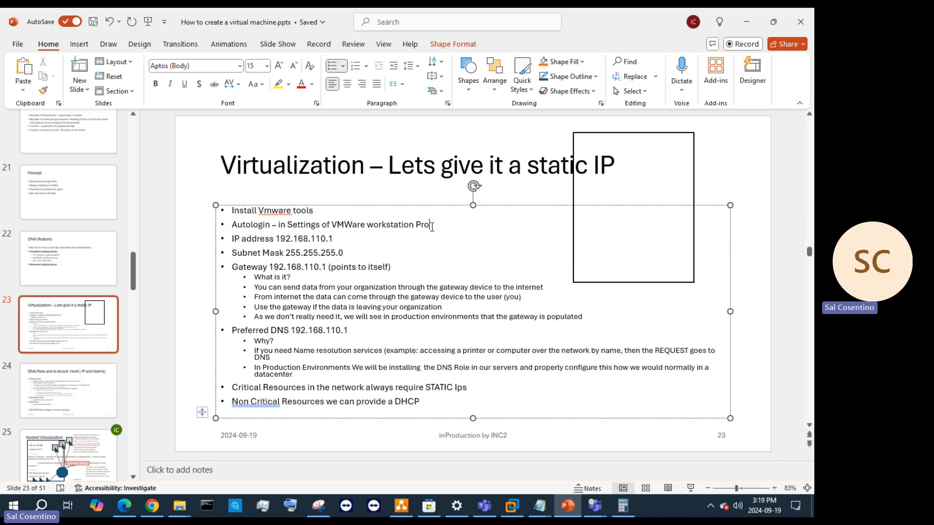
{"action": "key", "text": "Return"}
{"action": "type", "text": "Change"}
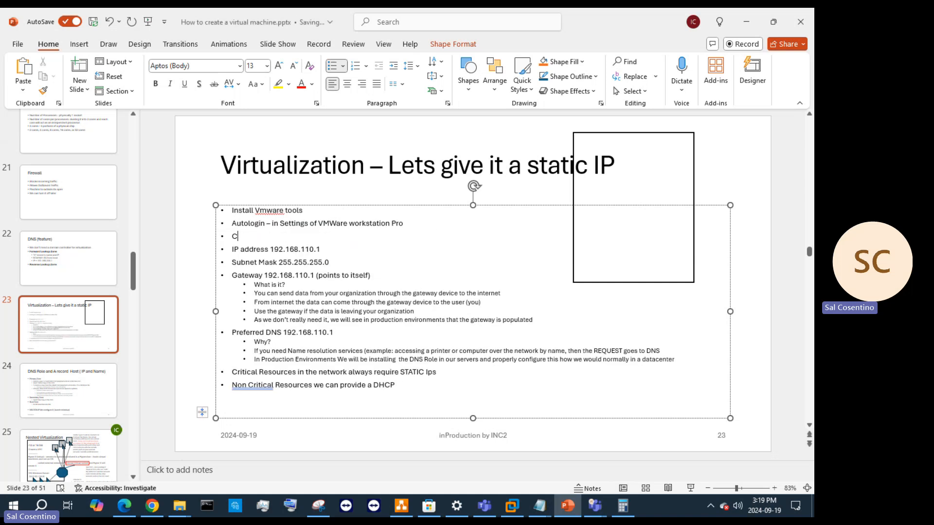
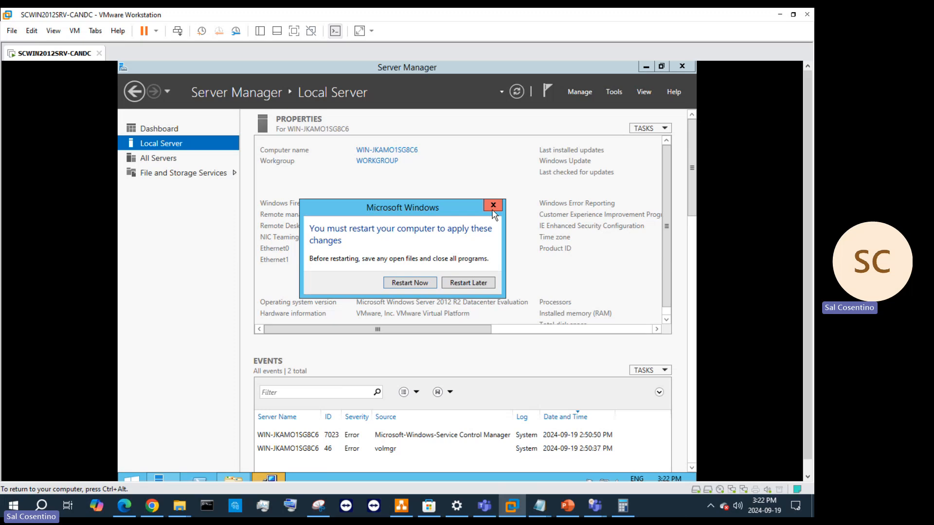
Step: Dismiss the restart prompt and turn Internet Explorer Enhanced Security Configuration off for both Administrators and Users
{"action": "left_click", "coordinate": [493, 207]}
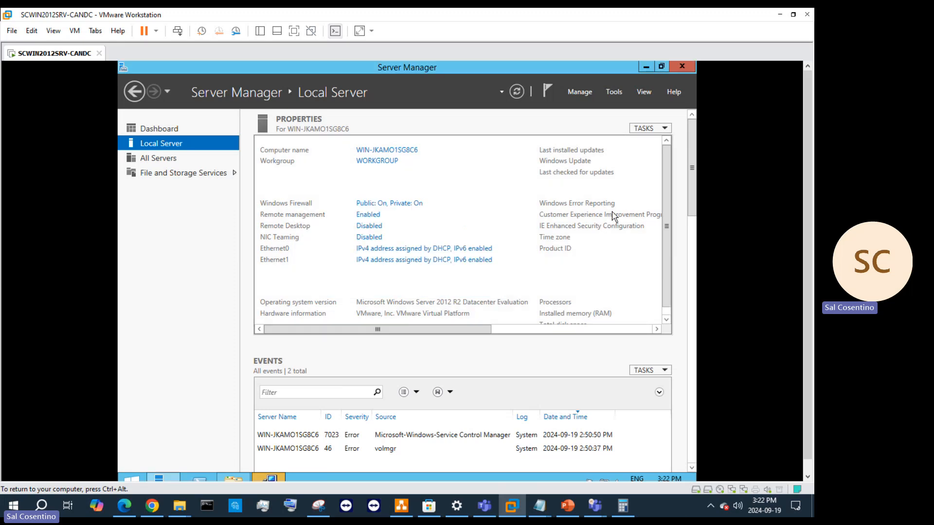
{"action": "left_click_drag", "start_coordinate": [442, 331], "coordinate": [544, 331]}
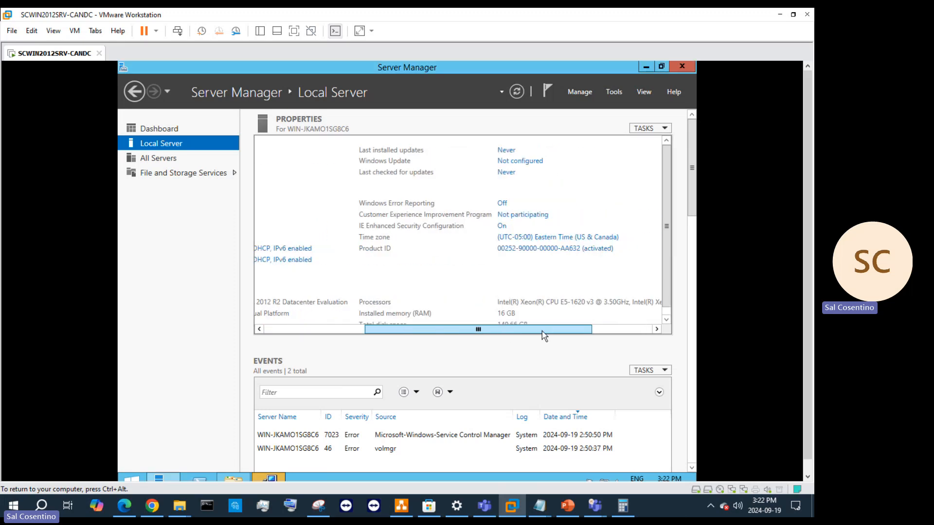
{"action": "left_click", "coordinate": [502, 226]}
{"action": "left_click", "coordinate": [334, 259]}
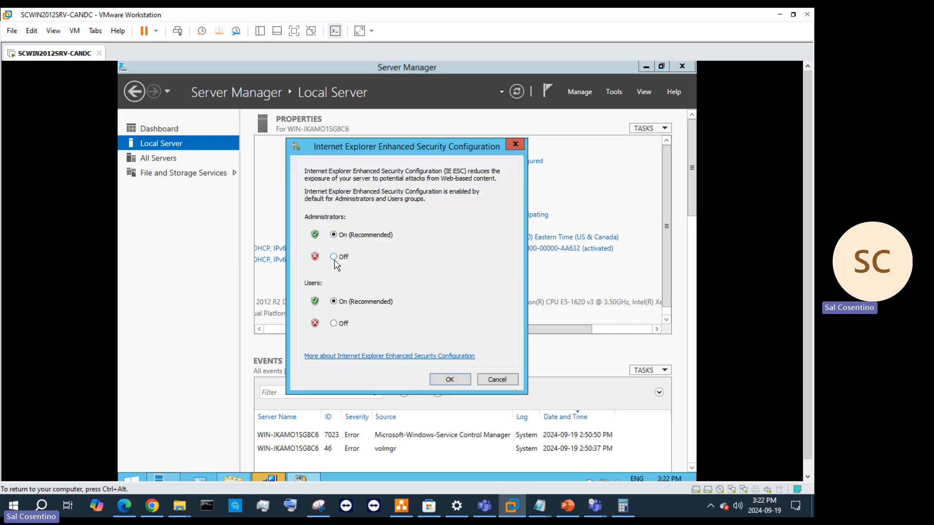
{"action": "left_click", "coordinate": [340, 325]}
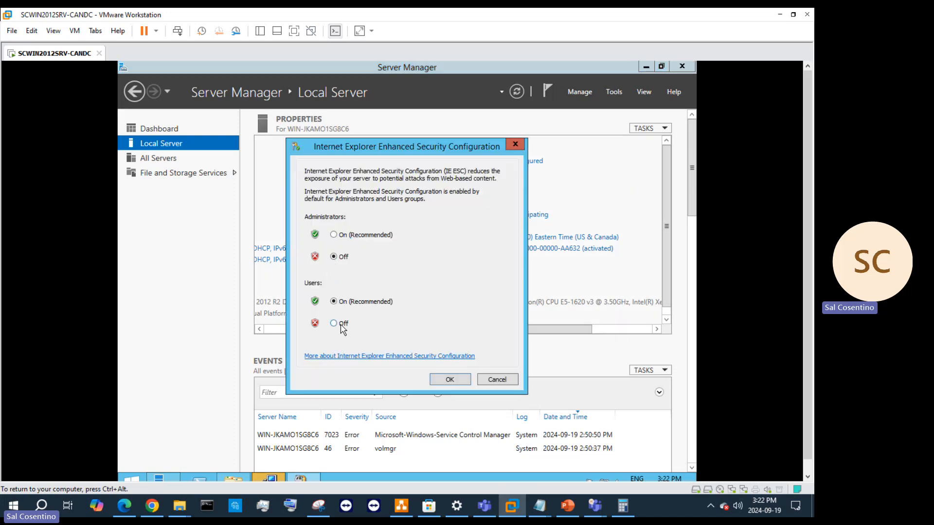
{"action": "left_click", "coordinate": [450, 379]}
Step: Open Network Connections from the local server properties and disable Internet Protocol Version 6 (TCP/IPv6) on Ethernet0
{"action": "mouse_move", "coordinate": [458, 333]}
{"action": "left_mouse_down"}
{"action": "mouse_move", "coordinate": [437, 334]}
{"action": "mouse_move", "coordinate": [459, 333]}
{"action": "left_mouse_up"}
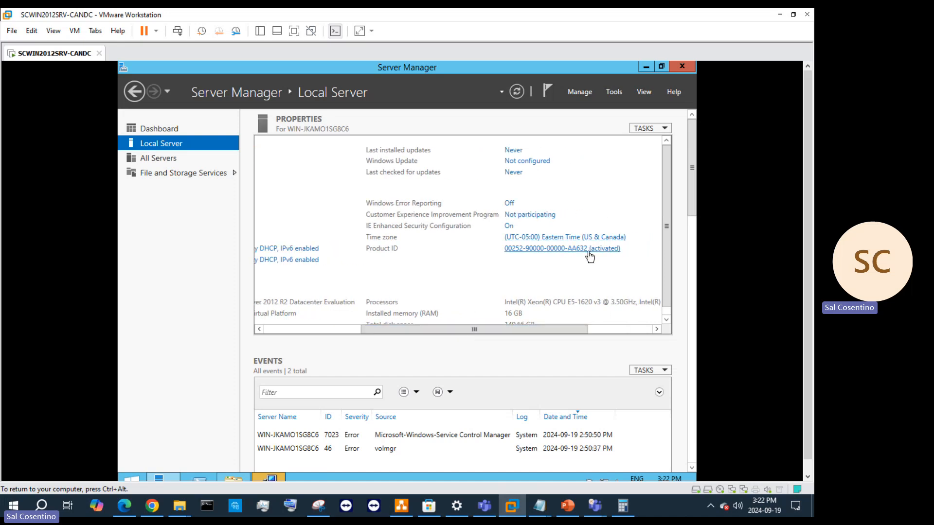
{"action": "scroll", "coordinate": [484, 290], "scroll_direction": "down", "scroll_amount": 1}
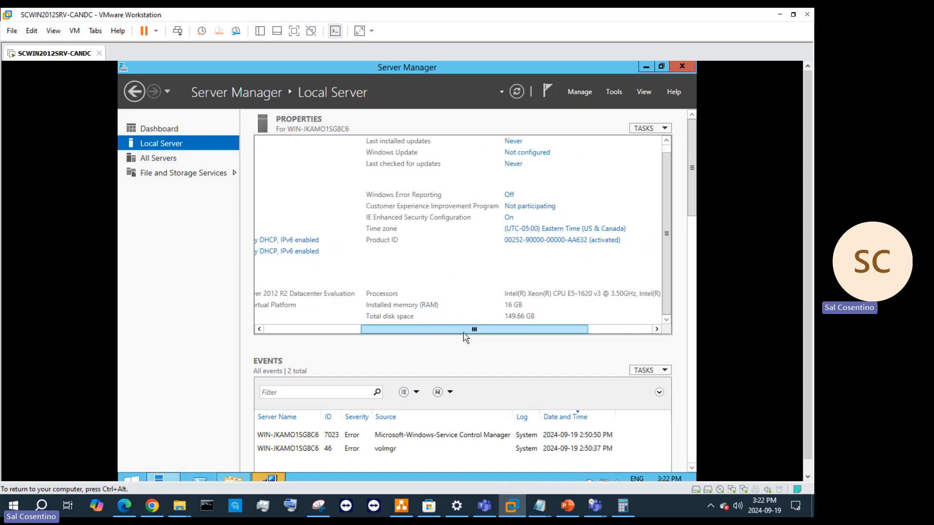
{"action": "left_click_drag", "start_coordinate": [465, 337], "coordinate": [349, 335]}
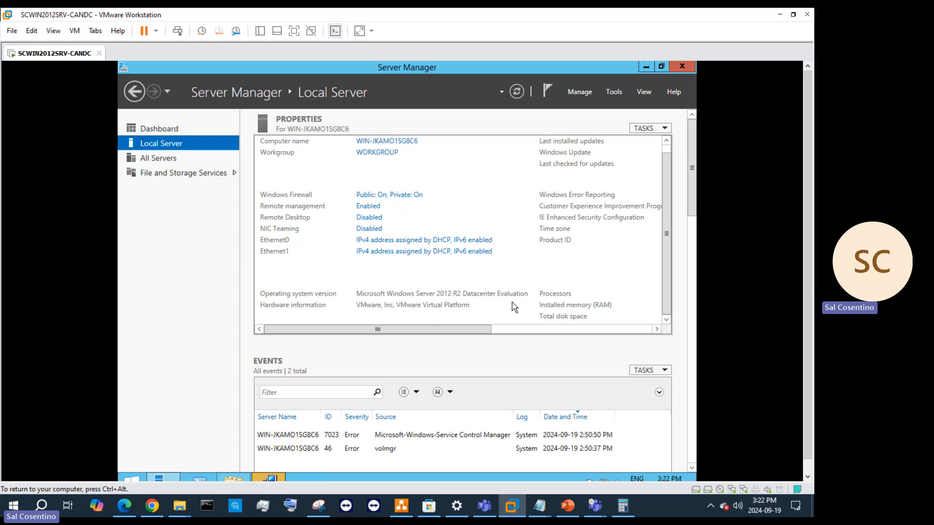
{"action": "left_click", "coordinate": [452, 245]}
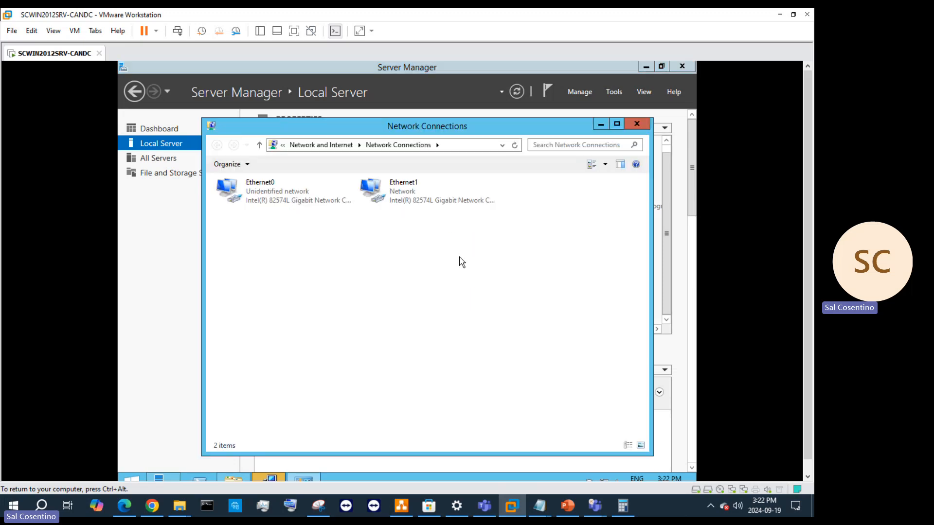
{"action": "right_click", "coordinate": [273, 200]}
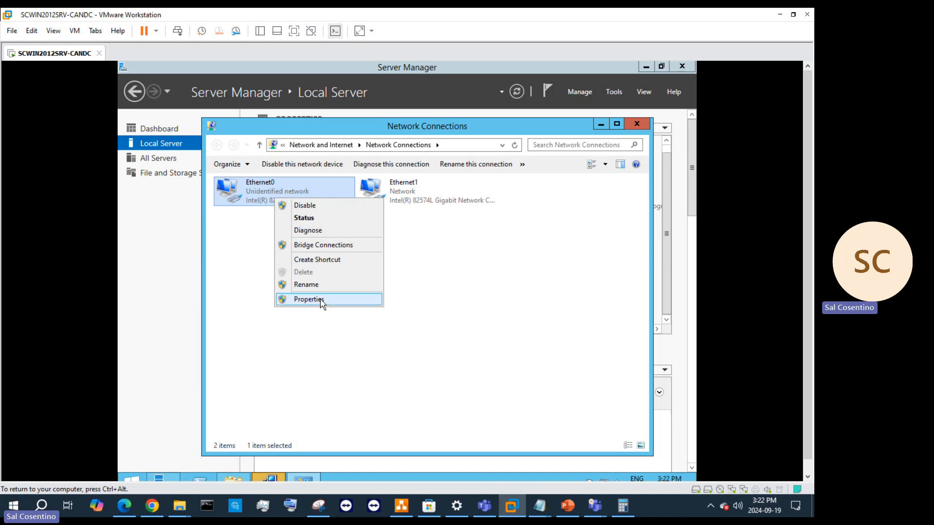
{"action": "left_click", "coordinate": [308, 299]}
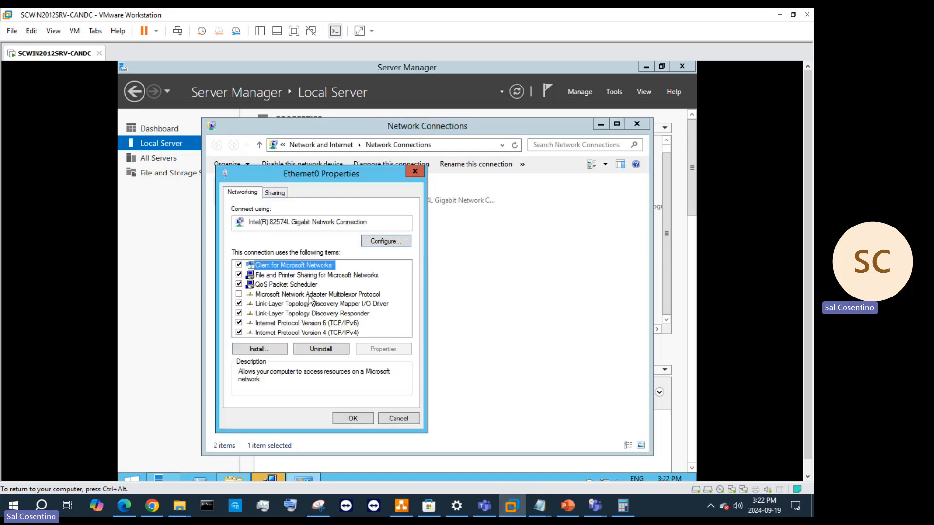
{"action": "left_click", "coordinate": [239, 323]}
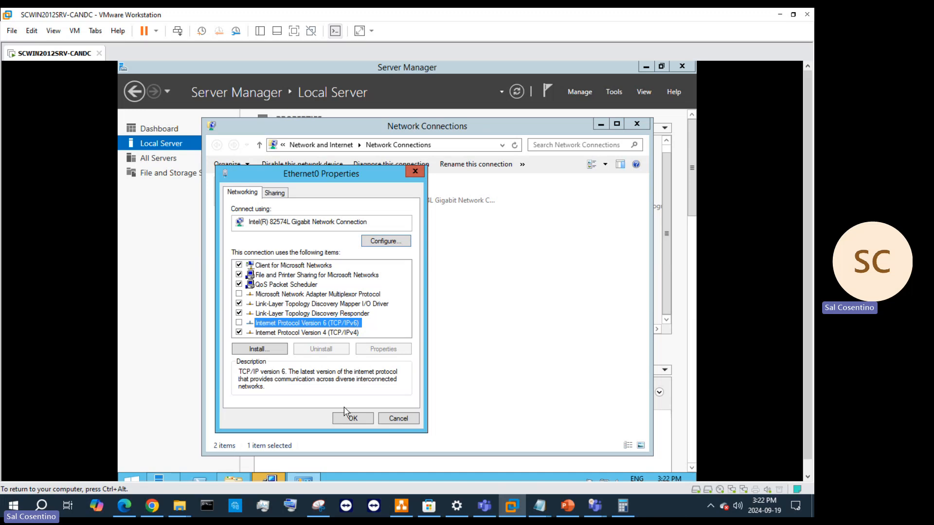
{"action": "left_click", "coordinate": [361, 417]}
Step: Disable Internet Protocol Version 6 (TCP/IPv6) in the properties of Ethernet1
{"action": "left_click", "coordinate": [411, 186]}
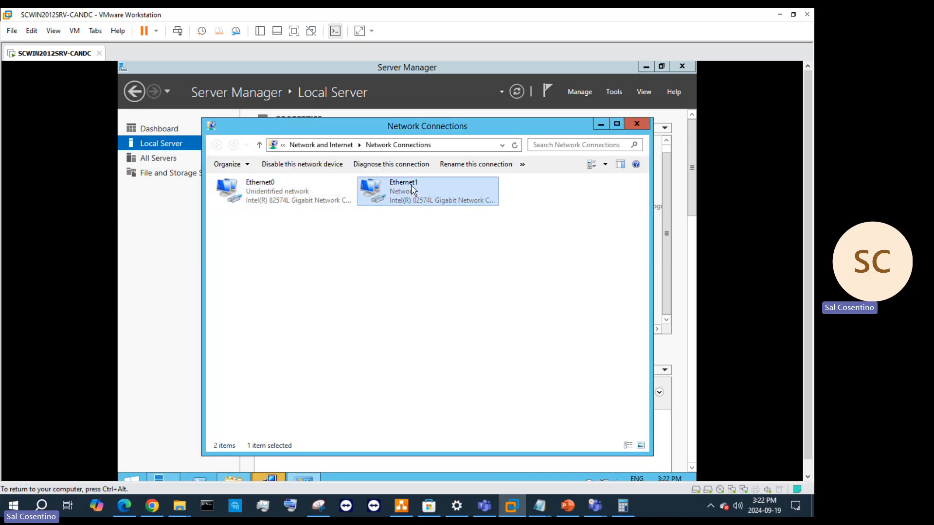
{"action": "right_click", "coordinate": [411, 185]}
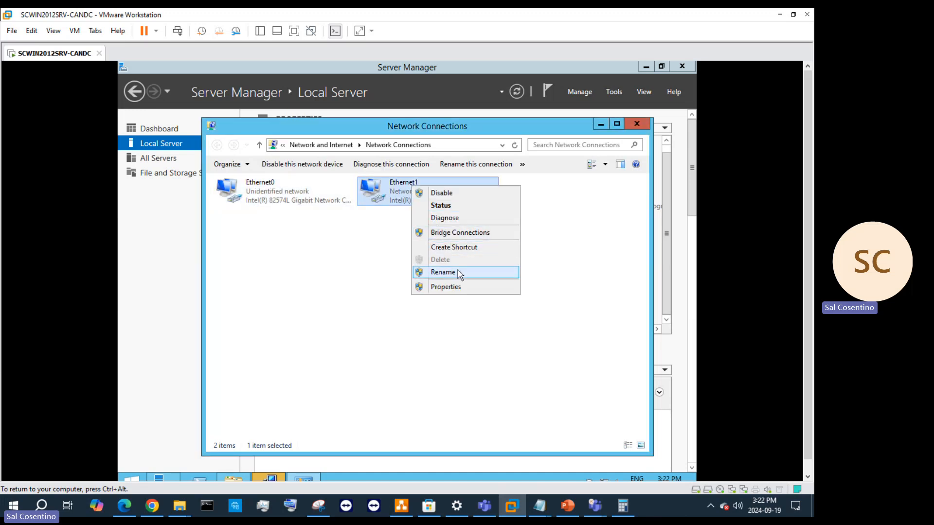
{"action": "left_click", "coordinate": [454, 287]}
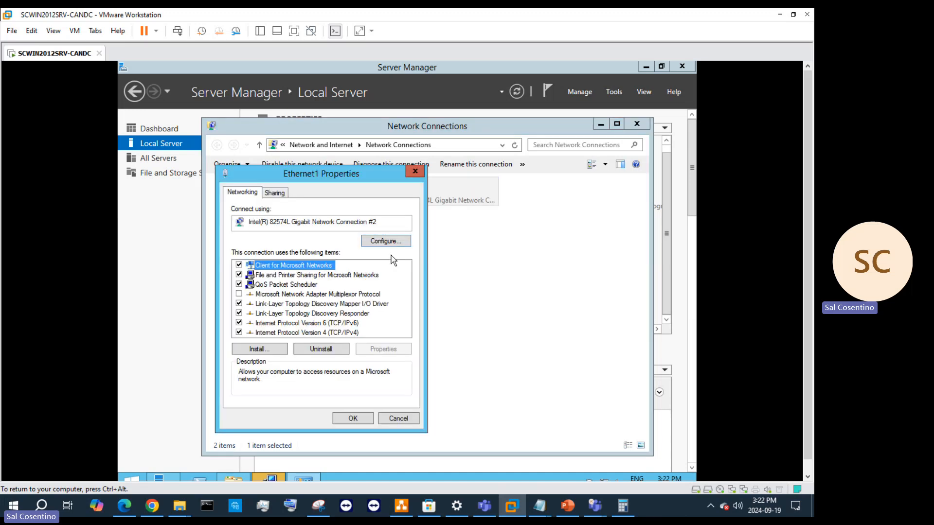
{"action": "left_click", "coordinate": [239, 323]}
{"action": "left_click", "coordinate": [259, 324]}
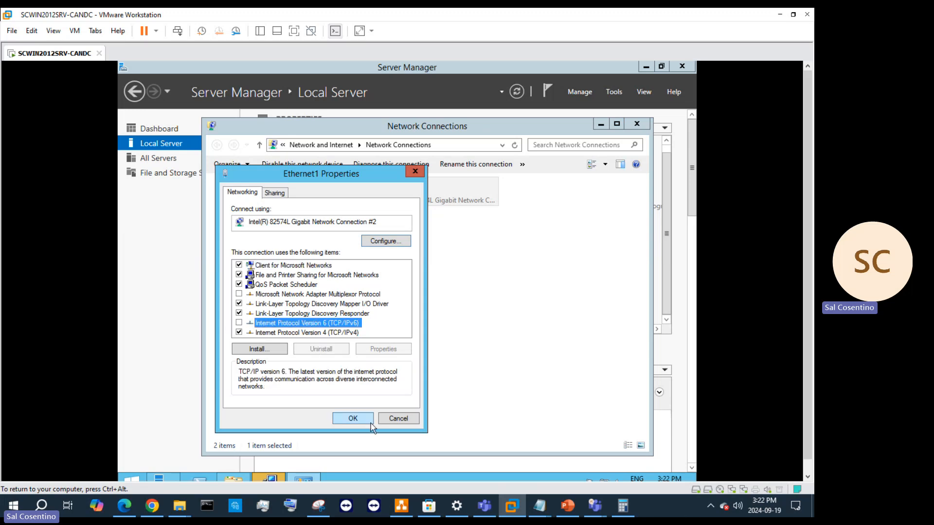
{"action": "left_click", "coordinate": [354, 419]}
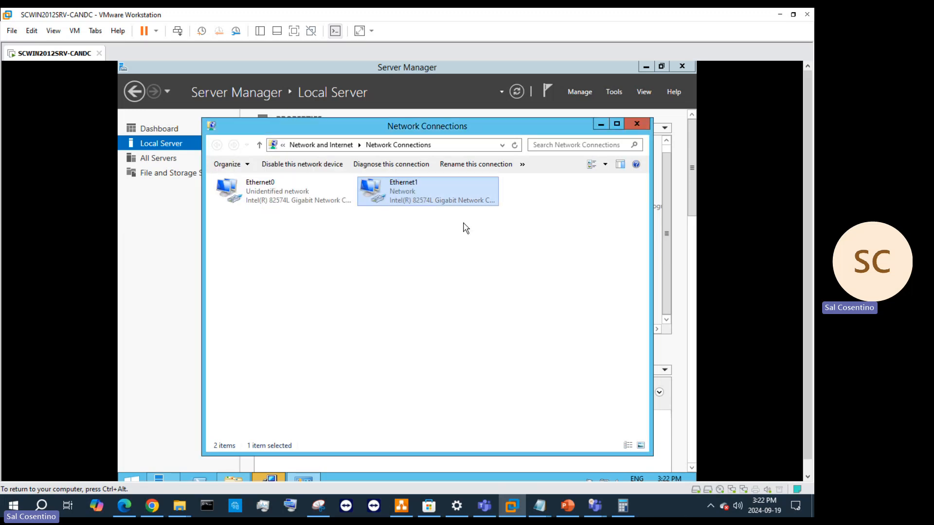
Step: Close the Network Connections window and review the remaining local server properties, including IE Enhanced Security Configuration
{"action": "left_click", "coordinate": [635, 125]}
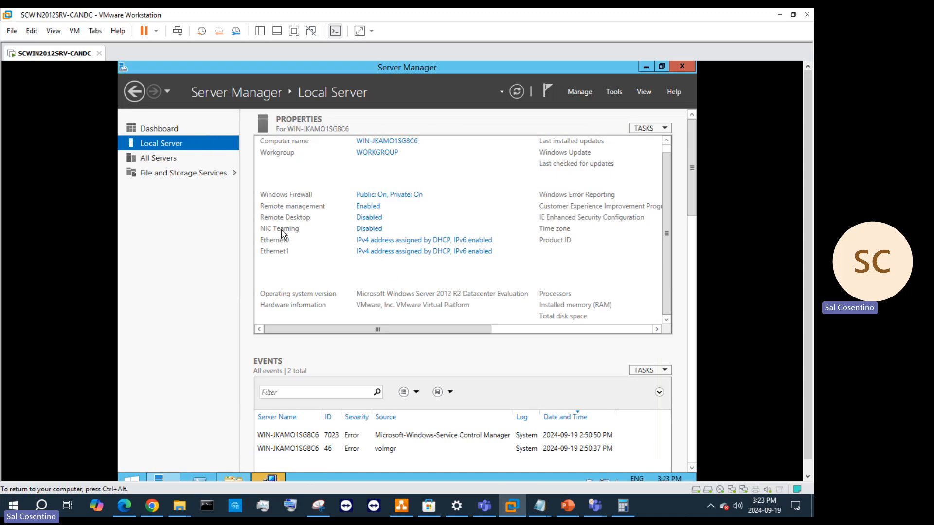
{"action": "scroll", "coordinate": [417, 230], "scroll_direction": "up", "scroll_amount": 1}
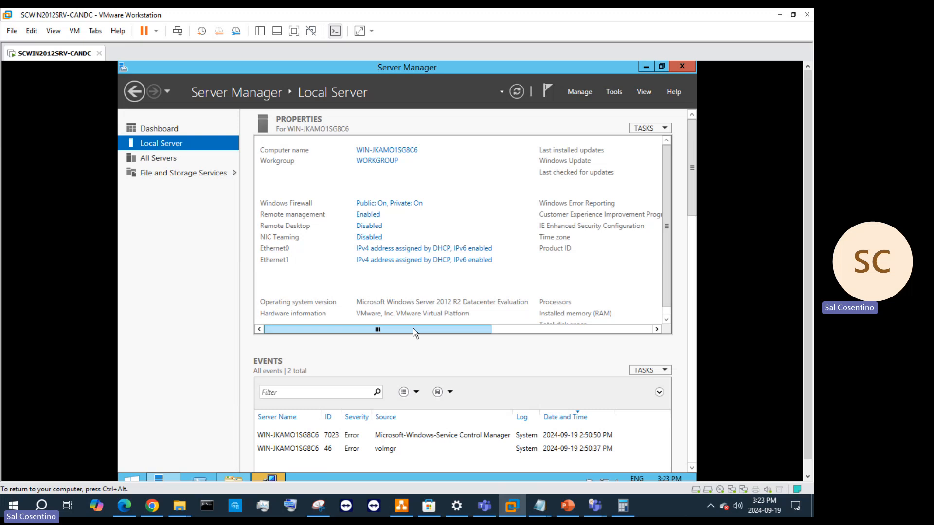
{"action": "left_click_drag", "start_coordinate": [414, 329], "coordinate": [487, 329]}
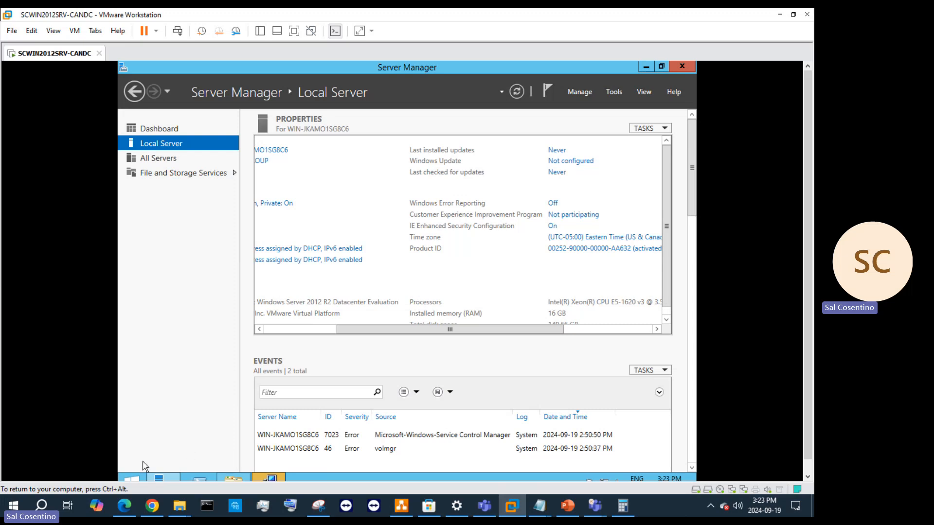
Step: Run sconfig in a Command Prompt with administrator rights and enlarge its window vertically to fit the whole Server Configuration menu
{"action": "left_click", "coordinate": [131, 479]}
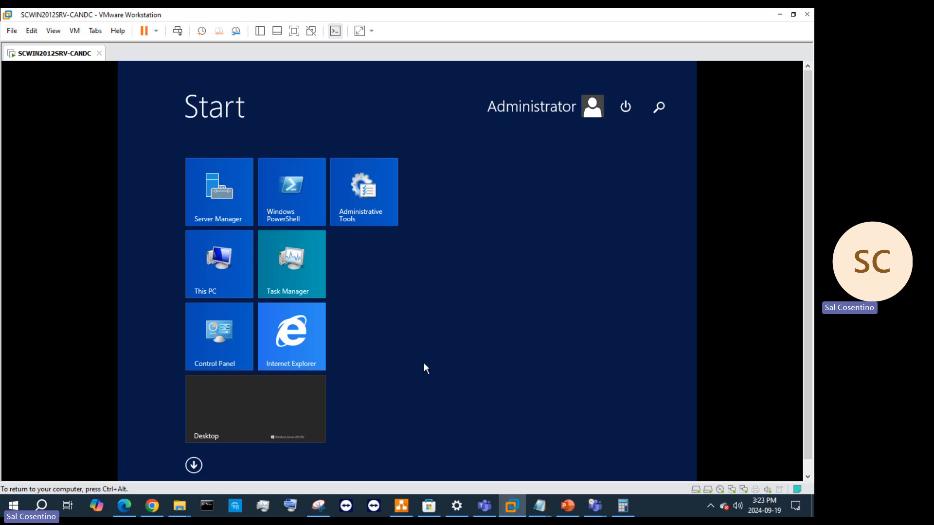
{"action": "left_click", "coordinate": [225, 419]}
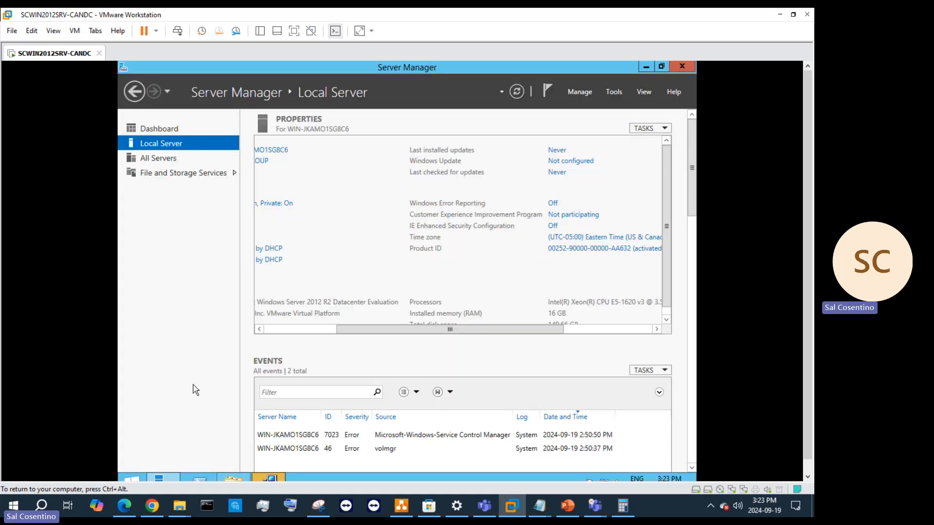
{"action": "right_click", "coordinate": [140, 474]}
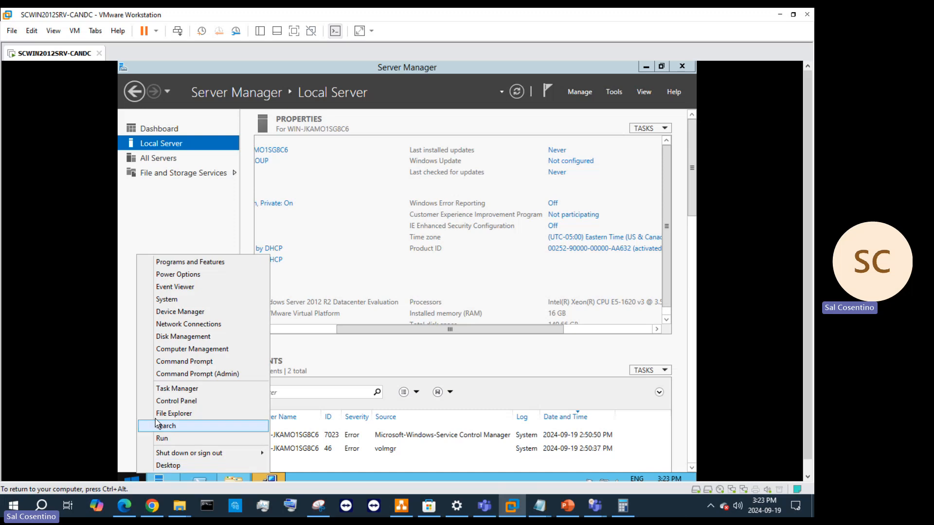
{"action": "left_click", "coordinate": [186, 374]}
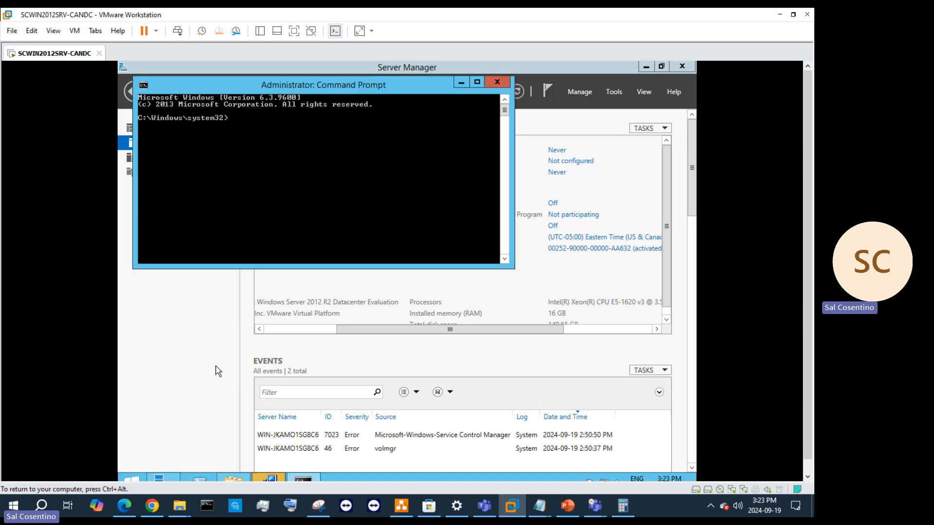
{"action": "type", "text": "sconfig"}
{"action": "key", "text": "Return"}
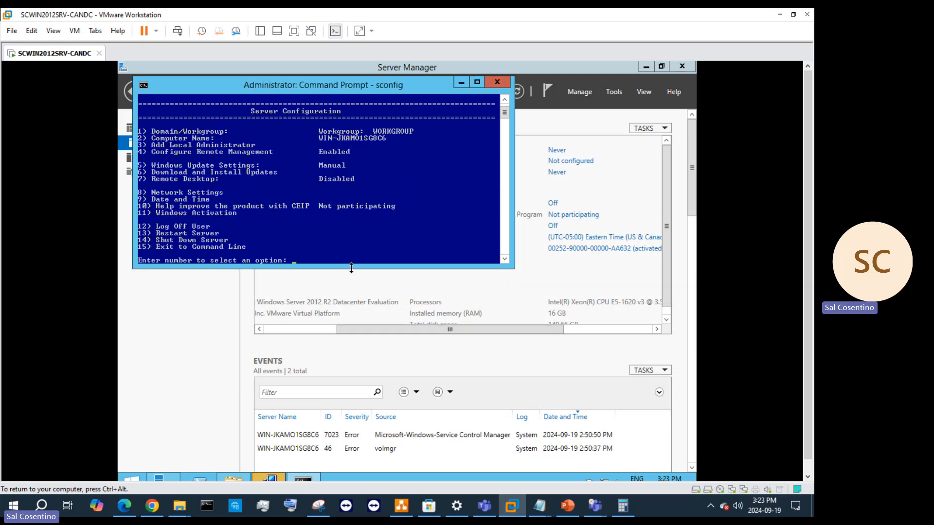
{"action": "left_click_drag", "start_coordinate": [349, 268], "coordinate": [349, 423]}
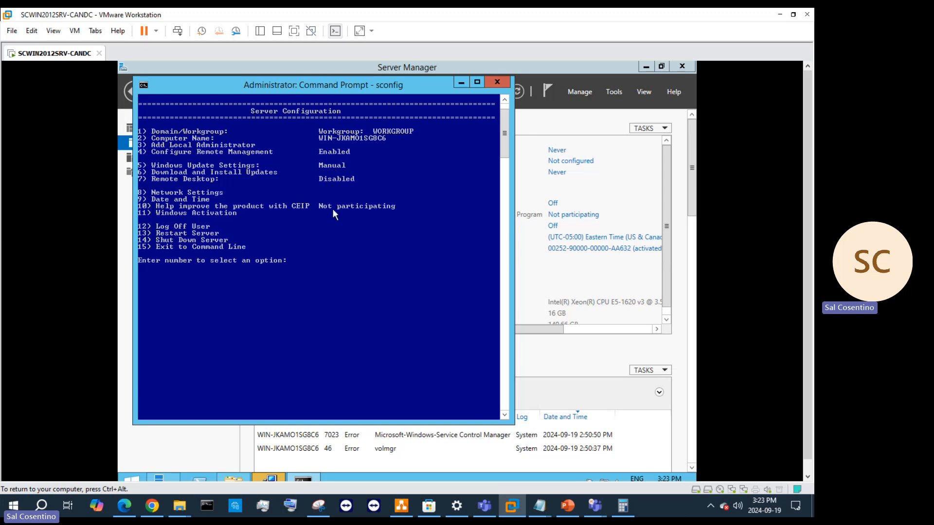
Step: View the Windows Update Settings (option 5) in sconfig and leave them with "exit"
{"action": "type", "text": "5"}
{"action": "key", "text": "Return"}
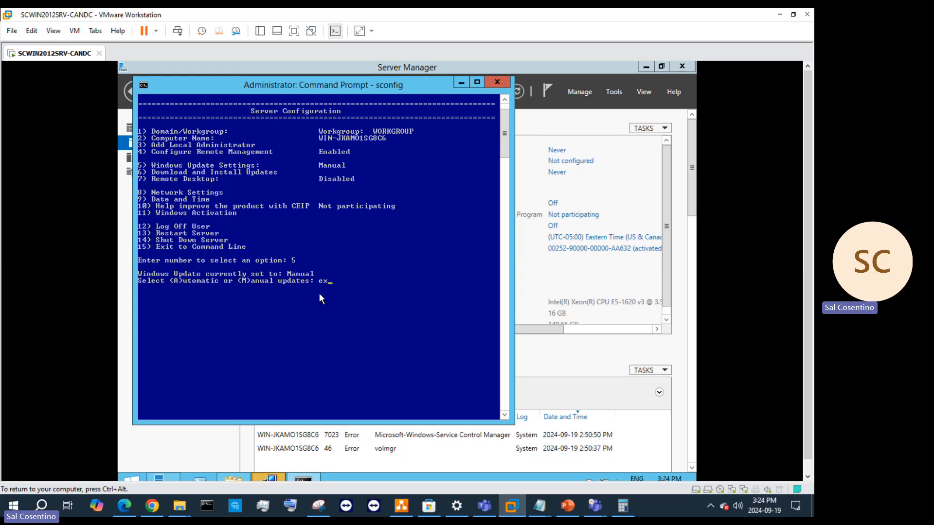
{"action": "key", "text": "Return"}
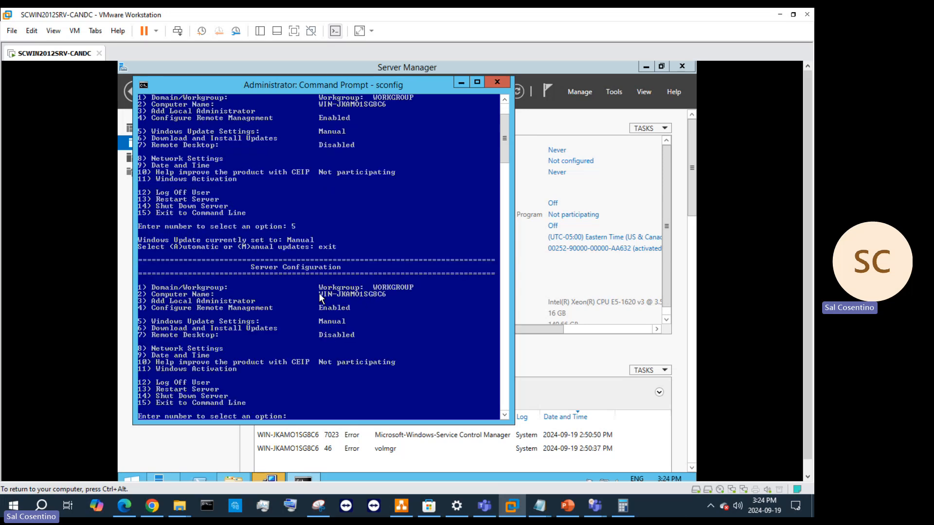
Step: View the Date and Time settings through sconfig option 9 and cancel without changing them
{"action": "scroll", "coordinate": [346, 302], "scroll_direction": "down", "scroll_amount": 3}
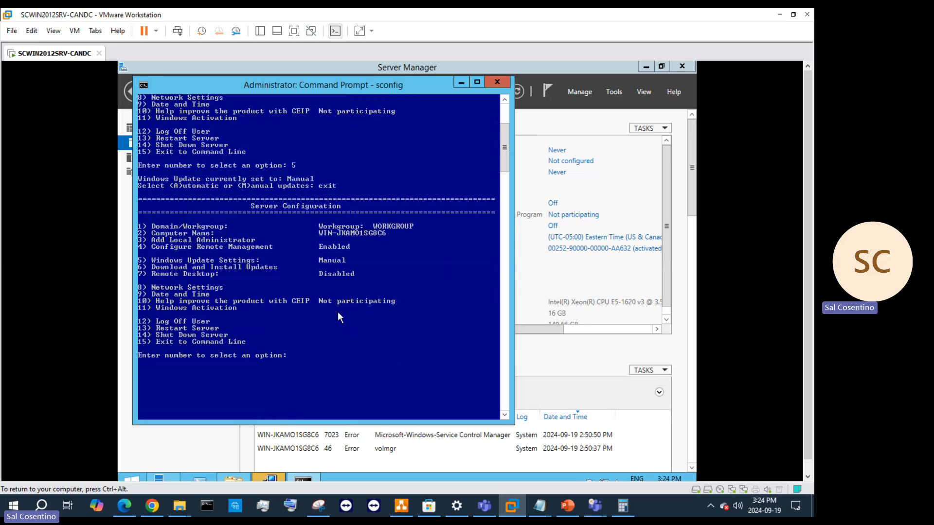
{"action": "type", "text": "9"}
{"action": "key", "text": "Return"}
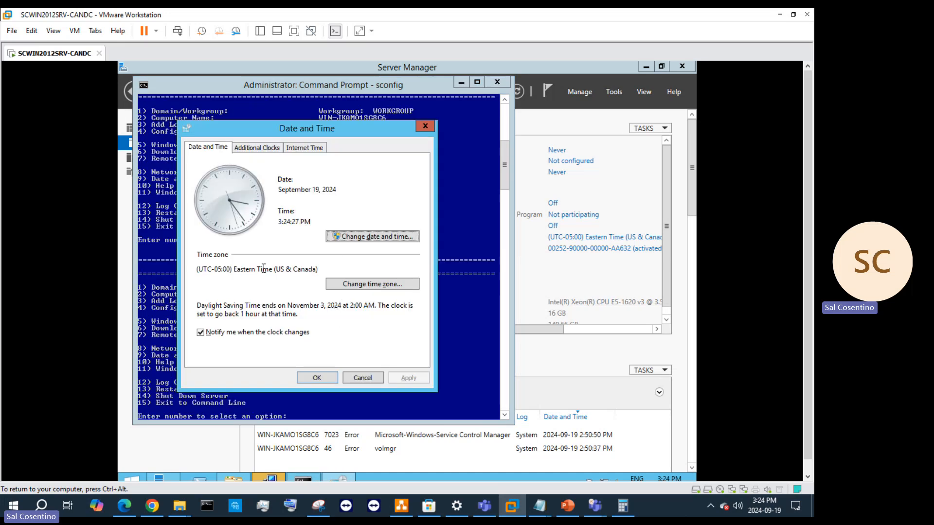
{"action": "left_click", "coordinate": [366, 379]}
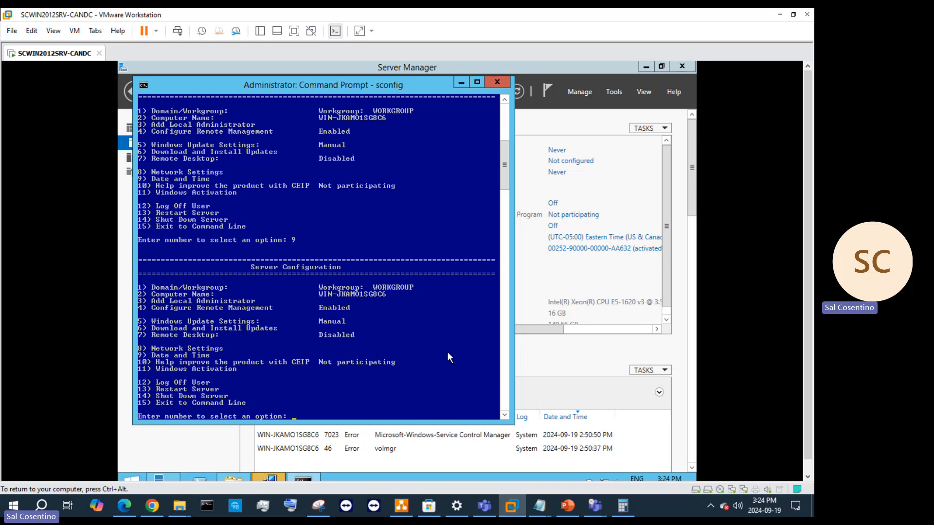
Step: Check the time zone from the local server properties, close Date and Time, and return to the computer name and network properties
{"action": "left_click", "coordinate": [614, 240]}
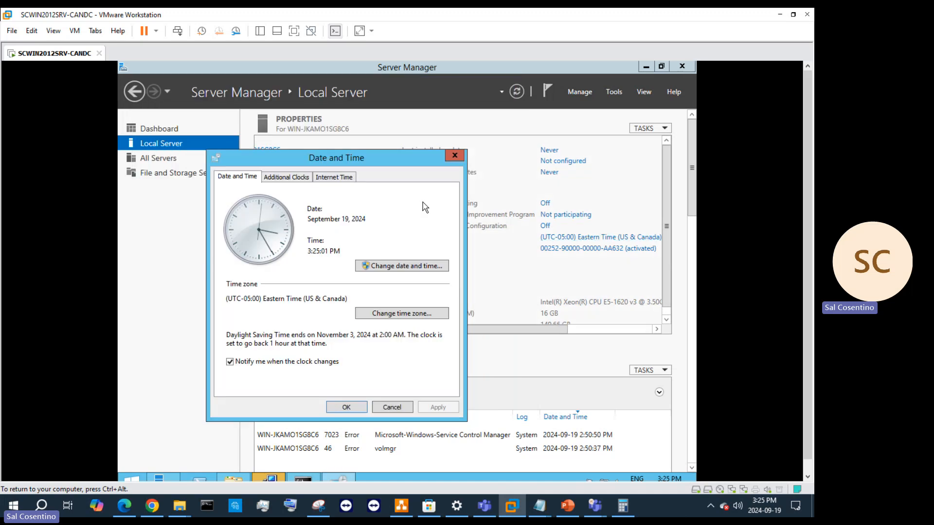
{"action": "left_click", "coordinate": [455, 155]}
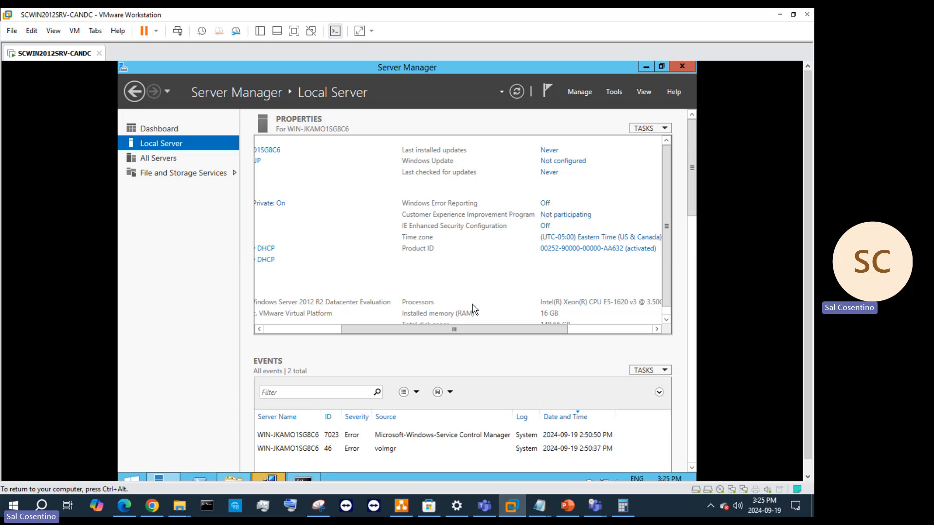
{"action": "left_click_drag", "start_coordinate": [491, 330], "coordinate": [389, 318]}
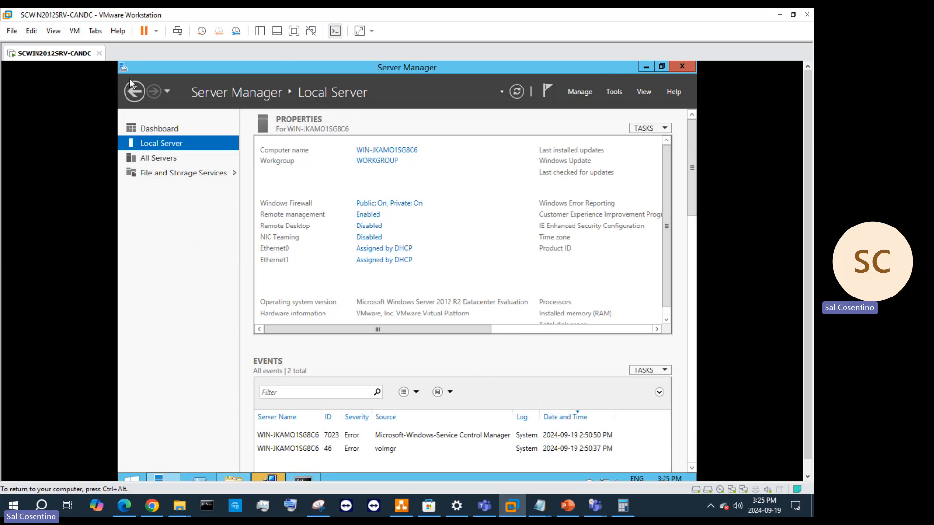
Step: Bring up the waiting VMware Tools Setup wizard and start the installation with the Typical setup type
{"action": "left_click", "coordinate": [158, 478]}
{"action": "left_click", "coordinate": [269, 477]}
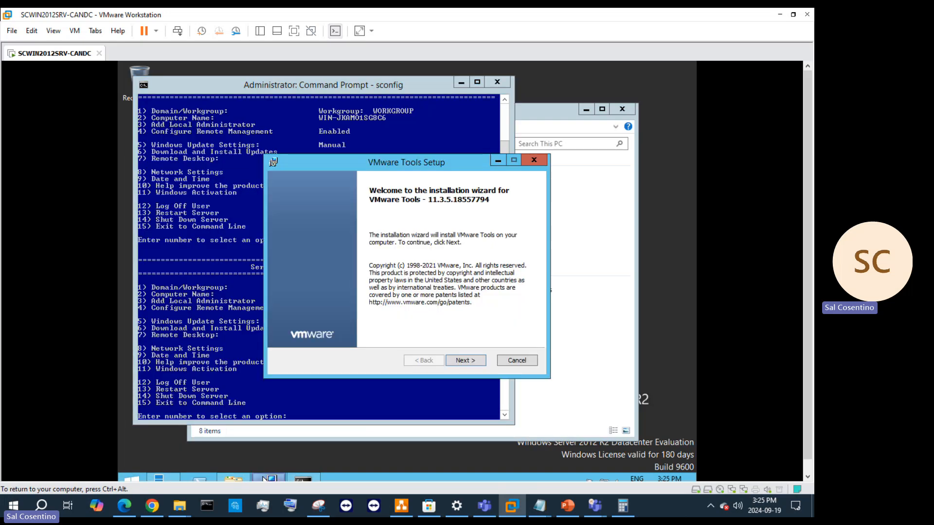
{"action": "left_click", "coordinate": [463, 362]}
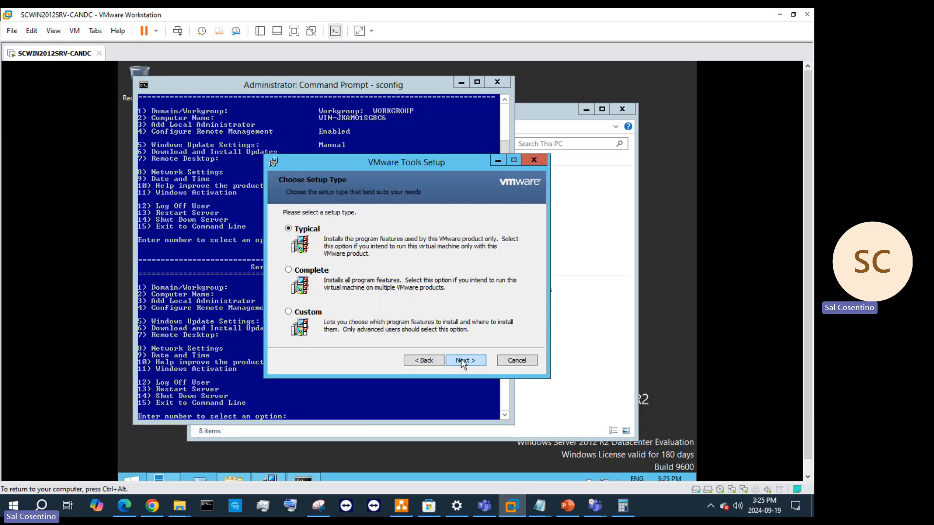
{"action": "left_click", "coordinate": [464, 361]}
{"action": "left_click", "coordinate": [462, 361]}
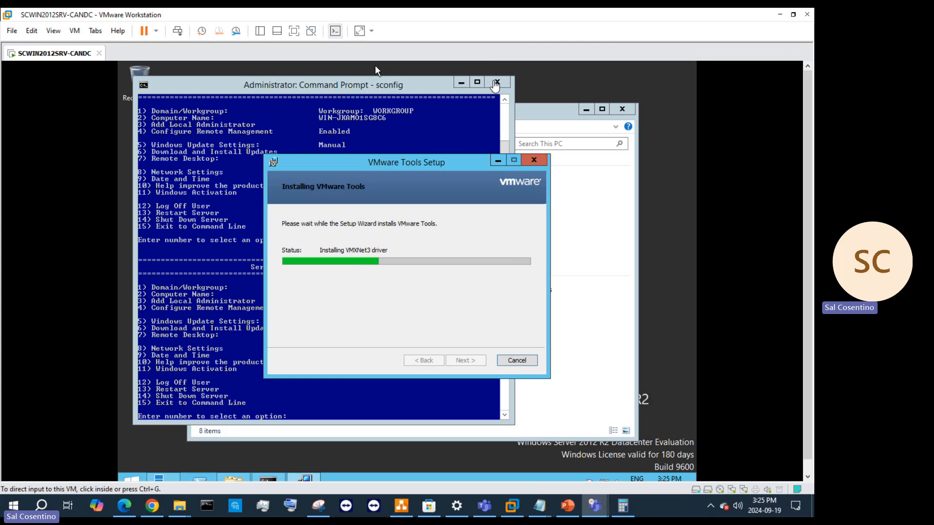
Step: Close the sconfig Command Prompt and switch to the PowerPoint presentation, placing the cursor in the empty line below the computer name bullet
{"action": "left_click", "coordinate": [495, 82]}
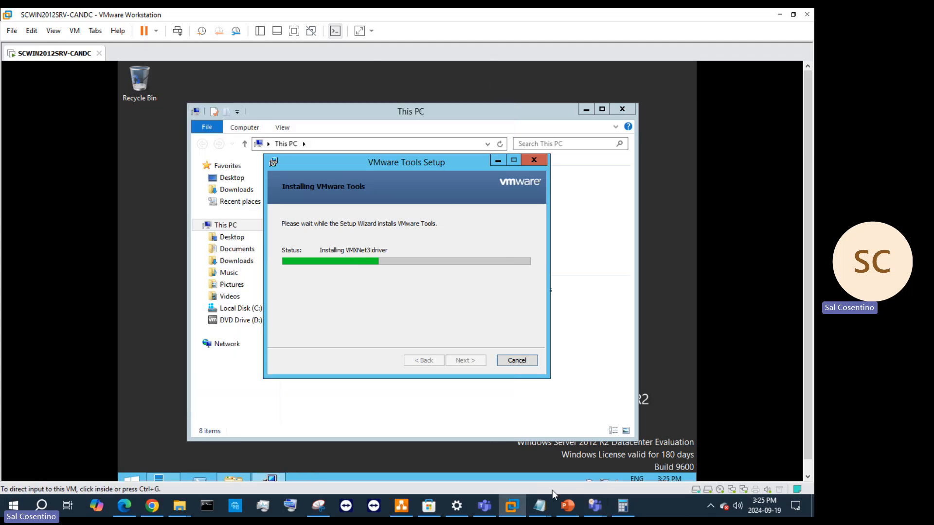
{"action": "left_click", "coordinate": [568, 505]}
{"action": "left_click", "coordinate": [376, 250]}
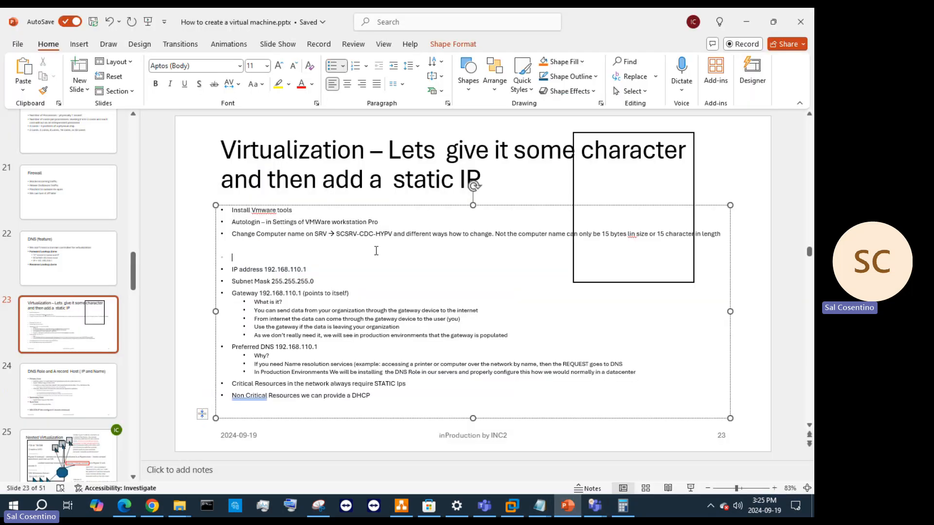
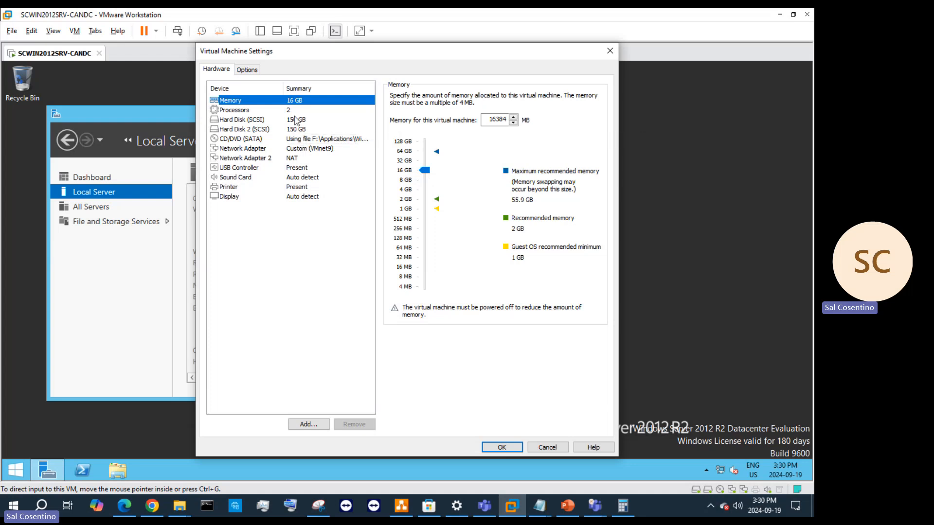
Step: Enable Autologin for the virtual machine with user name Administrator and the account password, and save the virtual machine settings
{"action": "left_click", "coordinate": [246, 70]}
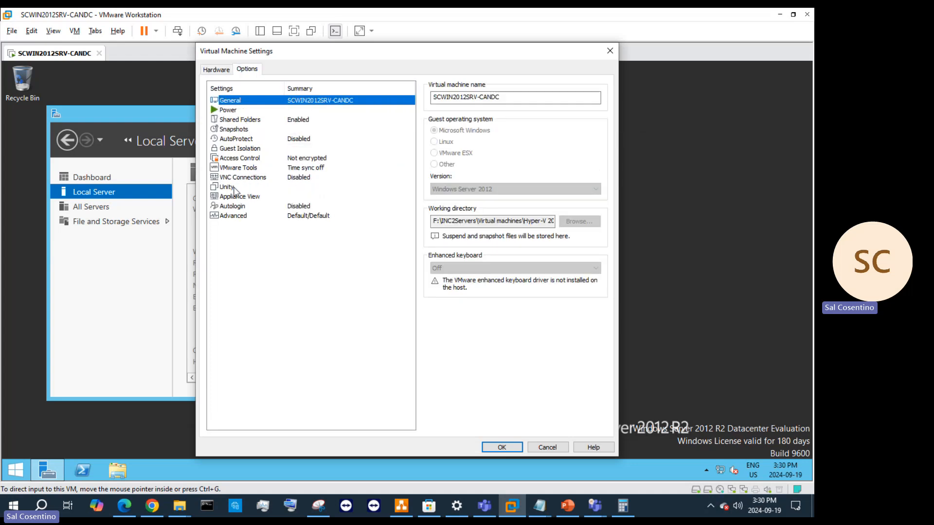
{"action": "left_click", "coordinate": [237, 207]}
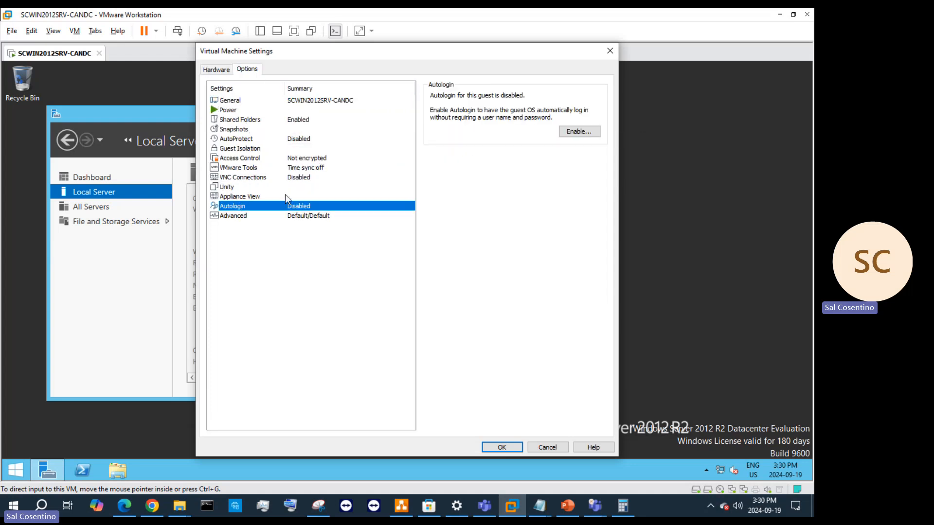
{"action": "left_click", "coordinate": [588, 133]}
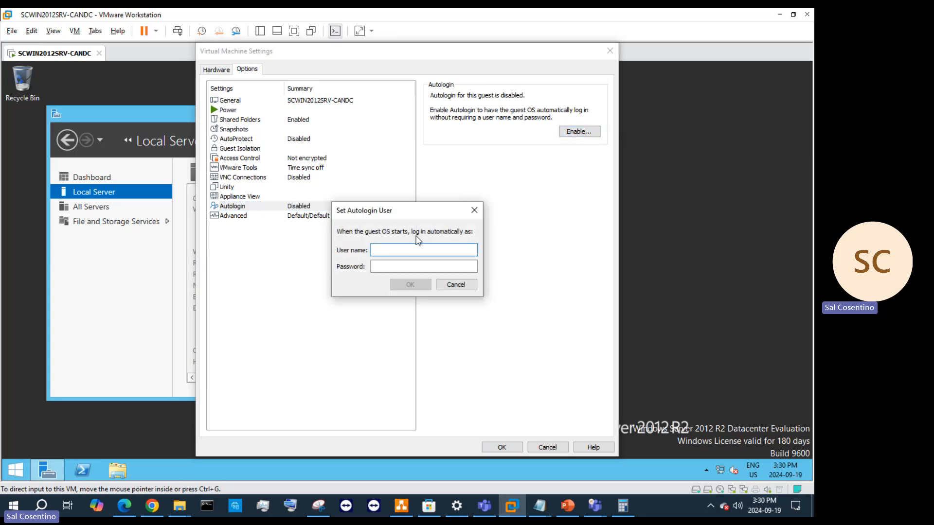
{"action": "type", "text": "Administrator"}
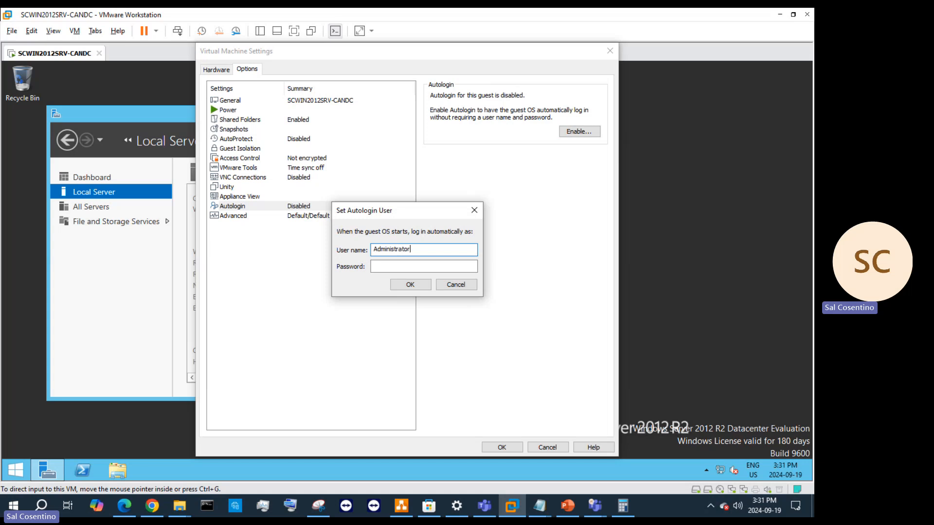
{"action": "key", "text": "Tab"}
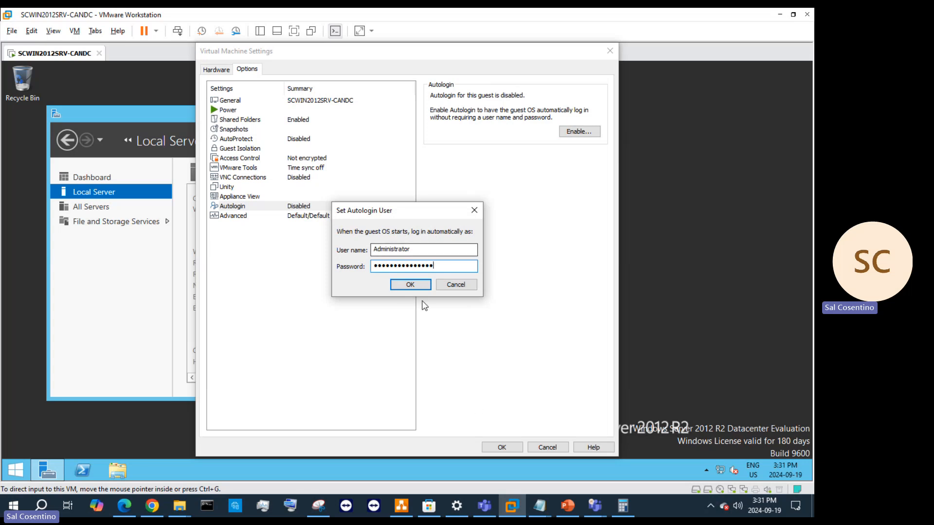
{"action": "left_click", "coordinate": [409, 285]}
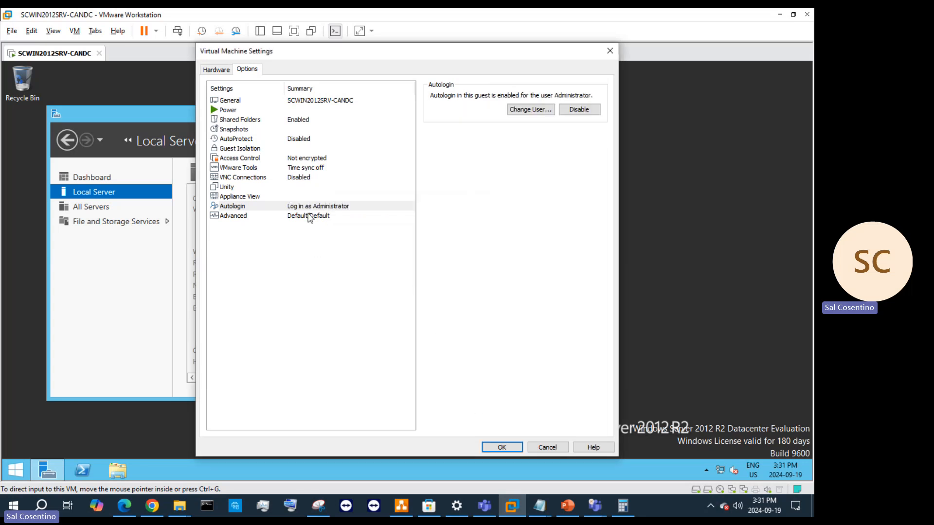
{"action": "left_click", "coordinate": [511, 115]}
{"action": "left_click", "coordinate": [475, 211]}
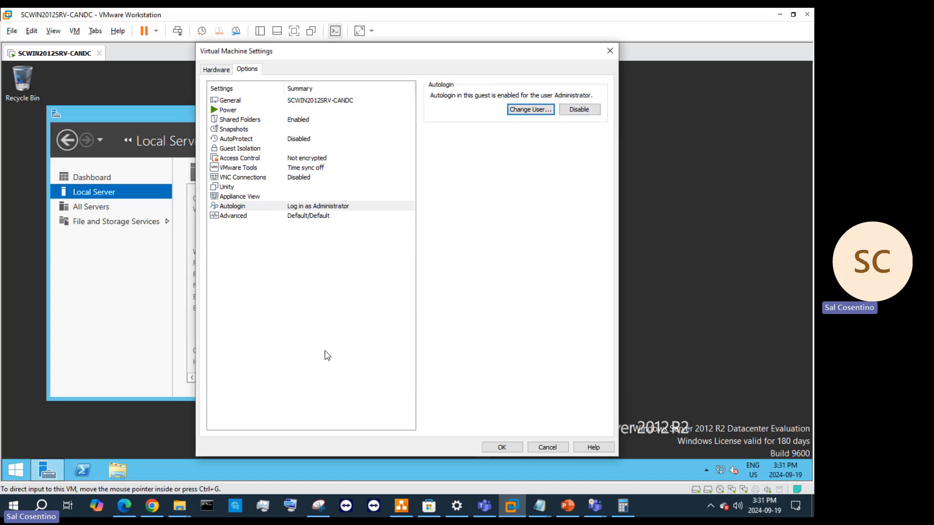
{"action": "left_click", "coordinate": [9, 474]}
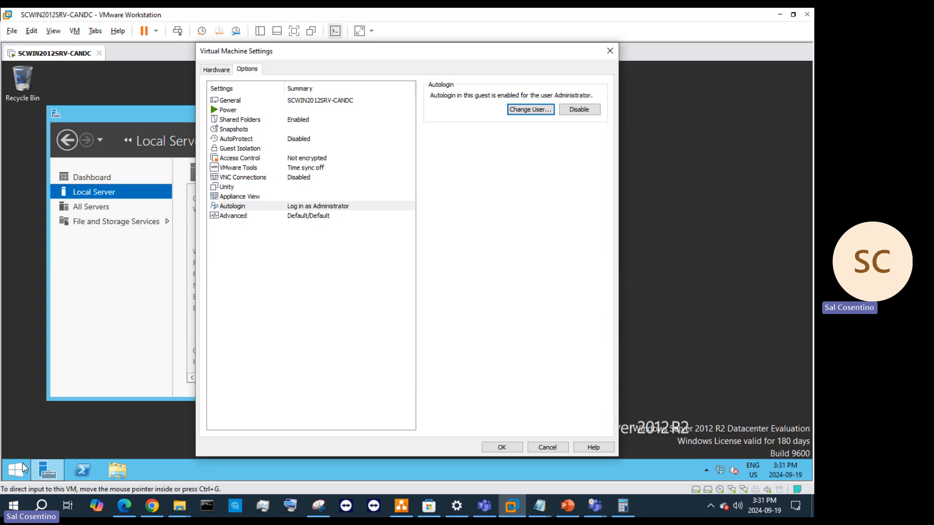
{"action": "left_click", "coordinate": [517, 448]}
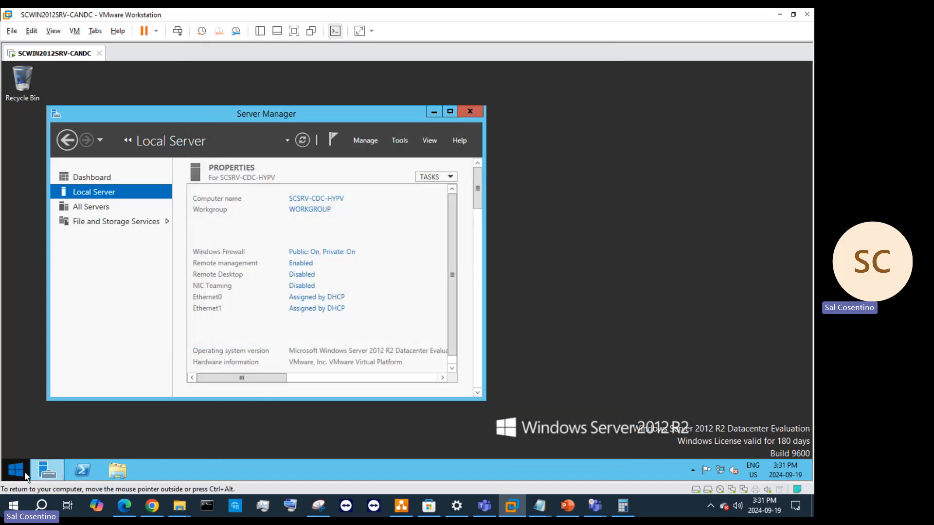
Step: Open the local Users list in Computer Management, view the actions available for the Administrator account, and minimize the console
{"action": "right_click", "coordinate": [25, 471]}
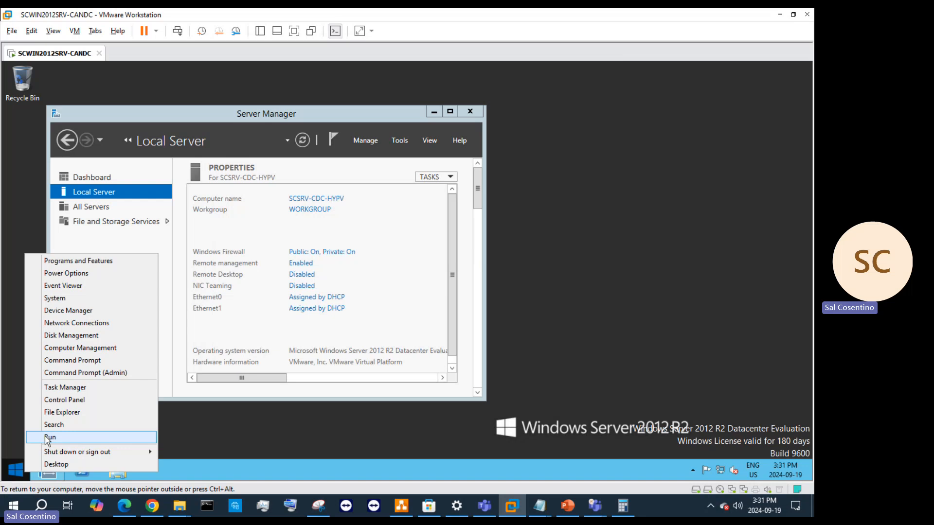
{"action": "left_click", "coordinate": [72, 349]}
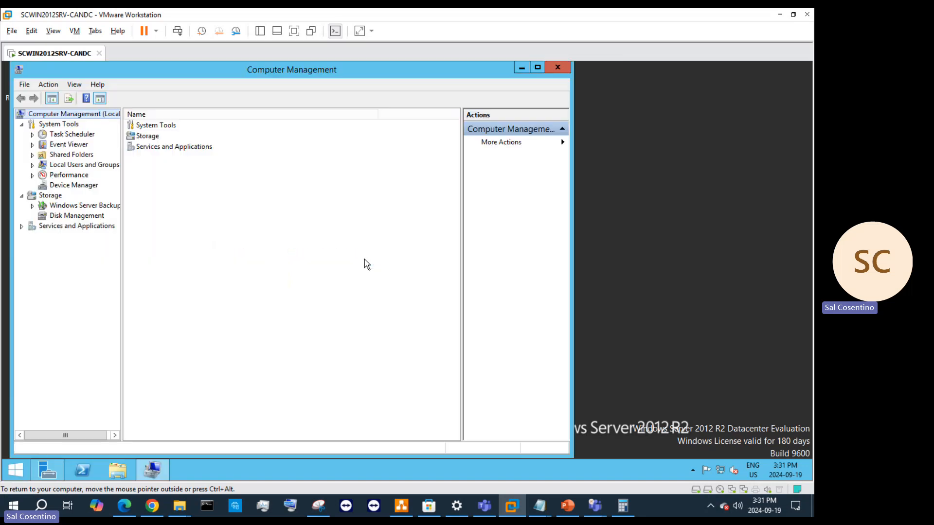
{"action": "left_click", "coordinate": [84, 165]}
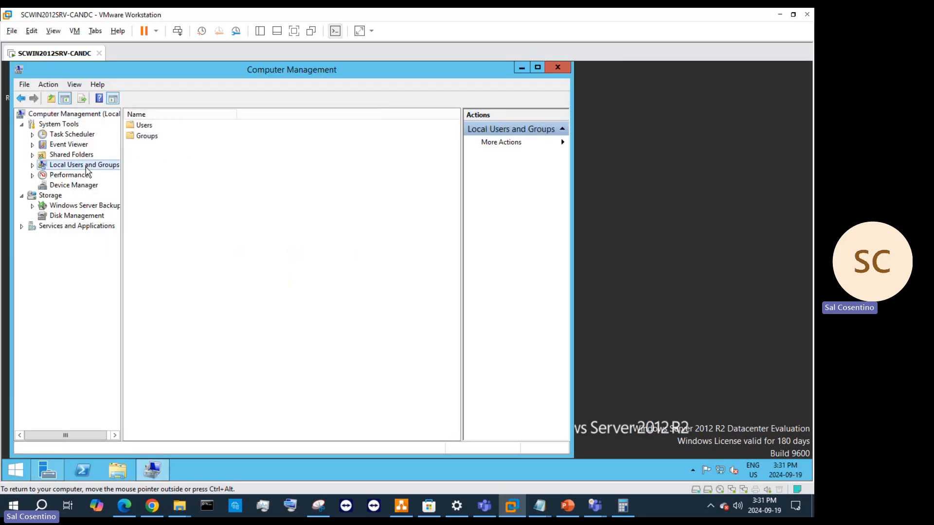
{"action": "double_click", "coordinate": [144, 128]}
{"action": "left_click", "coordinate": [152, 128]}
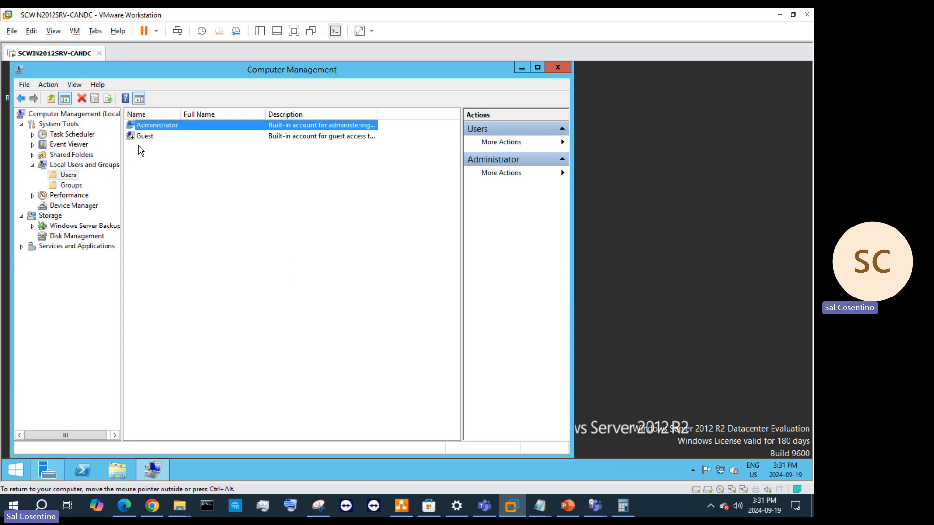
{"action": "right_click", "coordinate": [142, 159]}
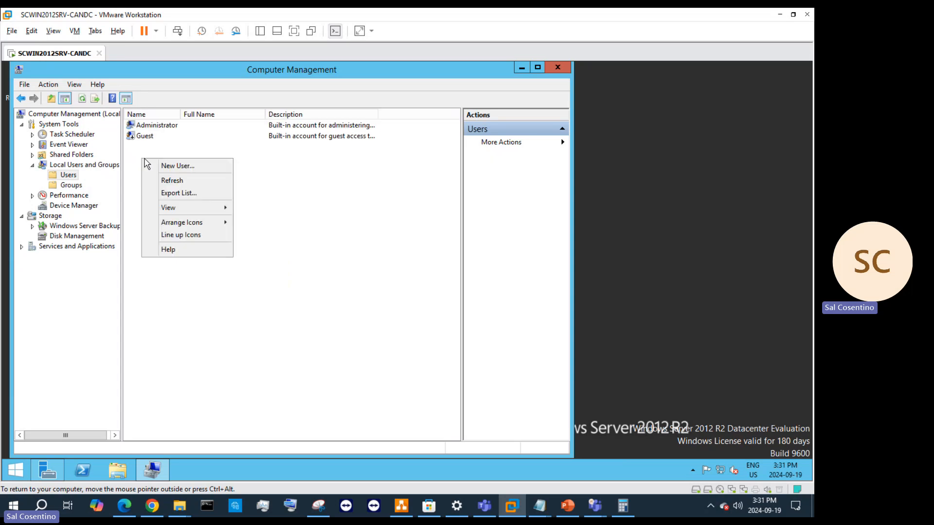
{"action": "right_click", "coordinate": [155, 125]}
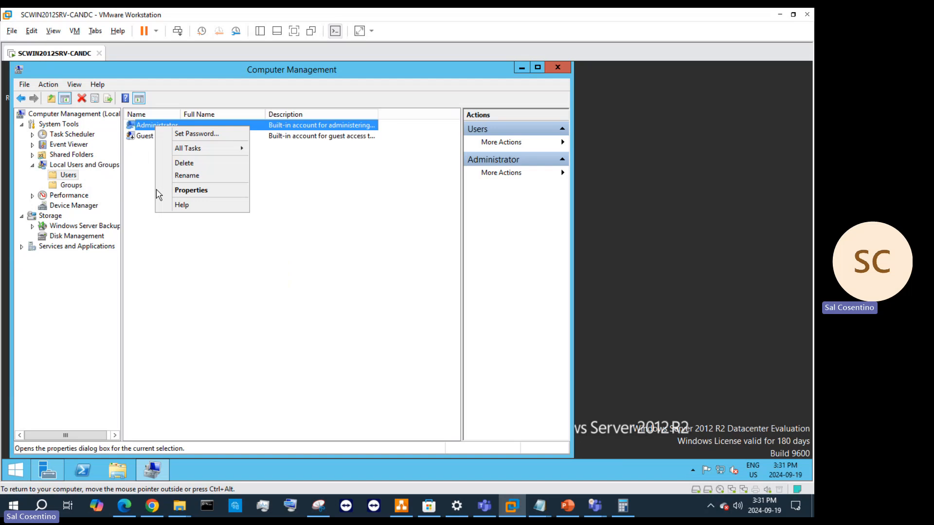
{"action": "left_click", "coordinate": [521, 68]}
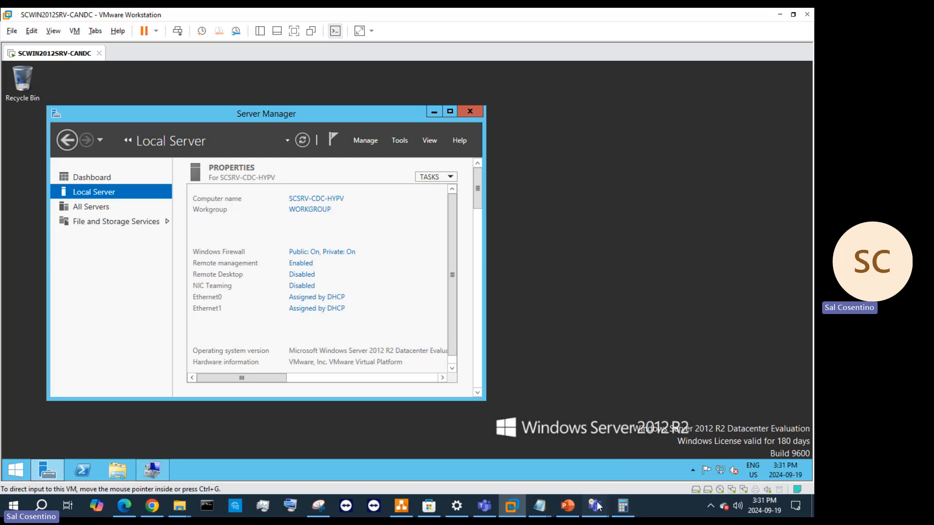
Step: Bring up the Teams meeting window, close its live captions and unmute the microphone
{"action": "mouse_move", "coordinate": [598, 507]}
{"action": "left_click", "coordinate": [491, 448]}
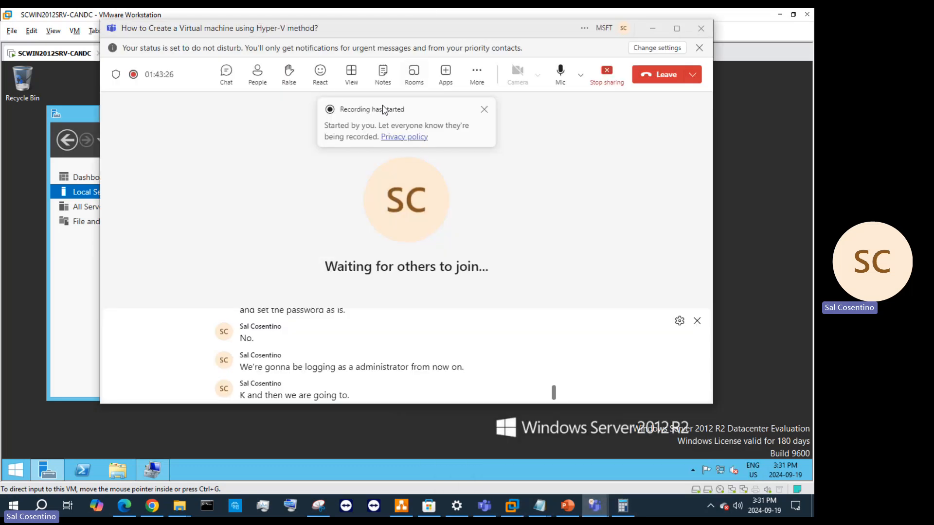
{"action": "left_click", "coordinate": [328, 48]}
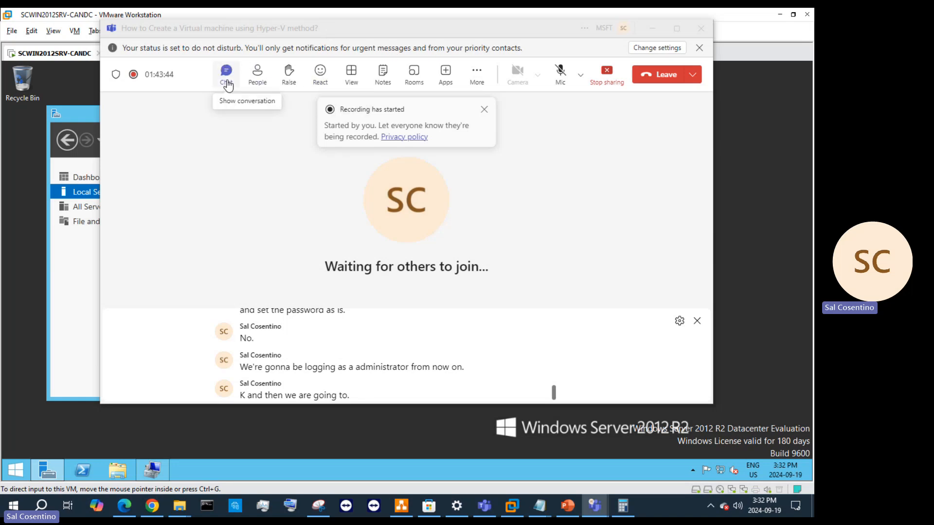
{"action": "left_click", "coordinate": [696, 322]}
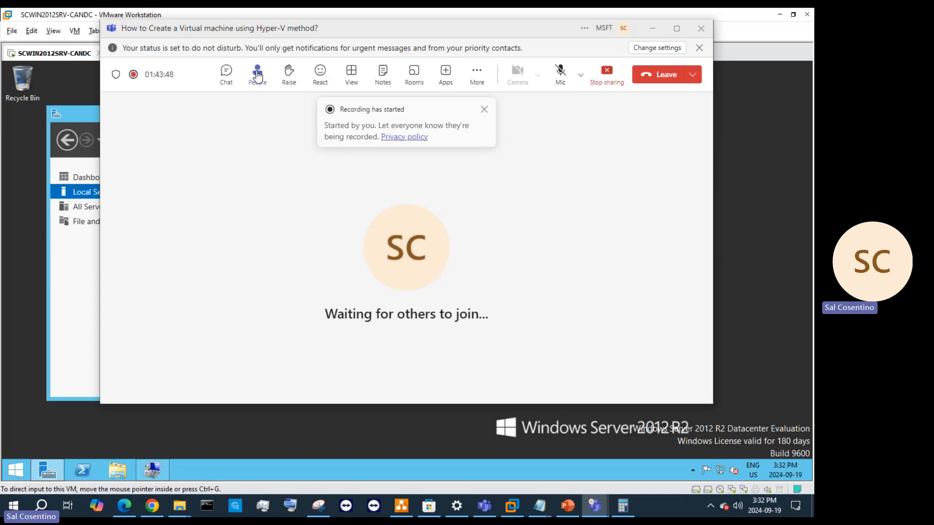
{"action": "left_click", "coordinate": [569, 77]}
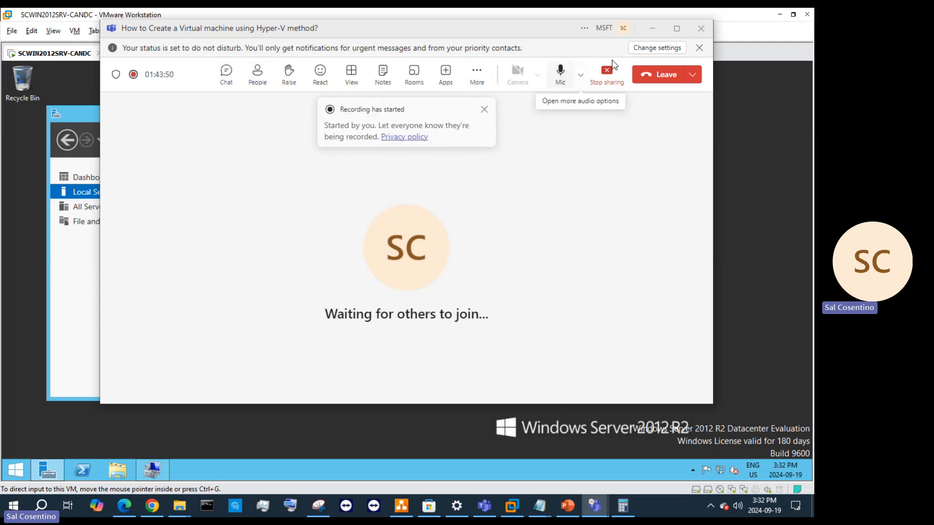
{"action": "left_click", "coordinate": [653, 28]}
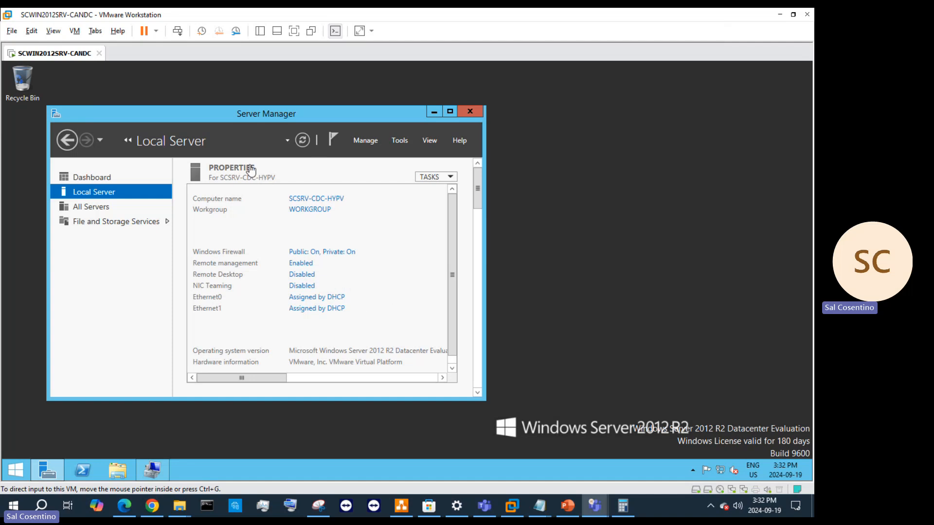
Step: Close Server Manager and restart the virtual machine with the reason Hardware: Installation (Planned), dismissing the explorer.exe application error
{"action": "left_click", "coordinate": [147, 466]}
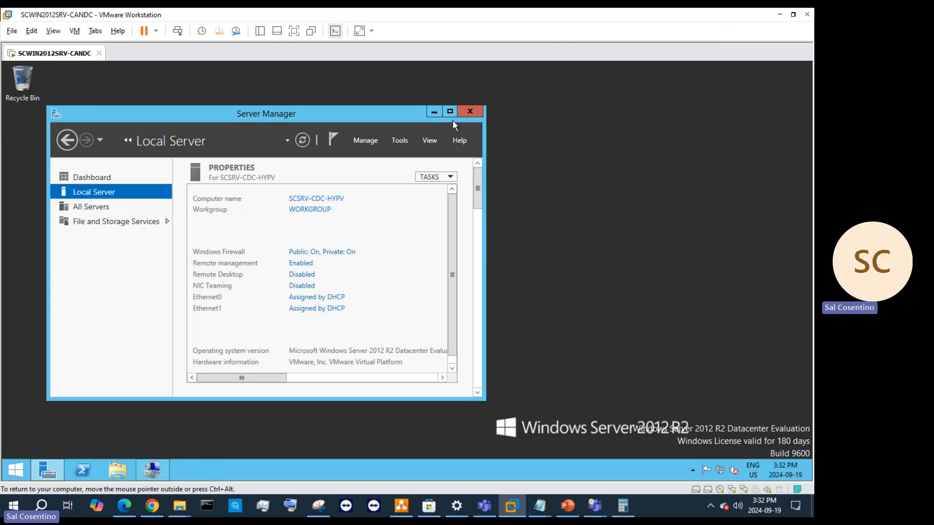
{"action": "left_click", "coordinate": [470, 112]}
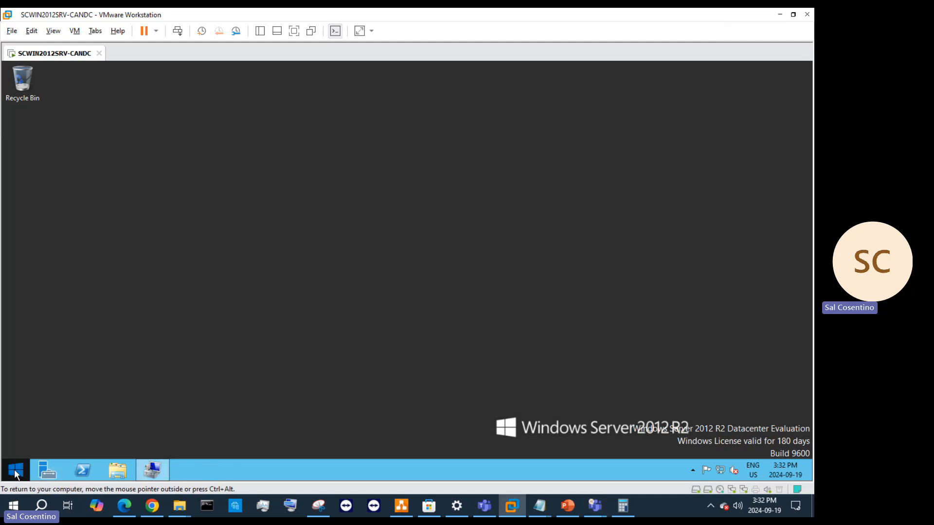
{"action": "right_click", "coordinate": [16, 469]}
{"action": "mouse_move", "coordinate": [63, 452]}
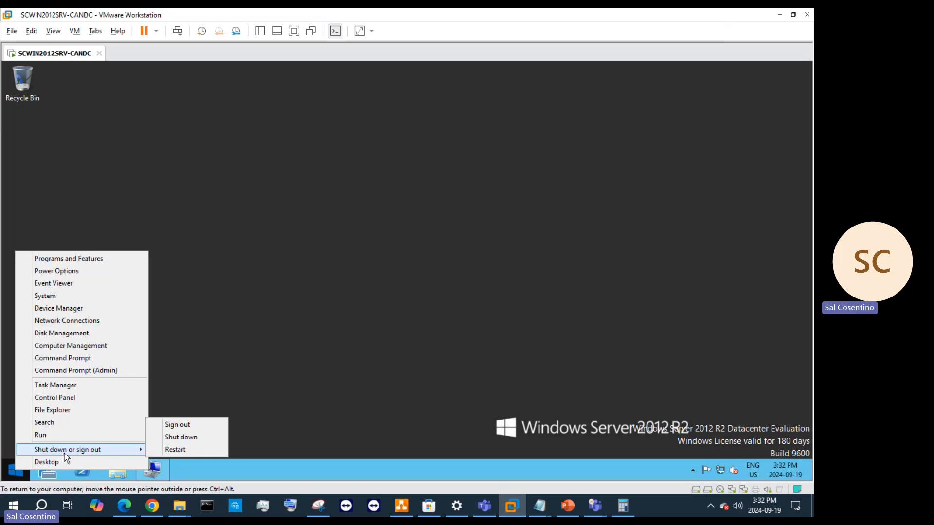
{"action": "left_click", "coordinate": [191, 449]}
{"action": "left_click", "coordinate": [196, 425]}
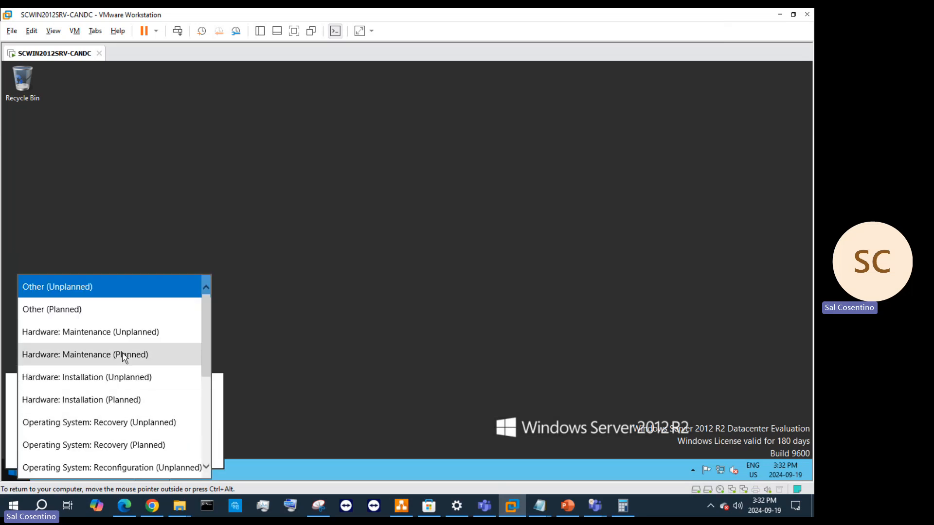
{"action": "left_click", "coordinate": [113, 401]}
{"action": "left_click", "coordinate": [186, 448]}
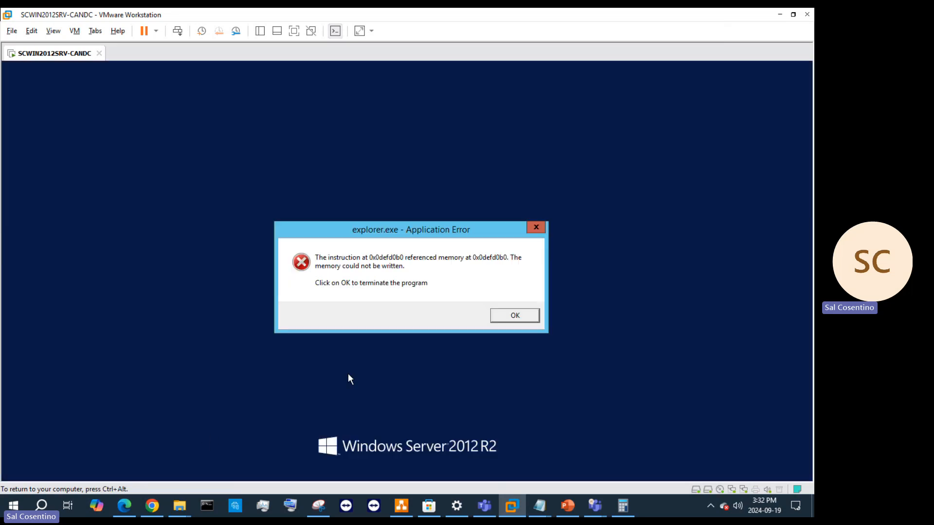
{"action": "left_click", "coordinate": [510, 315]}
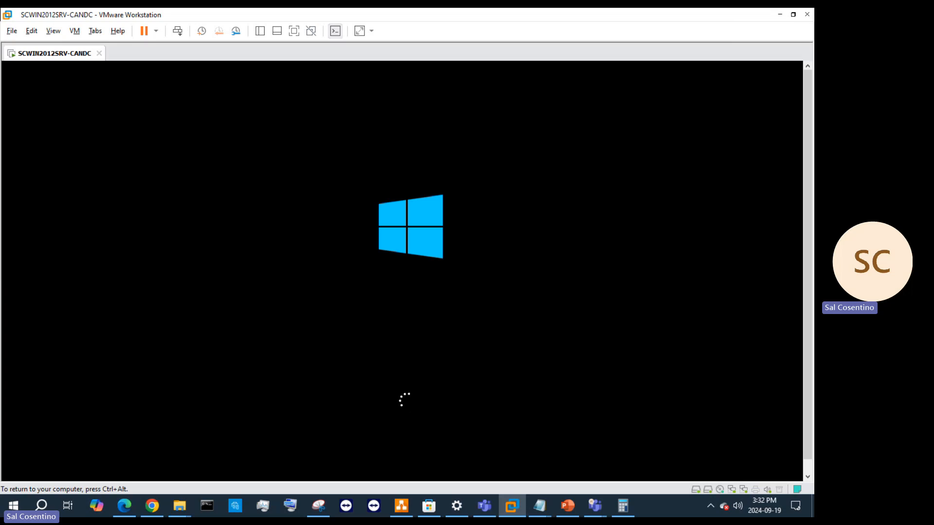
Step: Release input from the virtual machine, view its hardware settings, and close them without changes
{"action": "key", "text": "ctrl+alt"}
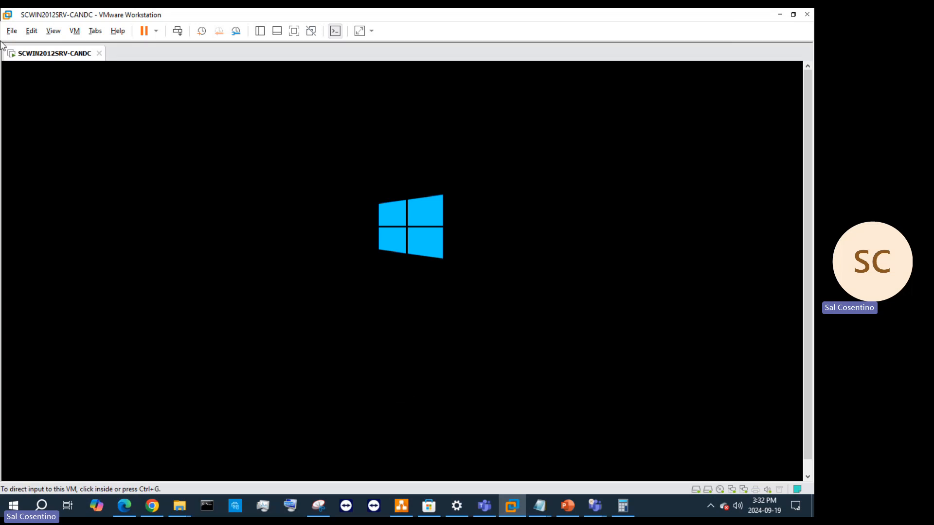
{"action": "right_click", "coordinate": [80, 55]}
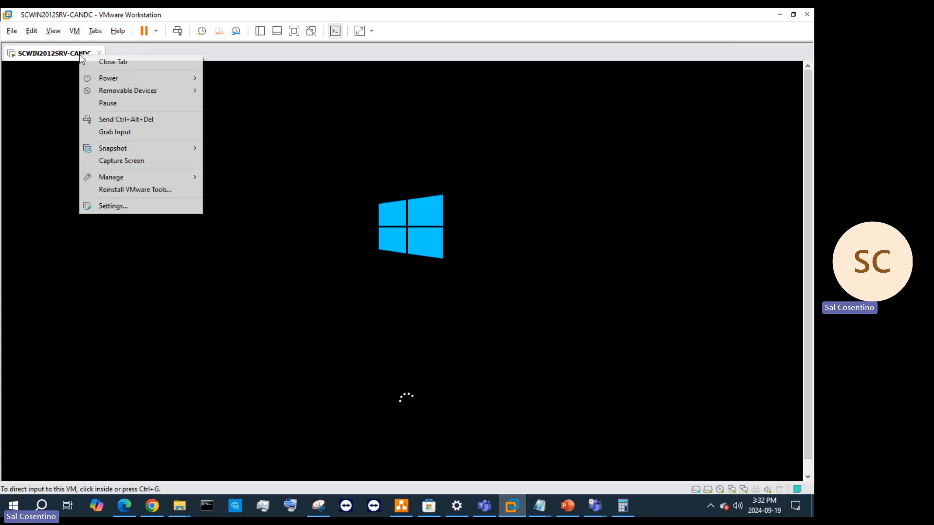
{"action": "left_click", "coordinate": [112, 206]}
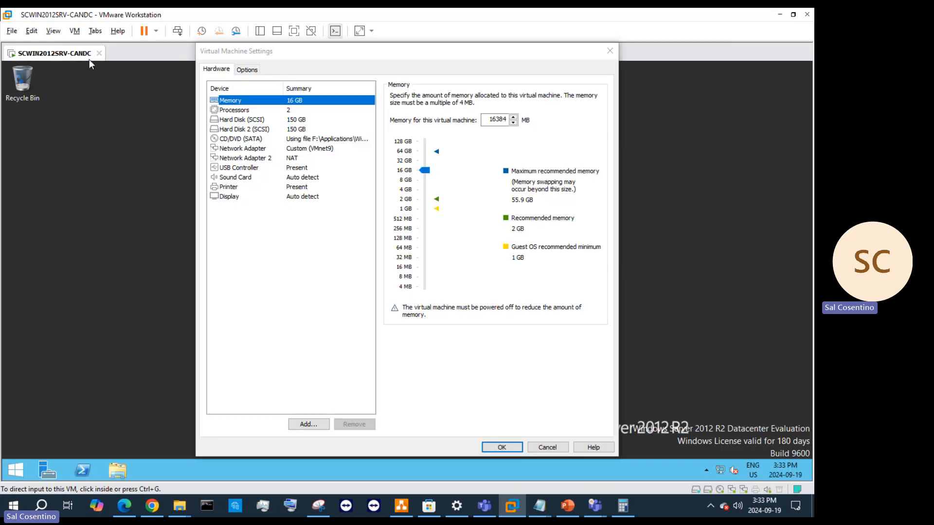
{"action": "left_click", "coordinate": [610, 50]}
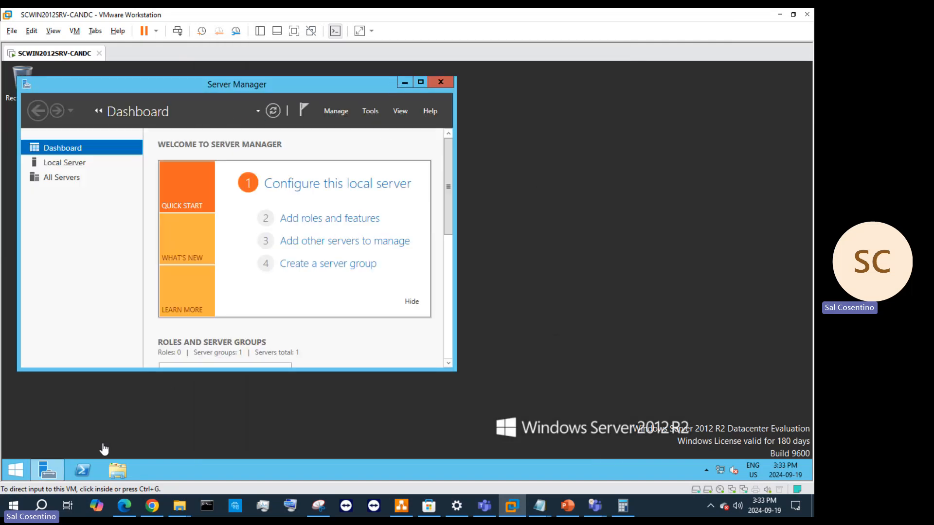
Step: Move the Server Manager window aside on the server desktop and open the Start screen
{"action": "left_click", "coordinate": [54, 454]}
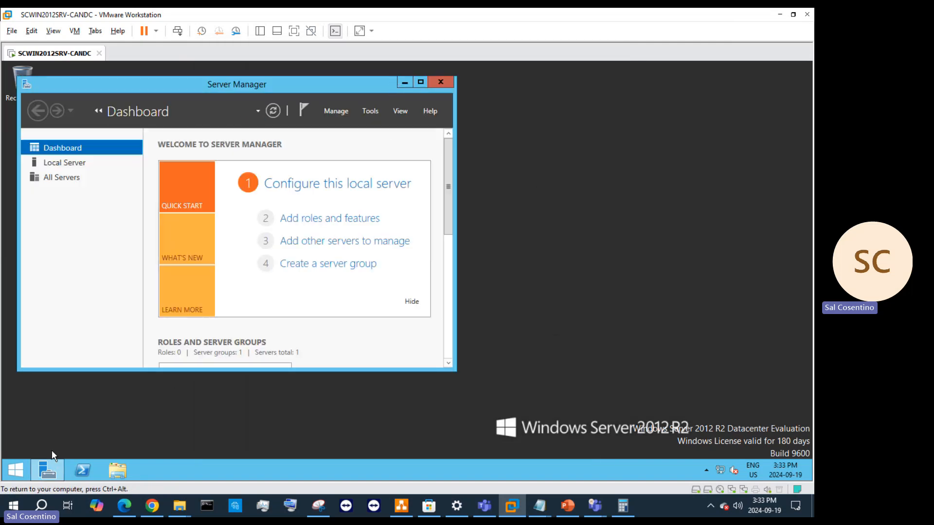
{"action": "left_click", "coordinate": [400, 82]}
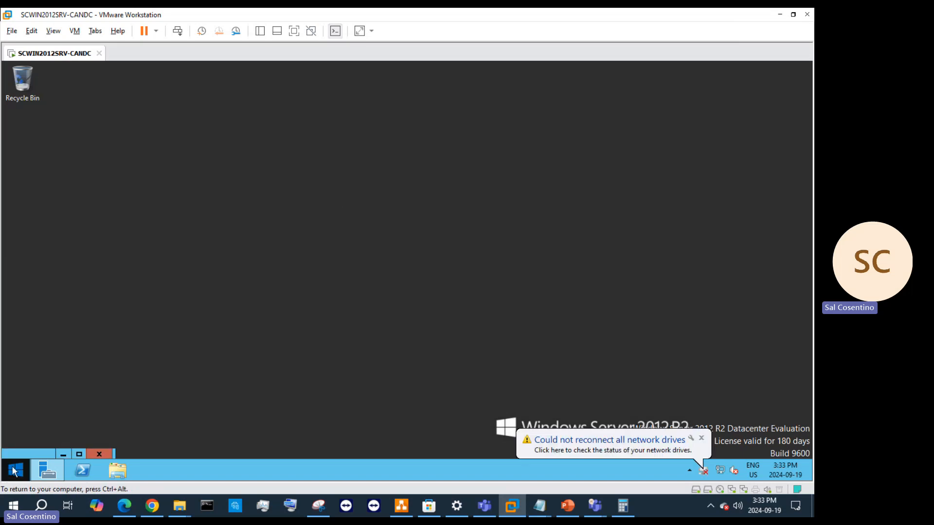
{"action": "left_click_drag", "start_coordinate": [42, 455], "coordinate": [588, 173]}
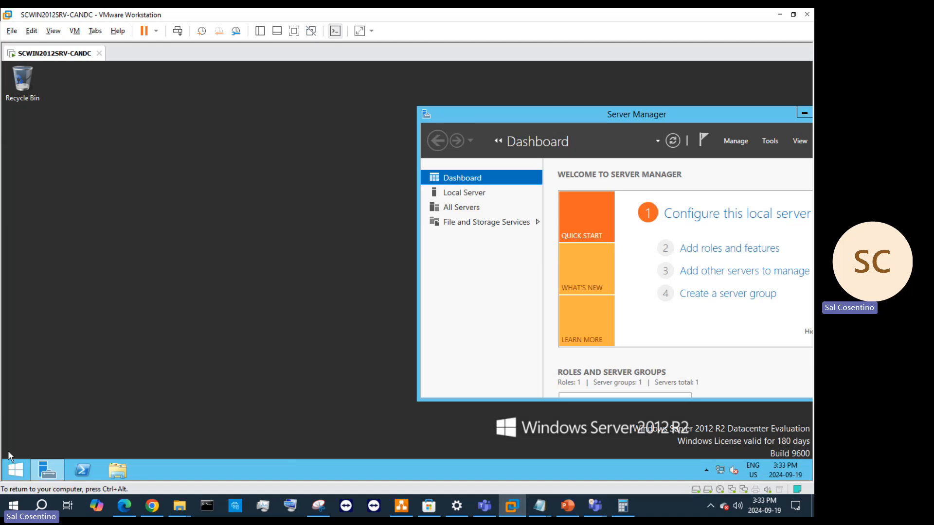
{"action": "left_click", "coordinate": [14, 470]}
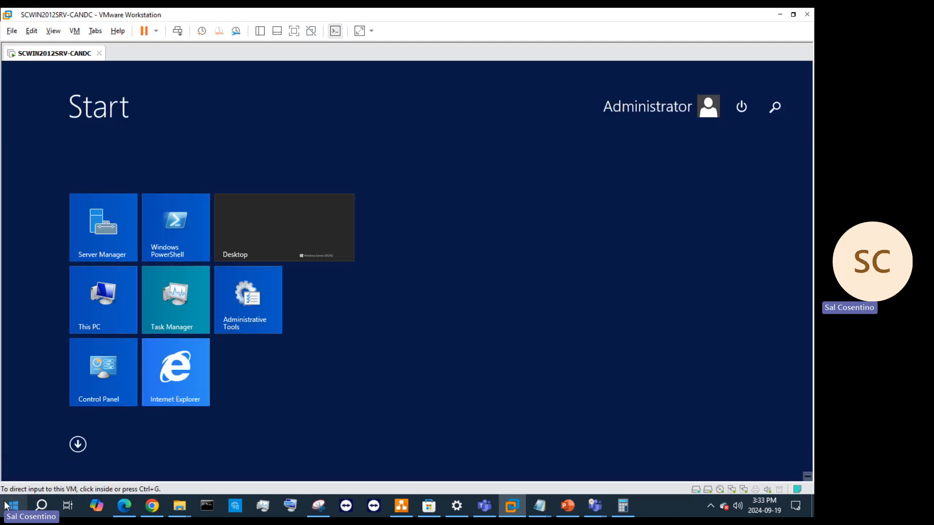
{"action": "right_click", "coordinate": [19, 479]}
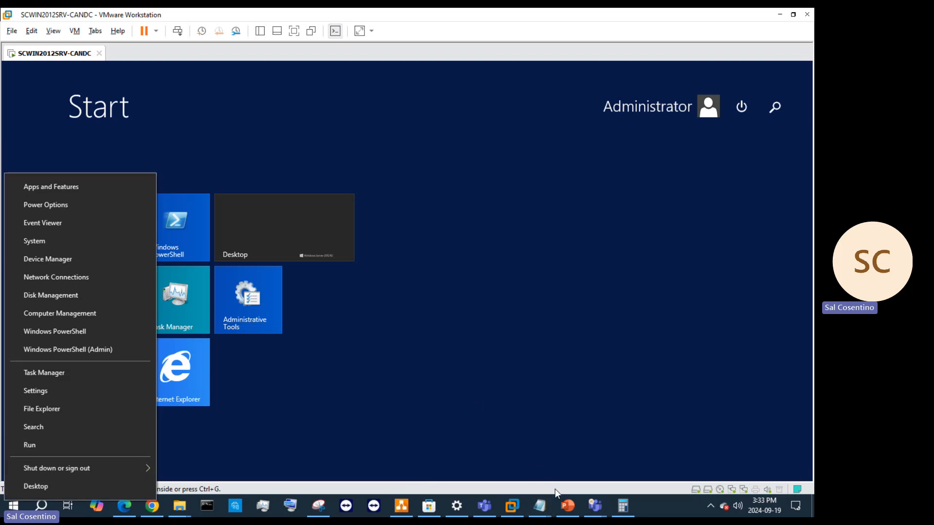
Step: Switch to the PowerPoint presentation and find slide 23, "Virtualization – Lets give it some character and then add a static IP"
{"action": "left_click", "coordinate": [567, 506]}
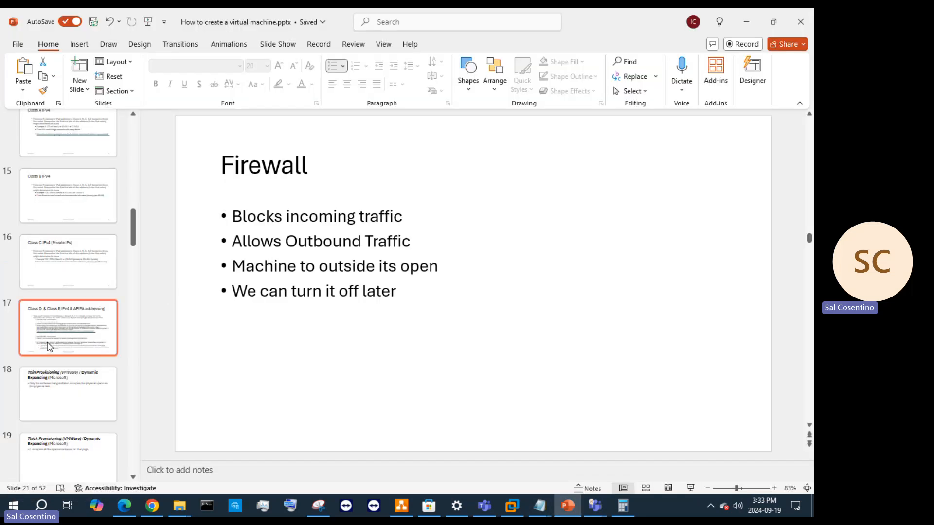
{"action": "scroll", "coordinate": [48, 316], "scroll_direction": "down", "scroll_amount": 5}
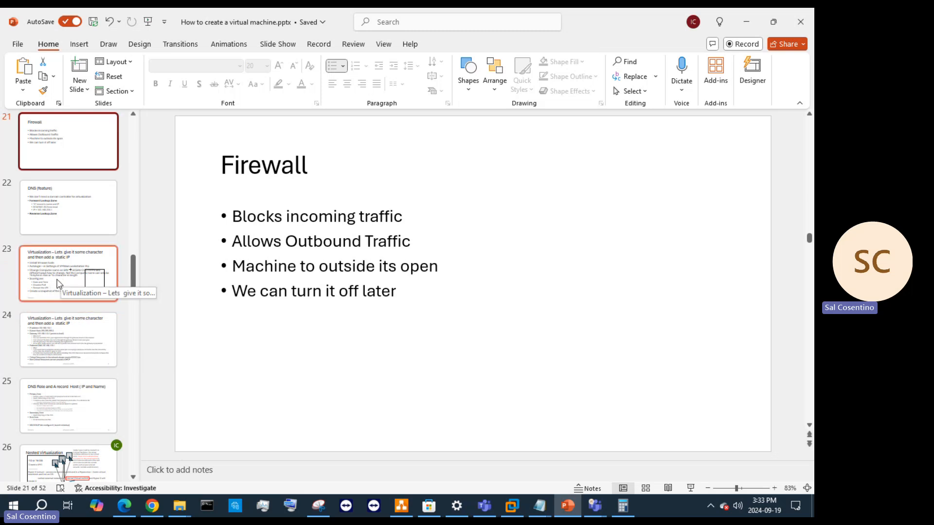
{"action": "scroll", "coordinate": [54, 287], "scroll_direction": "up", "scroll_amount": 3}
{"action": "scroll", "coordinate": [54, 297], "scroll_direction": "down", "scroll_amount": 3}
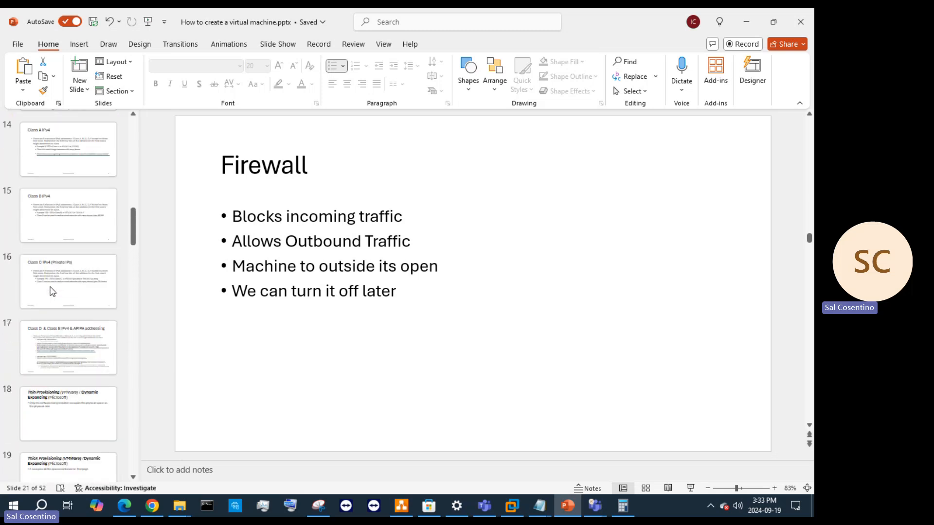
{"action": "scroll", "coordinate": [58, 308], "scroll_direction": "down", "scroll_amount": 3}
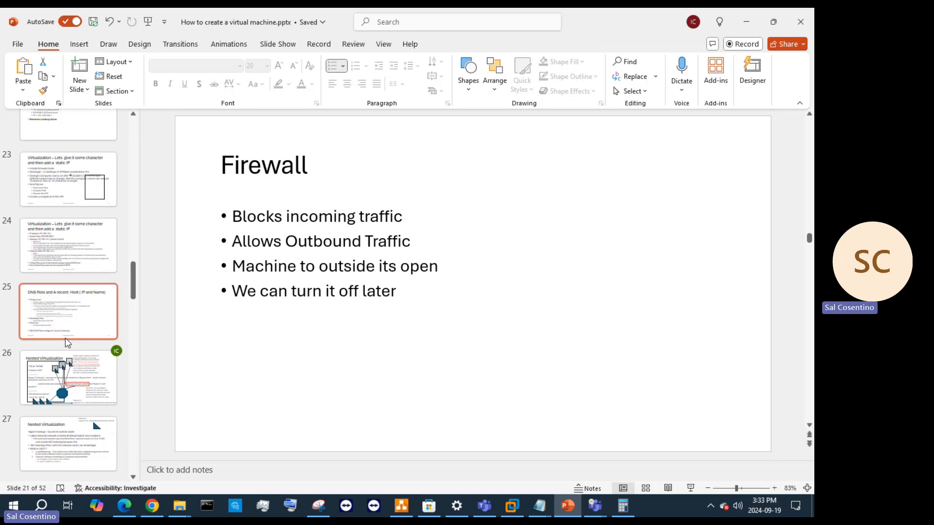
{"action": "left_click", "coordinate": [68, 342]}
{"action": "left_click", "coordinate": [75, 393]}
{"action": "scroll", "coordinate": [76, 393], "scroll_direction": "down", "scroll_amount": 3}
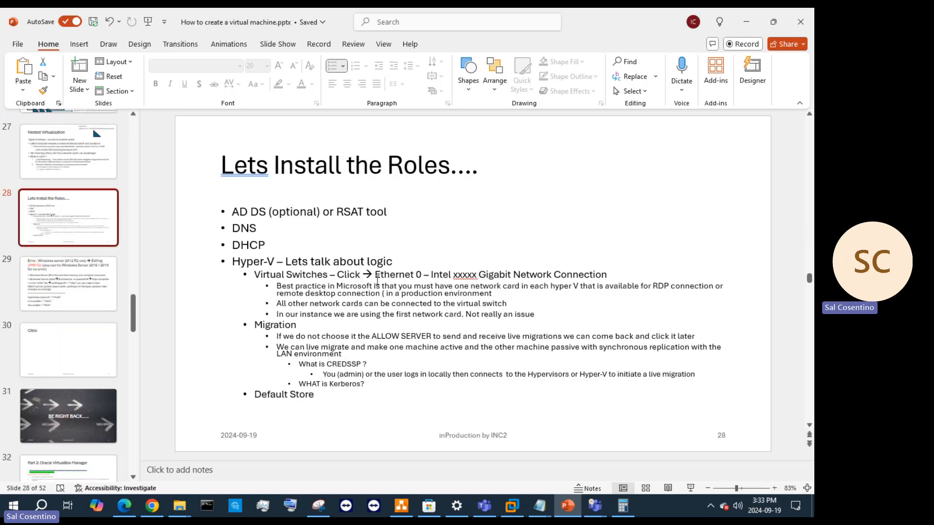
{"action": "left_click", "coordinate": [68, 286]}
{"action": "scroll", "coordinate": [81, 283], "scroll_direction": "up", "scroll_amount": 4}
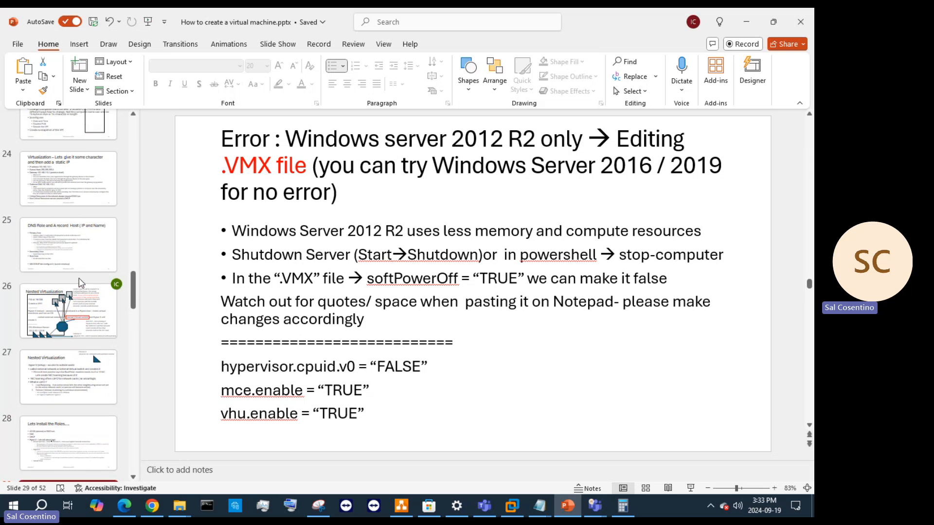
{"action": "scroll", "coordinate": [79, 279], "scroll_direction": "up", "scroll_amount": 2}
{"action": "left_click", "coordinate": [66, 362]}
{"action": "scroll", "coordinate": [93, 284], "scroll_direction": "up", "scroll_amount": 2}
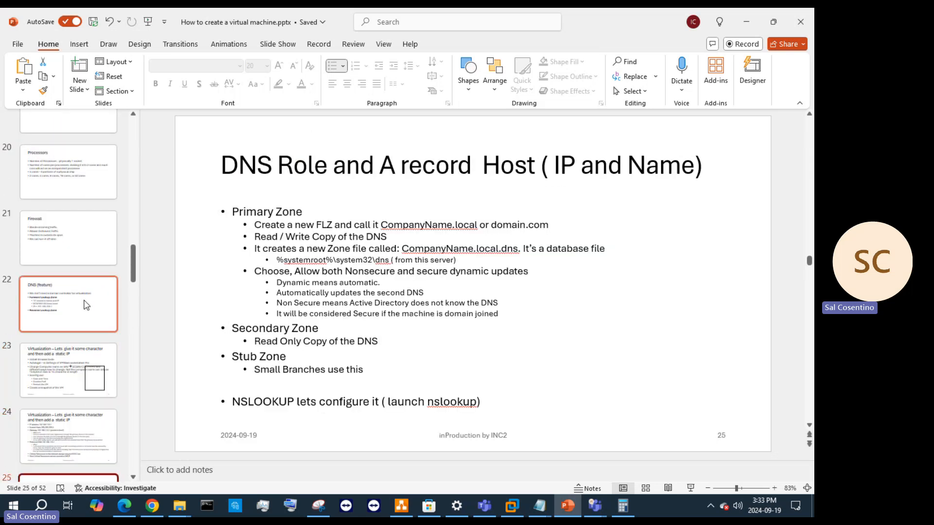
{"action": "left_click", "coordinate": [73, 370]}
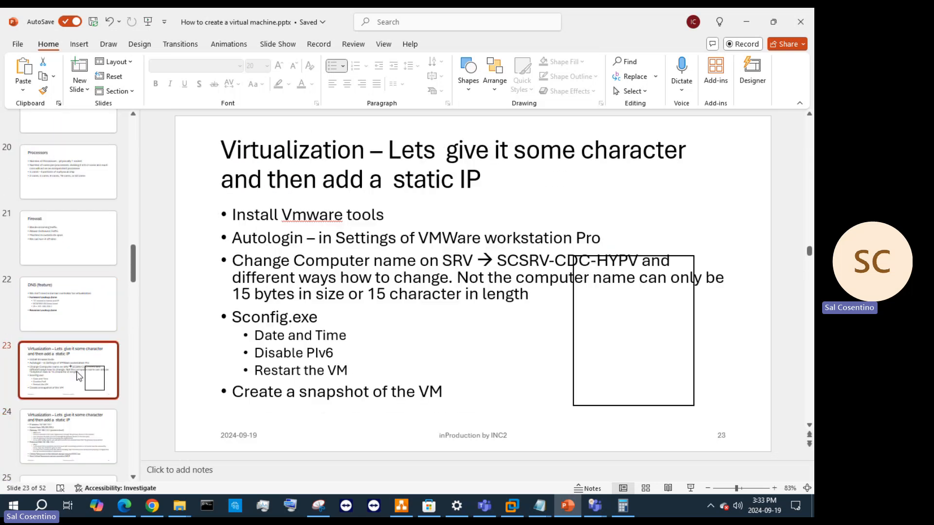
Step: Add the sub-bullet "Power management – turn off power" below "Restart the VM" on slide 23
{"action": "left_click", "coordinate": [348, 371]}
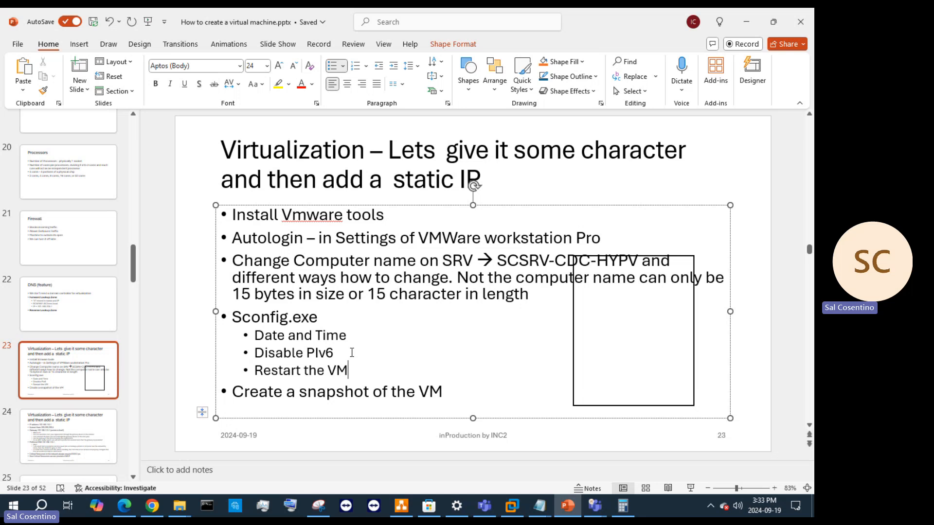
{"action": "key", "text": "Return"}
{"action": "type", "text": "Poer"}
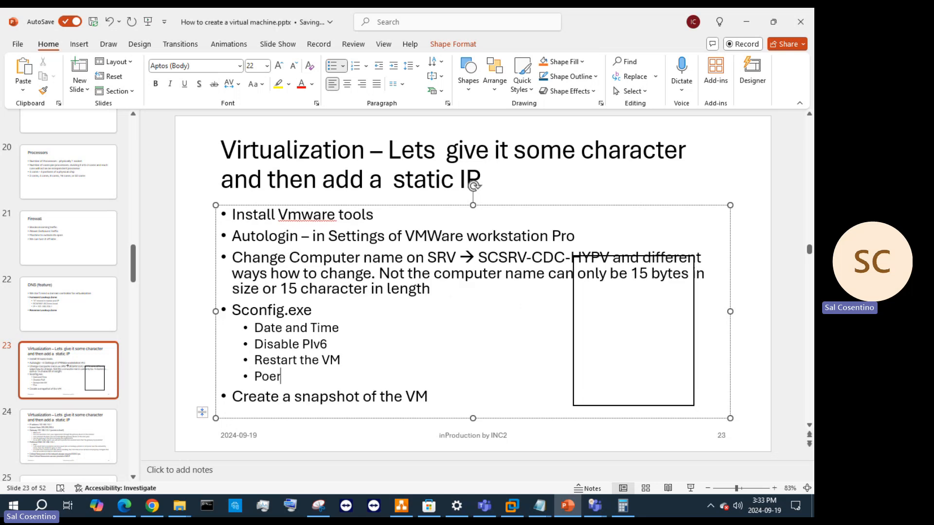
{"action": "type", "text": "wer management"}
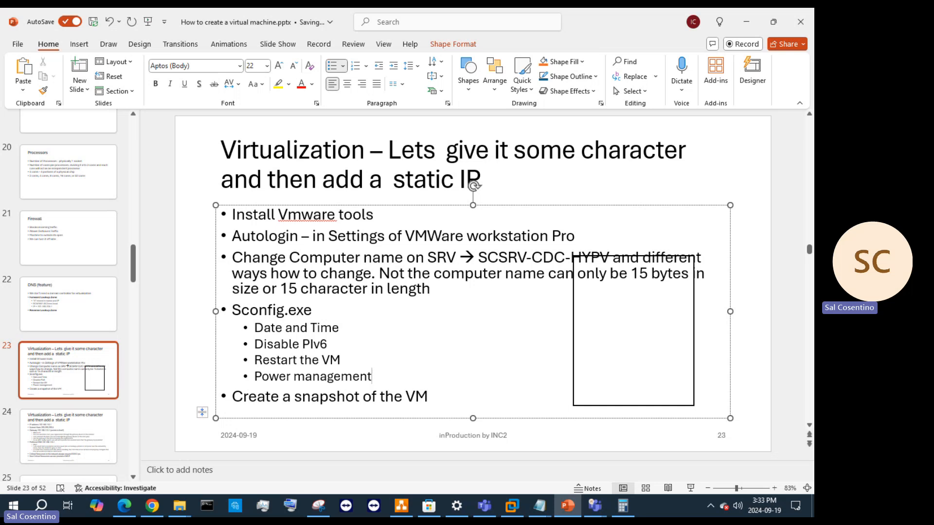
{"action": "type", "text": " - turn off power"}
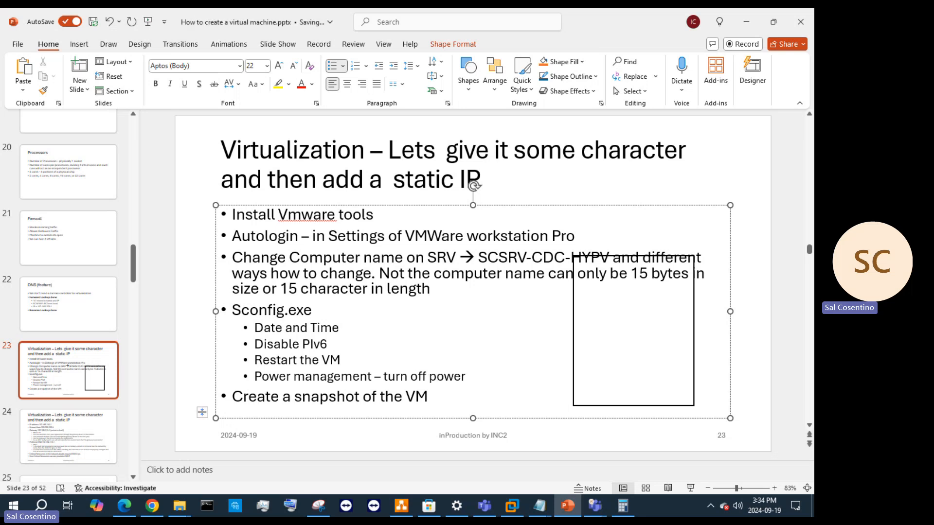
Step: Switch to the VMware virtual machine and set the server's Balanced power plan to never turn off the display, saving the change
{"action": "left_click", "coordinate": [754, 20]}
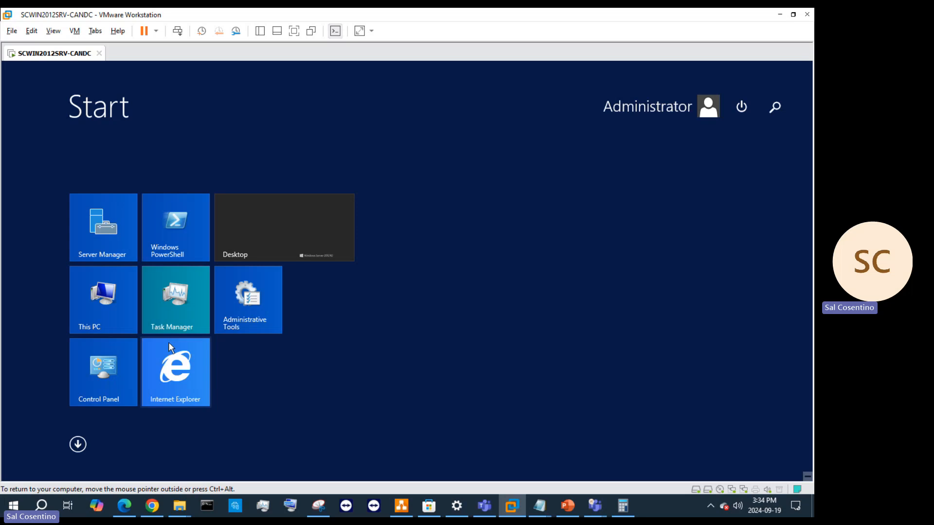
{"action": "left_click", "coordinate": [296, 238]}
{"action": "right_click", "coordinate": [13, 473]}
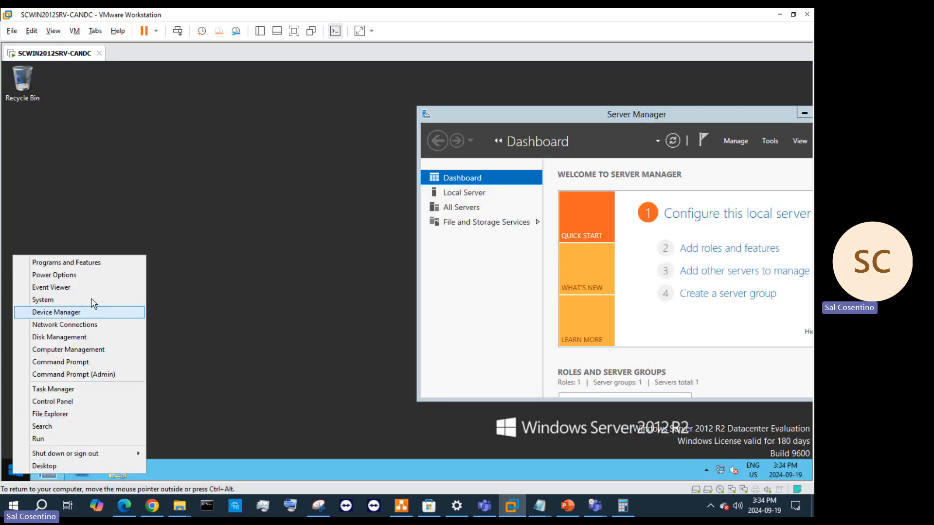
{"action": "left_click", "coordinate": [83, 273]}
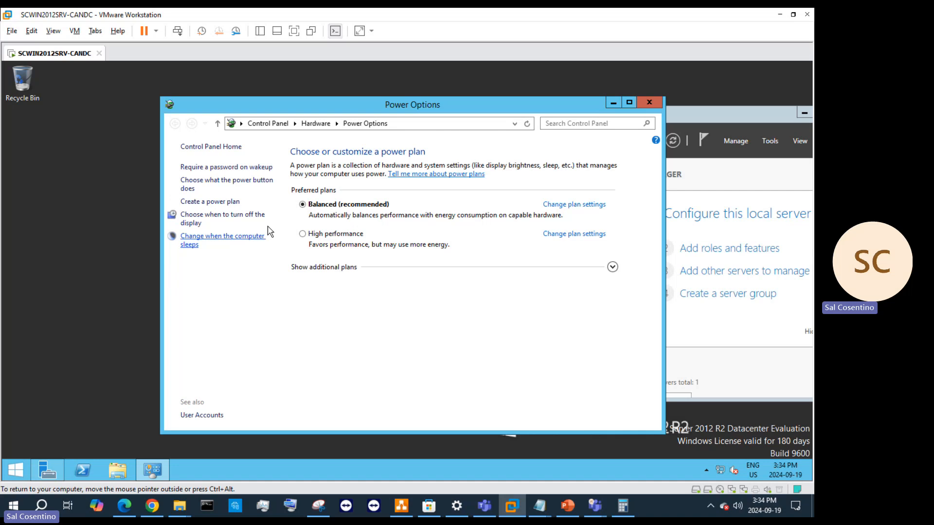
{"action": "left_click", "coordinate": [222, 219]}
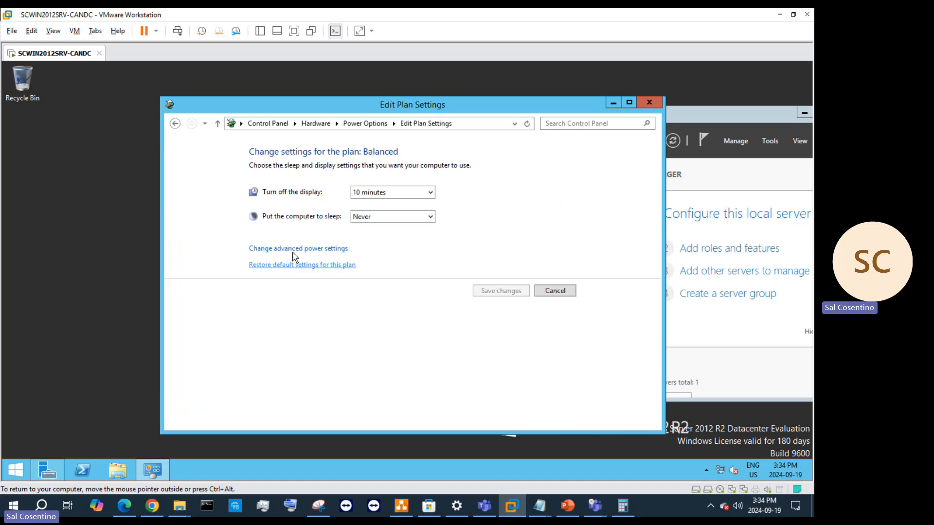
{"action": "left_click", "coordinate": [415, 194]}
{"action": "left_click", "coordinate": [360, 330]}
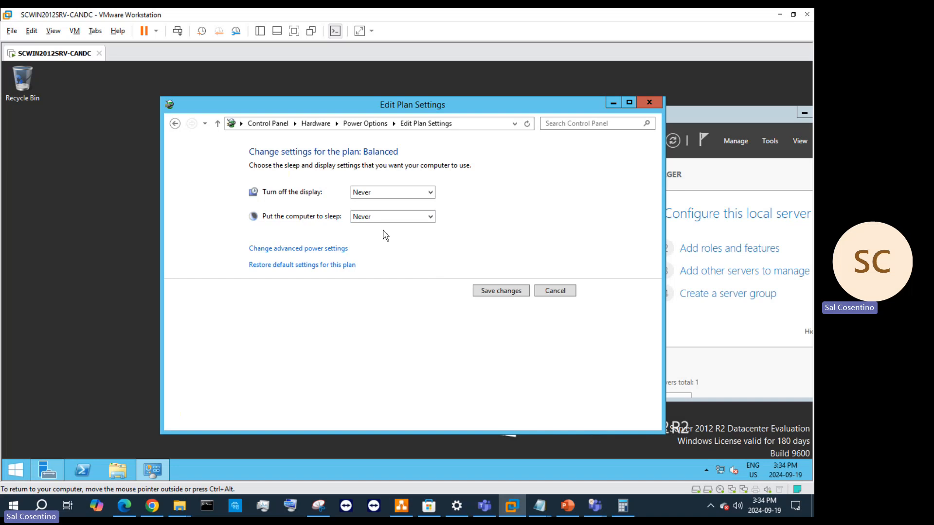
{"action": "left_click", "coordinate": [501, 291]}
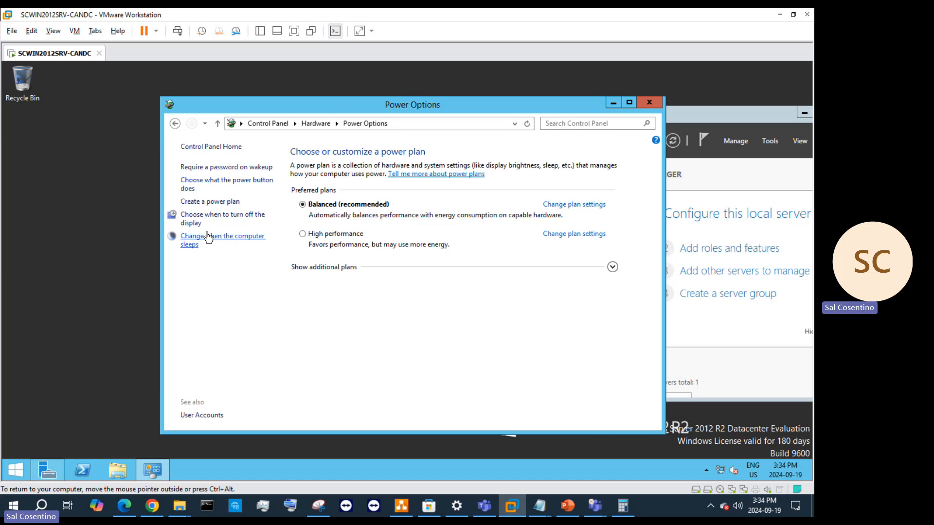
Step: Check the power plan's sleep setting, close the plan settings, and move the Server Manager window fully into view on the desktop
{"action": "left_click", "coordinate": [192, 242]}
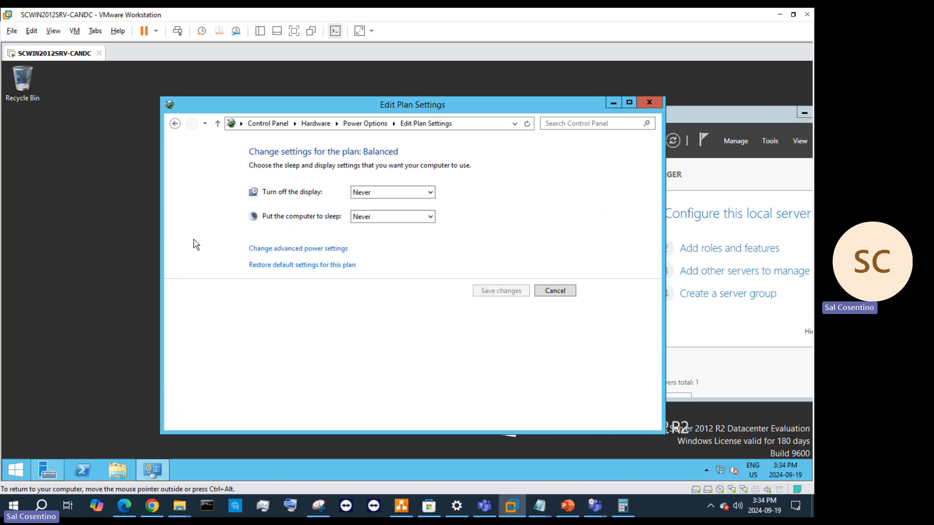
{"action": "left_click", "coordinate": [641, 101]}
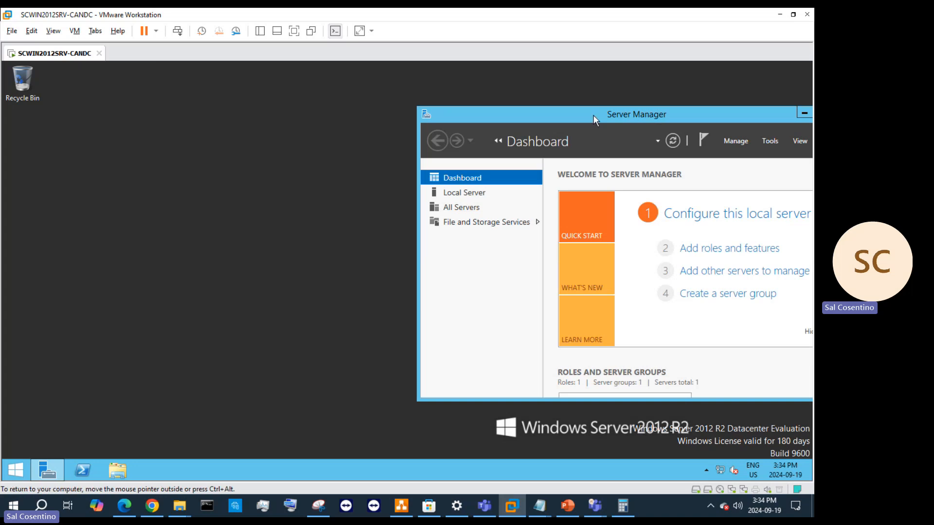
{"action": "left_click_drag", "start_coordinate": [594, 114], "coordinate": [330, 119]}
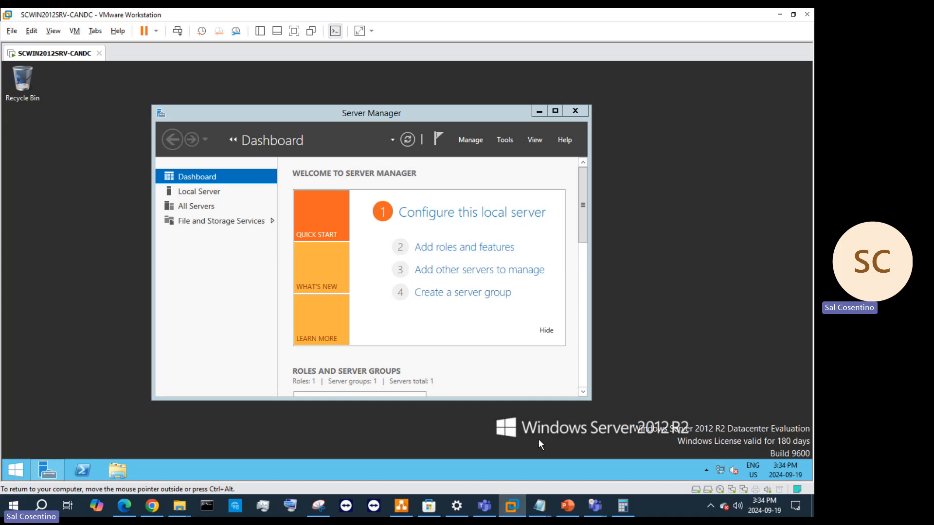
Step: Switch to the PowerPoint presentation, look through the IPv4 and provisioning slides, and open slide 24 with the static IP settings
{"action": "mouse_move", "coordinate": [594, 506]}
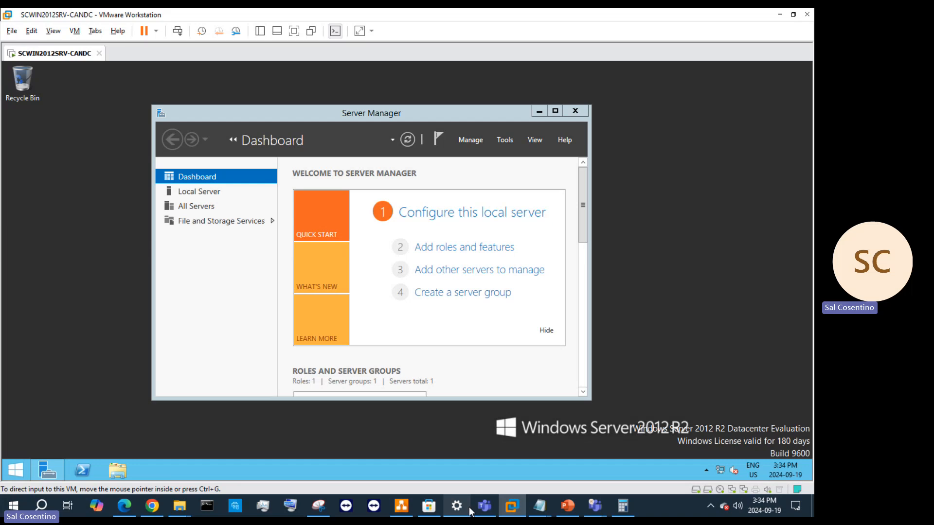
{"action": "left_click", "coordinate": [567, 505]}
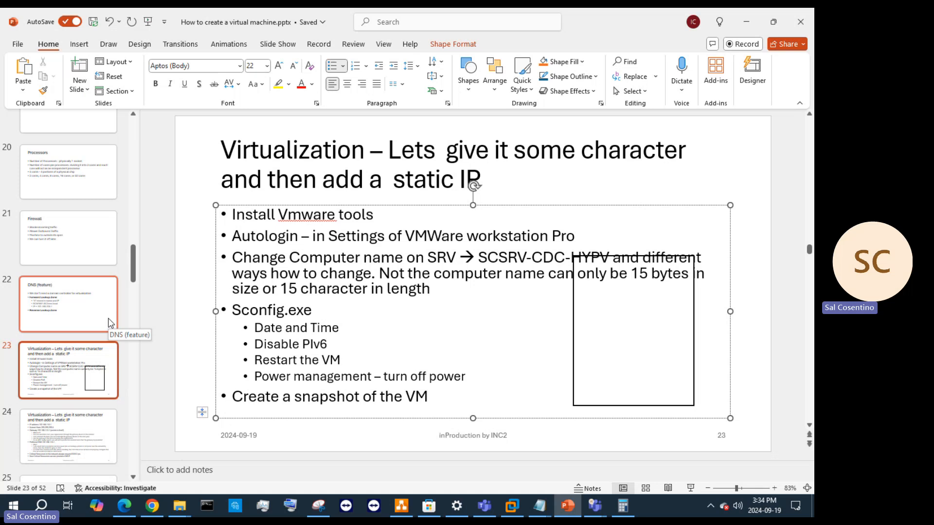
{"action": "scroll", "coordinate": [108, 319], "scroll_direction": "up", "scroll_amount": 4}
{"action": "scroll", "coordinate": [92, 340], "scroll_direction": "up", "scroll_amount": 2}
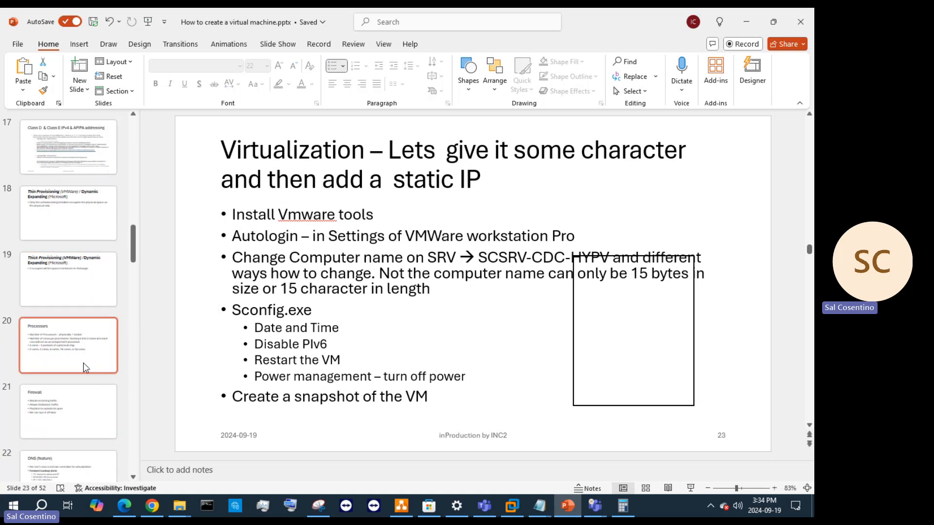
{"action": "scroll", "coordinate": [86, 339], "scroll_direction": "up", "scroll_amount": 1}
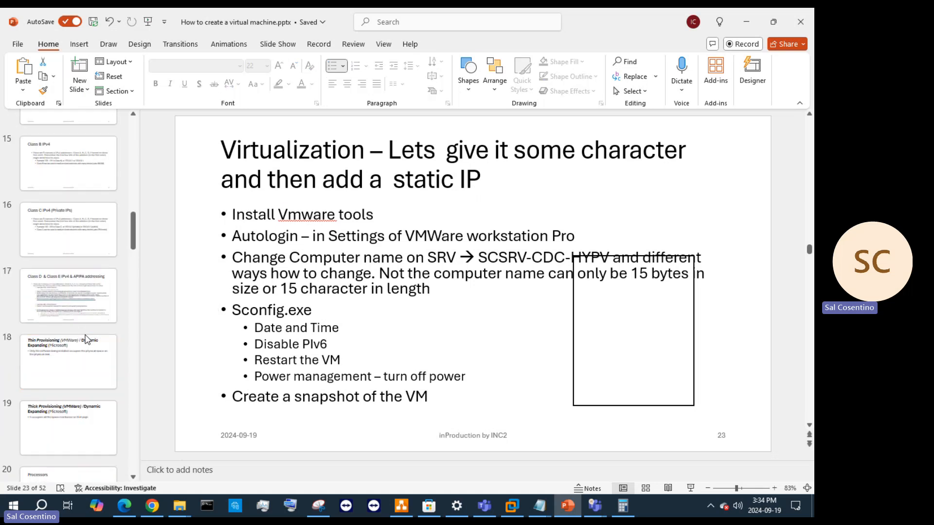
{"action": "scroll", "coordinate": [86, 336], "scroll_direction": "up", "scroll_amount": 3}
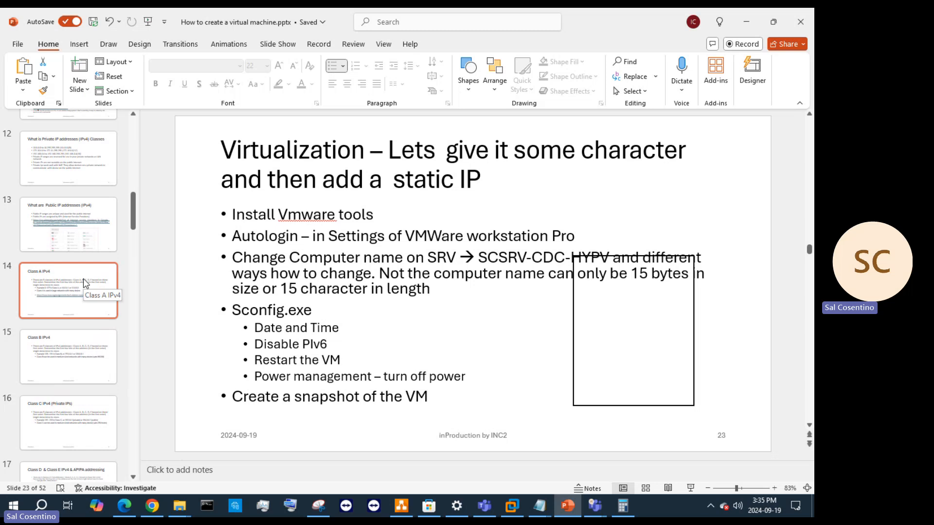
{"action": "scroll", "coordinate": [85, 284], "scroll_direction": "down", "scroll_amount": 6}
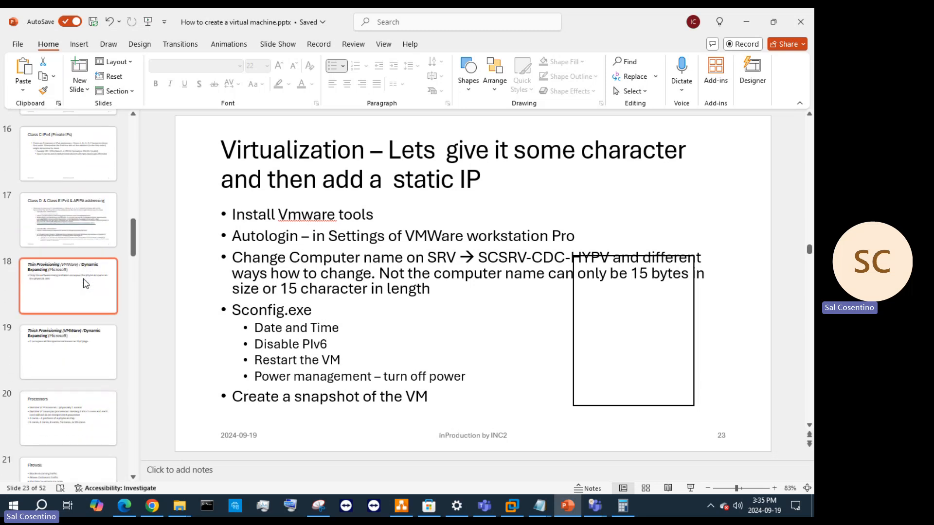
{"action": "scroll", "coordinate": [86, 284], "scroll_direction": "down", "scroll_amount": 2}
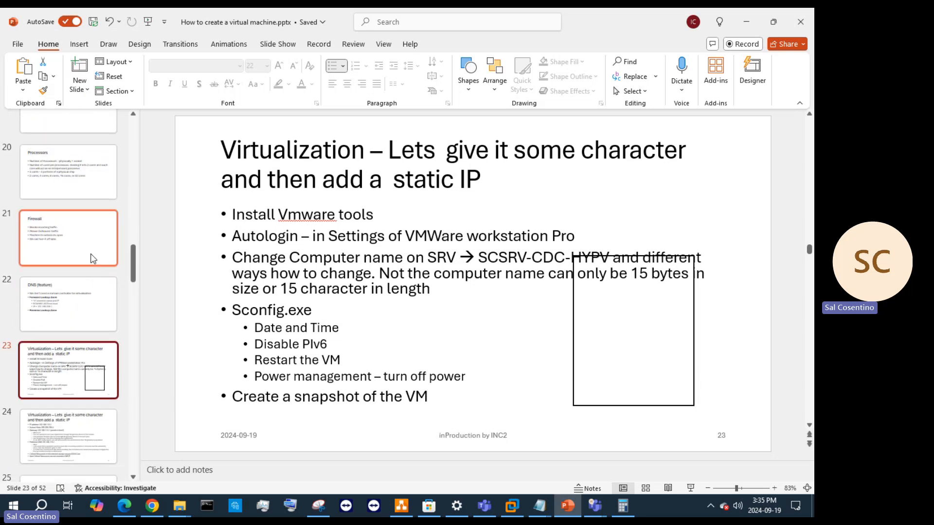
{"action": "scroll", "coordinate": [103, 235], "scroll_direction": "down", "scroll_amount": 2}
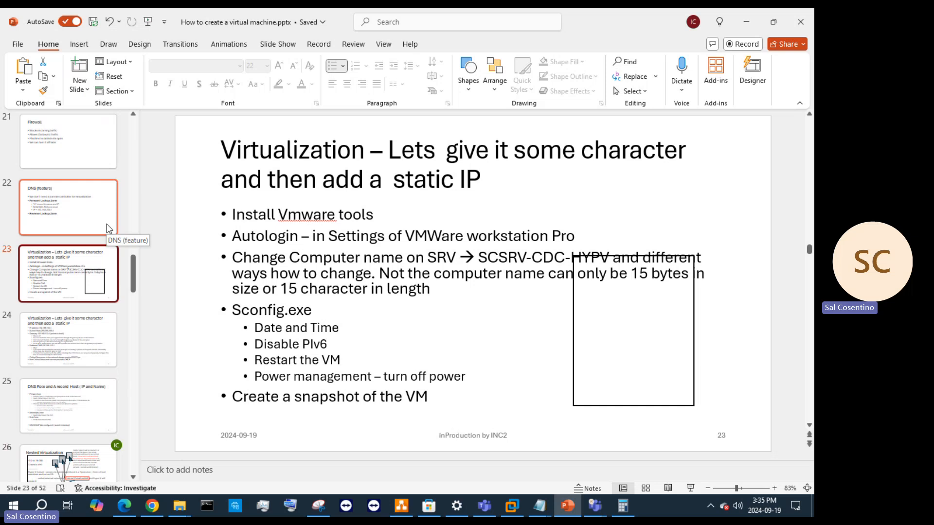
{"action": "left_click", "coordinate": [72, 327]}
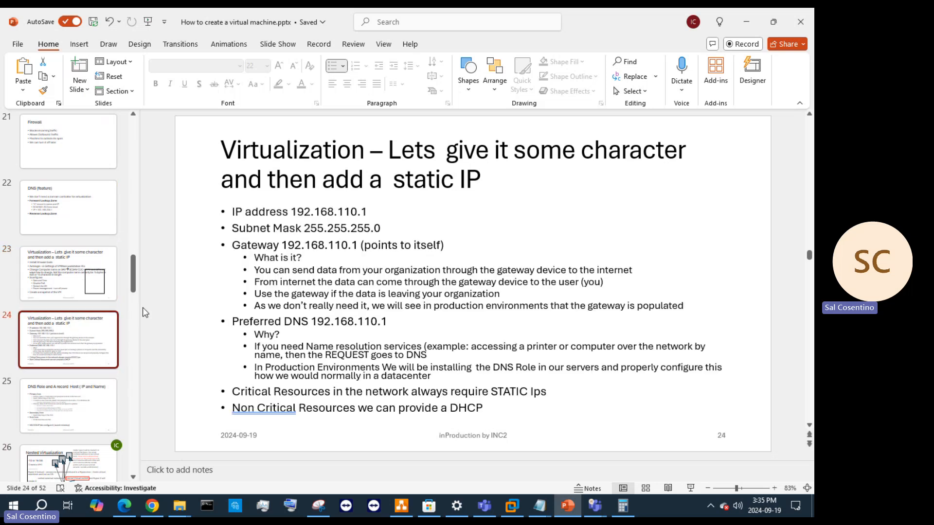
Step: Look at slide 25, "DNS Role and A record Host ( IP and Name)", and go on to slide 26, "Nested Virtualization"
{"action": "scroll", "coordinate": [131, 325], "scroll_direction": "down", "scroll_amount": 1}
{"action": "scroll", "coordinate": [132, 325], "scroll_direction": "down", "scroll_amount": 1}
{"action": "left_click", "coordinate": [72, 279]}
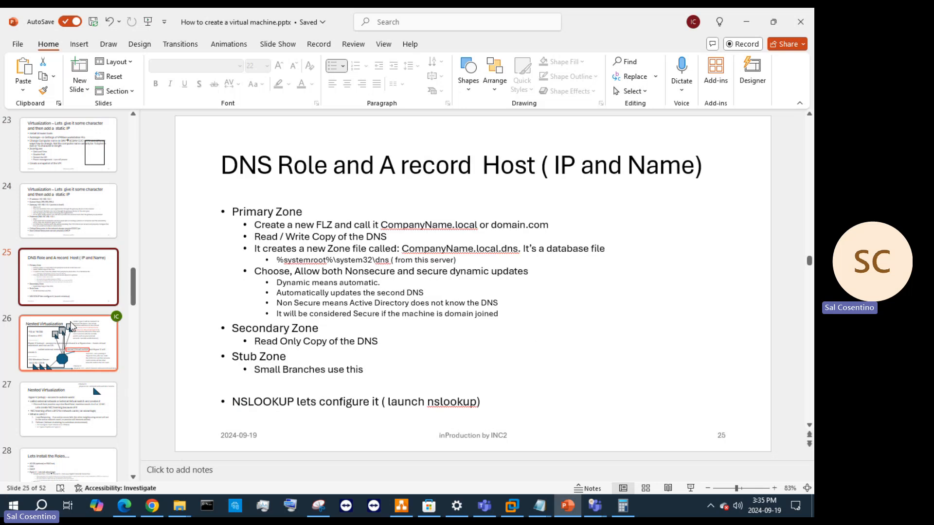
{"action": "scroll", "coordinate": [73, 325], "scroll_direction": "down", "scroll_amount": 1}
{"action": "left_click", "coordinate": [85, 287]}
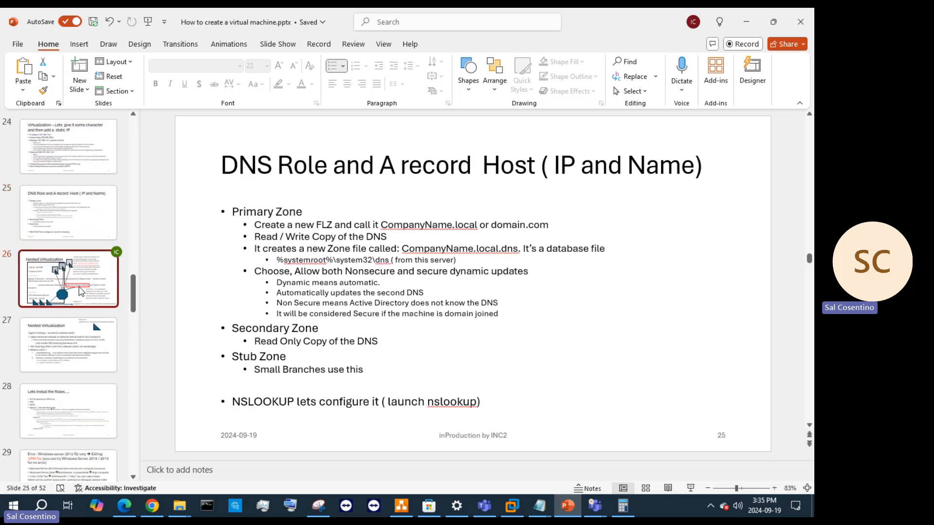